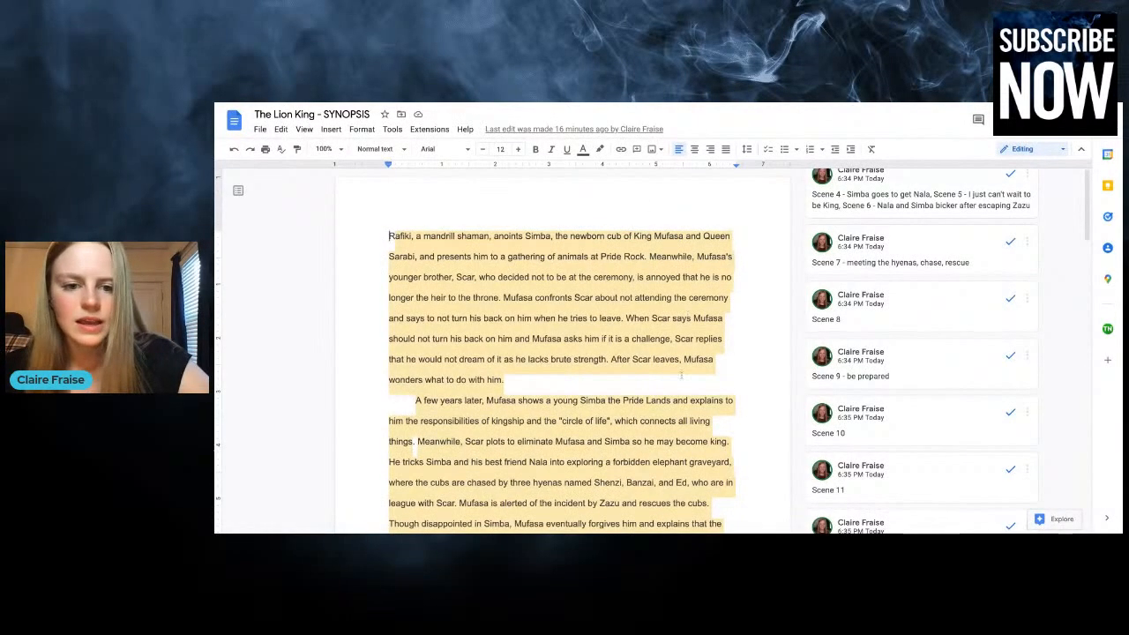
Read through The Lion King synopsis and its scene comments, from Simba's anointing to the final Circle of Life paragraph
scroll(681, 376, down, 1)
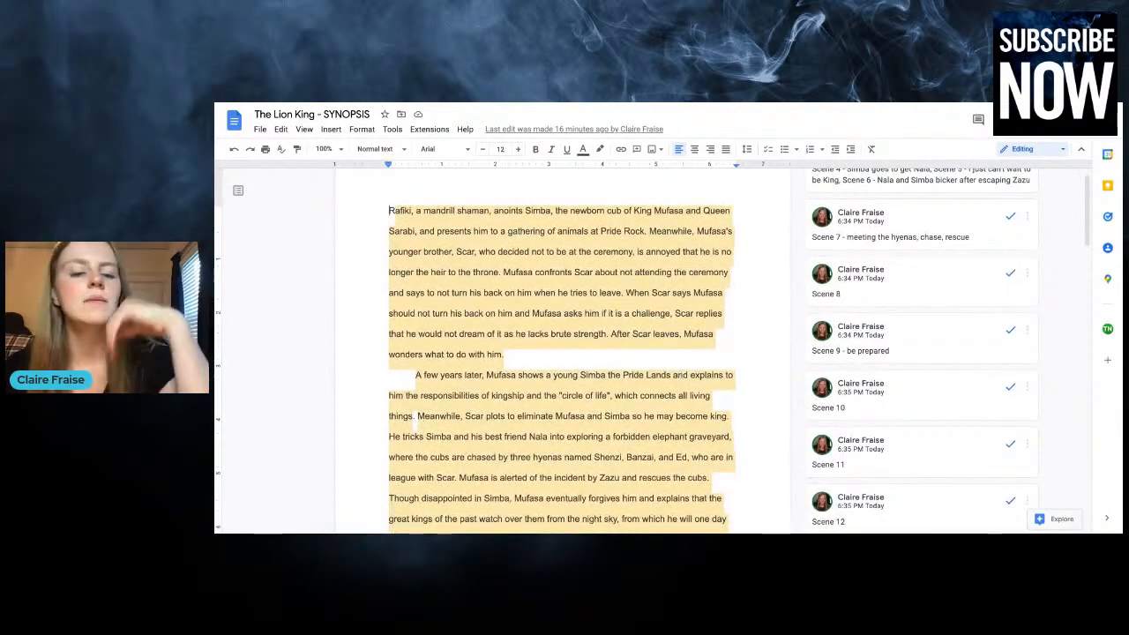
scroll(560, 353, down, 1)
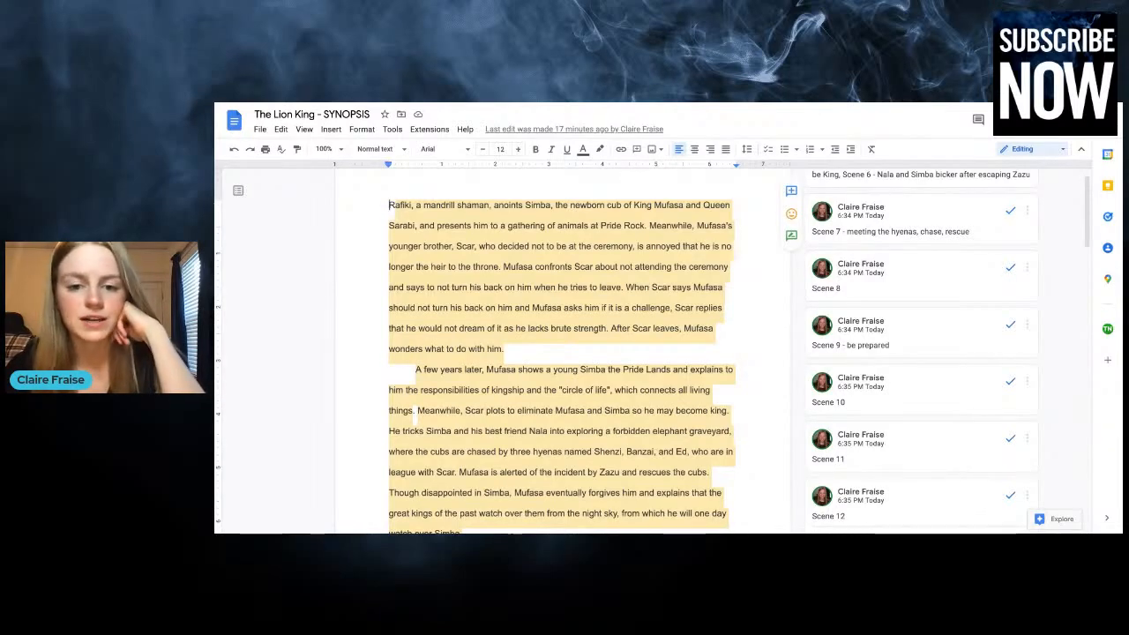
scroll(565, 353, down, 1)
scroll(564, 352, down, 2)
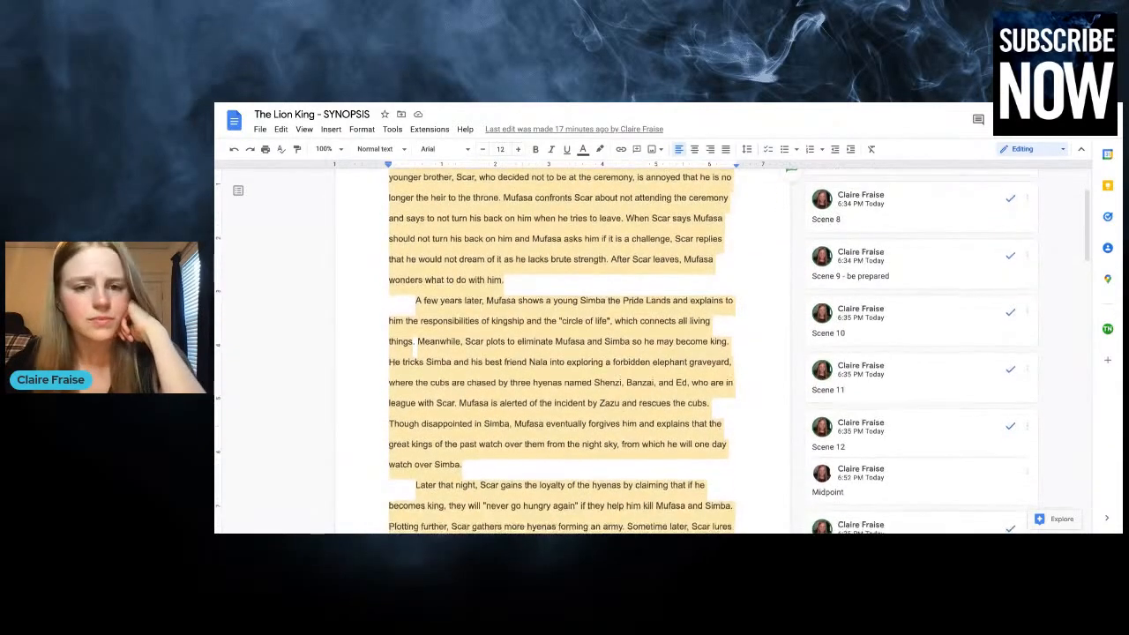
scroll(565, 352, down, 3)
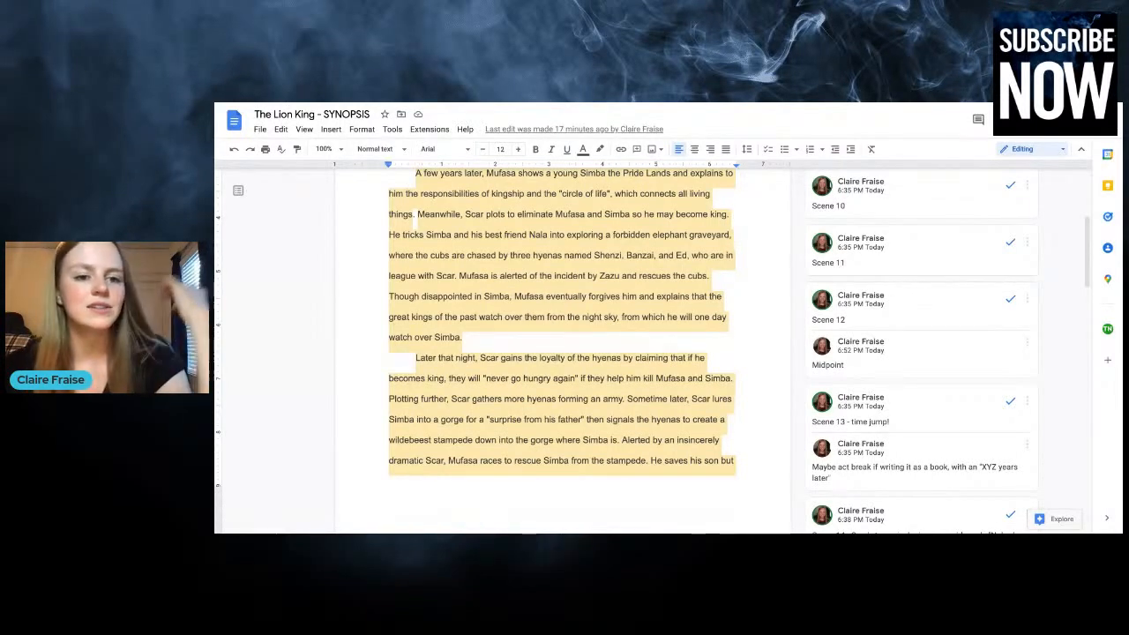
scroll(565, 353, down, 2)
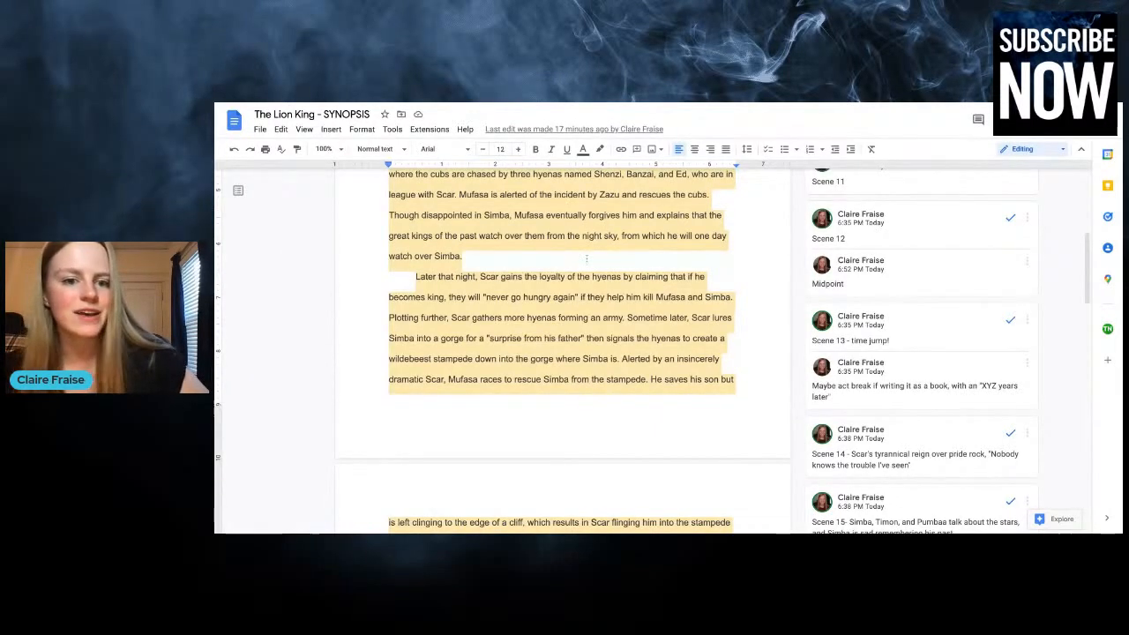
scroll(584, 283, down, 3)
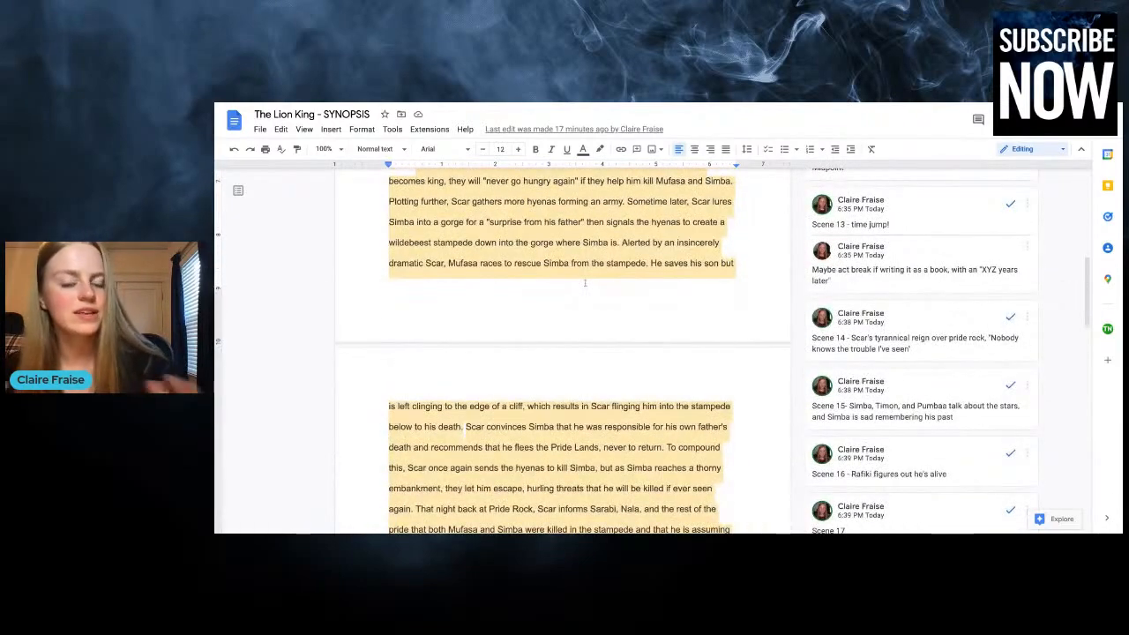
scroll(585, 282, down, 3)
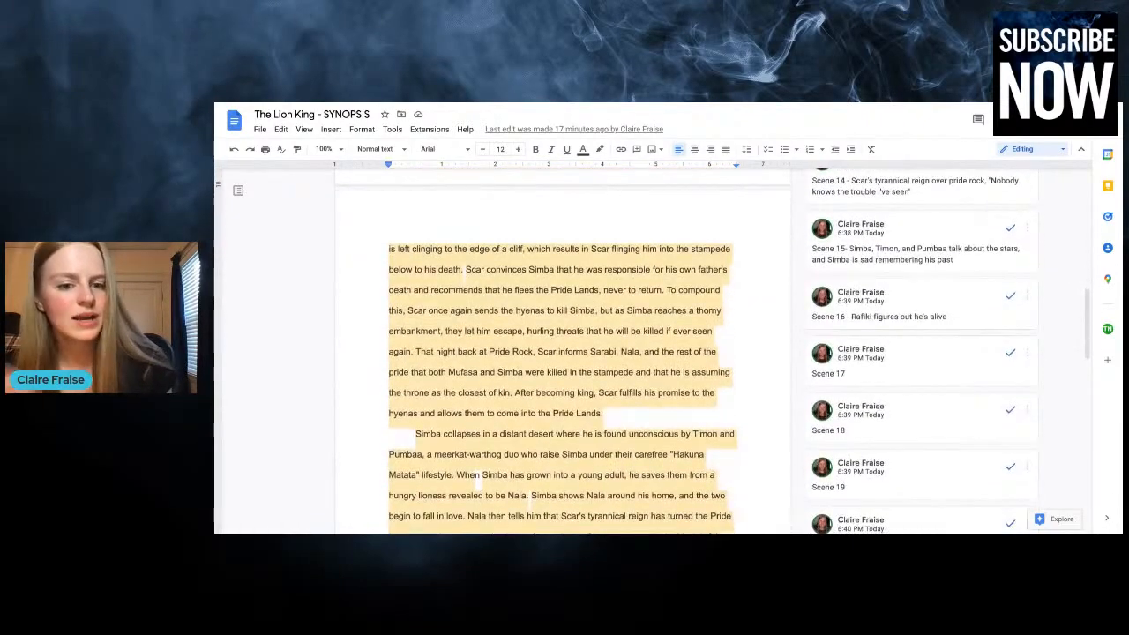
scroll(585, 352, down, 3)
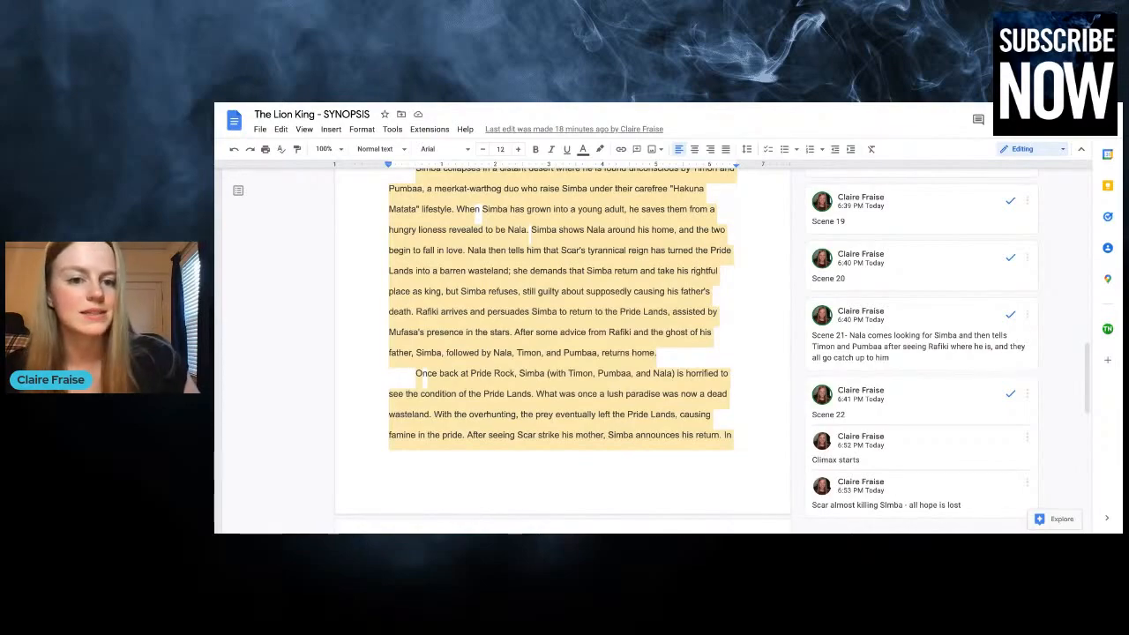
scroll(565, 353, down, 5)
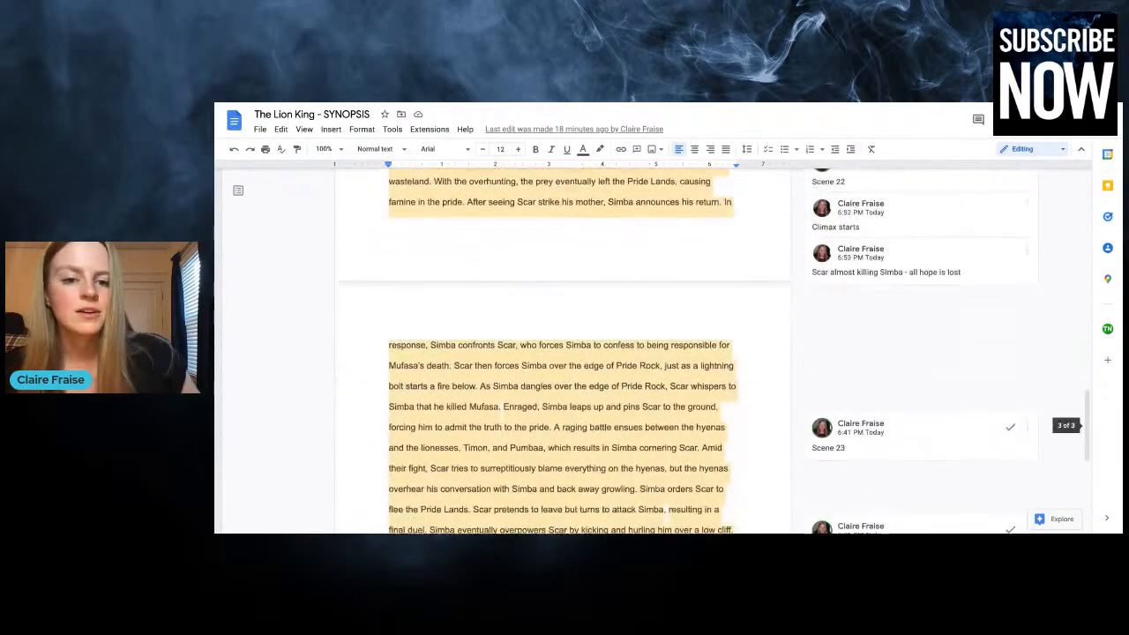
scroll(565, 353, down, 2)
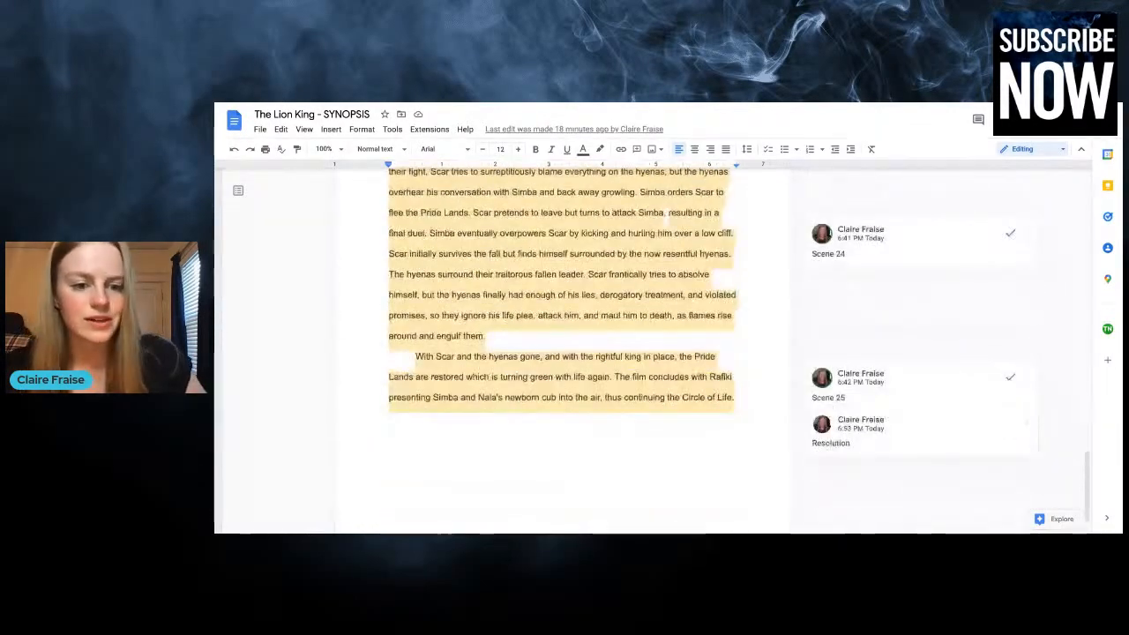
scroll(565, 353, up, 15)
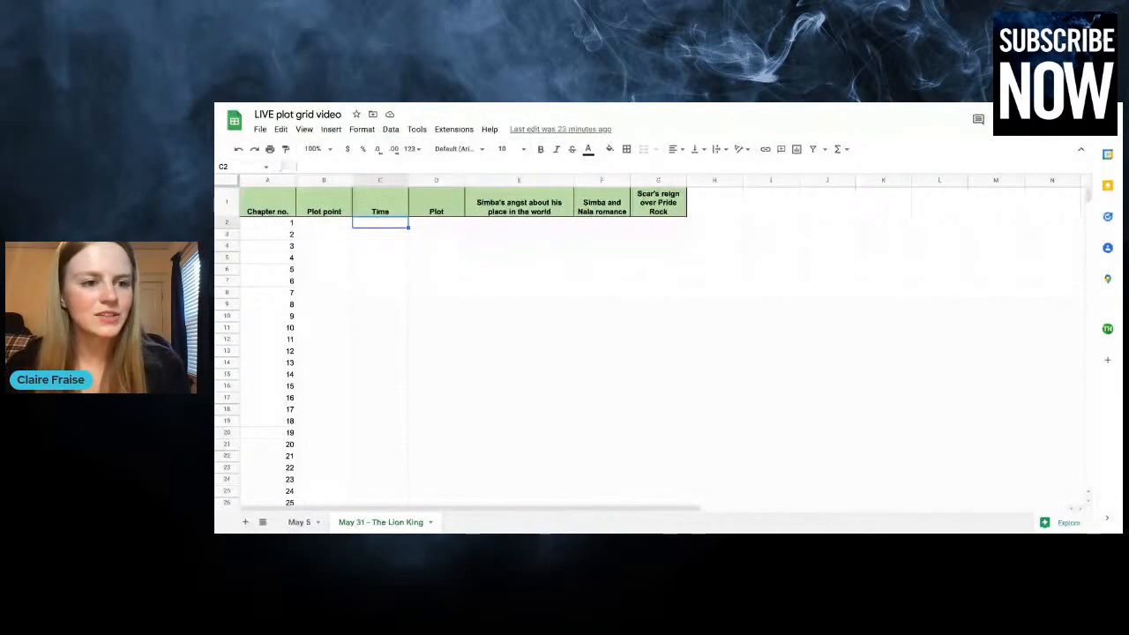
In the LIVE plot grid video spreadsheet, review the header row and the Chapter no., Plot point, Time and Plot columns
click(244, 205)
key(shift+Right)
key(shift+Right)
key(shift+Right)
key(shift+Right)
key(shift+Right)
key(shift+Right)
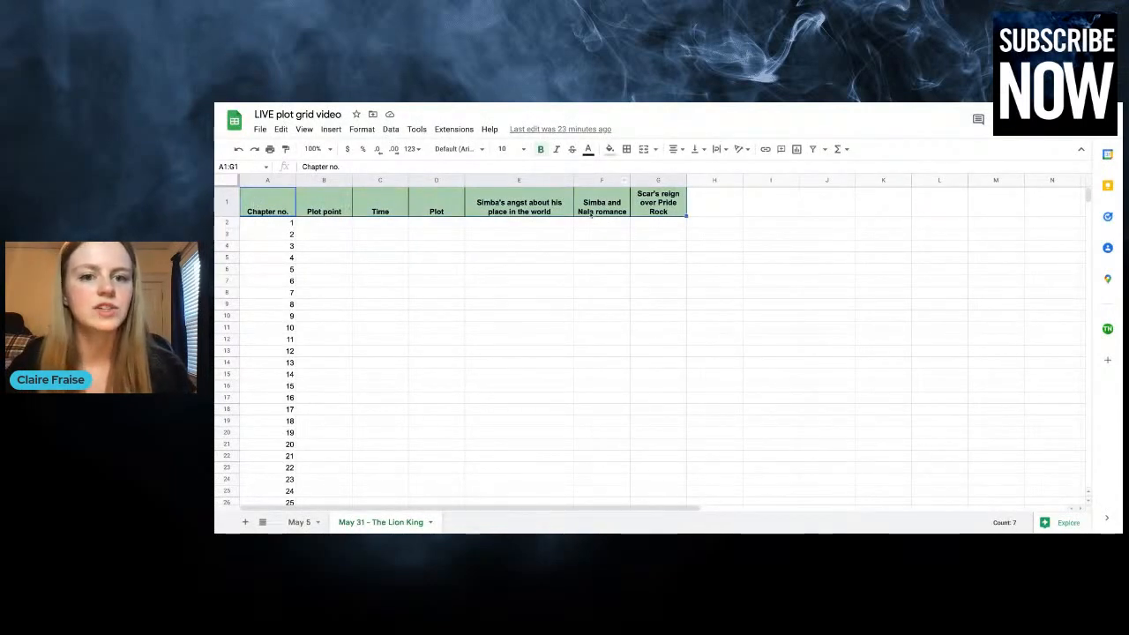
click(273, 247)
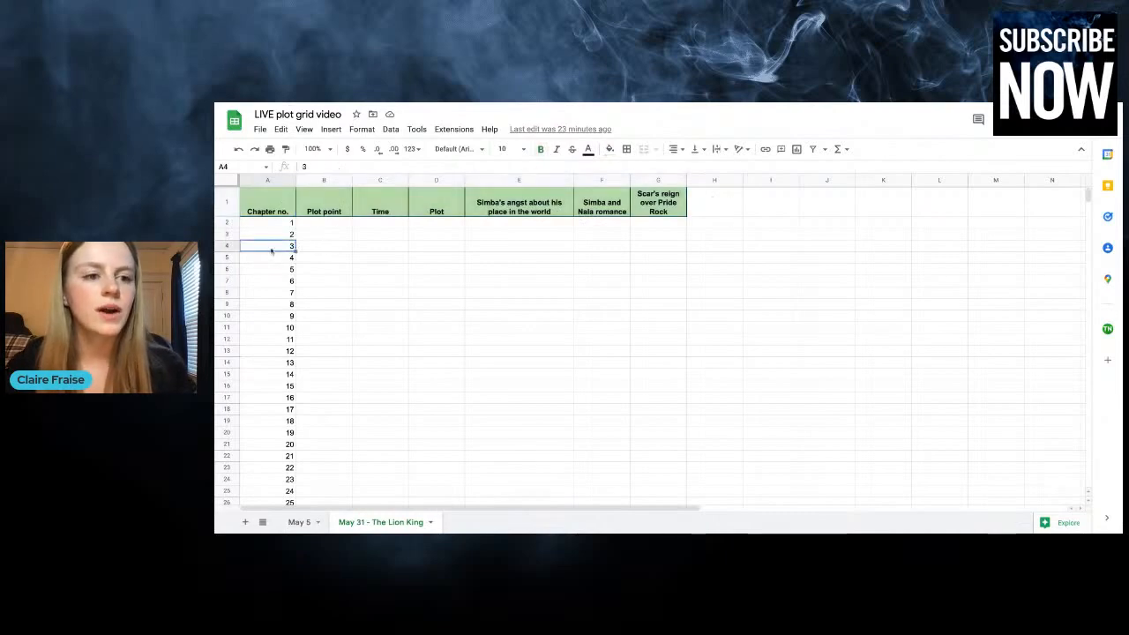
click(271, 181)
click(333, 181)
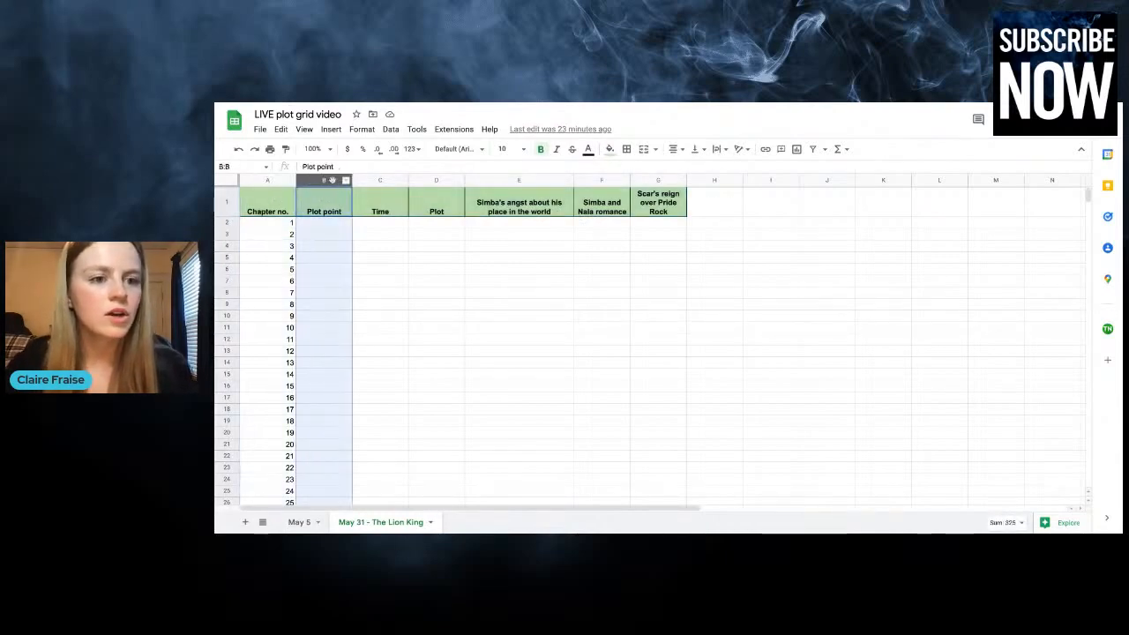
click(394, 181)
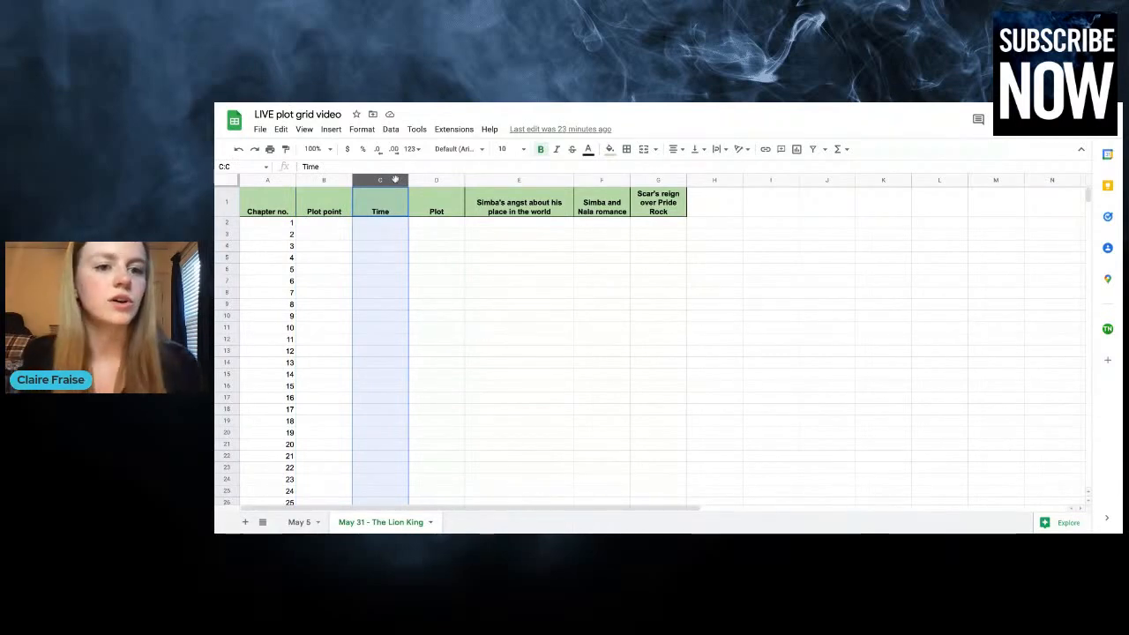
click(428, 181)
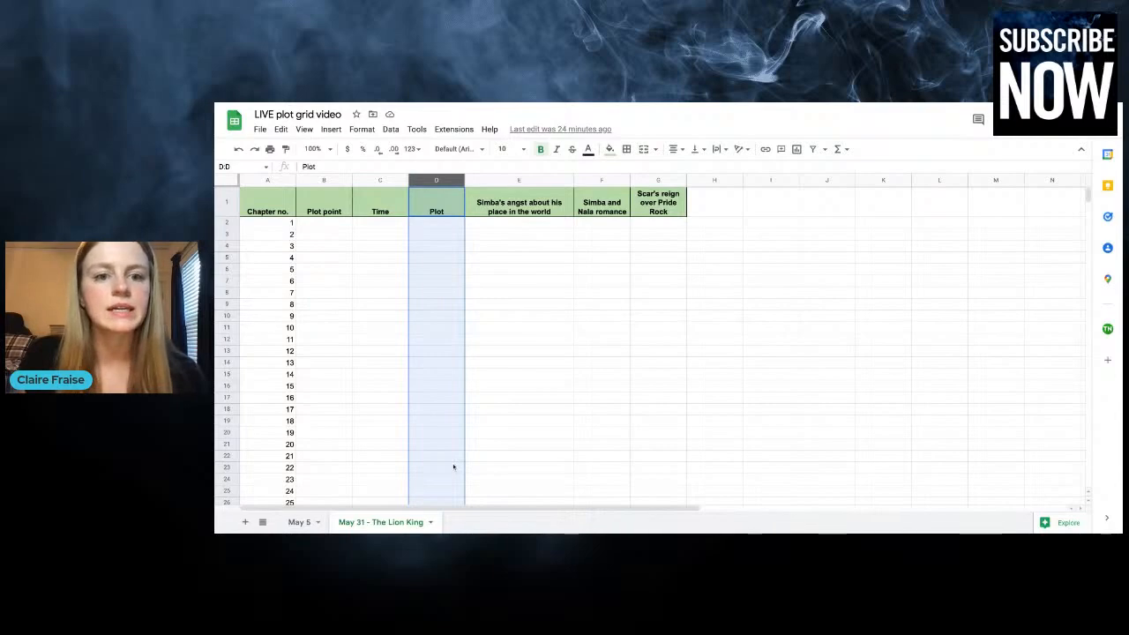
Examine the column for Simba's angst about his place in the world and the grid area for chapters 1 to 25
click(526, 181)
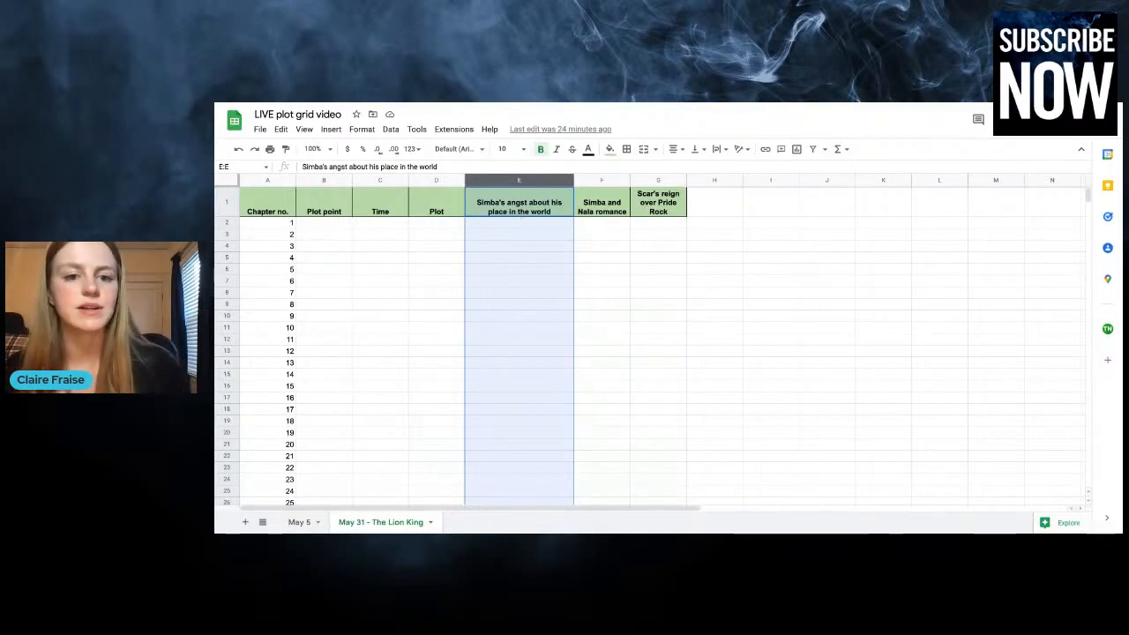
click(537, 226)
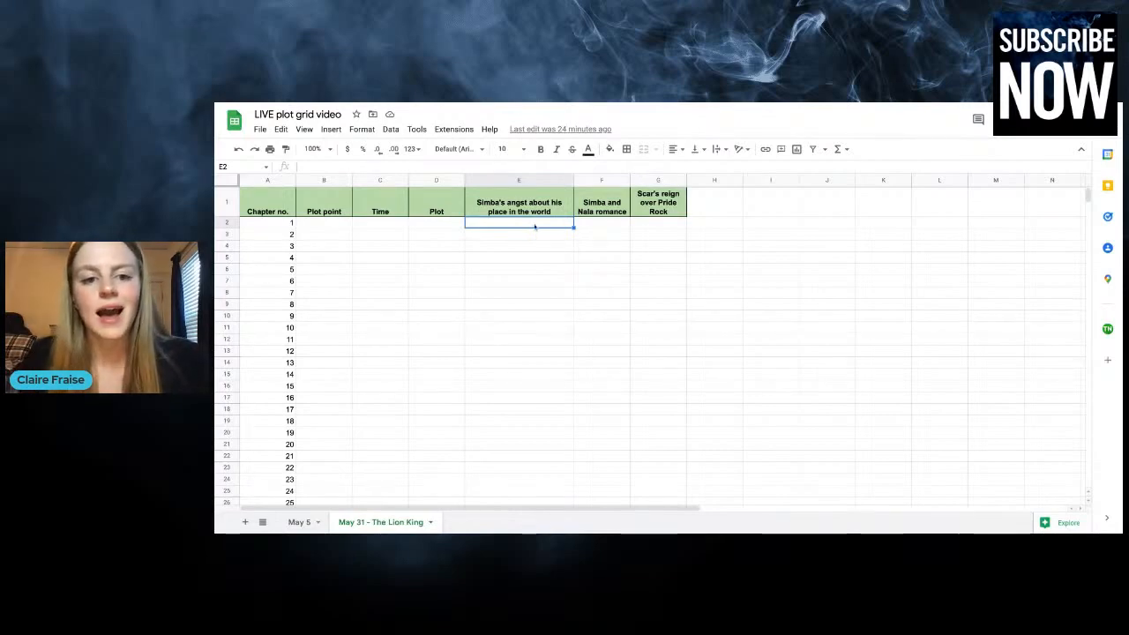
drag(535, 223, 535, 481)
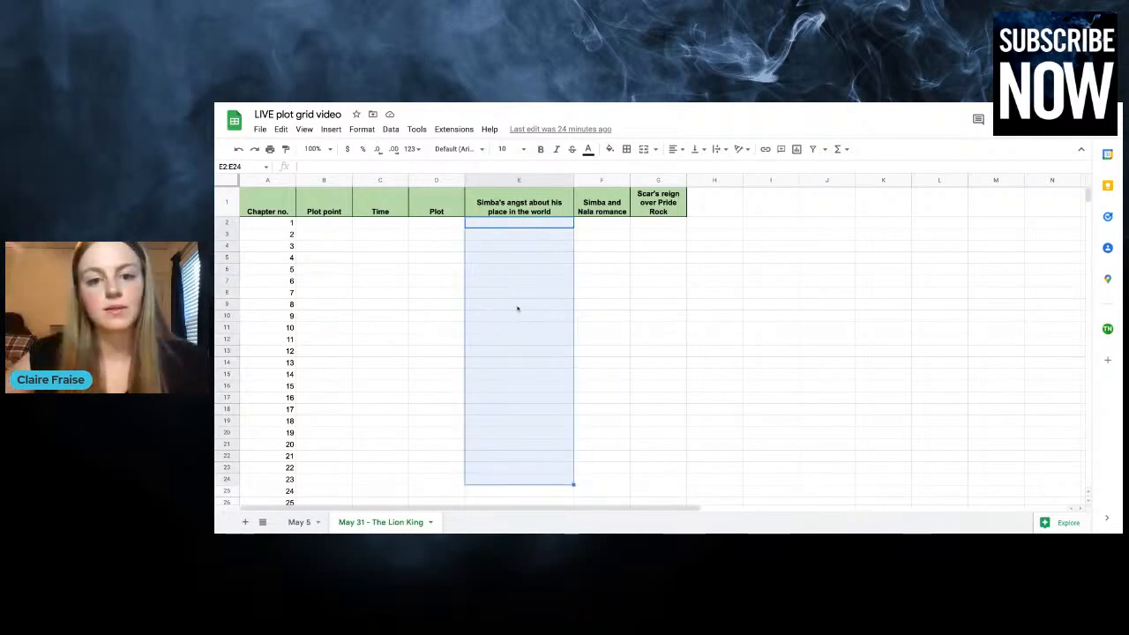
click(393, 236)
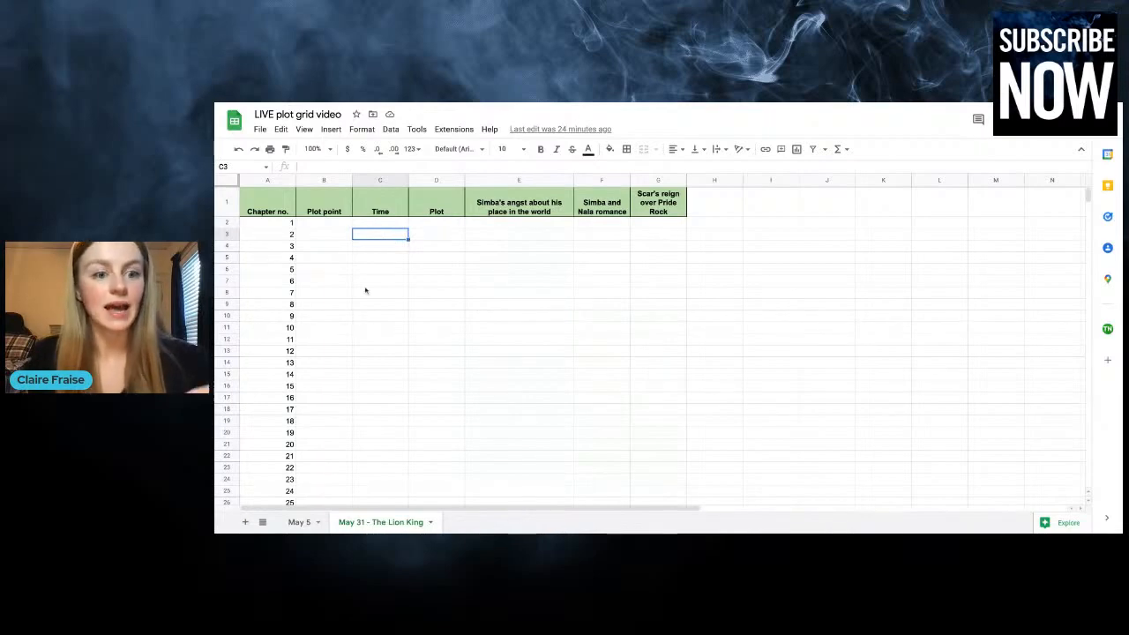
click(536, 180)
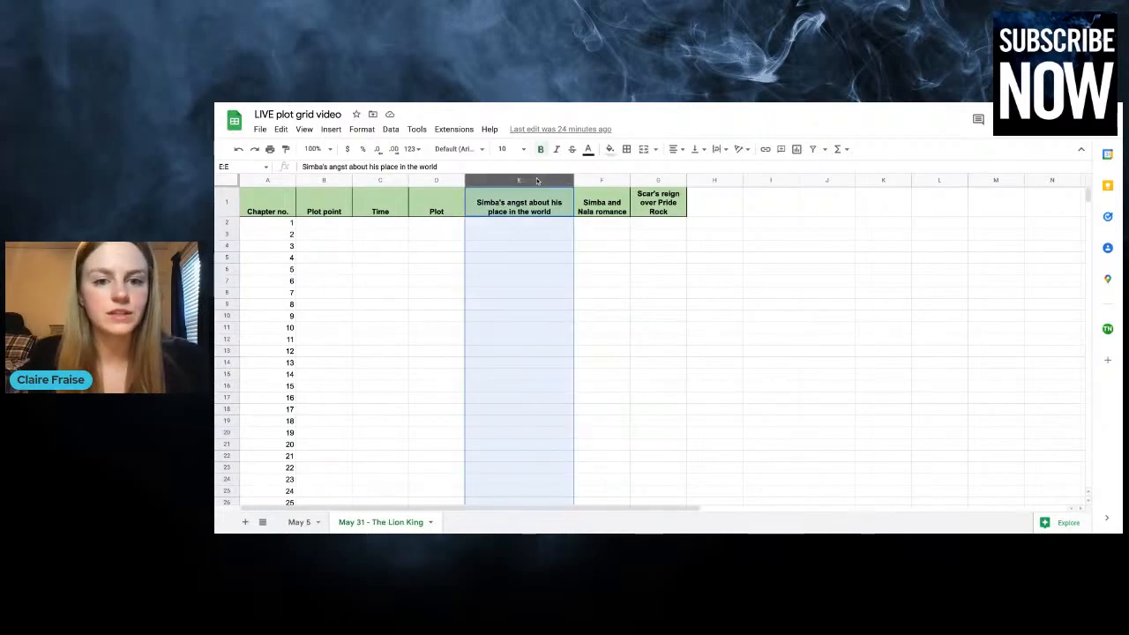
click(258, 225)
drag(258, 225, 940, 379)
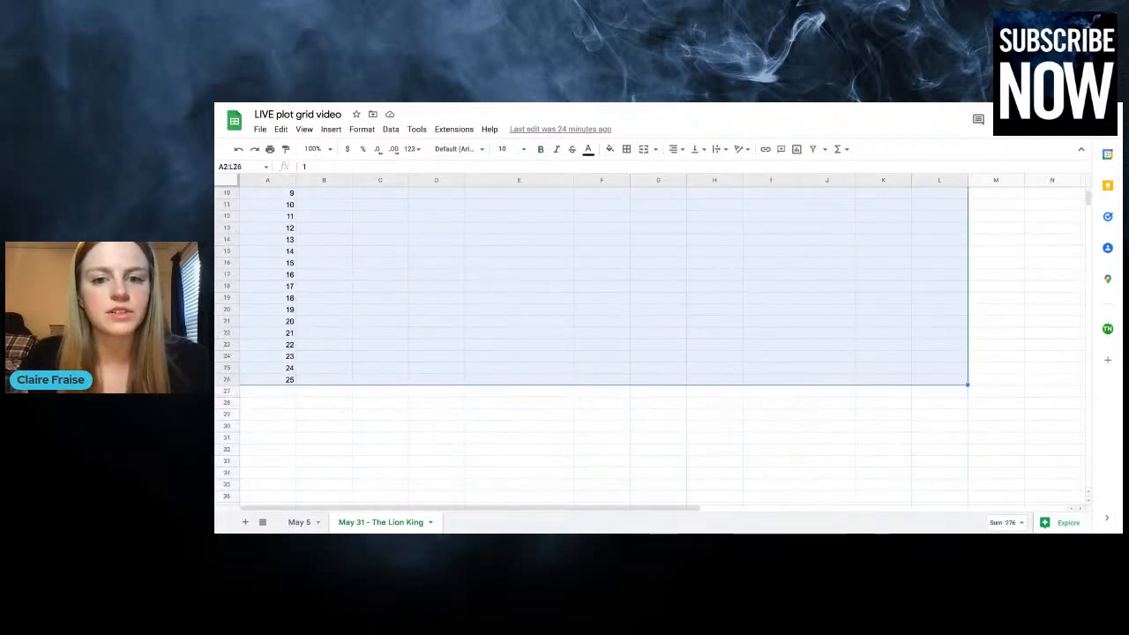
scroll(600, 344, up, 3)
click(601, 328)
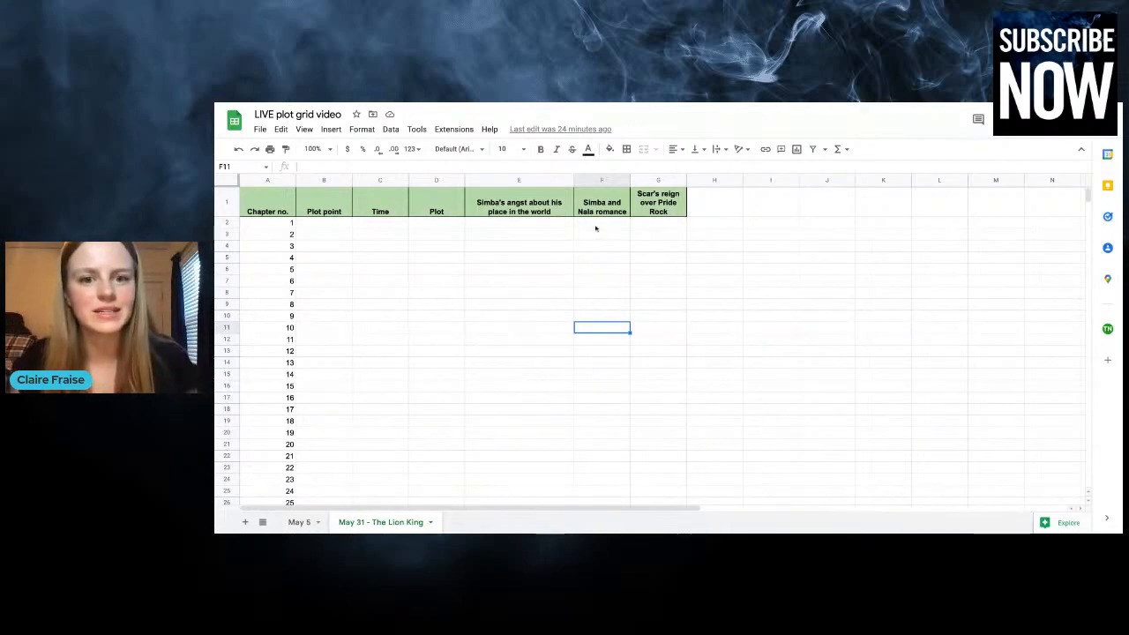
Examine the Simba and Nala romance column, from its header through the chapter cells below it
click(602, 180)
click(608, 330)
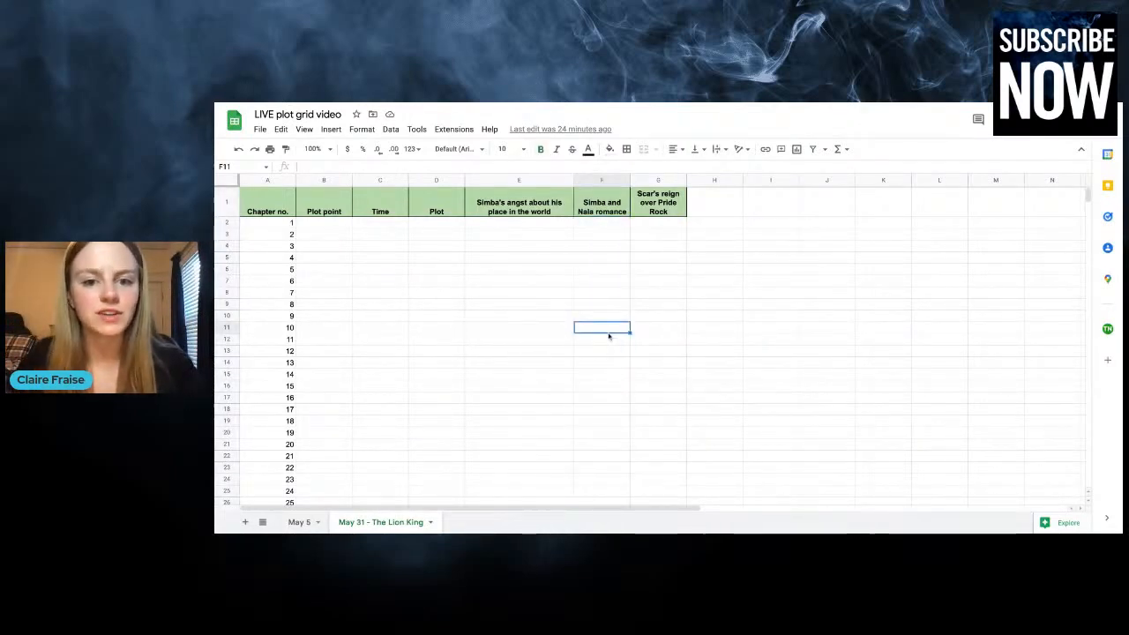
click(605, 210)
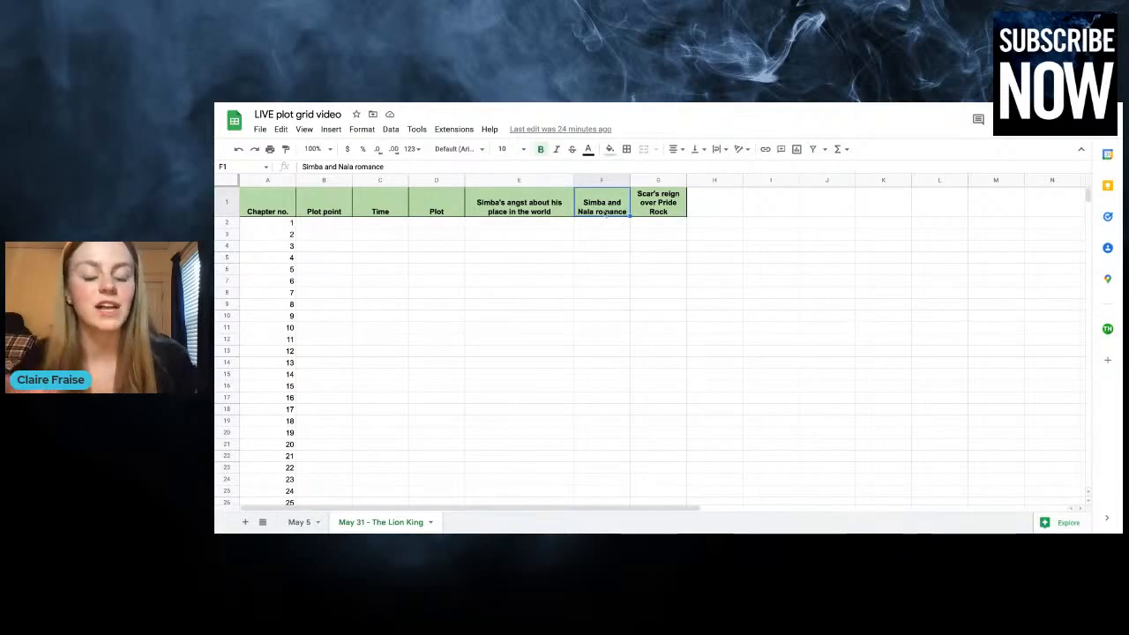
click(602, 181)
click(602, 224)
key(shift+Down)
key(shift+Down)
key(shift+Down)
key(shift+Down)
key(shift+Down)
key(shift+Down)
key(shift+Down)
key(shift+Down)
key(shift+Down)
key(shift+Down)
key(shift+Down)
key(shift+Down)
key(shift+Down)
key(shift+Down)
key(shift+Down)
key(shift+Down)
key(shift+Down)
key(shift+Down)
key(shift+Down)
key(shift+Down)
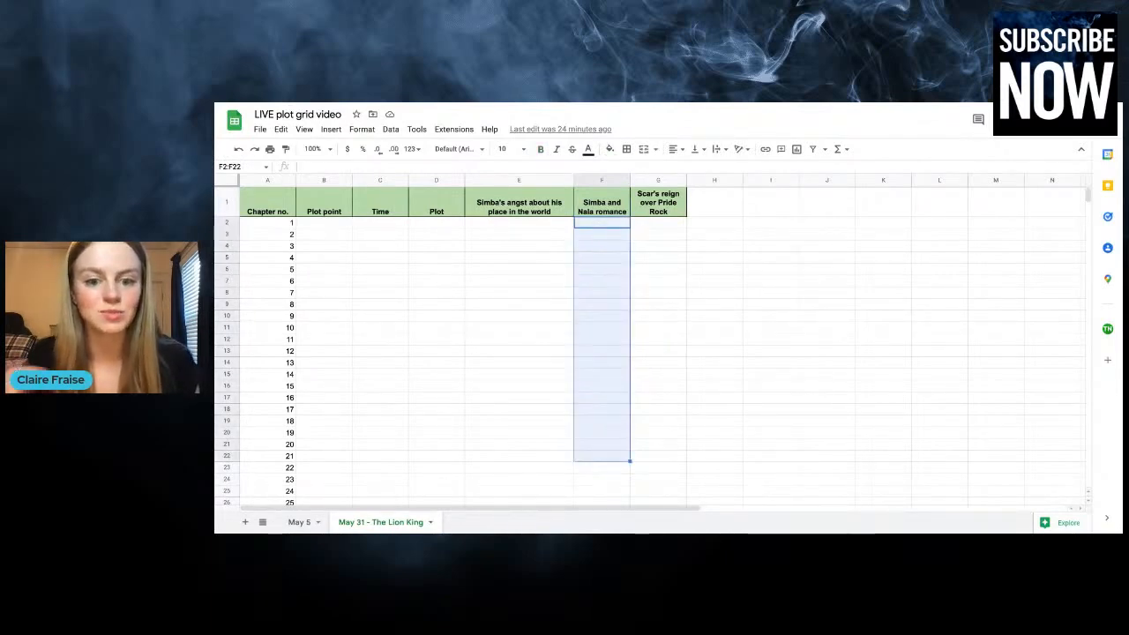
click(602, 401)
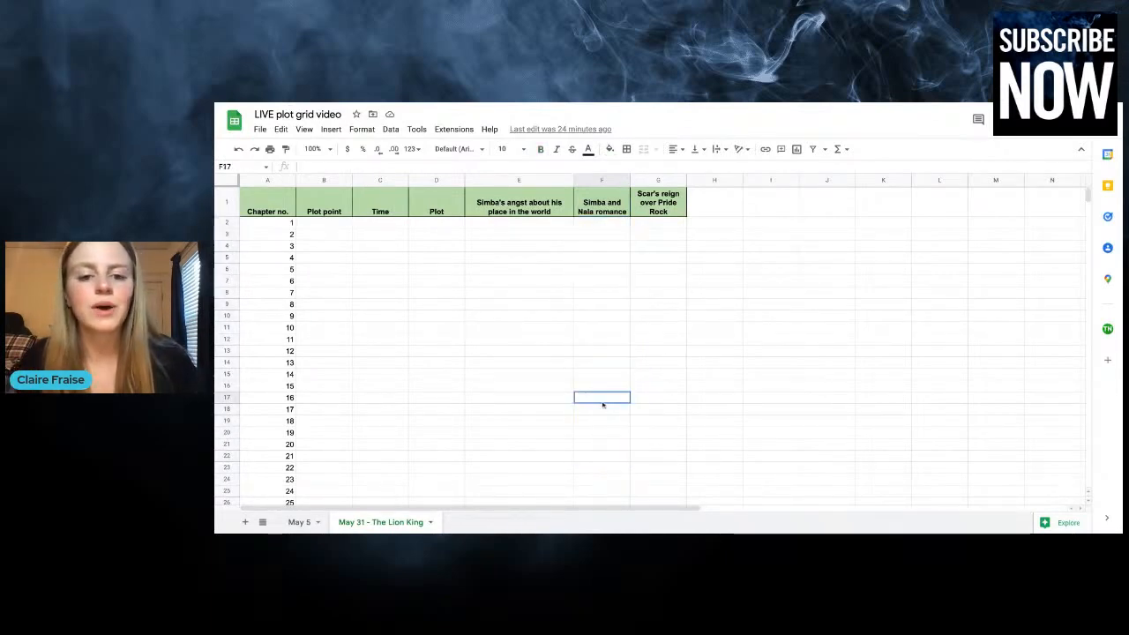
click(600, 225)
key(shift+Down)
key(shift+Down)
key(shift+Down)
key(shift+Down)
key(shift+Down)
key(shift+Down)
key(shift+Down)
key(shift+Down)
key(shift+Down)
key(shift+Down)
key(shift+Down)
key(shift+Down)
key(shift+Down)
key(shift+Down)
key(shift+Down)
key(shift+Down)
key(shift+Down)
key(shift+Down)
key(shift+Down)
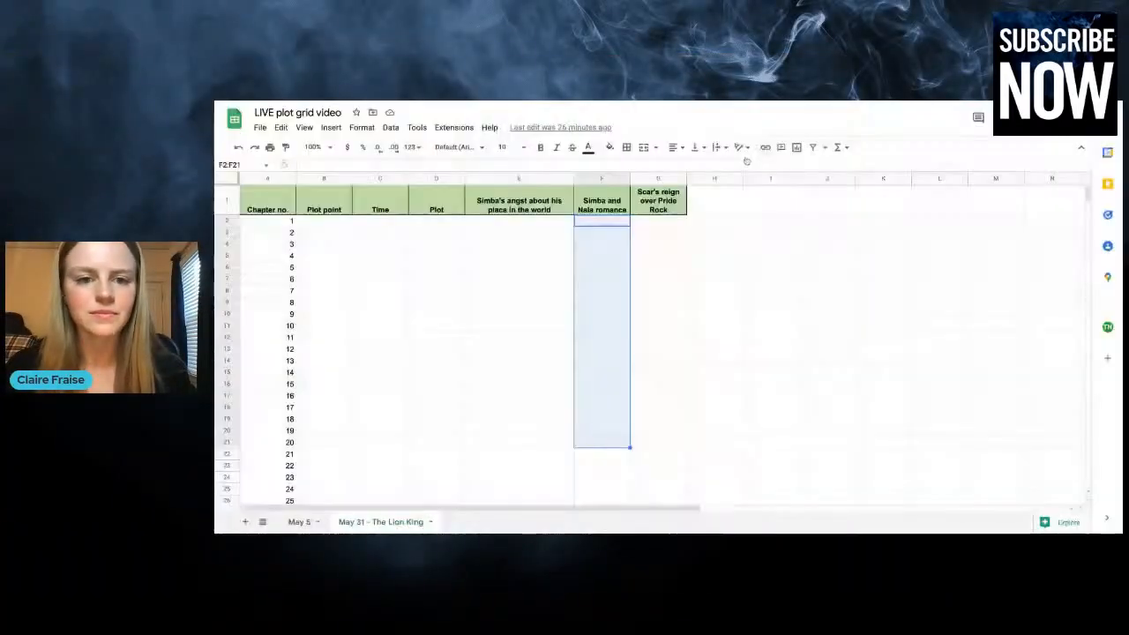
Review the Chapter no. header and the Plot point and Time columns once more
click(518, 243)
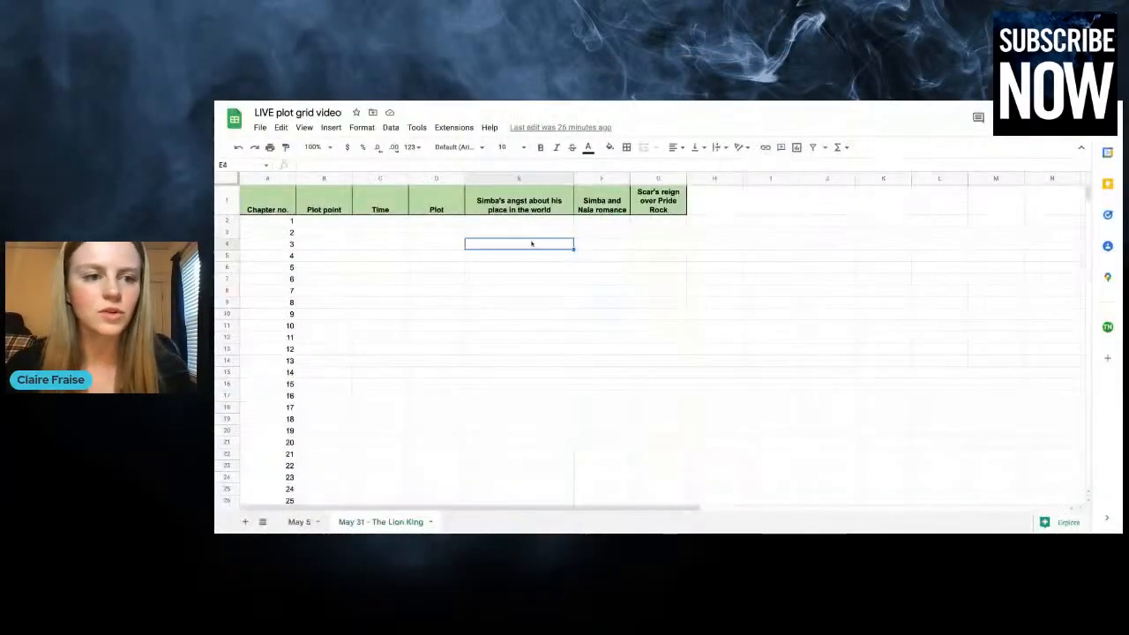
click(273, 207)
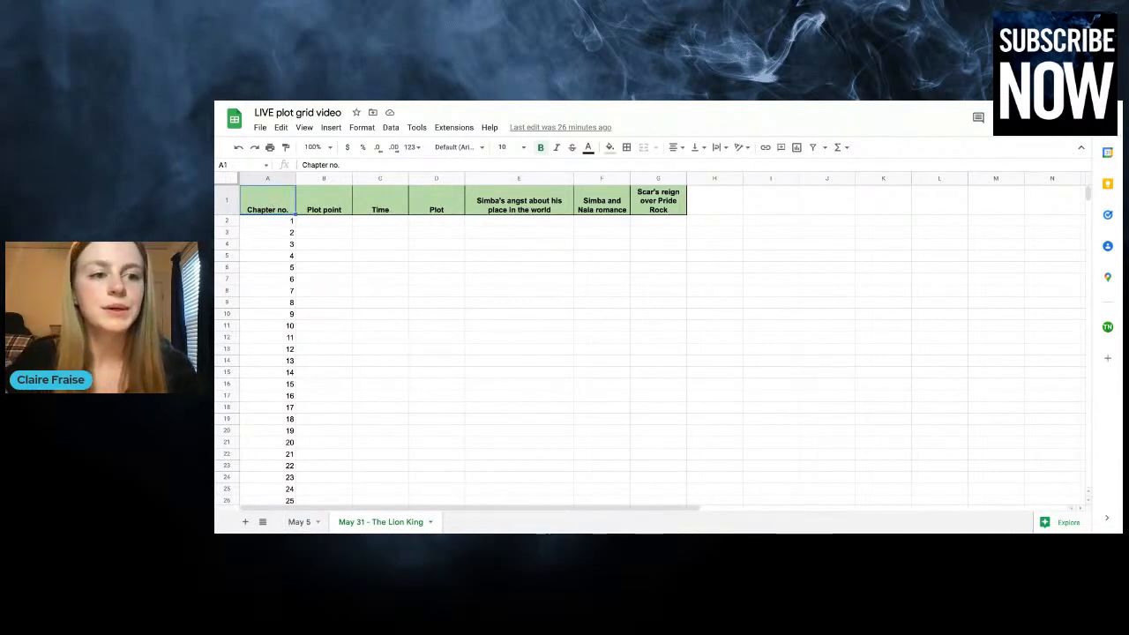
click(324, 179)
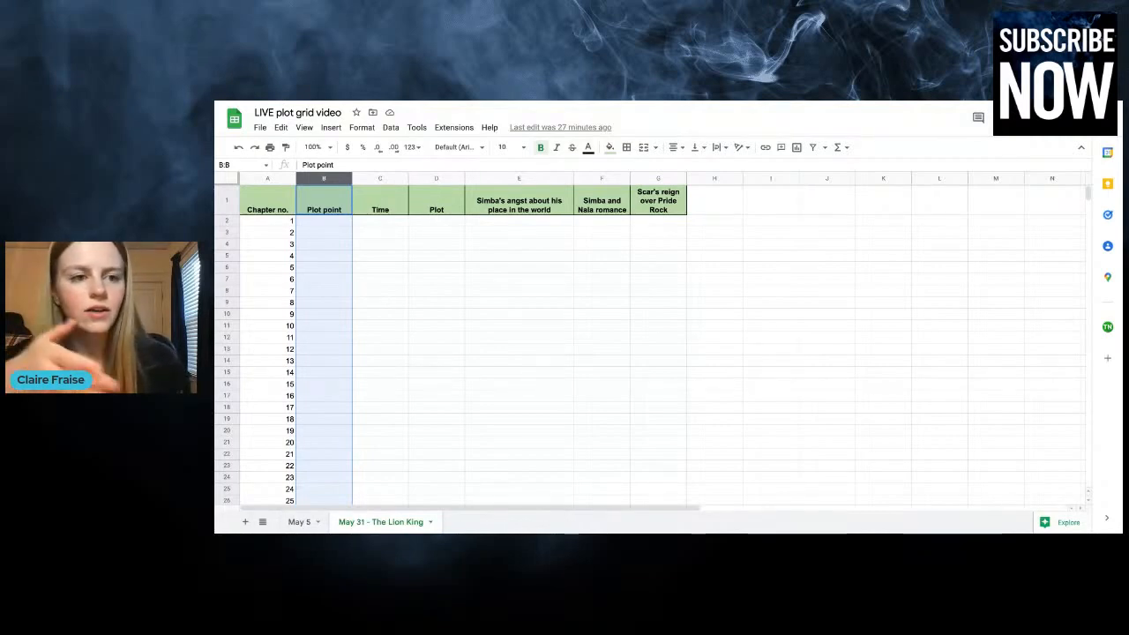
click(331, 315)
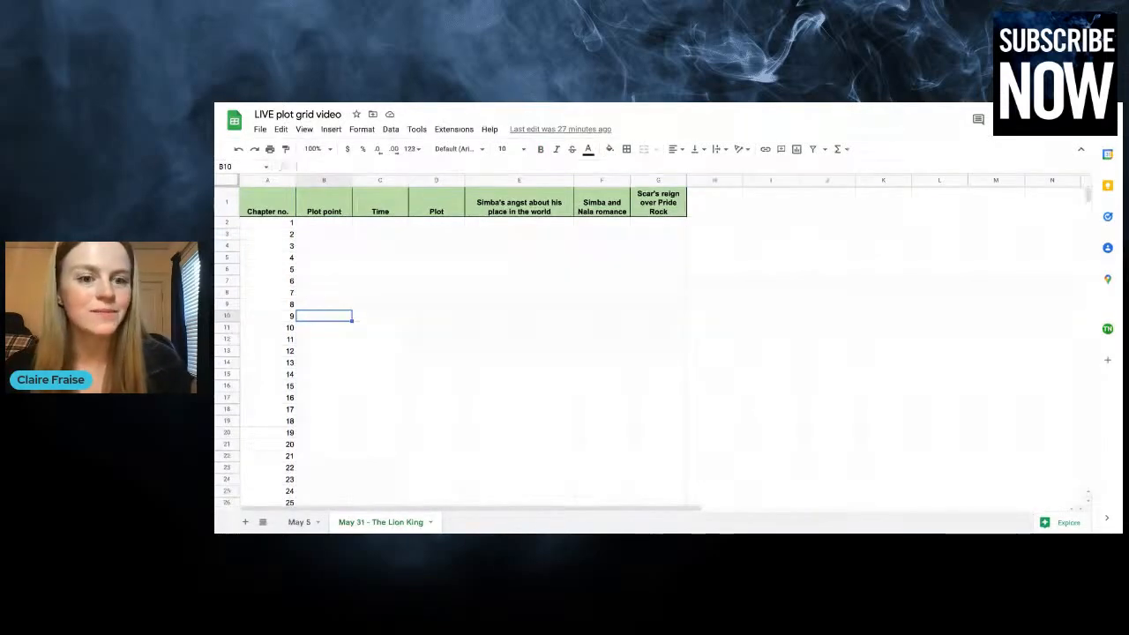
click(381, 181)
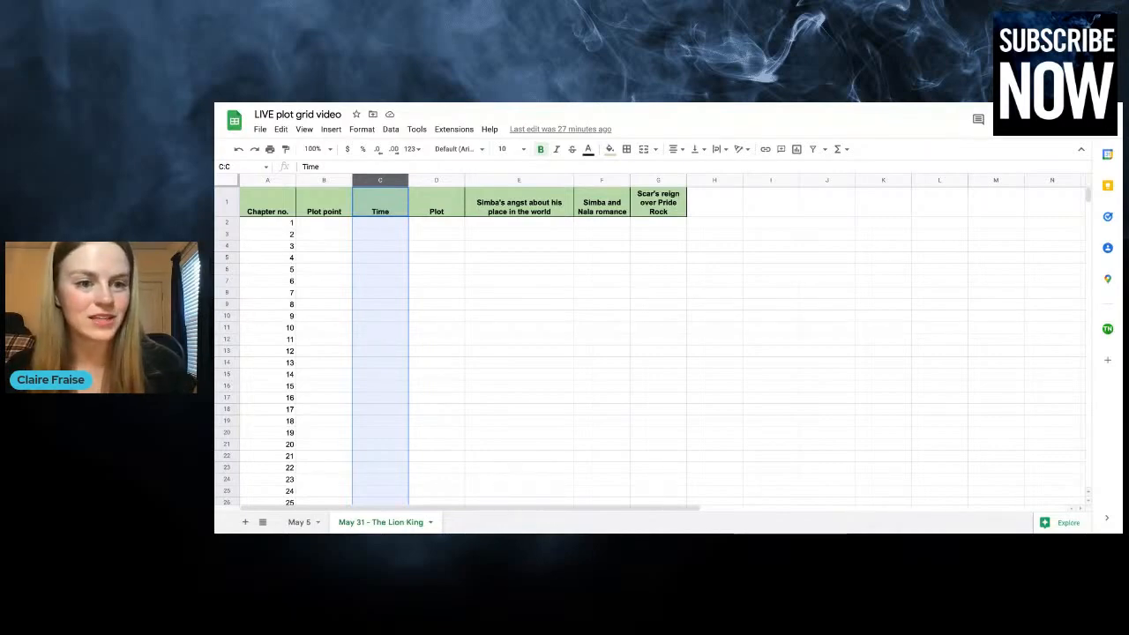
Widen the Plot column to make more room for the chapter plot entries
click(429, 182)
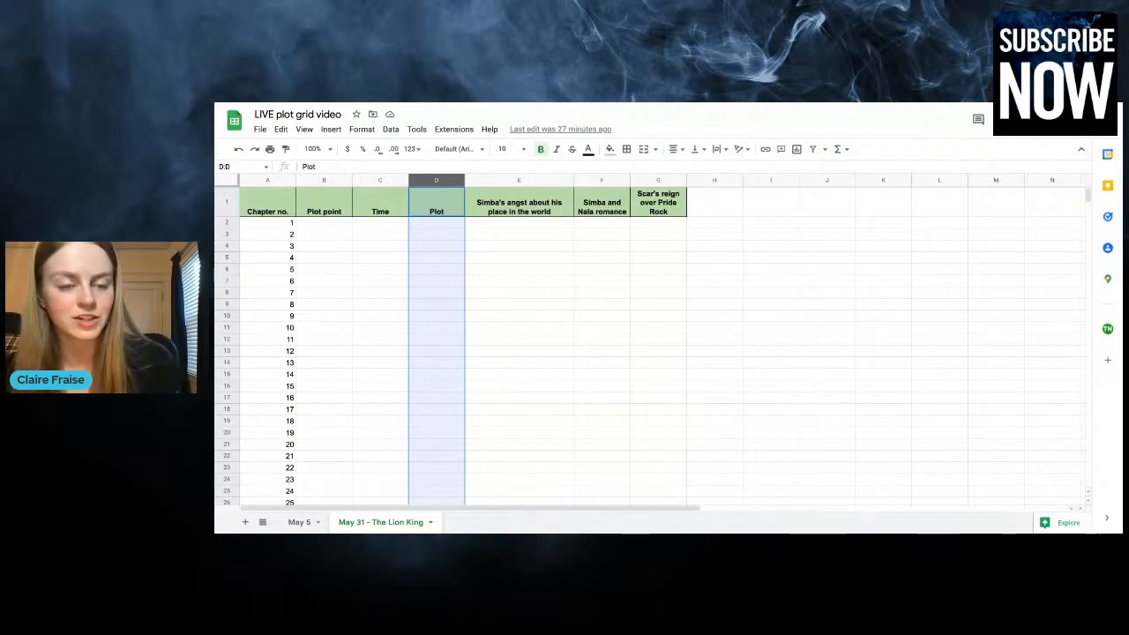
drag(465, 180, 500, 180)
click(445, 256)
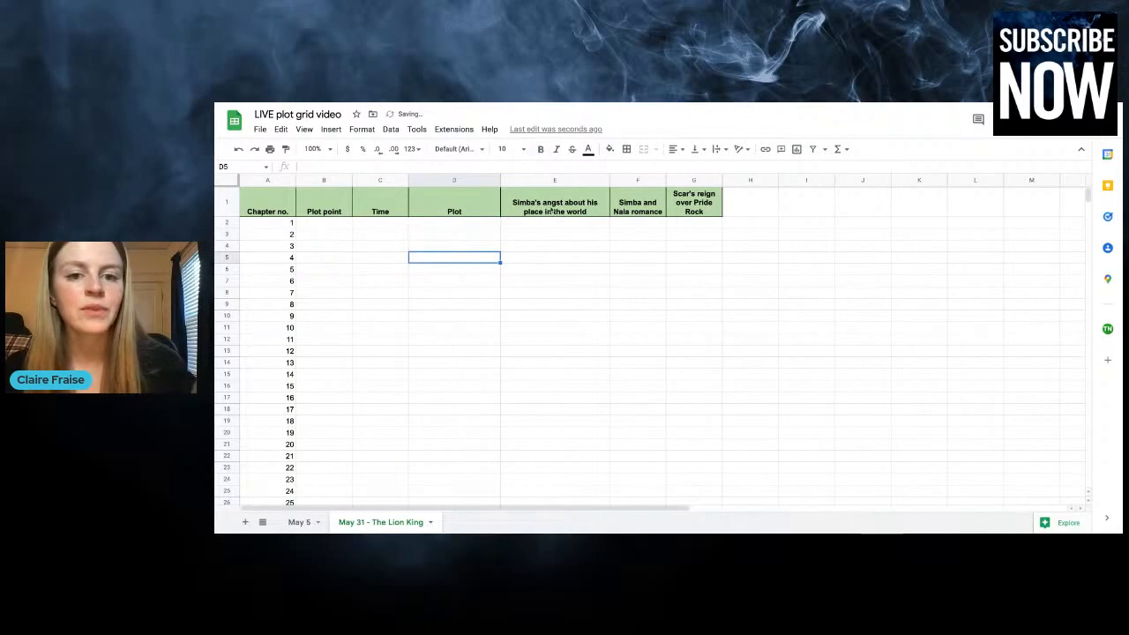
Review the three subplot headers and highlight the grid area covering all the chapter rows
click(591, 209)
click(623, 207)
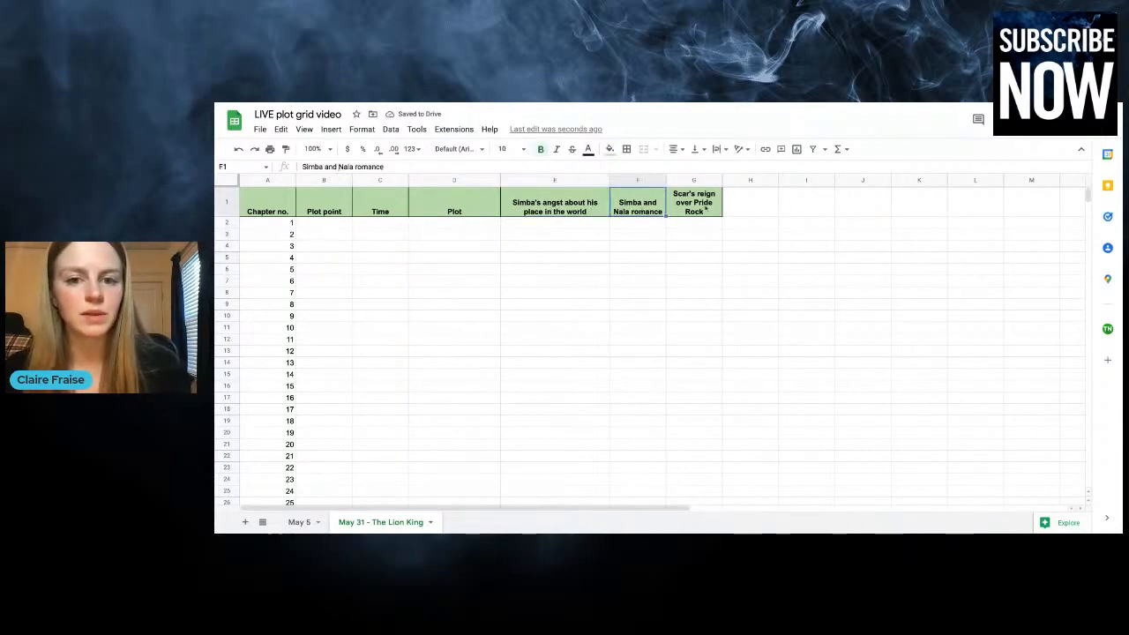
click(709, 207)
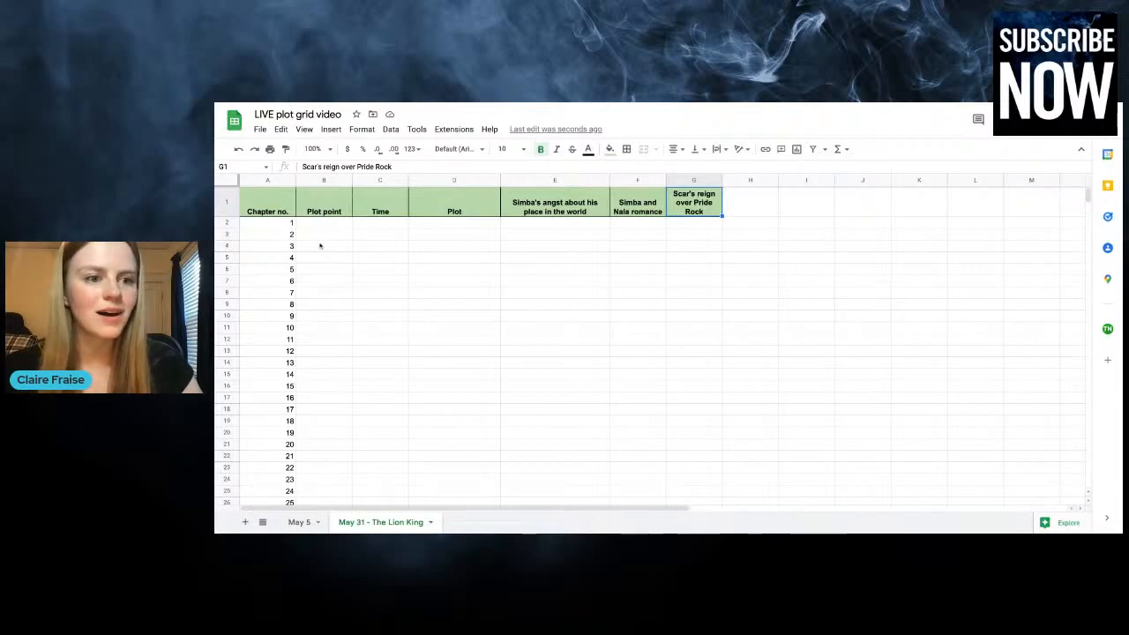
mouse_move(255, 223)
mouse_down()
mouse_move(454, 316)
mouse_move(750, 386)
mouse_move(863, 501)
mouse_move(863, 298)
mouse_move(863, 427)
mouse_up()
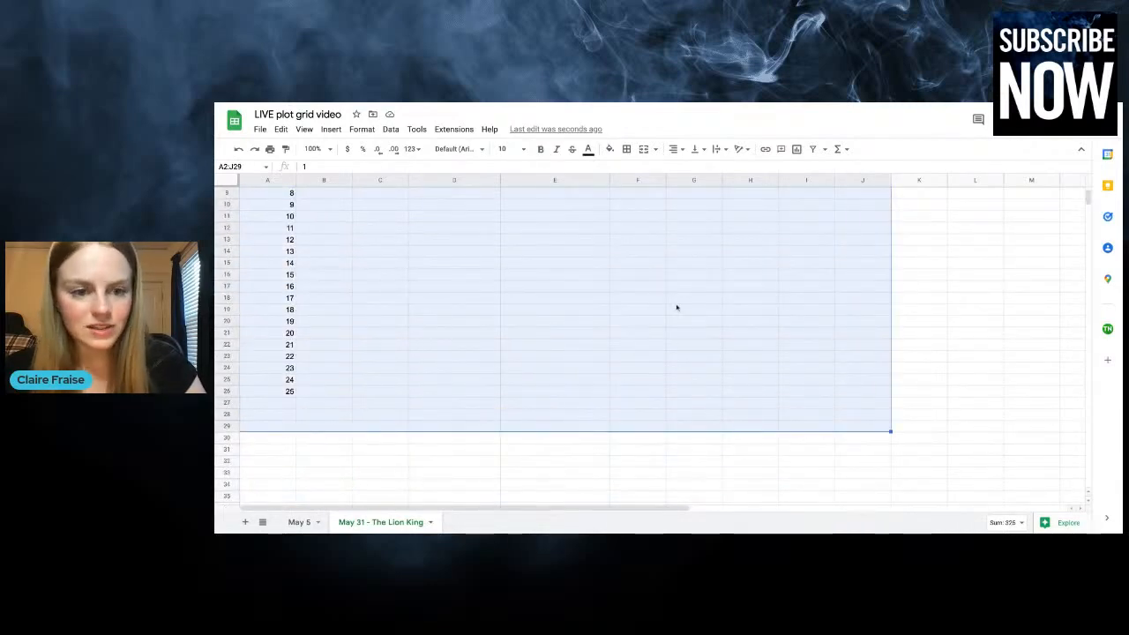
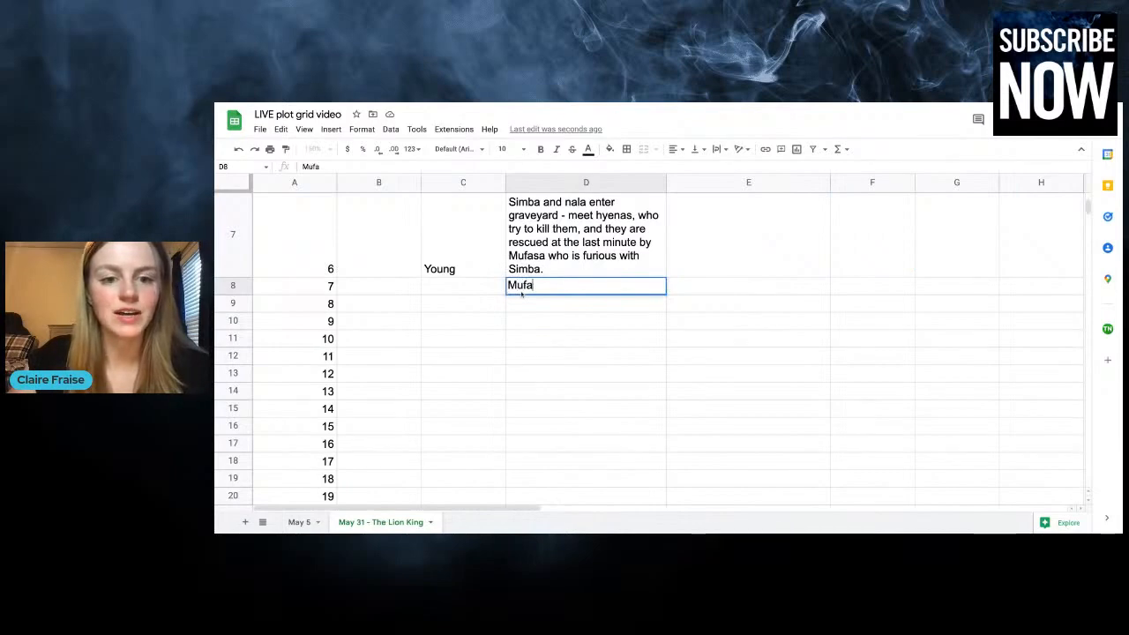
Enter chapter 7's plot: "Mufasa tells Simba that he's disappointed, and tells Simba about his ancestors in the stars looking down on him, and his destiny"
text(a)
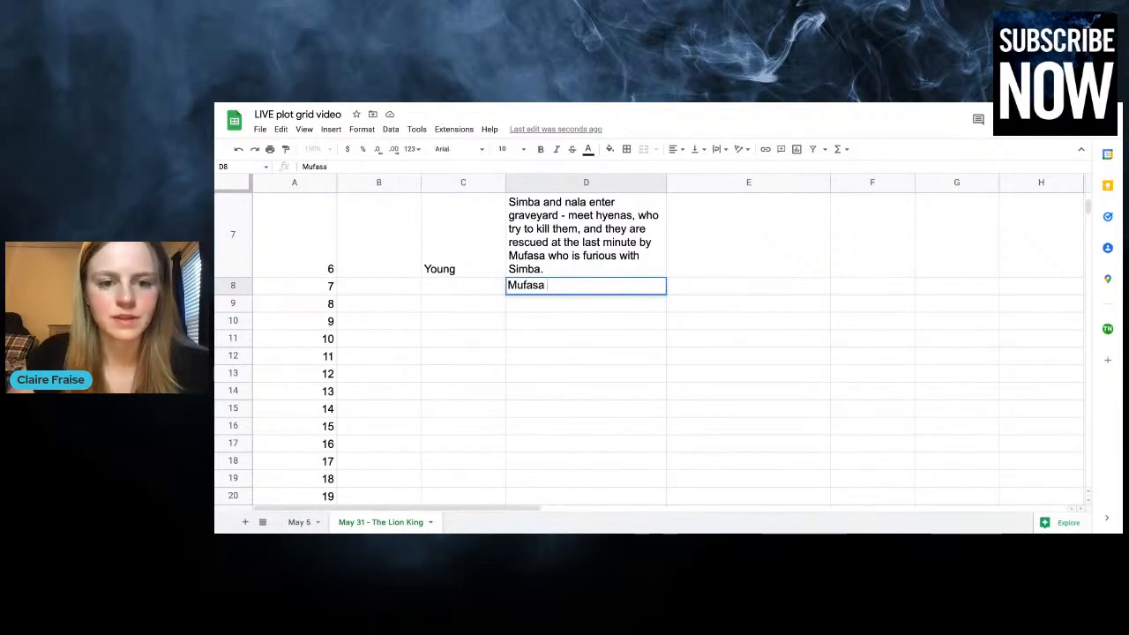
text( tells Simba that he's dis)
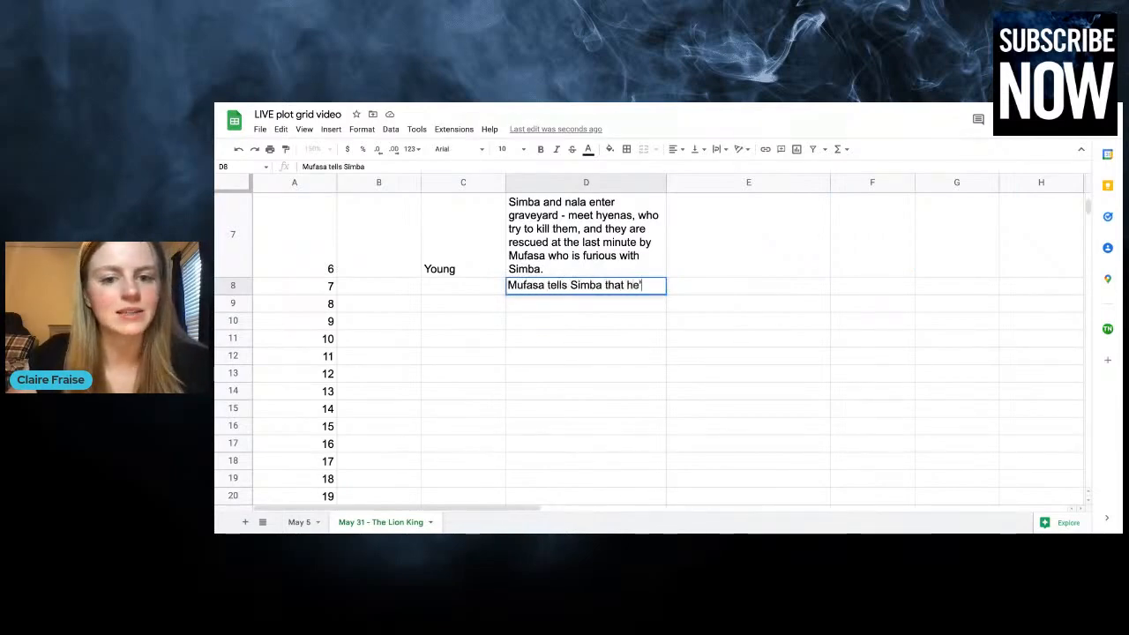
text(appointed, an)
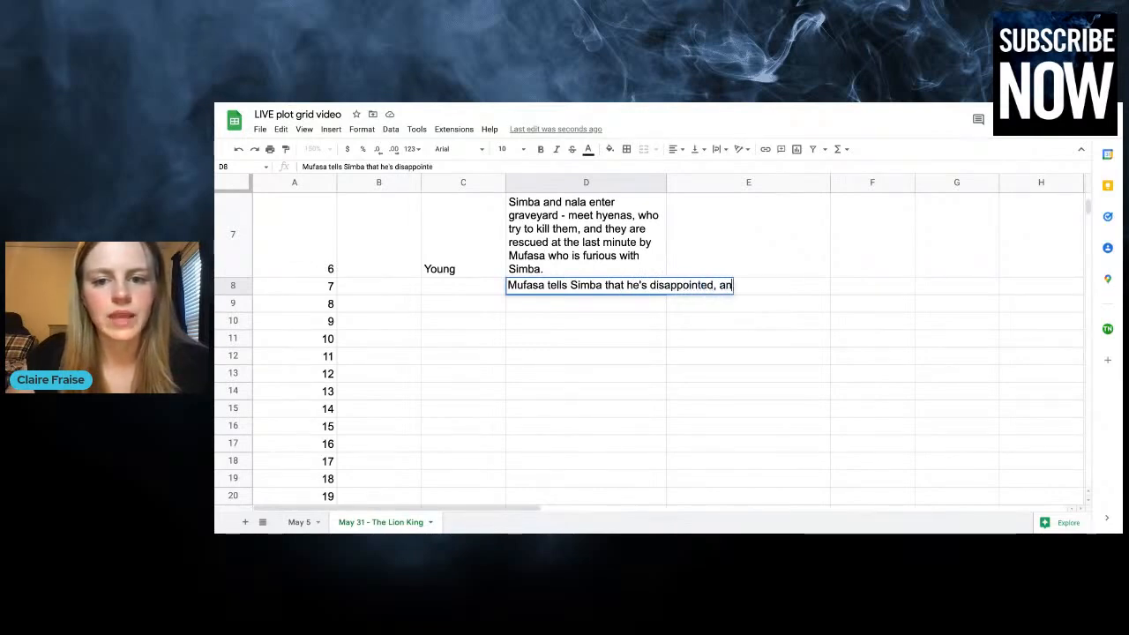
text(d tells Simba )
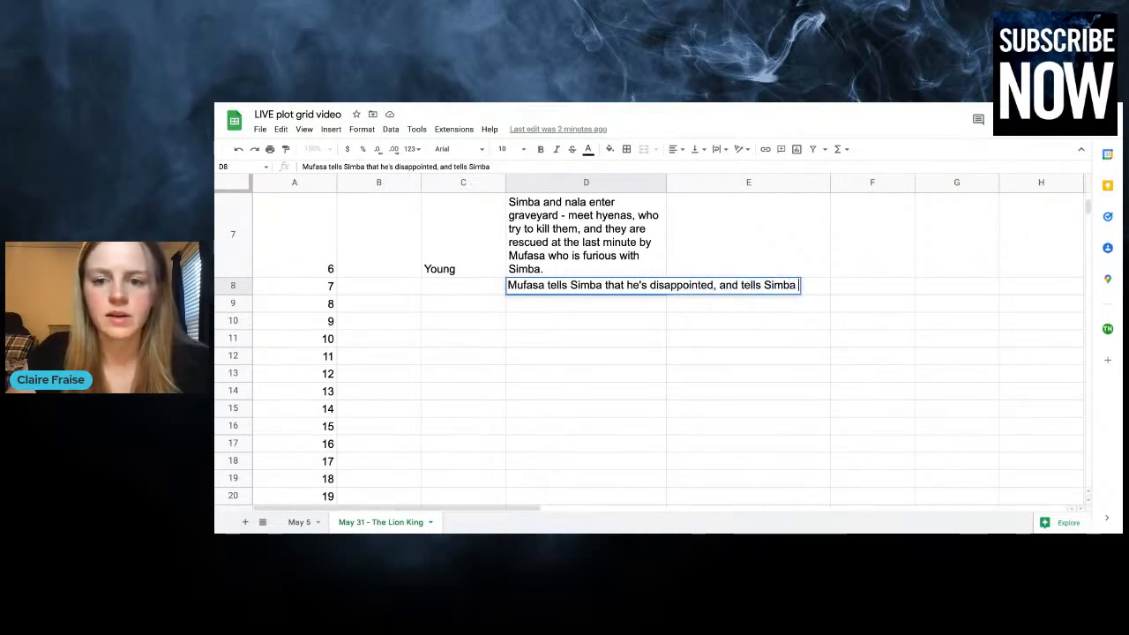
text(about his ance)
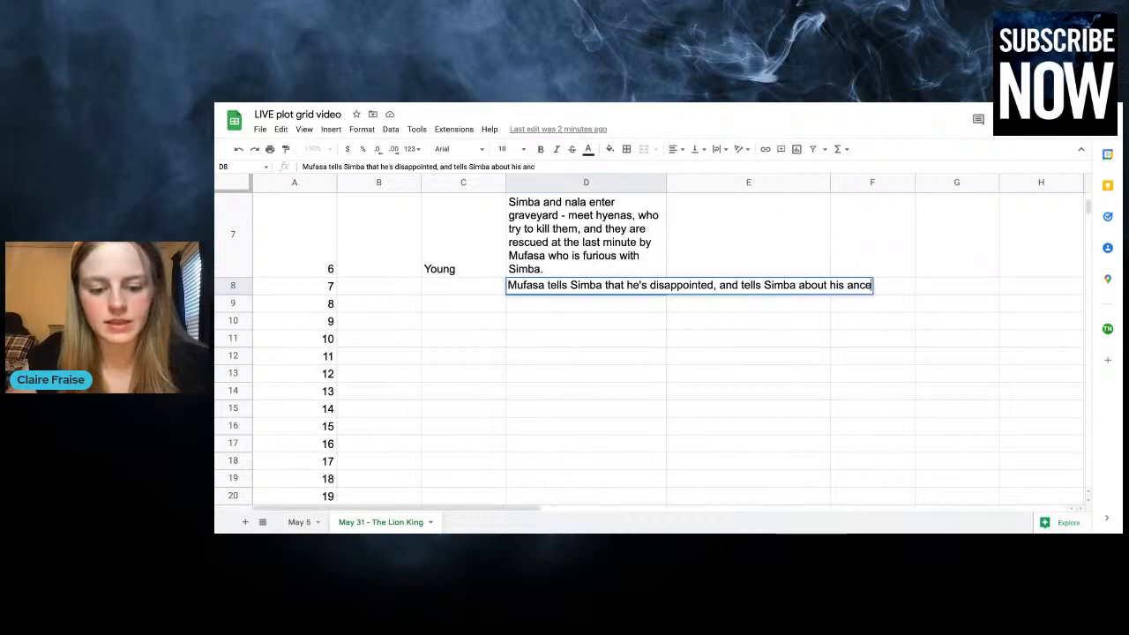
text(stors in the star)
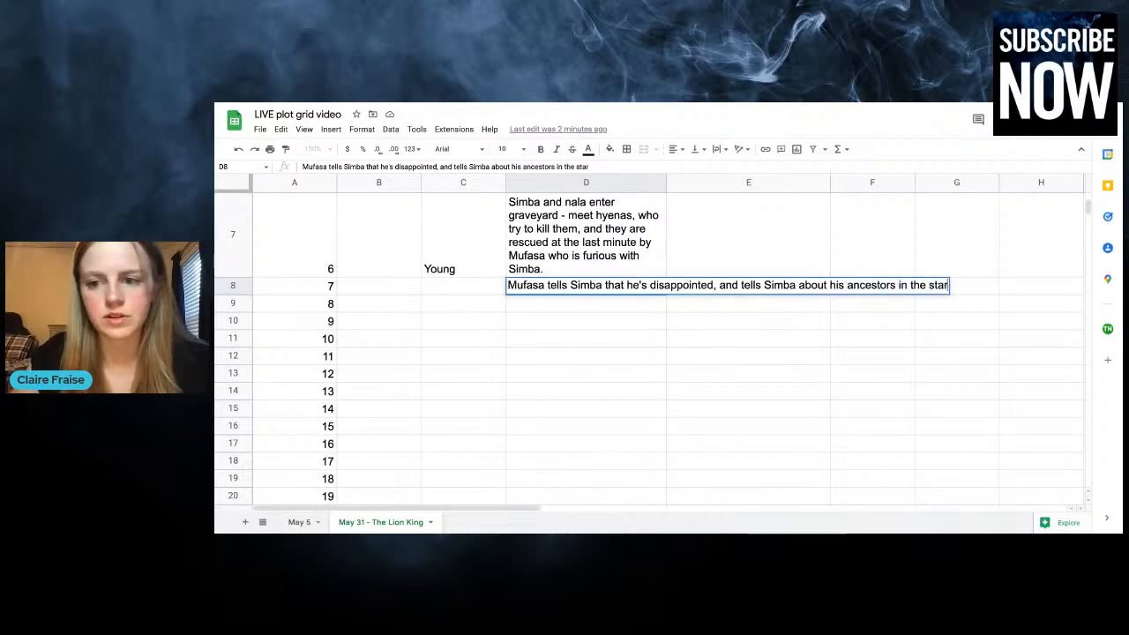
text(s looking down on him)
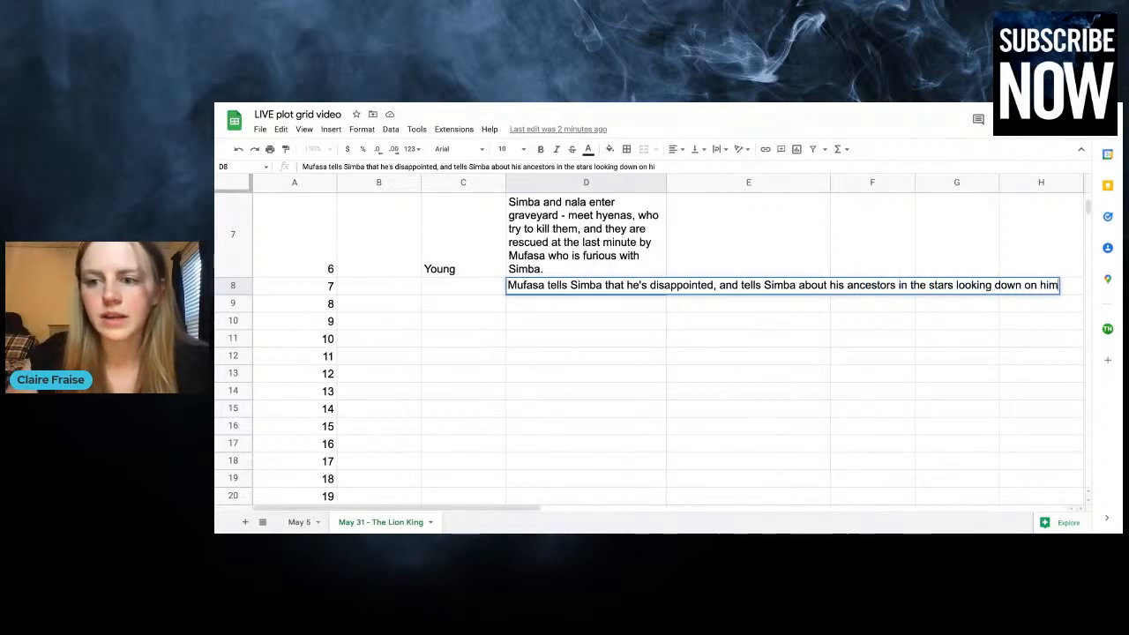
text(, and his destiny)
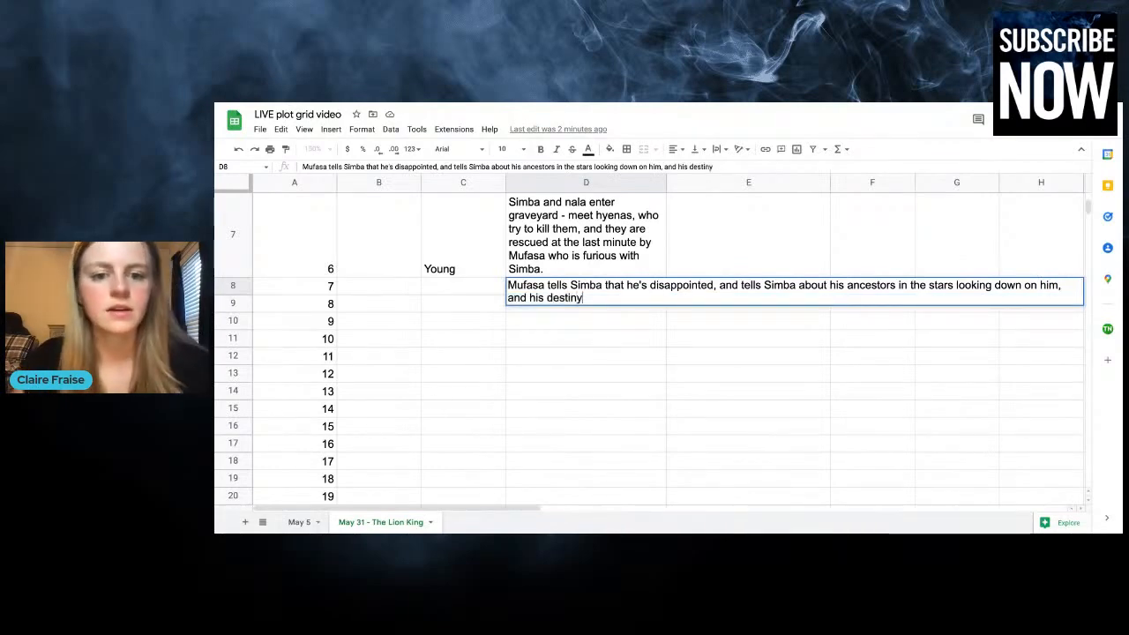
click(529, 362)
click(463, 308)
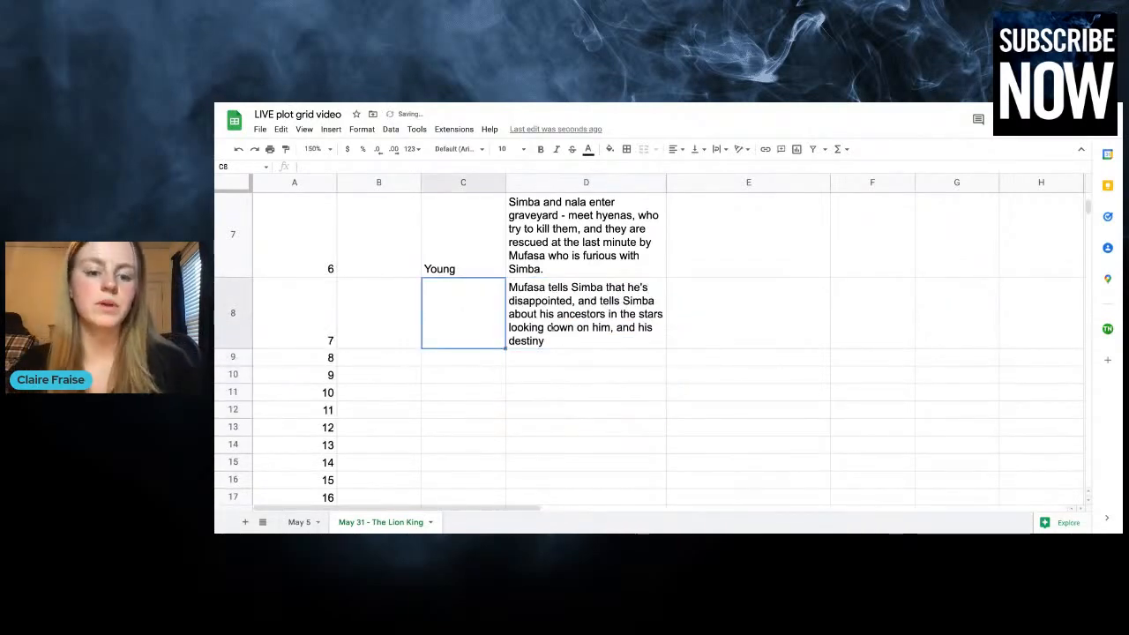
double_click(583, 313)
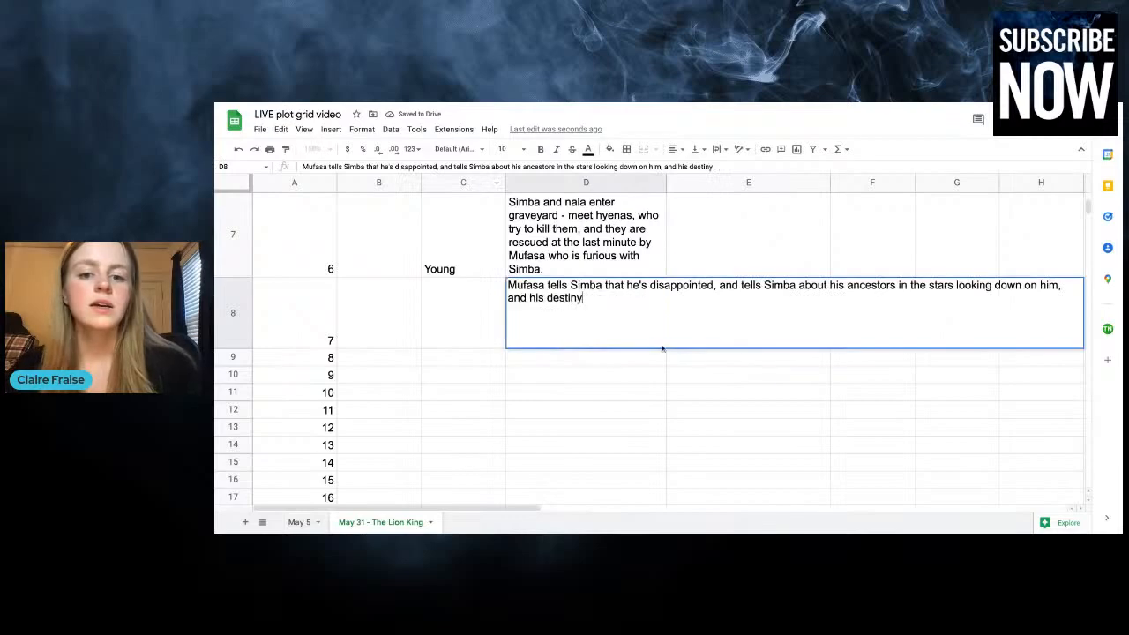
click(704, 362)
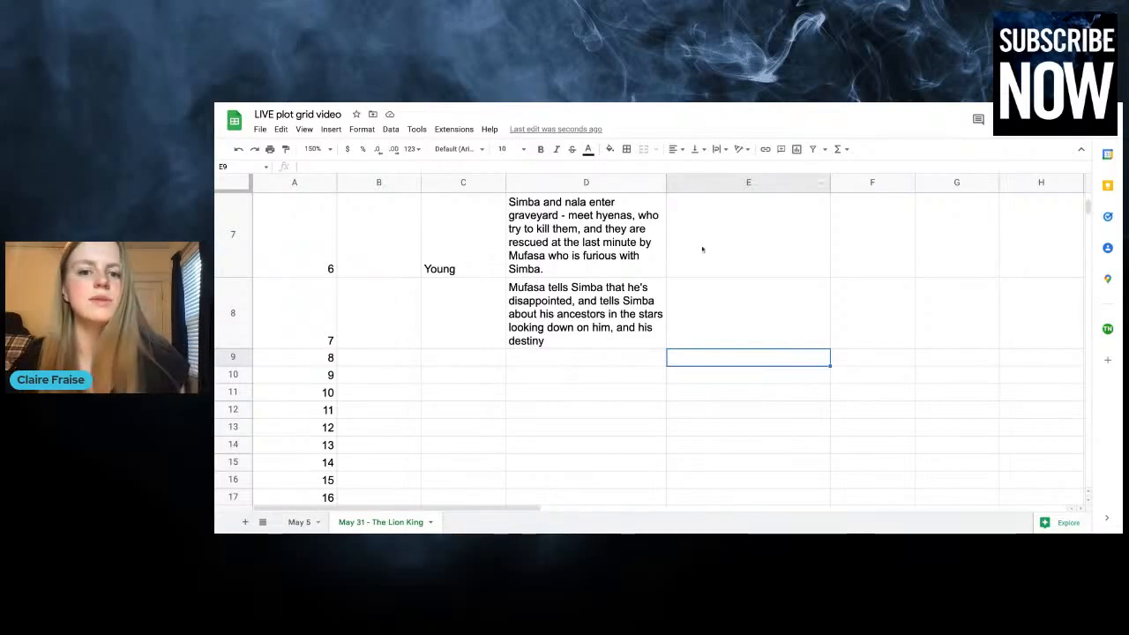
Enter "Simba understands responsibility" for chapter 7 in the column about Simba's angst about his place in the world
click(698, 294)
text(Simba)
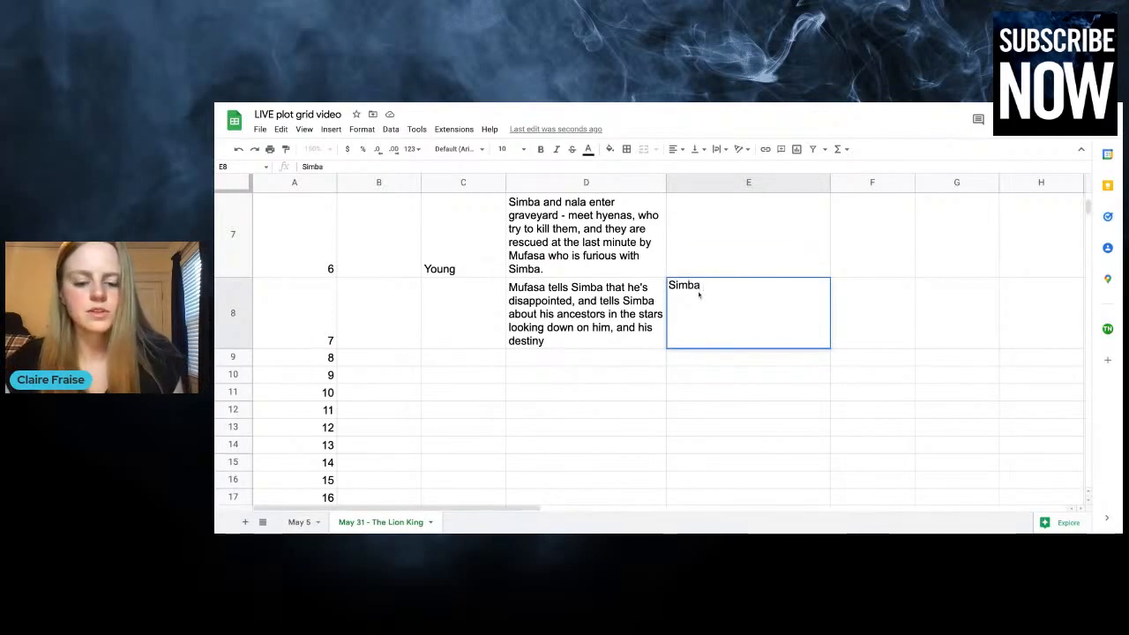
text( understands re)
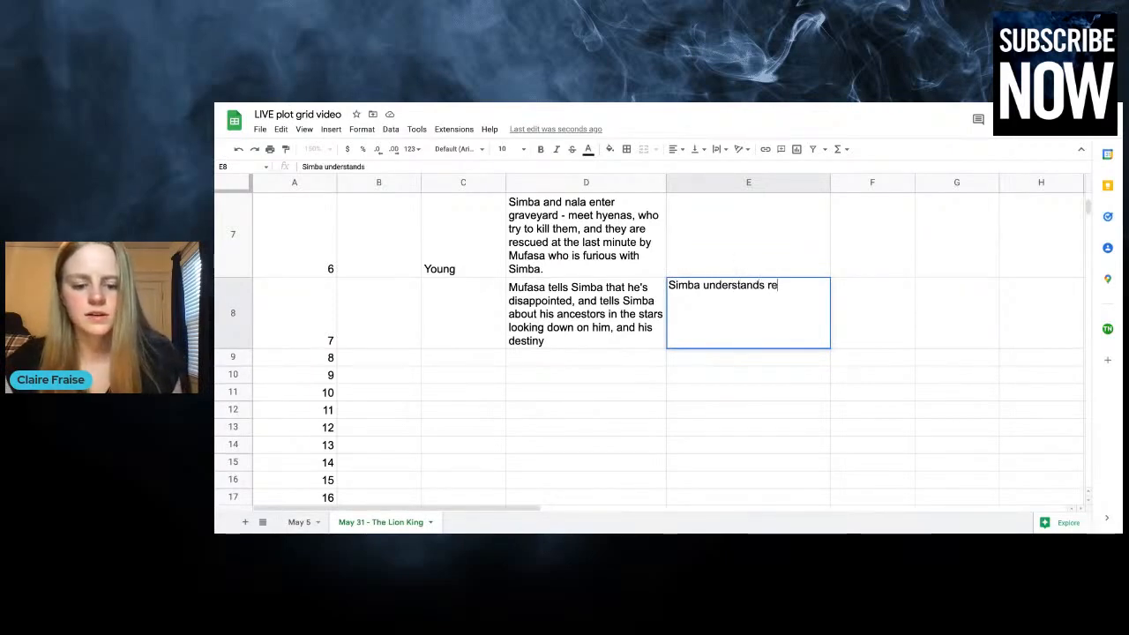
text(sponsibility)
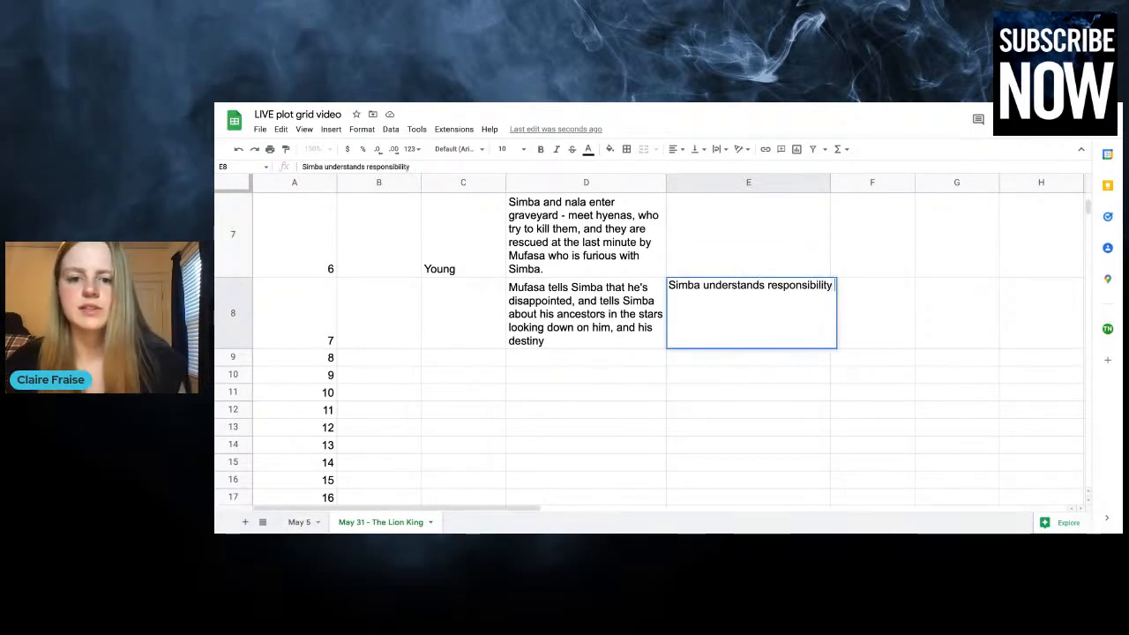
click(708, 259)
Review the earlier chapters and the subplot headers against chapter 7's cells for Simba's angst, the Nala romance and Scar's reign
scroll(708, 259, up, 5)
scroll(708, 259, down, 1)
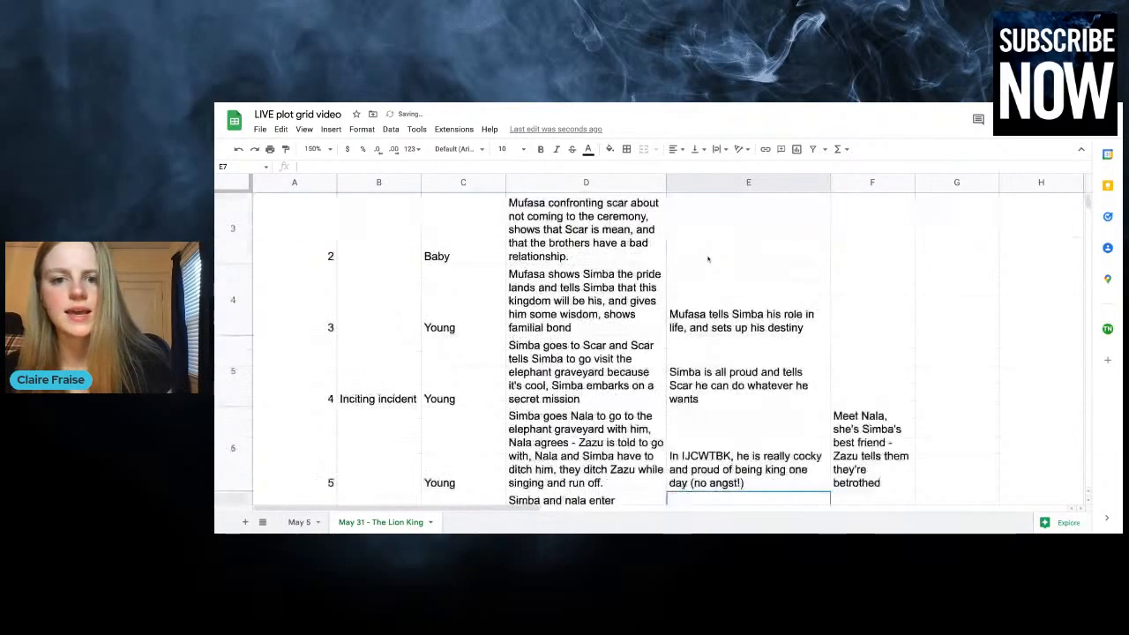
scroll(708, 260, down, 3)
click(716, 381)
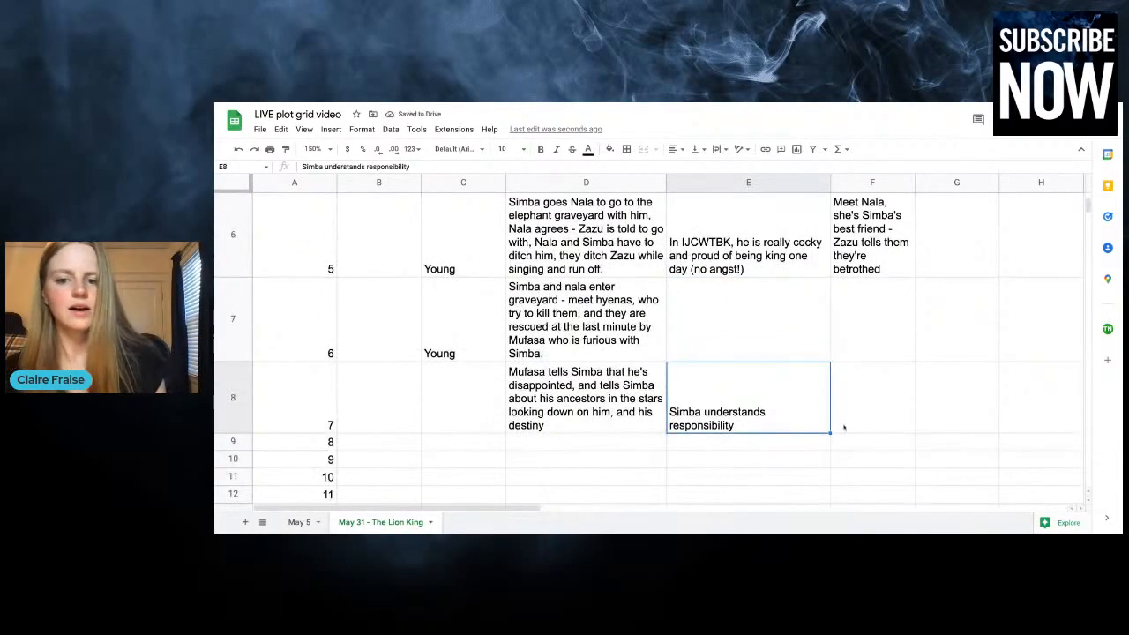
click(876, 411)
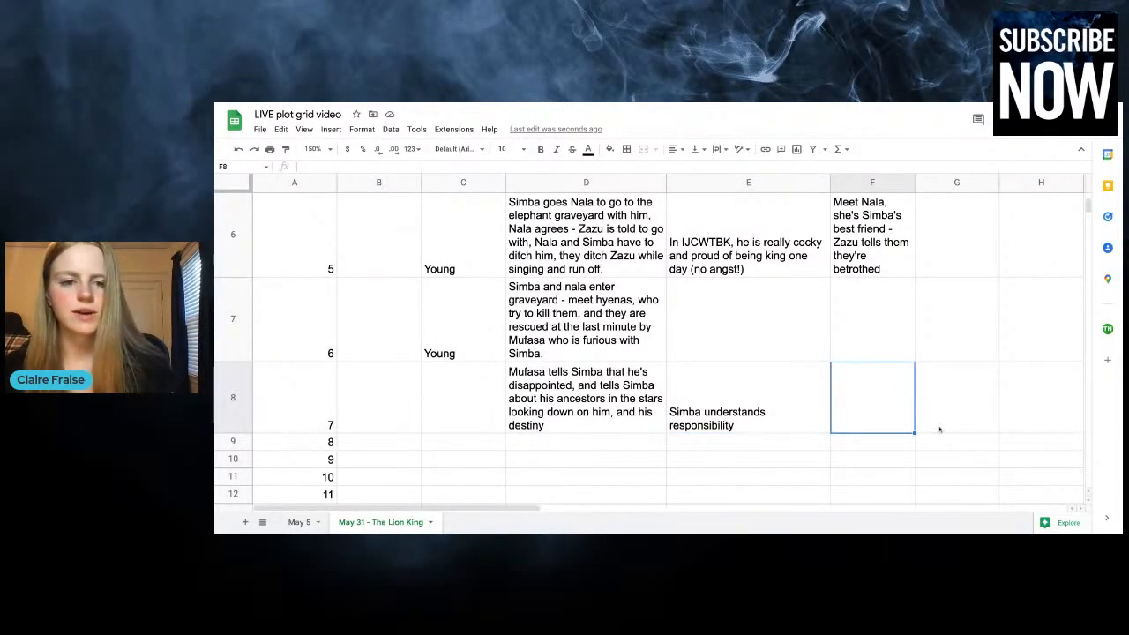
scroll(942, 416, up, 10)
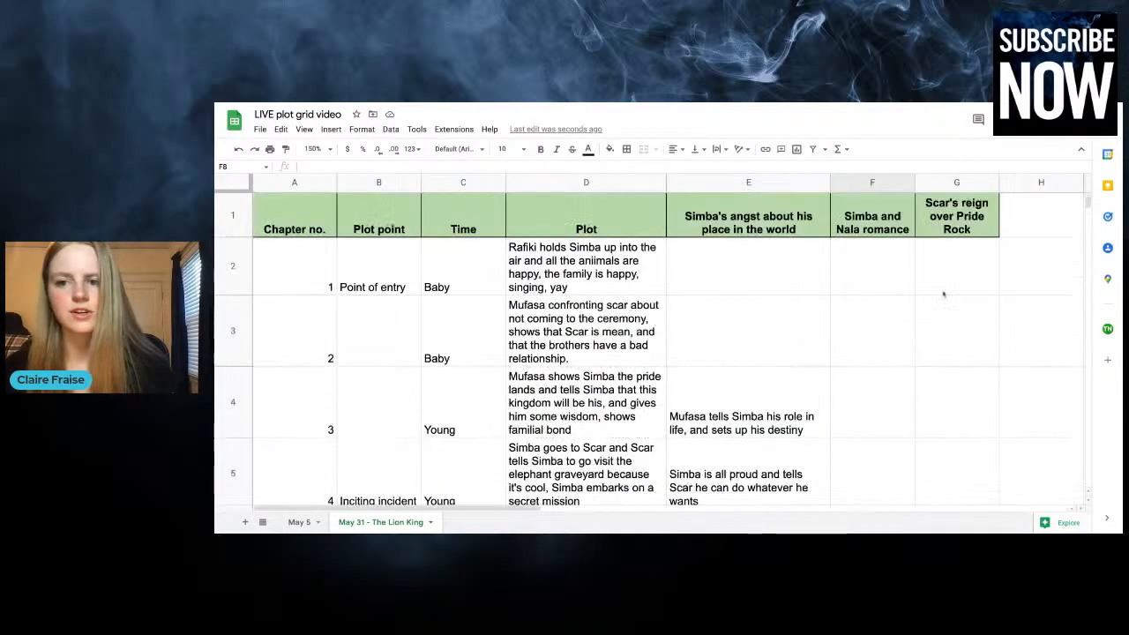
scroll(953, 353, down, 10)
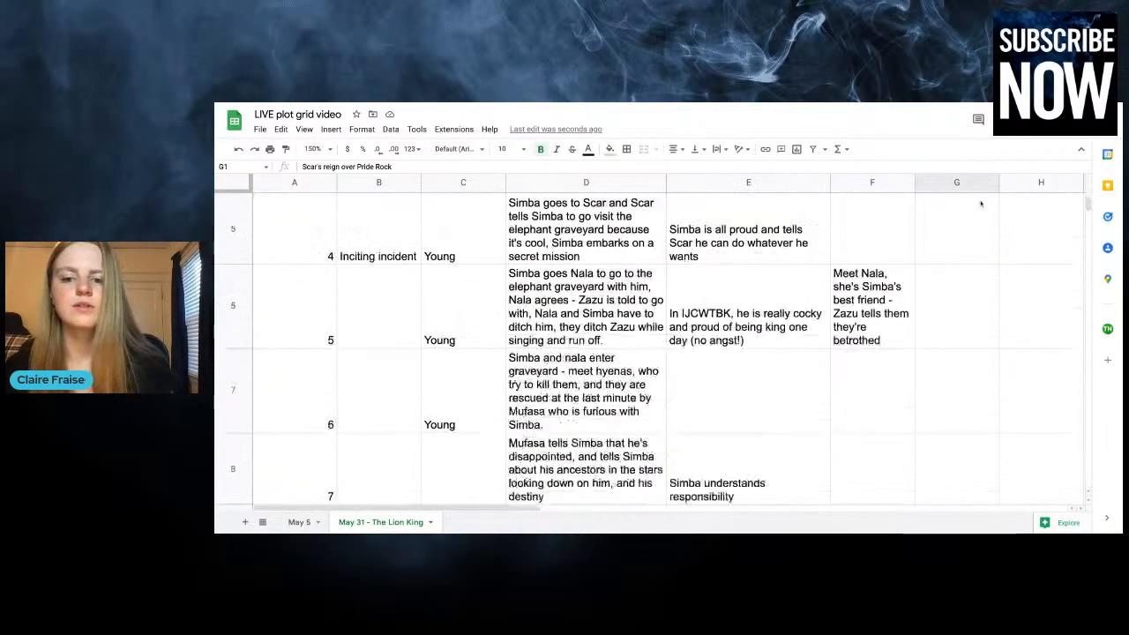
click(933, 379)
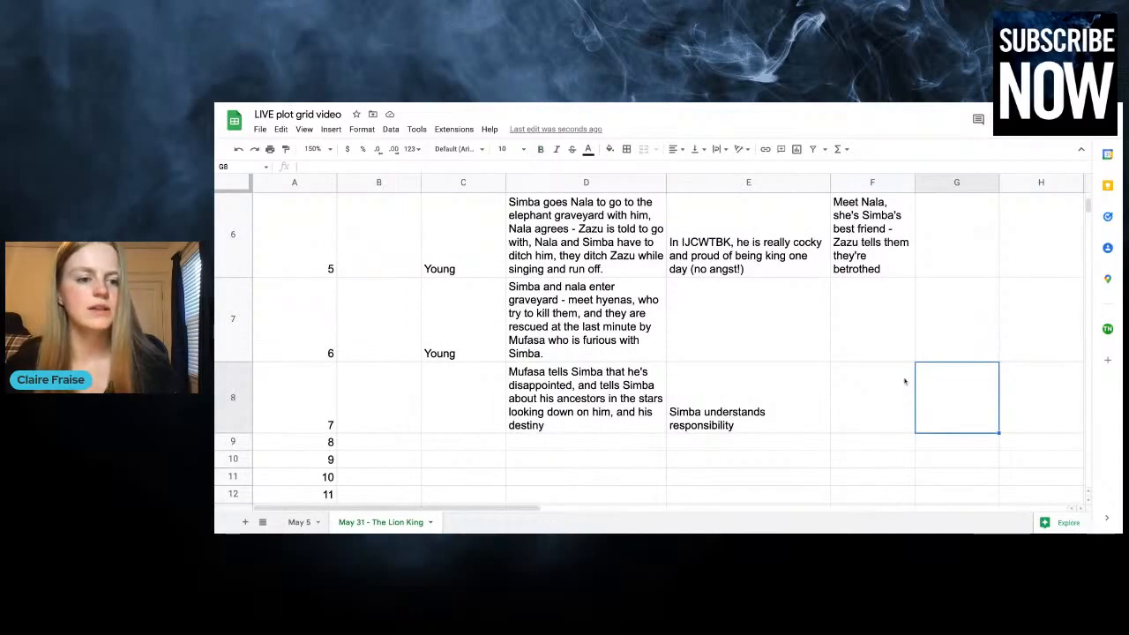
Set the Time of chapter 7 to Young
click(444, 427)
text(Young)
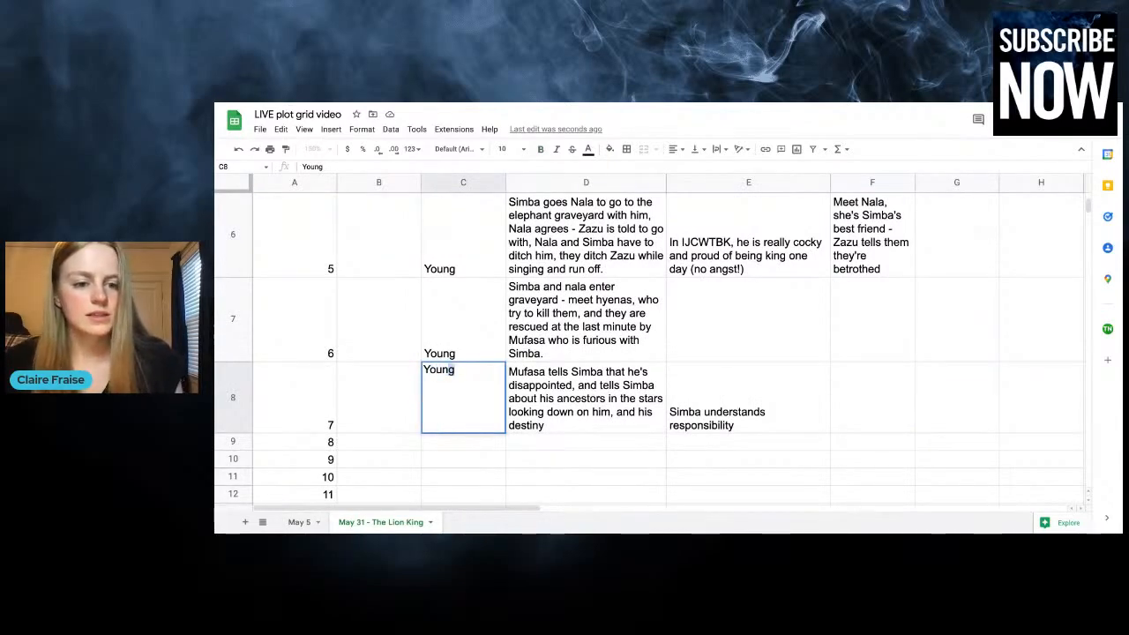
click(362, 446)
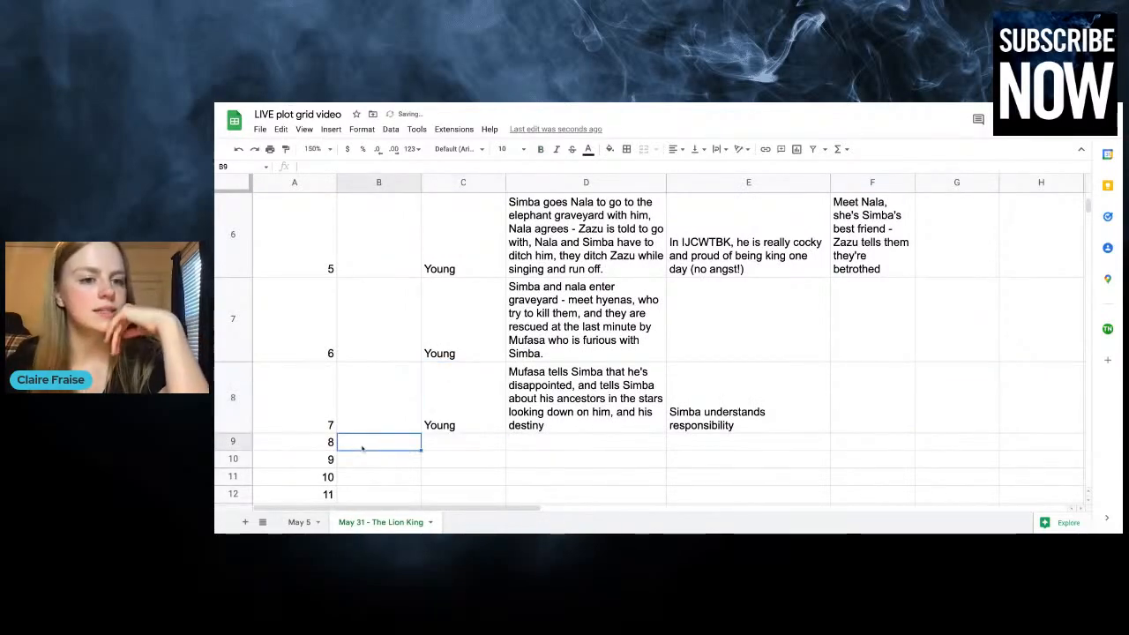
Append "- Mufasa forgives SImba" to the end of chapter 7's plot entry
scroll(365, 444, down, 2)
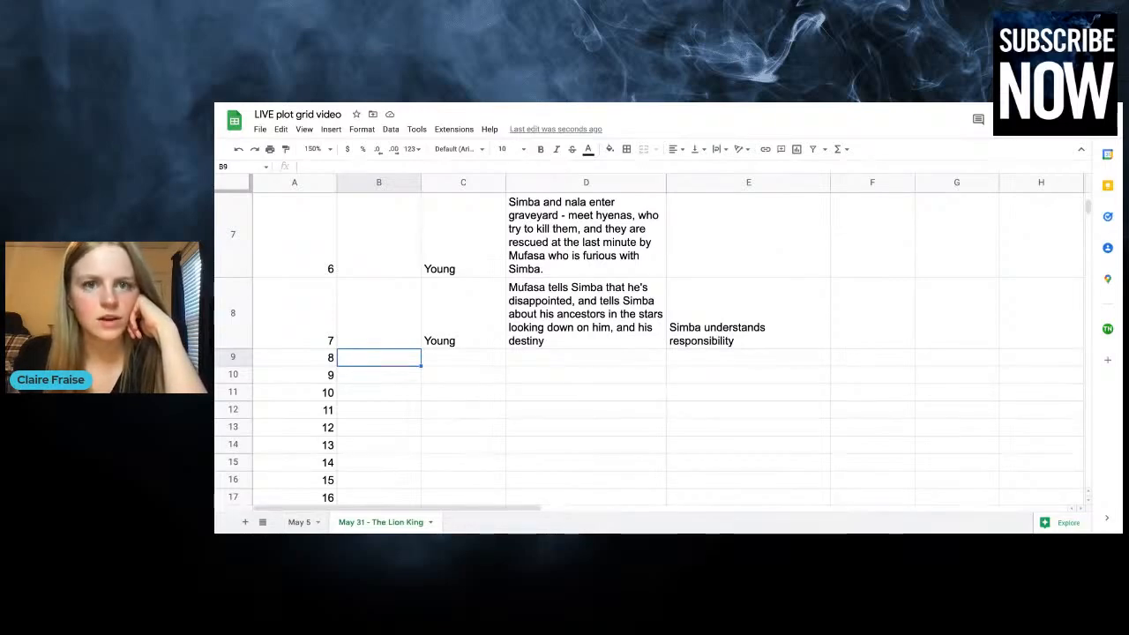
click(595, 337)
double_click(572, 343)
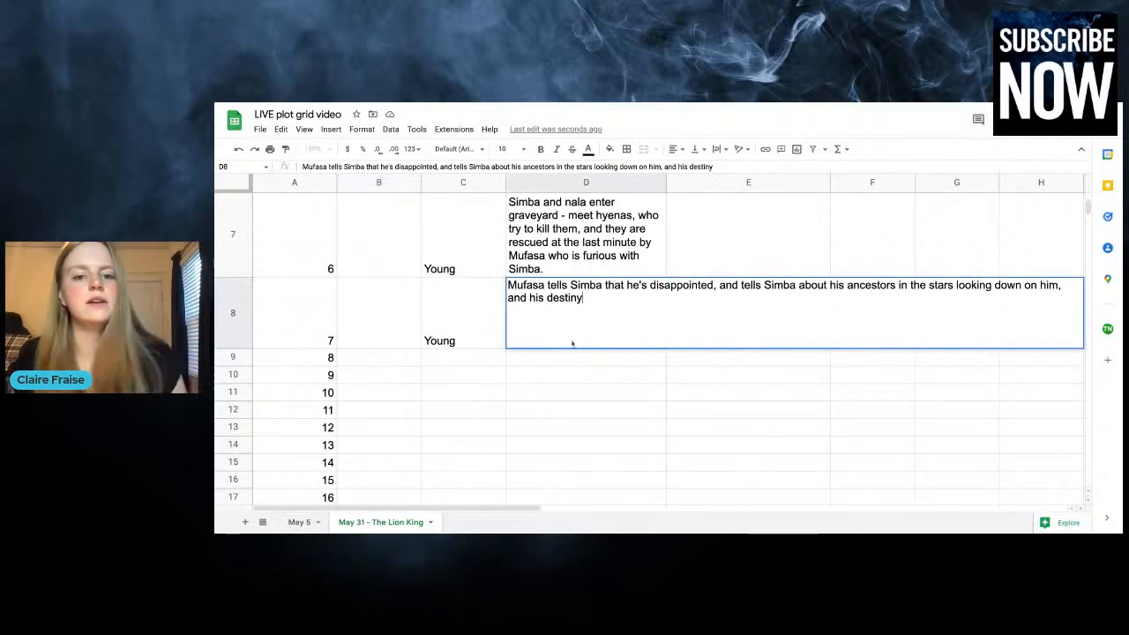
text(- M)
text(ufa)
key(BackSpace)
key(BackSpace)
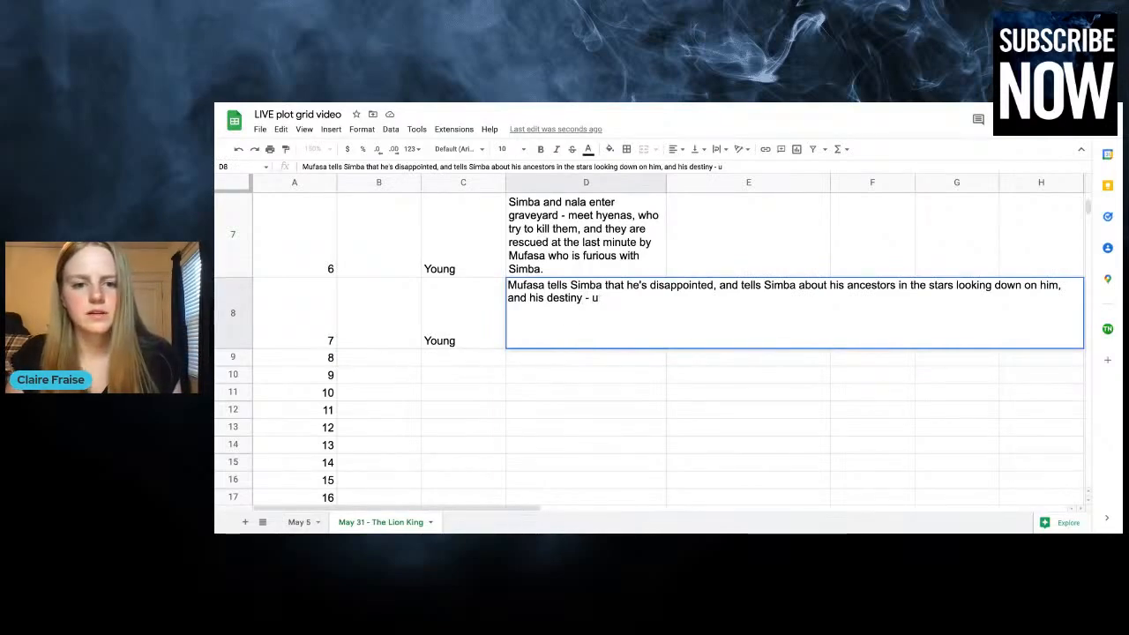
key(BackSpace)
text(Mufas)
text(a forgives SImba)
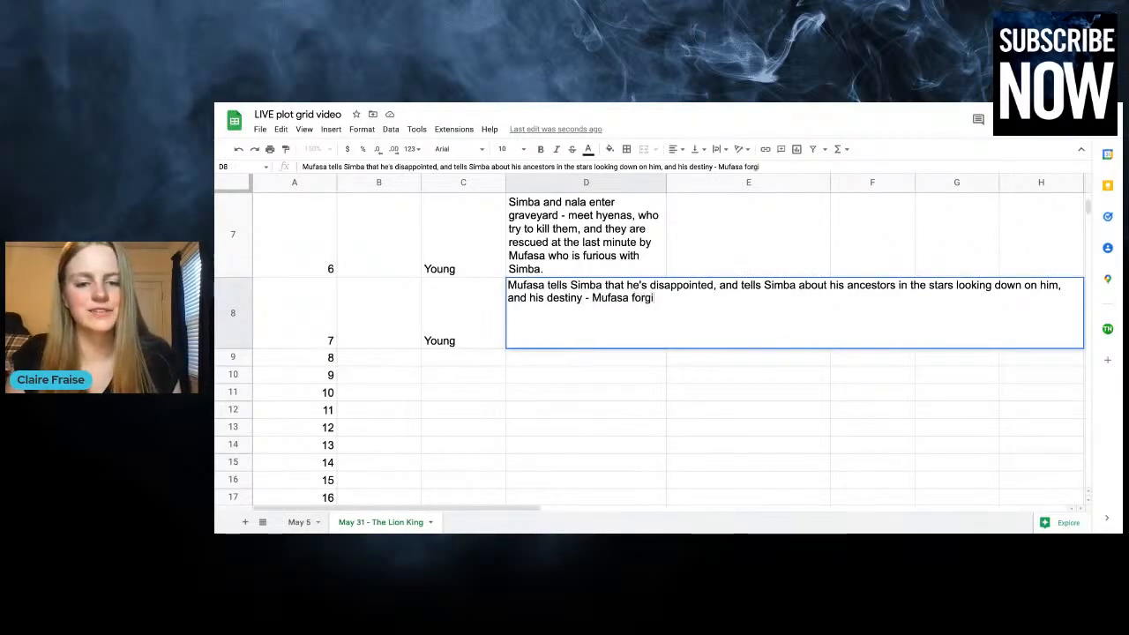
click(543, 390)
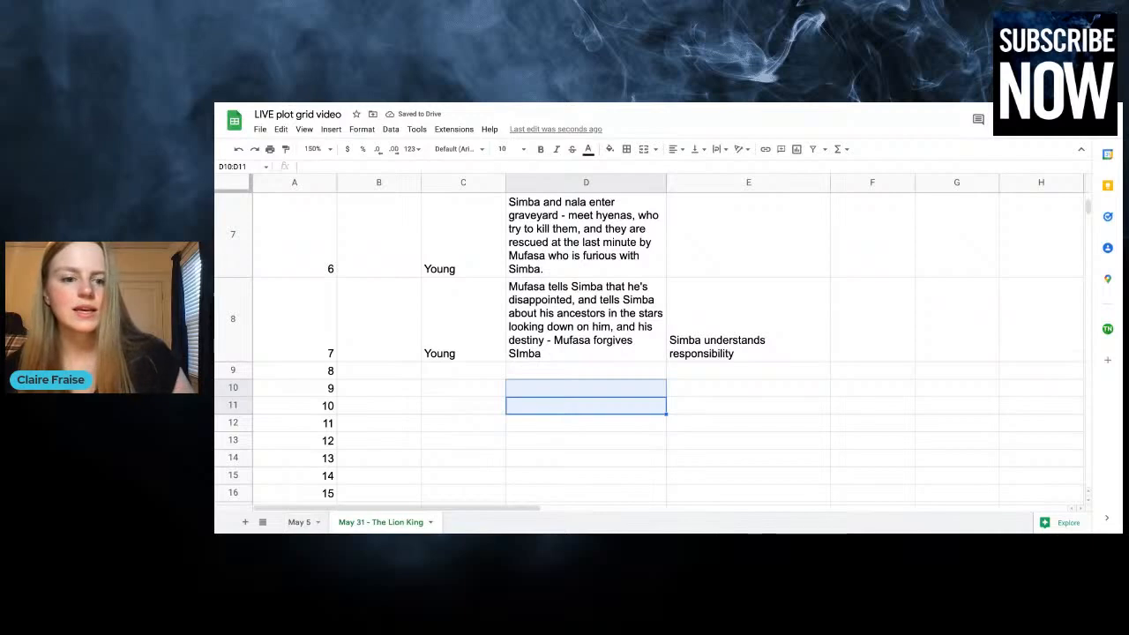
Enter chapter 8's plot: "Scar hatches plan with hyenas to kill Simba and Mufasa in stampede and take over the throne"
click(551, 370)
text(Scar)
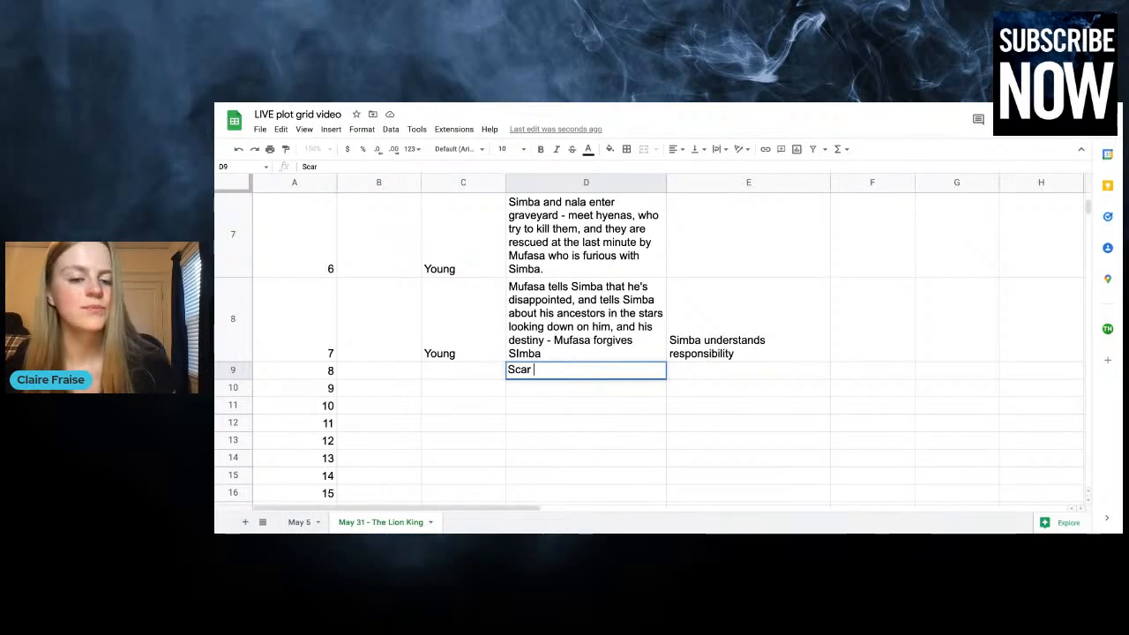
text(hatches p)
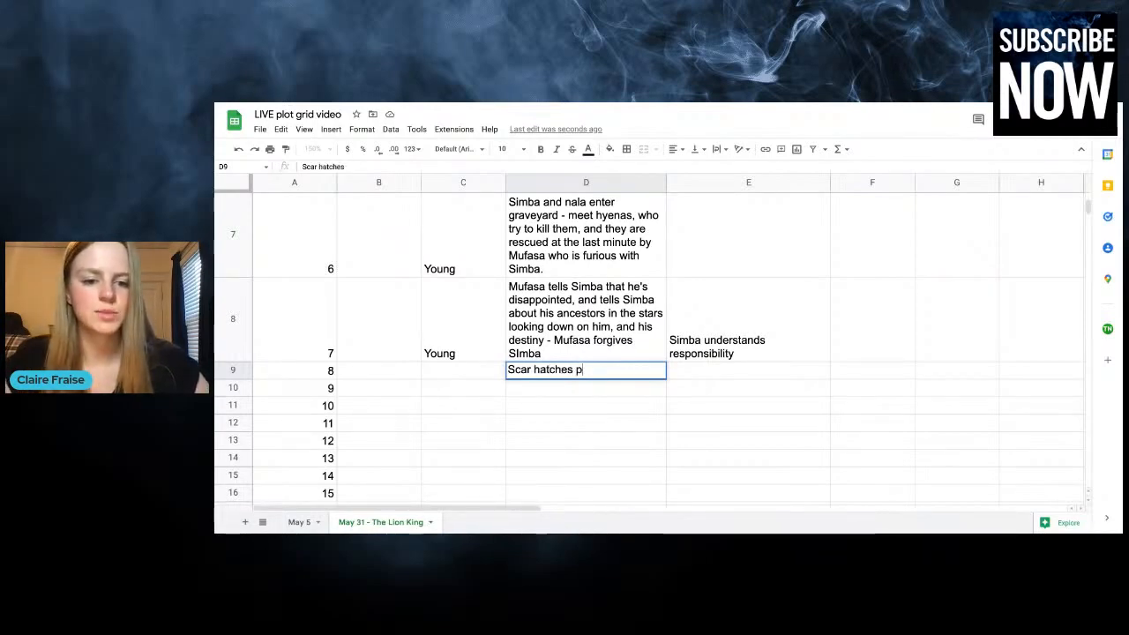
text(lan with hyen)
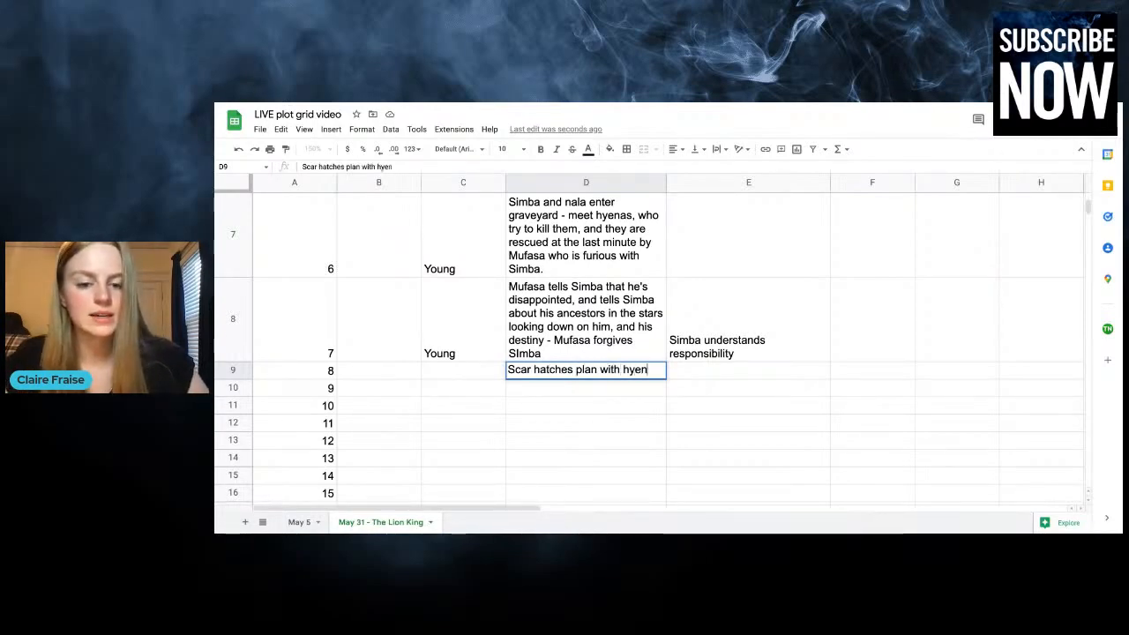
text(as to kill Simba)
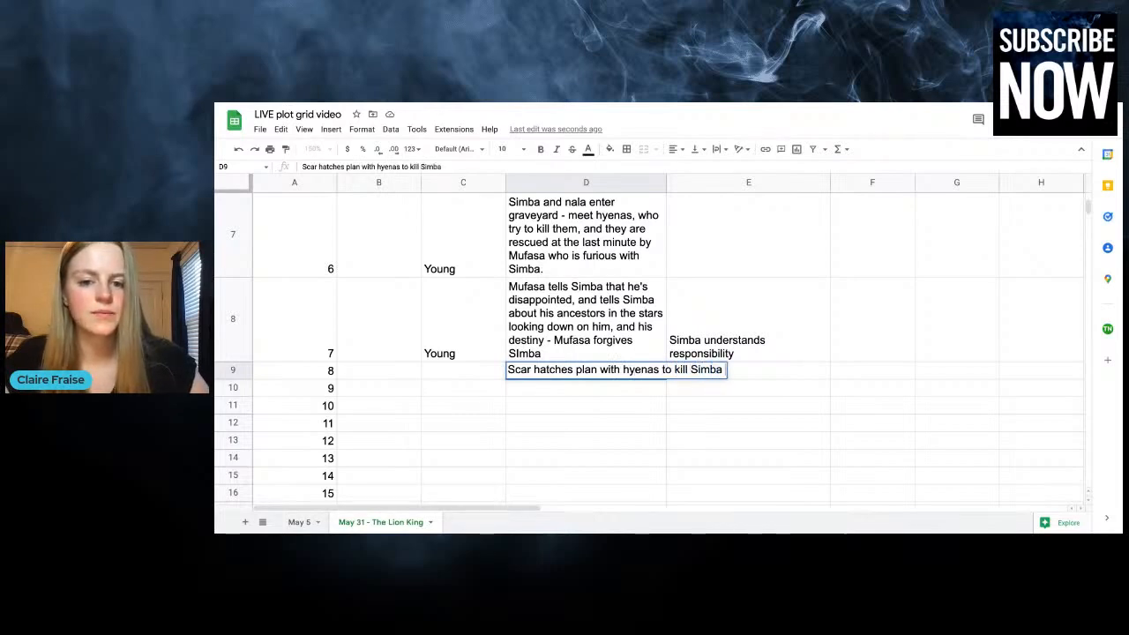
text( and Mufas)
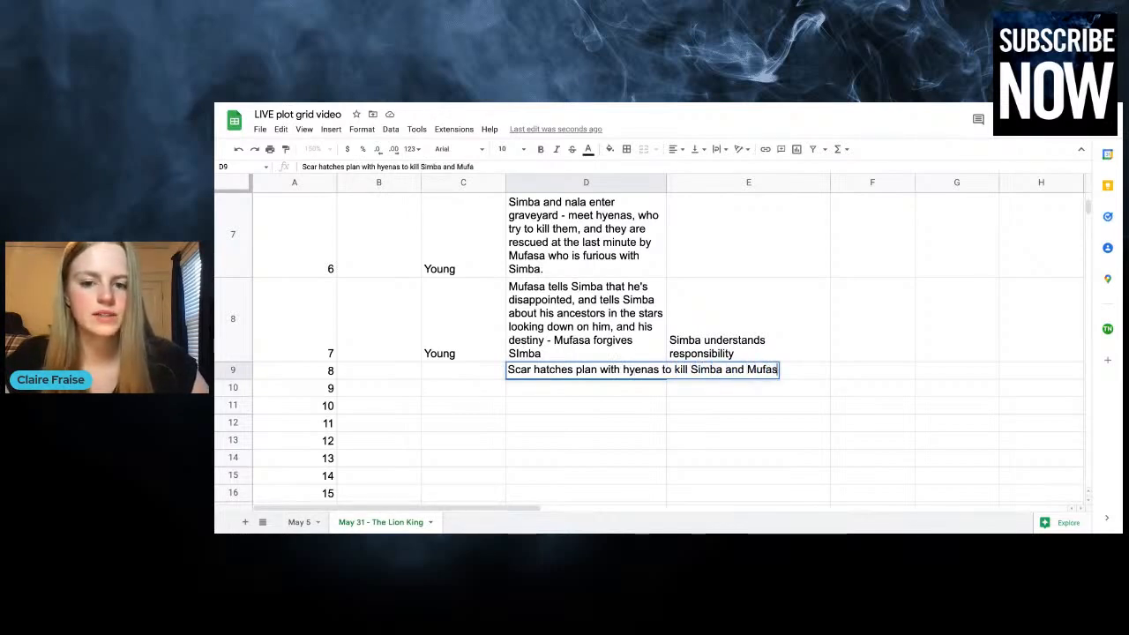
text(a in stamped)
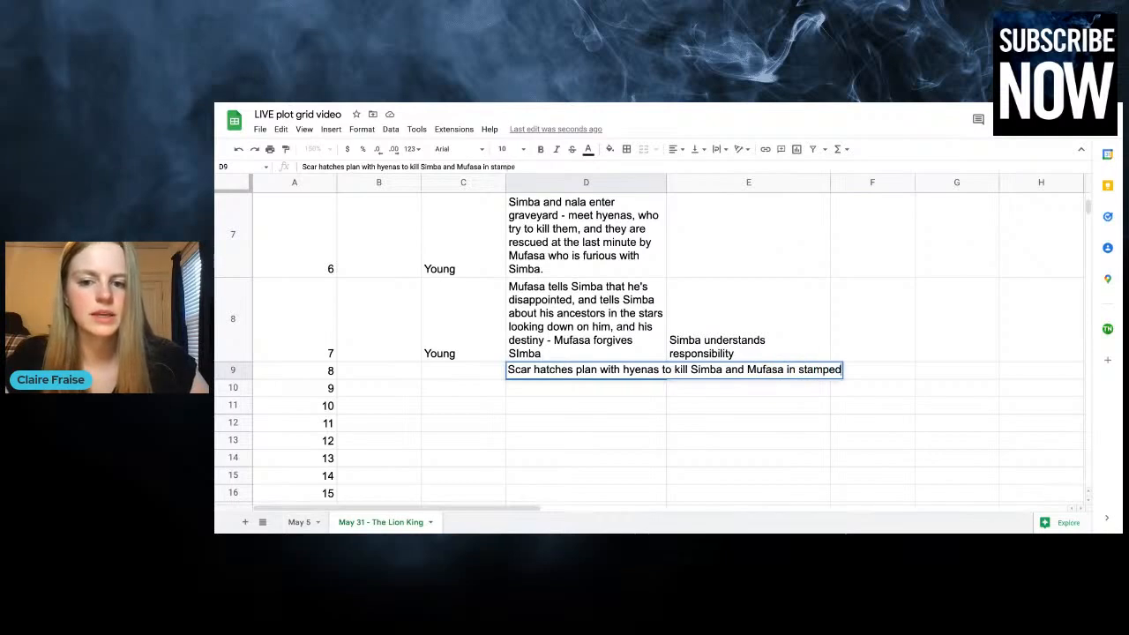
text(e and take o)
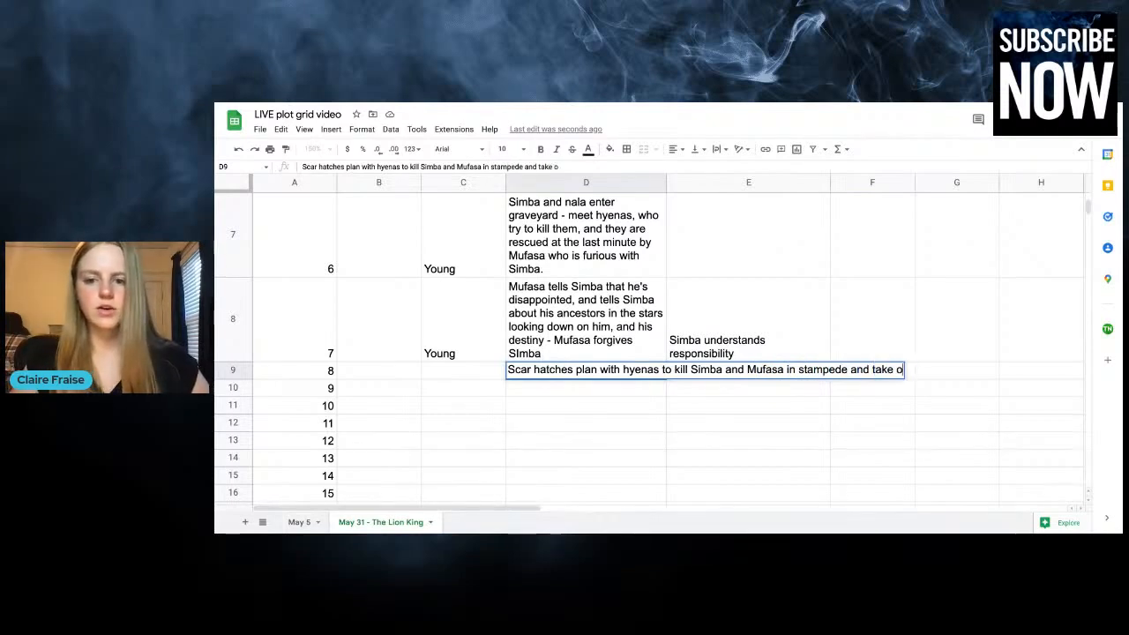
text(ver the throne)
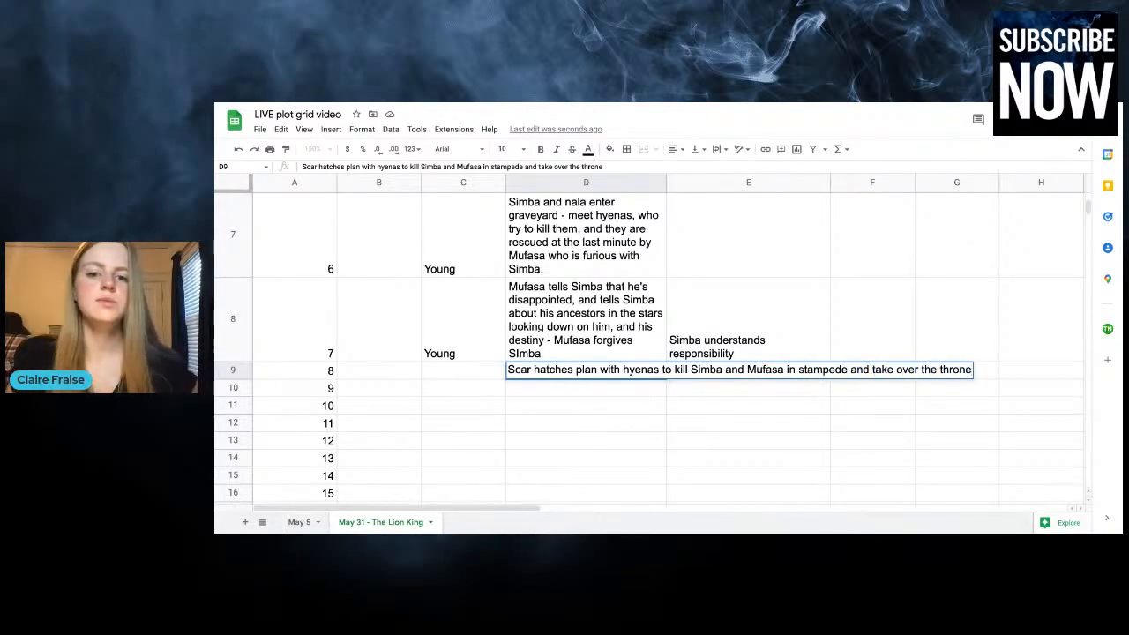
Set the Time of chapter 8 to "Young (S not in scene)"
click(769, 270)
click(491, 394)
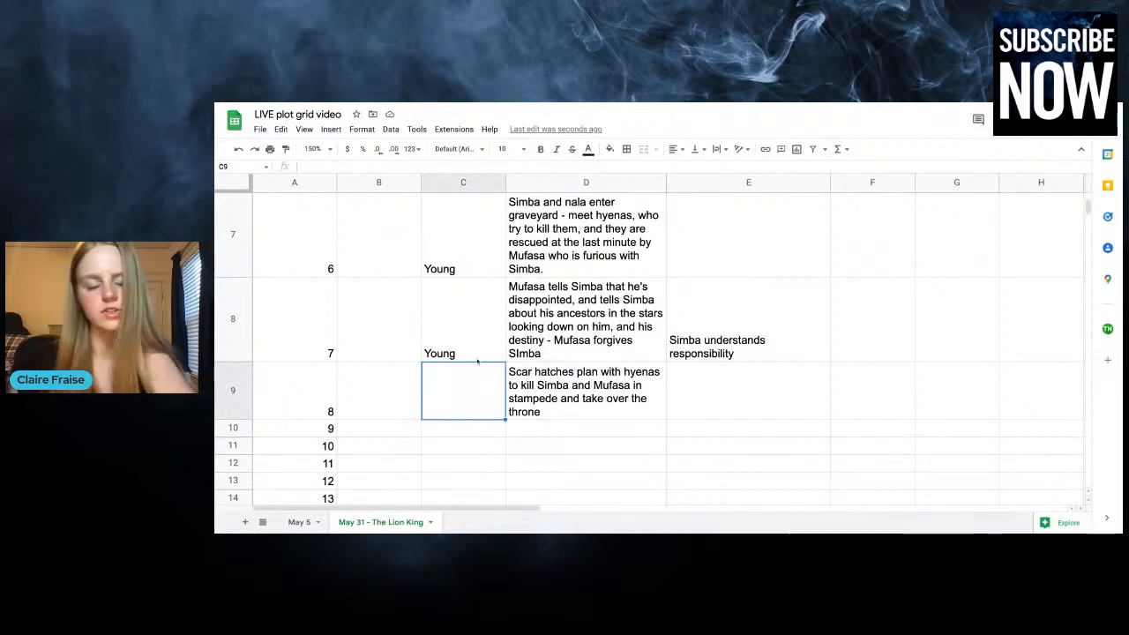
text(Young)
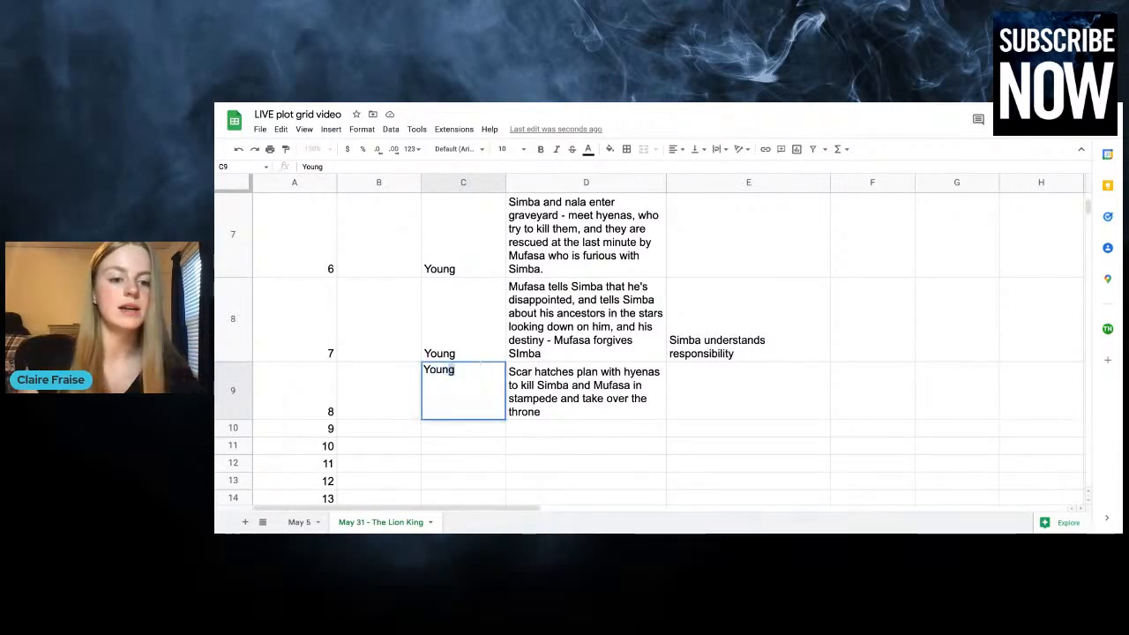
text( (S)
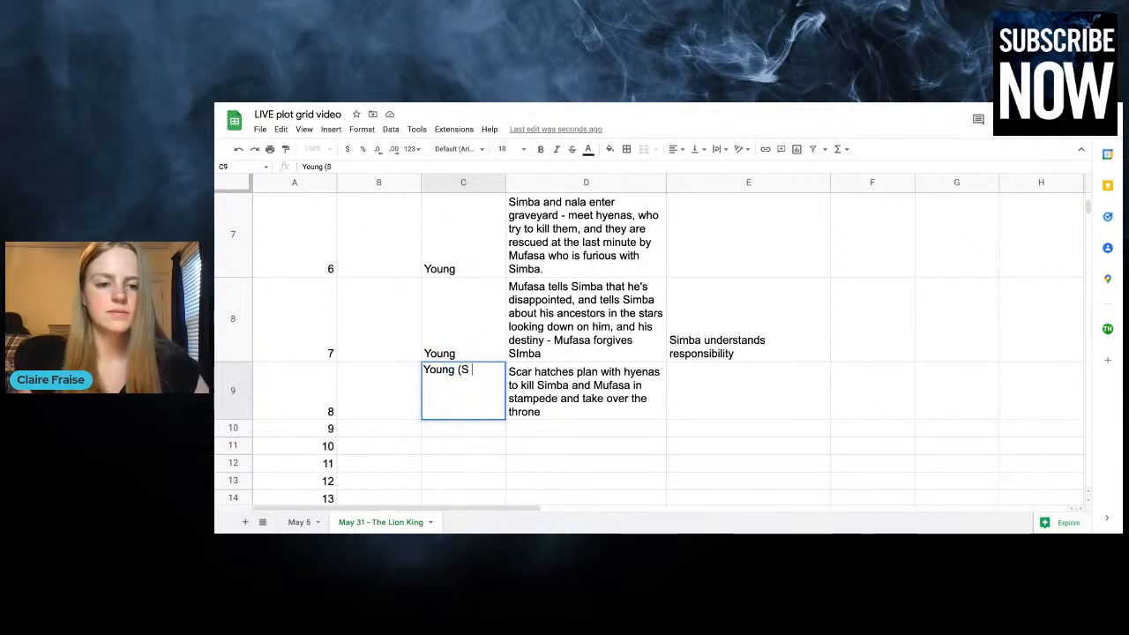
text( not in scene)
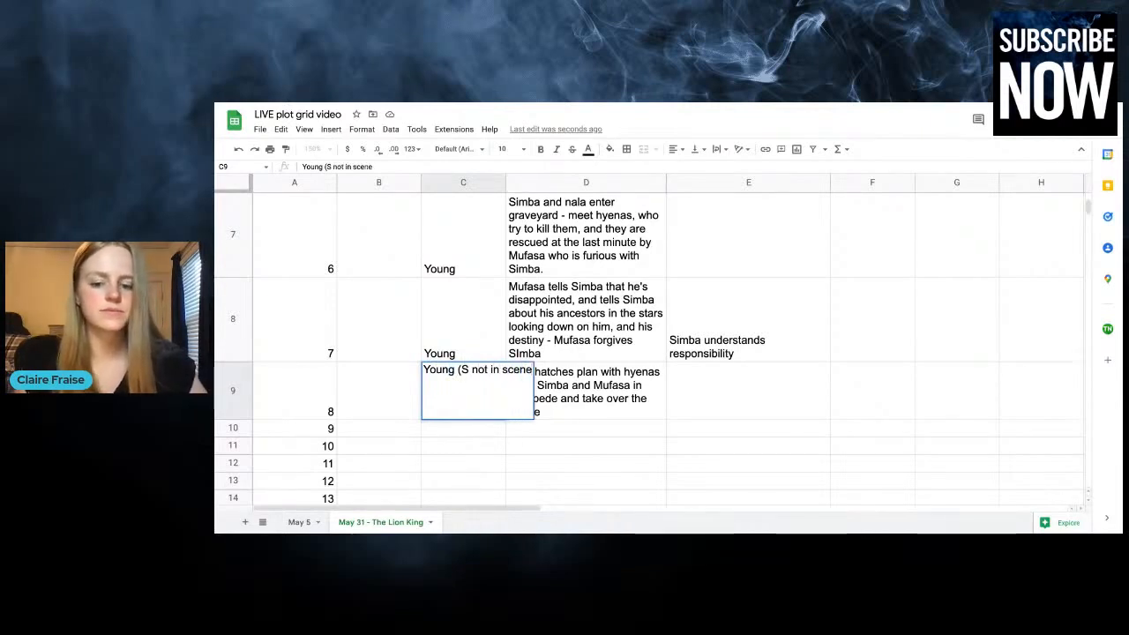
text())
click(740, 397)
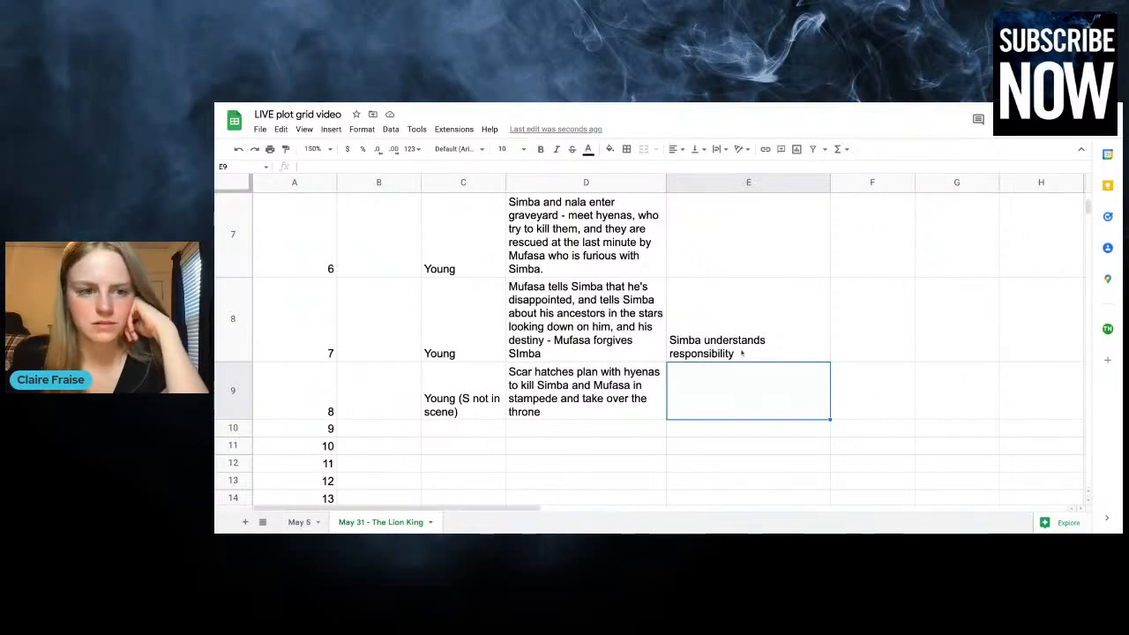
Check the subplot headers and earlier chapters' entries against chapter 8's plot
scroll(741, 353, up, 5)
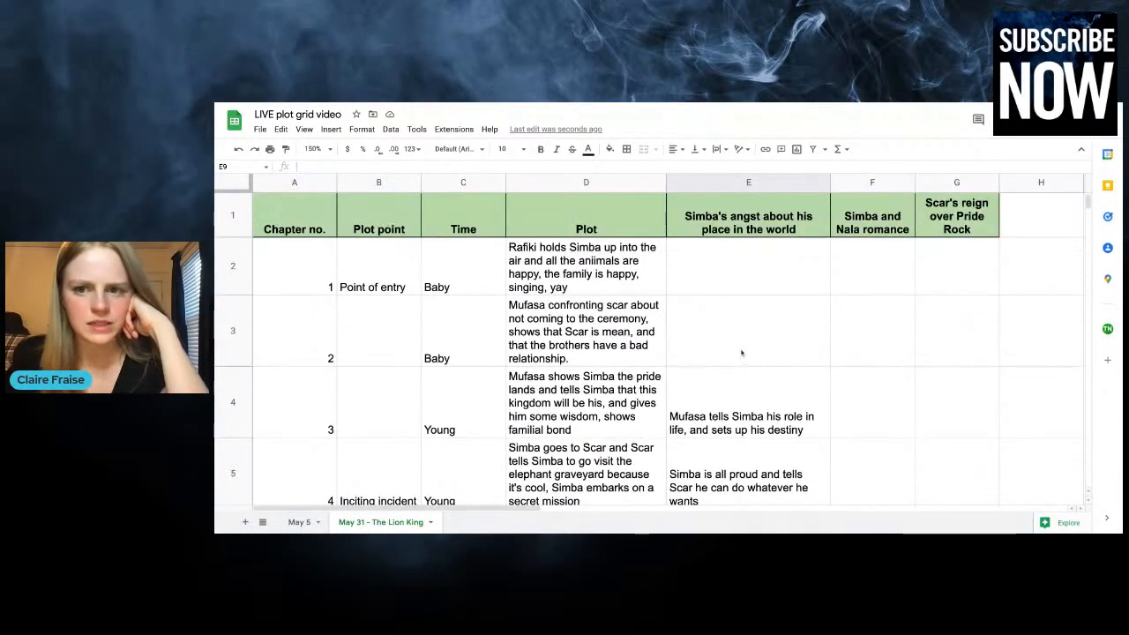
scroll(741, 353, down, 1)
scroll(741, 353, up, 1)
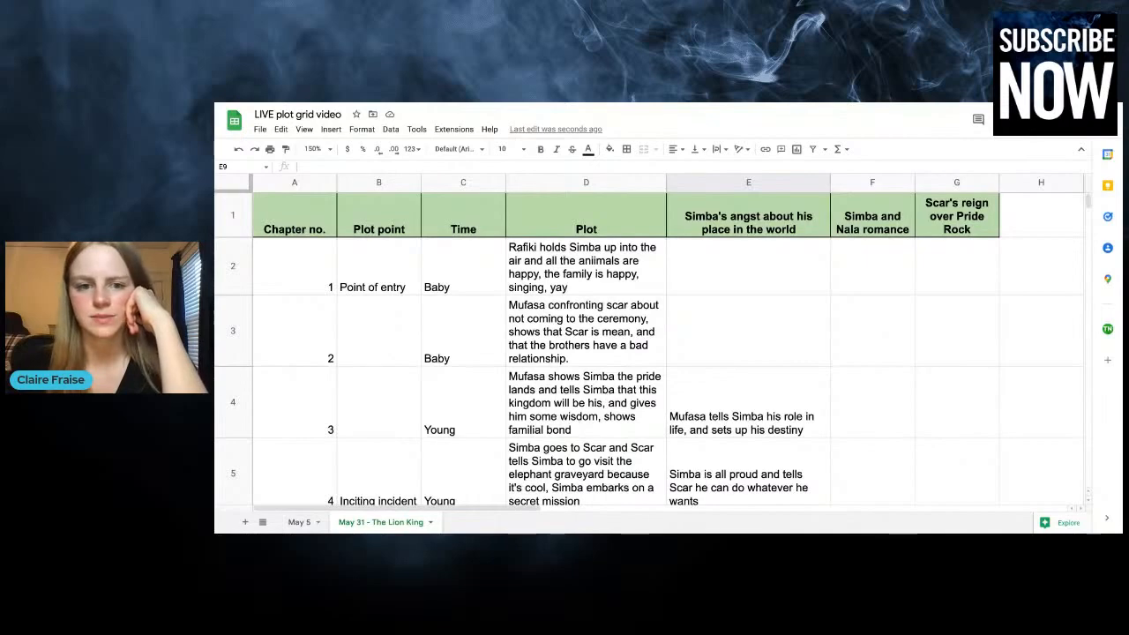
scroll(648, 353, down, 6)
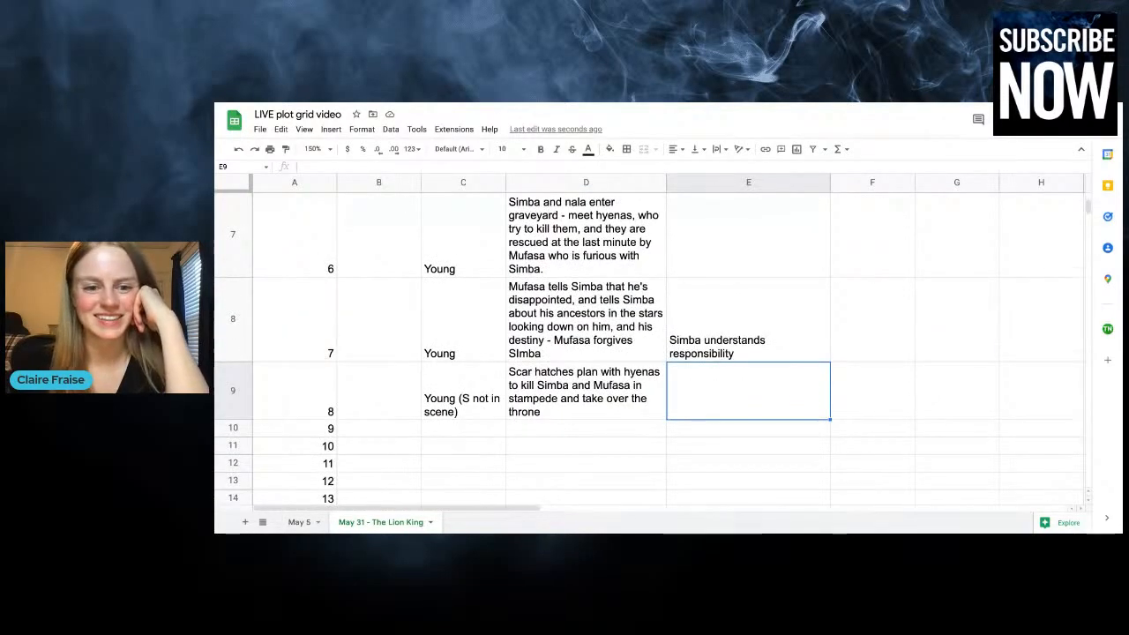
Start chapter 9's plot entry with "Scar brings Simba into the gorge for the stampede scene - stampede happens"
scroll(661, 434, down, 1)
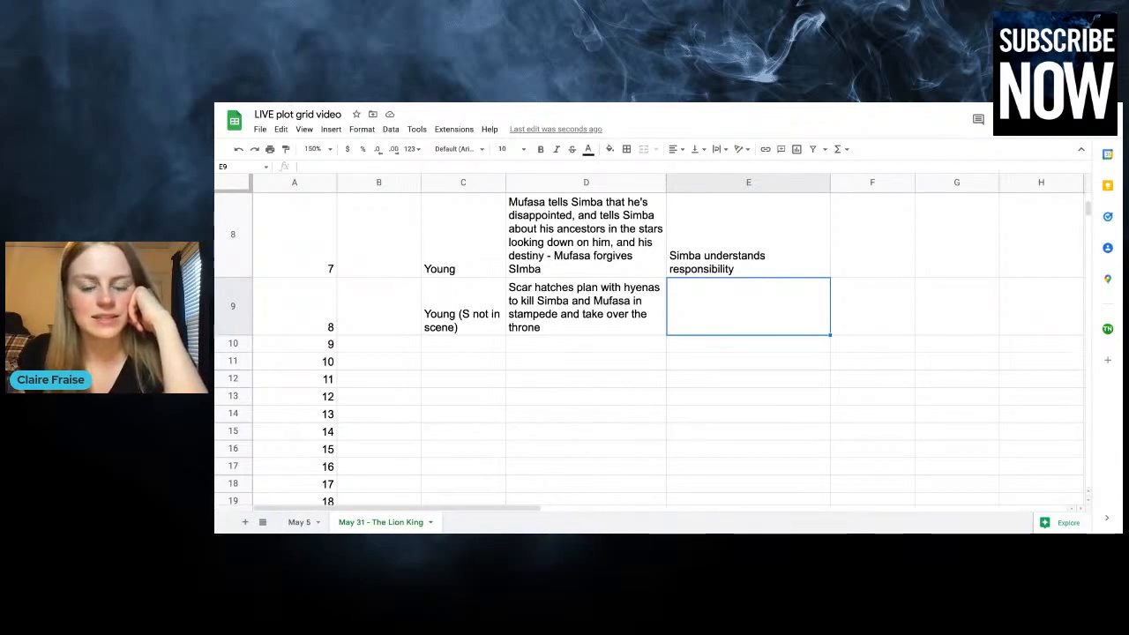
click(559, 345)
text(S)
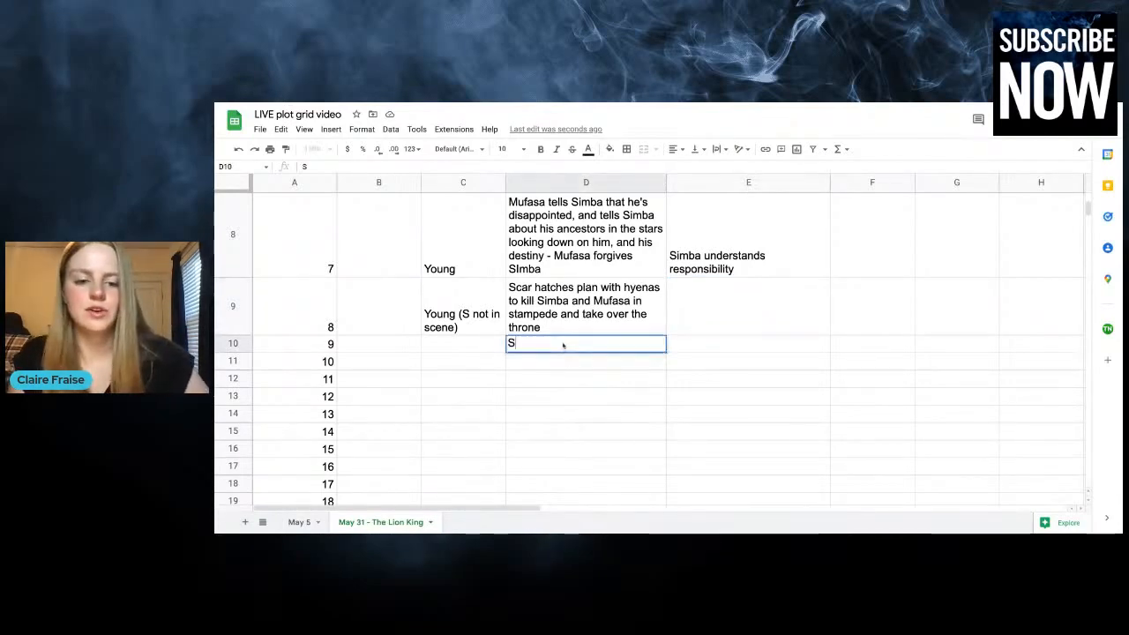
text(car brings Simba i)
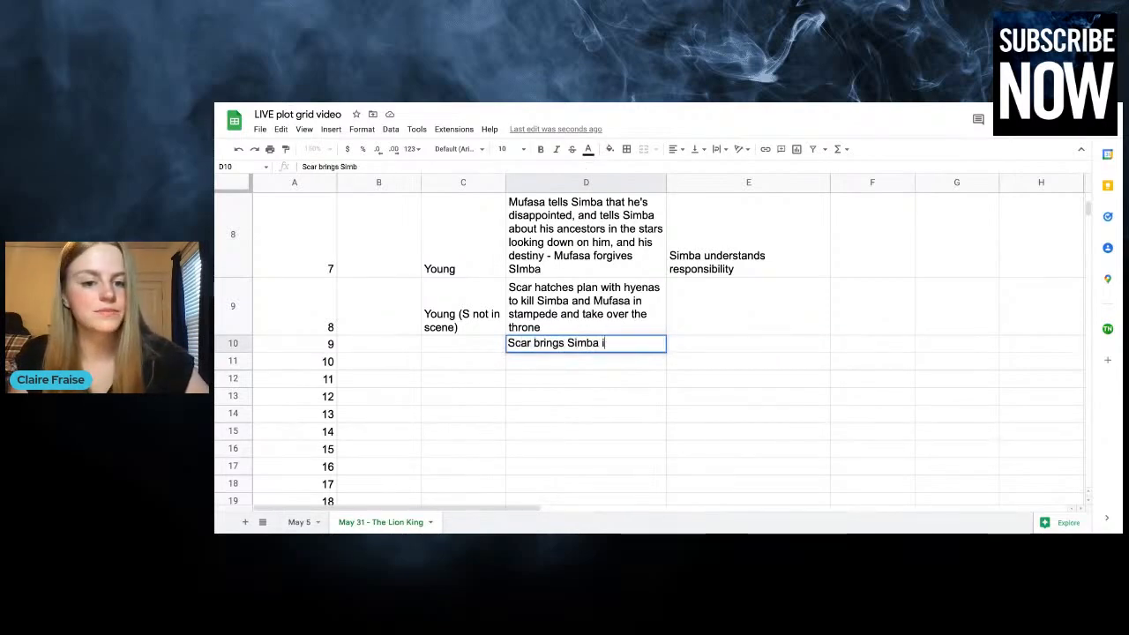
text(nto the )
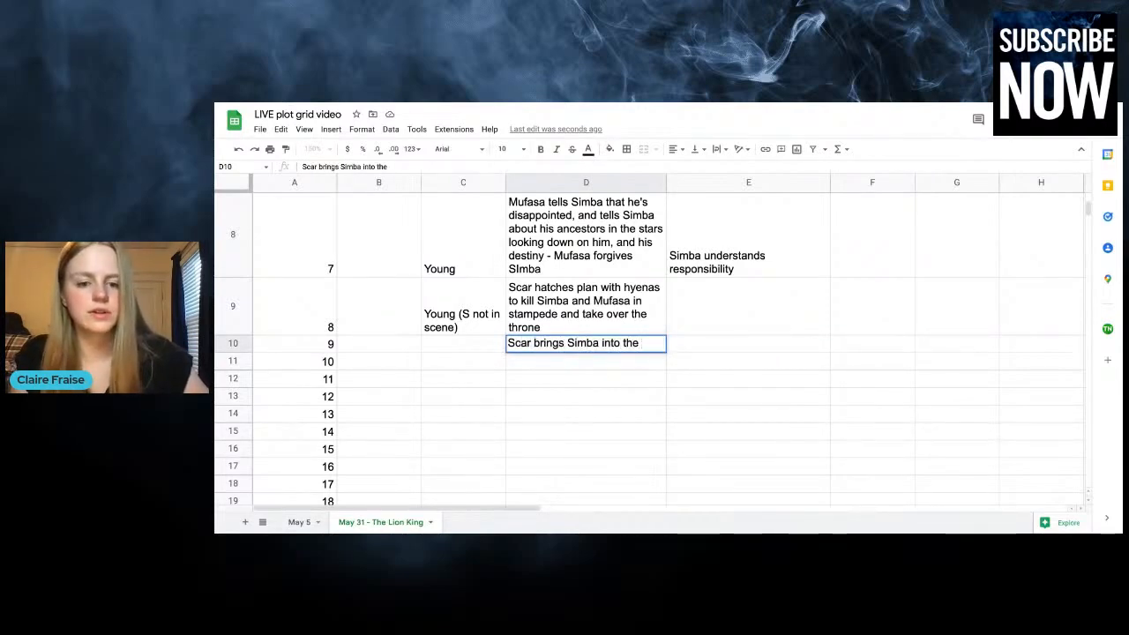
text(gorge for t)
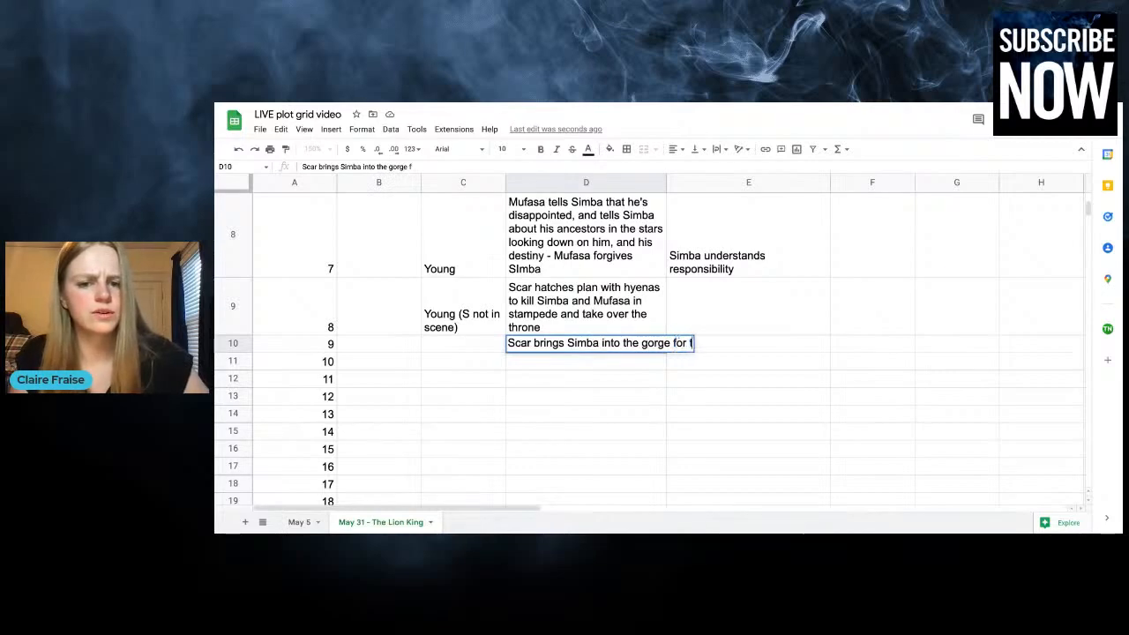
text(he stam)
text(de)
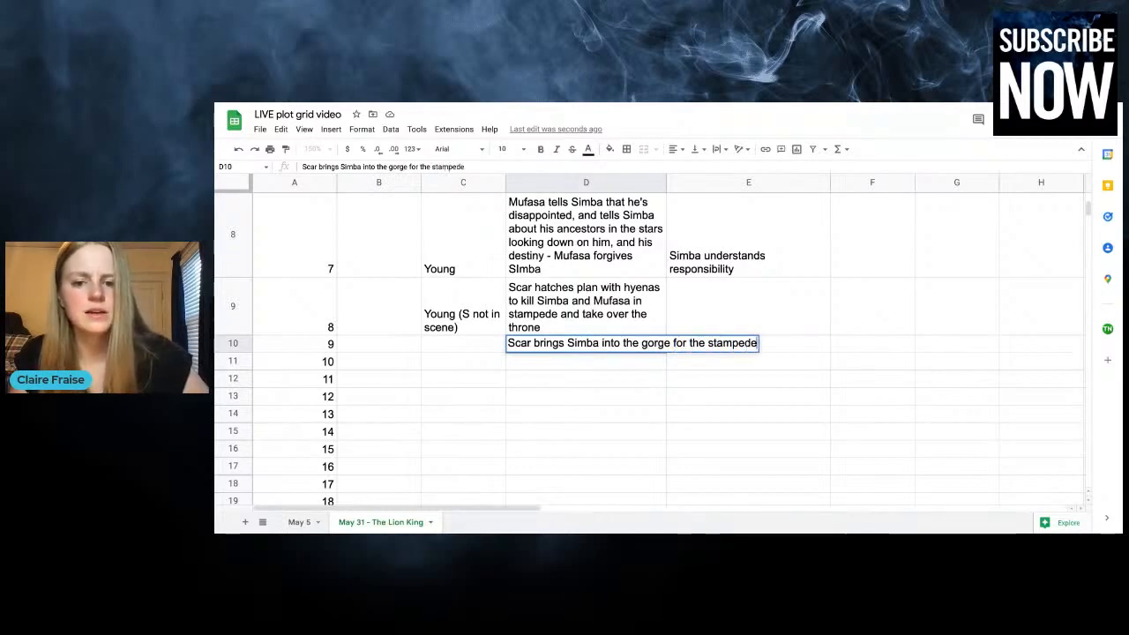
text( scene -)
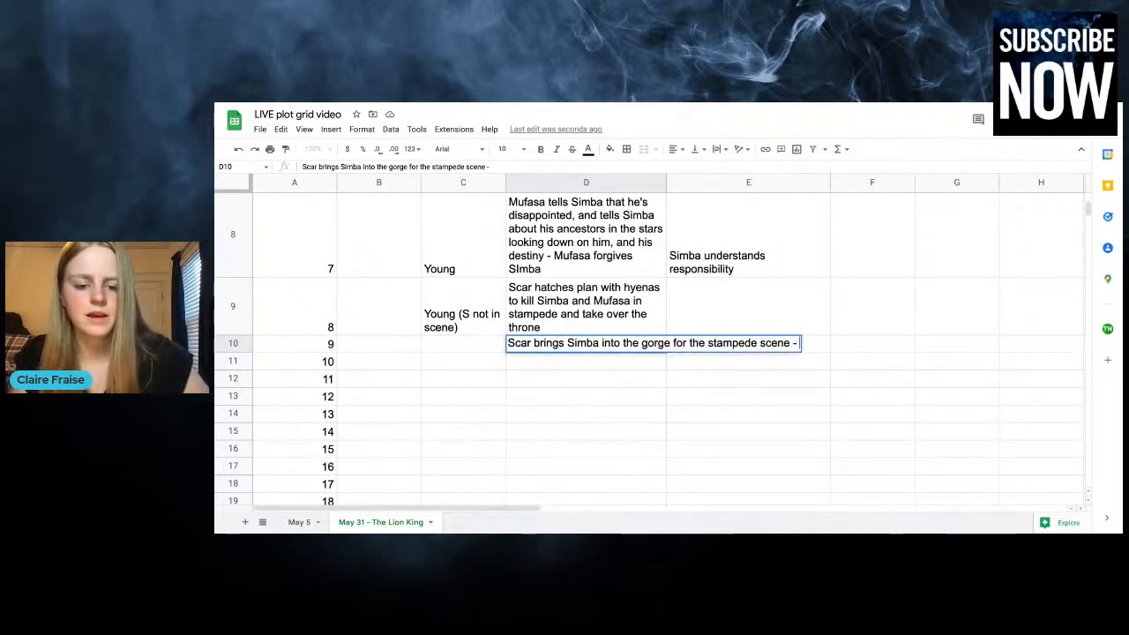
text( stampeded happ)
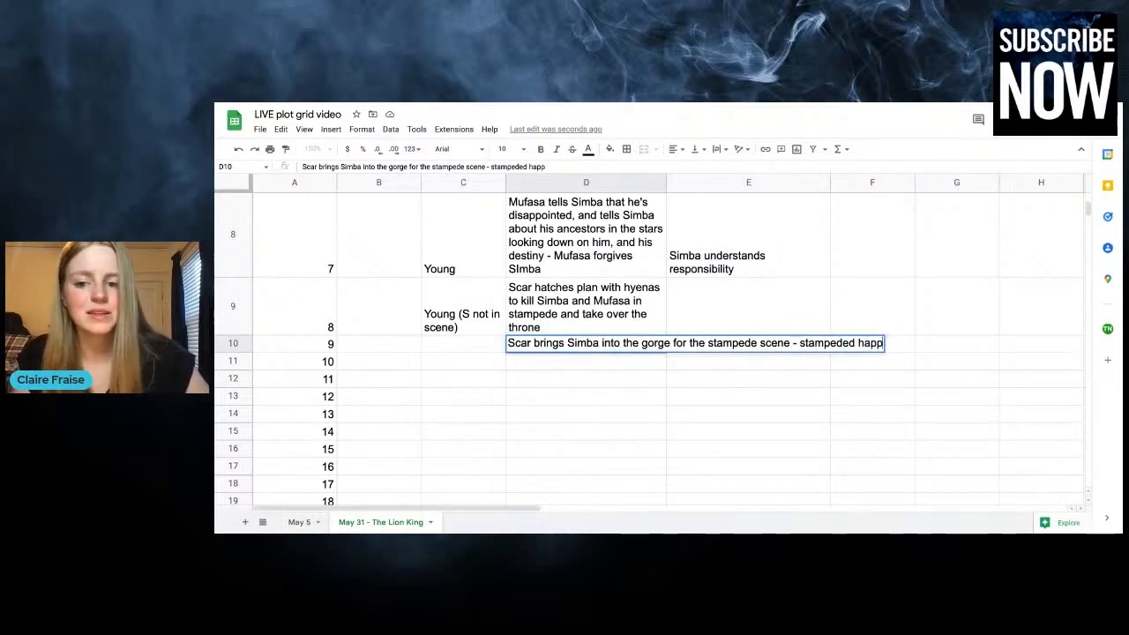
key(BackSpace)
key(BackSpace)
key(BackSpace)
key(BackSpace)
key(BackSpace)
text(happens)
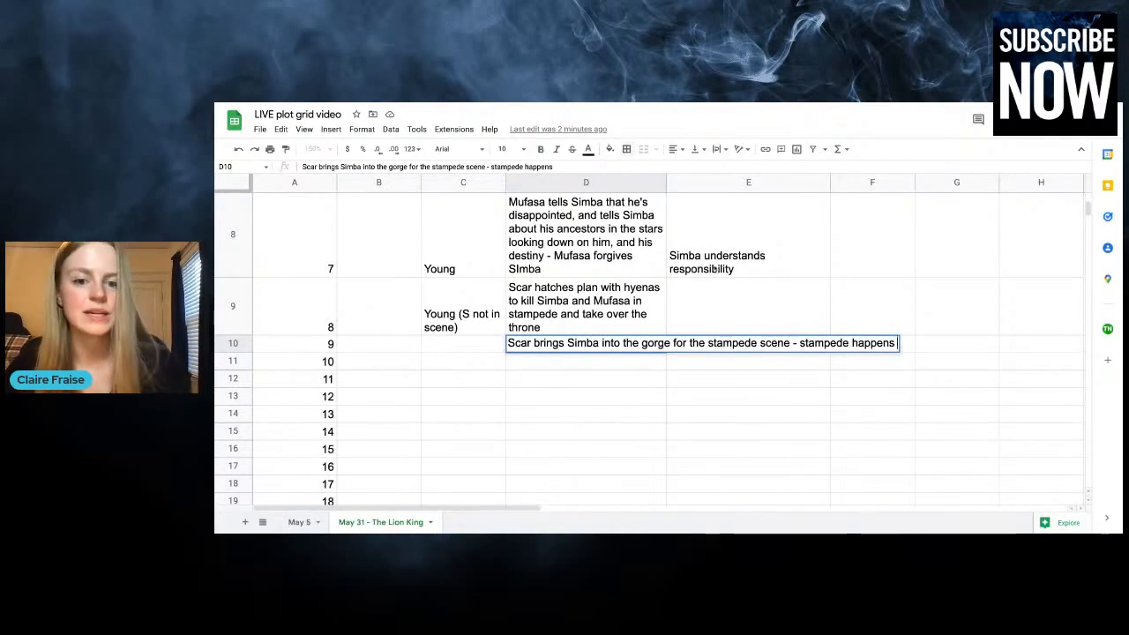
Continue chapter 9's plot with "- Mufasa dies, and it's very sad. Simba doesn't SEE scar kill Mufasa, he just sees Mufasa fall."
text(- Mufa)
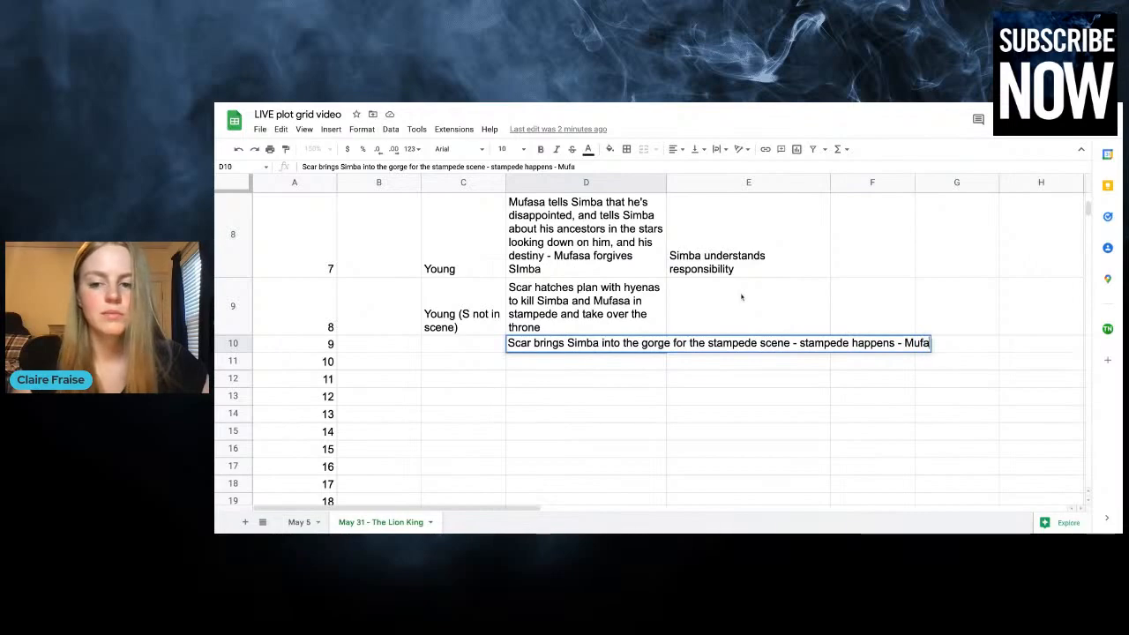
text(sa dies)
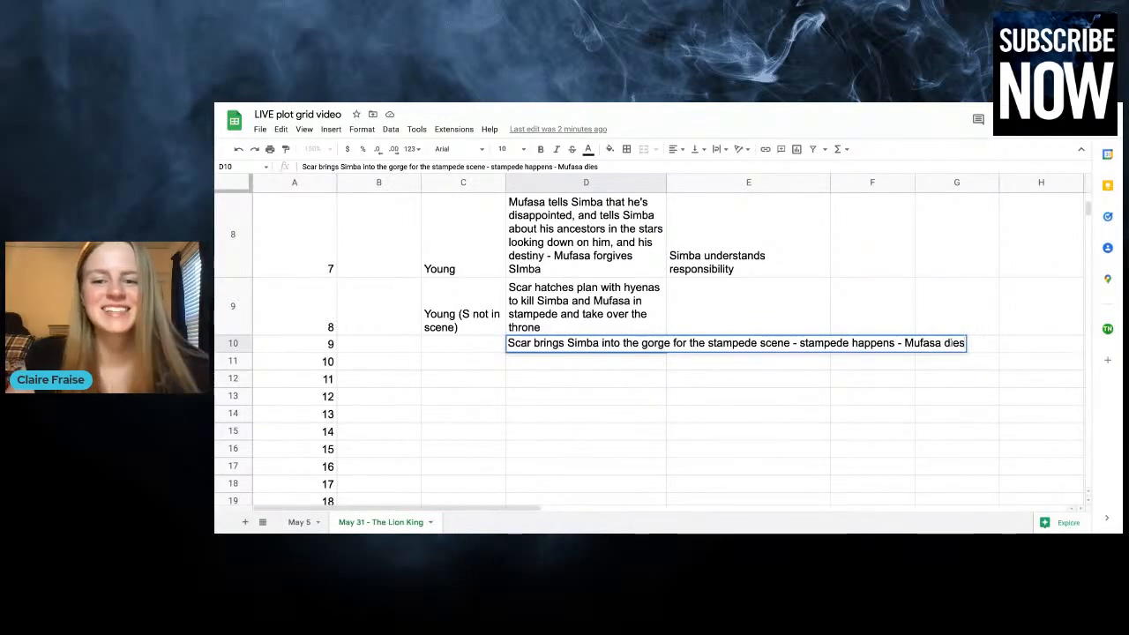
text(,)
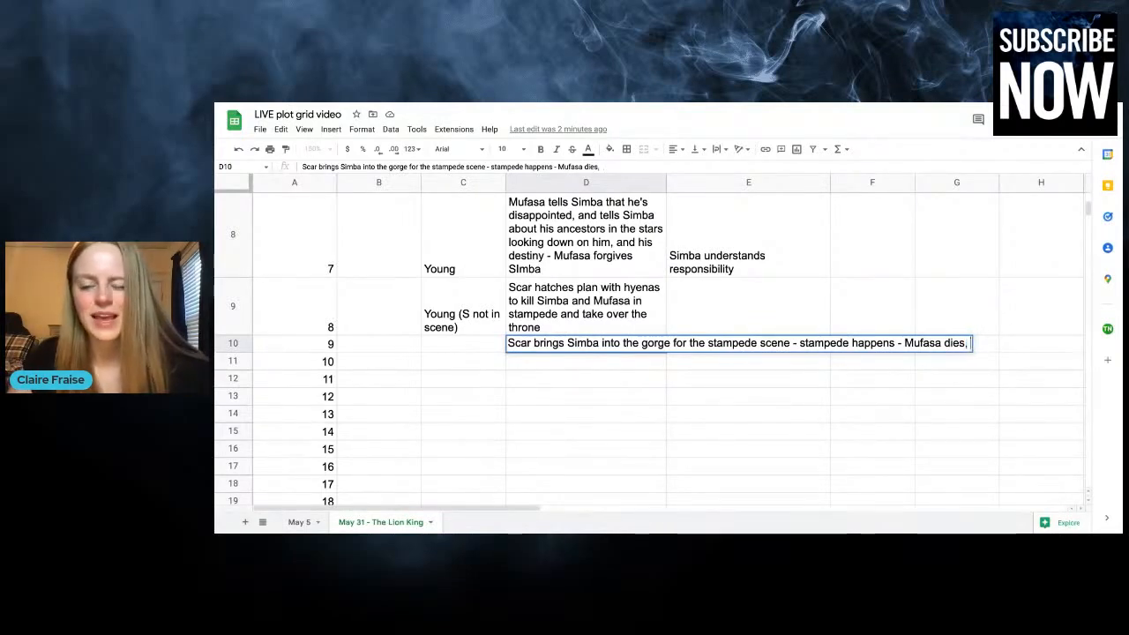
text( and it's very sad.)
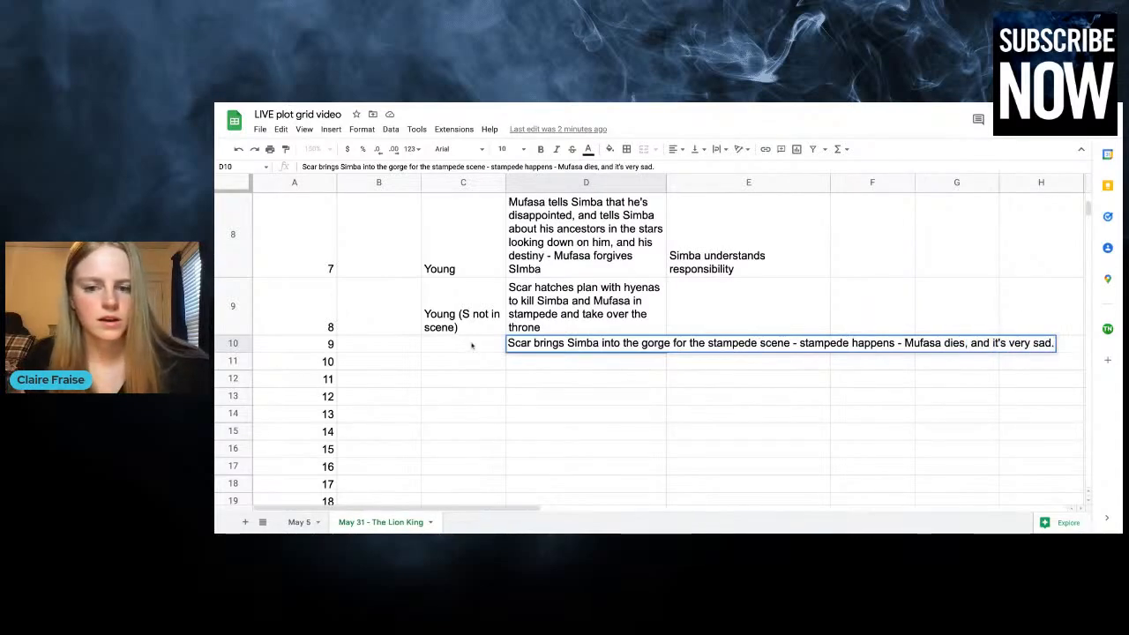
text( Simba d)
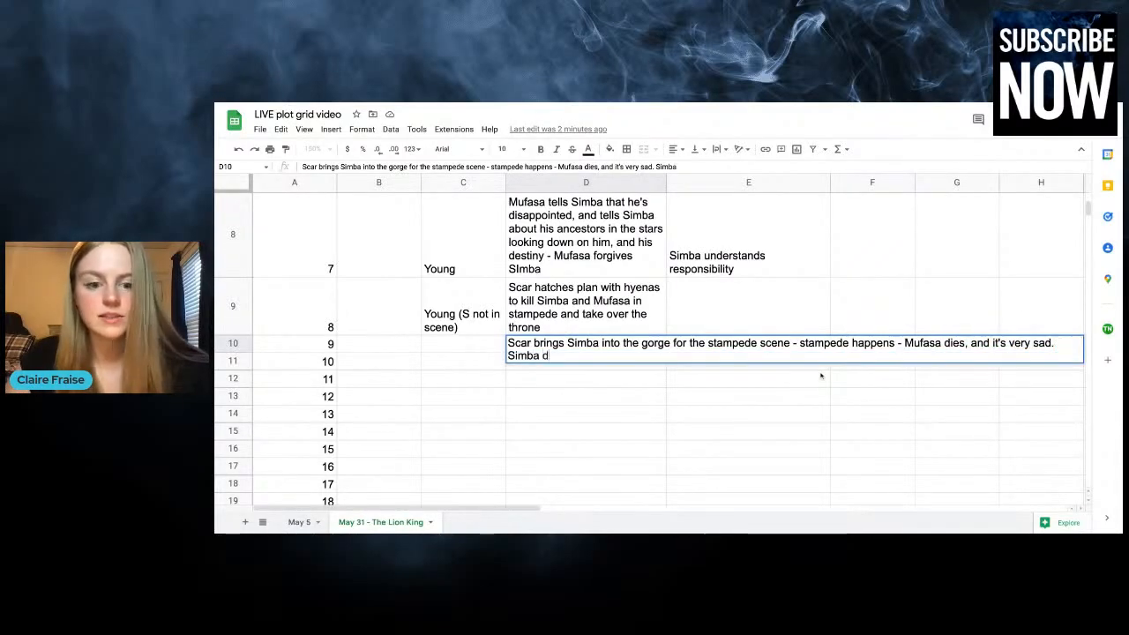
text(oesn't SEE s)
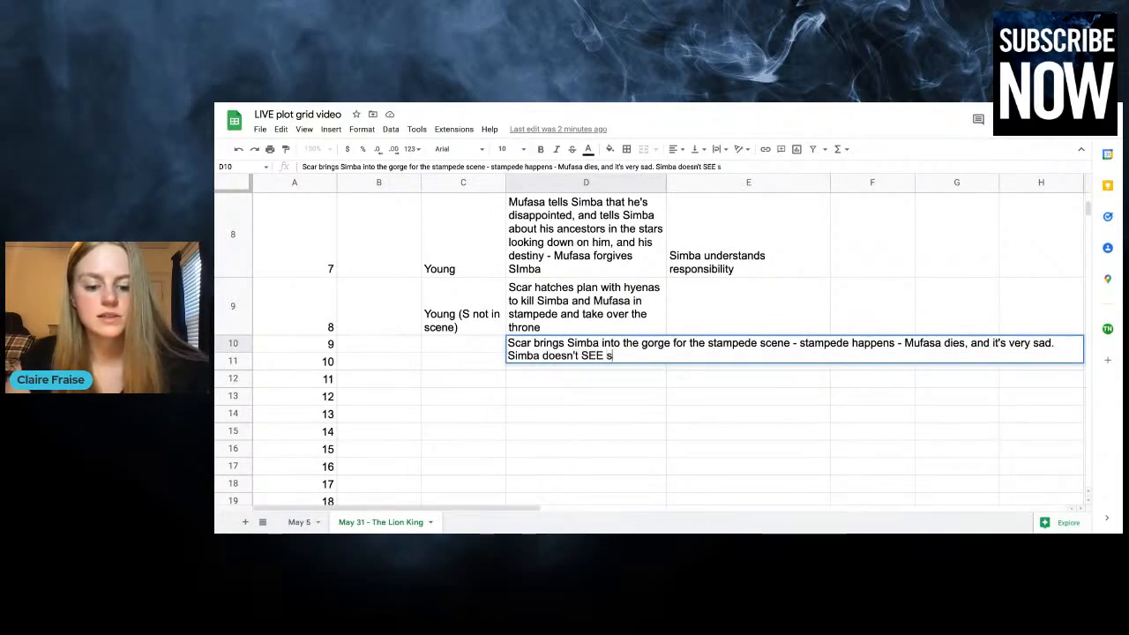
text(car kill )
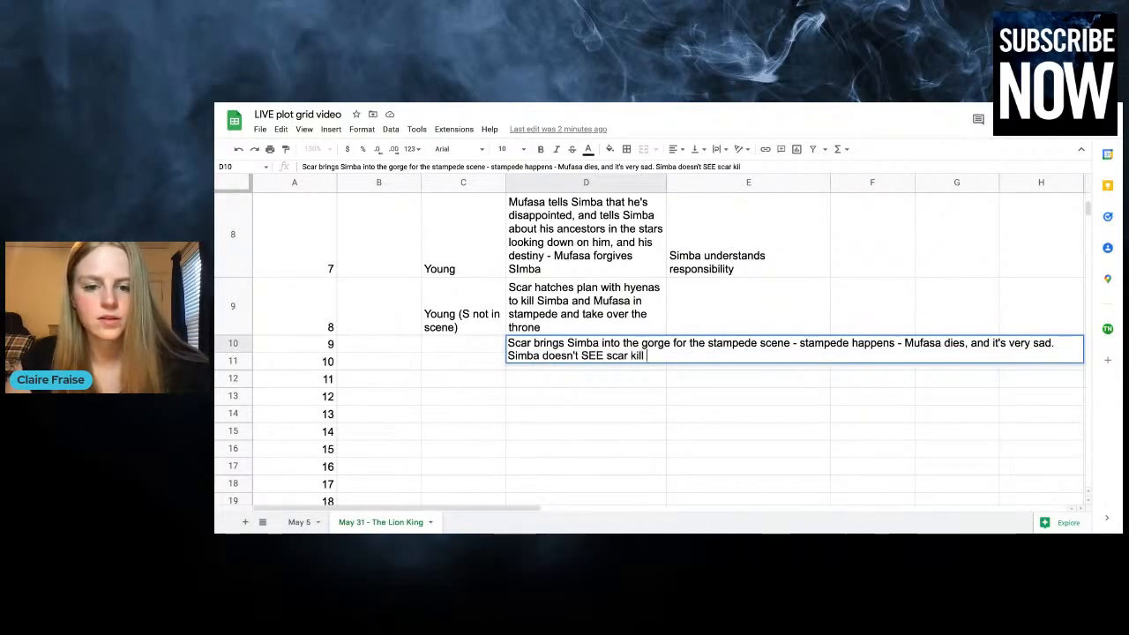
text(Mufasa, he)
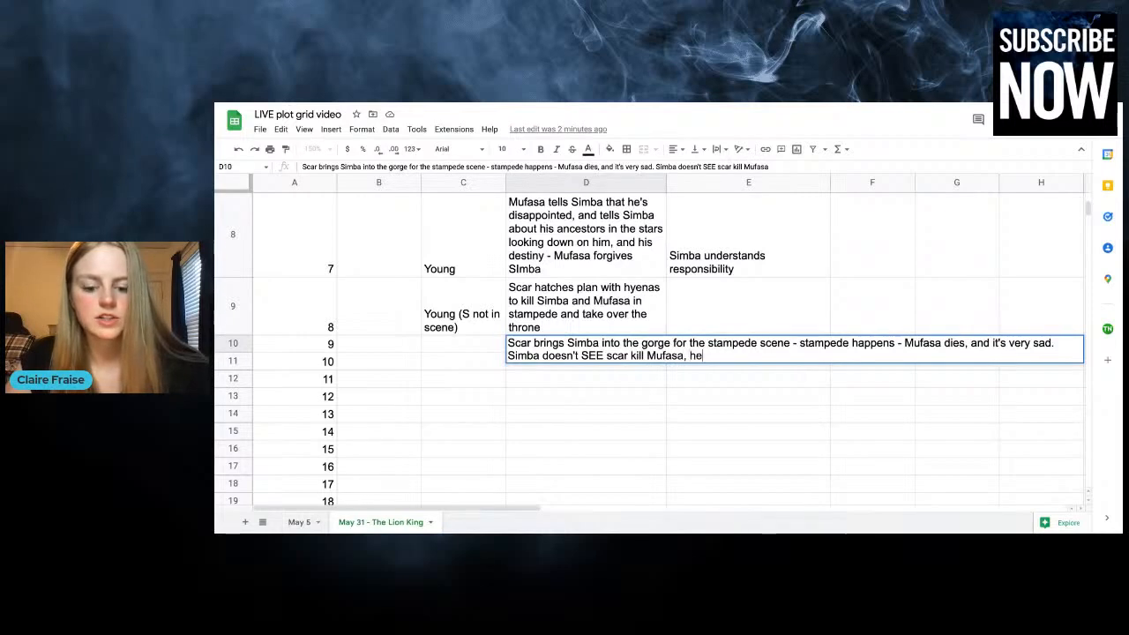
text( just sees Mufasa fall.)
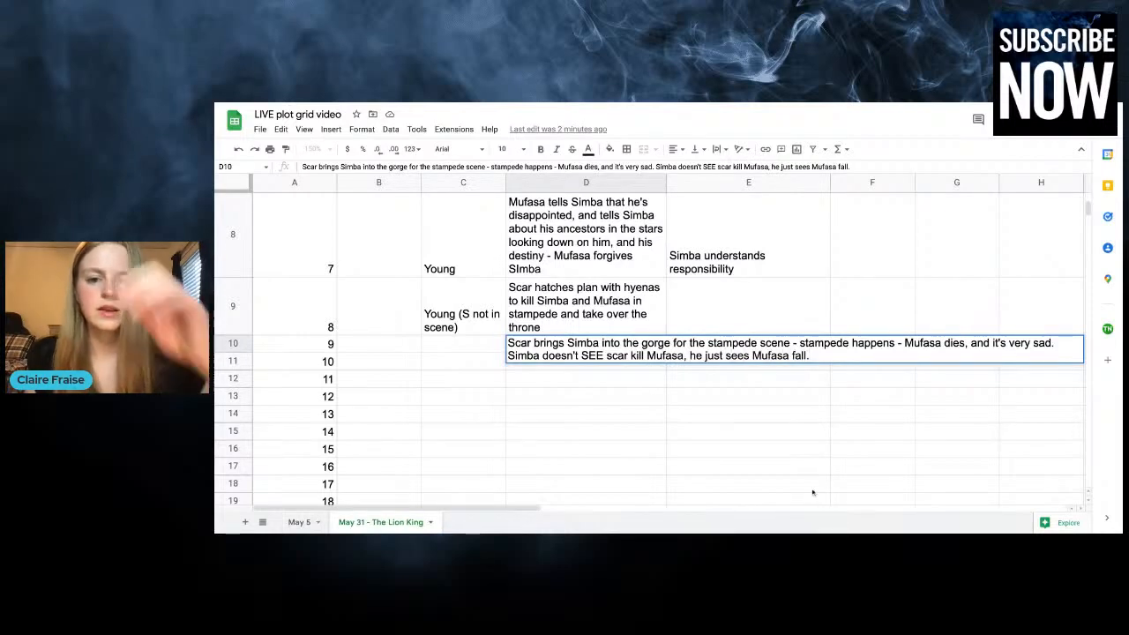
click(755, 298)
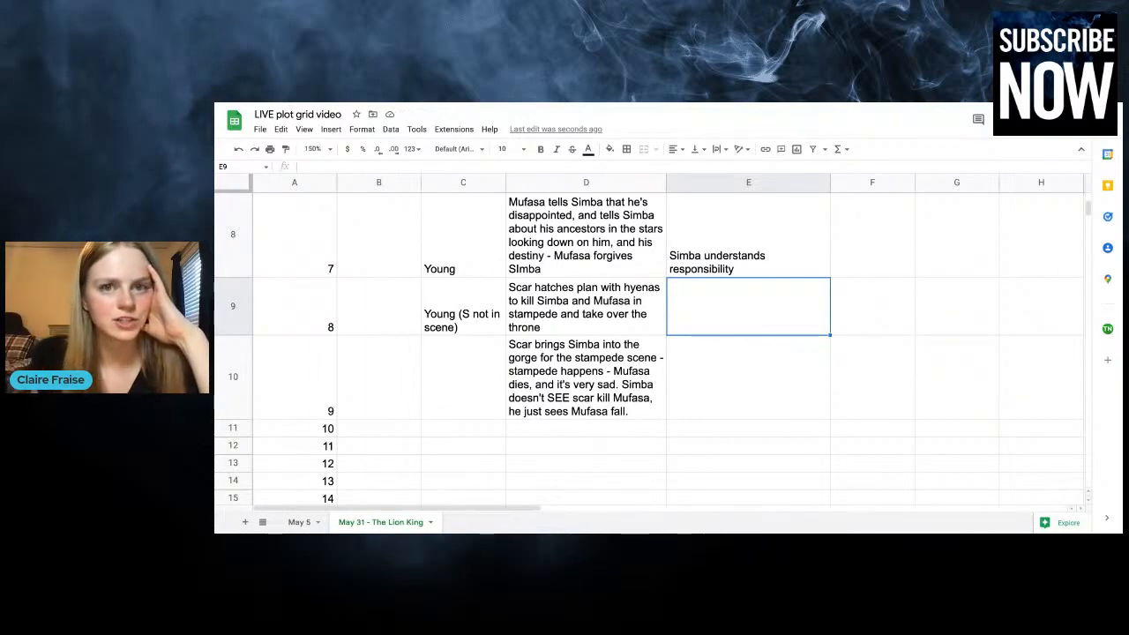
Set chapter 9's Time to Young and enter "Mufasa dies" under Simba's angst about his place in the world
click(453, 374)
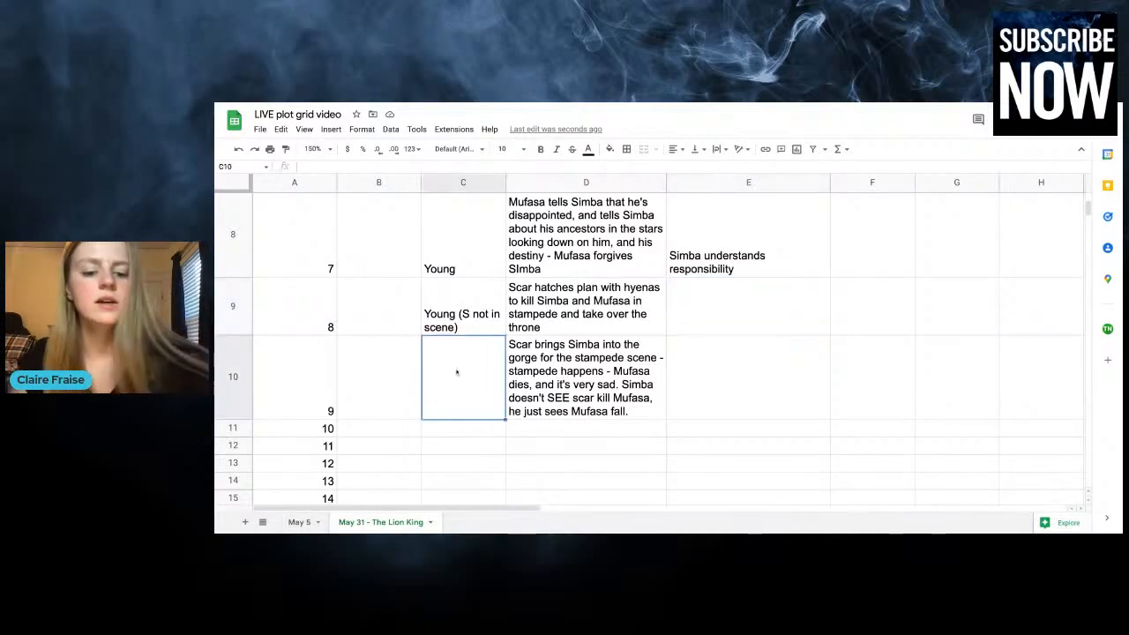
text(Young)
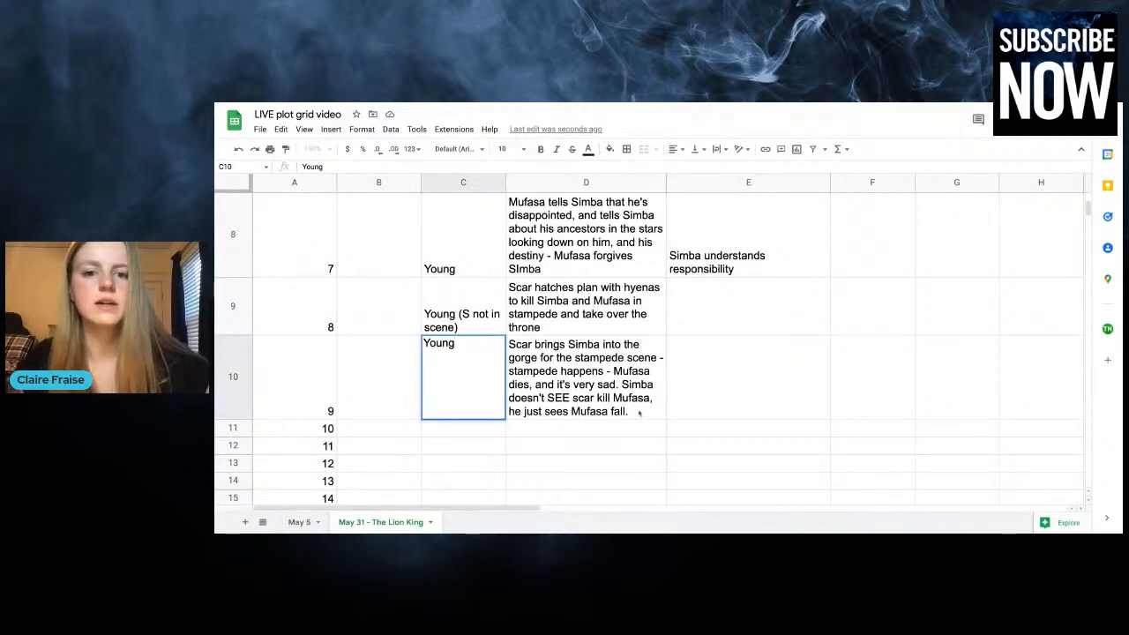
click(732, 396)
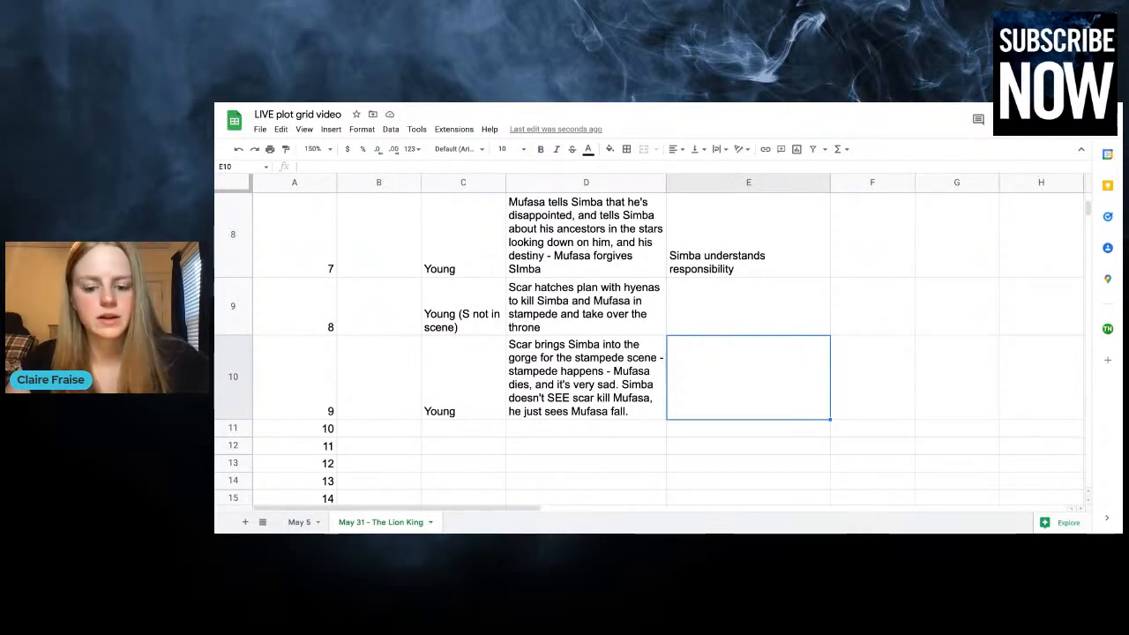
text(Mufasa dies)
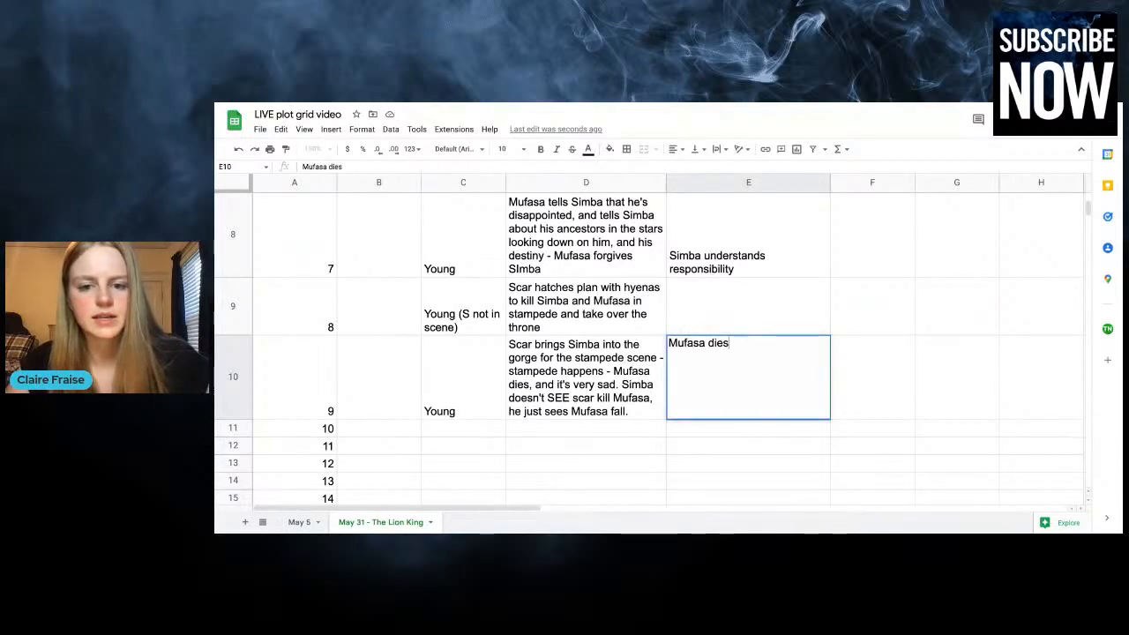
Start chapter 10's plot entry with "Simba cries over Mufasa, Scar comes in"
click(895, 396)
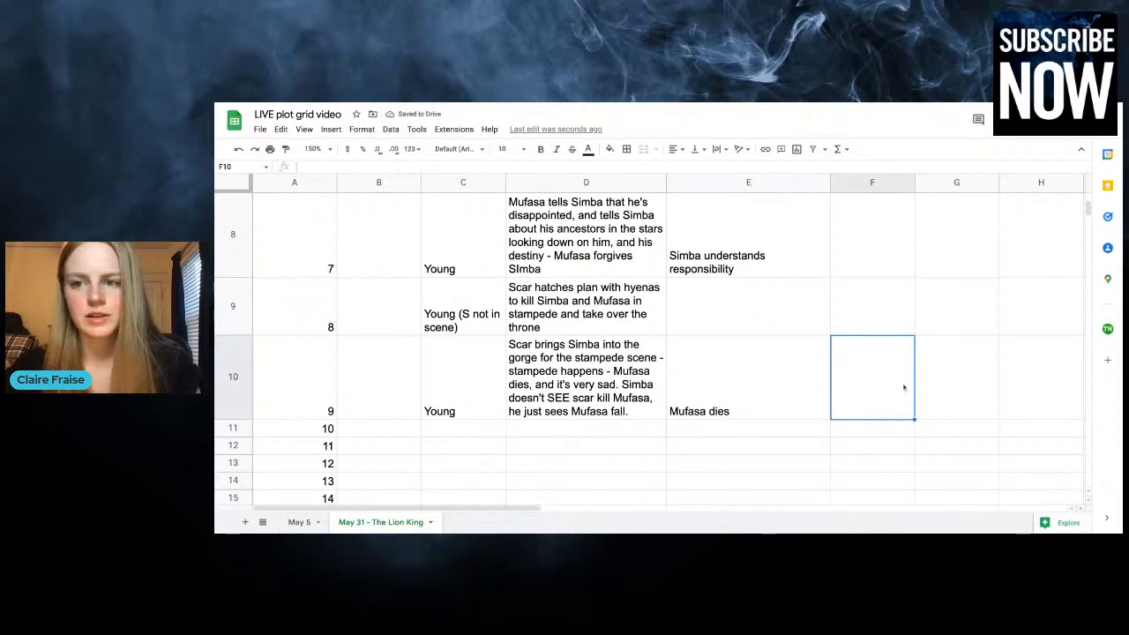
scroll(903, 387, up, 10)
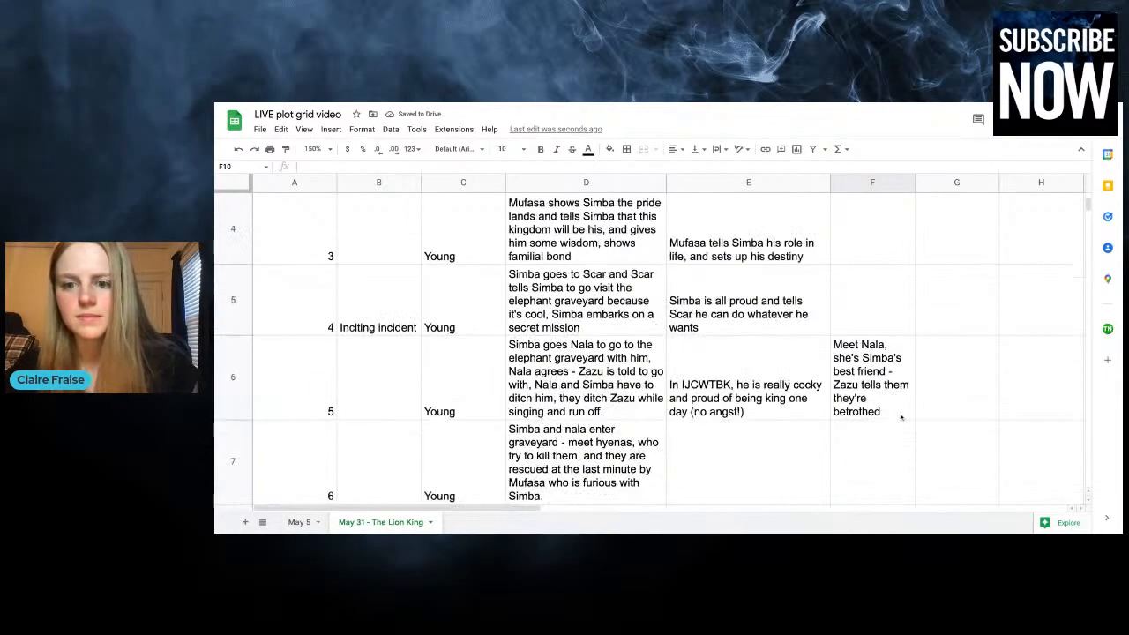
scroll(901, 417, down, 10)
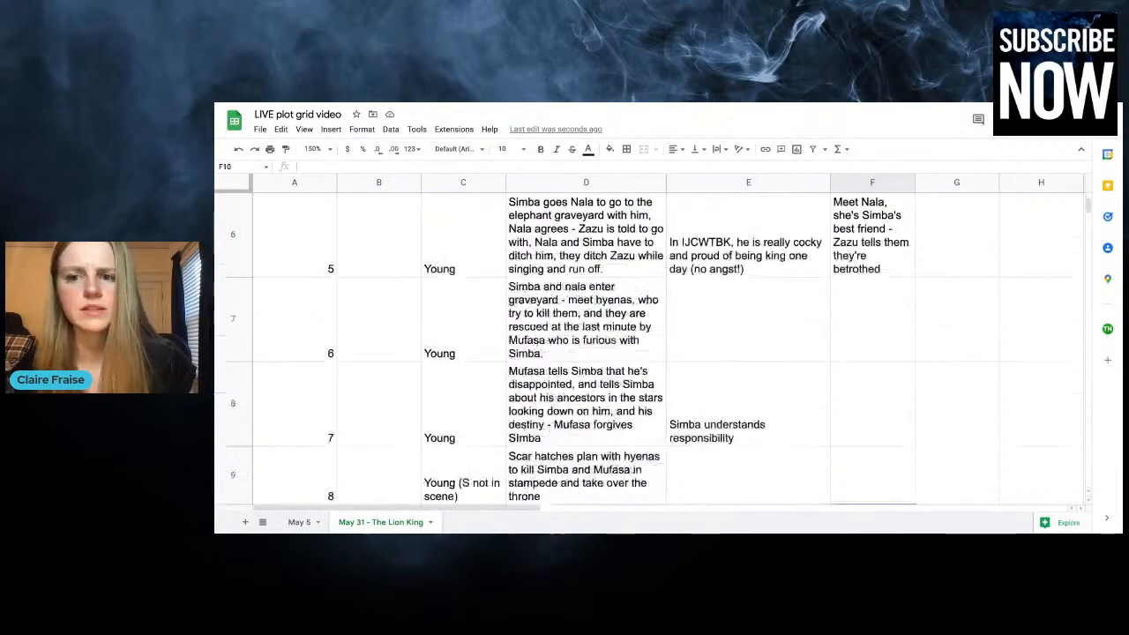
click(970, 403)
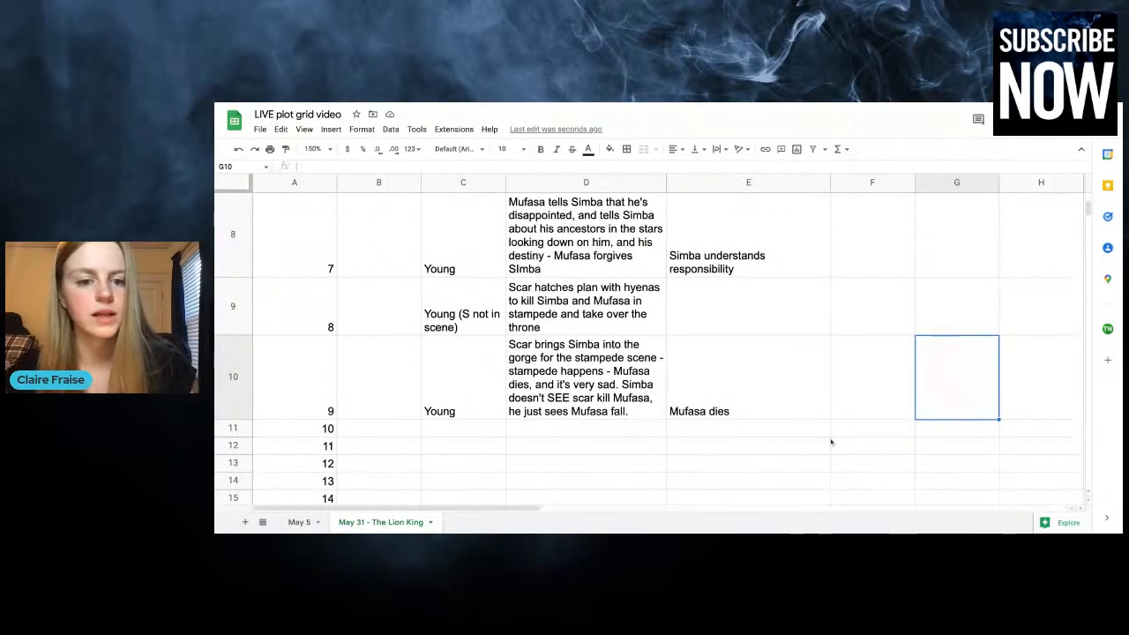
scroll(825, 442, down, 1)
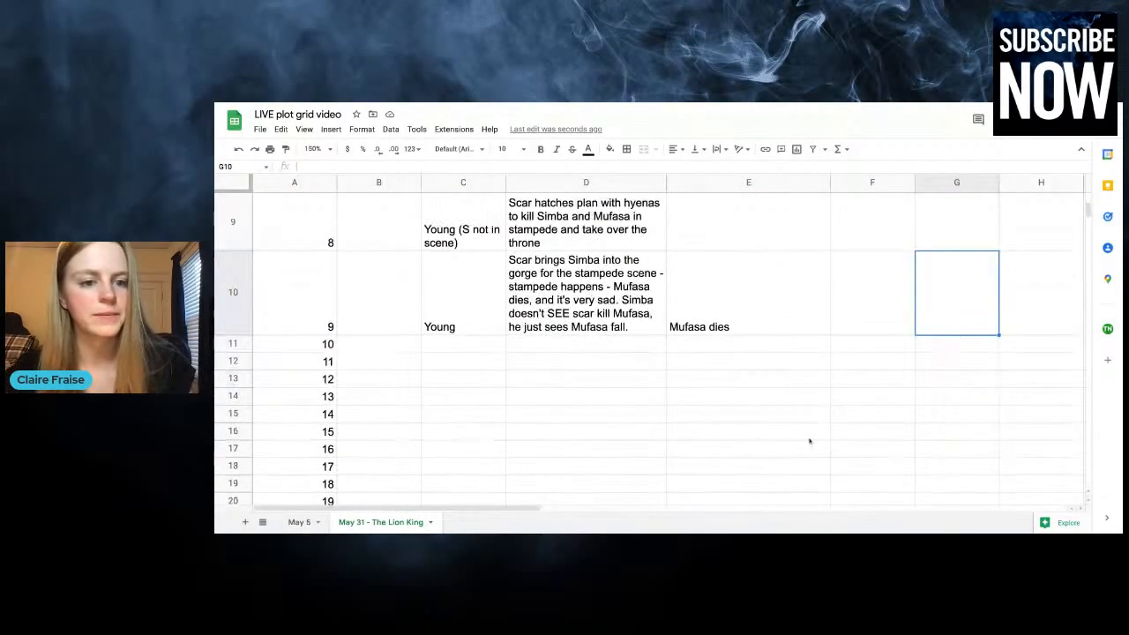
click(519, 351)
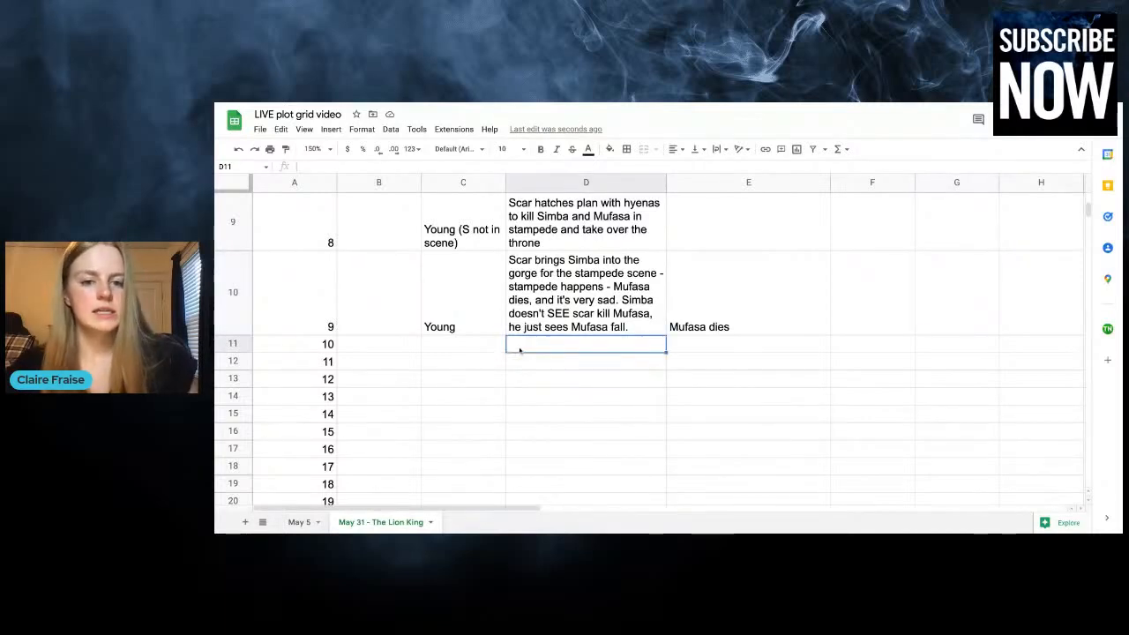
text(Simba)
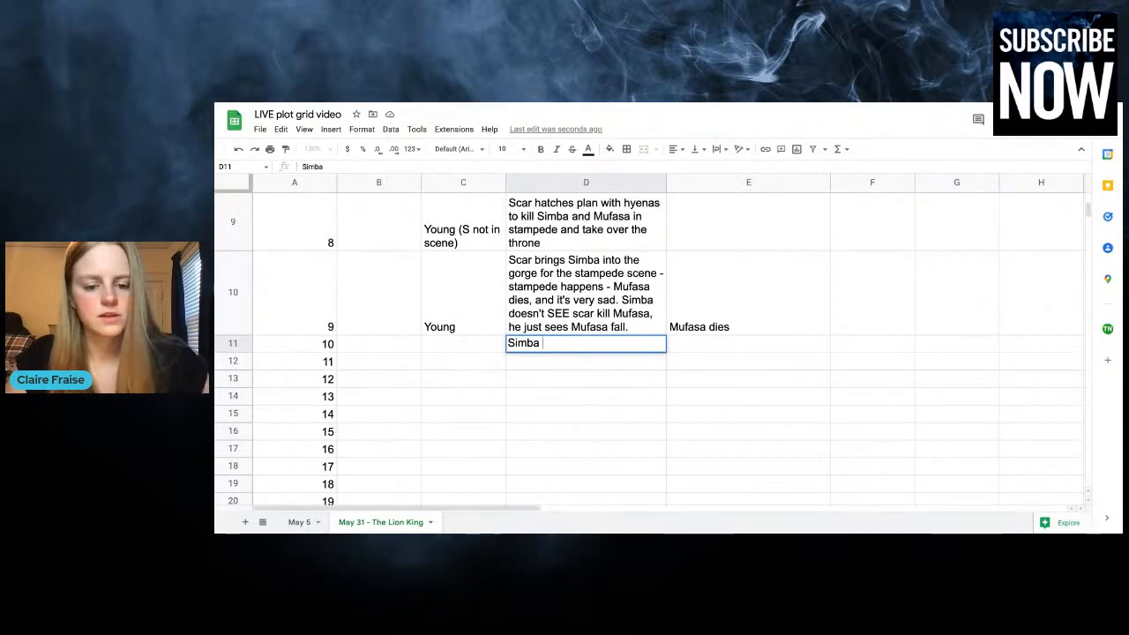
text( cries over Mu)
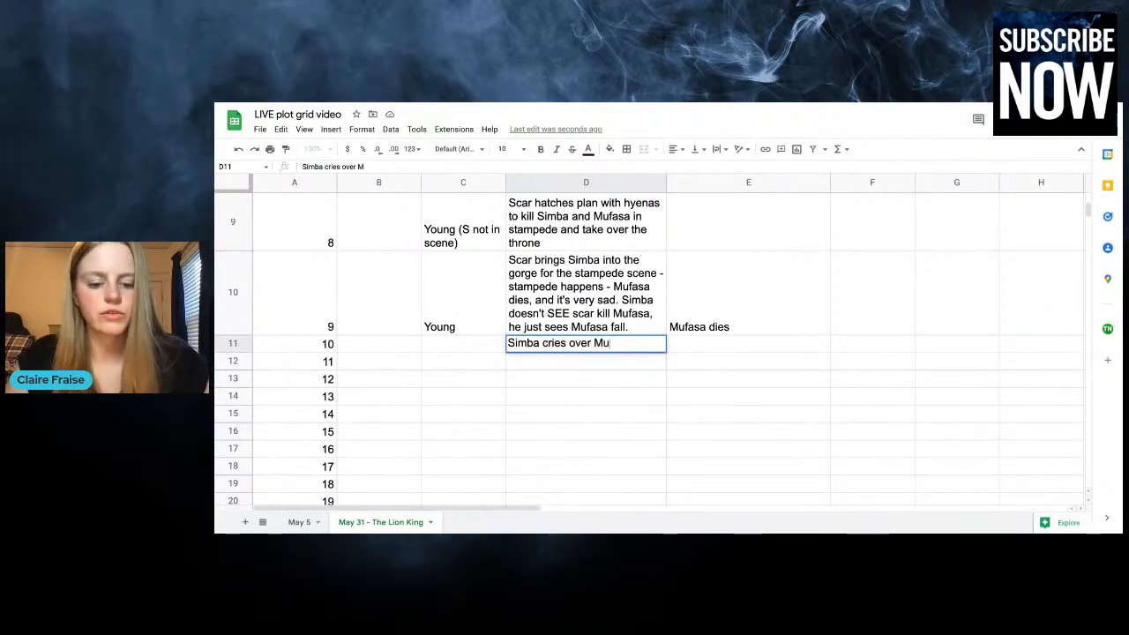
text(fasa, Scar comes)
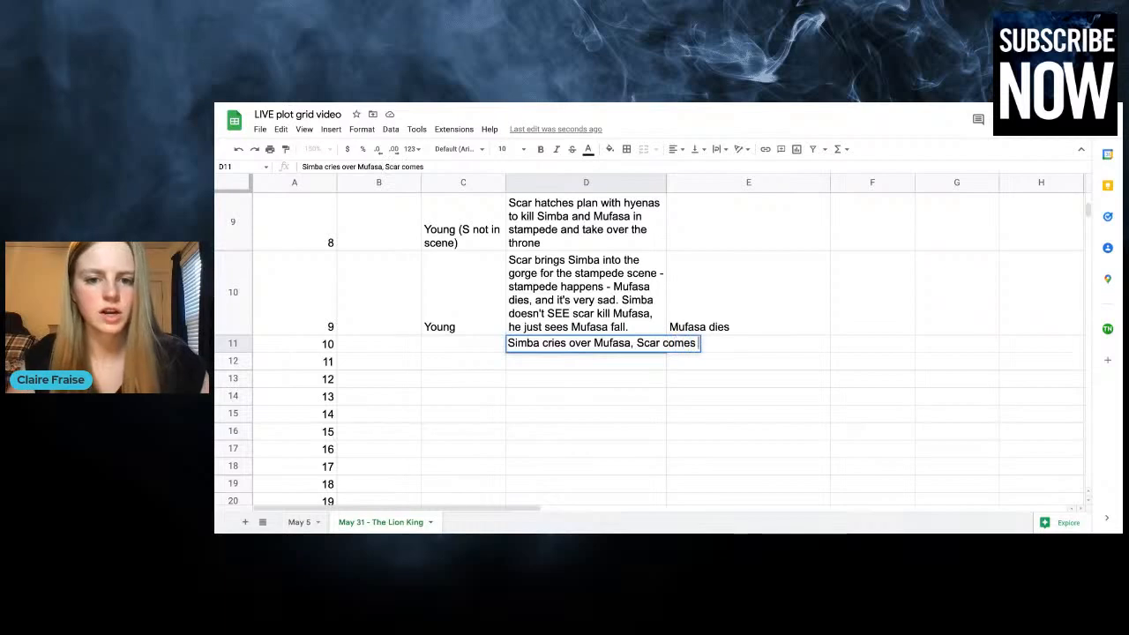
text( in and tells Sim)
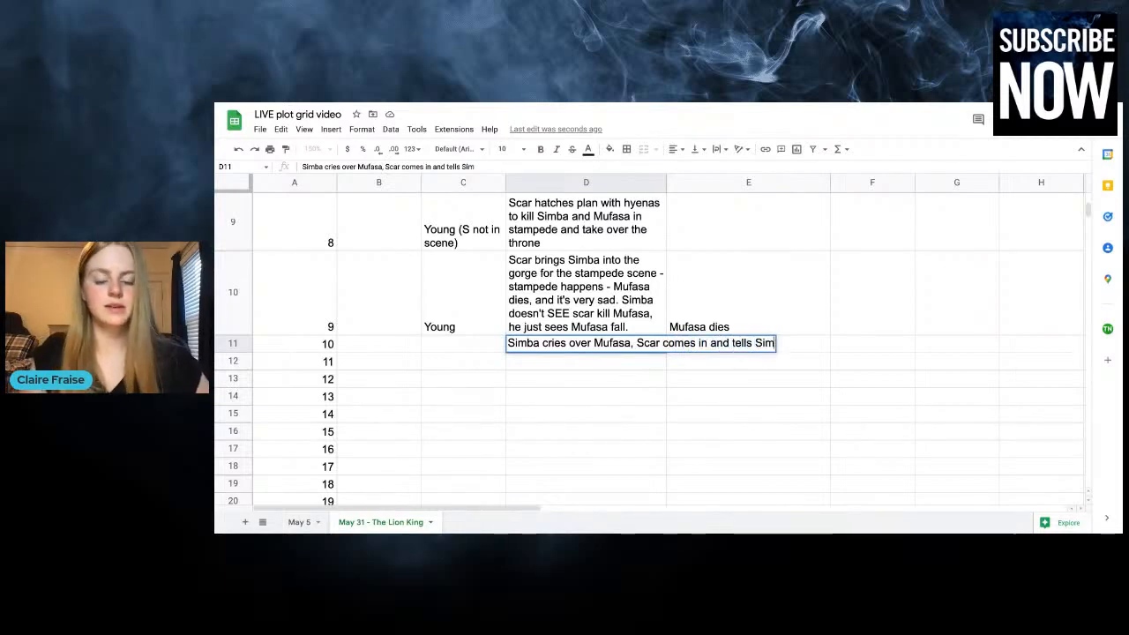
text(ba that it is)
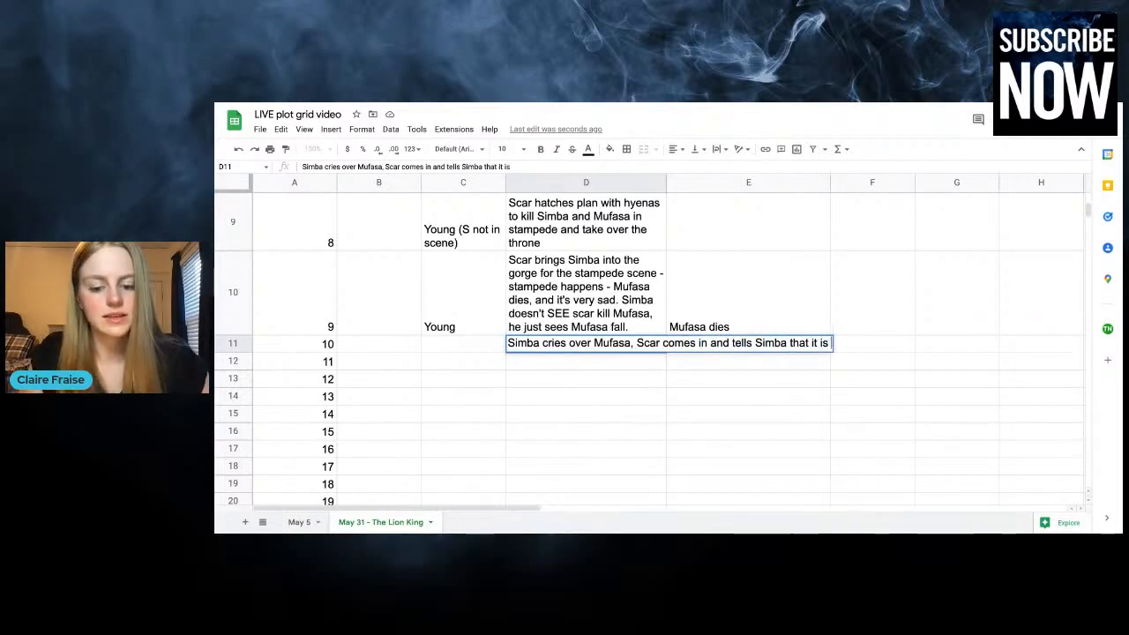
text( HIS fault)
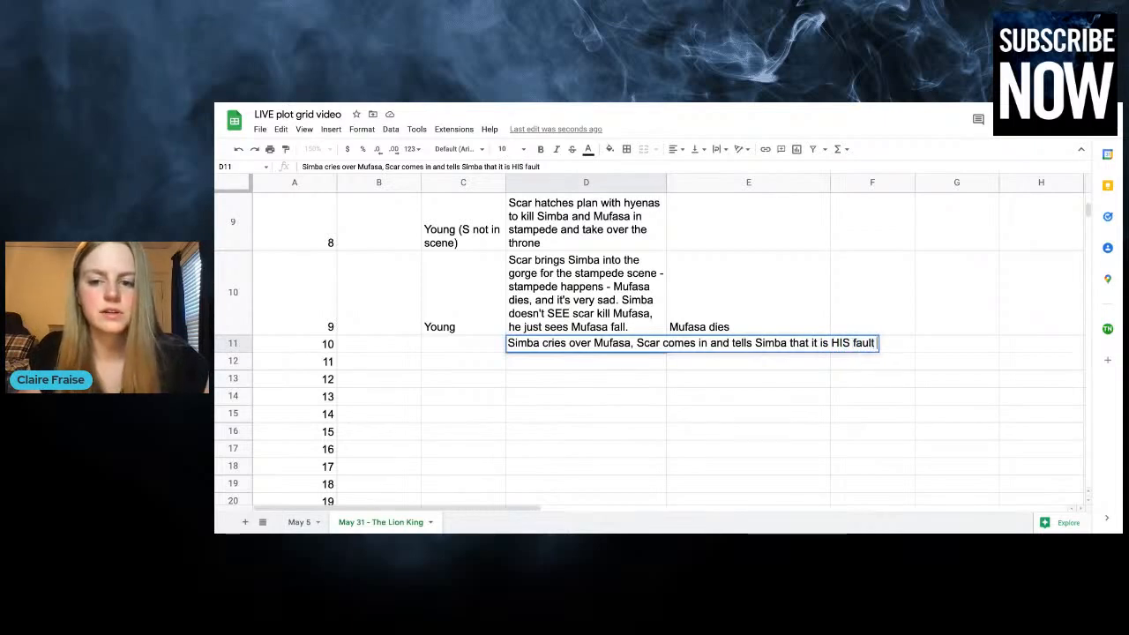
Continue chapter 10's plot with "and tells Simba that it is SIMBA'S fault that Mufasa died, and that he needs to run away"
double_click(840, 343)
text(SIMBA')
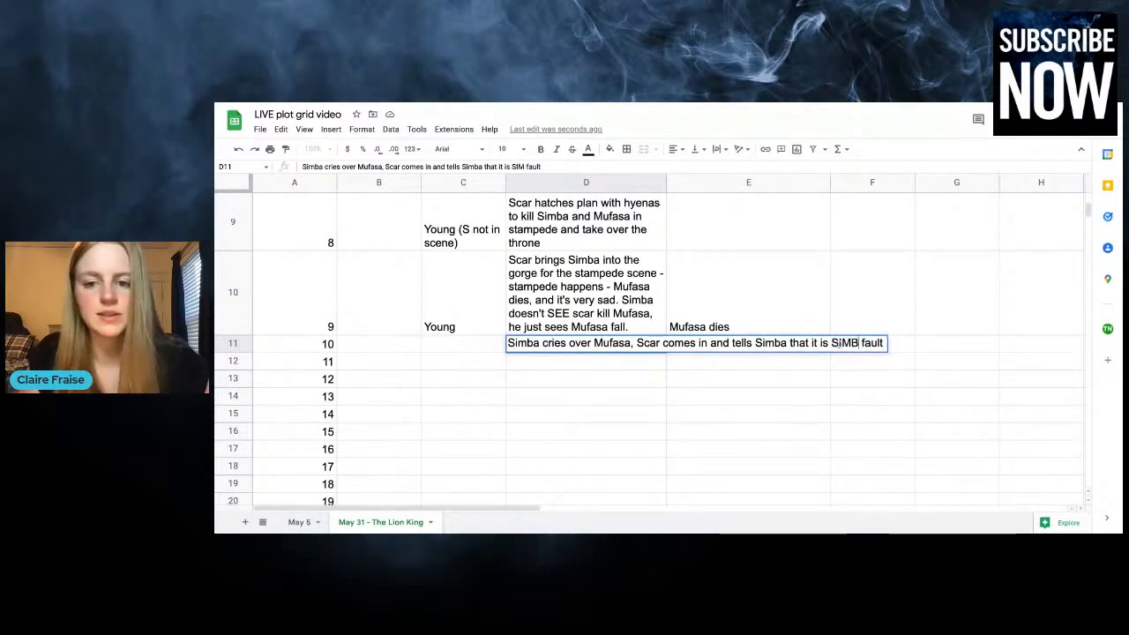
text(S)
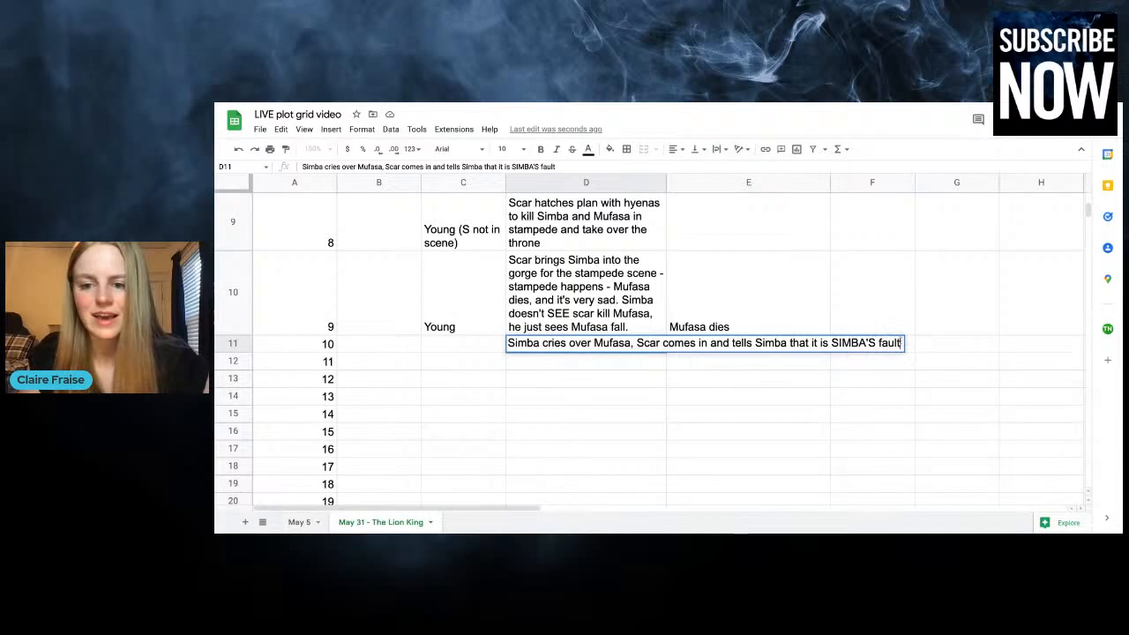
text( fault that Mufas)
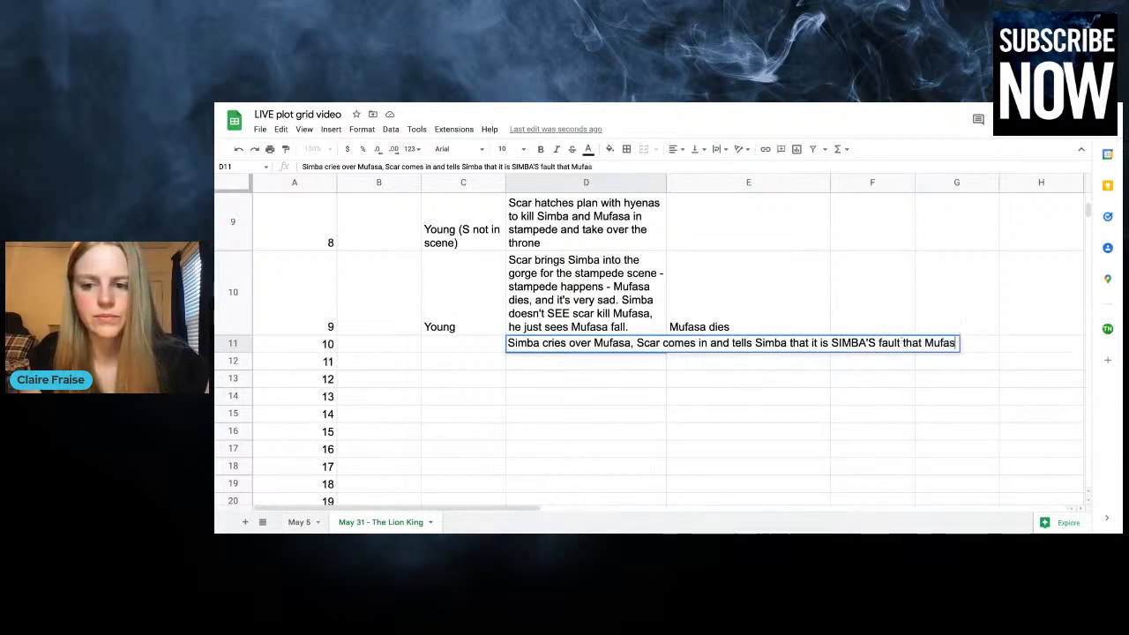
text(a died, and that )
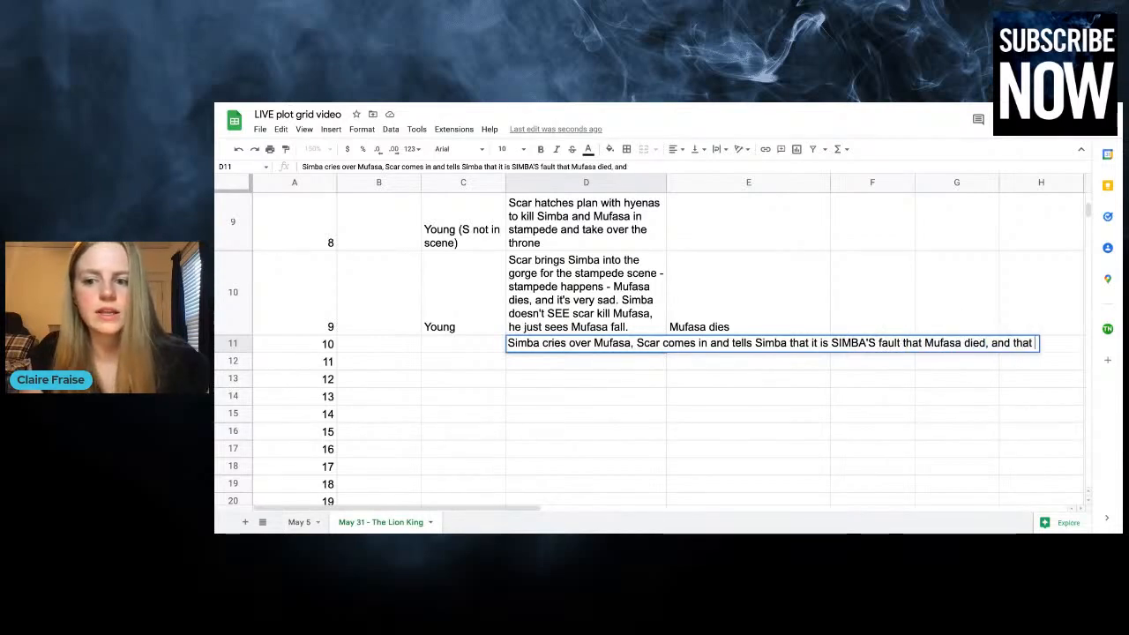
text(he needs to run aw)
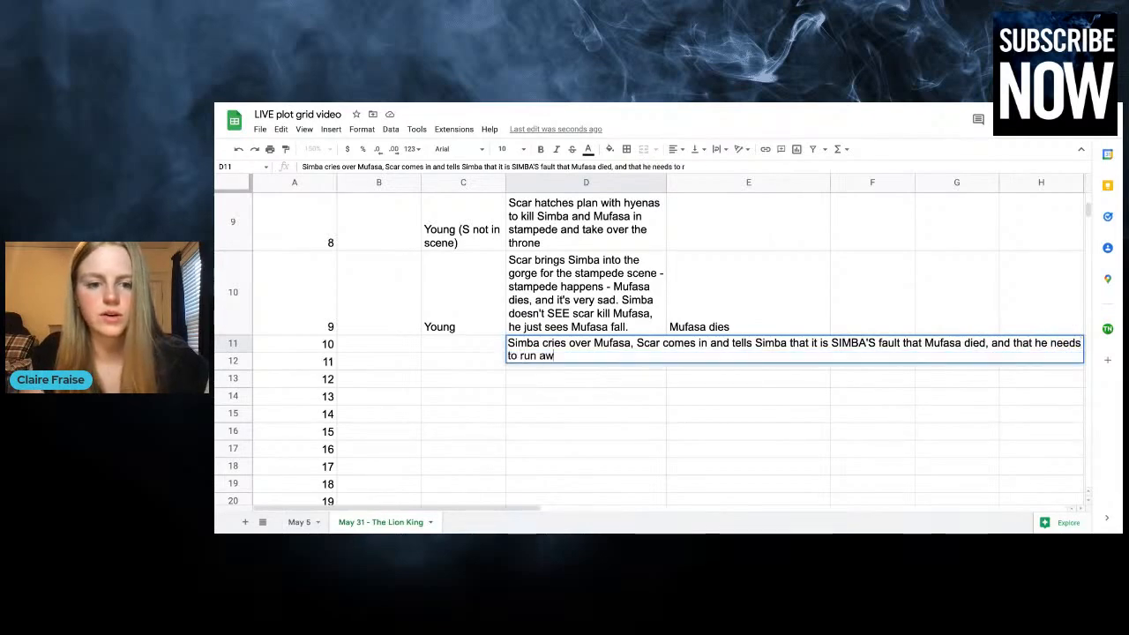
text(ay ()
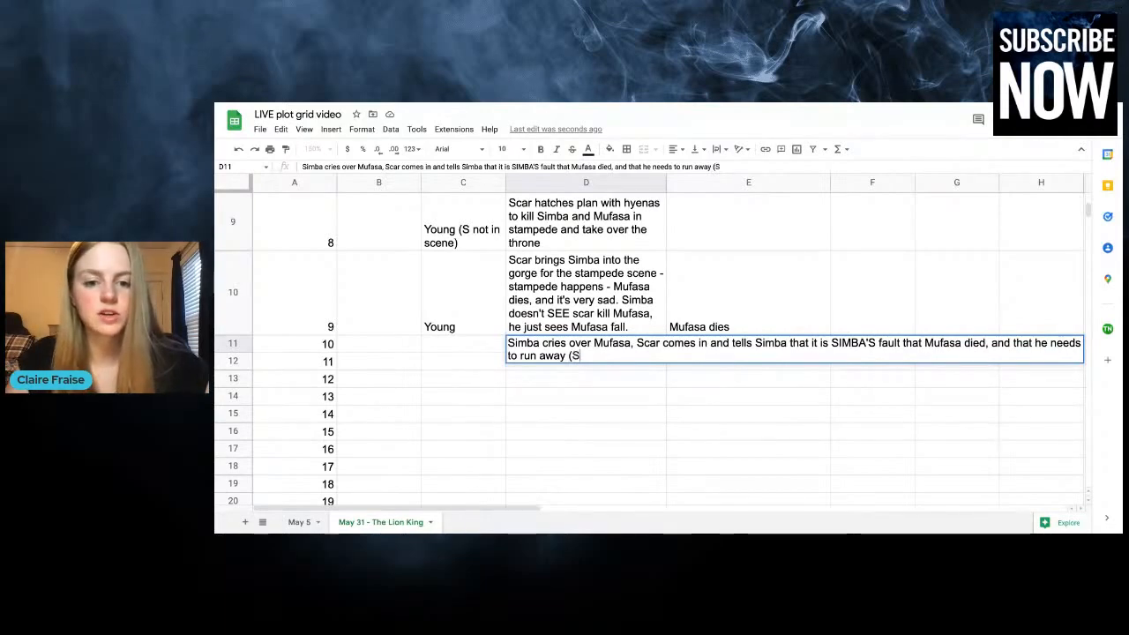
text(Scar tells)
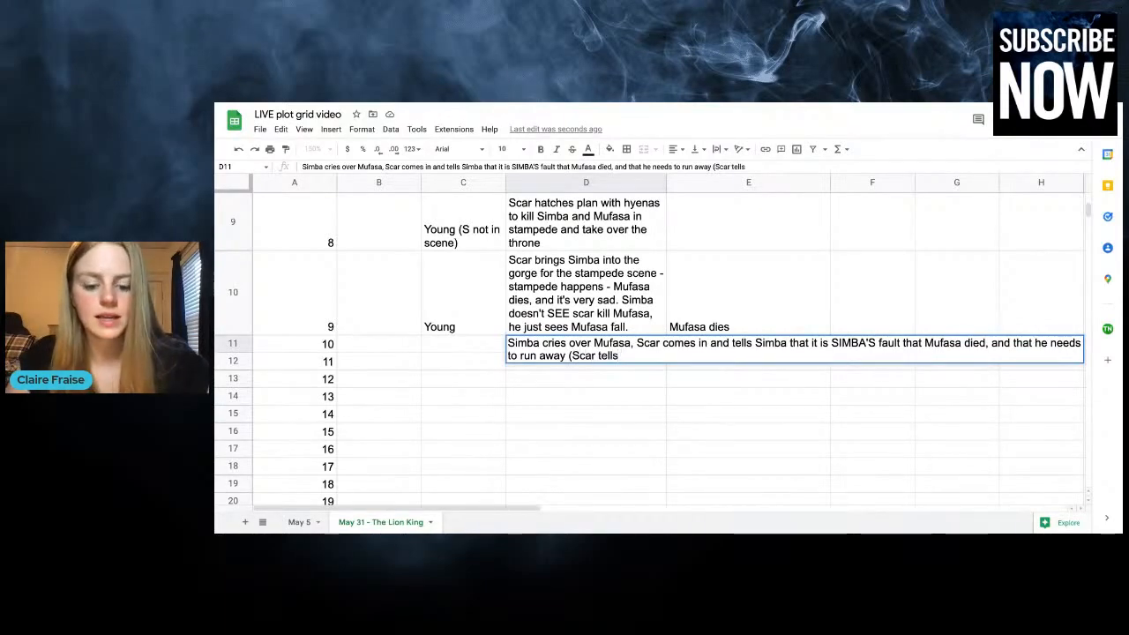
text( hyenas to kill )
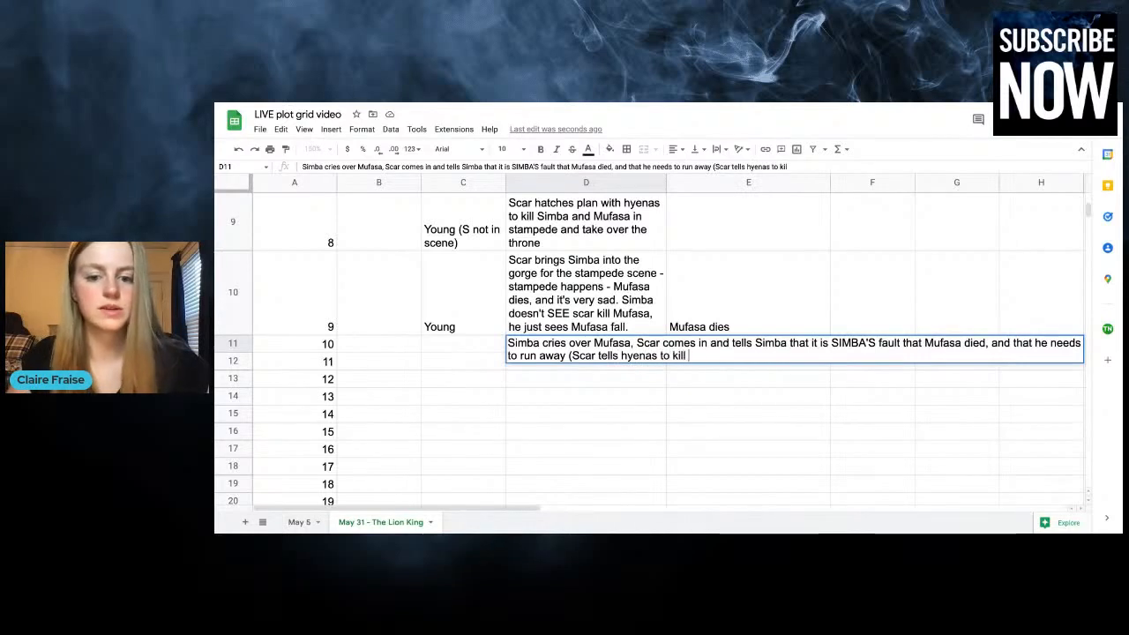
text(Simba before)
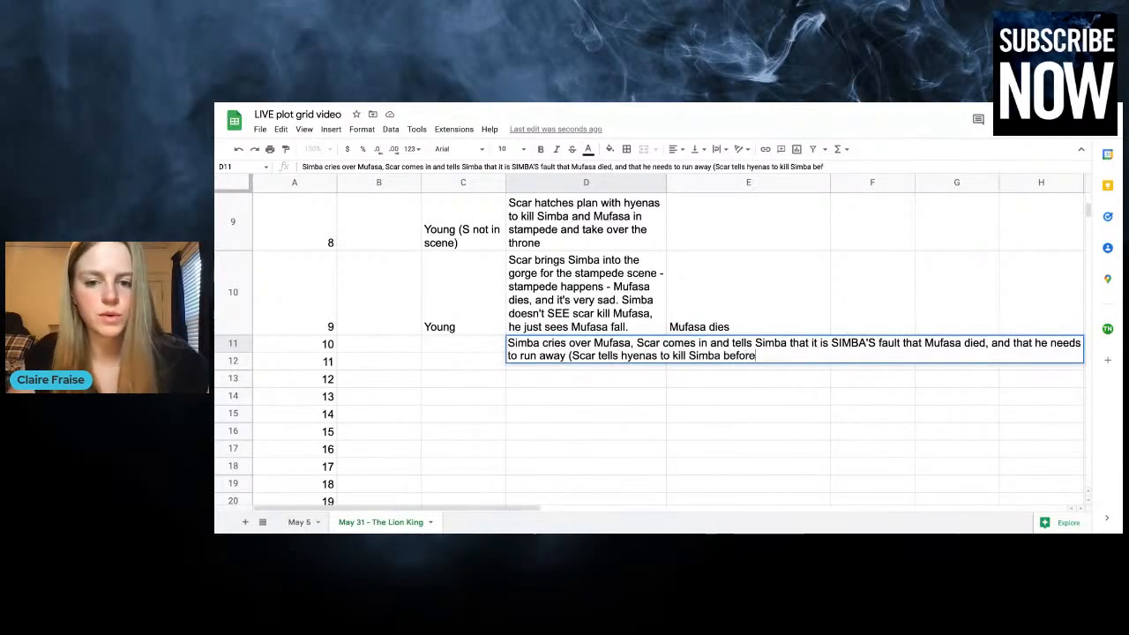
text( he ca)
Add the aside "(Scar tells hyenas to kill Simba before he can get away)," to chapter 10's plot
key(BackSpace)
key(BackSpace)
key(BackSpace)
text(e can )
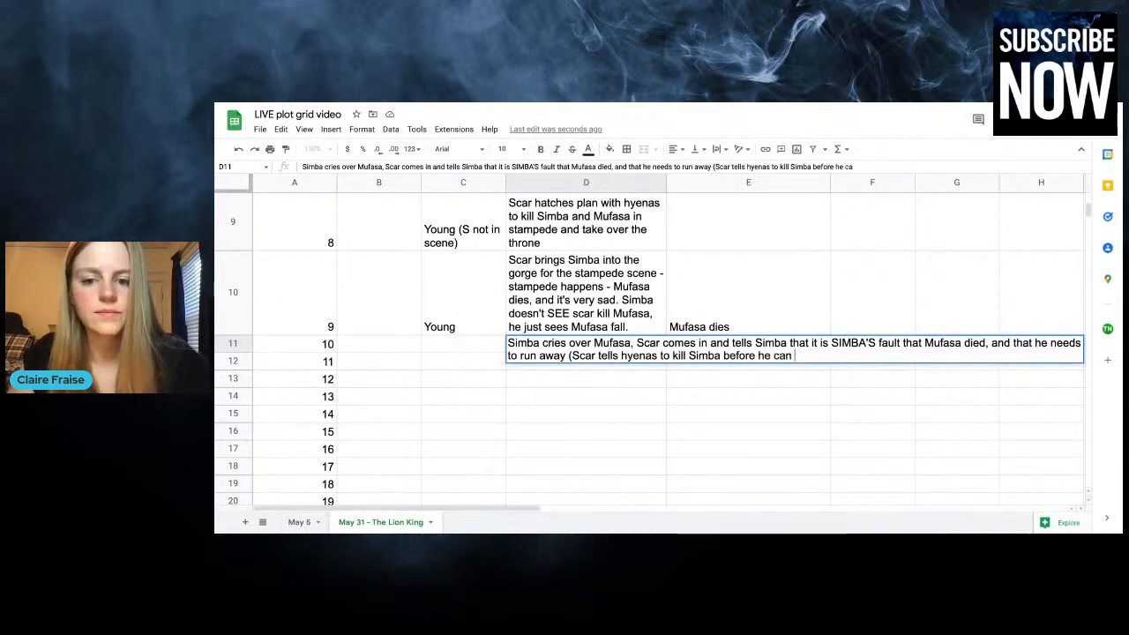
text(get away), h)
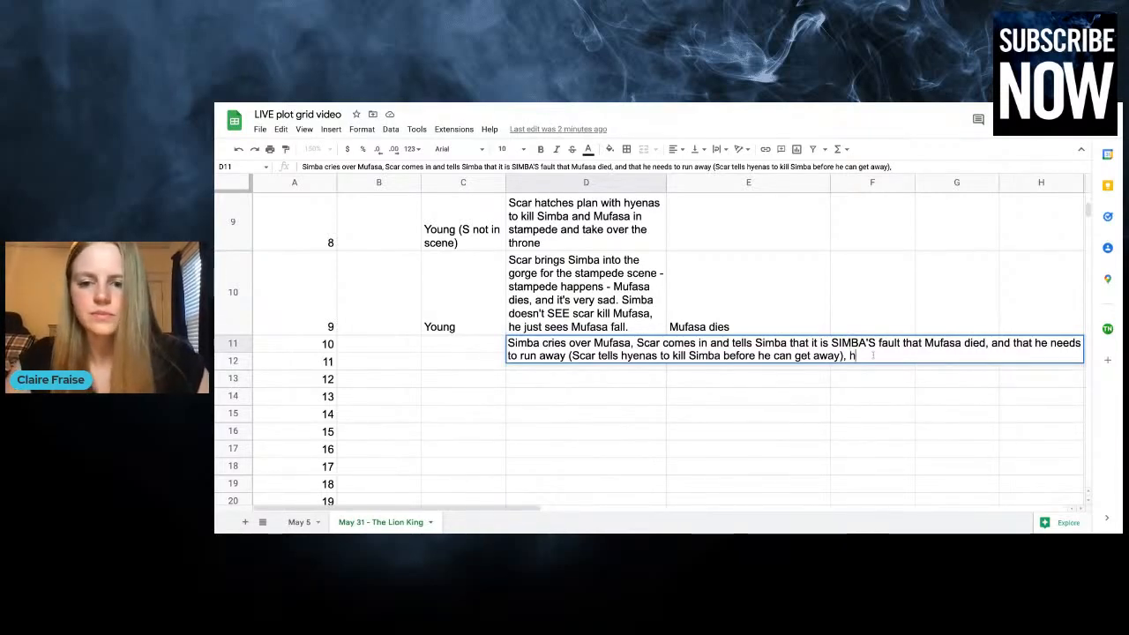
Finish chapter 10's plot entry with "hyenas chase him off but he escapes through spiky plants"
text(yenas chase h)
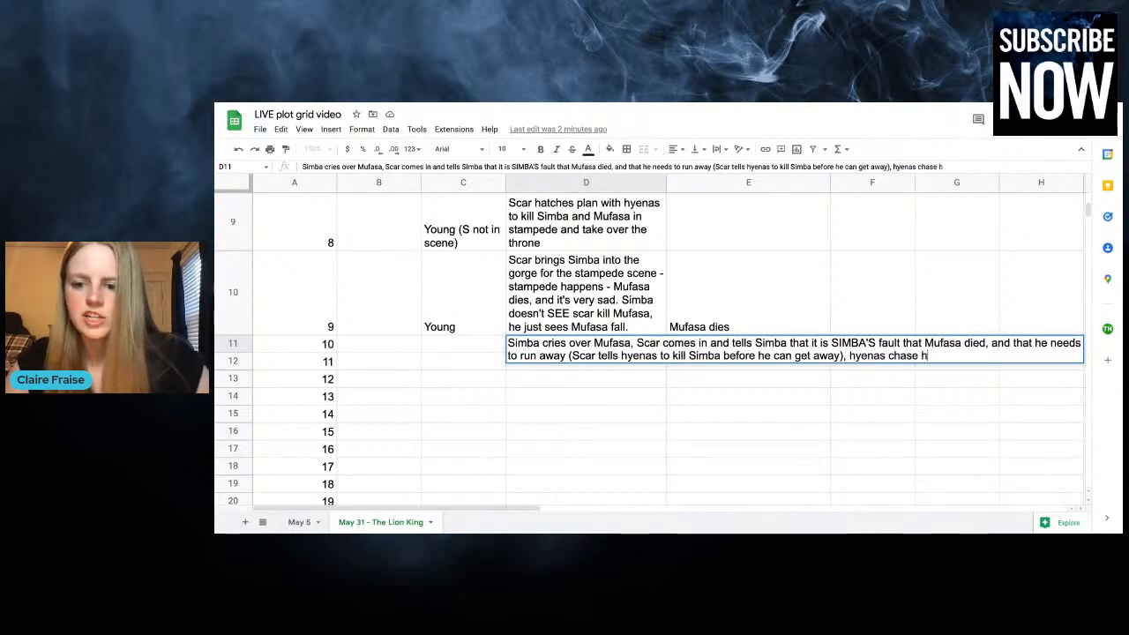
text(im off but he e)
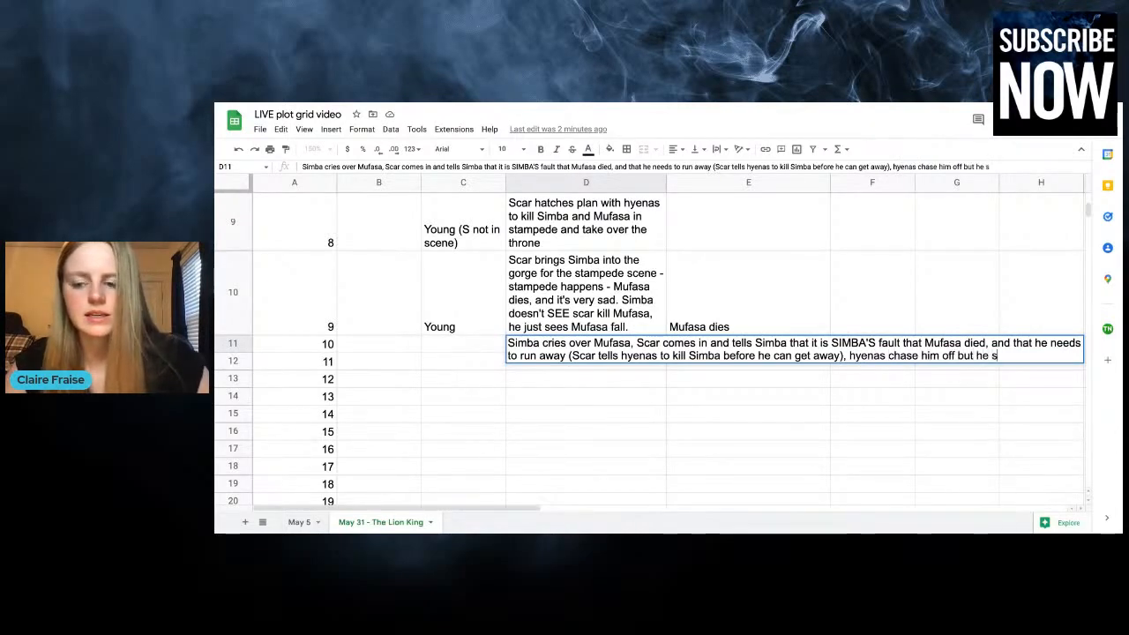
text(sca)
text(ugh skip)
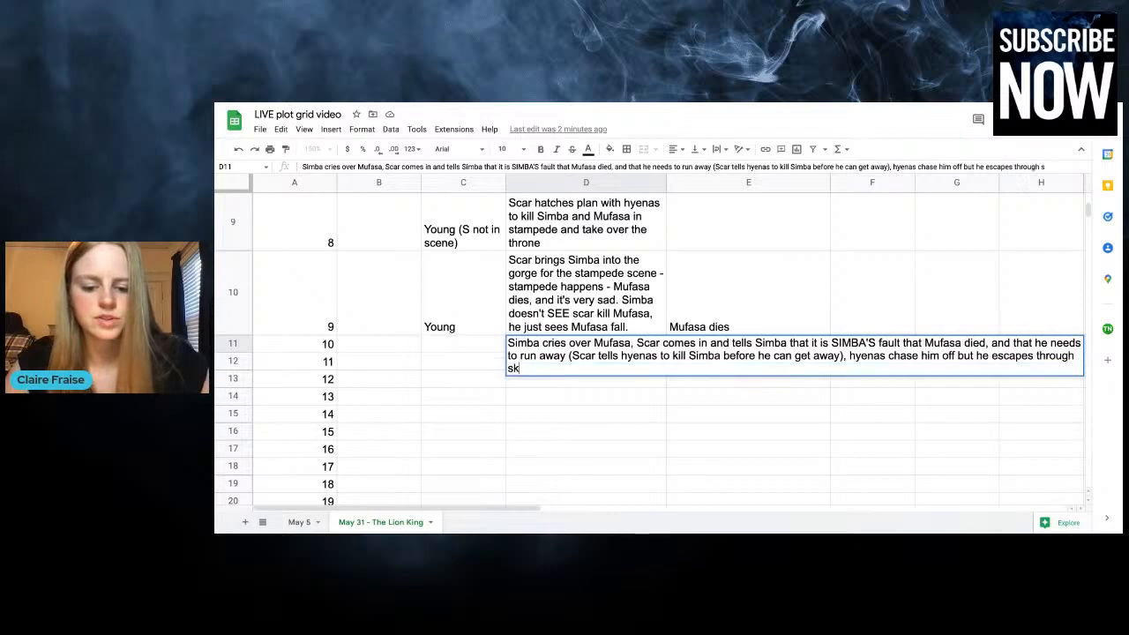
key(BackSpace)
key(BackSpace)
key(BackSpace)
text(piky plants)
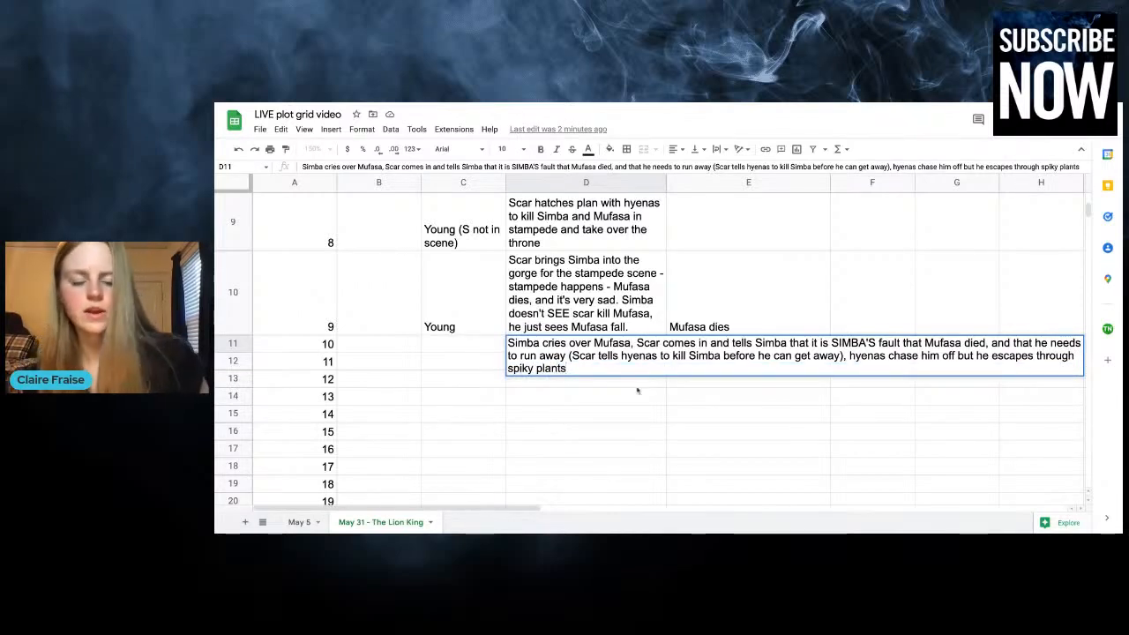
key(Return)
Start chapter 10's entry in cell E11 with "Internal conflict established - Simba is to blame for"
click(704, 414)
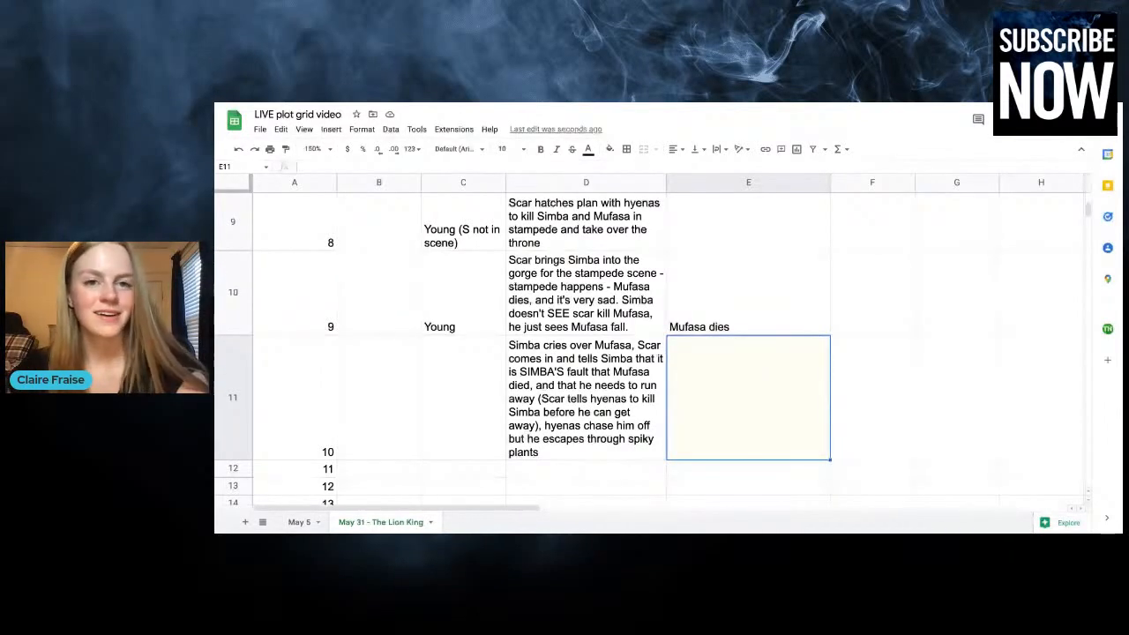
text(Inte)
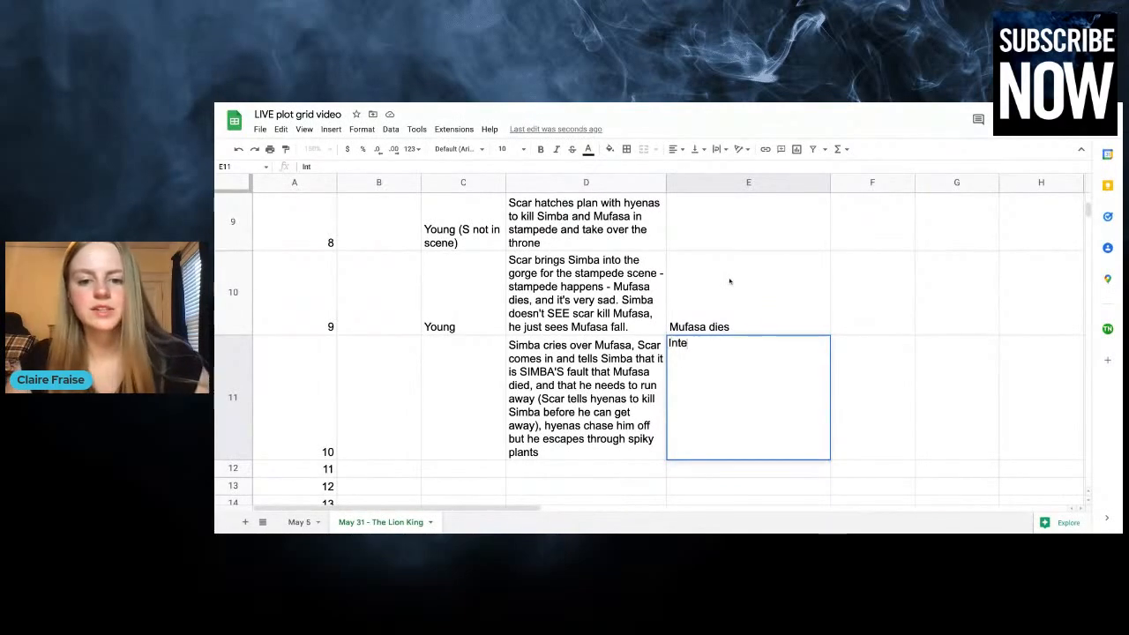
text(rnal conclict )
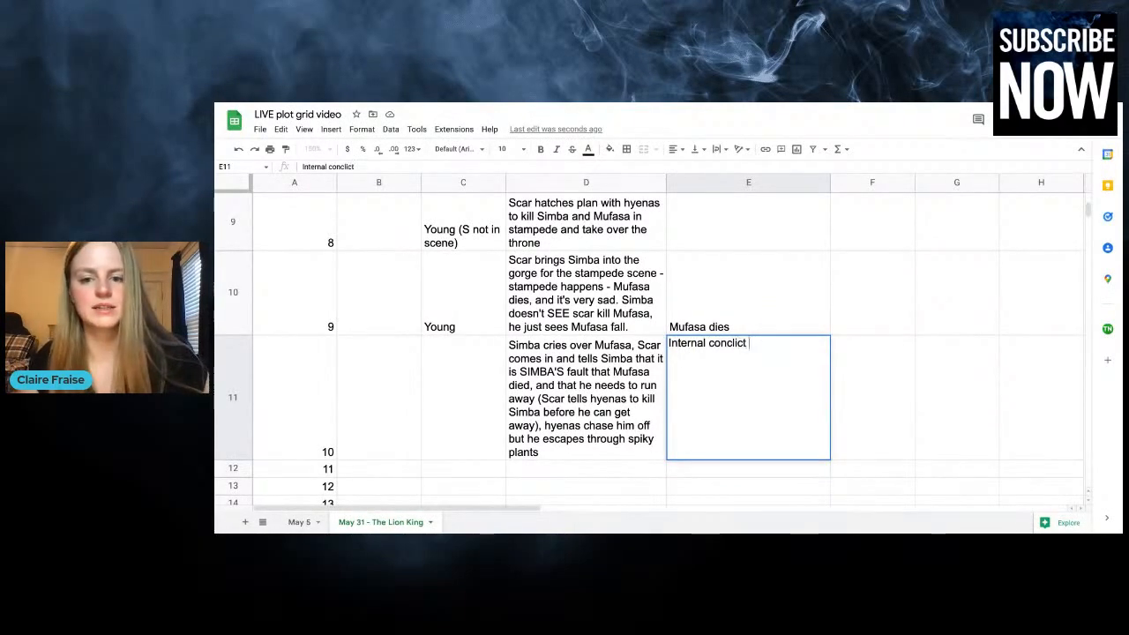
key(BackSpace)
key(BackSpace)
key(BackSpace)
key(BackSpace)
key(BackSpace)
key(BackSpace)
text(flict estab)
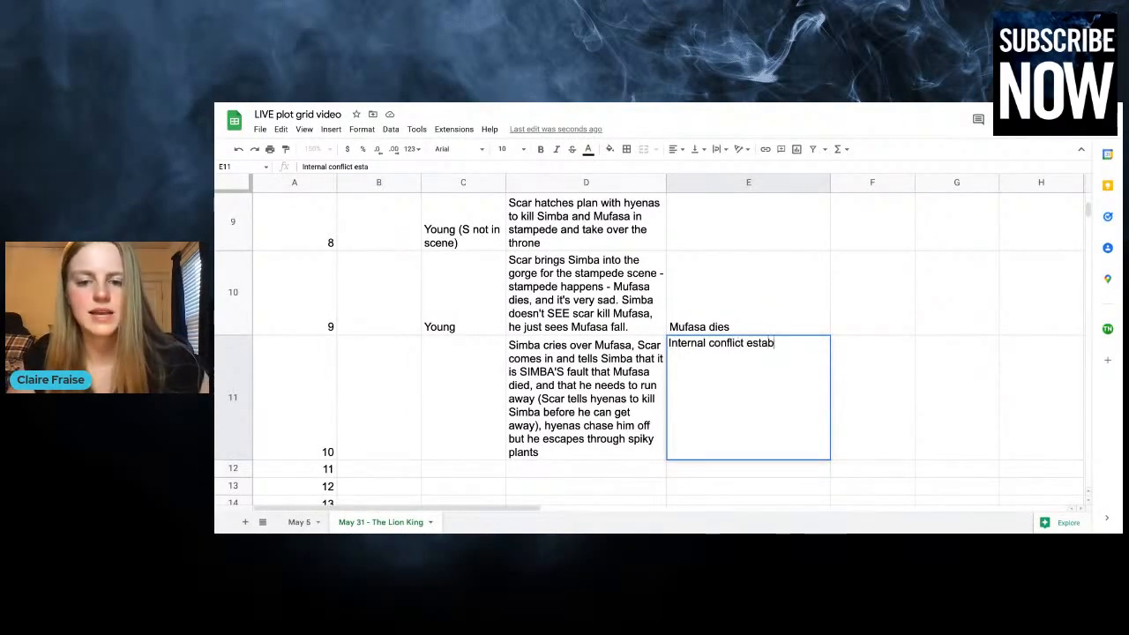
text(lished - )
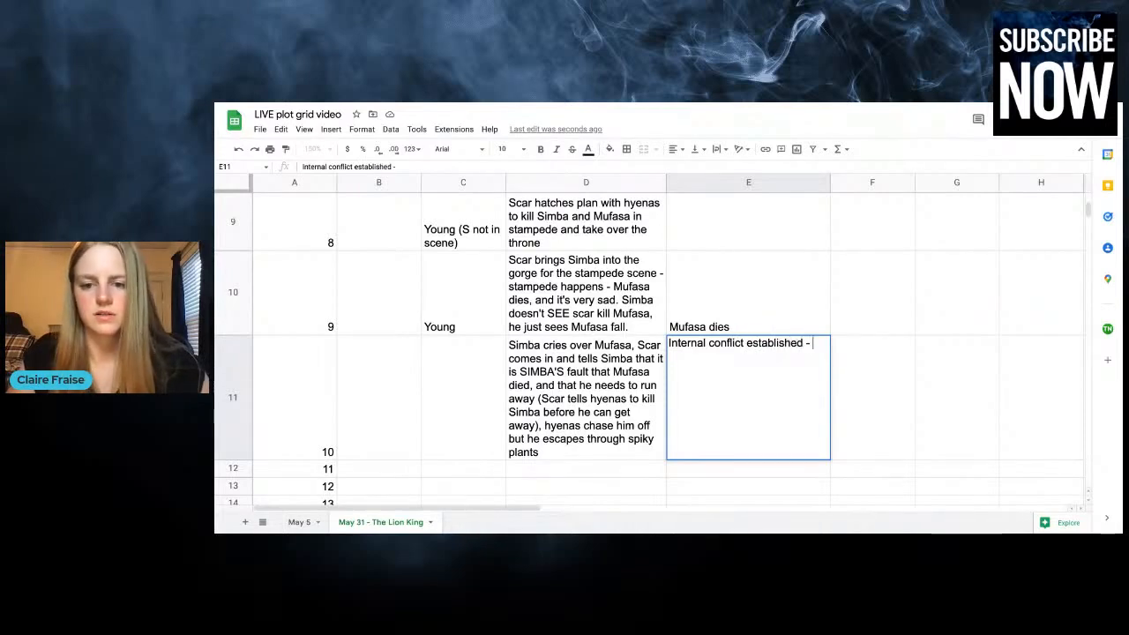
text(Simba is to blame for)
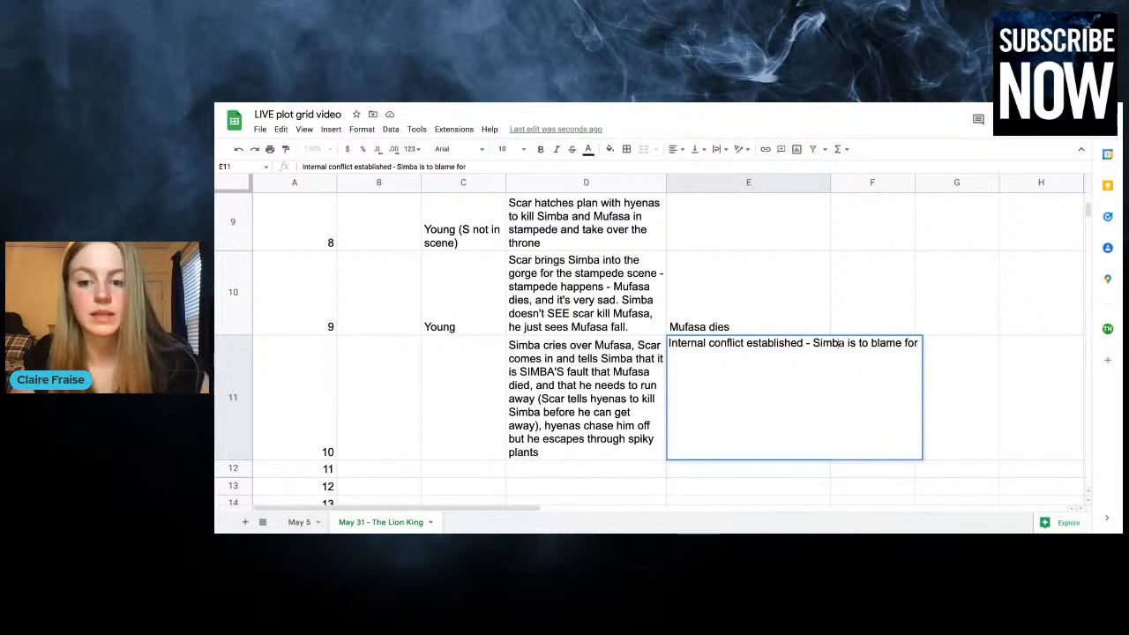
Reword and finish the E11 entry so that Simba "believes he is to blame for Mufasa's death, and he feels SO guilty about it."
key(BackSpace)
key(BackSpace)
text(believes h)
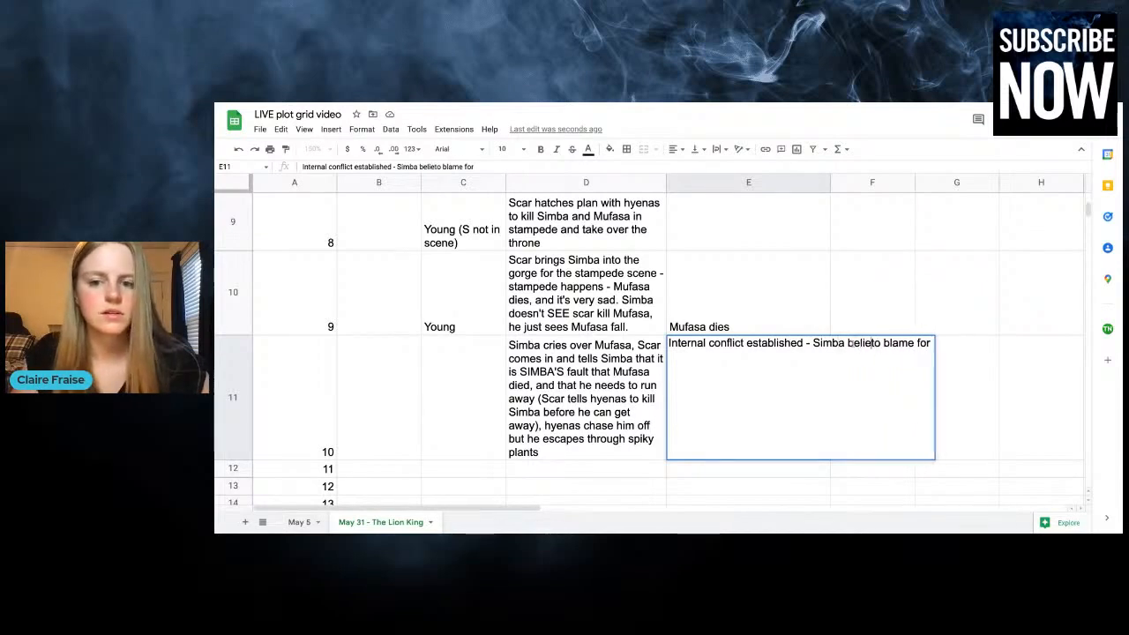
text(e is to blame for )
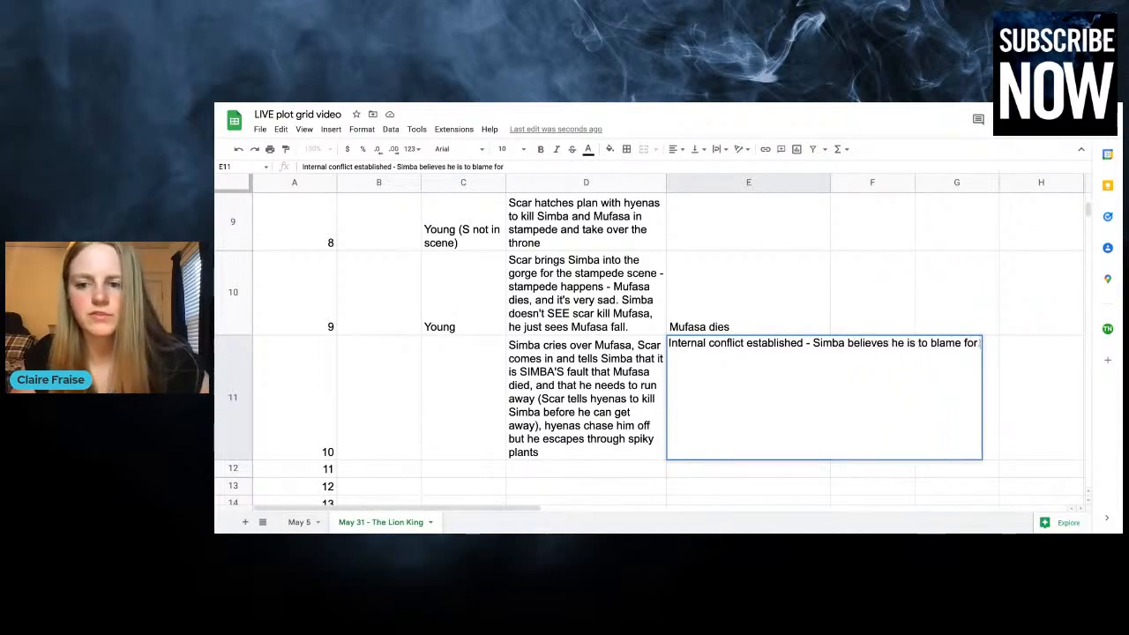
text(Mufasa's d)
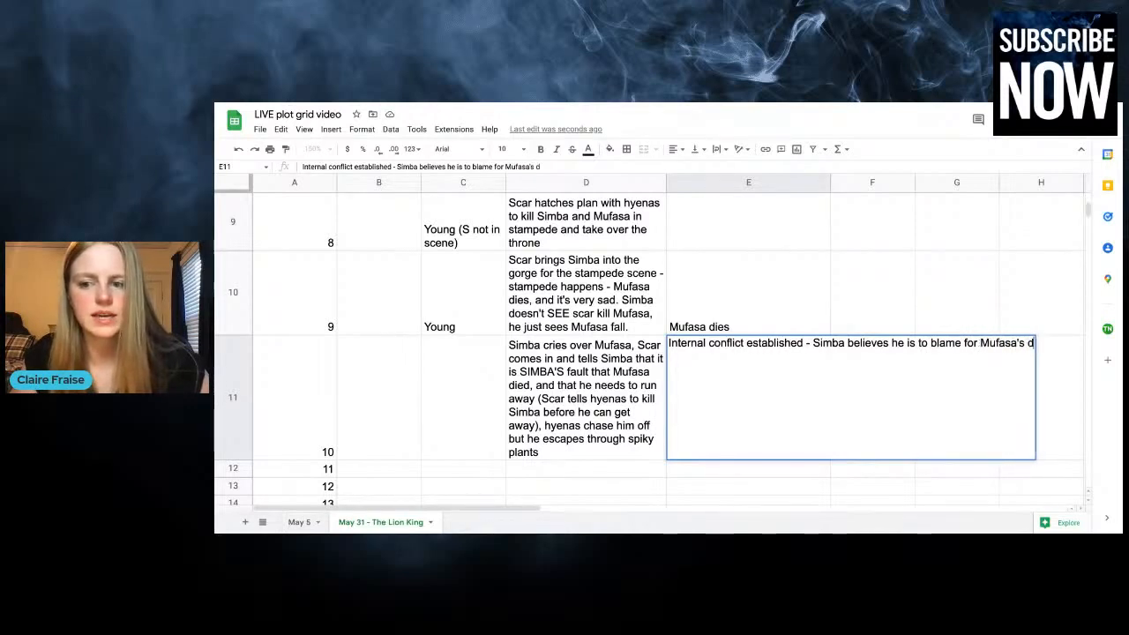
text(eath, and he fe)
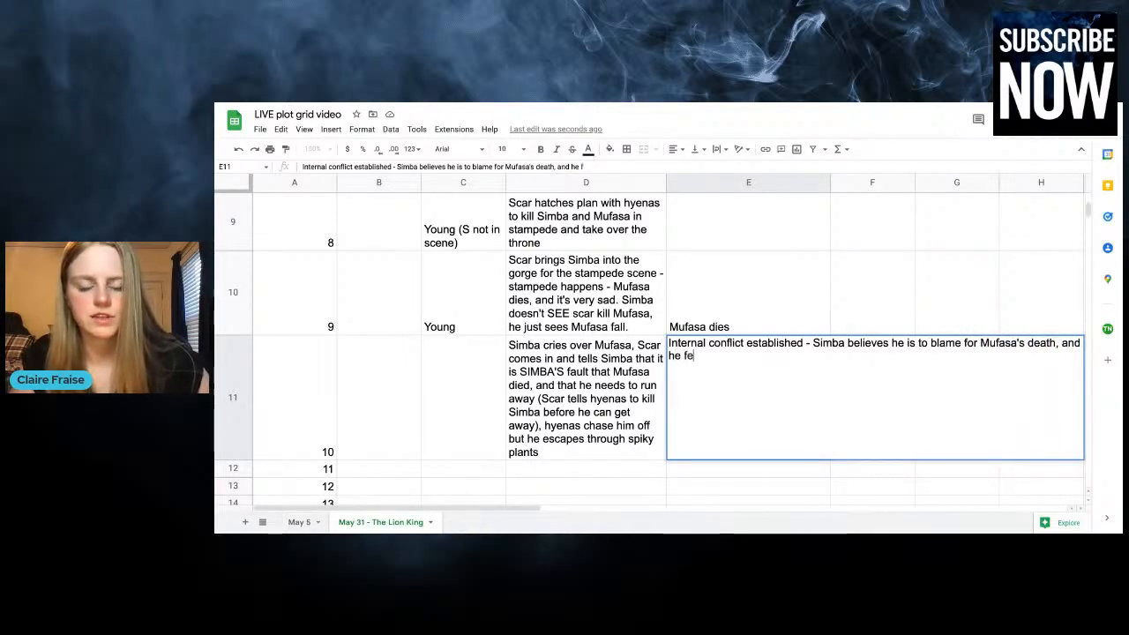
text(els SO guilt)
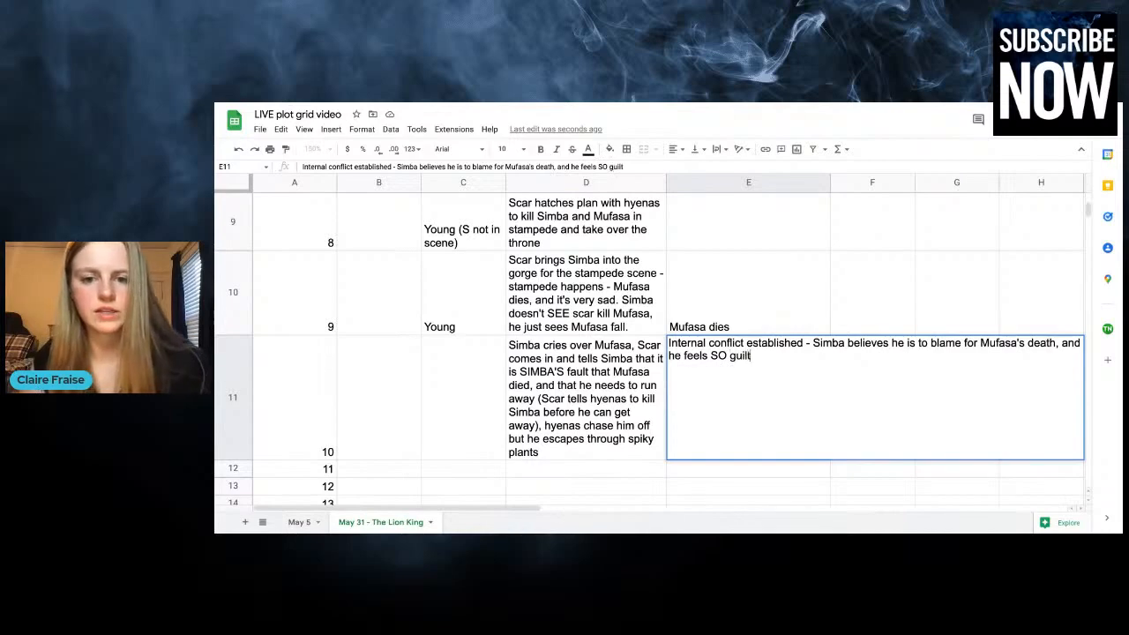
text(y about it.)
click(907, 239)
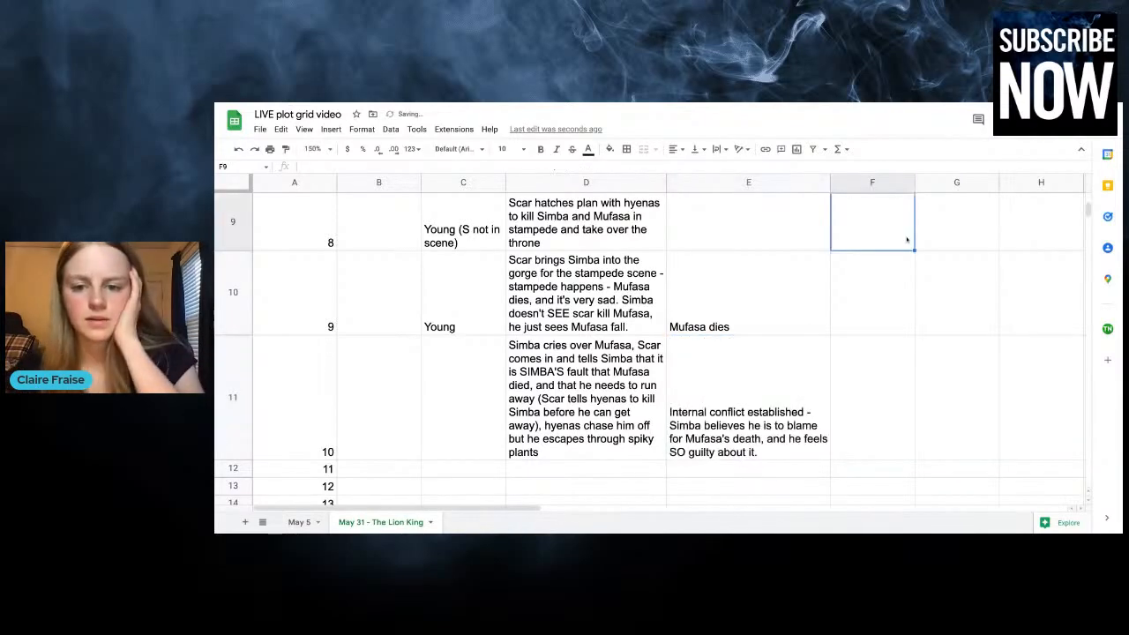
Enter "With Mufasa dead and Simba gone Scar is the heir" in column G for chapter 10
click(862, 380)
scroll(860, 384, up, 10)
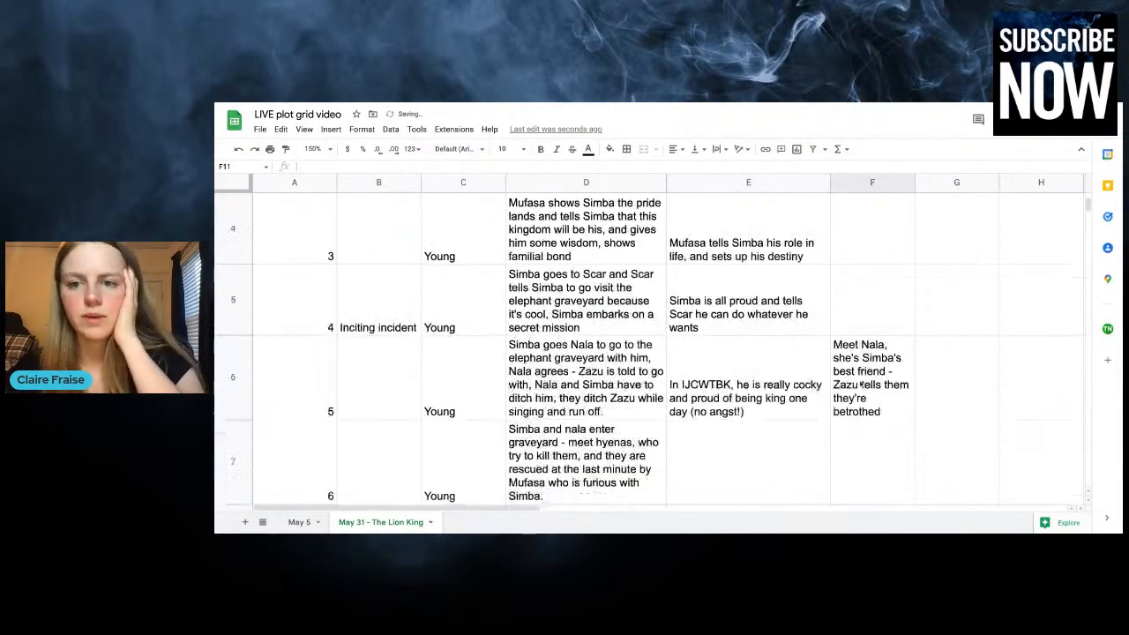
scroll(903, 414, down, 10)
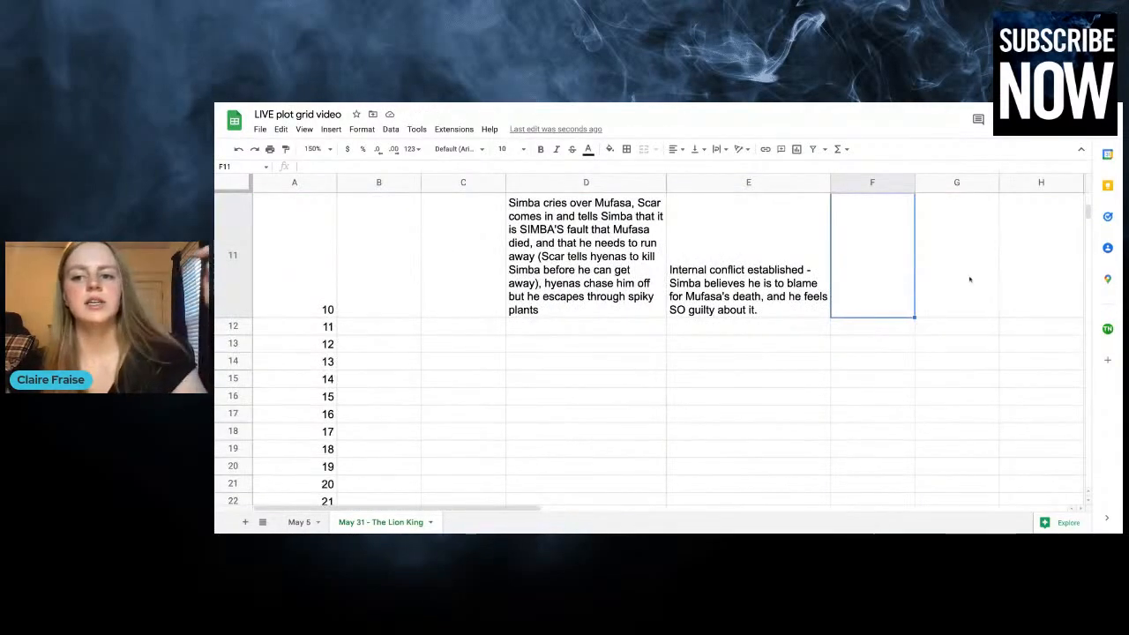
click(969, 279)
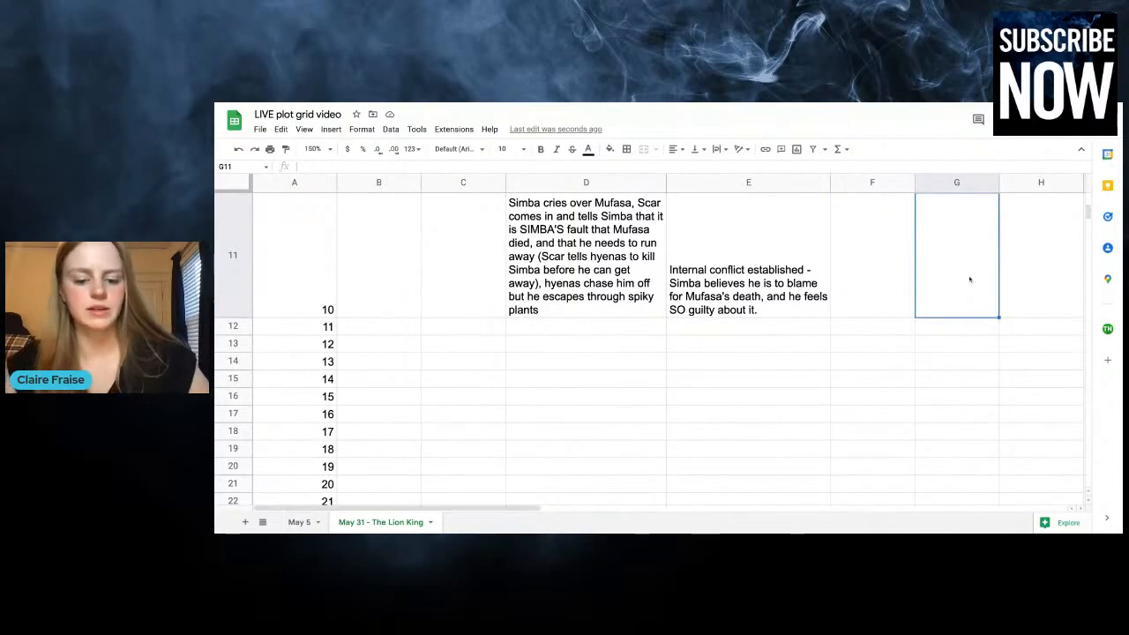
text(With Mufasa)
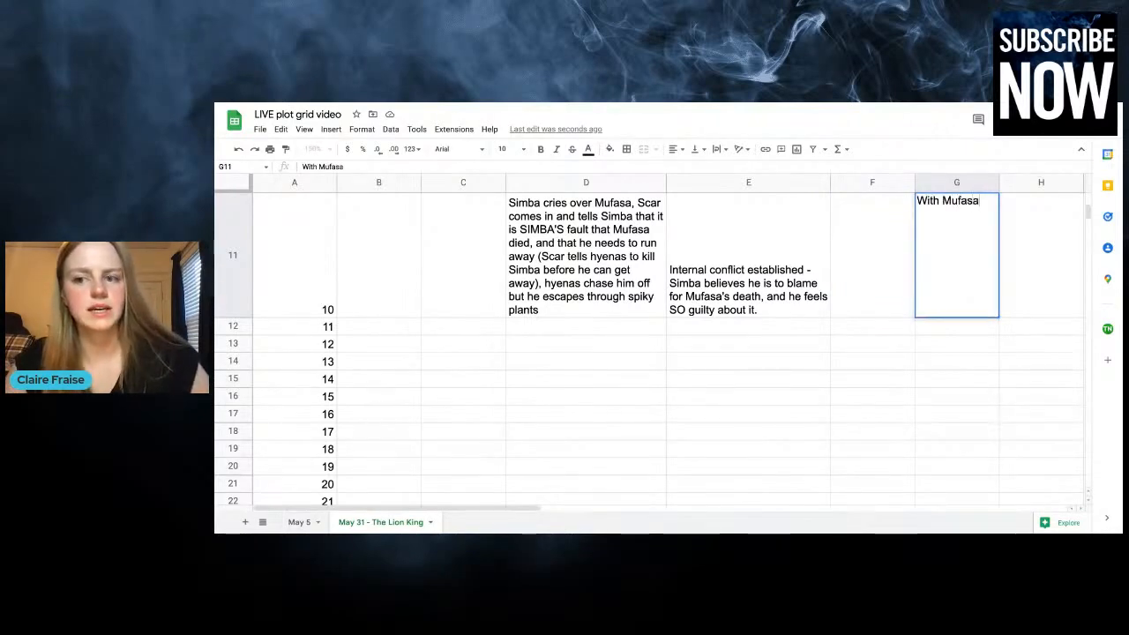
text( dead and Simba)
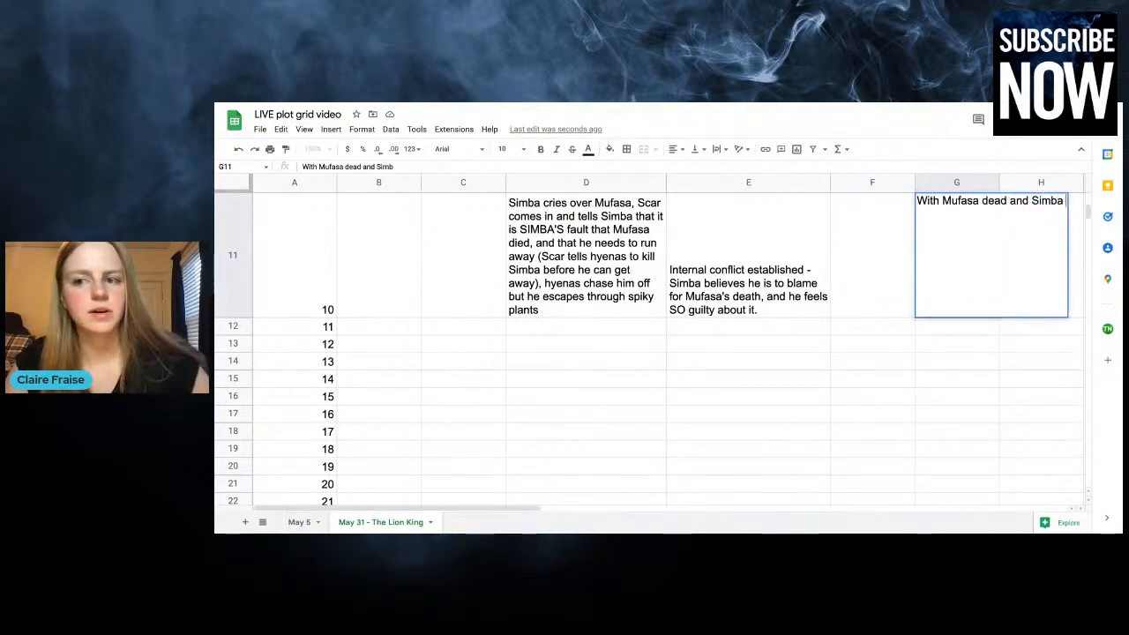
text( gone Scar is the )
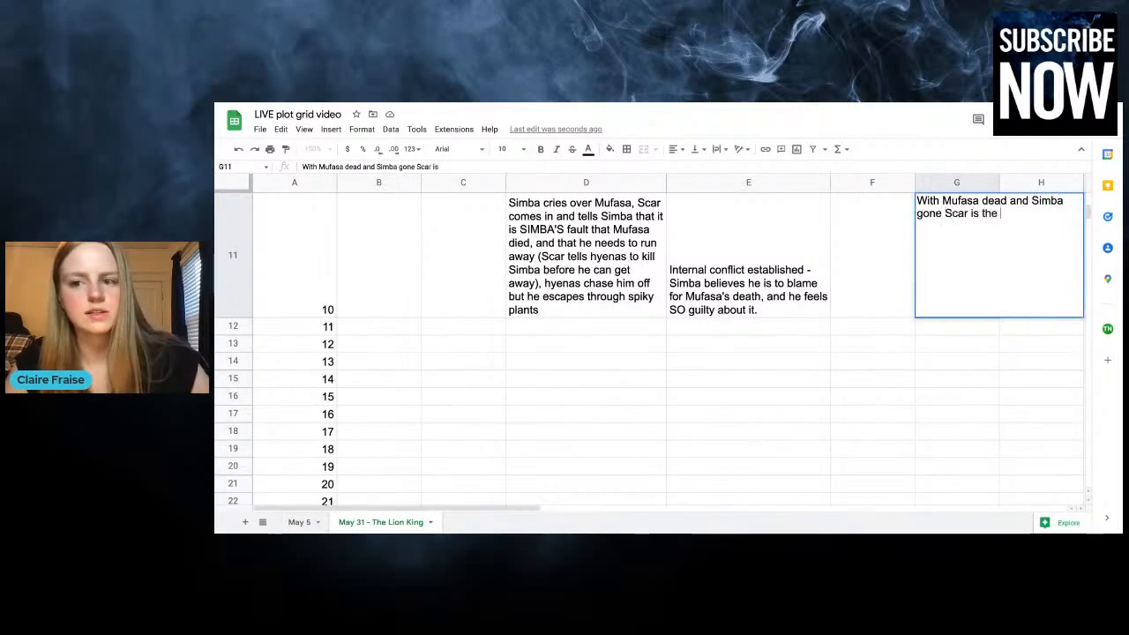
text(heir)
click(854, 386)
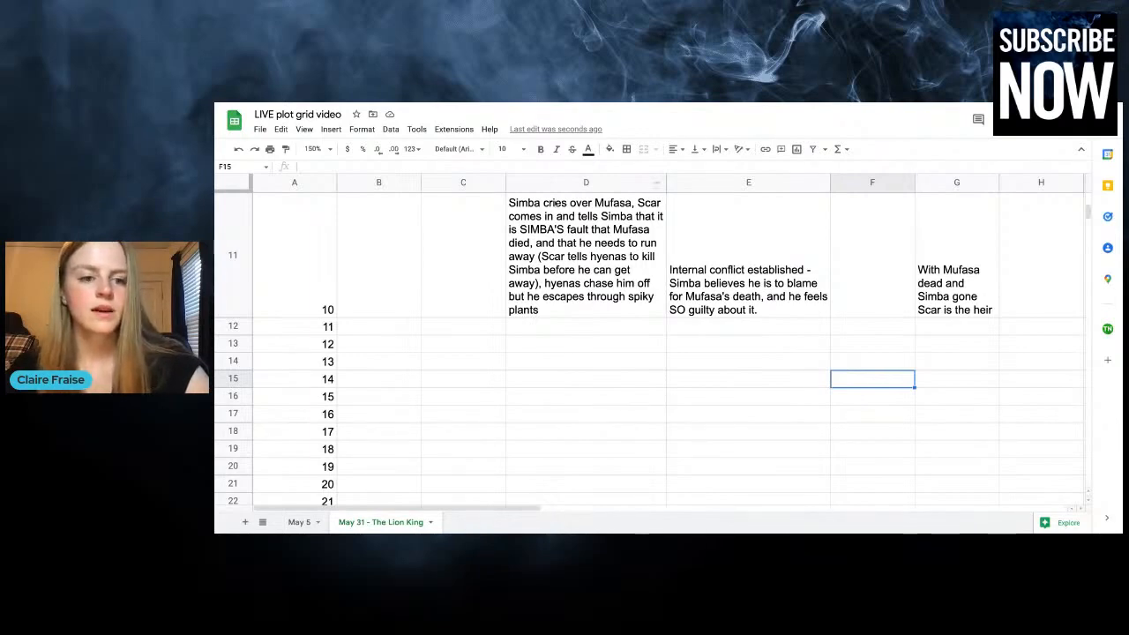
Enter "Young" as the time for chapters 10 and 11
scroll(412, 266, up, 4)
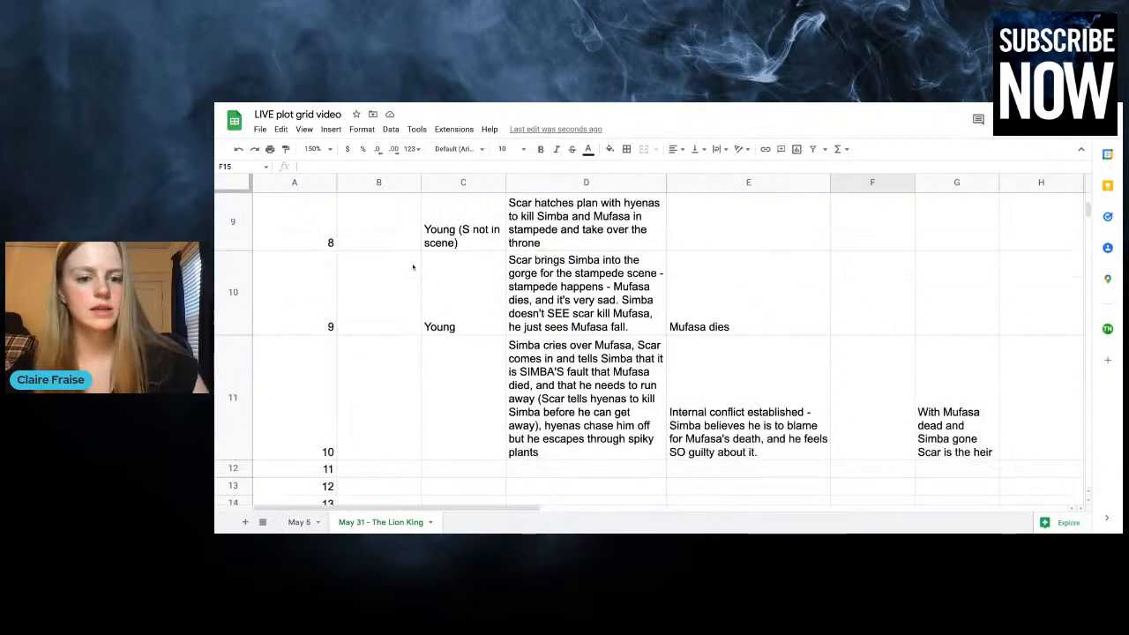
click(473, 376)
text(Young)
click(372, 454)
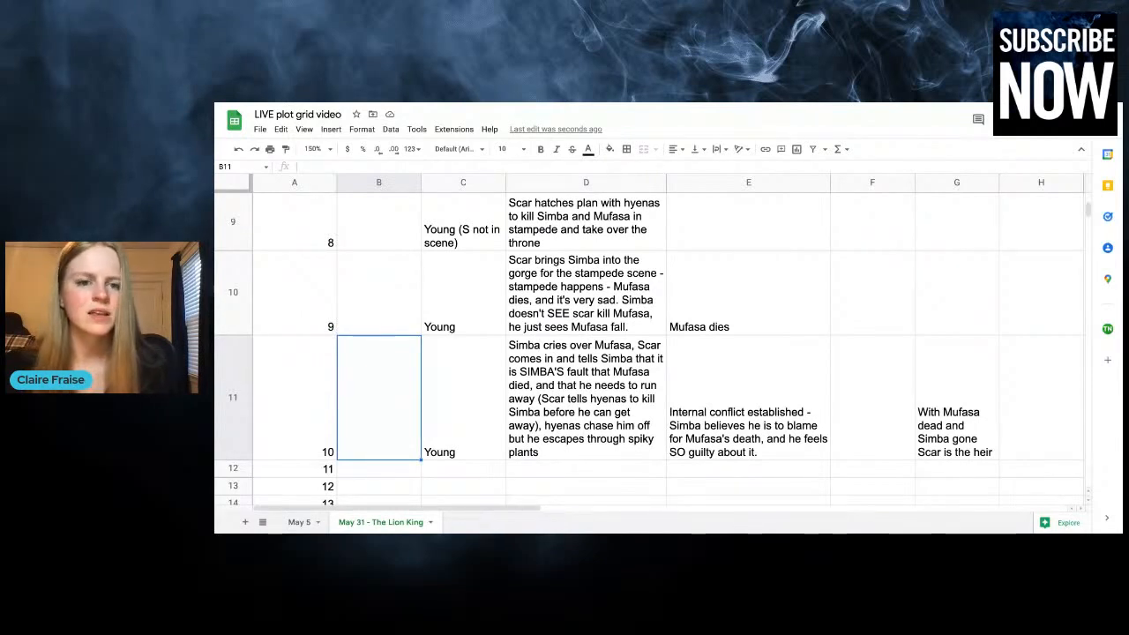
click(447, 472)
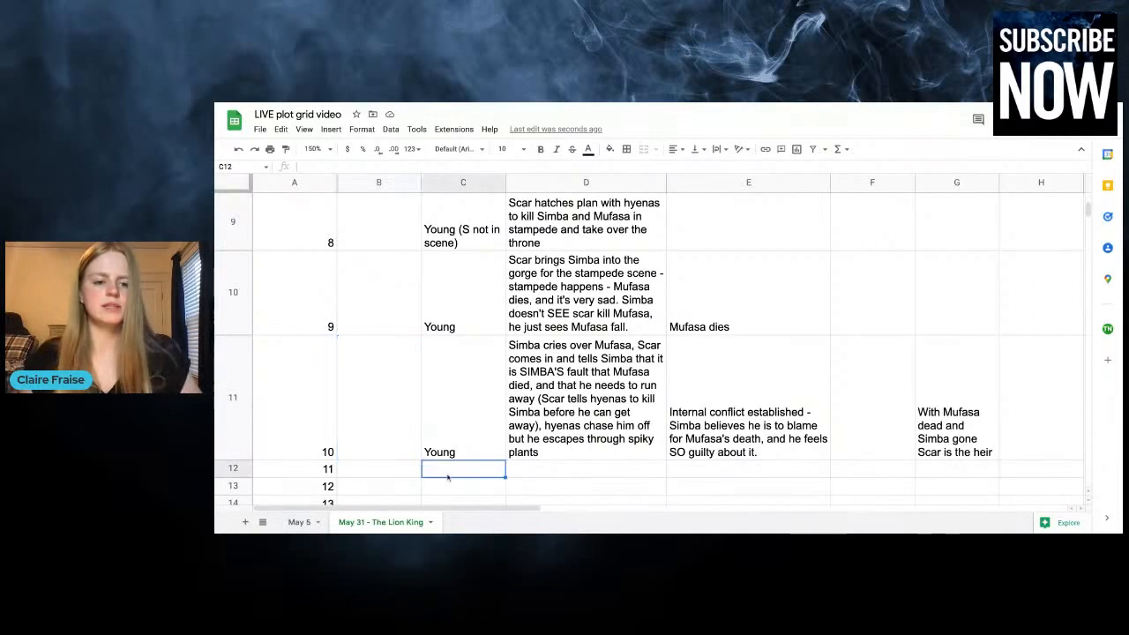
text(Young)
key(Tab)
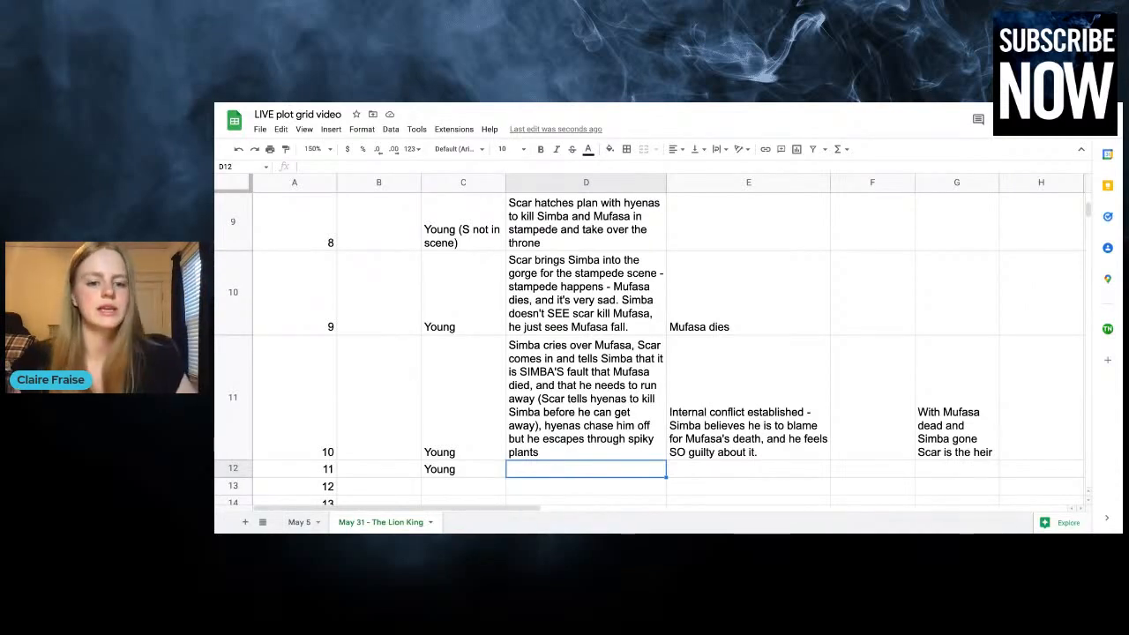
Start chapter 11's plot entry with "Scar takes over the throne, gives hyenas full reign of pride lands,"
scroll(563, 455, down, 1)
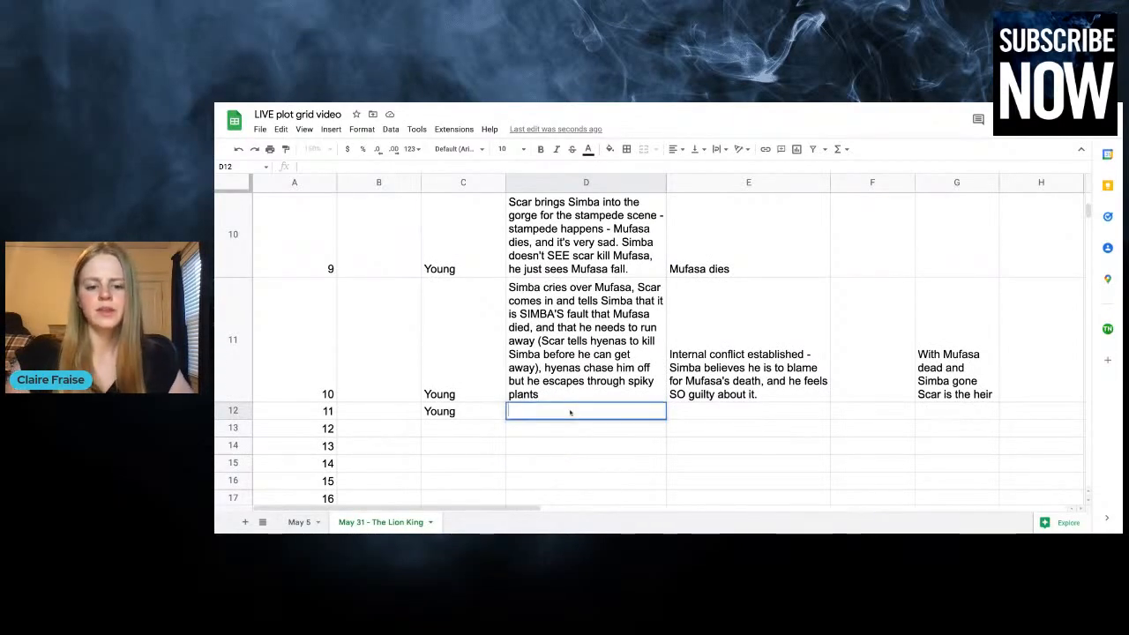
text(Scar takes over the throne, )
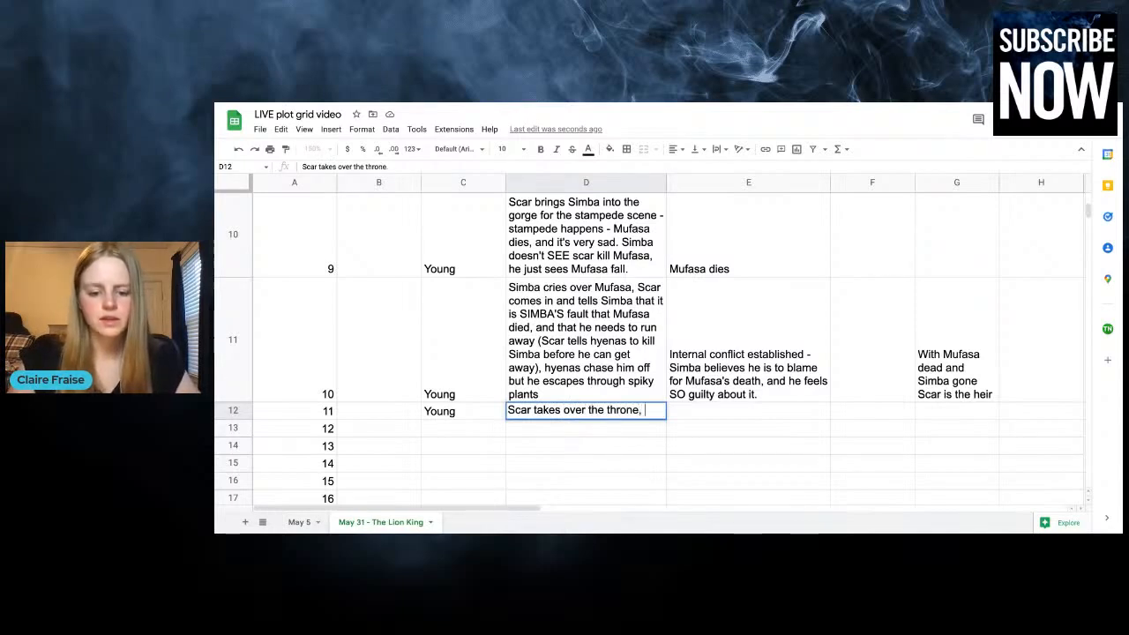
text(gives hyenas fu)
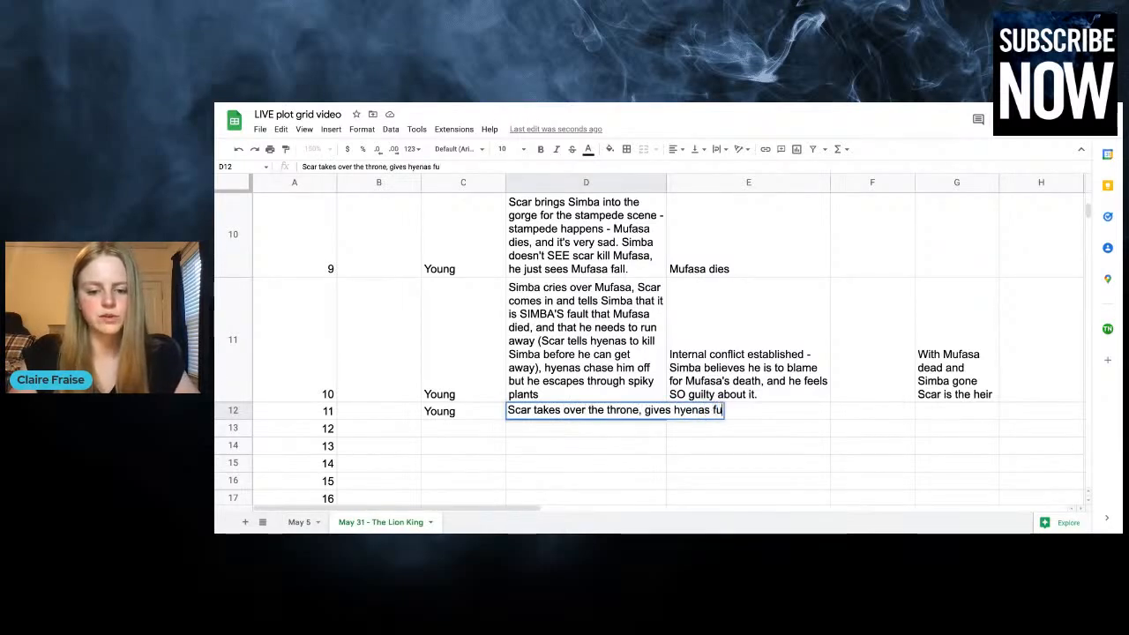
text(ll reign of pride l)
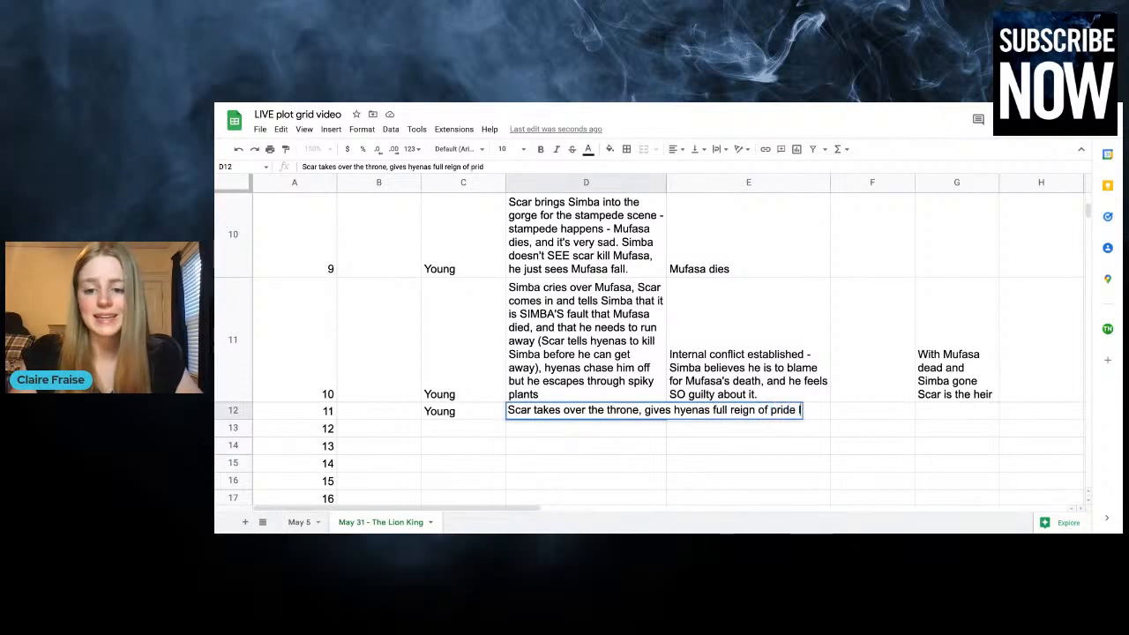
text(ands, rafi)
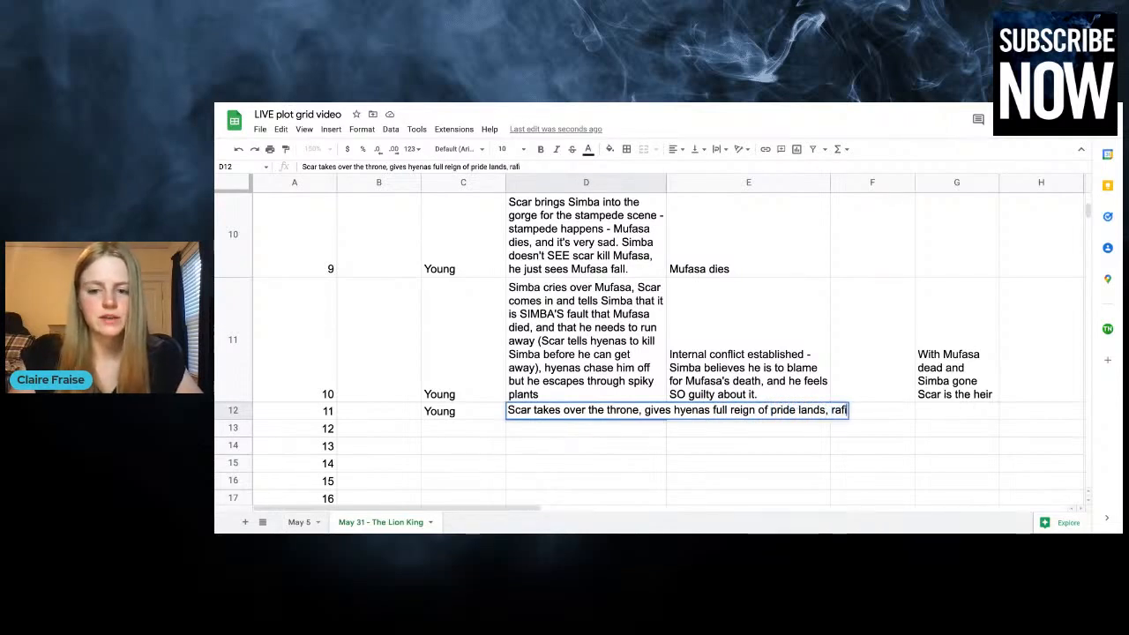
text(ki mor)
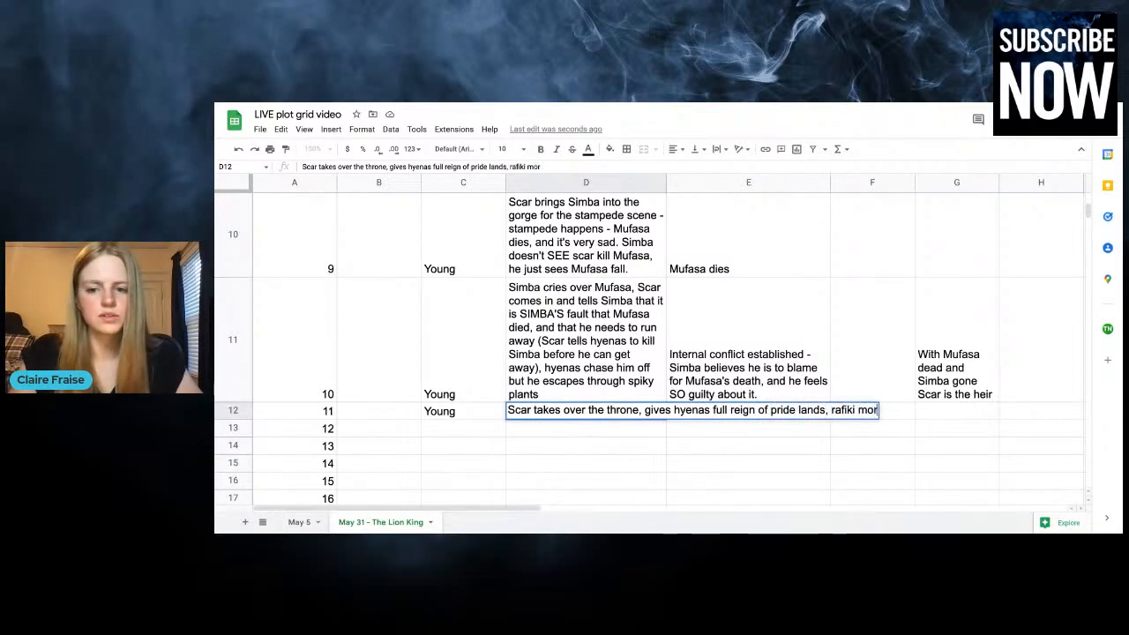
key(BackSpace)
text(urns simba)
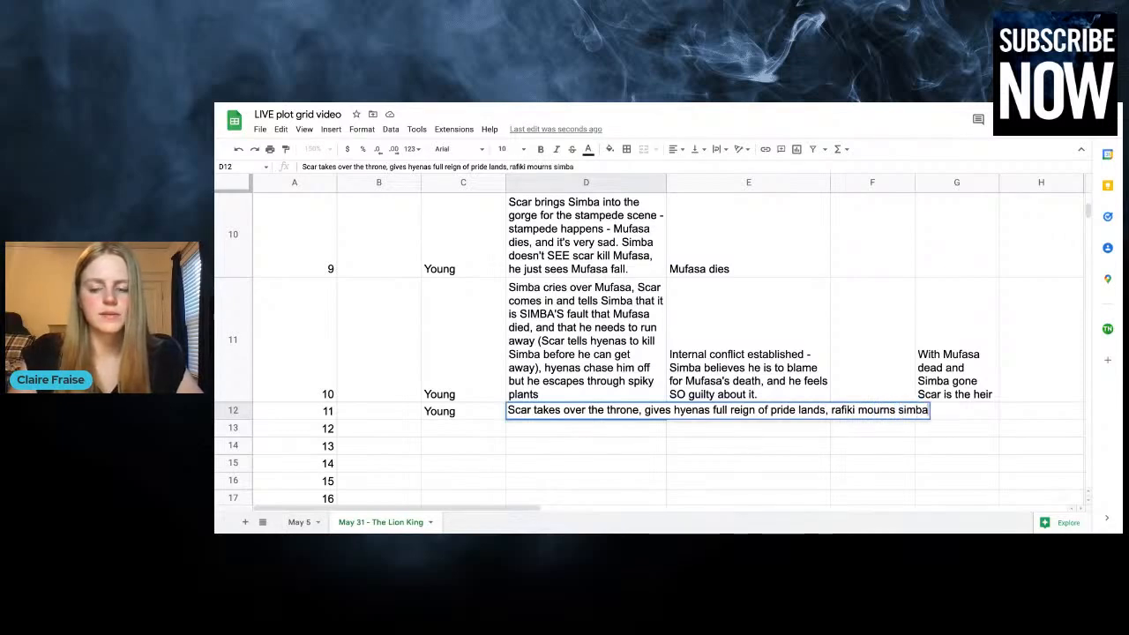
text( and mufasa's)
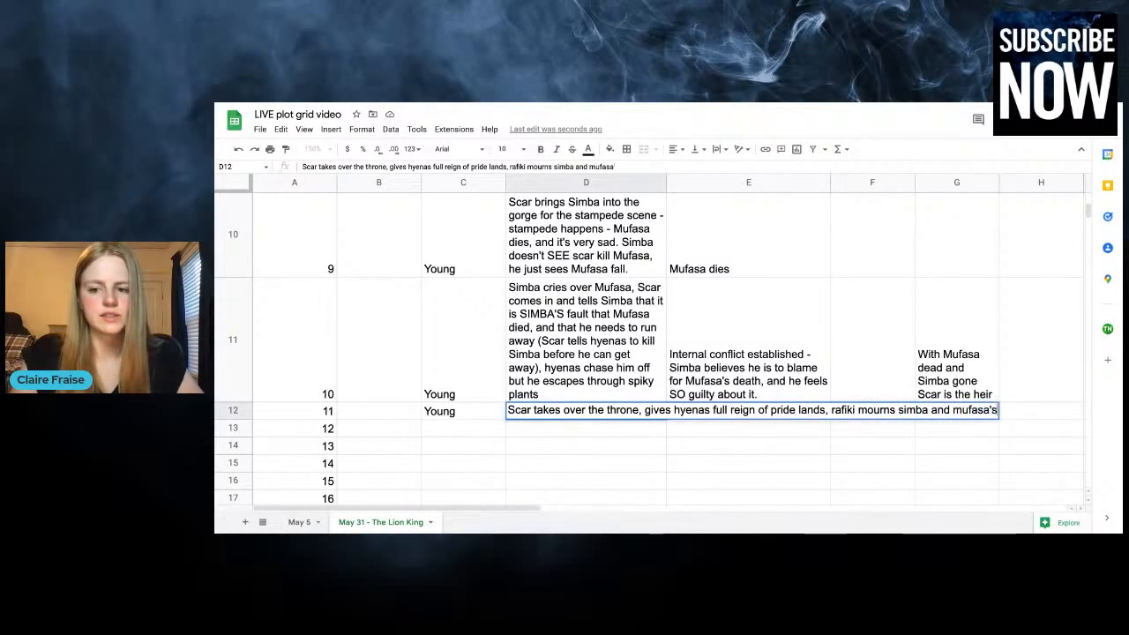
text( death, the lion)
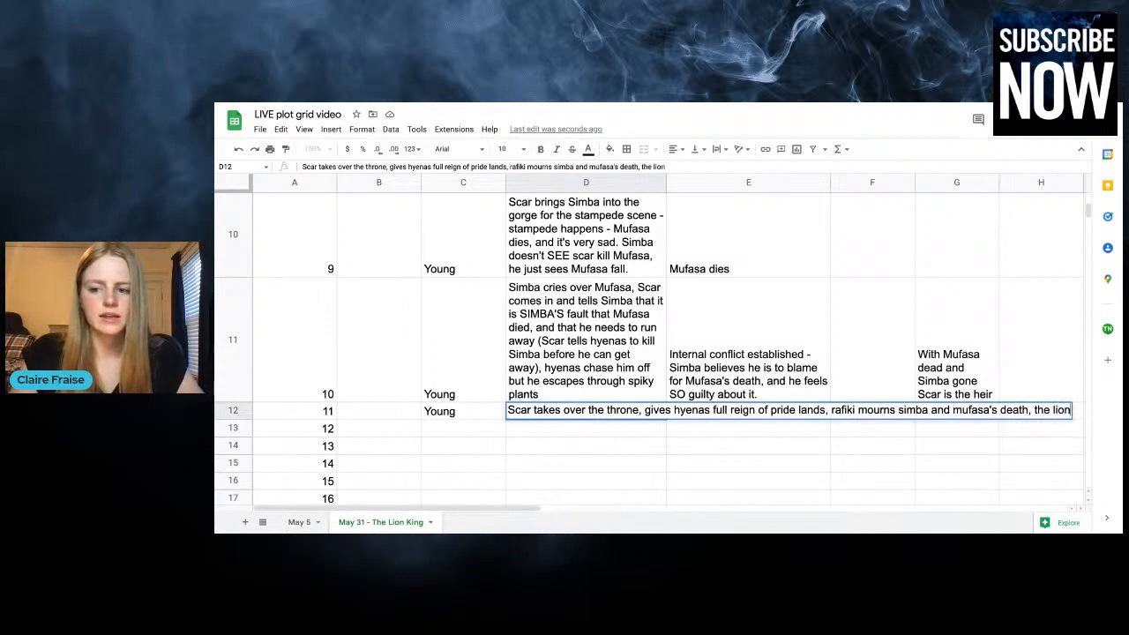
text(esses)
Finish chapter 11's plot entry with "rafiki mourns simba and mufasa's death, the lionesses are really sad, this is sad."
text(really)
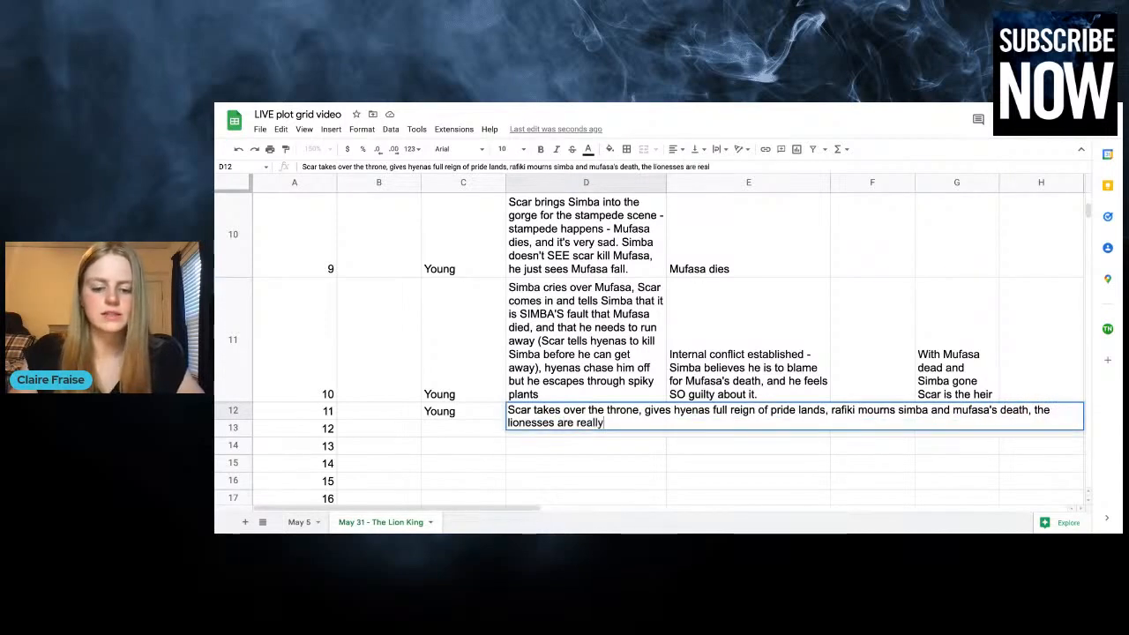
text( sad,)
text( this is sad.)
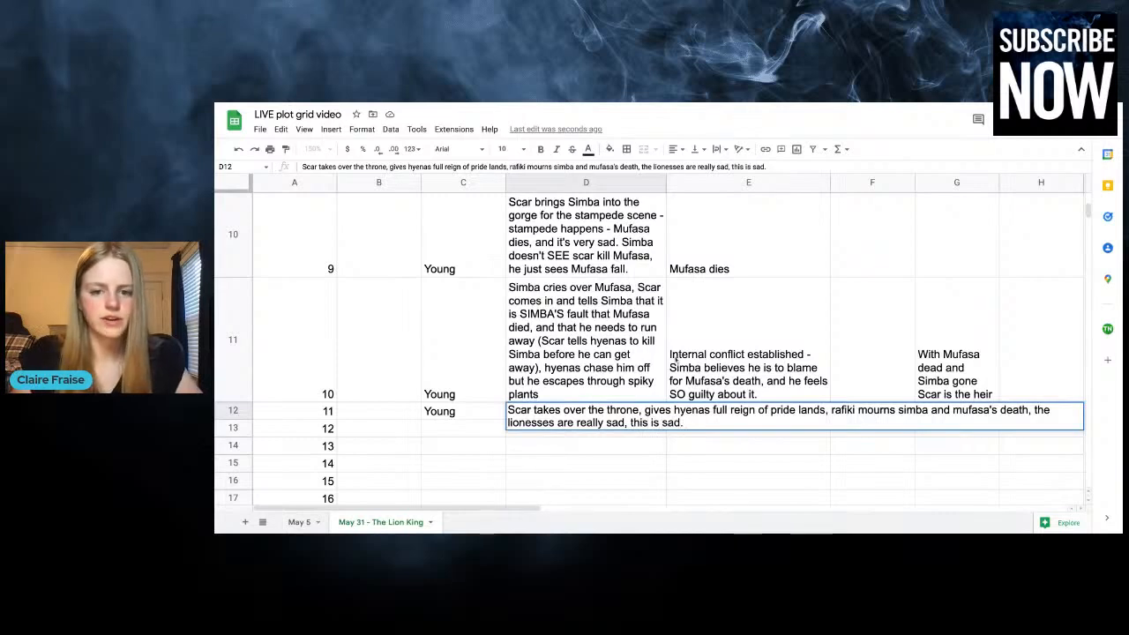
click(726, 287)
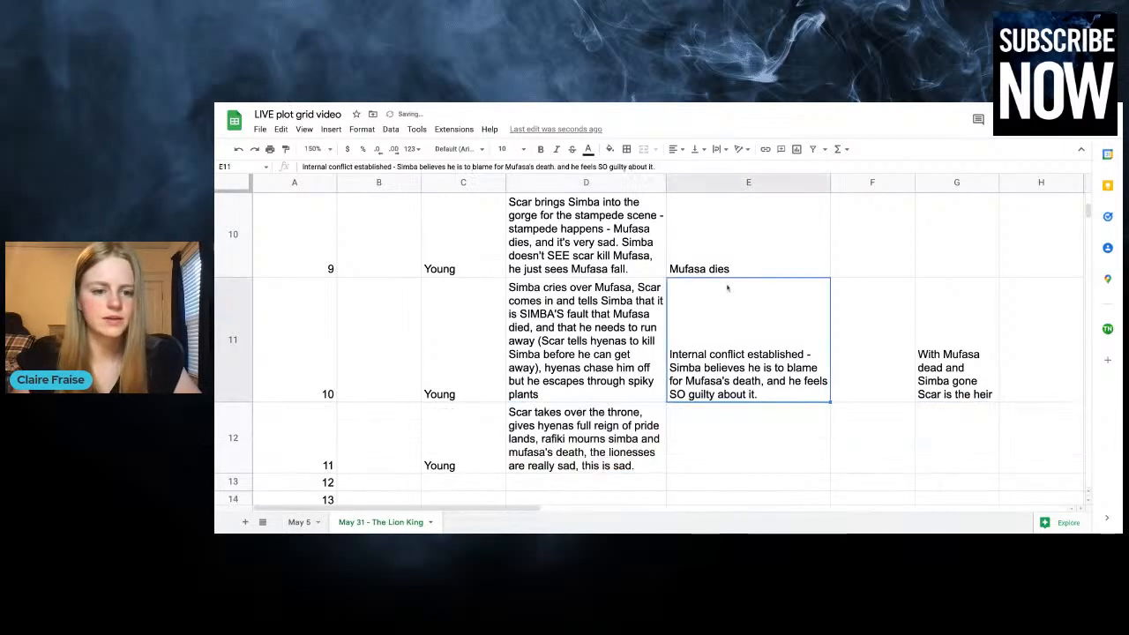
Extend chapter 11's time entry to read "Young (S not in scene)"
key(Down)
key(Left)
key(Left)
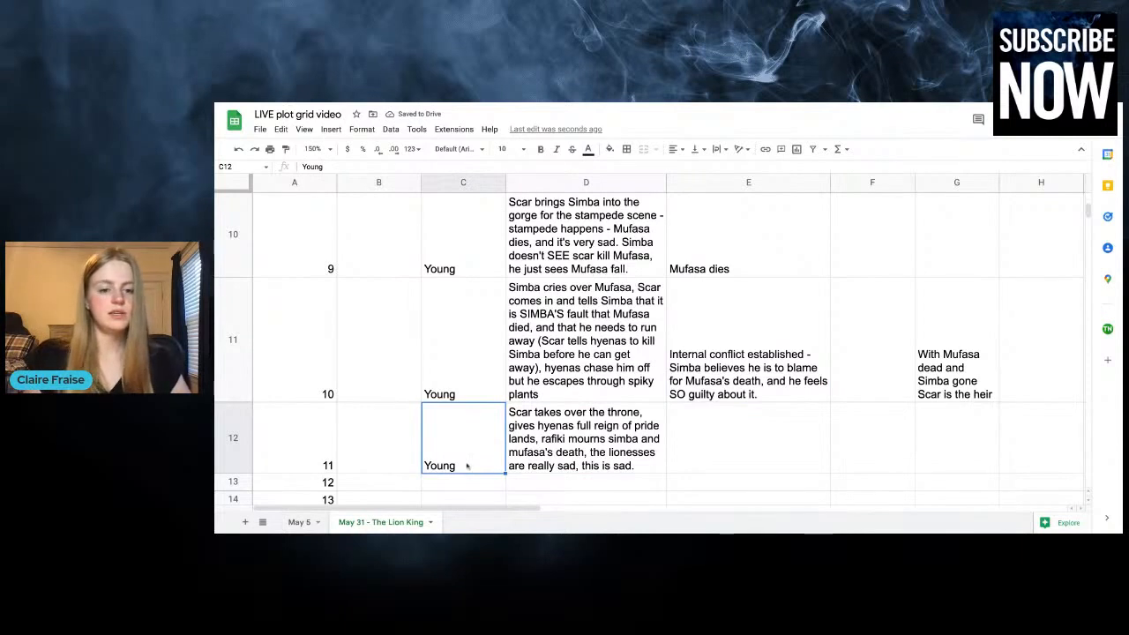
double_click(468, 467)
text((S not in scene))
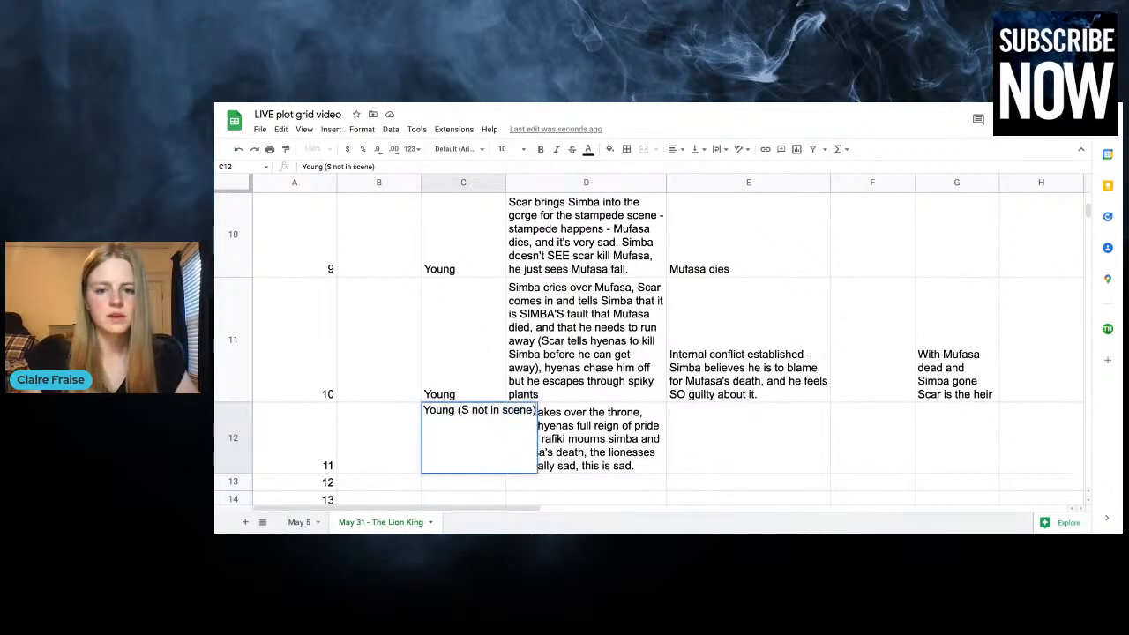
click(742, 456)
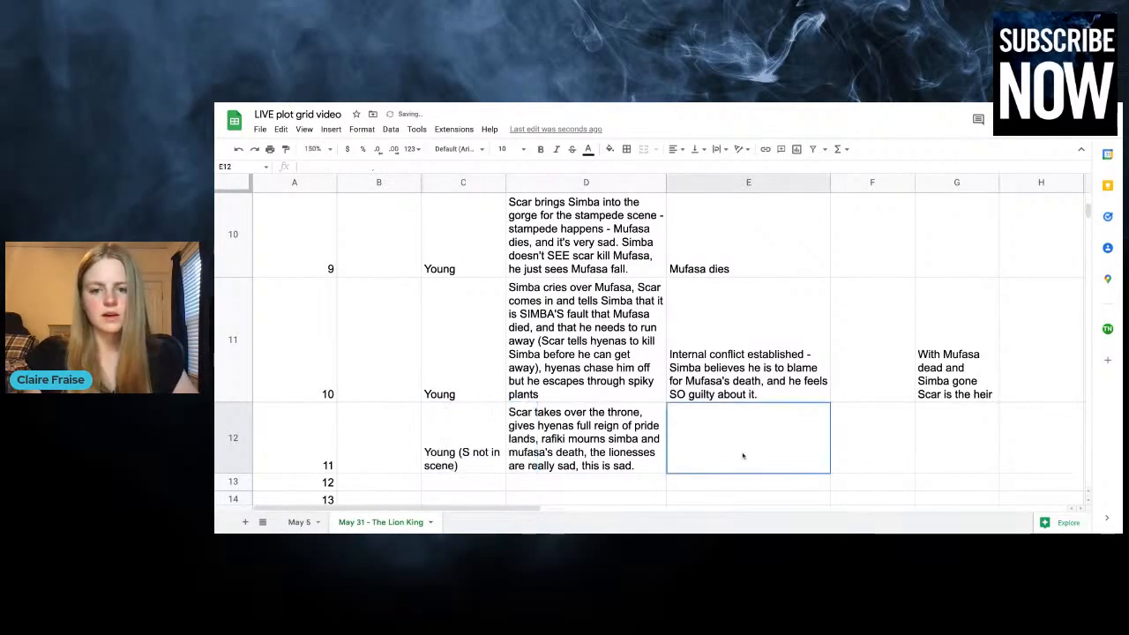
Start chapter 11's entry for Scar's reign over Pride Rock with "Scar officially takes over pride rock and gives hyenas full"
click(973, 459)
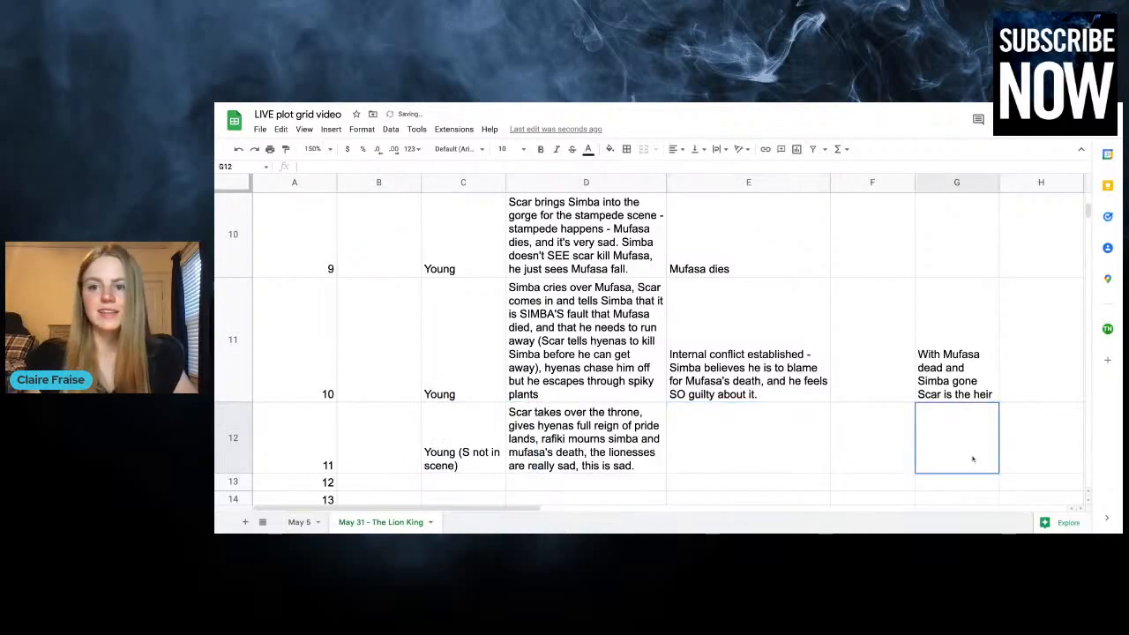
scroll(973, 458, up, 10)
scroll(973, 459, down, 5)
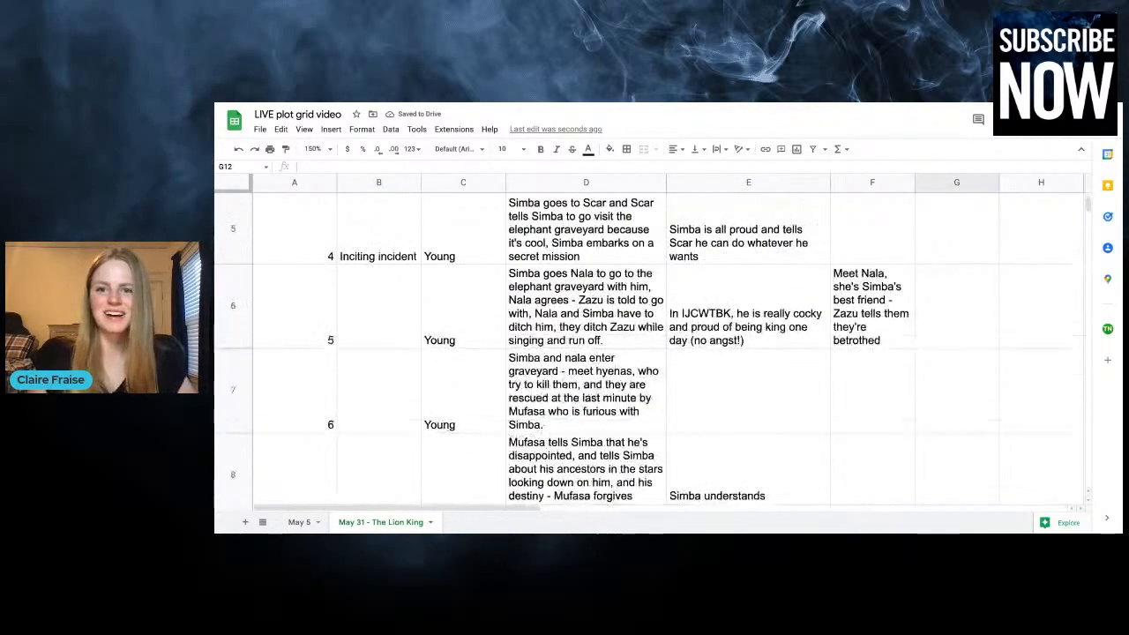
scroll(649, 344, down, 6)
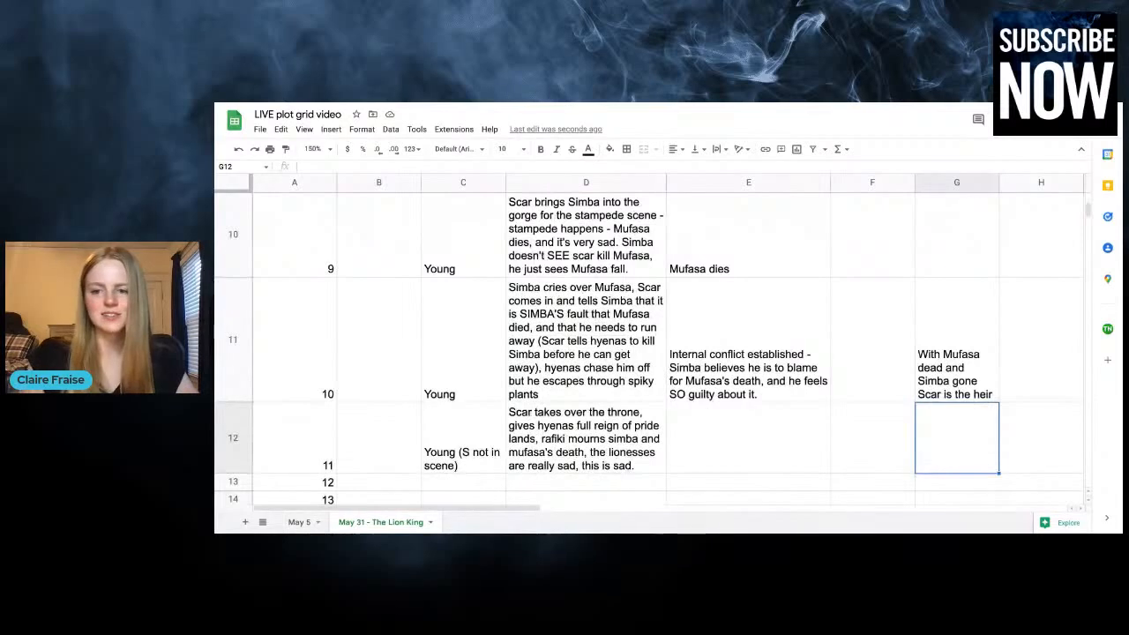
scroll(648, 344, down, 1)
text(Scar offi)
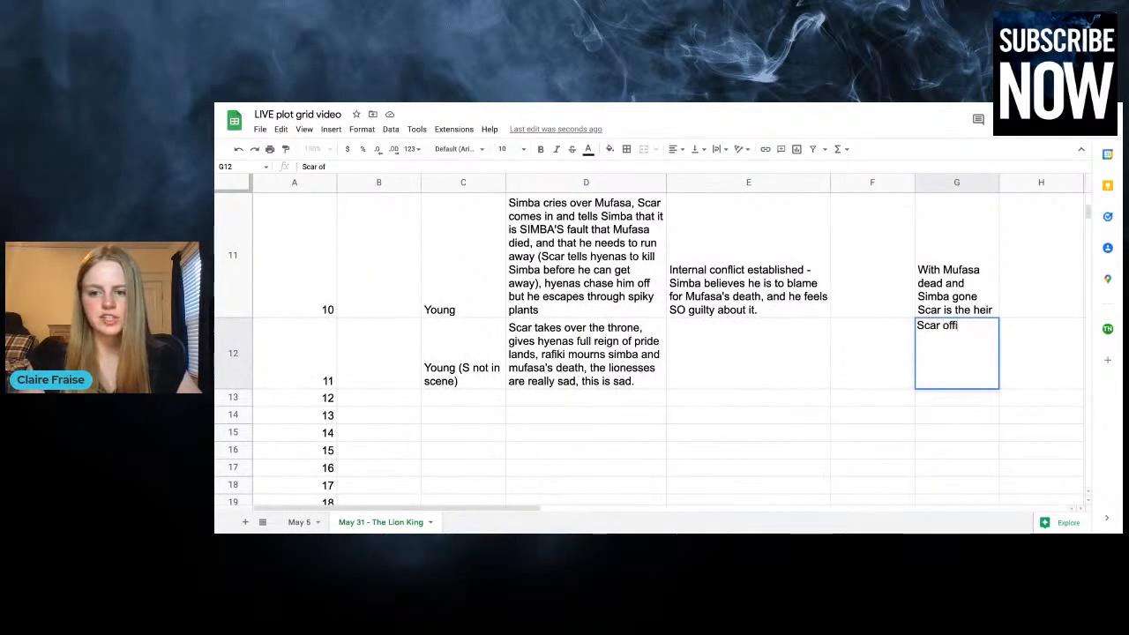
text(cially takes over p)
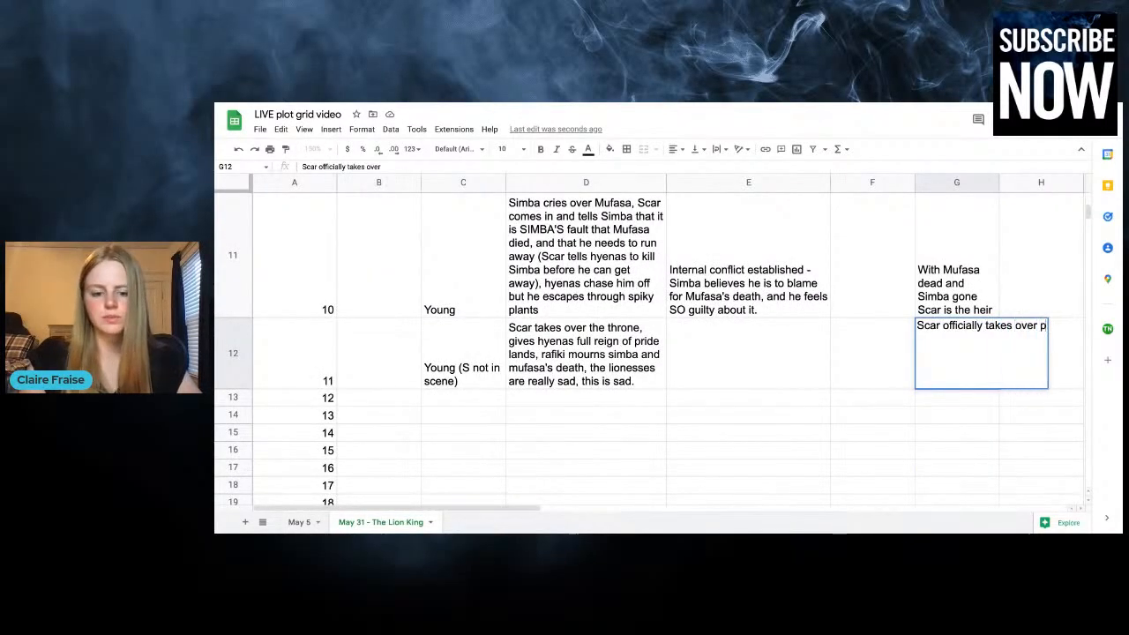
text(ride rock and gives )
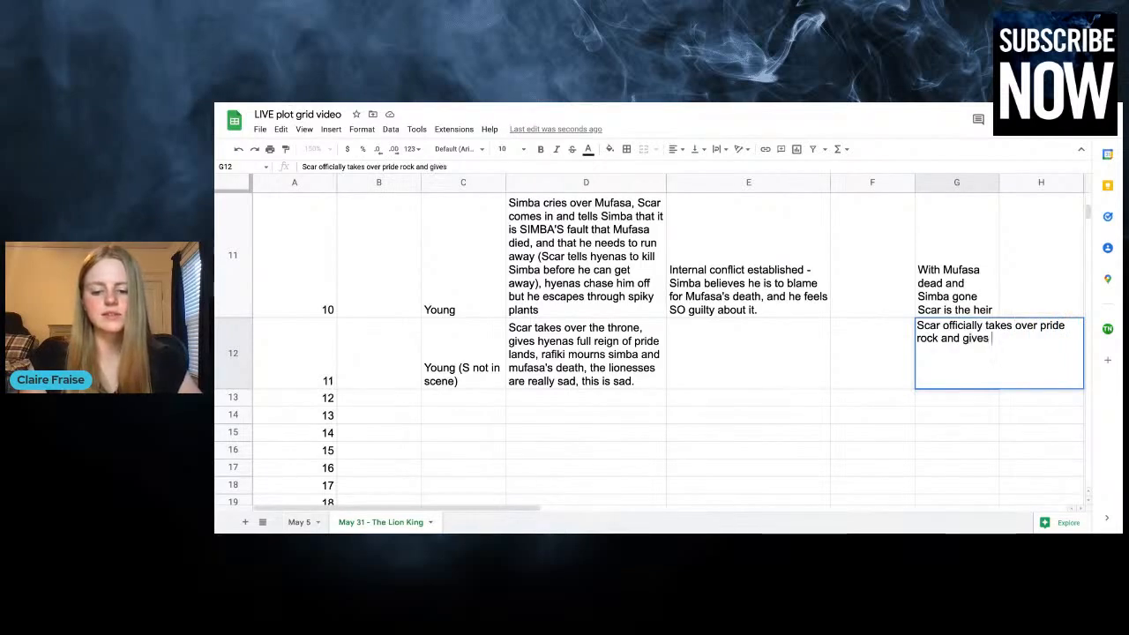
text(hyenas full reg)
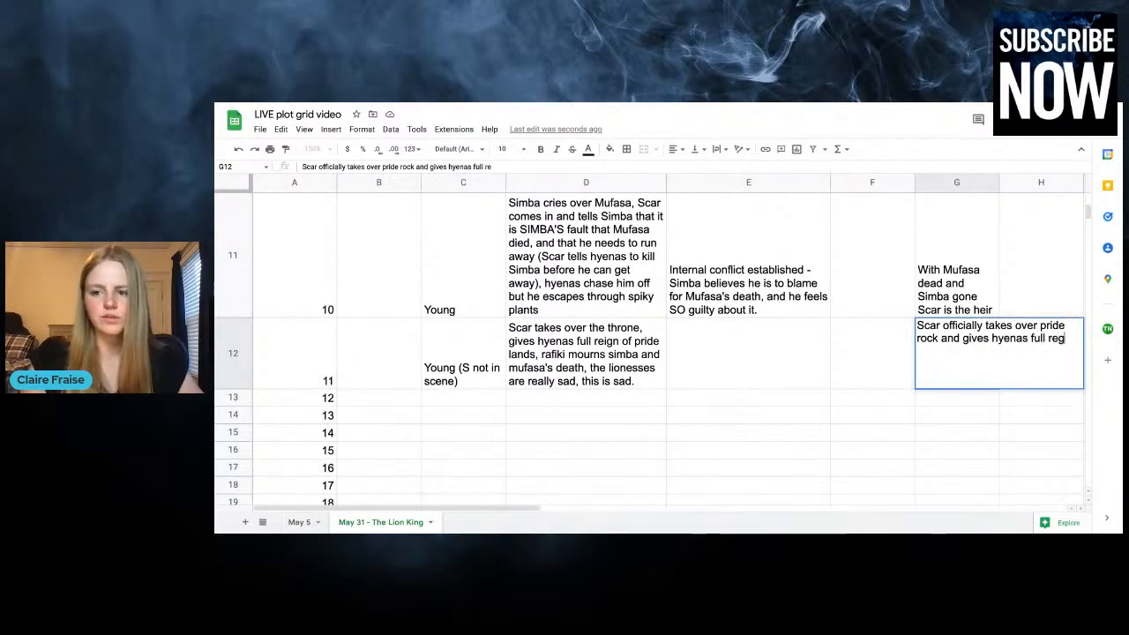
text(in!)
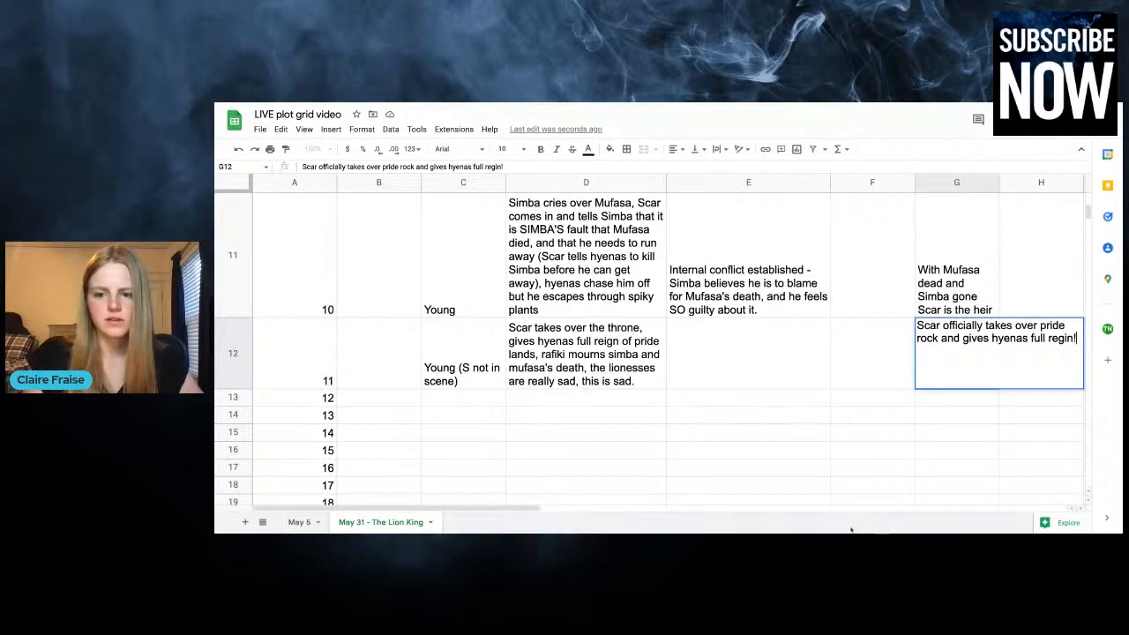
Replace the last word of chapter 11's Scar's reign entry with "ability to hunt!"
key(BackSpace)
key(BackSpace)
key(BackSpace)
key(BackSpace)
key(BackSpace)
text(ab)
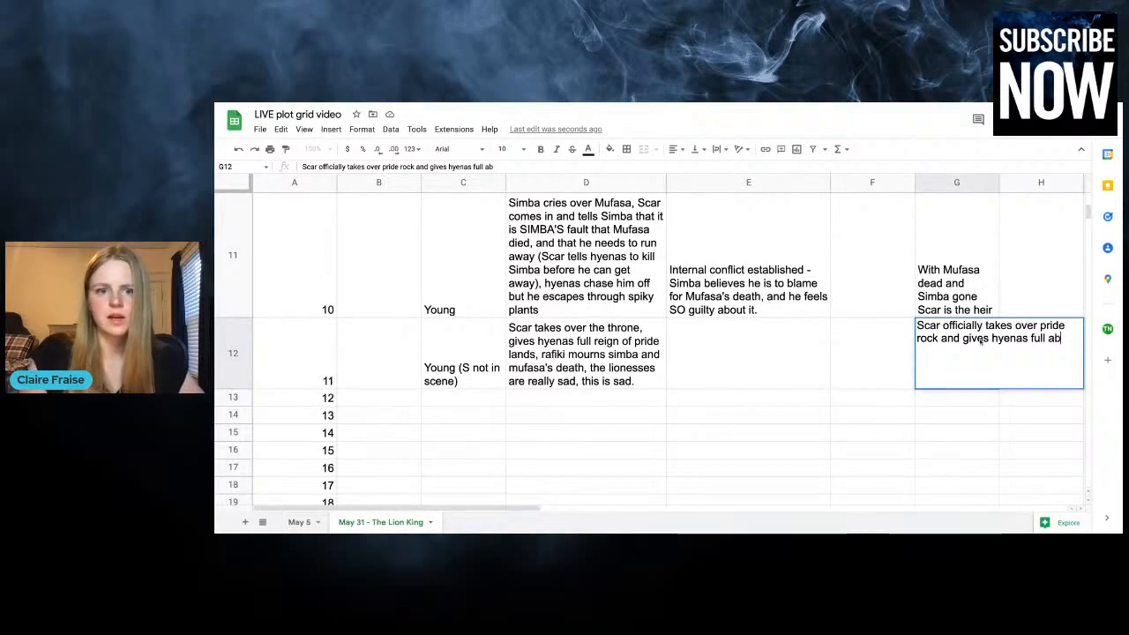
text(oility to hunt!)
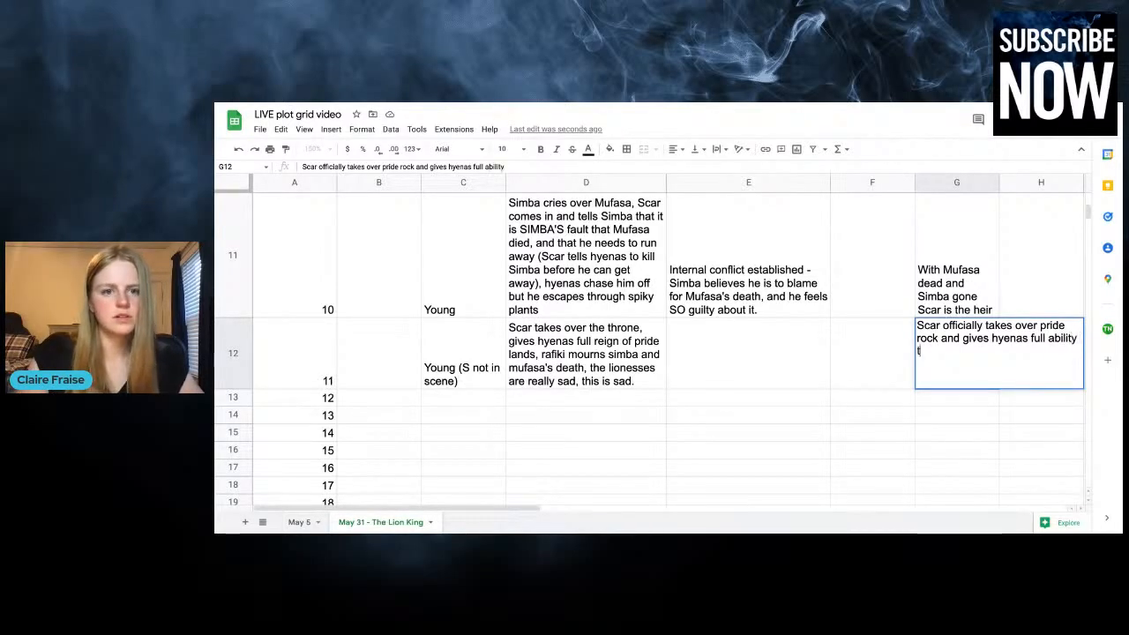
click(767, 345)
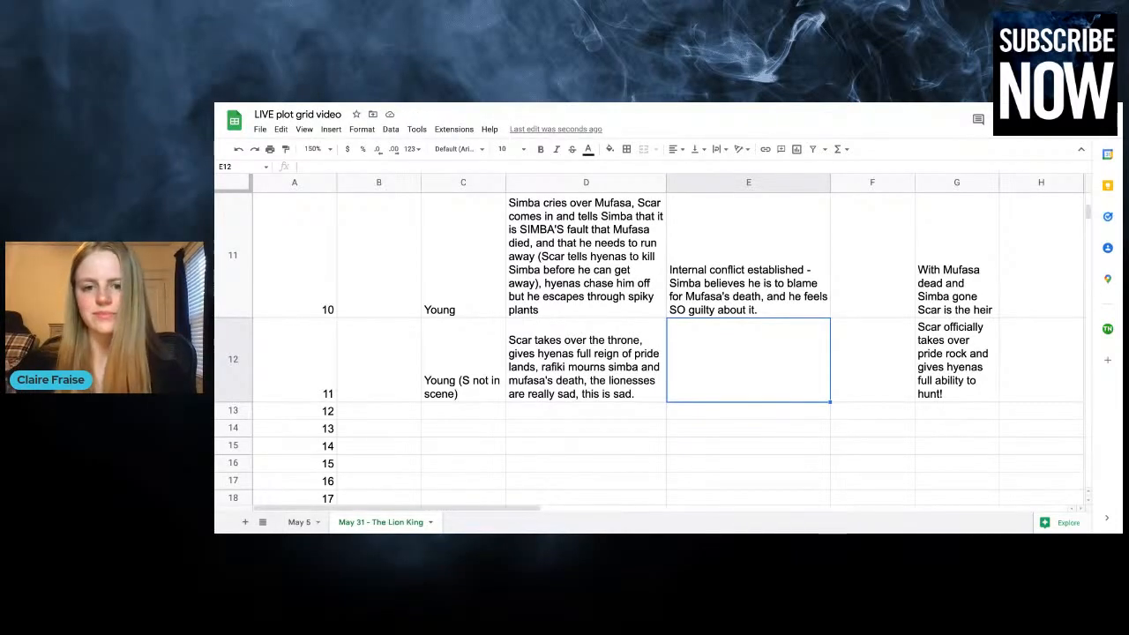
Enter "Nala being sad over Simba's death" as chapter 11's Simba and Nala romance entry
click(868, 369)
scroll(866, 371, up, 10)
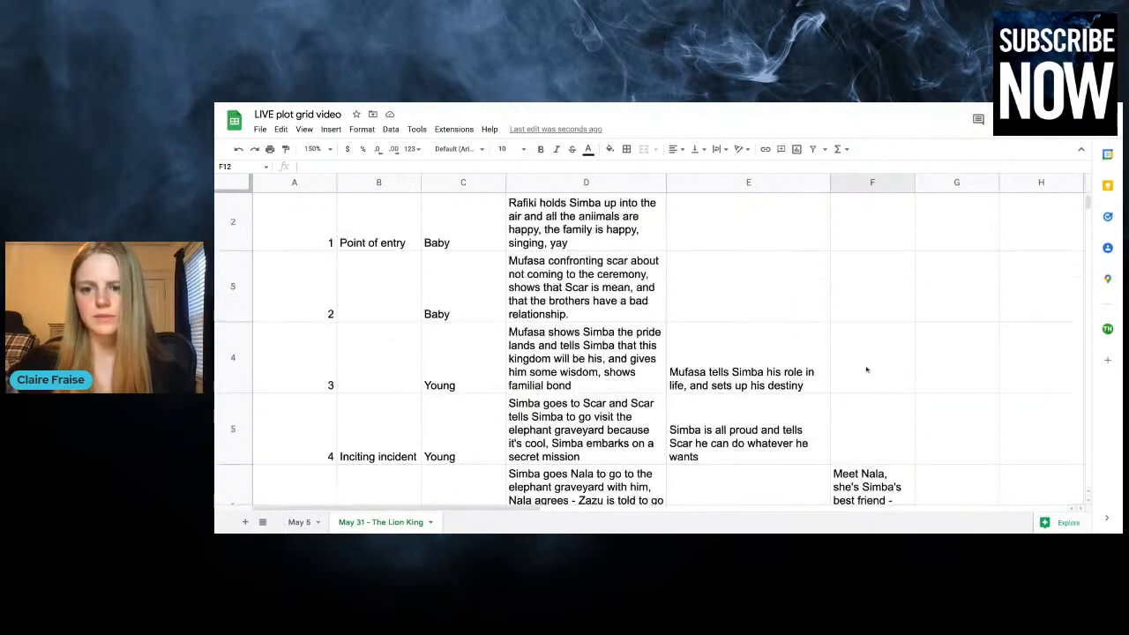
scroll(867, 371, down, 10)
text(Nala )
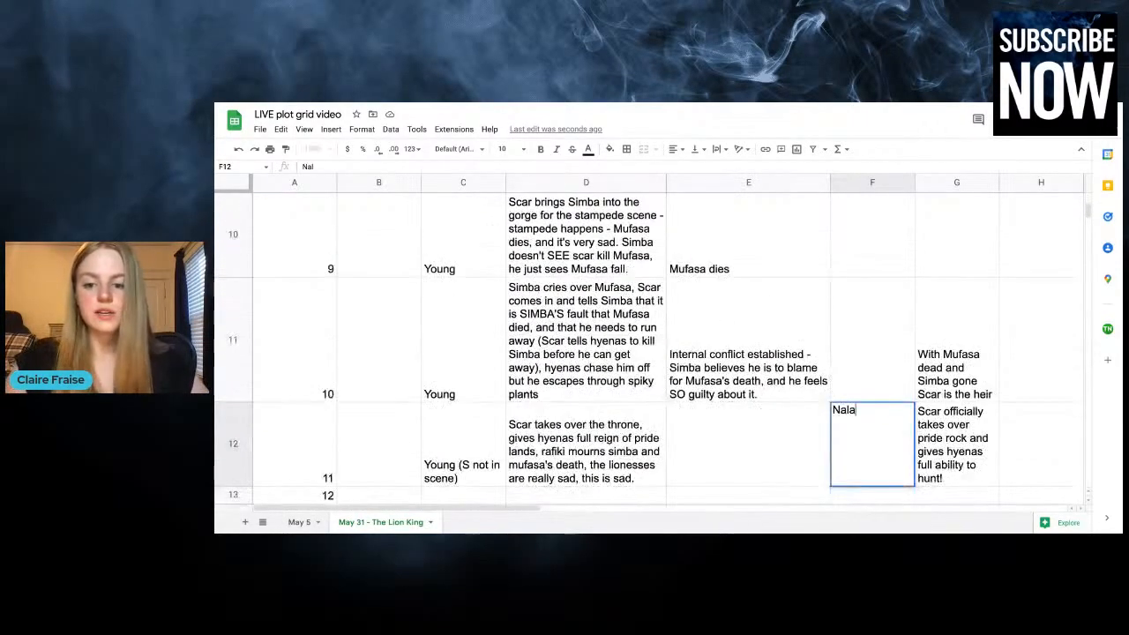
text(being sa)
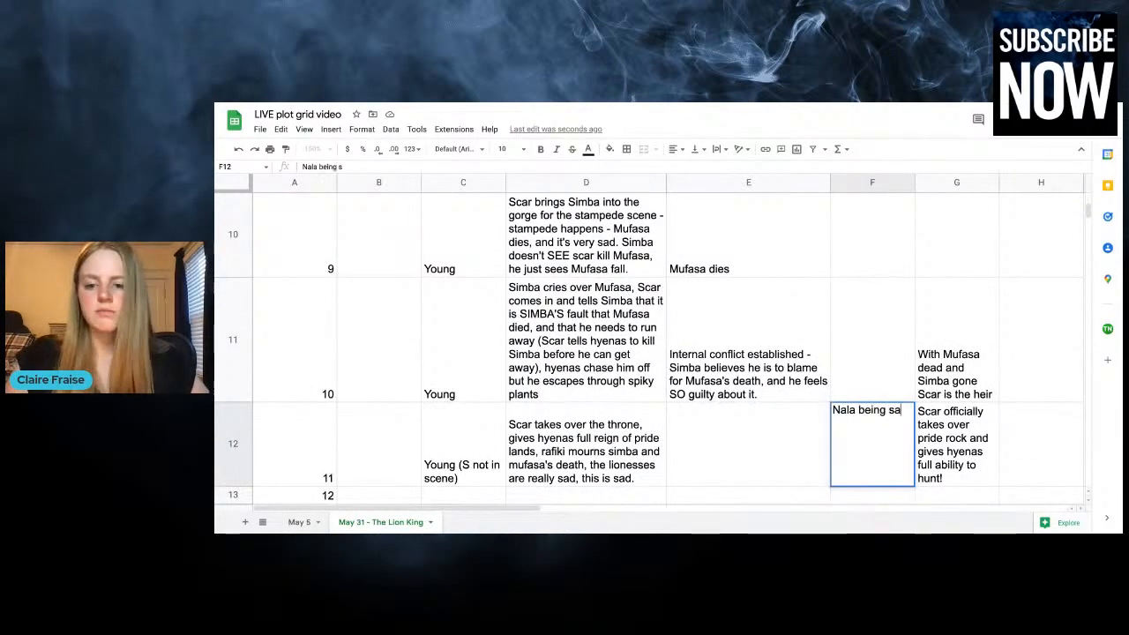
text(d over S)
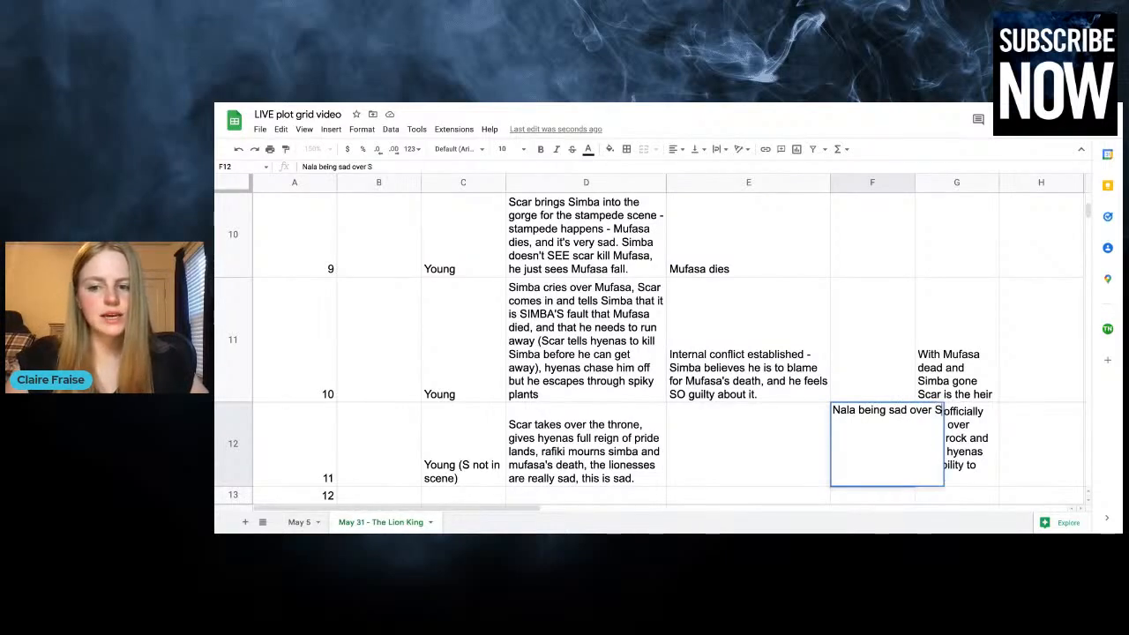
text(imba's death)
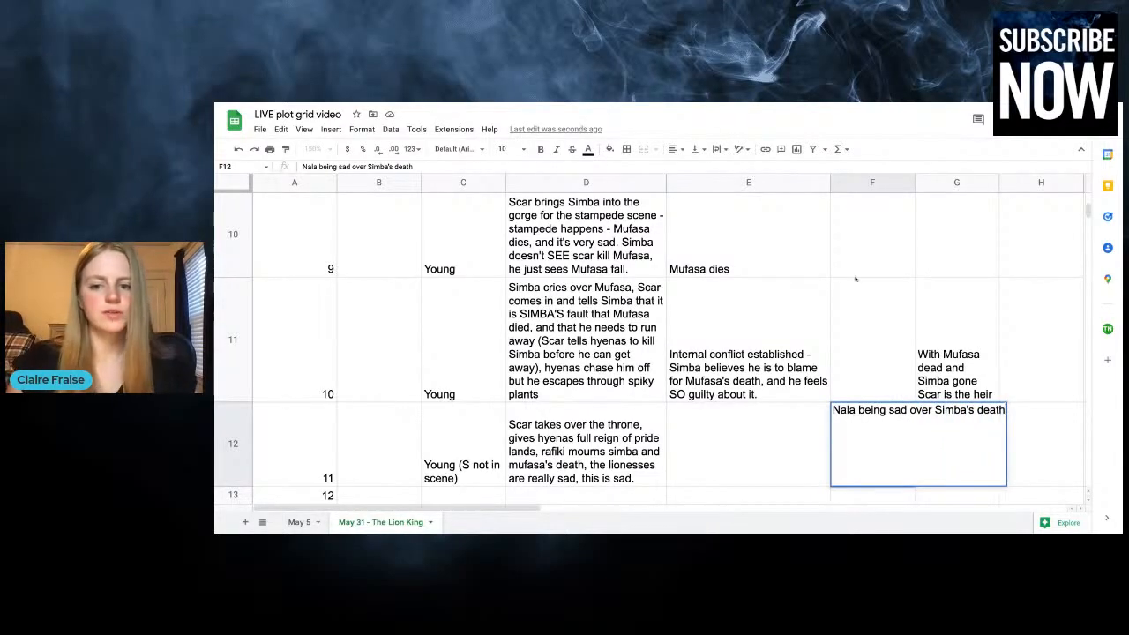
click(855, 274)
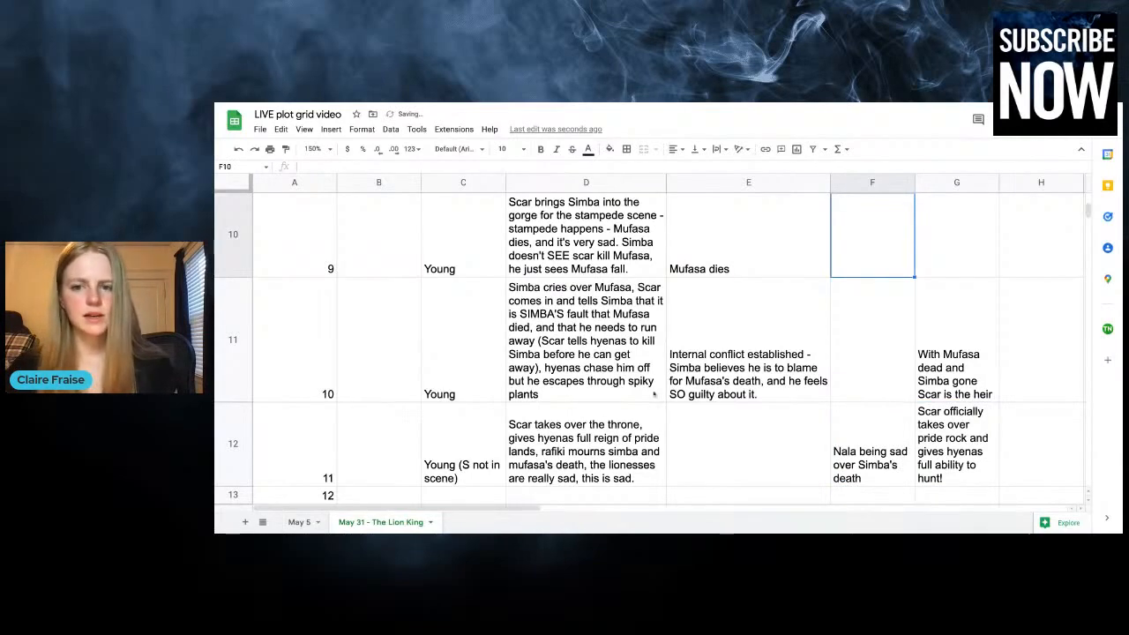
Enter "Midpoint" as the plot point for chapter 11
scroll(655, 394, up, 10)
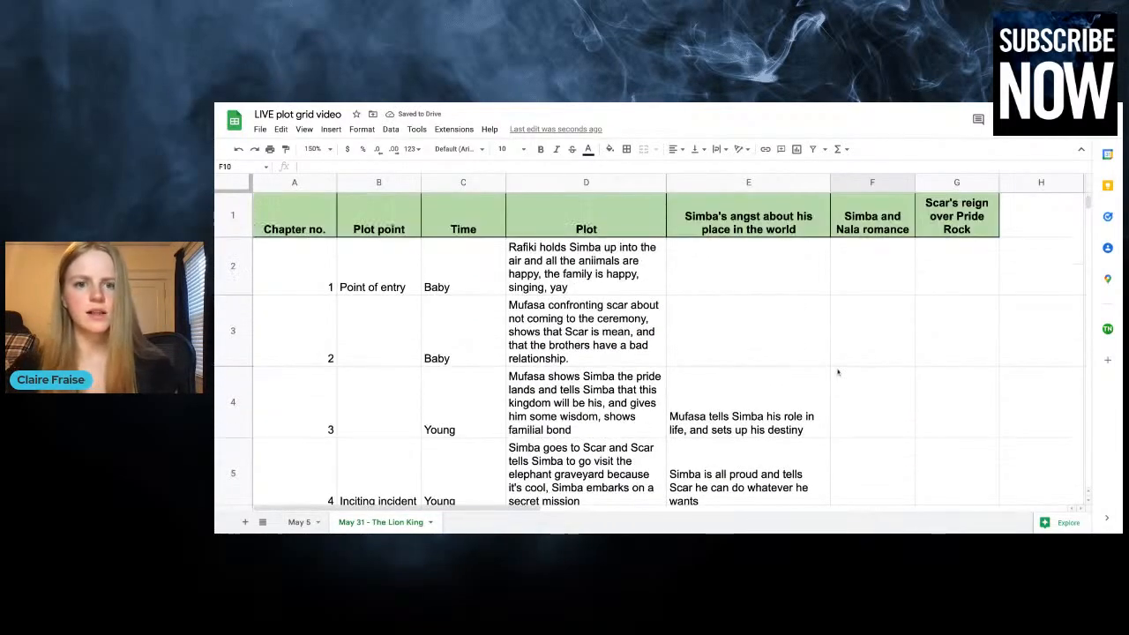
scroll(838, 372, down, 3)
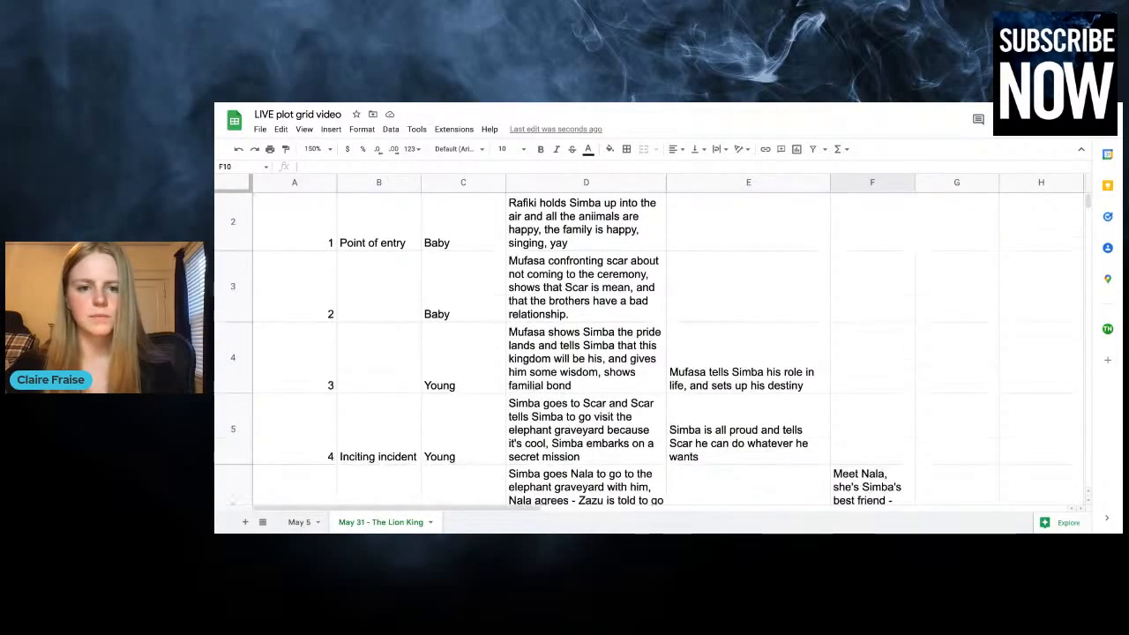
scroll(654, 352, down, 8)
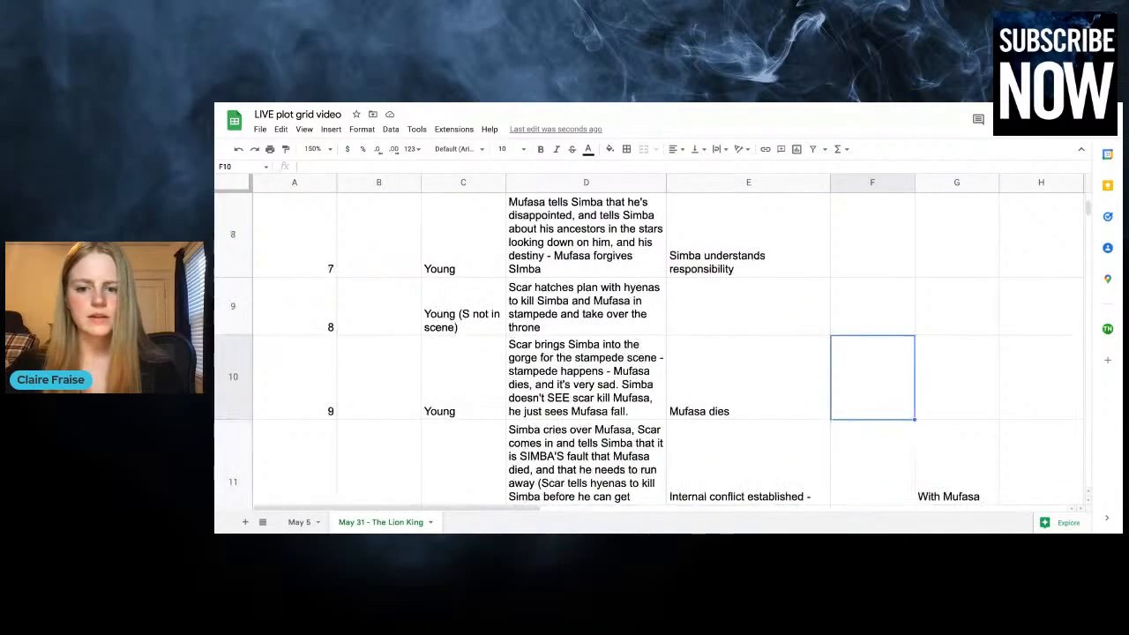
scroll(655, 353, down, 2)
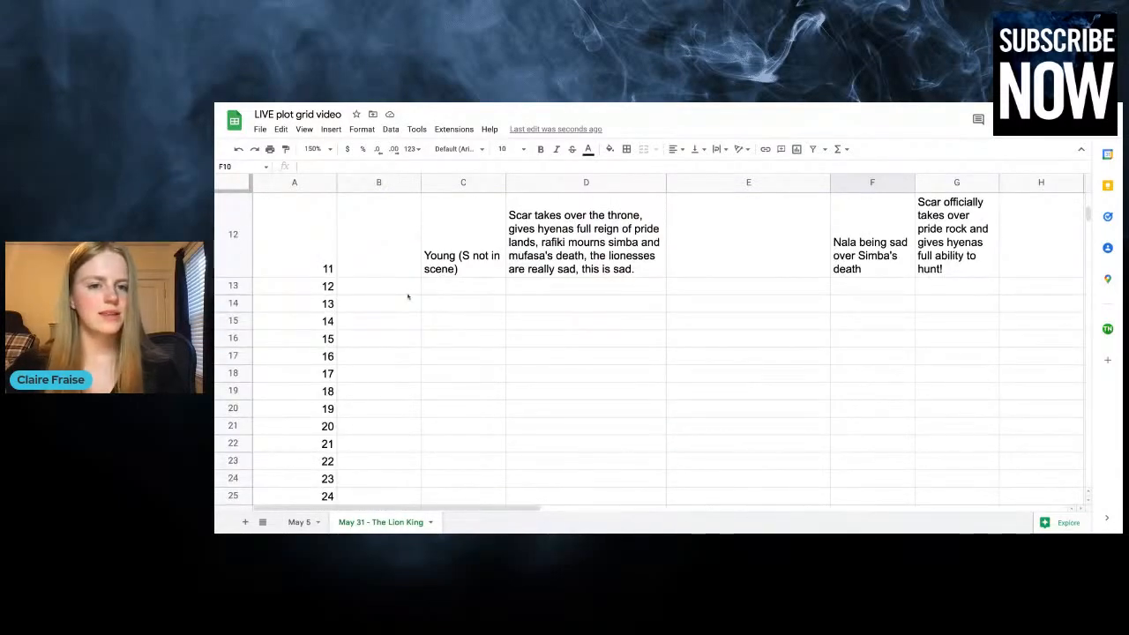
click(361, 255)
text(Midpoint)
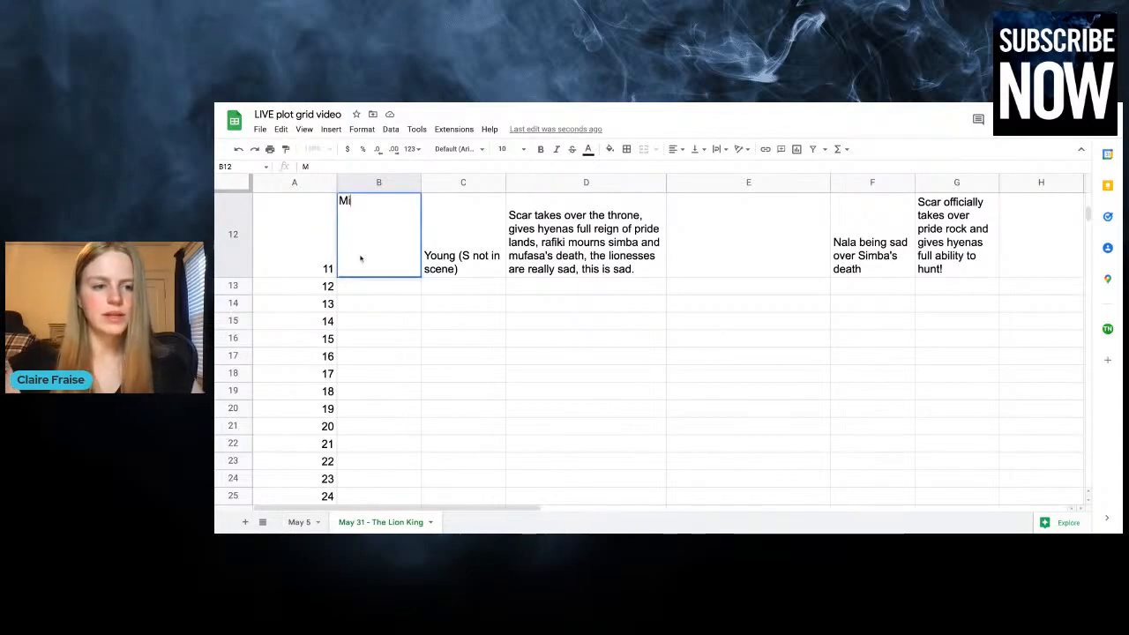
click(479, 295)
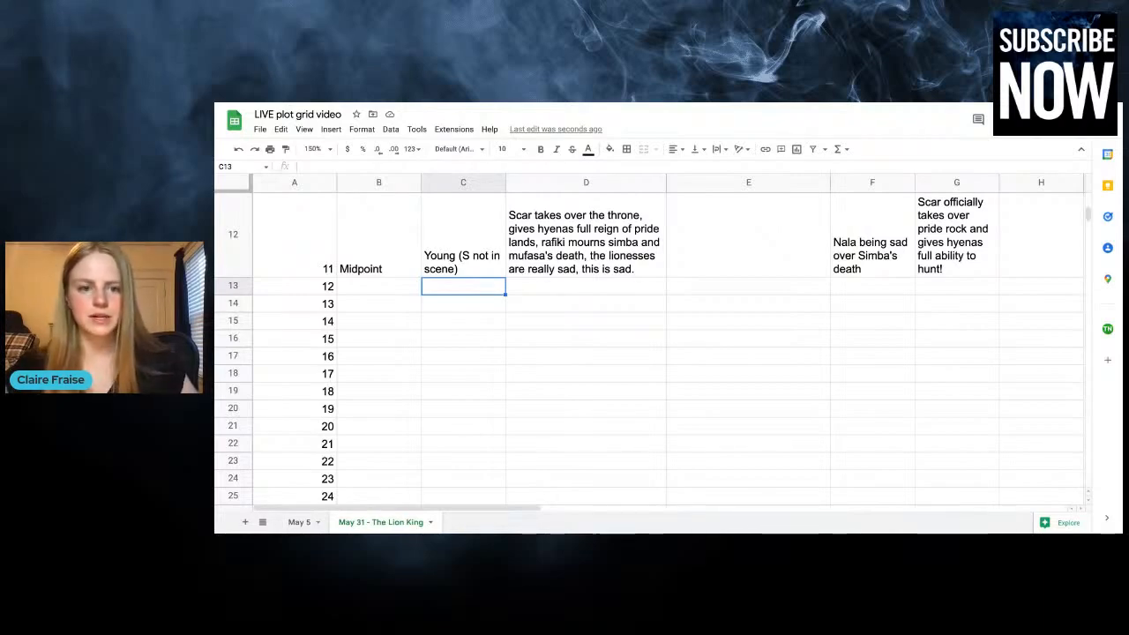
Start chapter 12's plot entry with "Simba is unconscious in the desert"
click(533, 286)
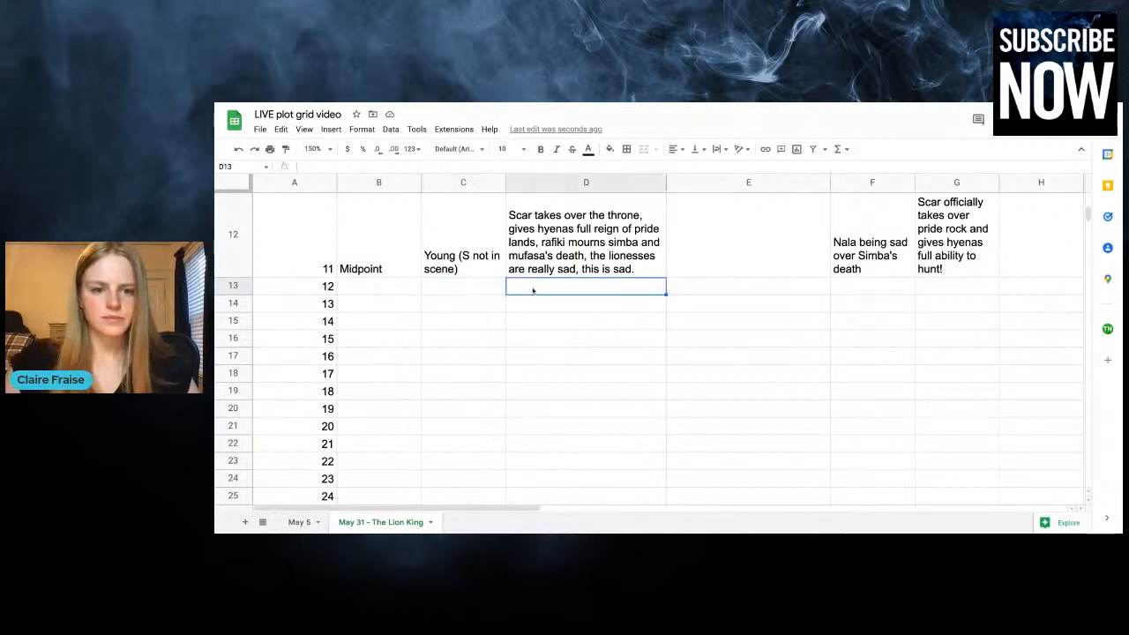
text(Simba is)
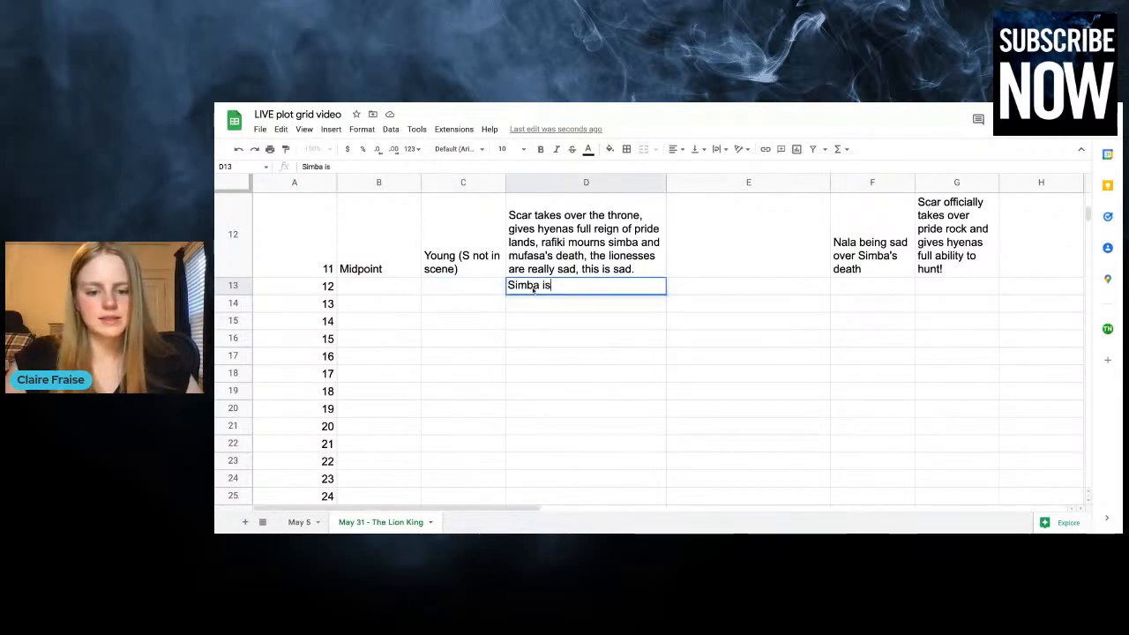
text( unconscious in the desee)
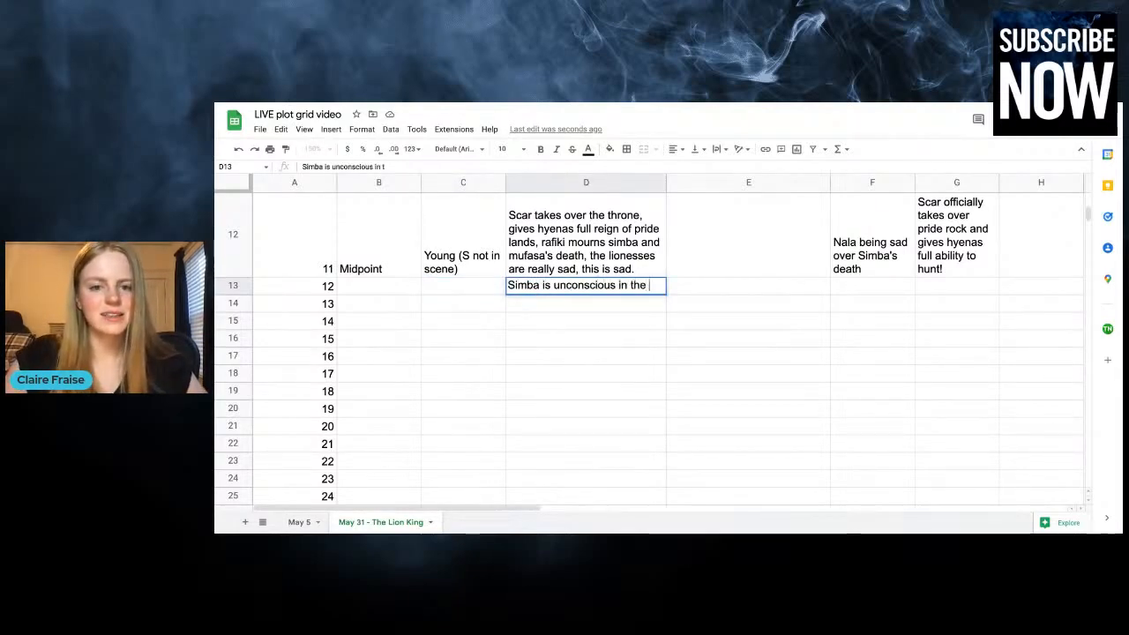
key(BackSpace)
key(BackSpace)
text(ert)
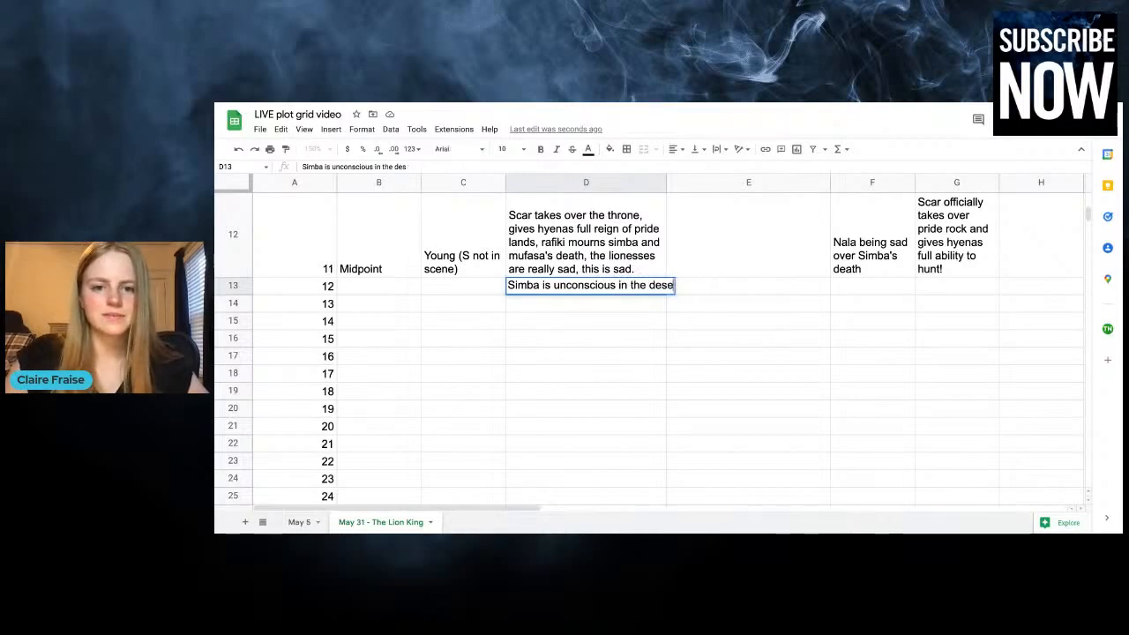
text(, he meets Tim)
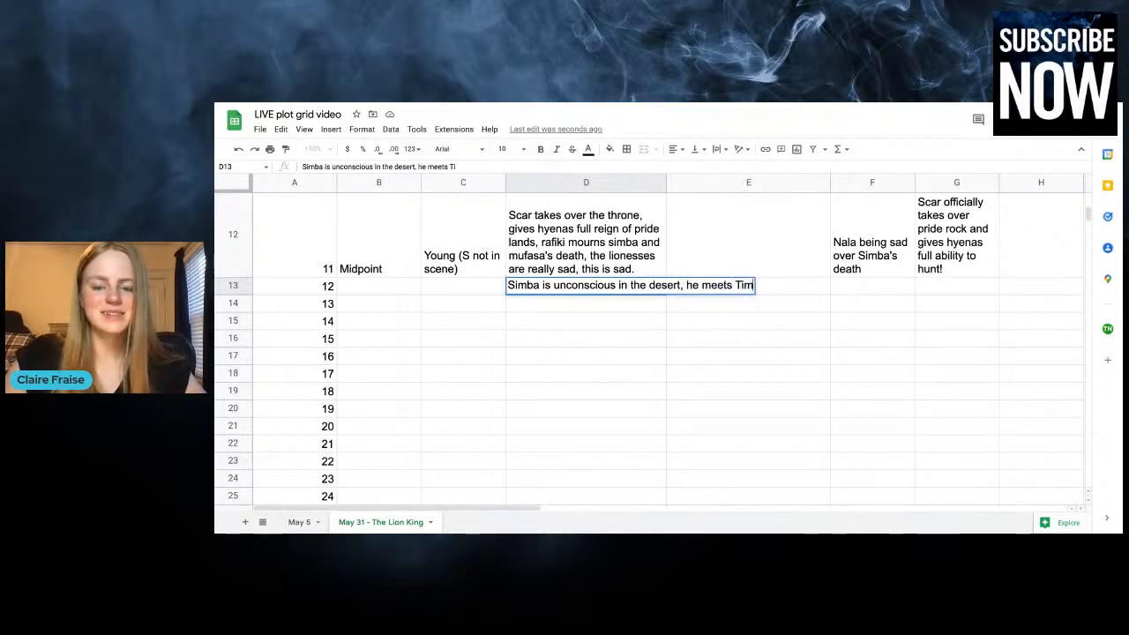
text(on and Pumba)
Continue chapter 12's plot entry with ", he meets Timon and Pumbaa"
key(BackSpace)
key(BackSpace)
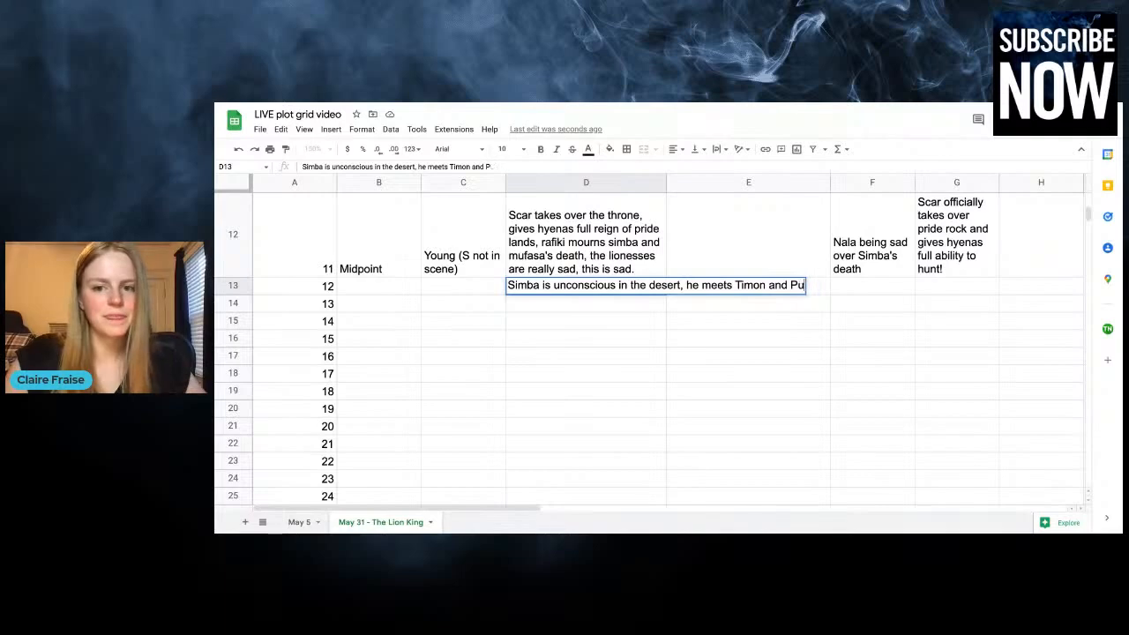
text(mbaa)
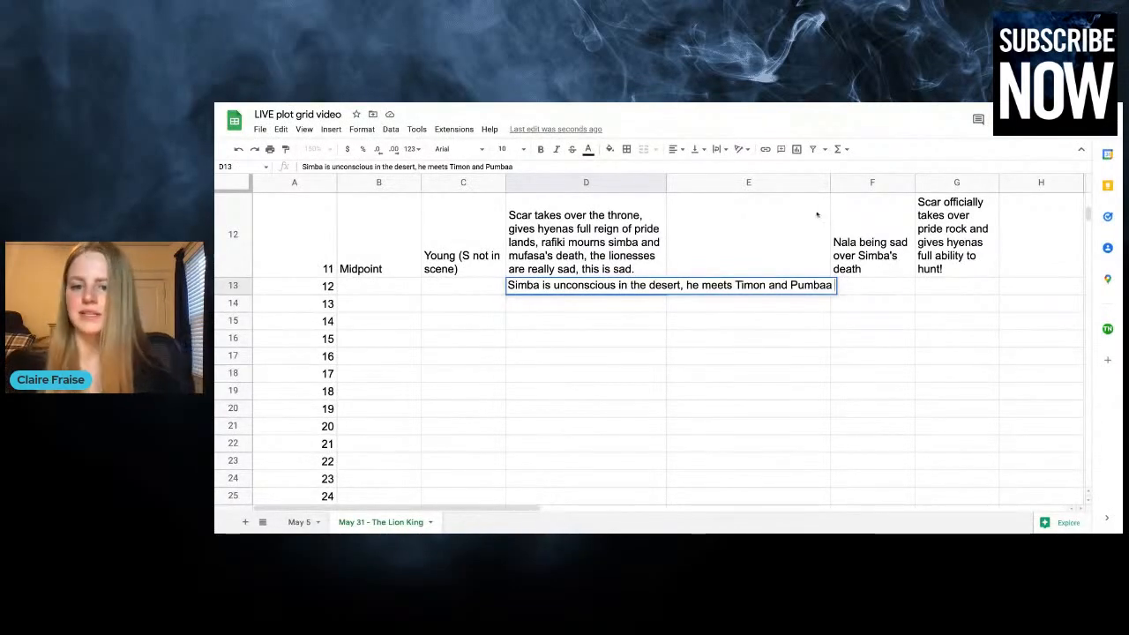
Finish chapter 12's plot entry with ", they take him under their wing and teach him Hakuna Matata "no worries""
text(, they ta)
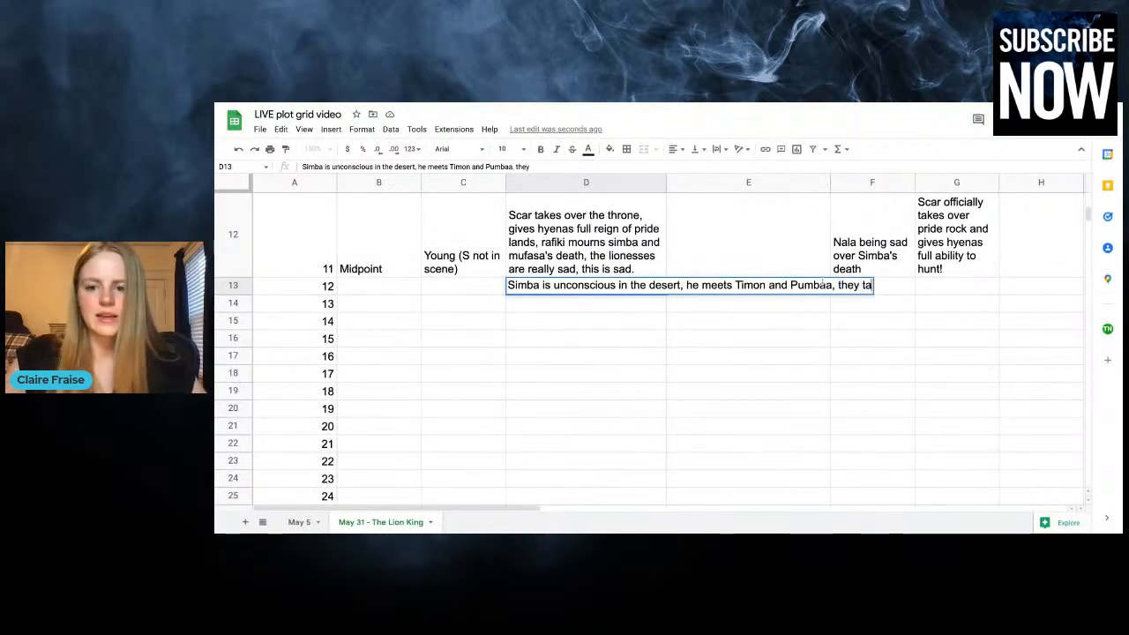
text(ke him under t)
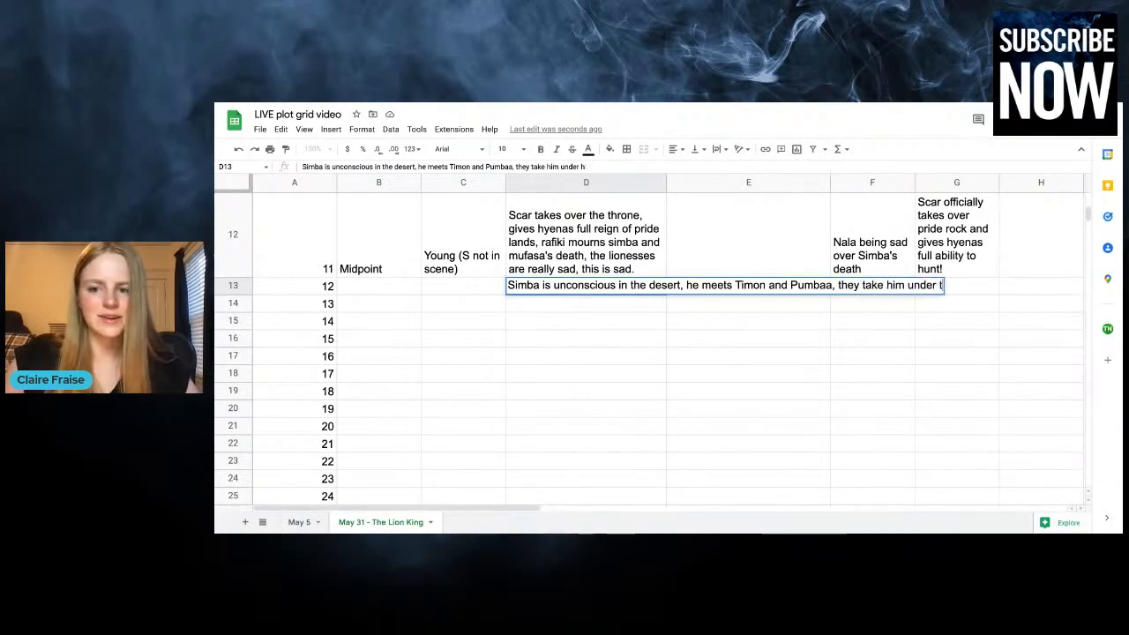
text(heir wing and teac)
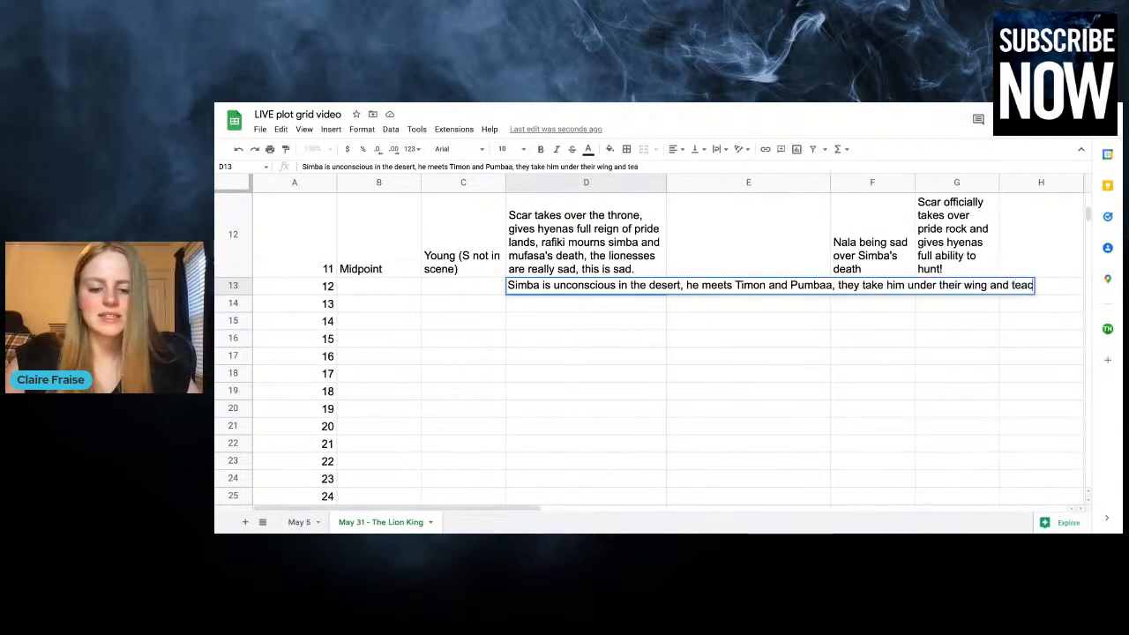
text(h him Hakuna )
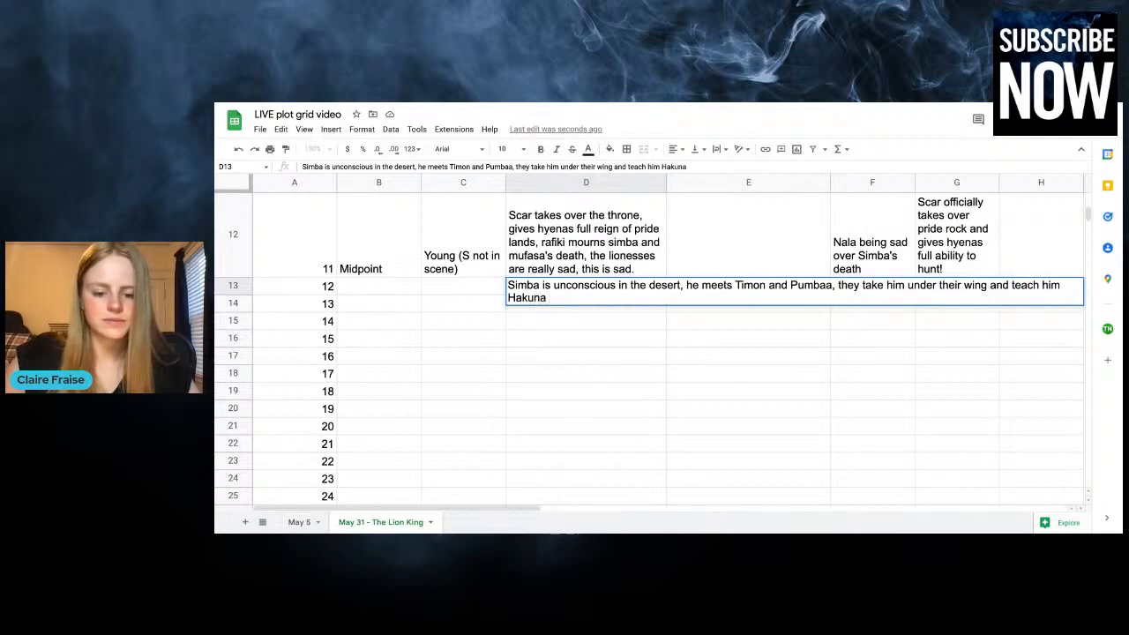
text(Matata)
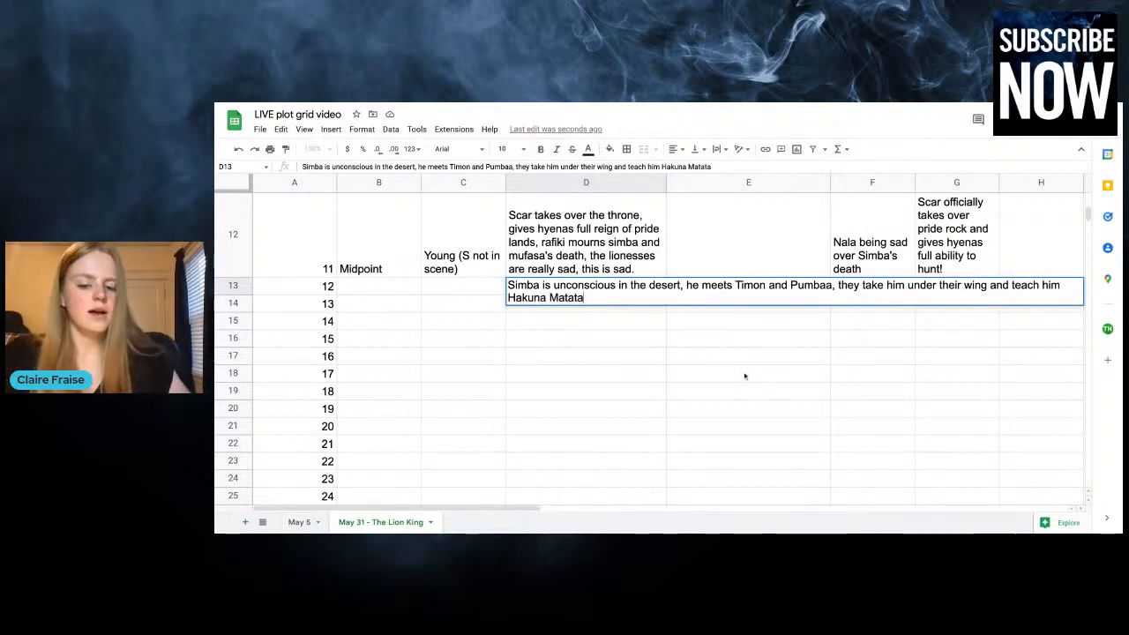
text( "n)
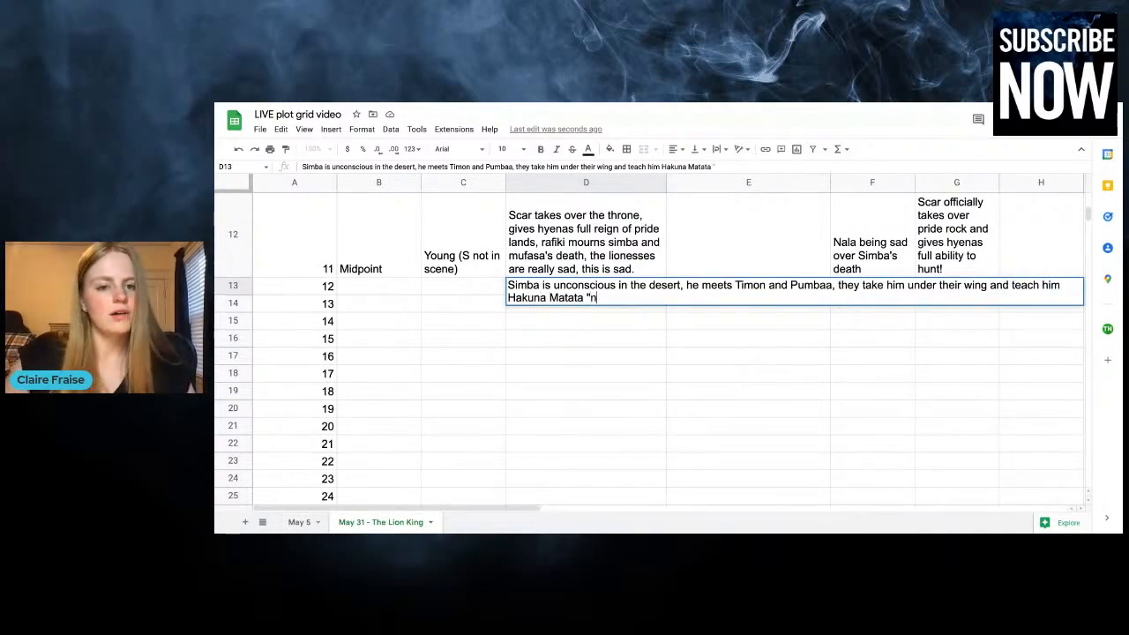
text(o worries")
click(715, 403)
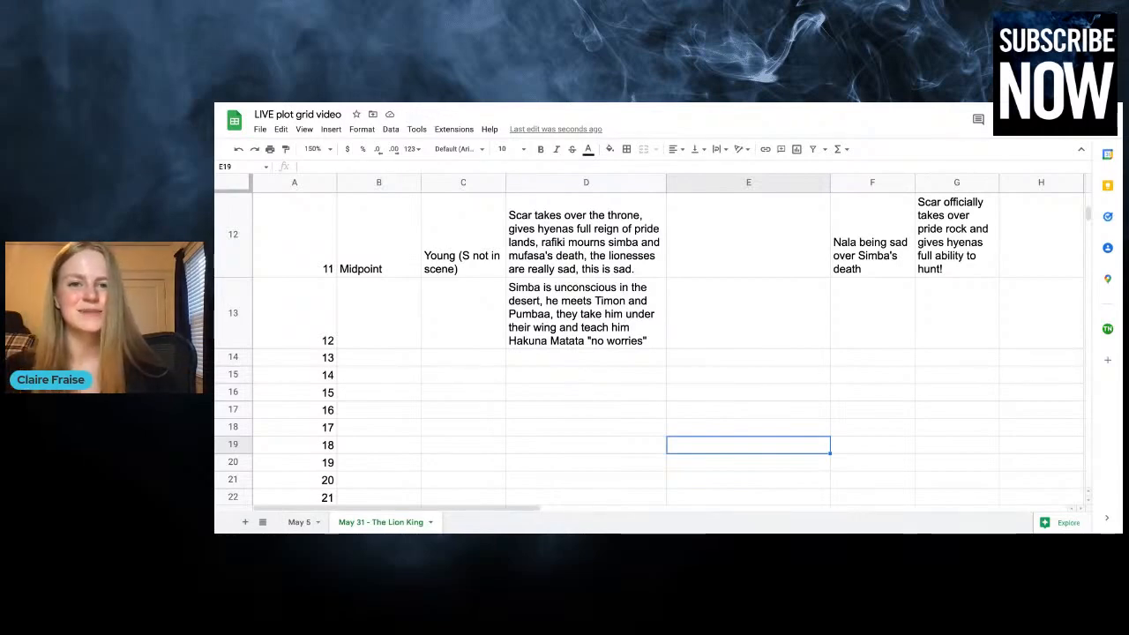
Start chapter 12's column E entry with "Simba is introduced to the "no worries" mentality that"
click(747, 295)
scroll(747, 294, up, 8)
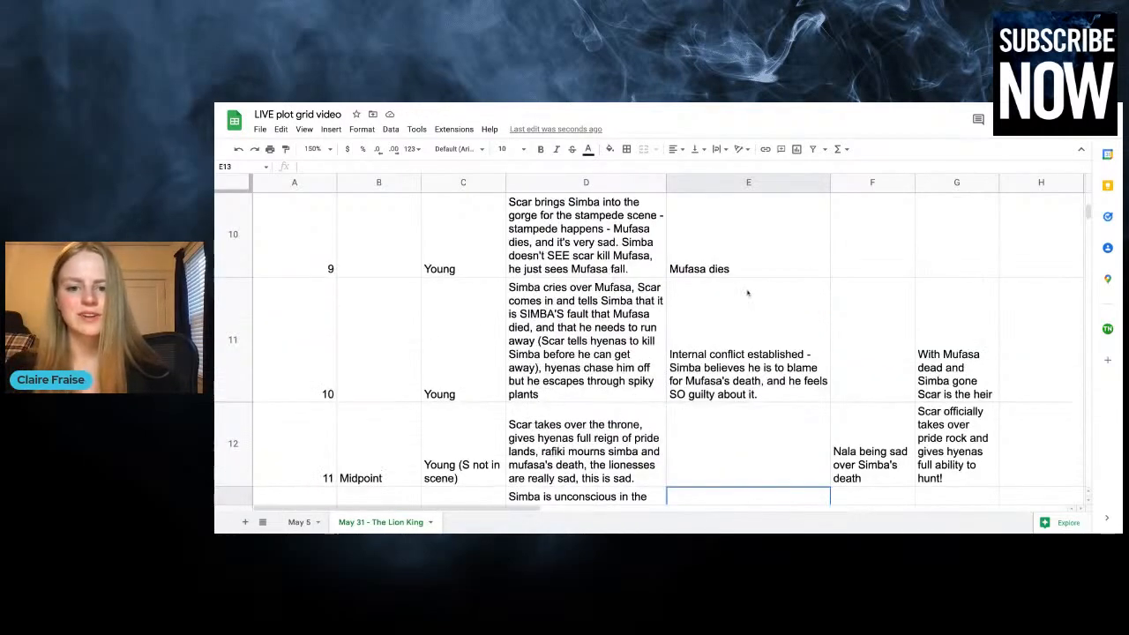
scroll(747, 294, up, 2)
scroll(748, 294, down, 10)
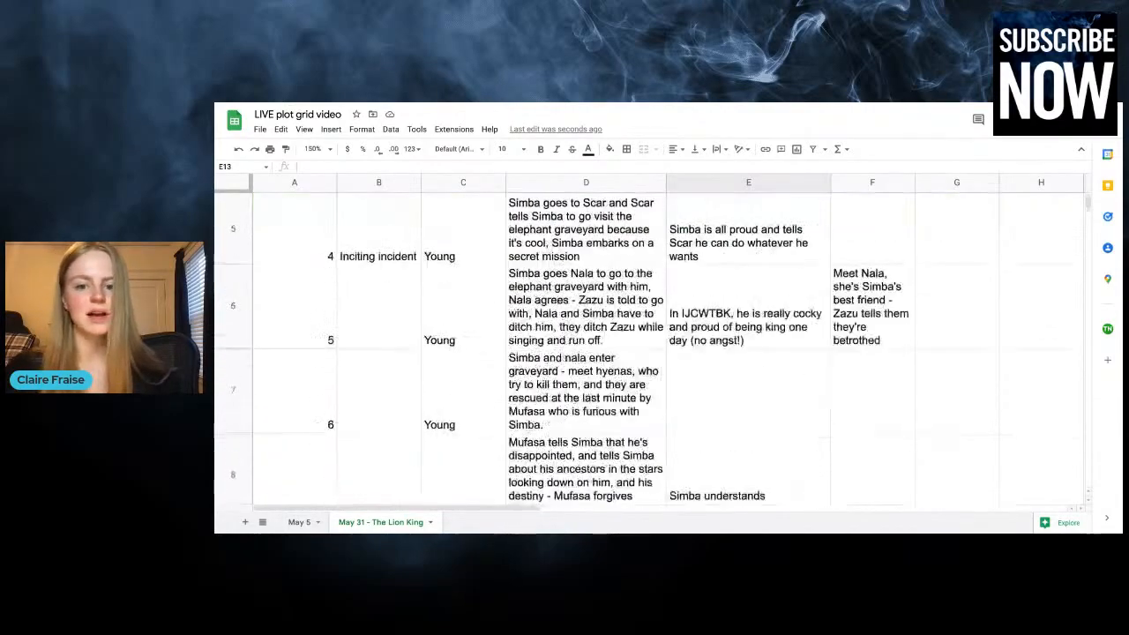
text(Sima)
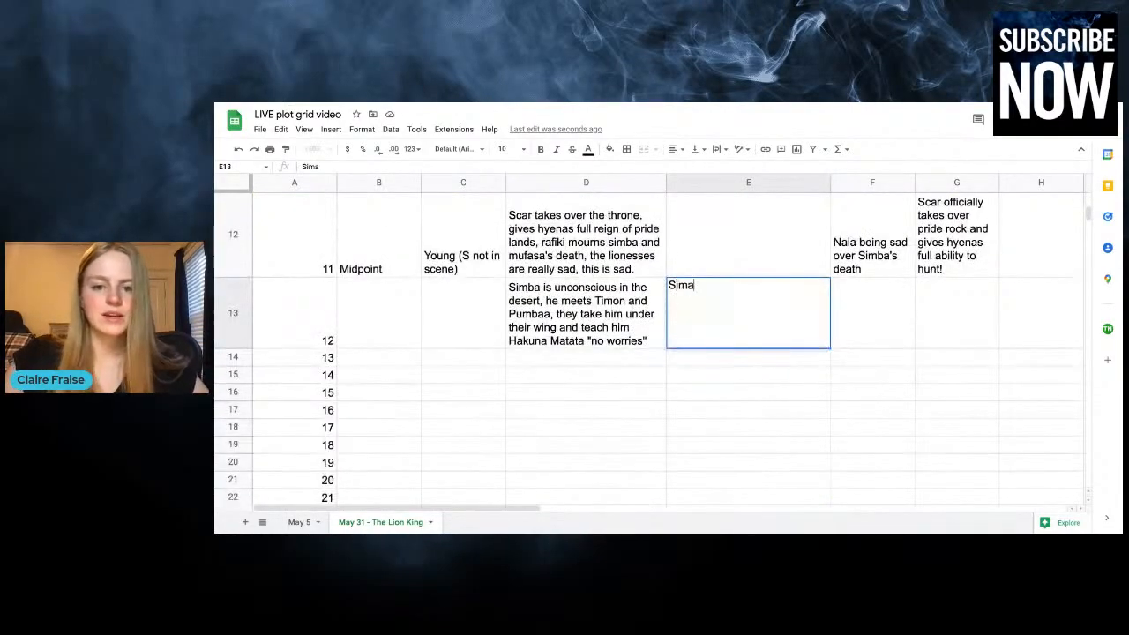
key(BackSpace)
text(ba)
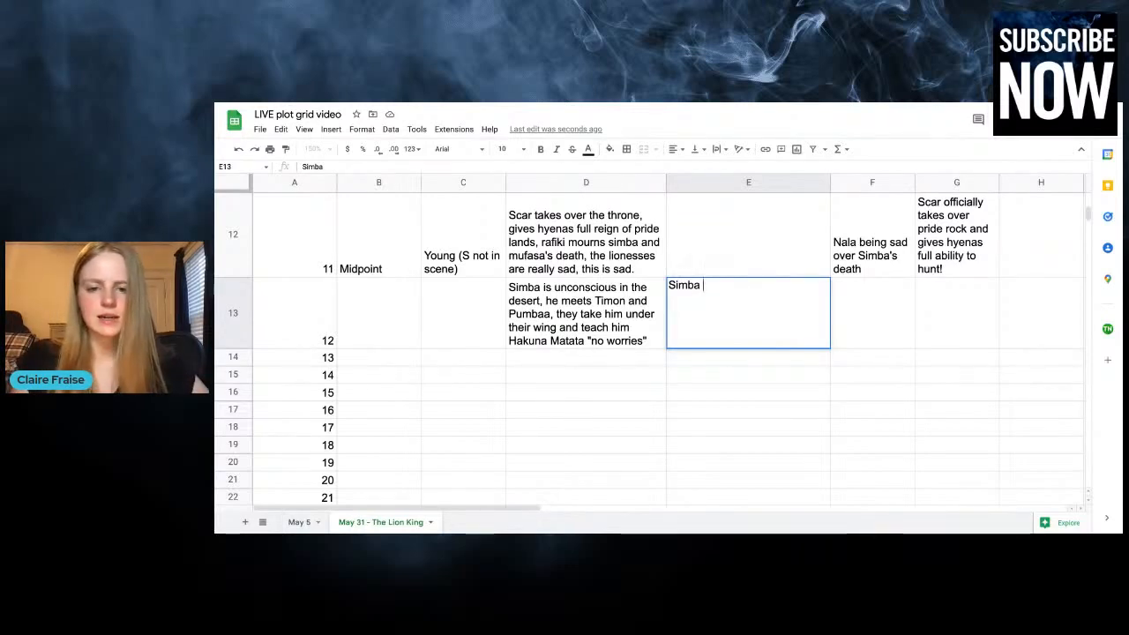
text(is intr)
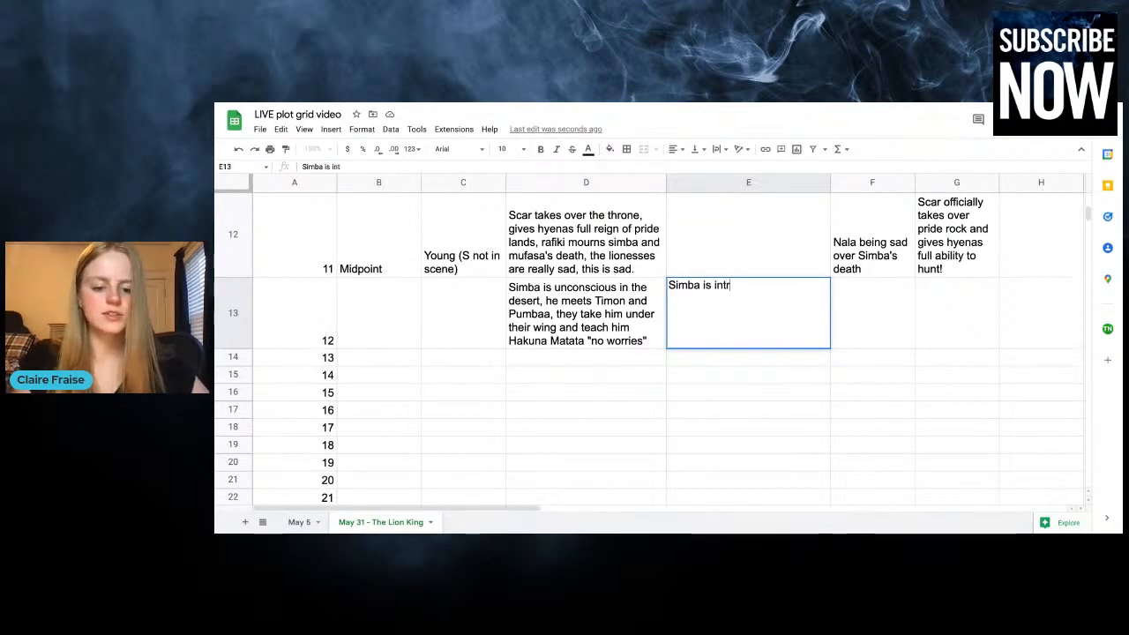
text(oduced to )
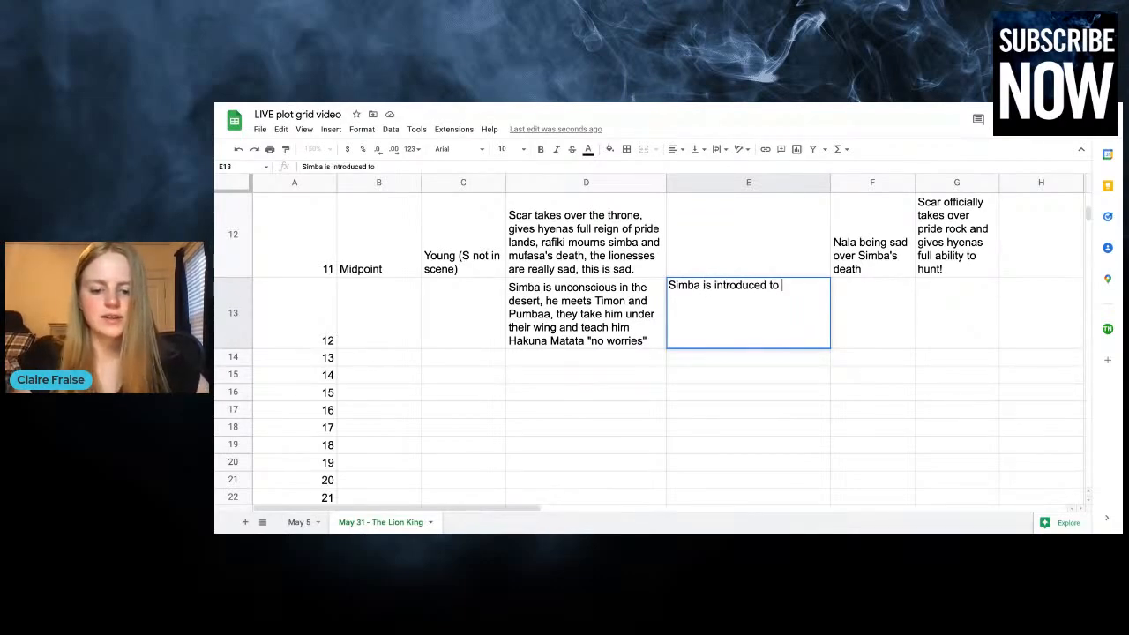
text(the "no worries)
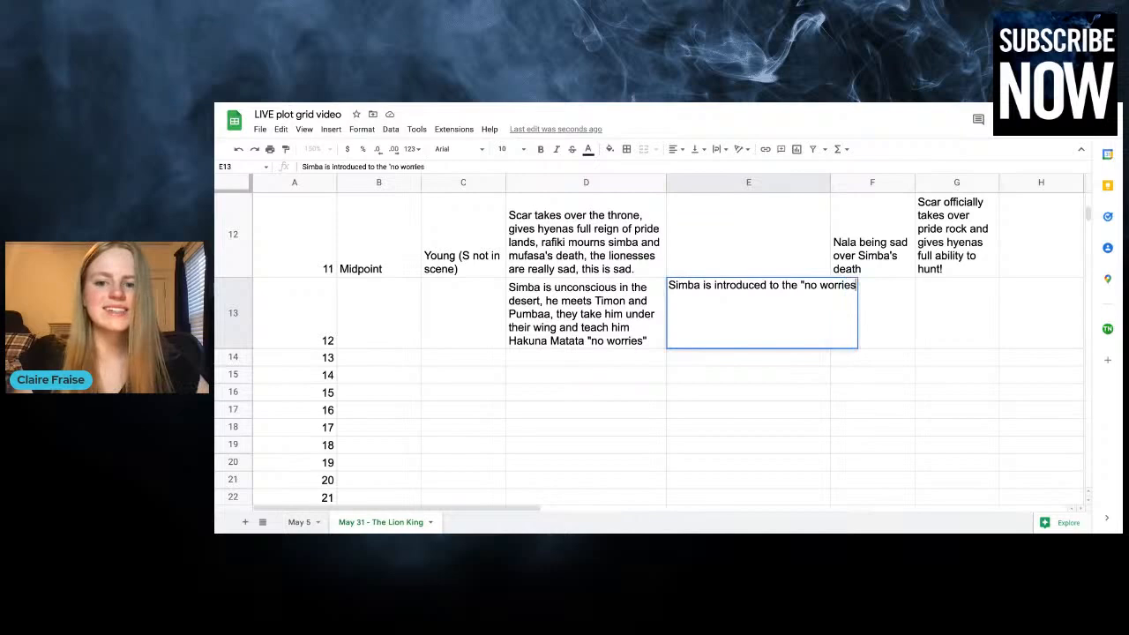
text(" mentality that)
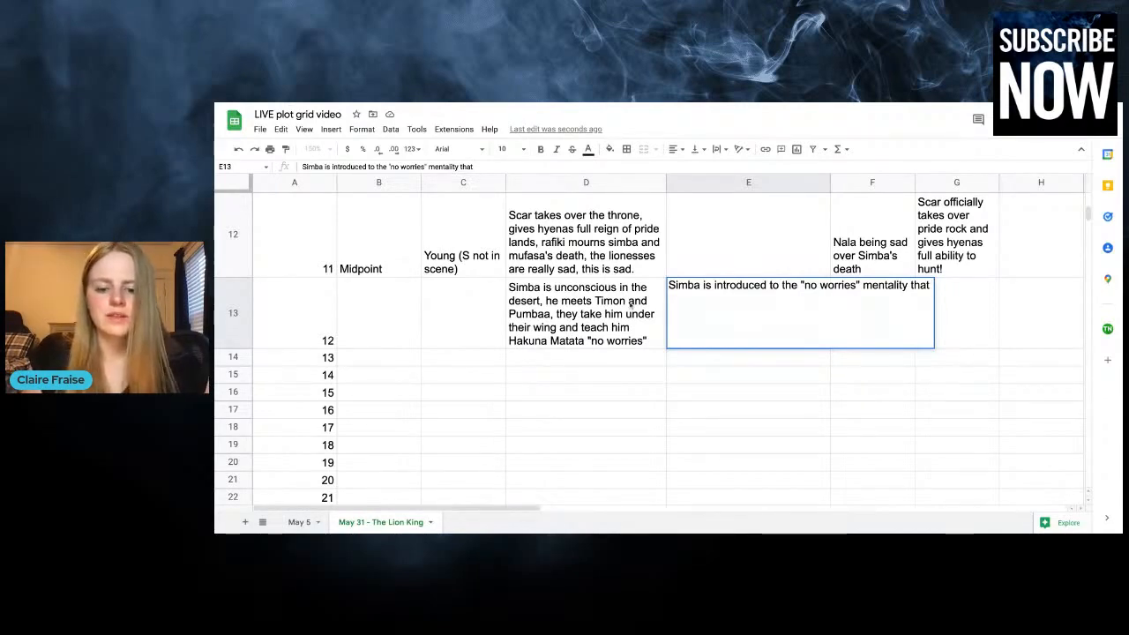
Complete chapter 12's column E entry with "fights against his feeling of responsibility in the story"
text(pu)
text(fights)
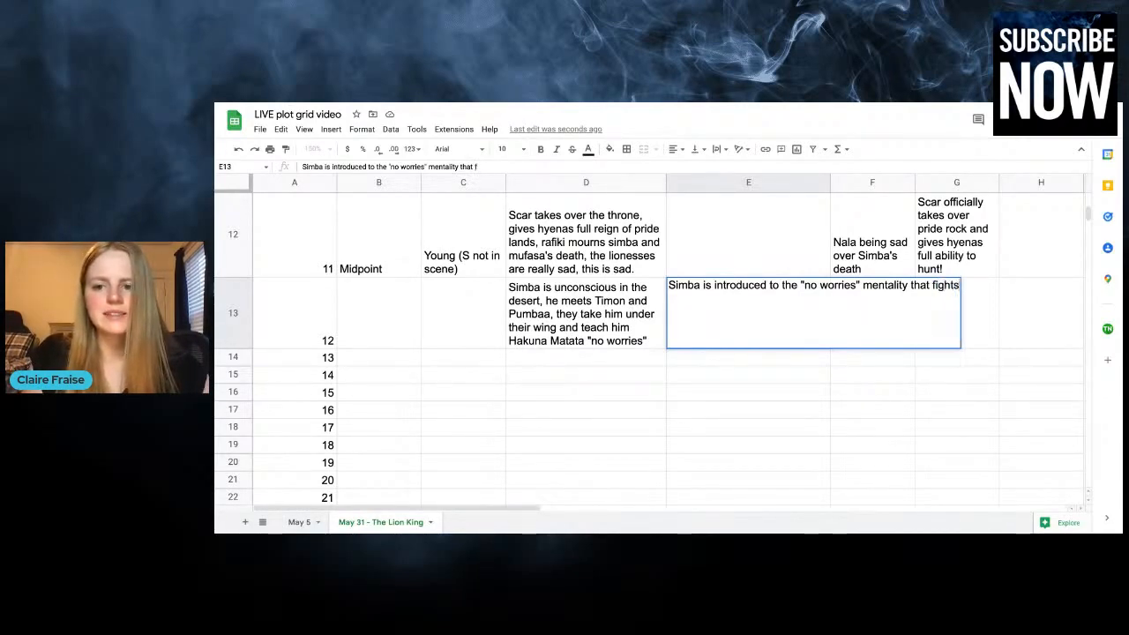
text( against his respons)
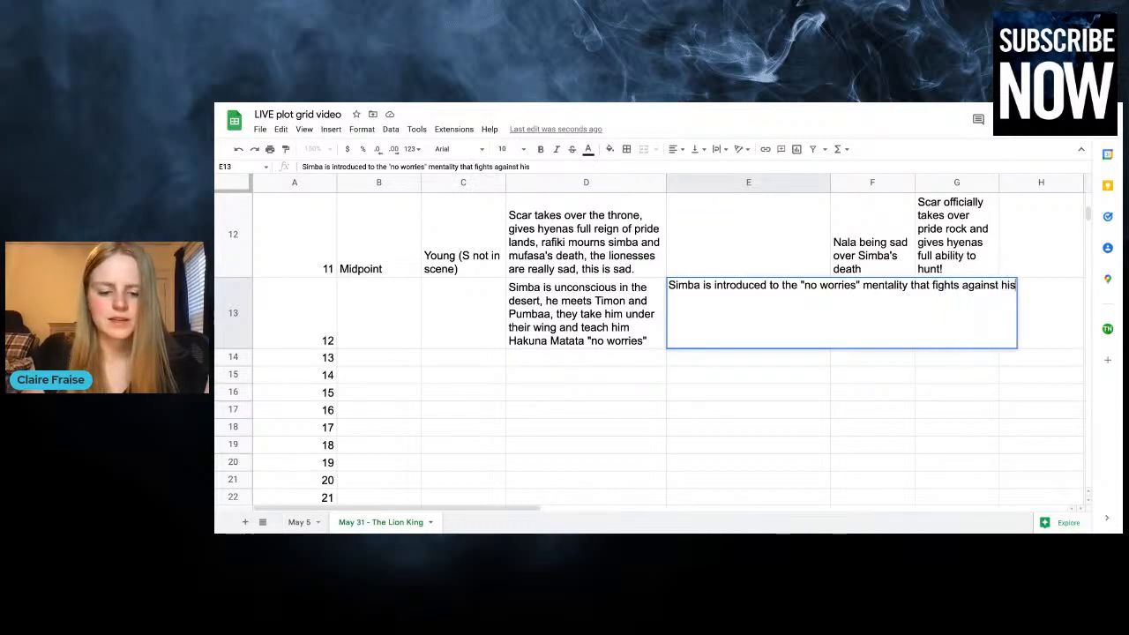
key(BackSpace)
key(BackSpace)
key(BackSpace)
key(BackSpace)
key(BackSpace)
key(BackSpace)
key(BackSpace)
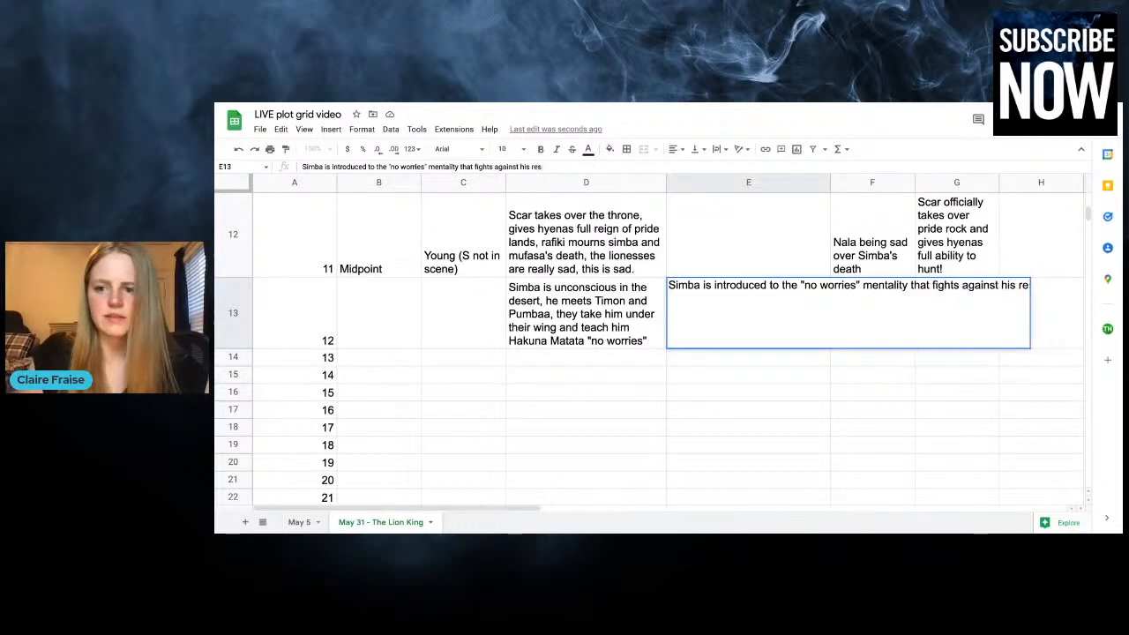
text(feeling of respo)
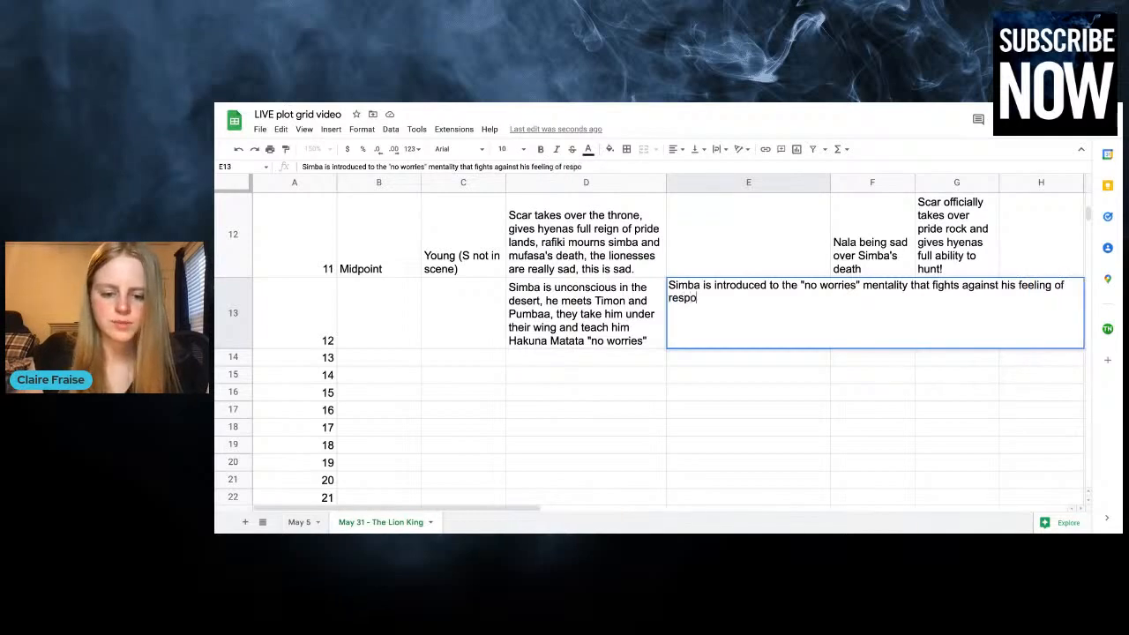
text(nsibility in the story)
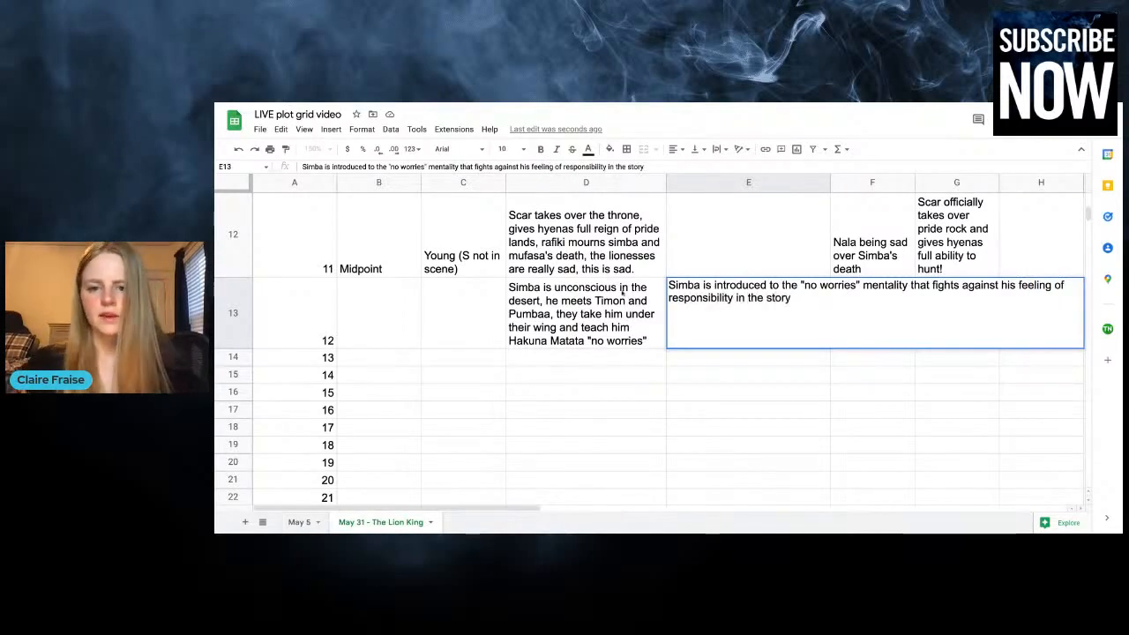
click(690, 244)
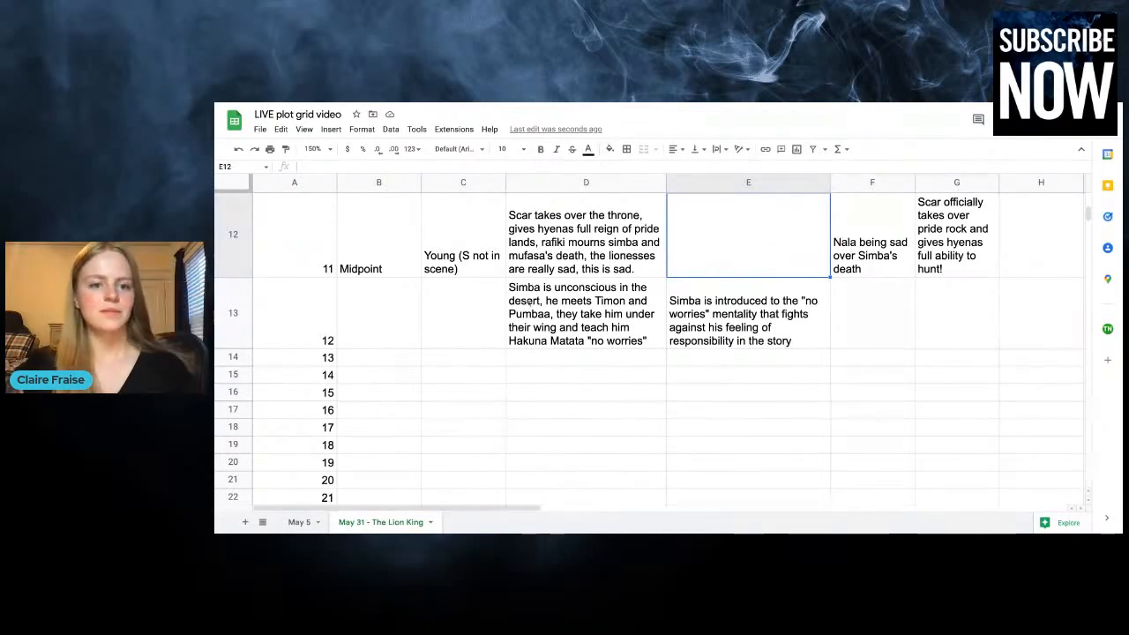
Enter "Young TO Adult" as the time for chapter 12
click(461, 310)
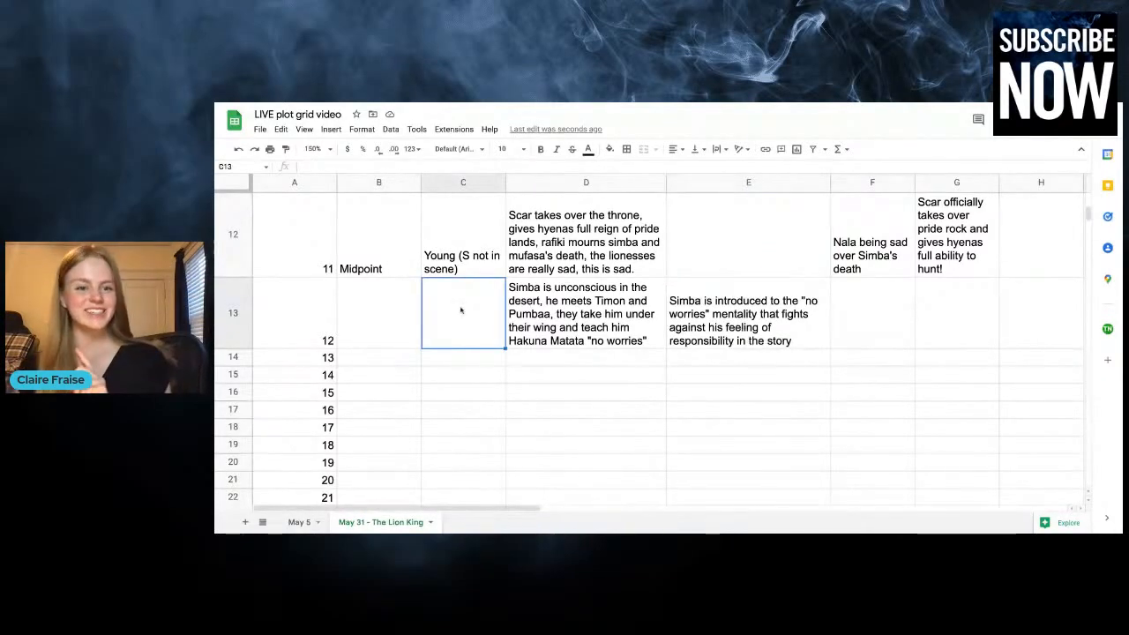
text(Young TO)
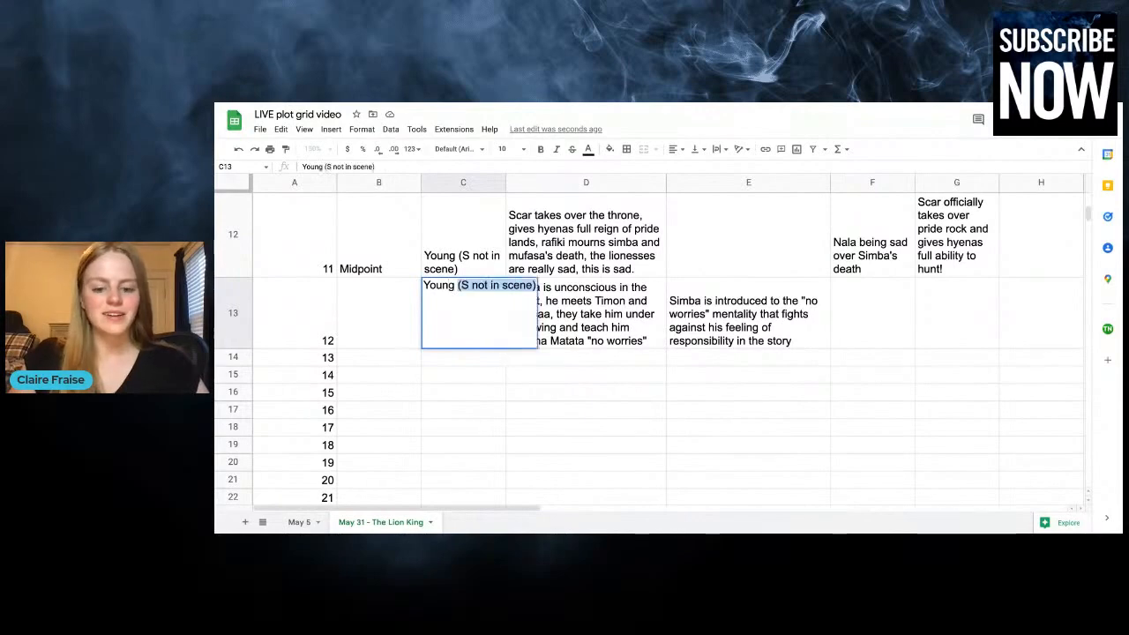
text( Adult)
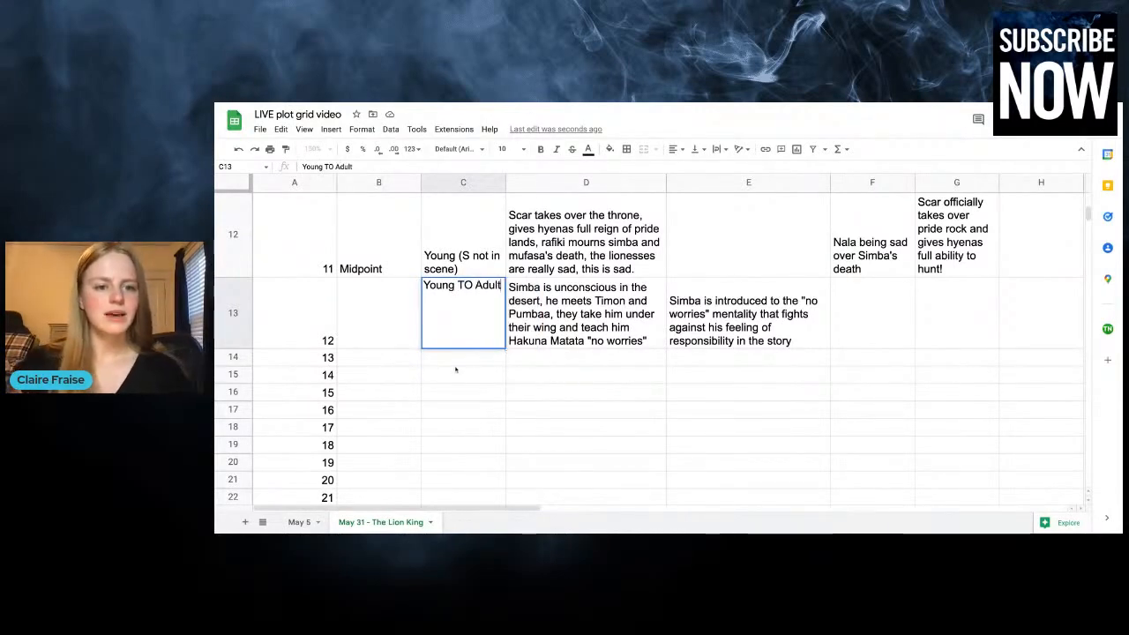
key(Return)
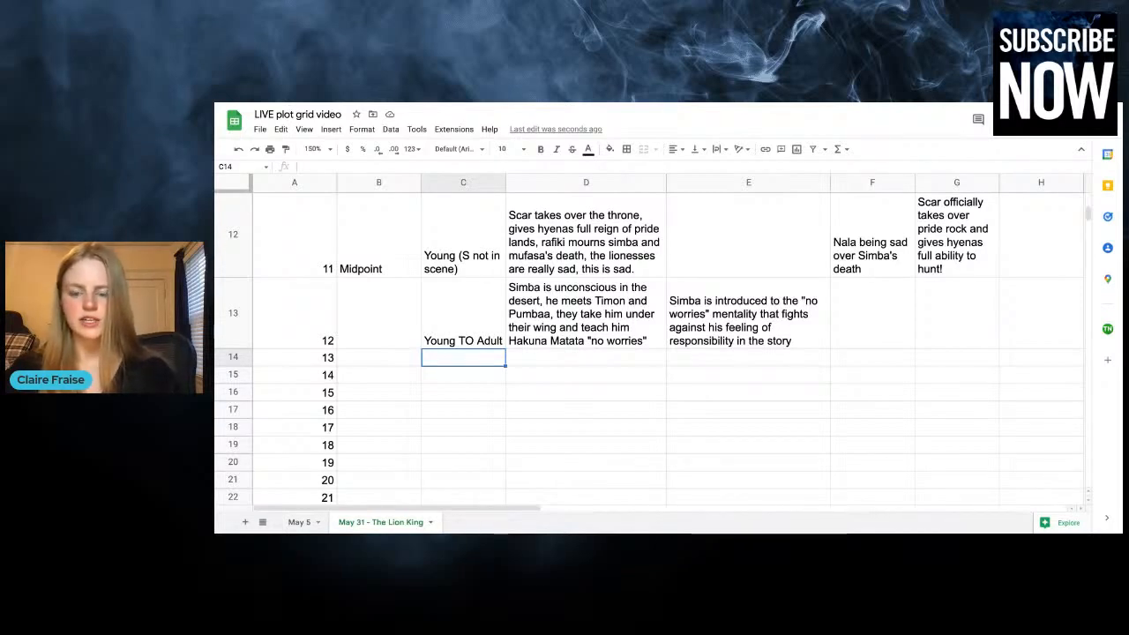
Enter "Scar is awful as a king, treats Zazu poorly, has mismanaged everything so there is no food left" as the plot entry for chapter 13
click(575, 357)
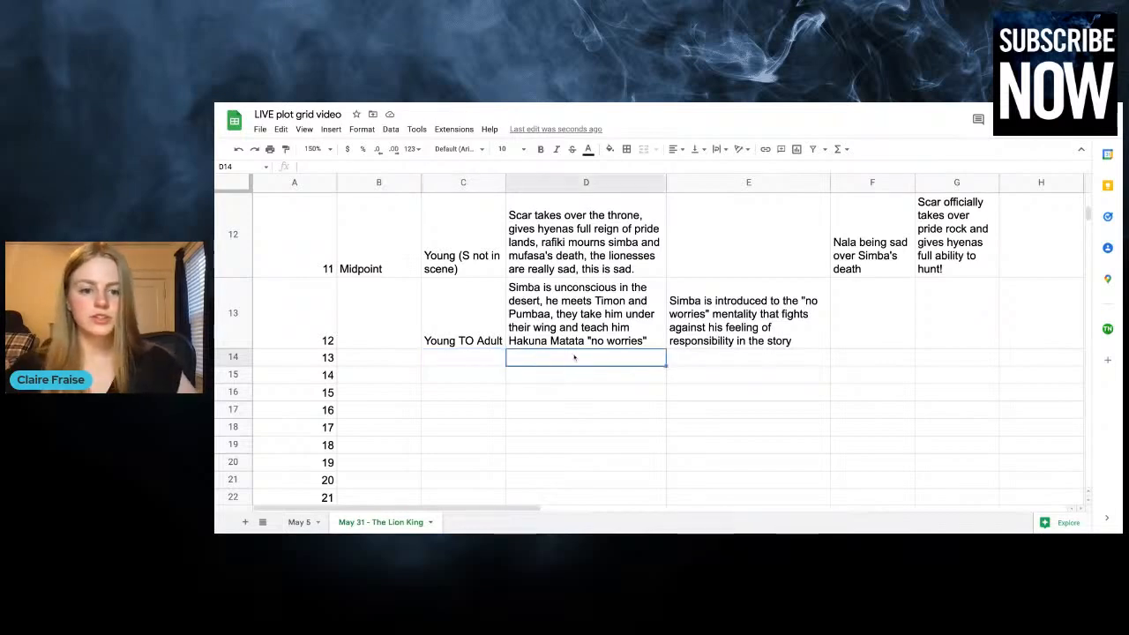
text(Scar is)
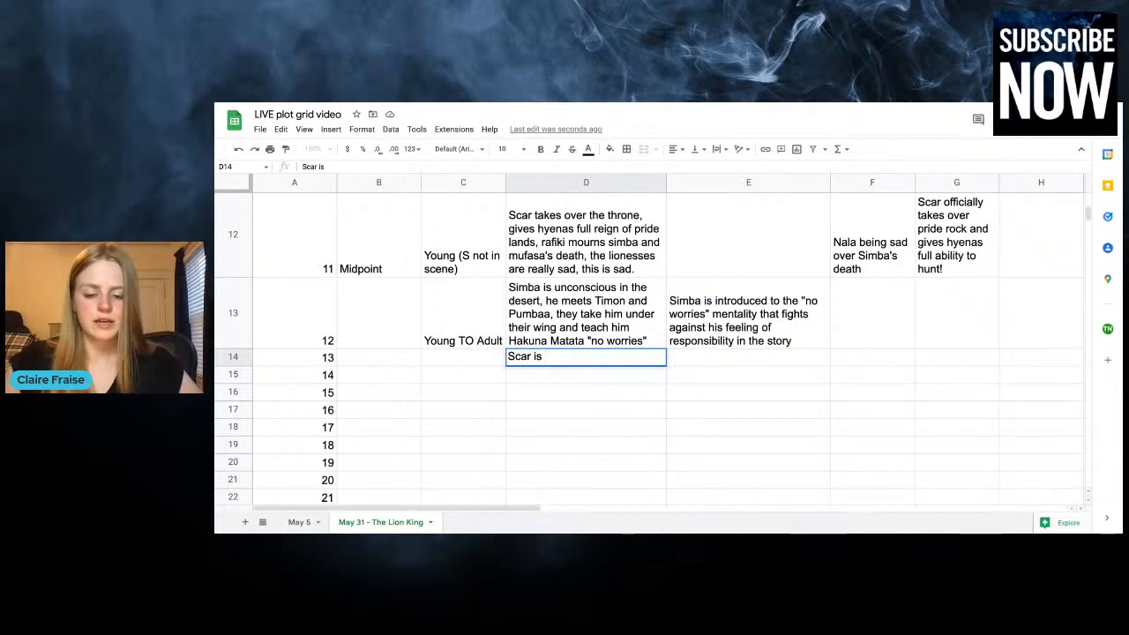
text( awful as a king)
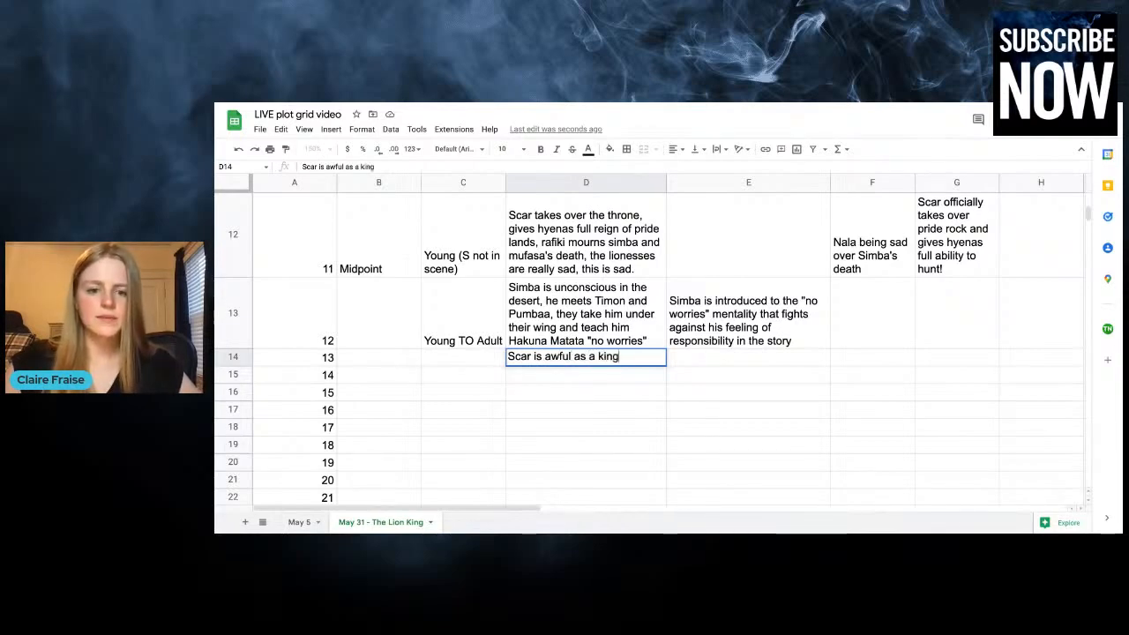
text(, treat)
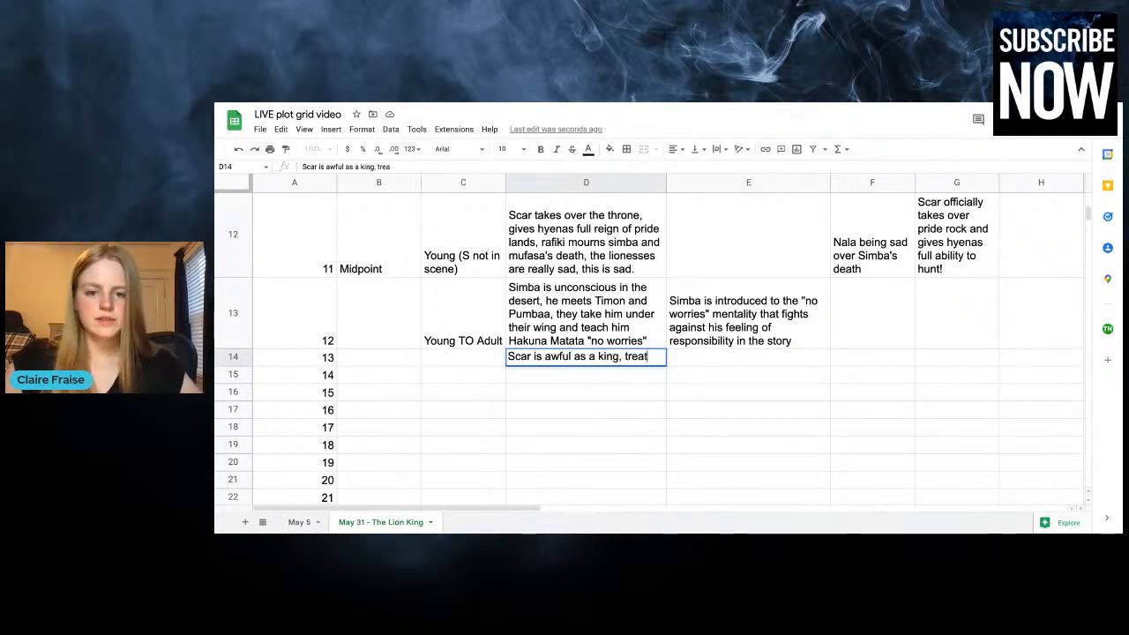
text(s Zazu poorly, )
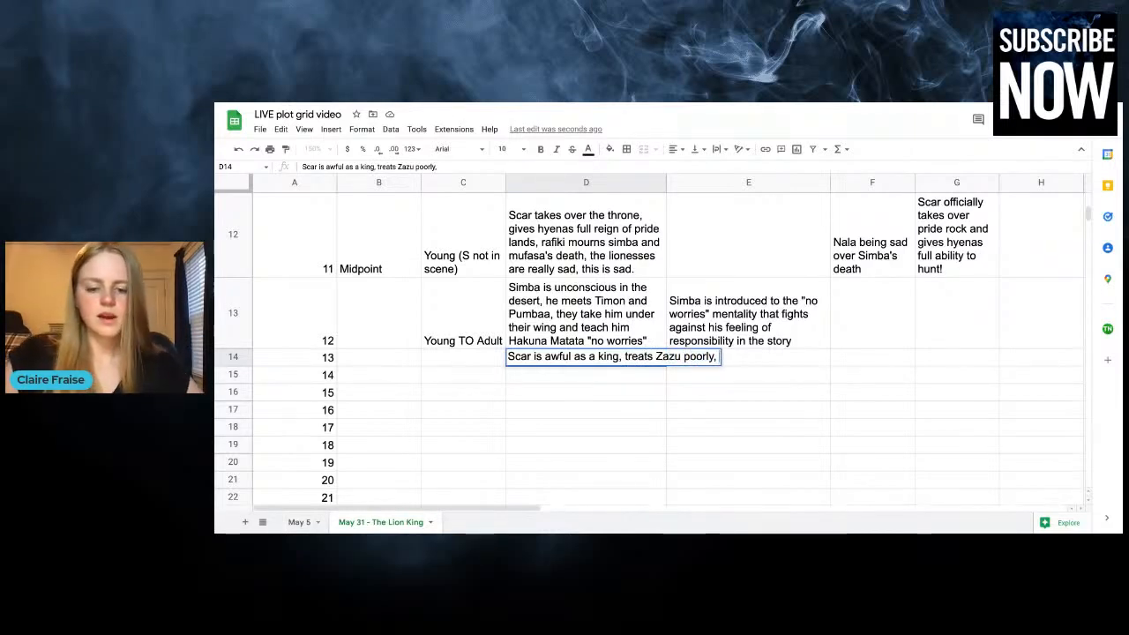
text(has mis)
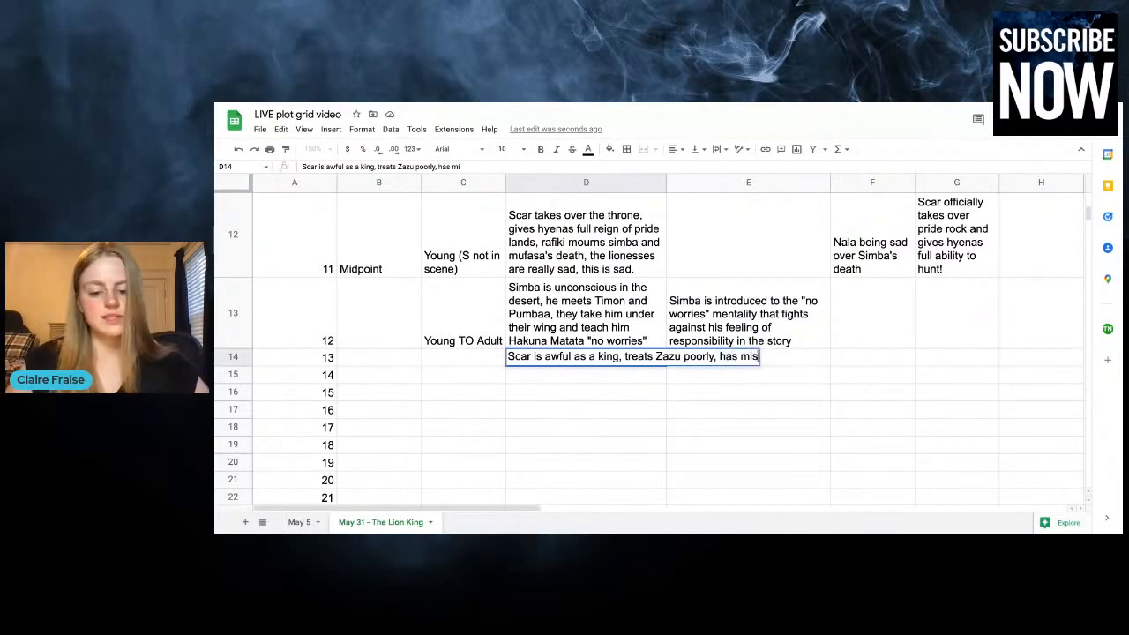
text(managed everything s)
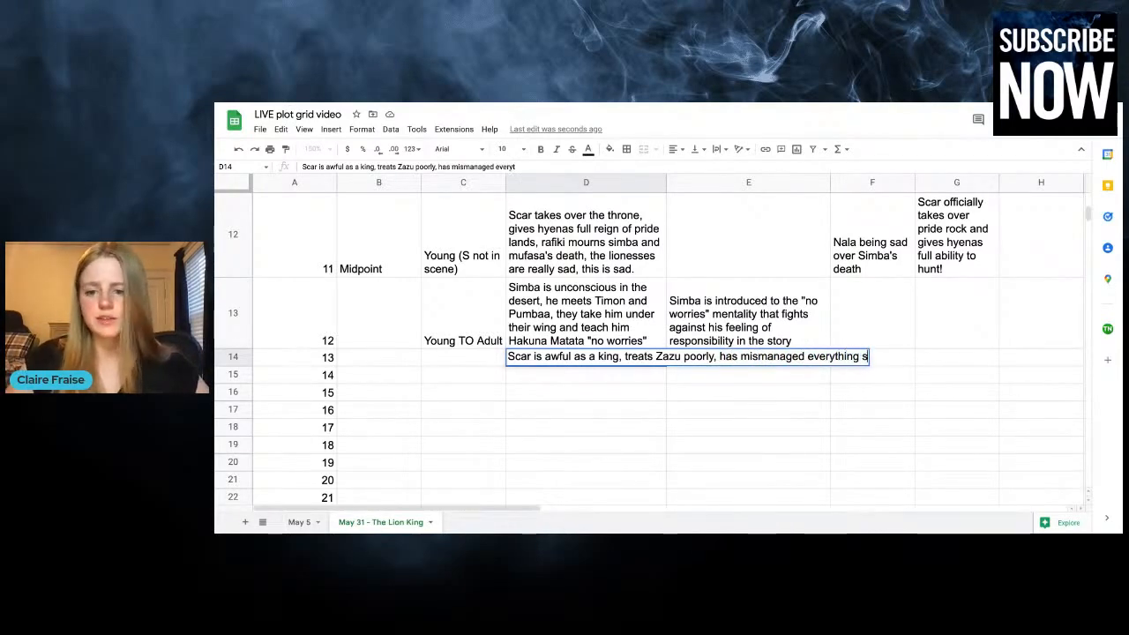
text(o there is no food left)
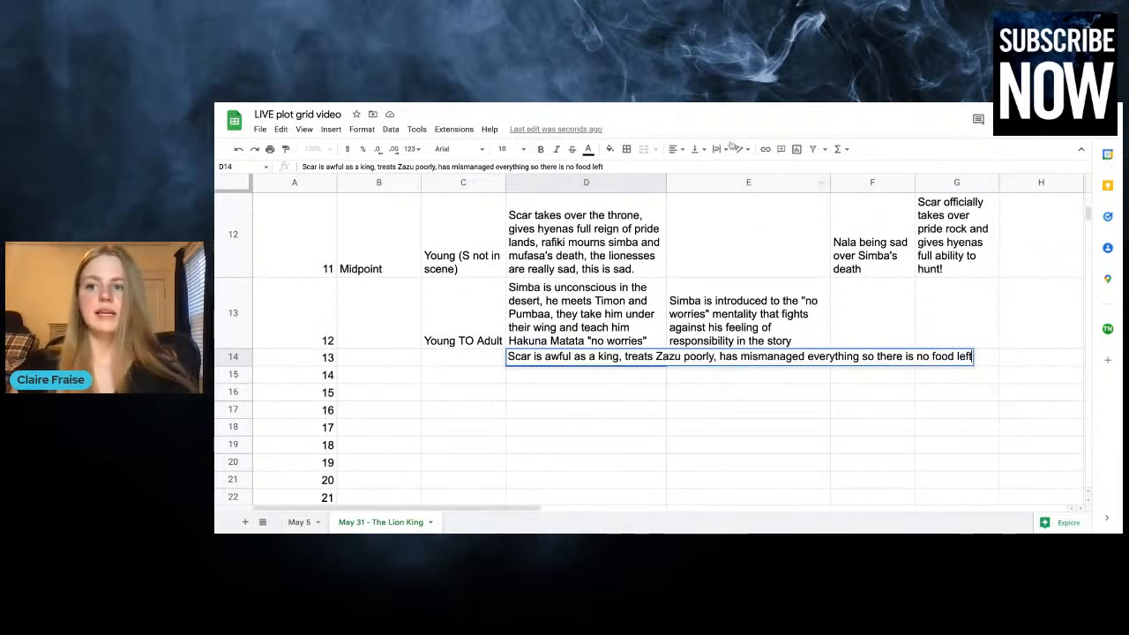
click(615, 377)
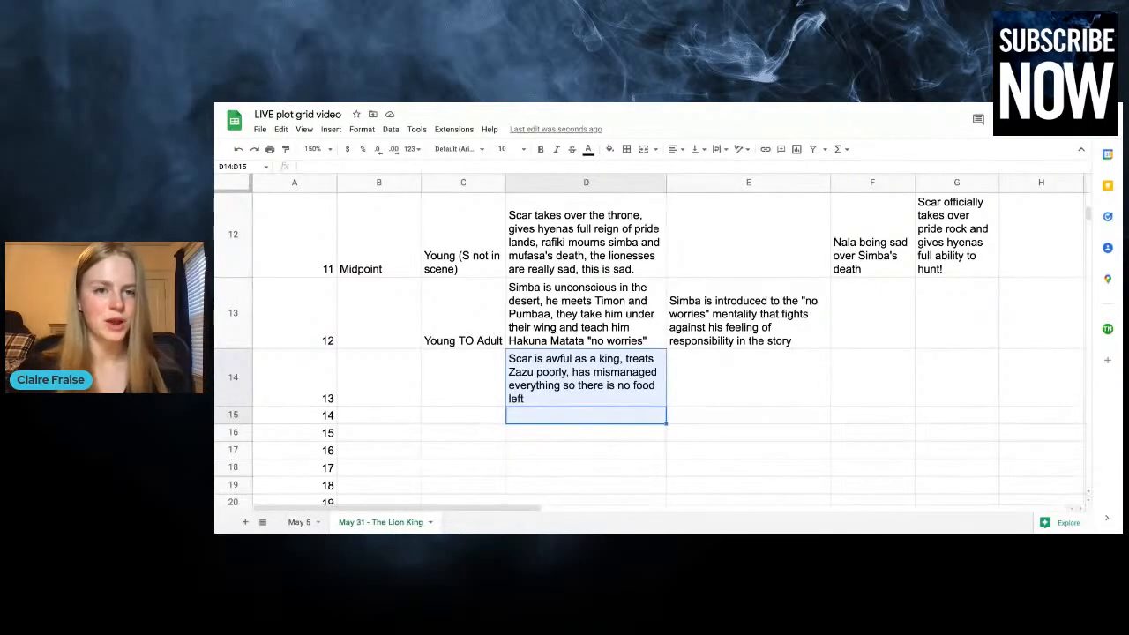
click(599, 404)
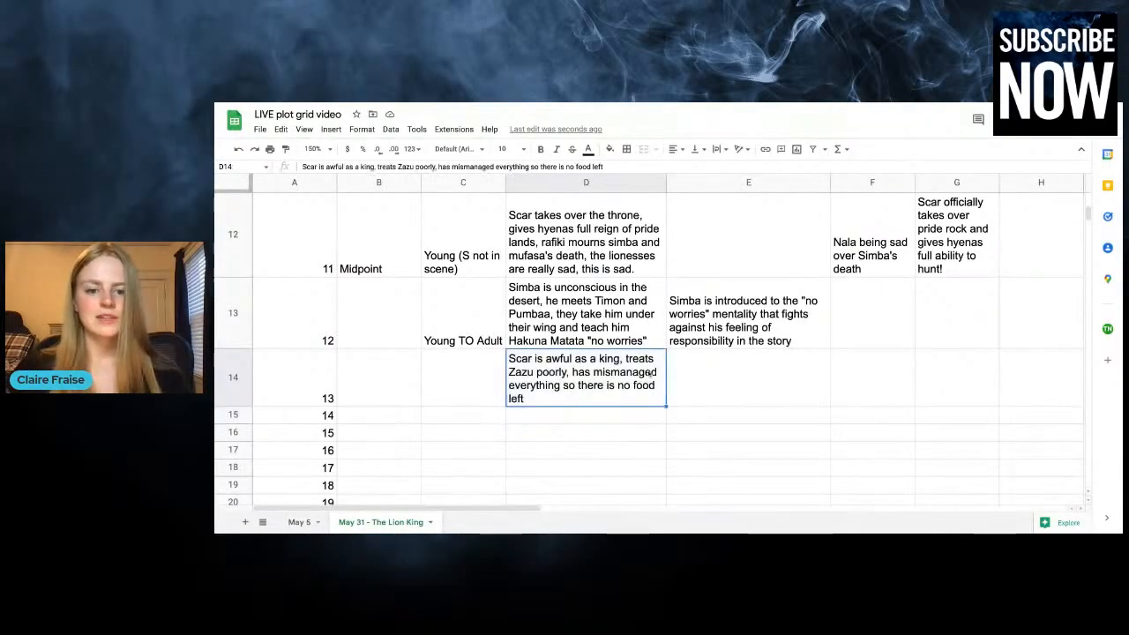
double_click(599, 404)
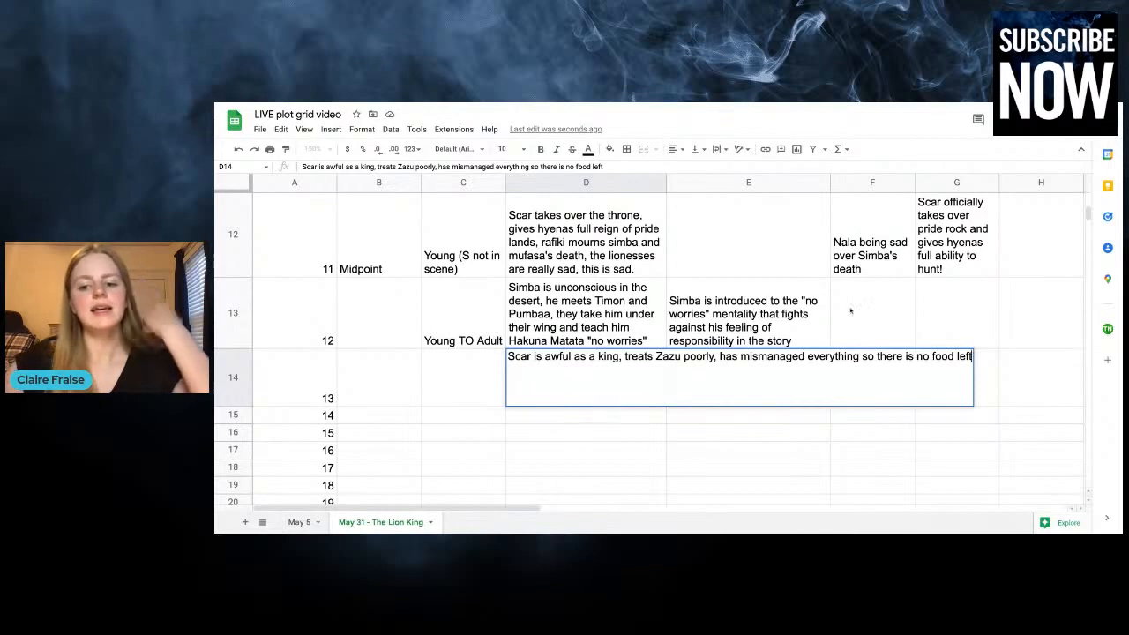
text(-)
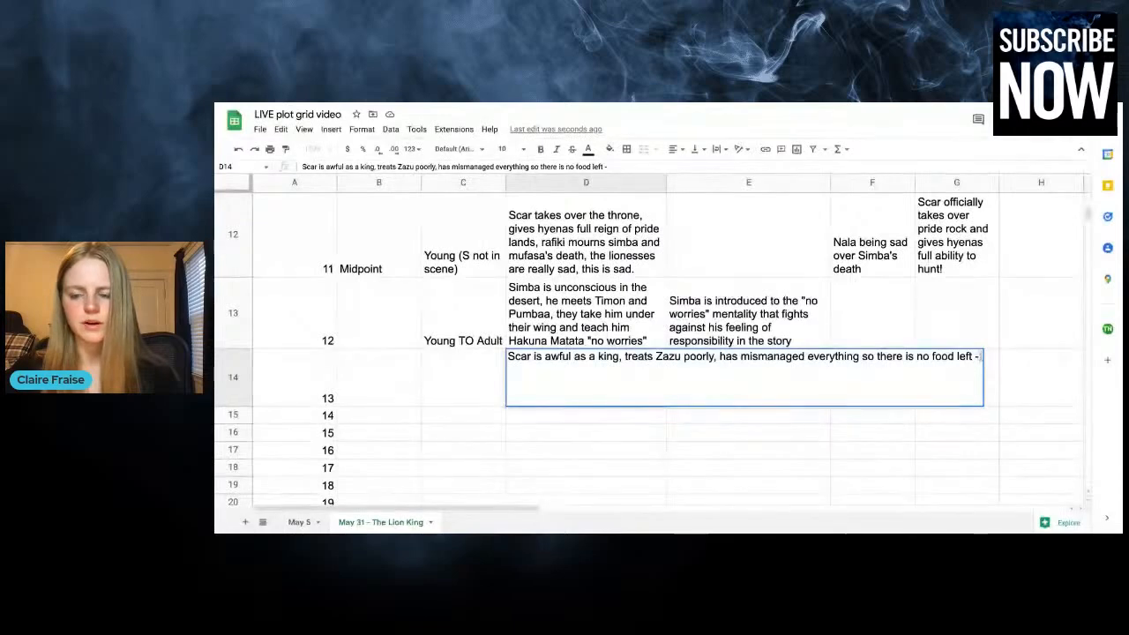
click(842, 421)
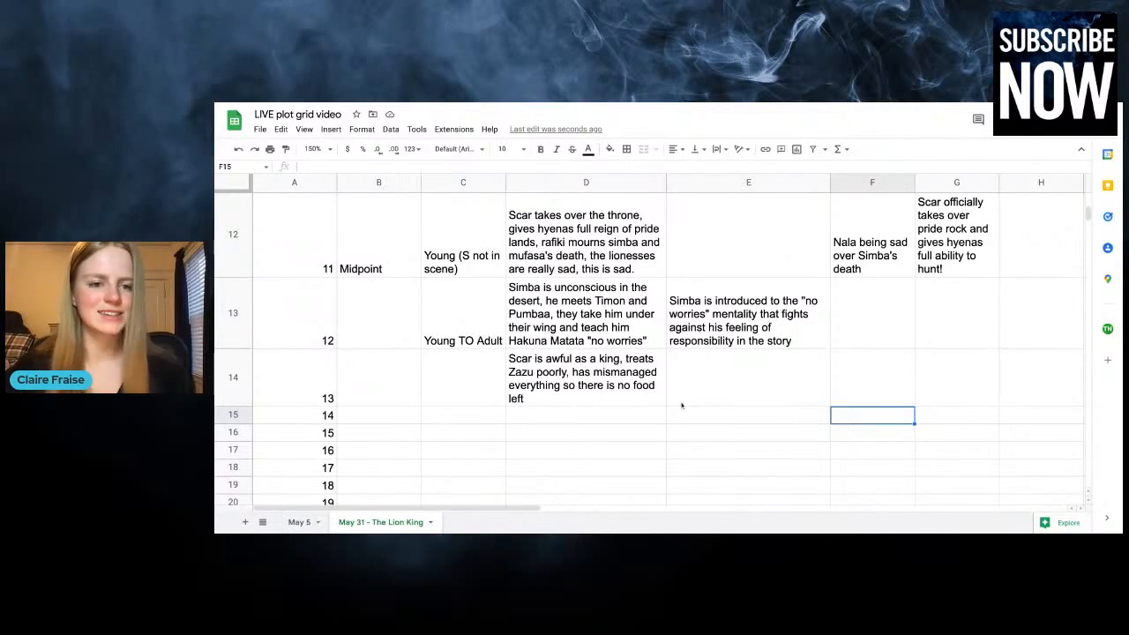
Enter "Scar is totally off the rails and unstable and also even the hyenas are starting to turn against him" in column G for chapter 13
click(470, 388)
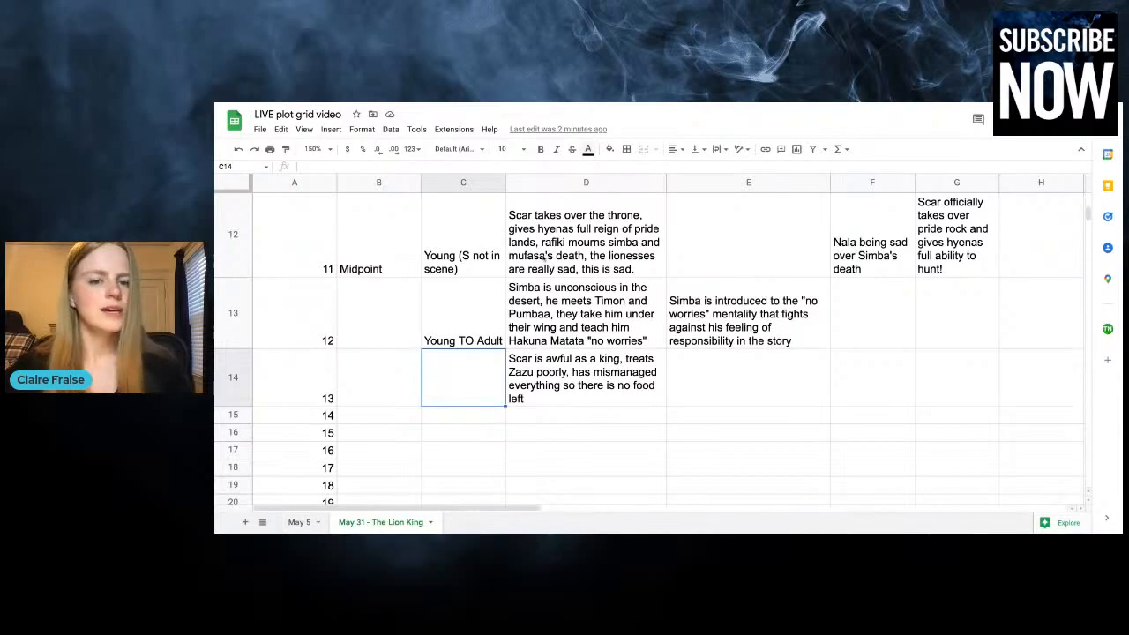
click(939, 378)
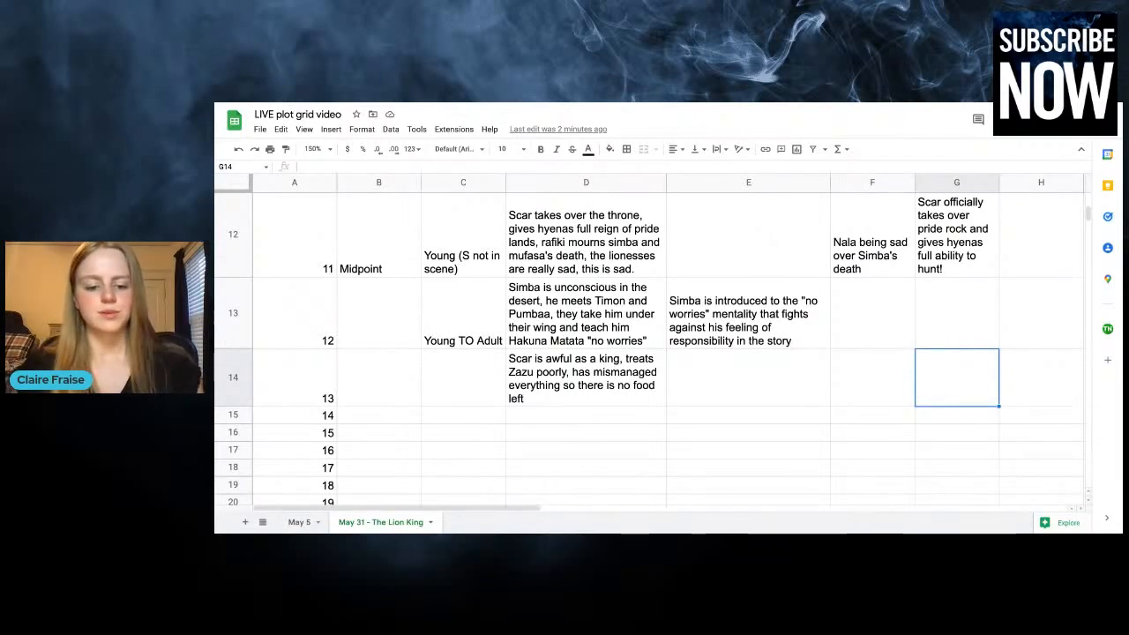
text(Scar is)
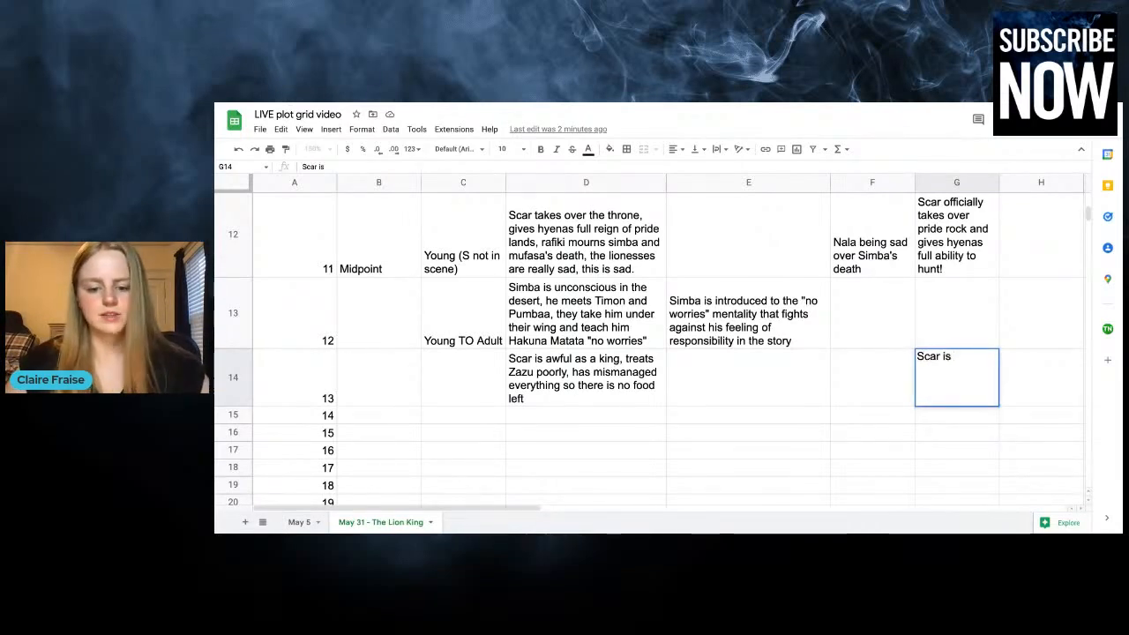
text( totally off the rails)
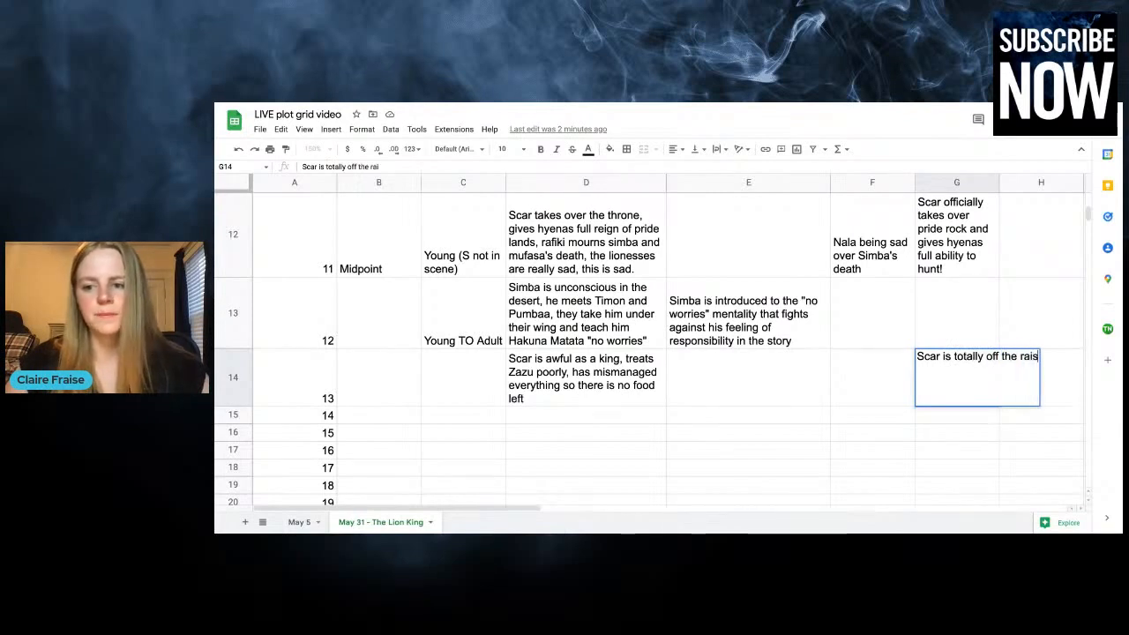
text( an)
key(BackSpace)
key(BackSpace)
key(BackSpace)
key(BackSpace)
text(ls and un)
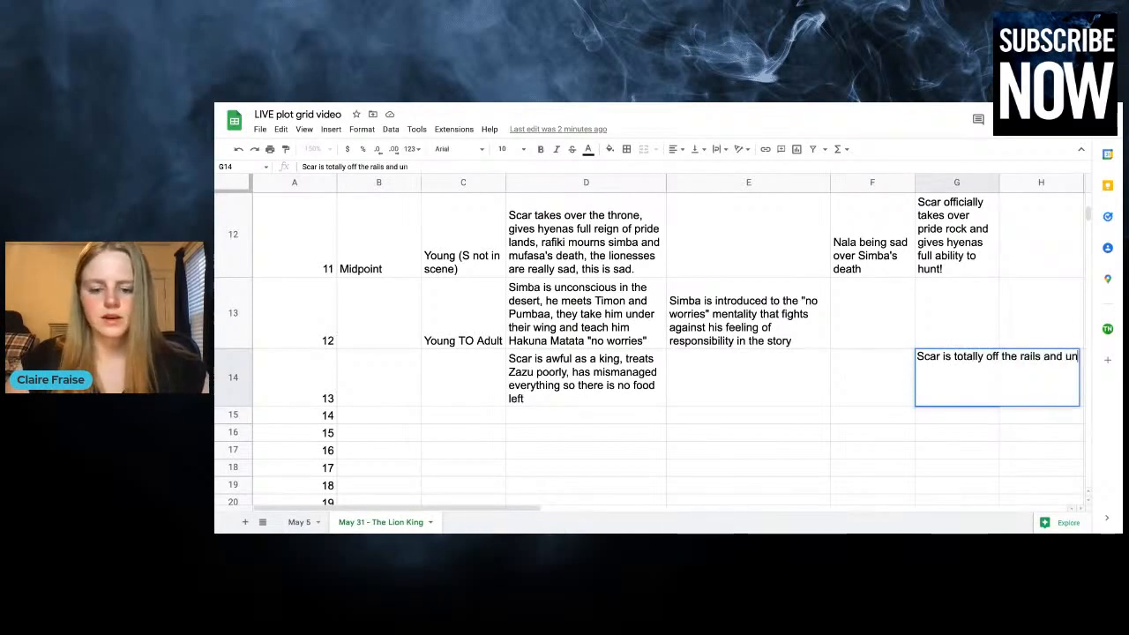
text(stable and also )
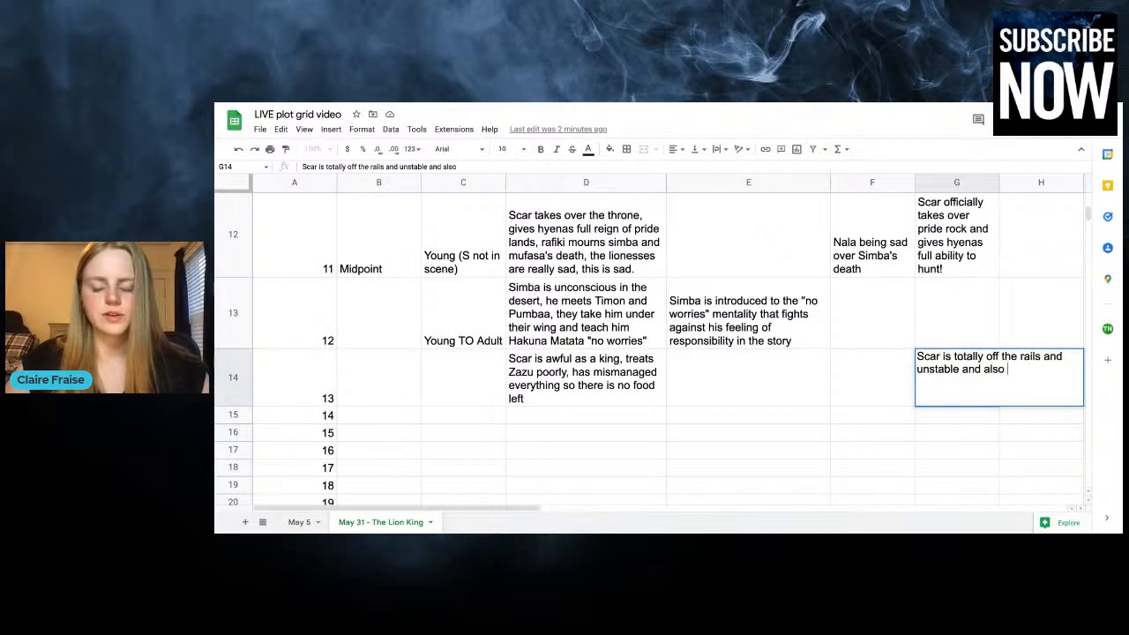
text(even the )
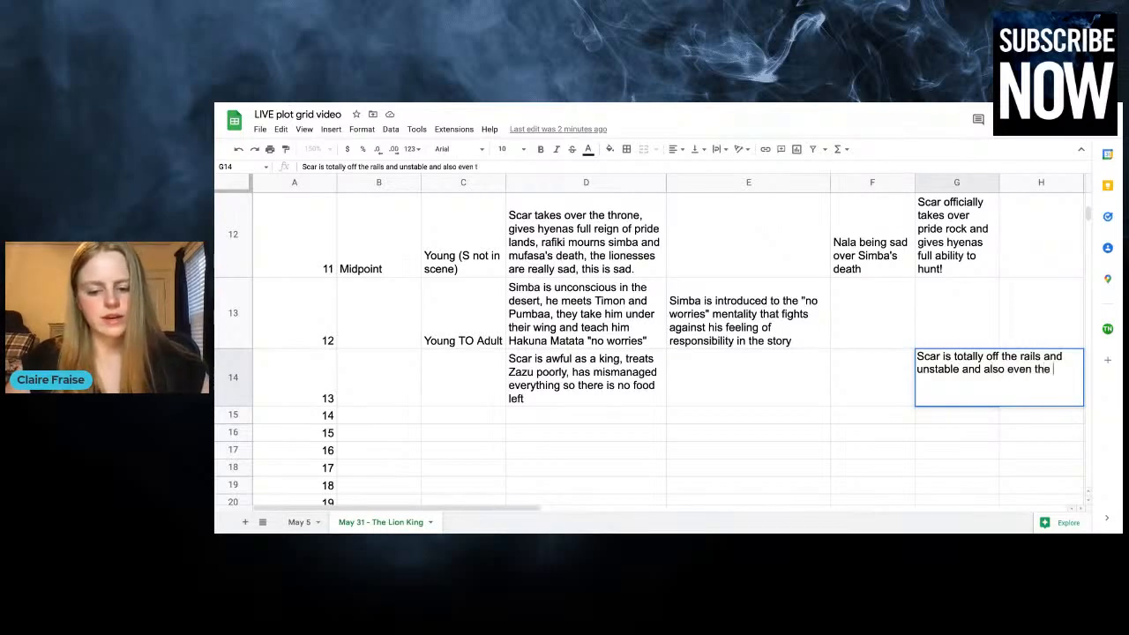
text(hyenas are start)
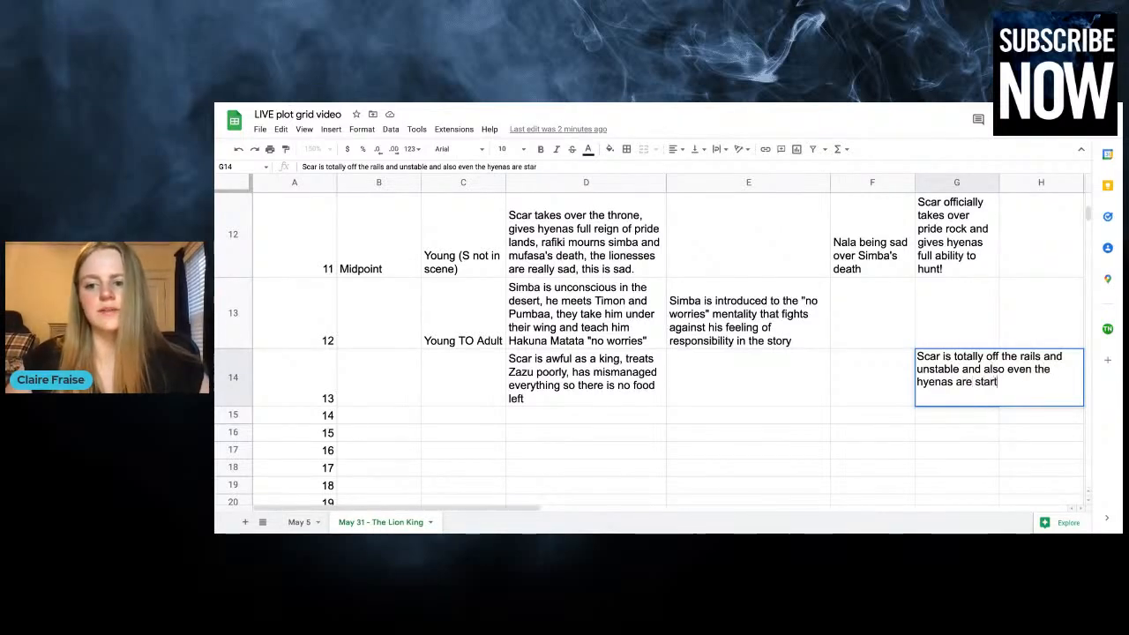
text(ing to turn against him)
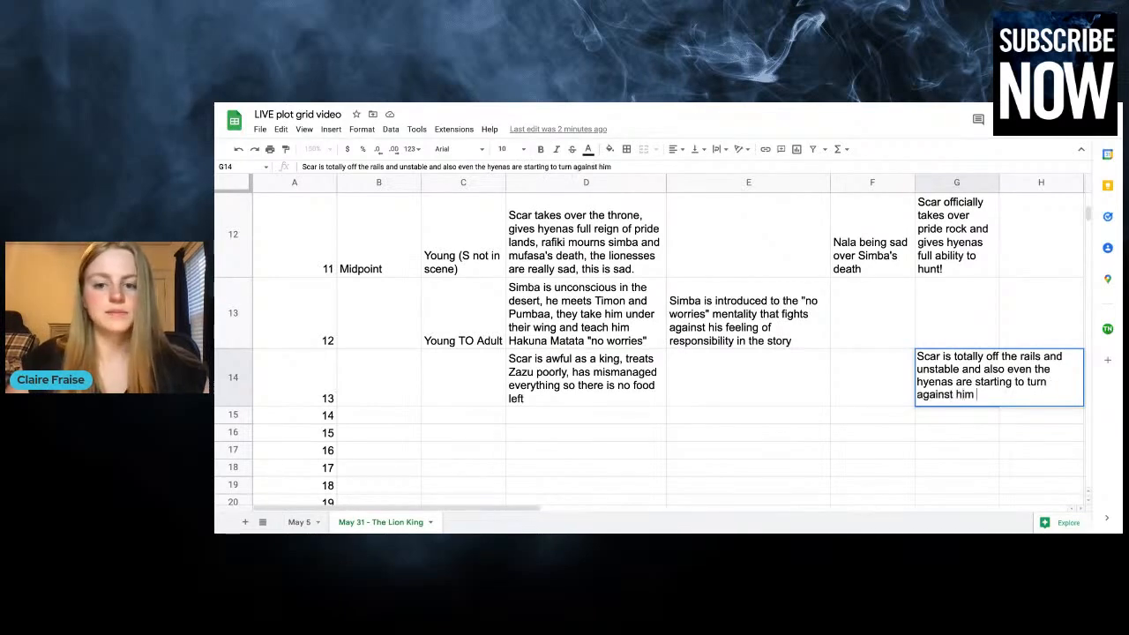
click(759, 390)
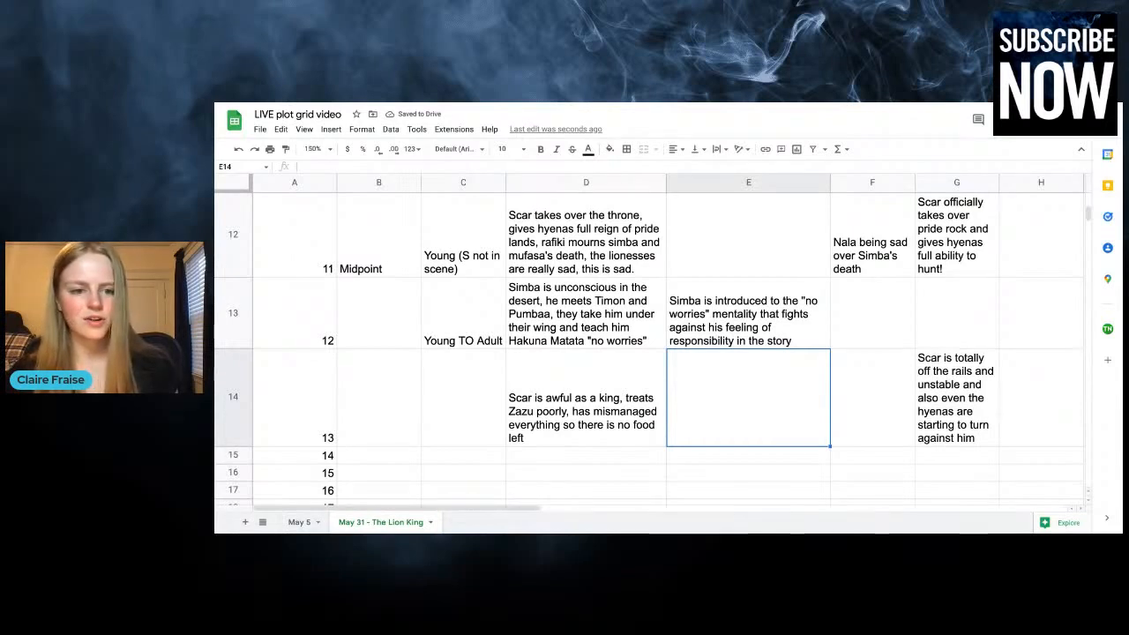
Enter "Adult (S not in scene)" as the time for chapter 13
click(430, 406)
text(Adult ()
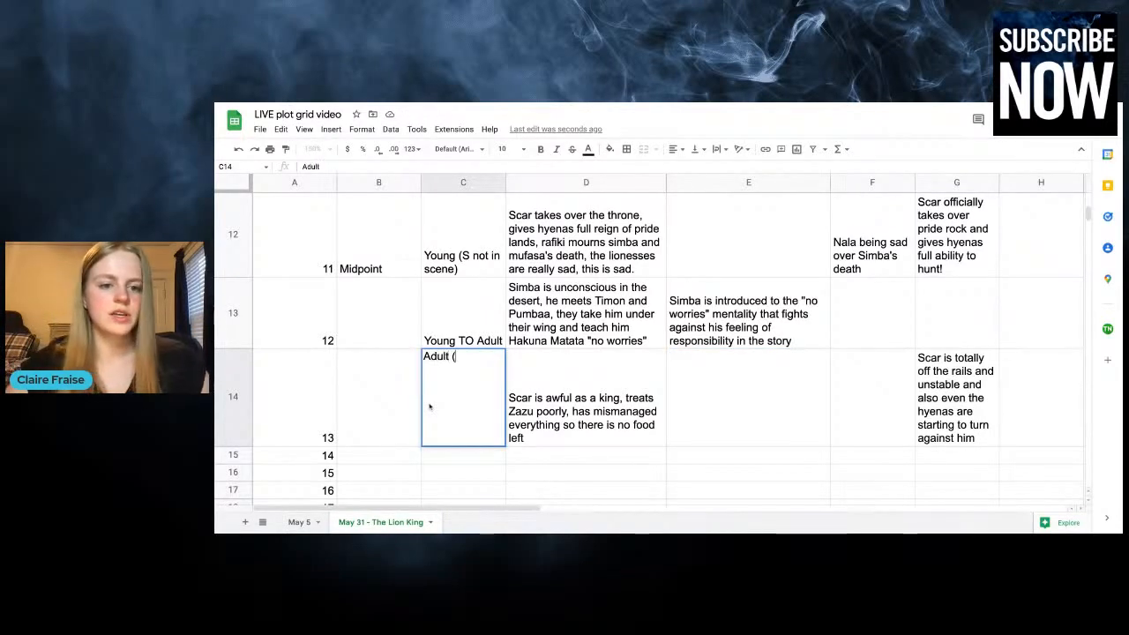
text(S not in scene))
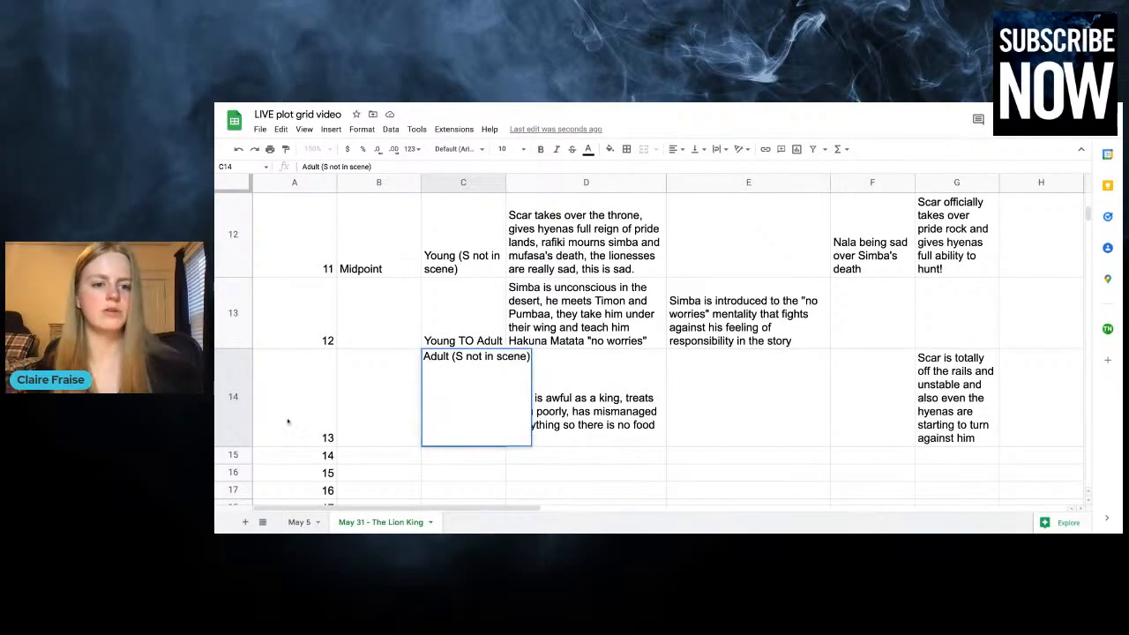
click(383, 415)
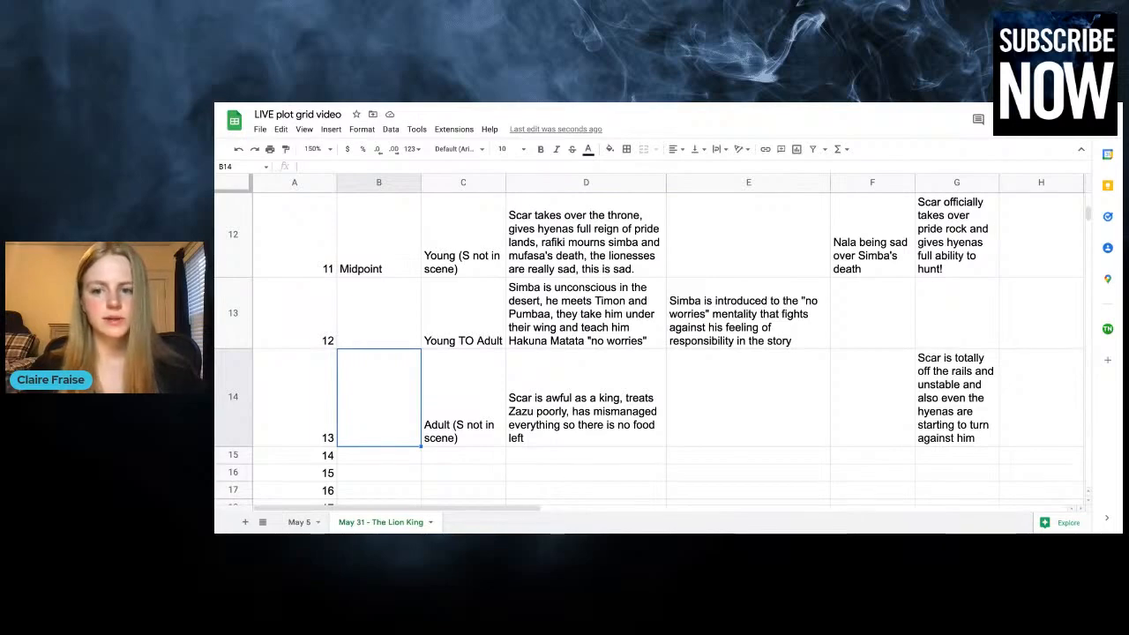
Enter "Simba, Timon, and Pumbaa talk about the stars" as the plot entry for chapter 14
click(554, 457)
scroll(554, 456, down, 3)
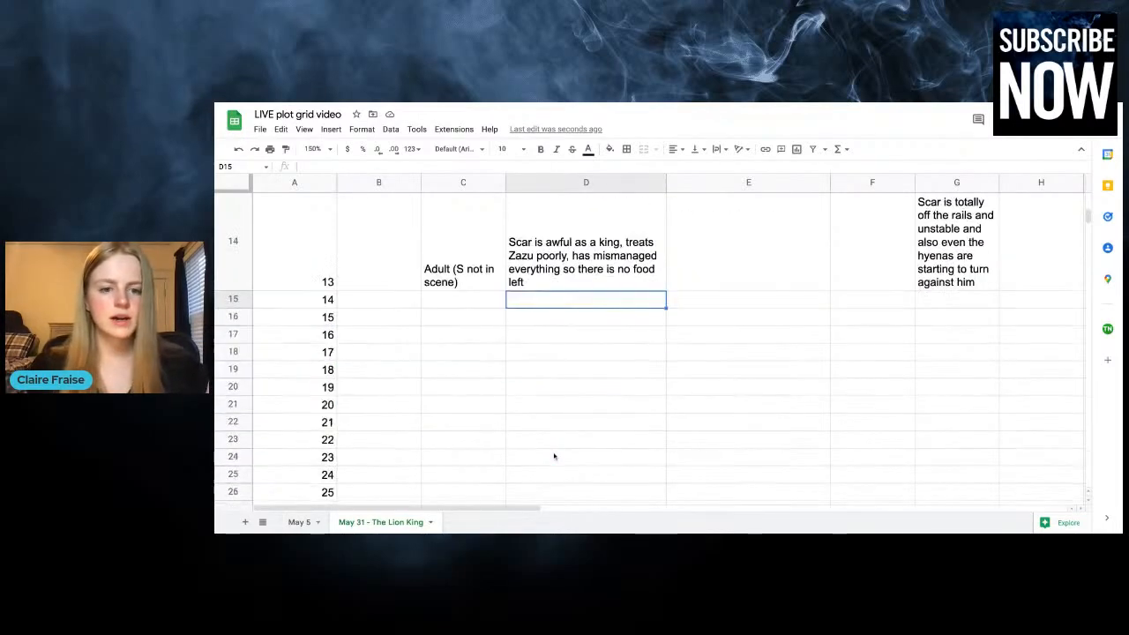
text(Simba, Timo)
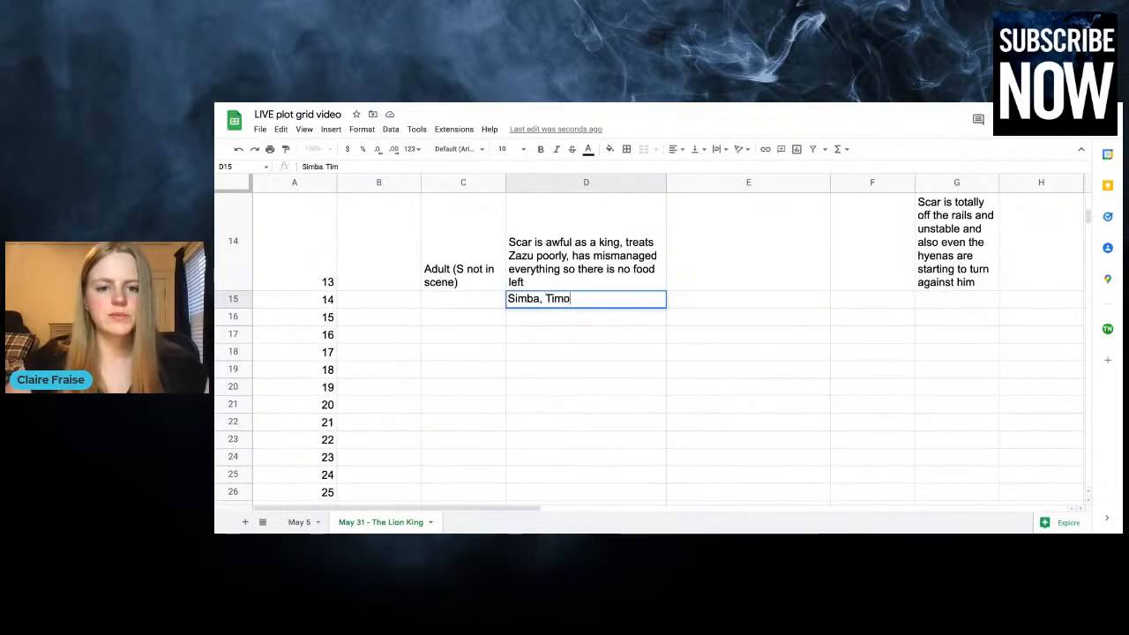
text(n, and PU)
key(BackSpace)
text(umbaa)
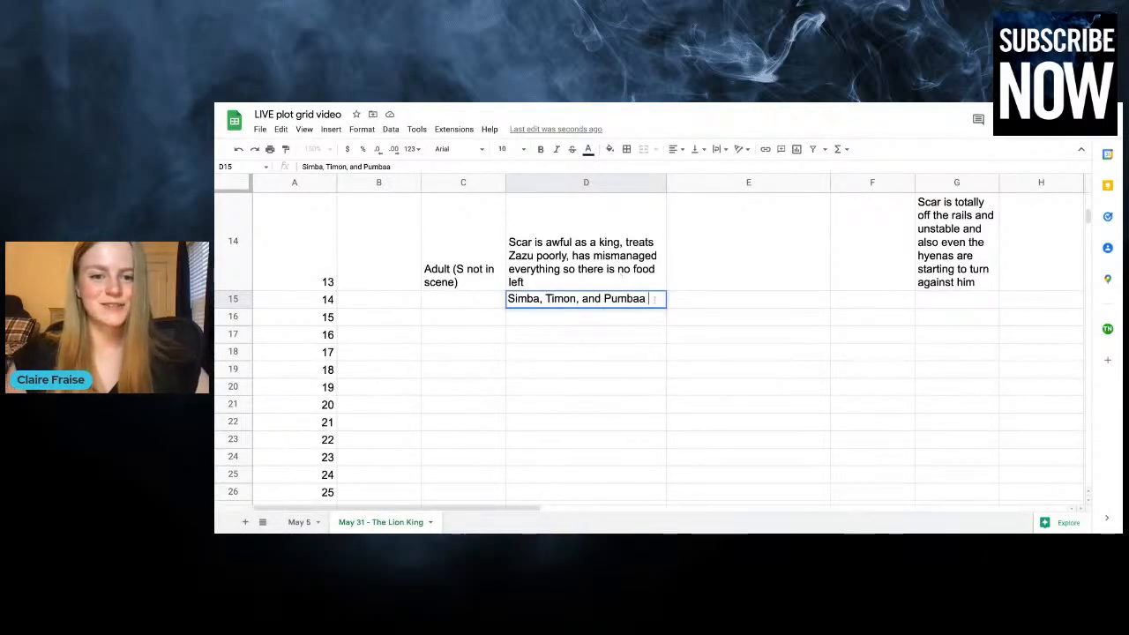
text(talk)
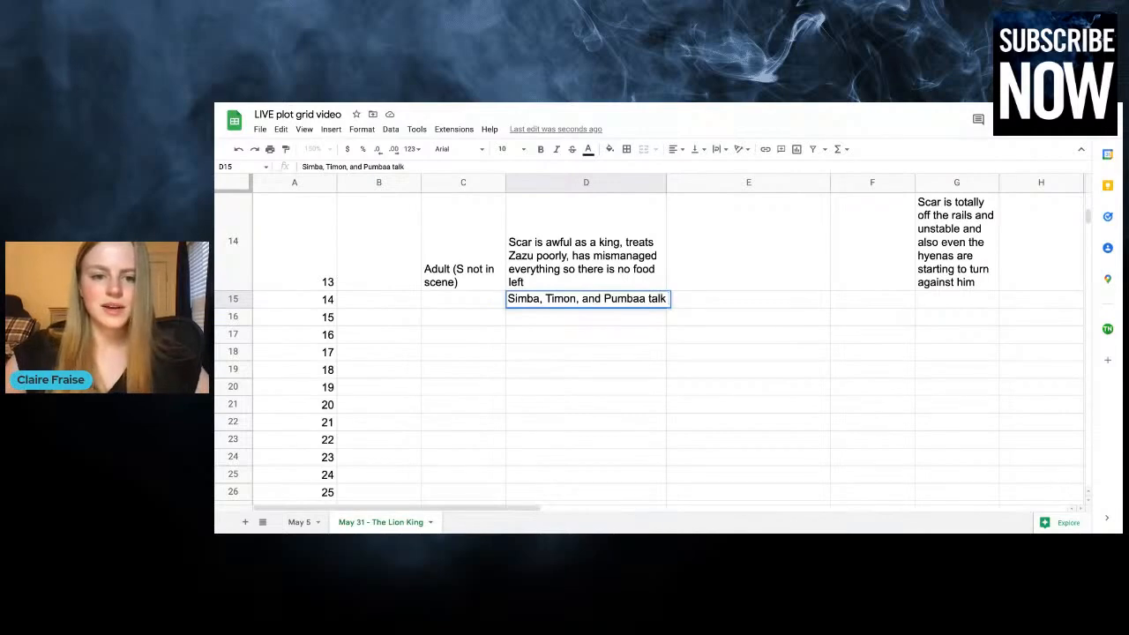
text( about the stars)
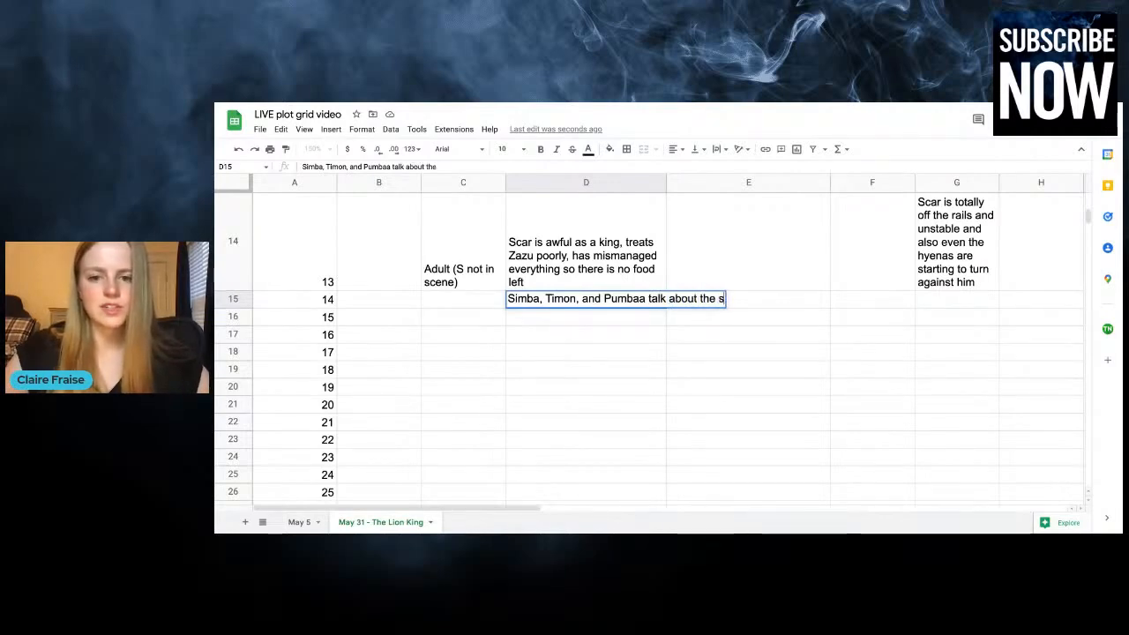
click(783, 303)
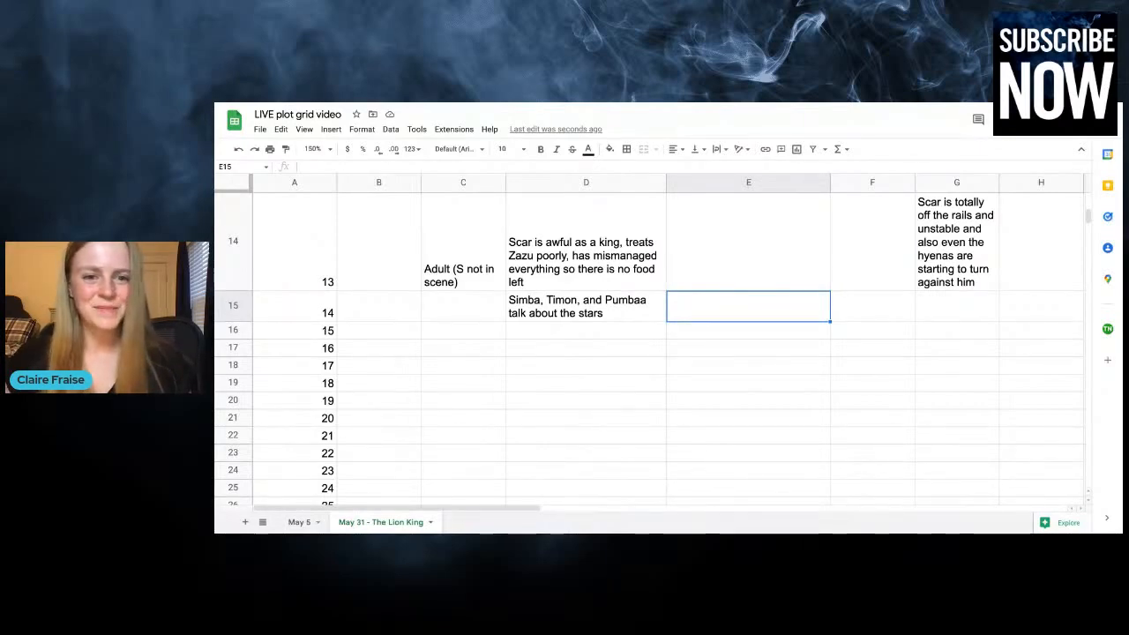
Extend the chapter 14 plot entry with ", Simba remembers his responsibility to his destiny"
double_click(611, 313)
text(, S)
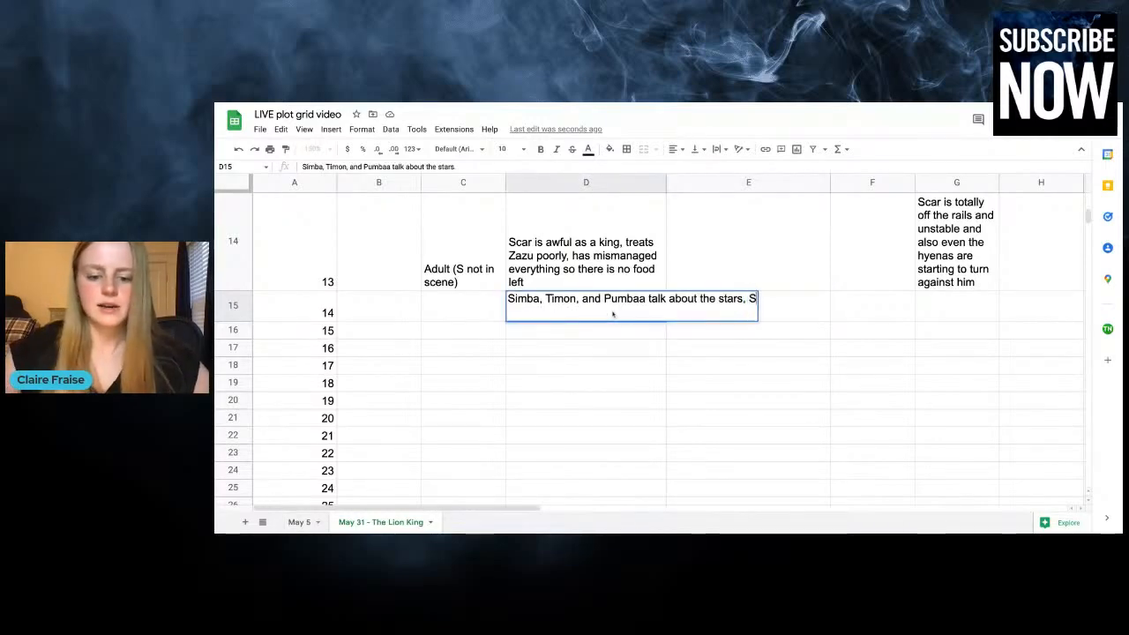
text(imba remembers his)
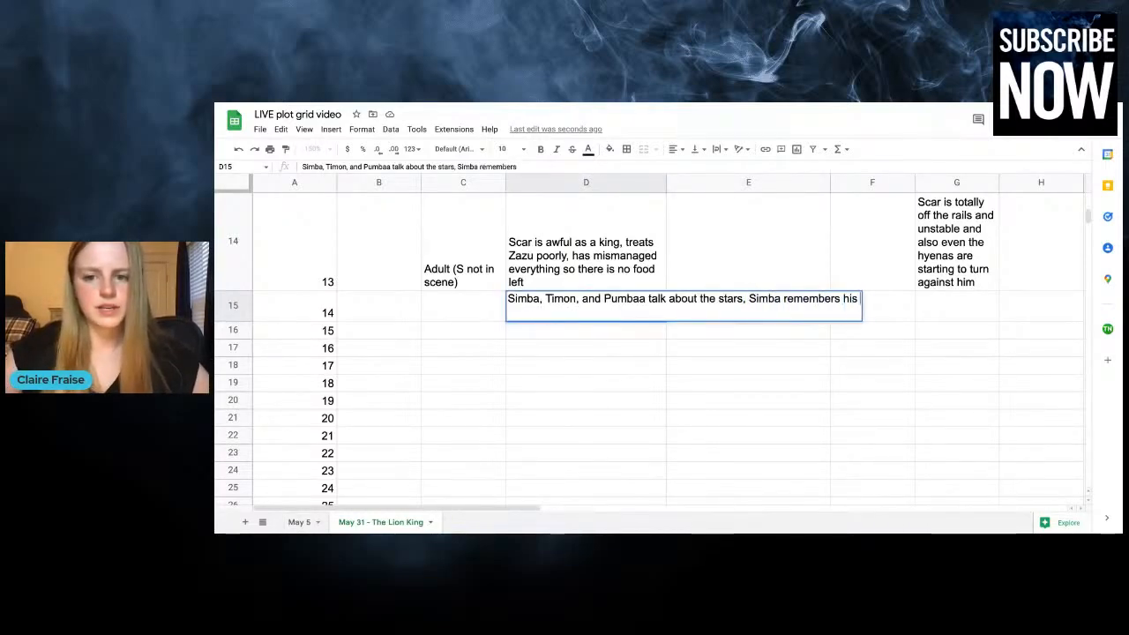
text( responsib)
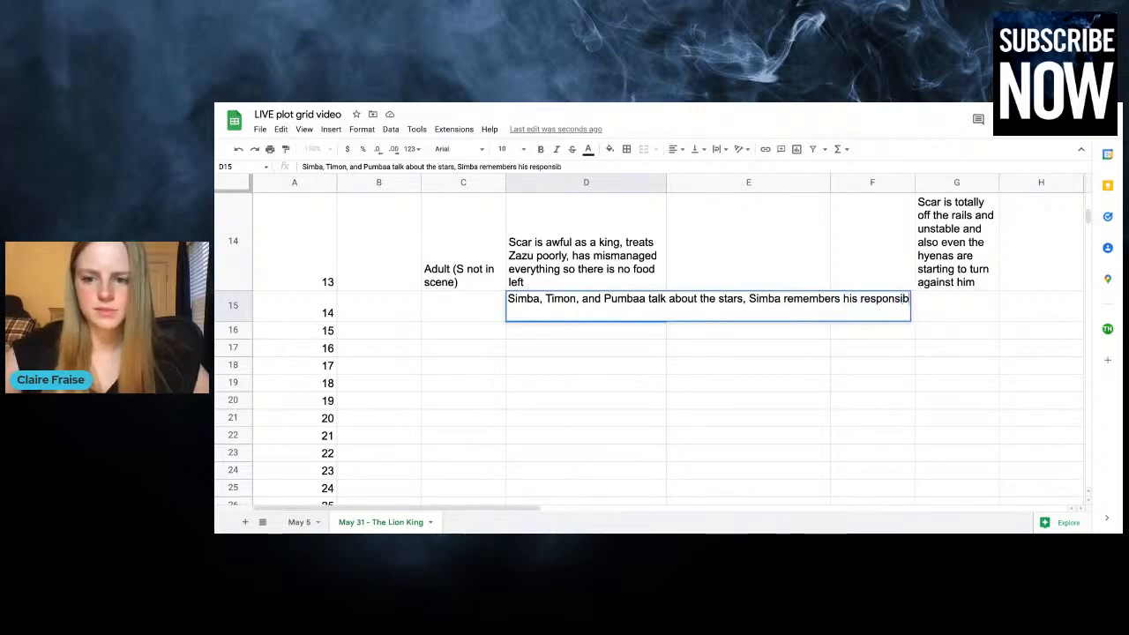
text(ility to his)
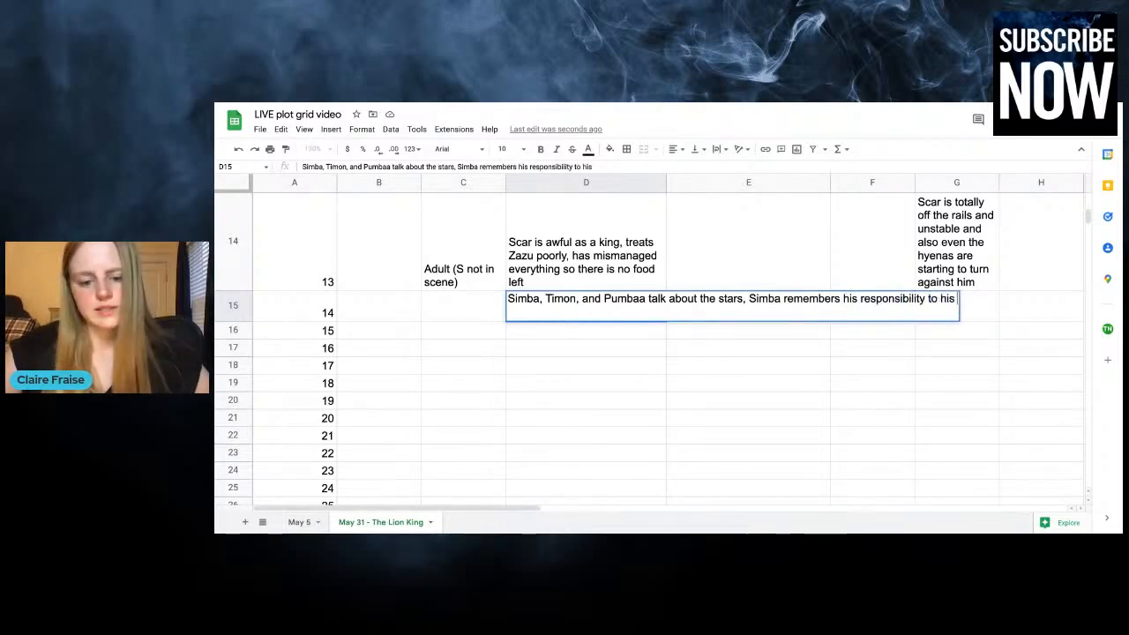
text( destiny)
Append "- Nala tells Sarabi she's going to go find help, she leaves Pride Rock" to the chapter 13 plot entry
click(551, 279)
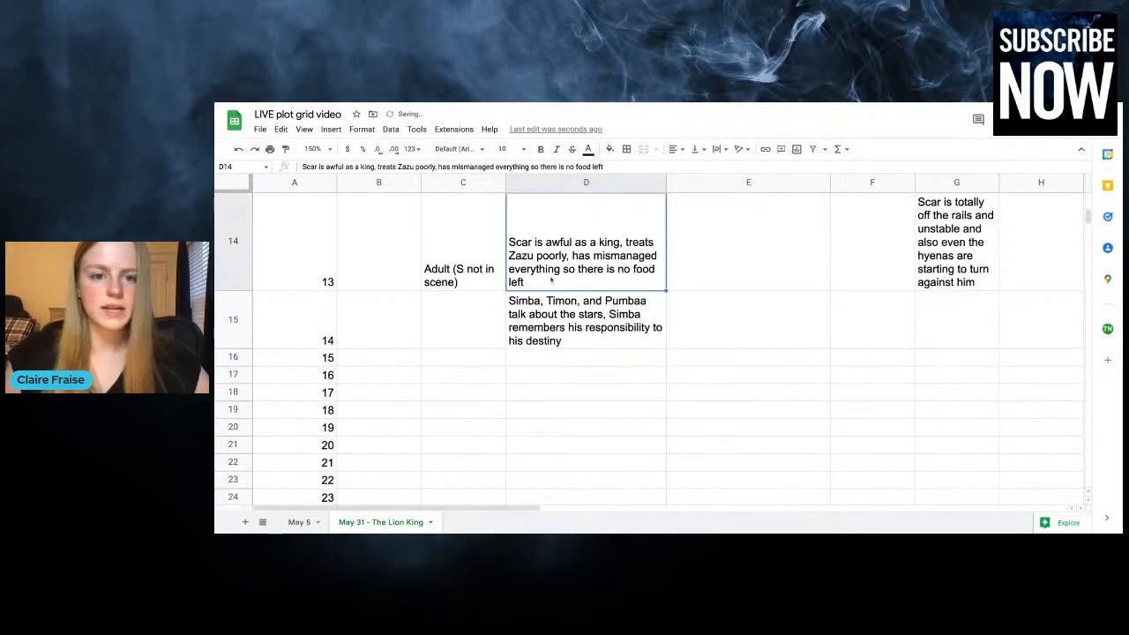
double_click(541, 284)
text(-)
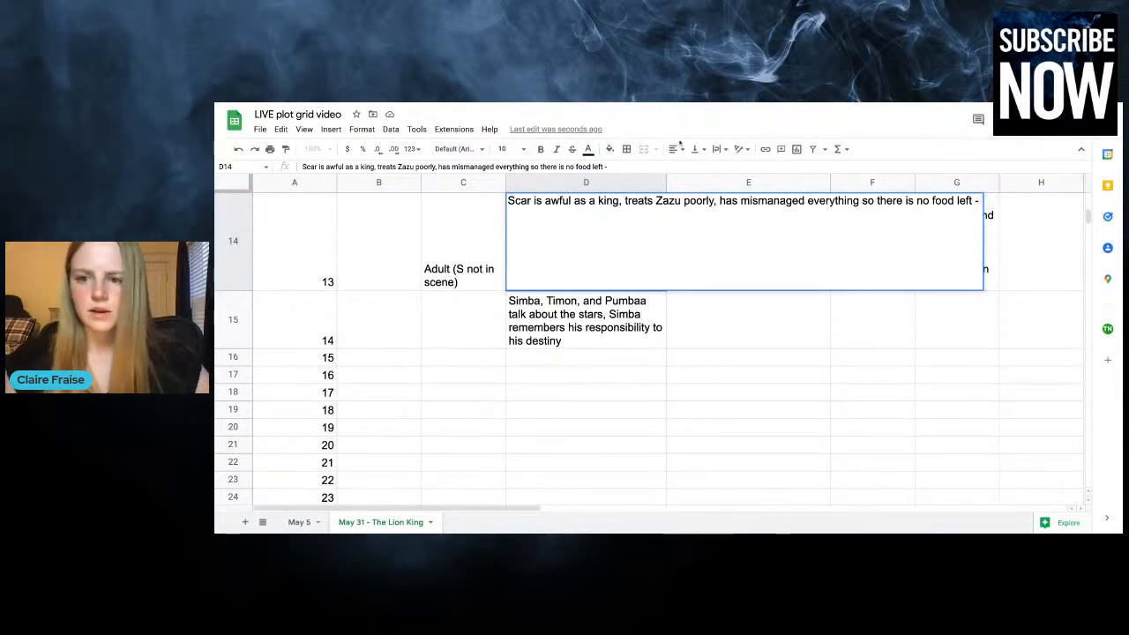
text(Nala tells )
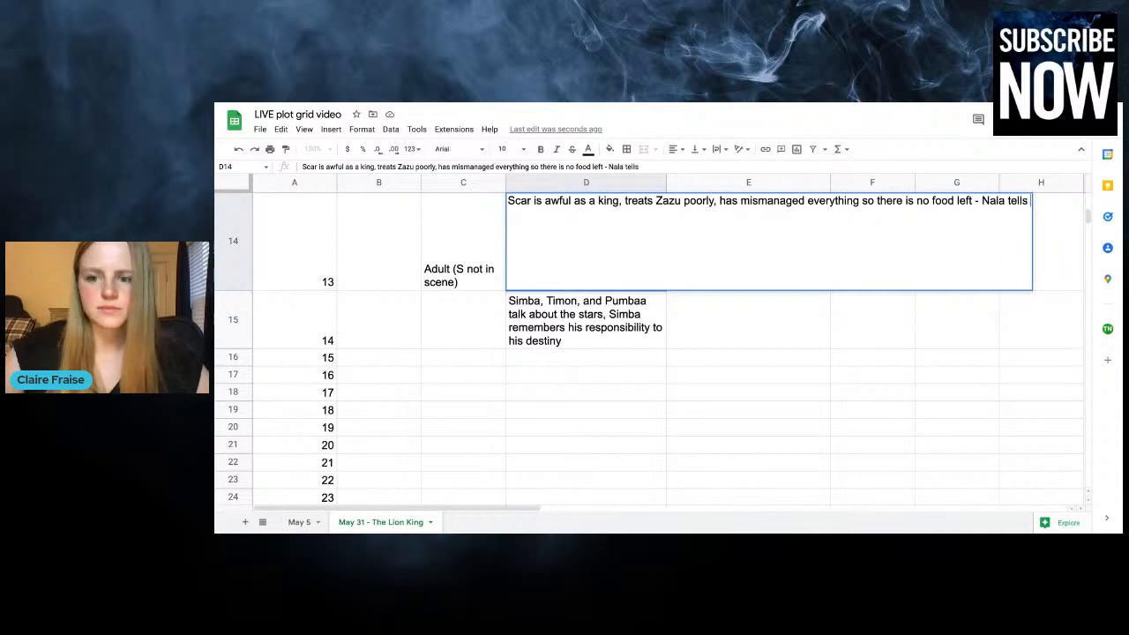
text(Sarabi she's going)
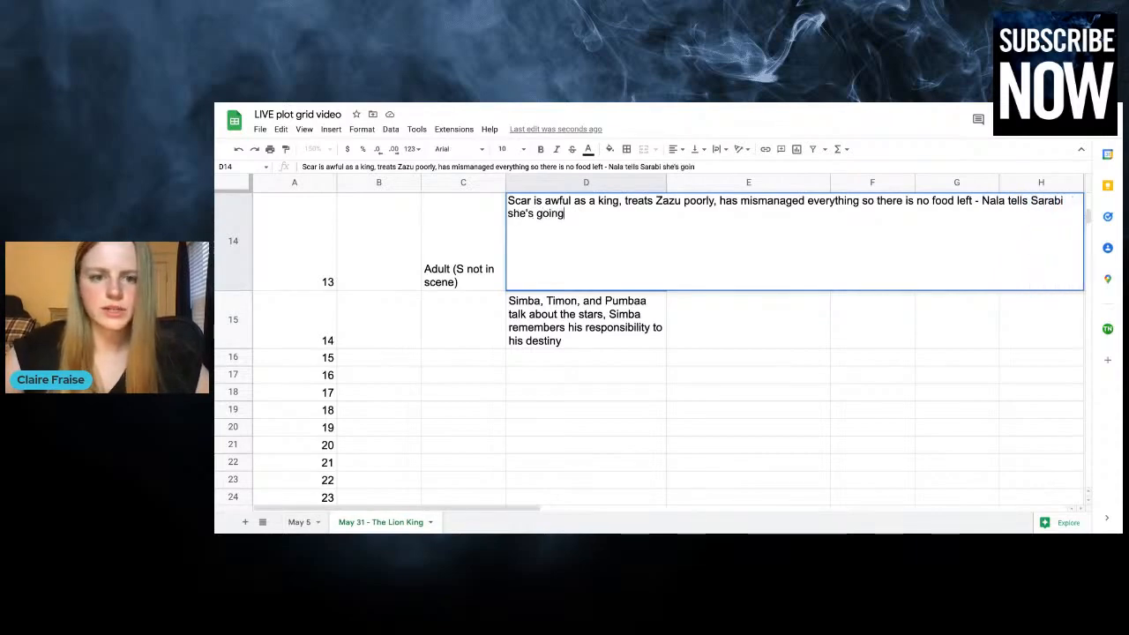
text( to go find help, s)
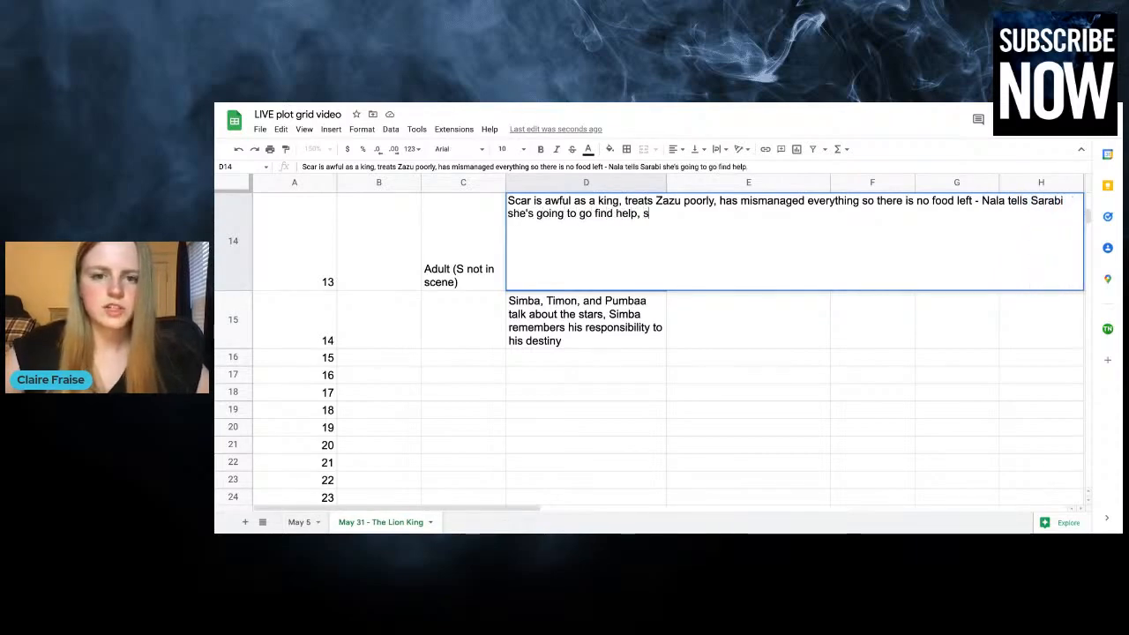
text(he leaves Pride Rok)
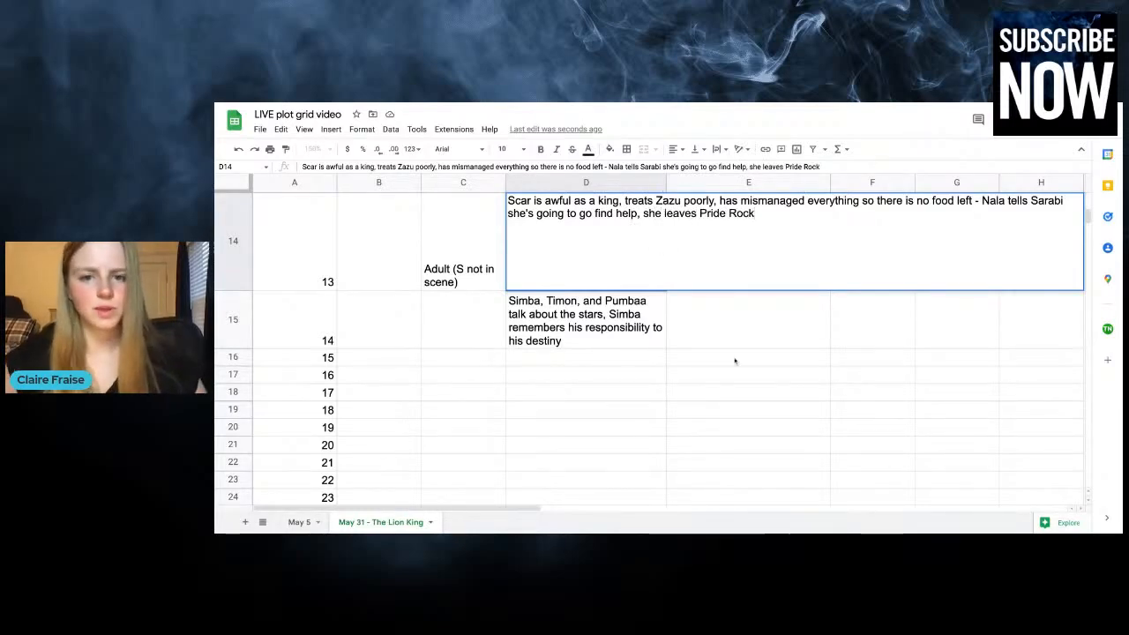
click(750, 326)
Enter "Nala leaves pride rock to go find help" as the Simba and Nala romance entry for chapter 13
click(847, 256)
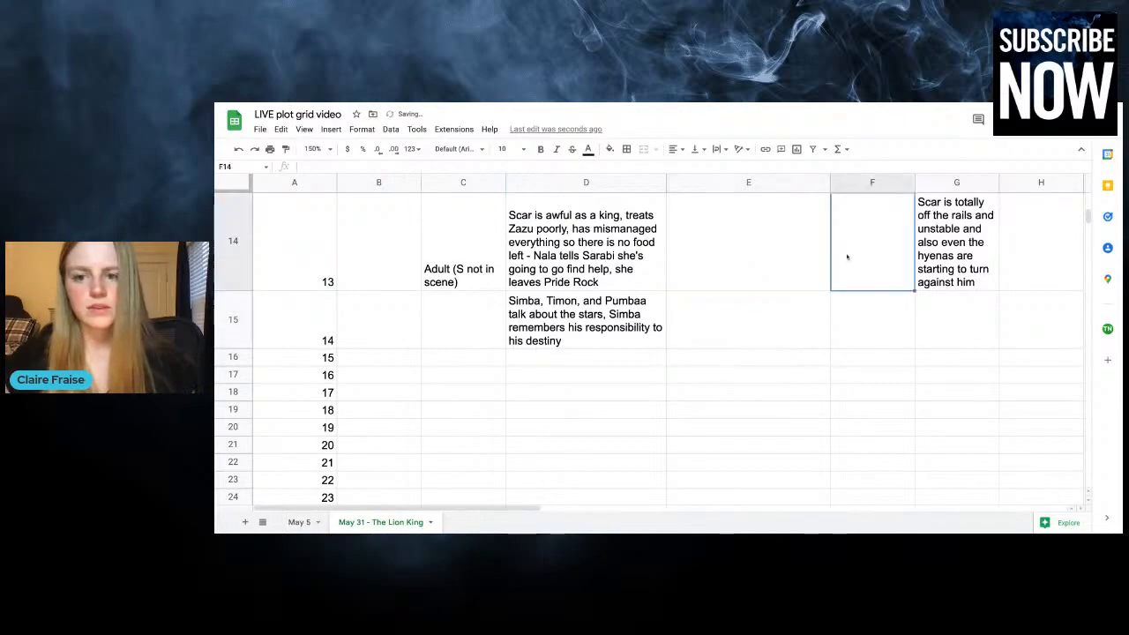
scroll(847, 256, up, 10)
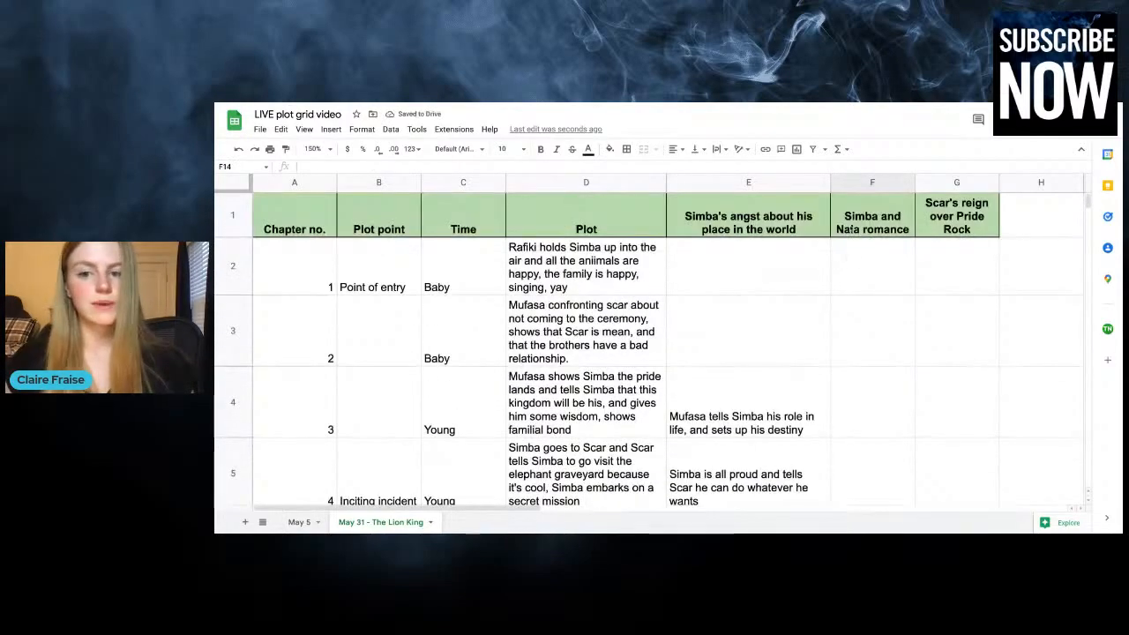
scroll(821, 365, down, 10)
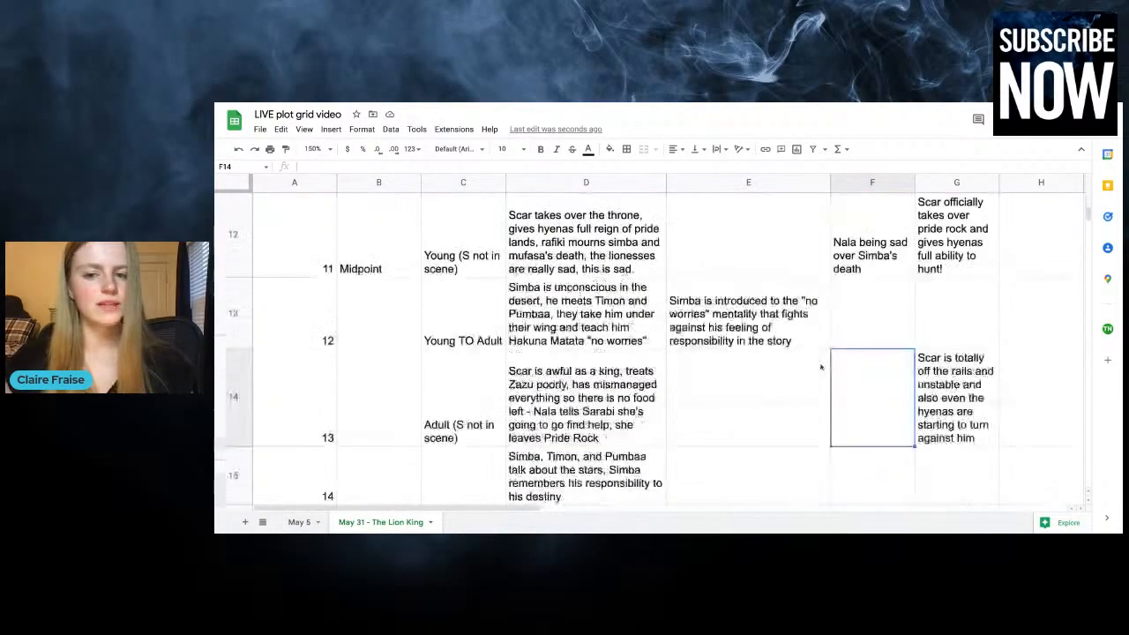
text(Nala )
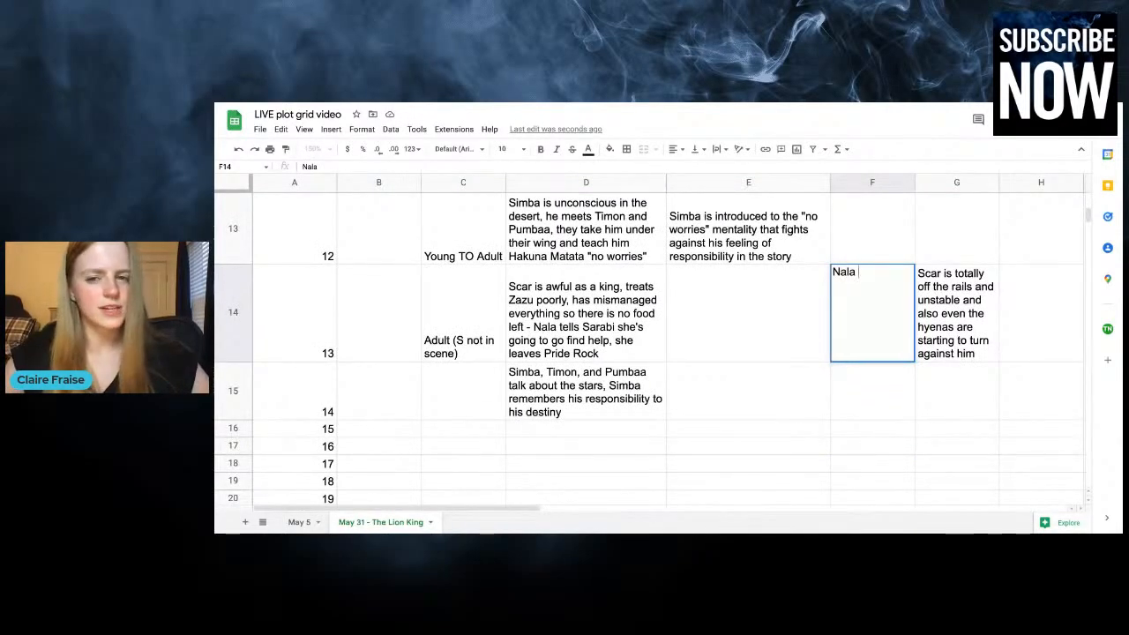
text(leaves )
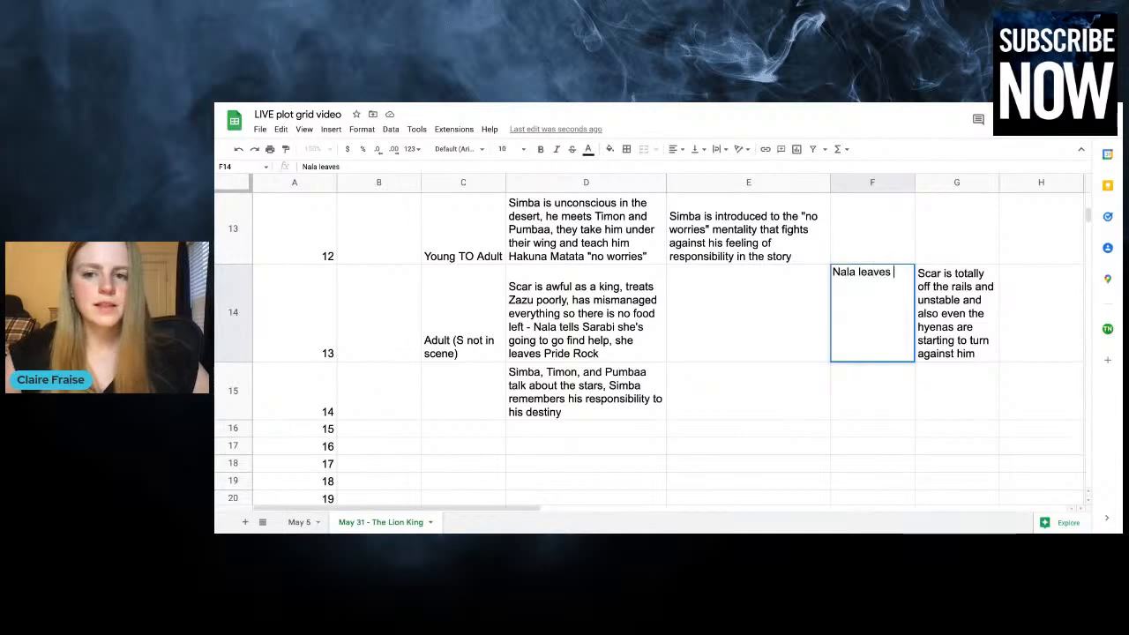
text(pride rock to go)
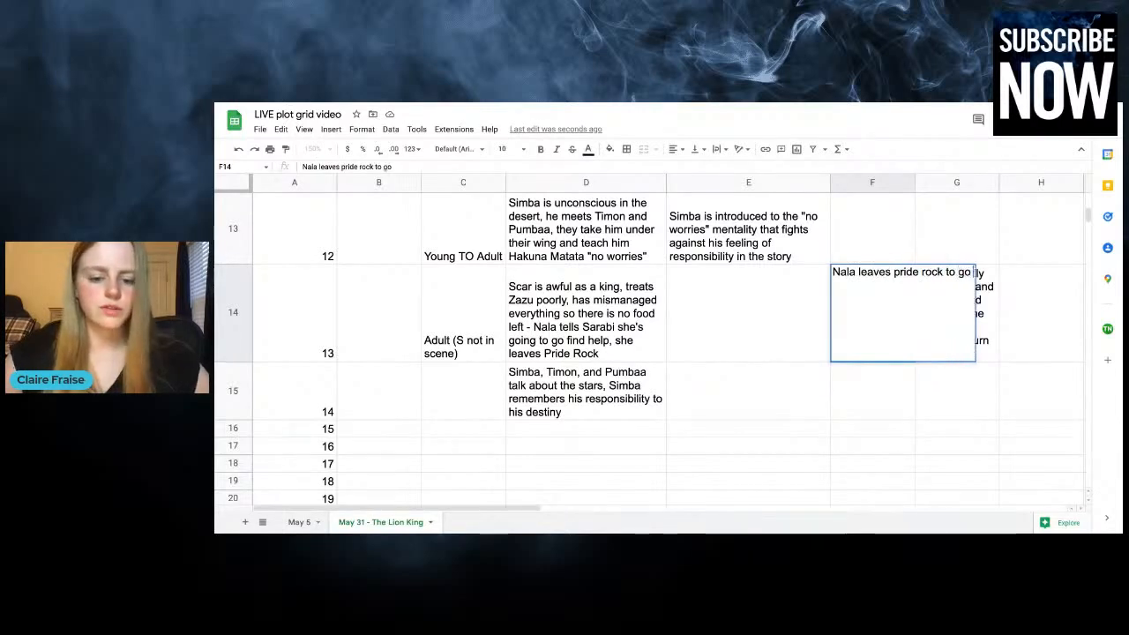
text( find help)
Enter "Simba is confronted with guilt about his father, is really torn up" as the entry on Simba's angst for chapter 14
click(622, 419)
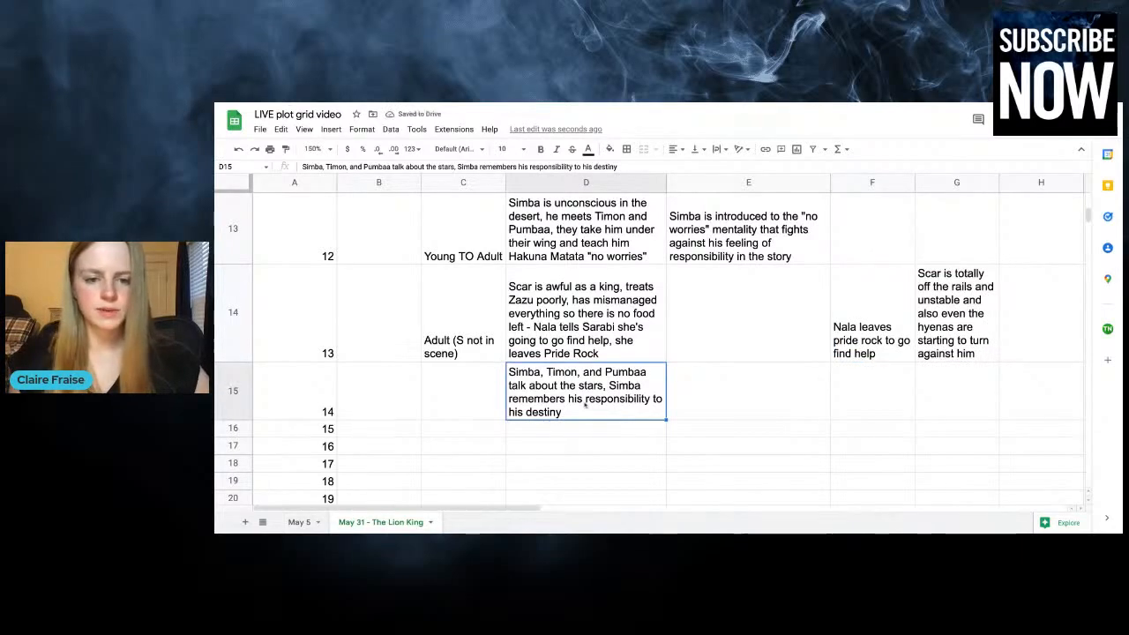
click(743, 409)
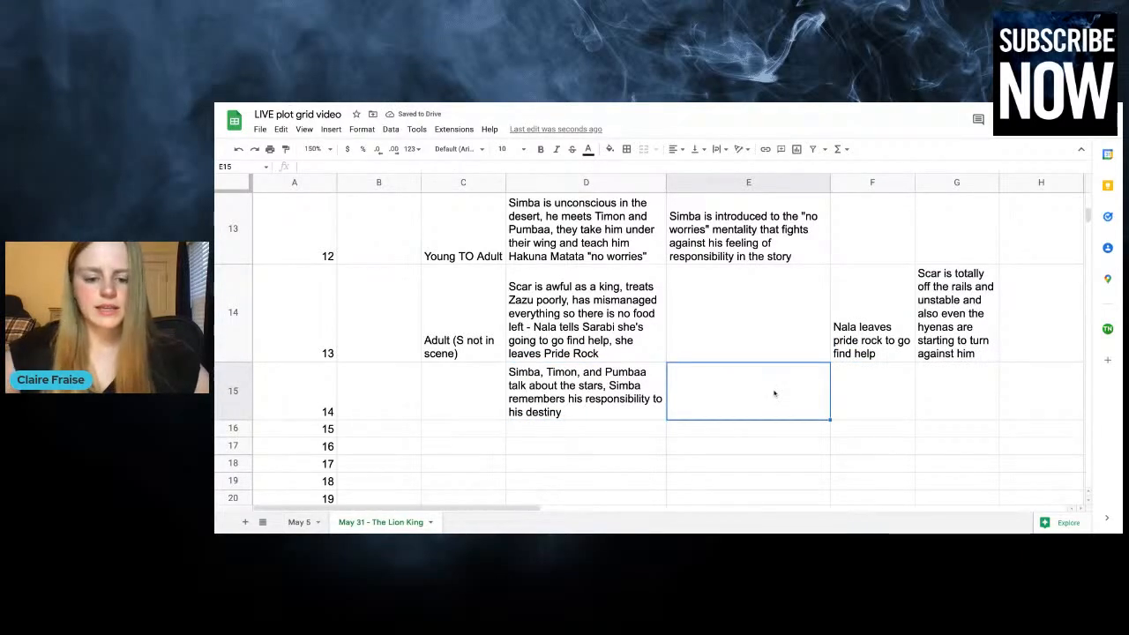
text(Simba remem)
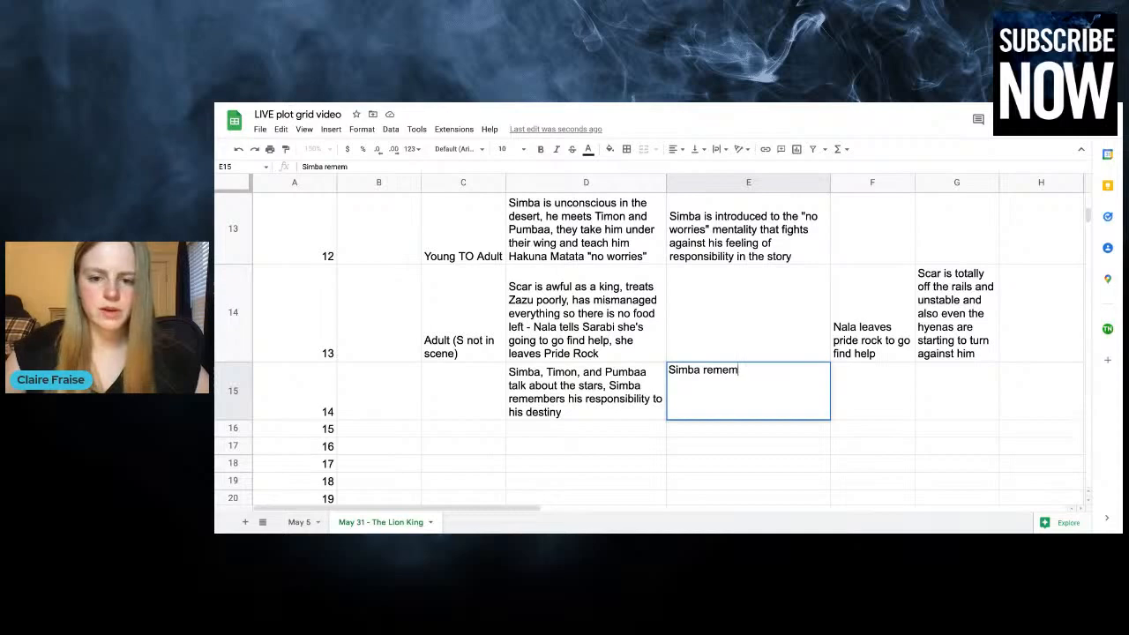
key(BackSpace)
key(BackSpace)
key(BackSpace)
key(BackSpace)
key(BackSpace)
text(is confrton)
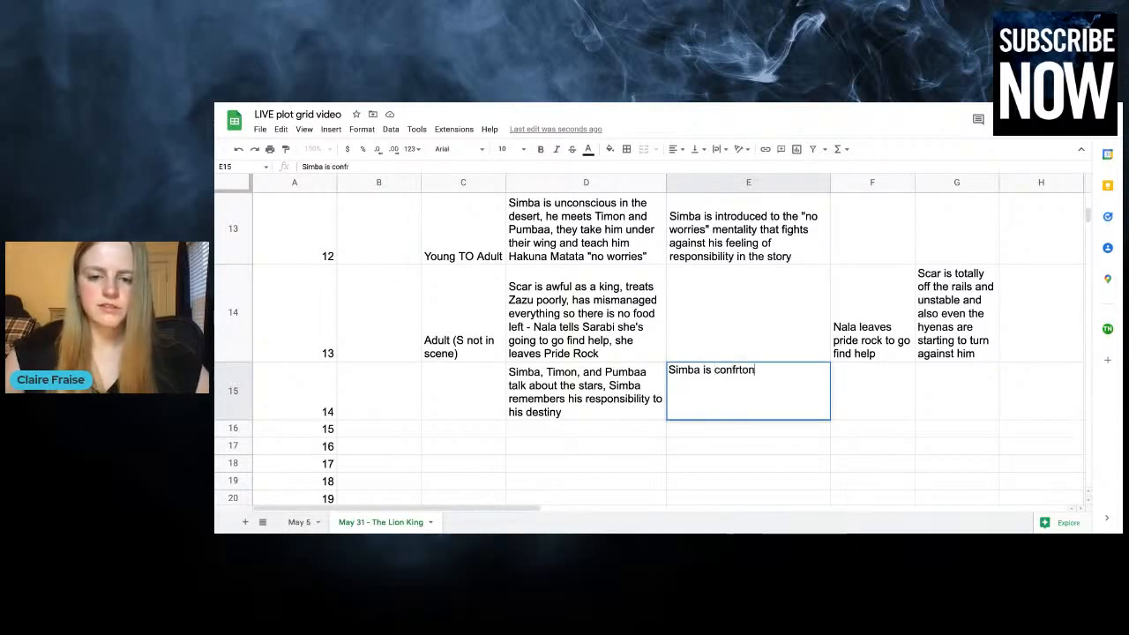
text(e)
key(BackSpace)
key(BackSpace)
key(BackSpace)
key(BackSpace)
text(onted )
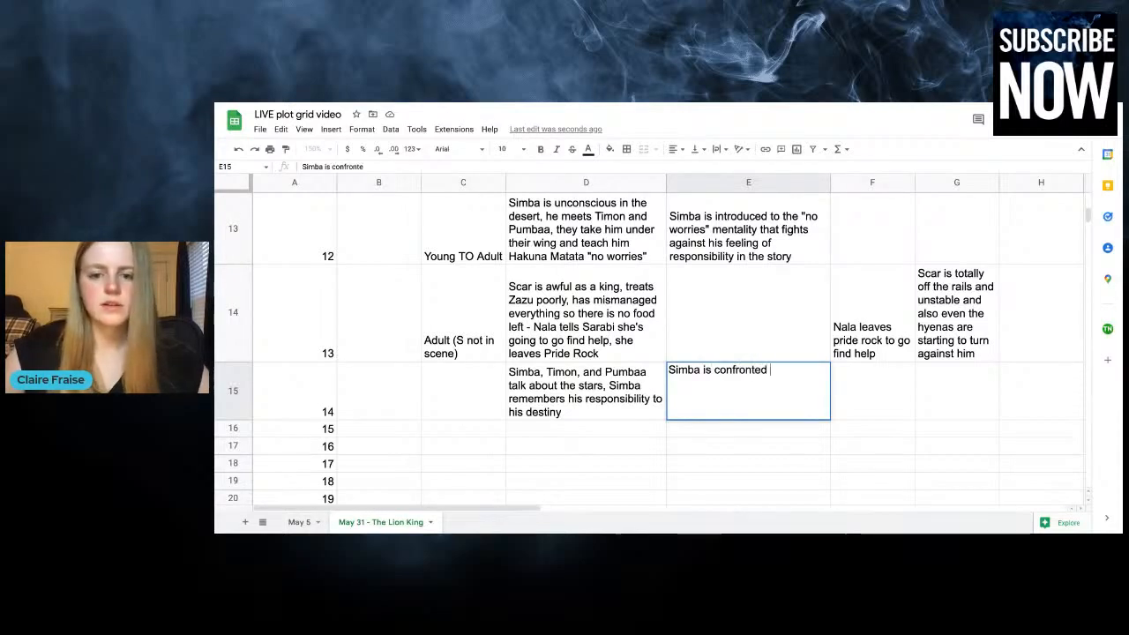
text(with guilt about his fath)
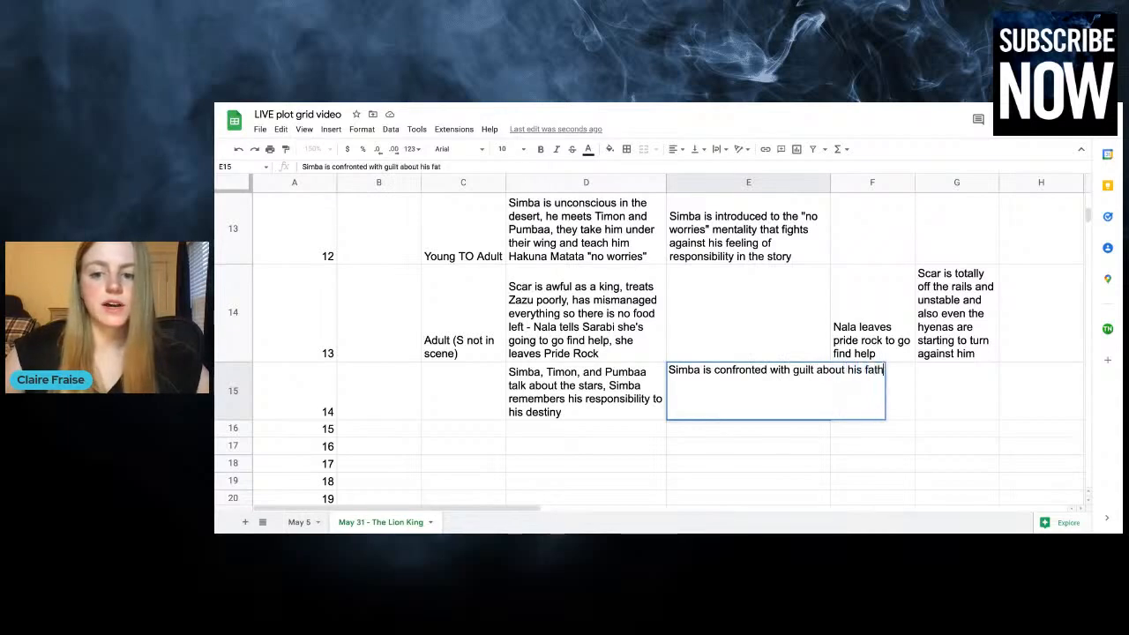
text(er,)
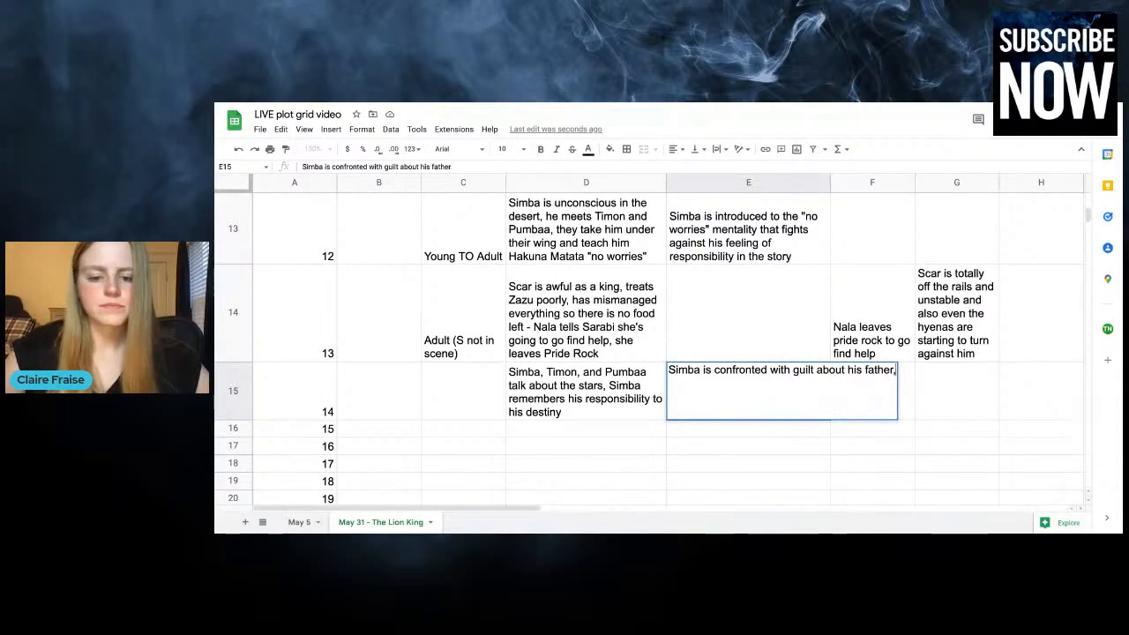
text( is really torn up)
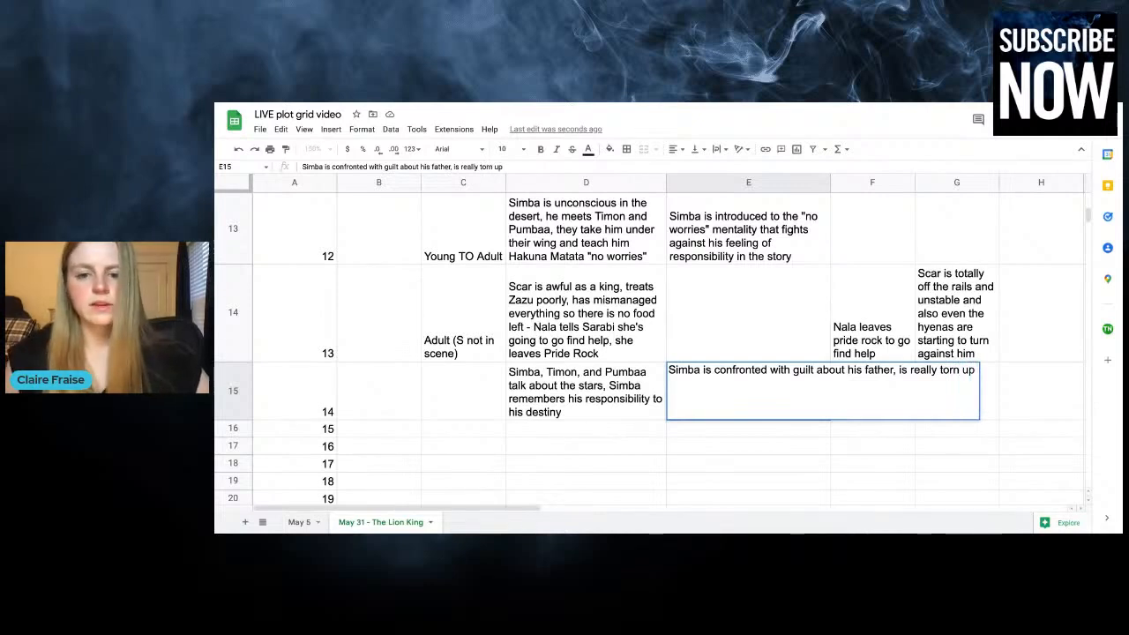
click(732, 290)
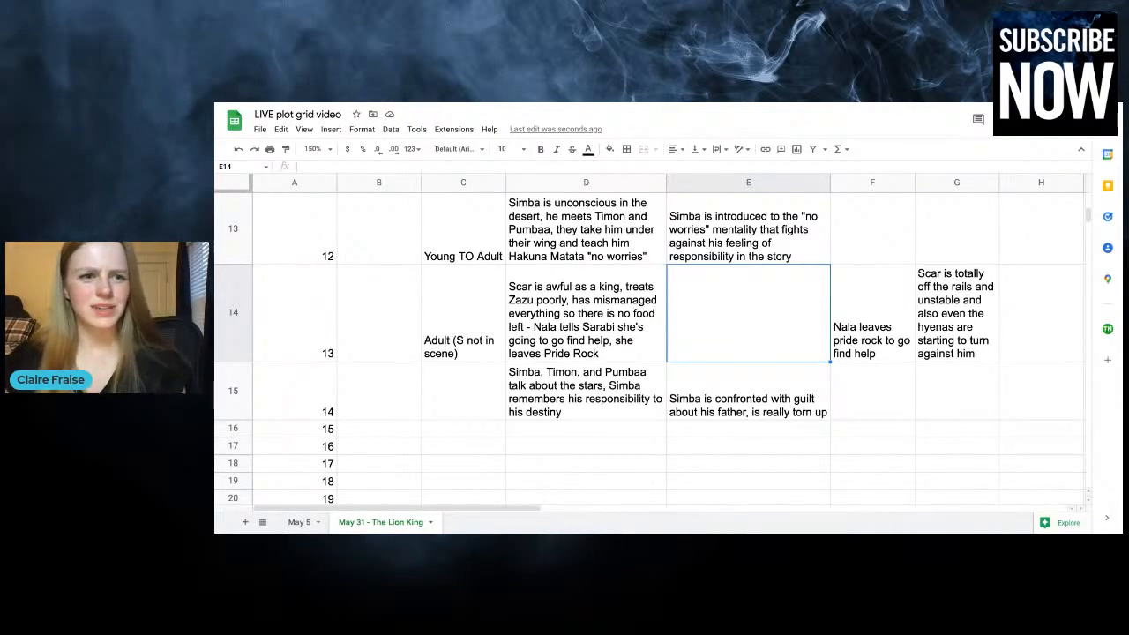
Enter "Adult" as the time for chapter 14, without the suggested "(S not in scene)" ending
click(443, 394)
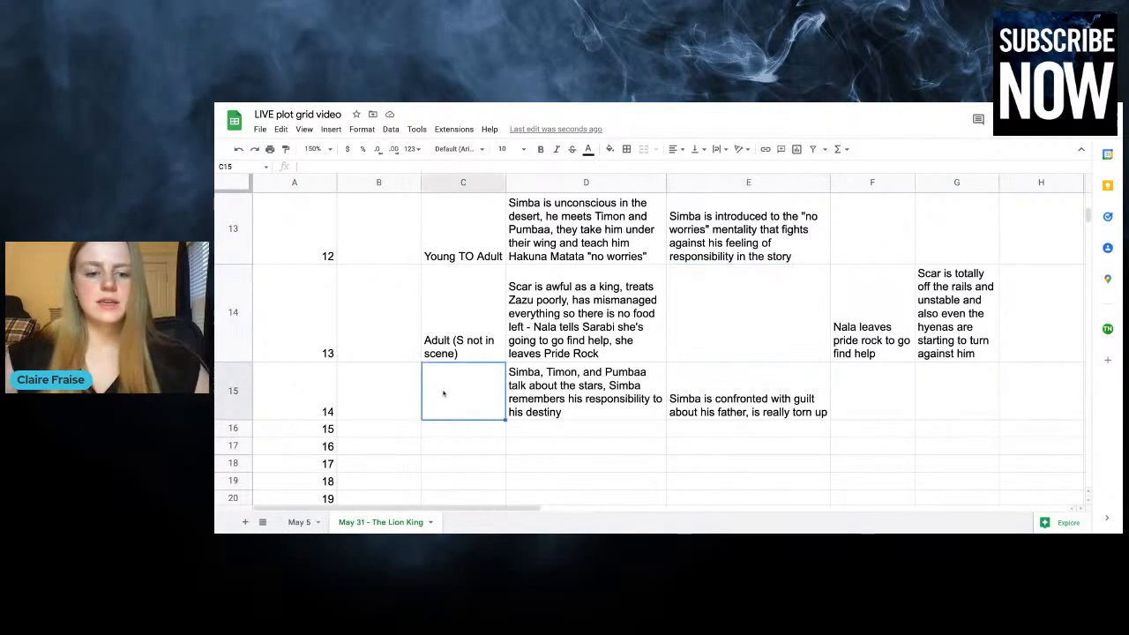
text(Adult)
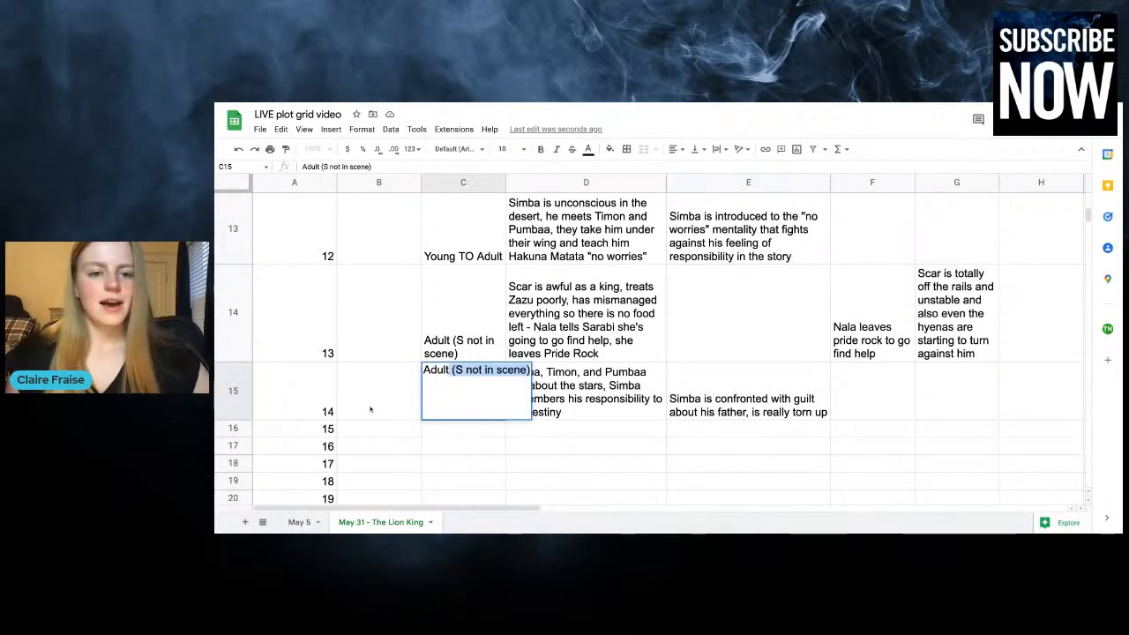
key(BackSpace)
click(516, 433)
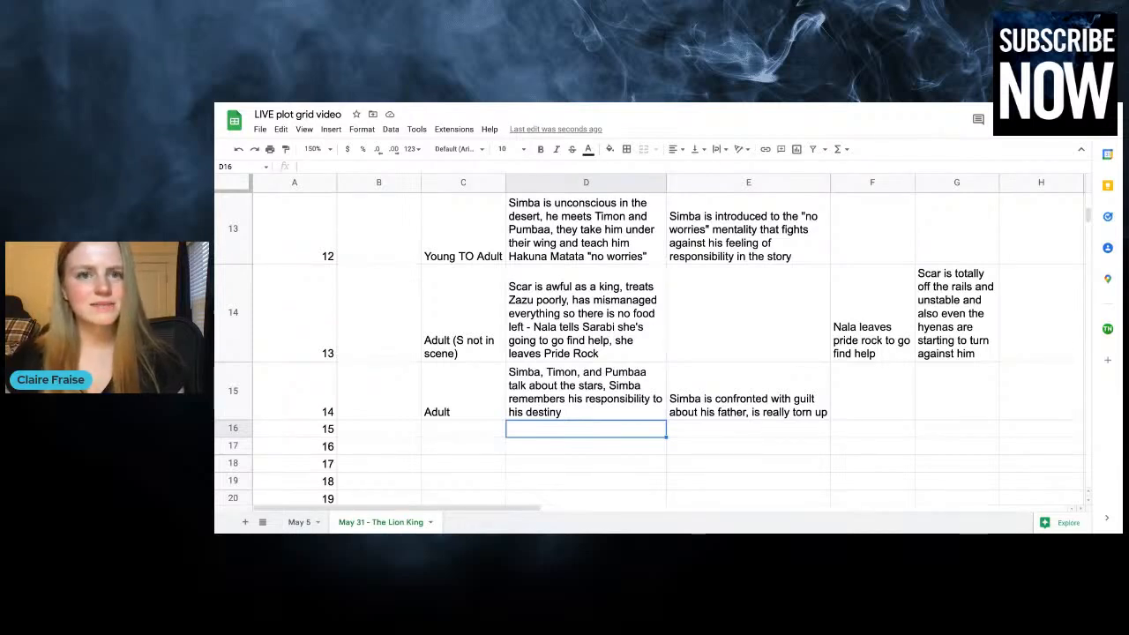
Append "- Rafiki realizes Simba is alive!" to the chapter 14 plot entry
click(606, 413)
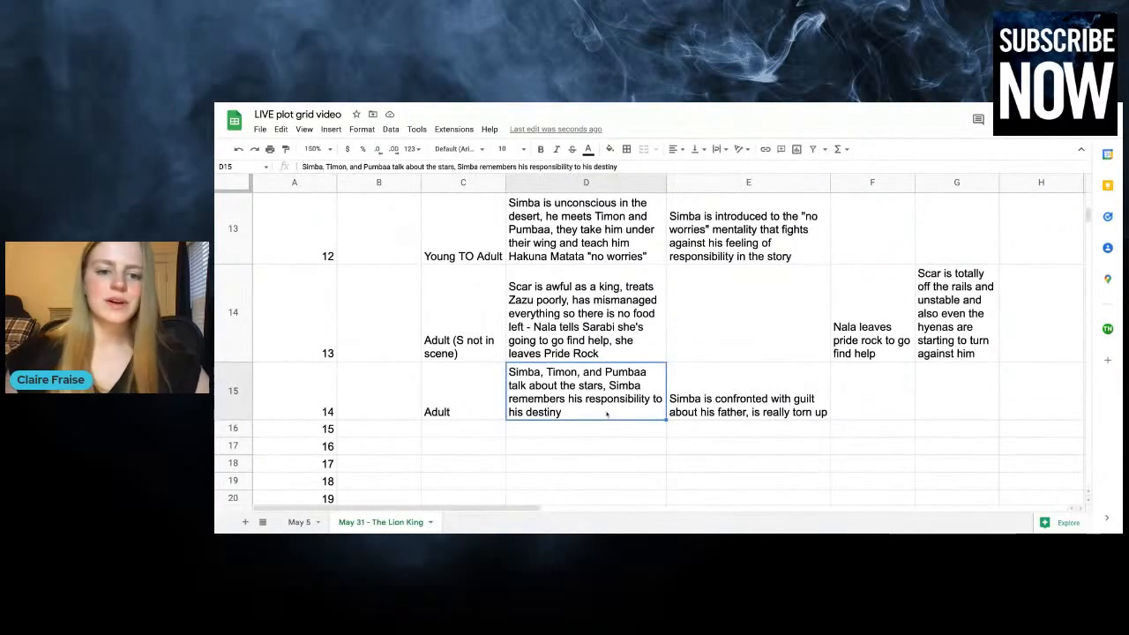
double_click(602, 413)
text(- Rafi)
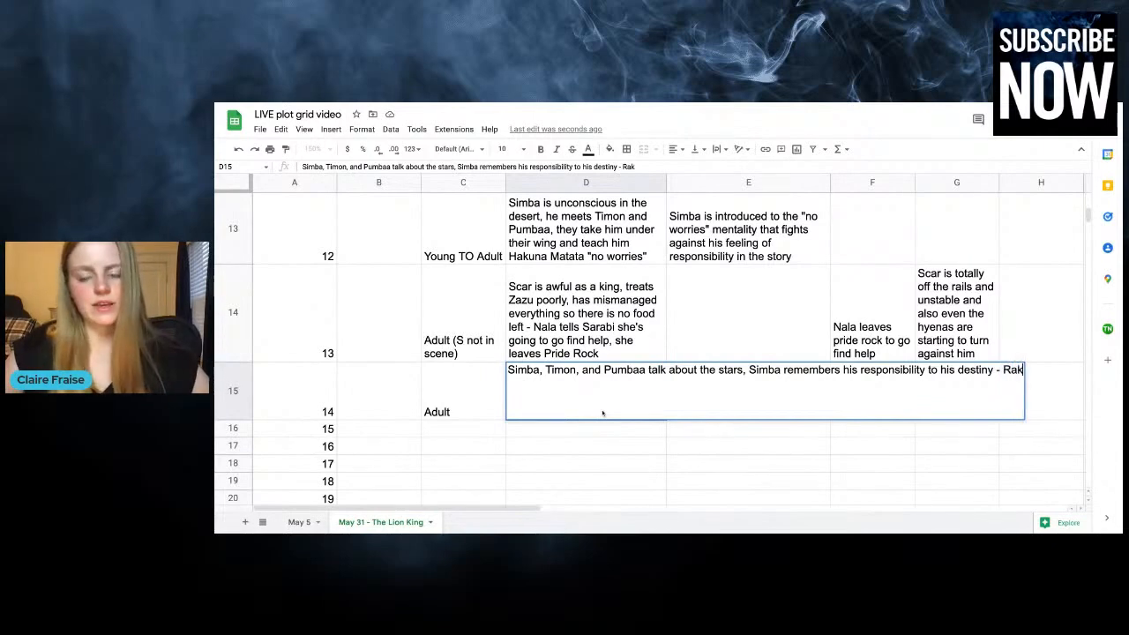
text(ki realizes )
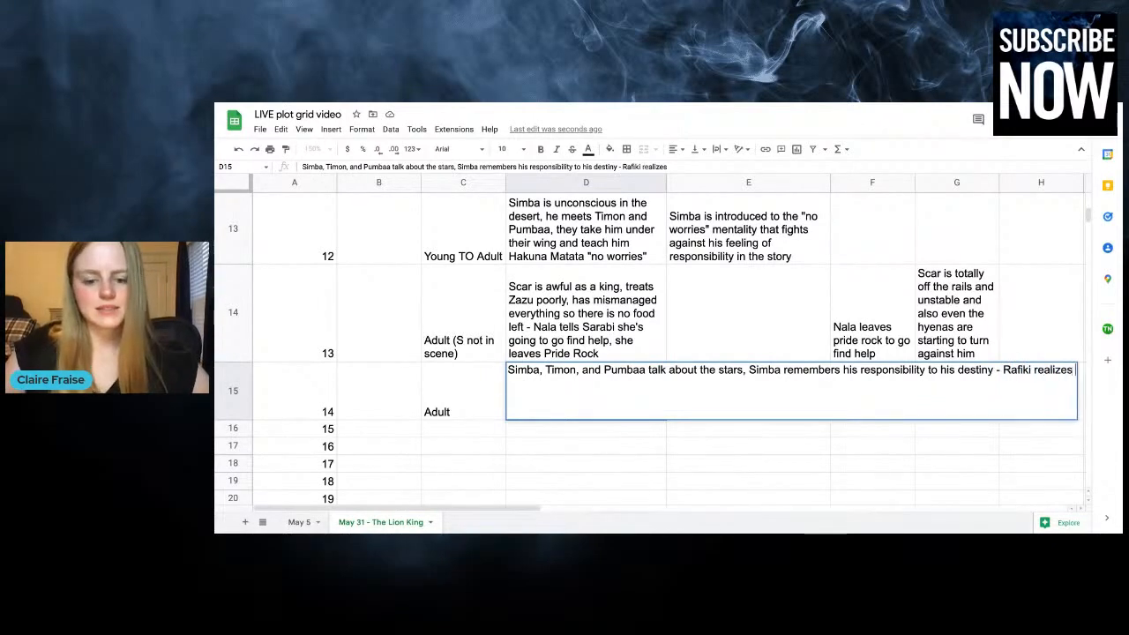
text(Simba is alive)
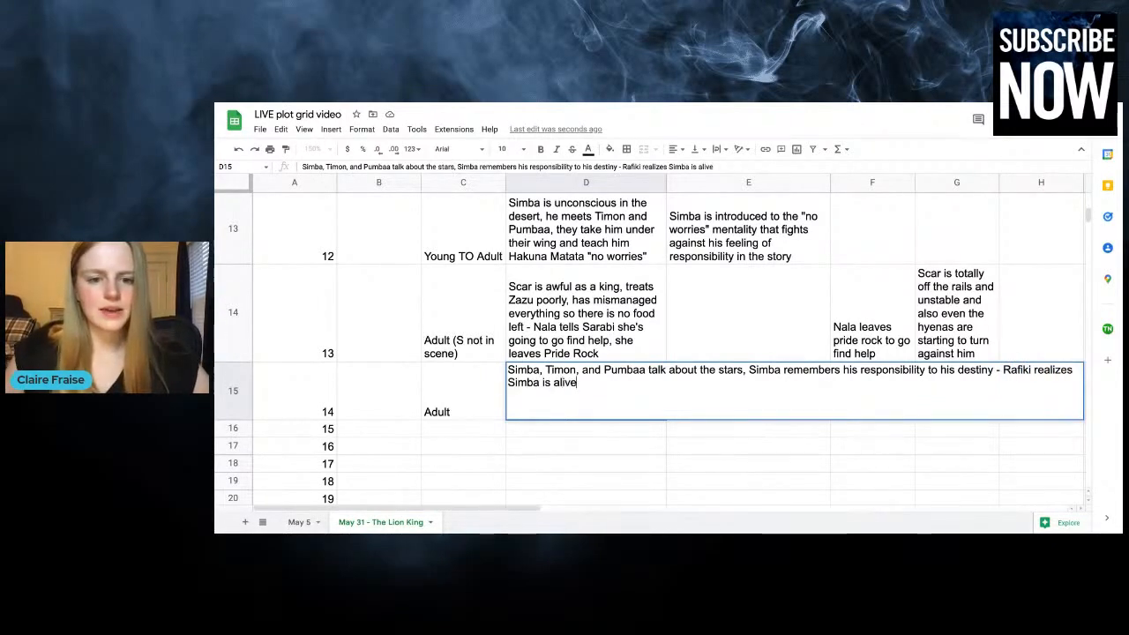
text(!)
key(Return)
click(596, 429)
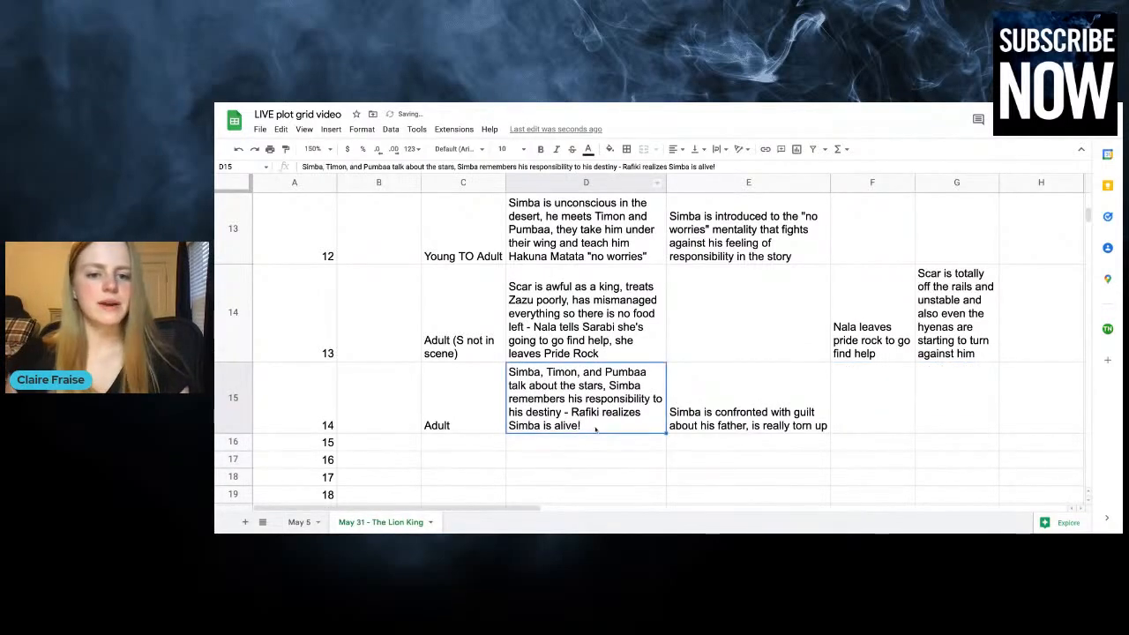
Enter "Adult" as the time for chapter 15
click(595, 440)
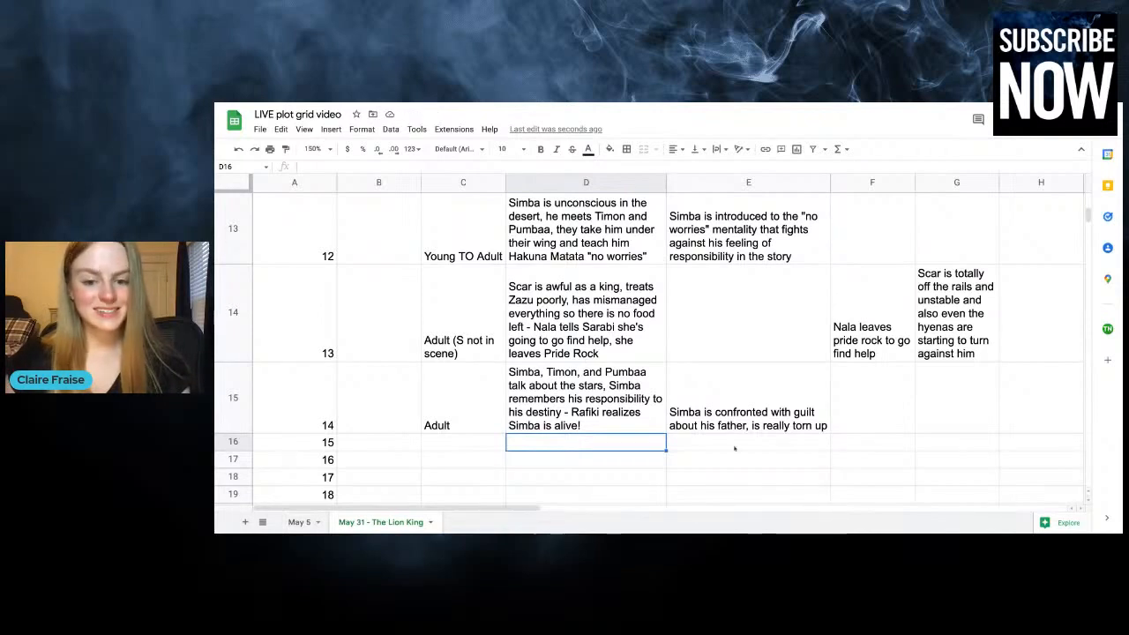
key(Right)
click(449, 442)
text(Adult)
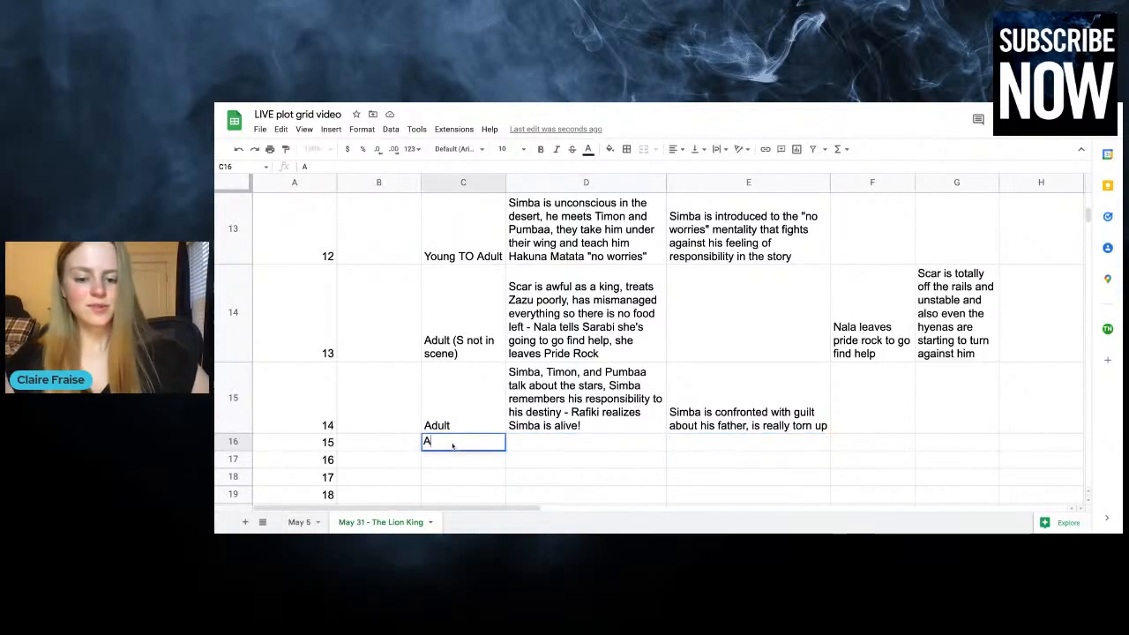
Start the chapter 15 plot entry with "Nala tries to hunt Pumbaa and Simba saves him, he and Nala fight, Nala is about to win,"
click(578, 430)
click(574, 443)
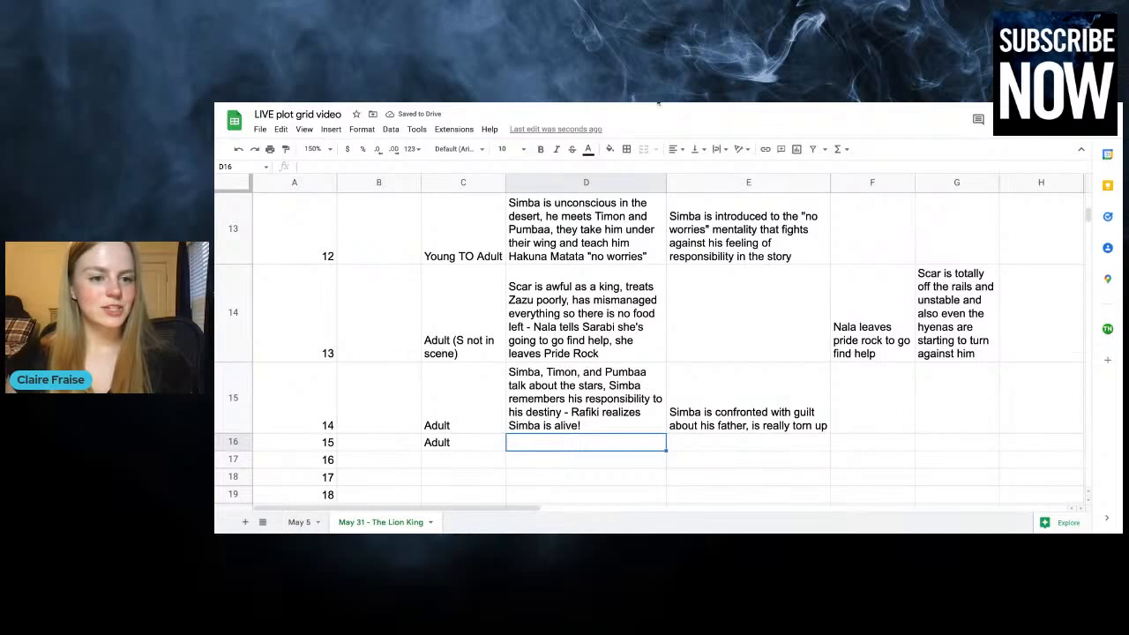
text(Nala )
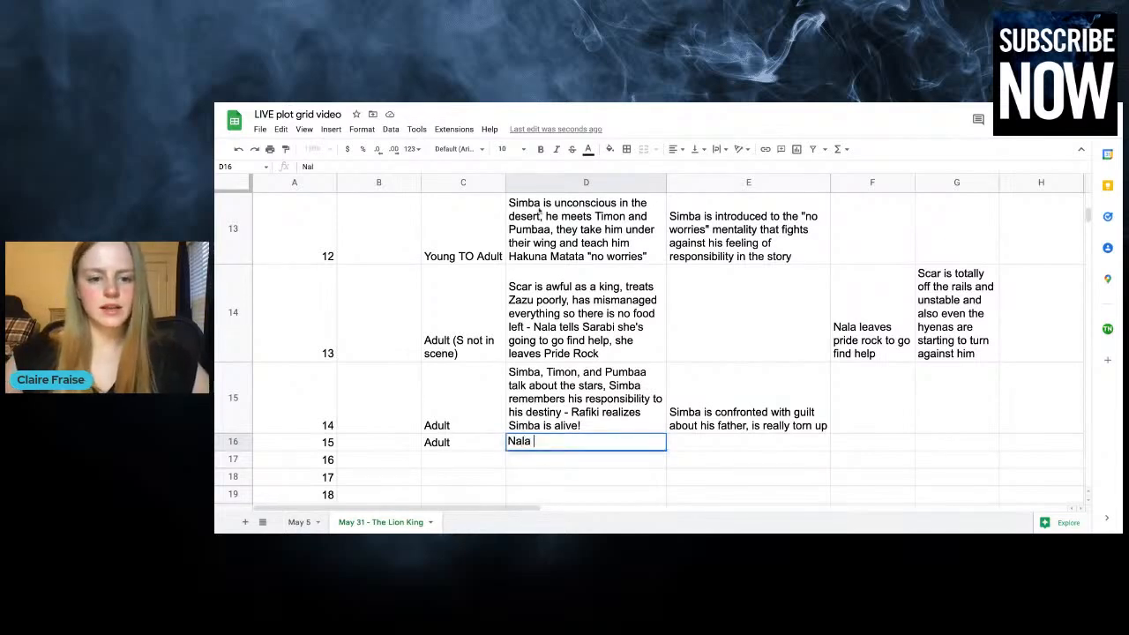
text(tries to hunt P)
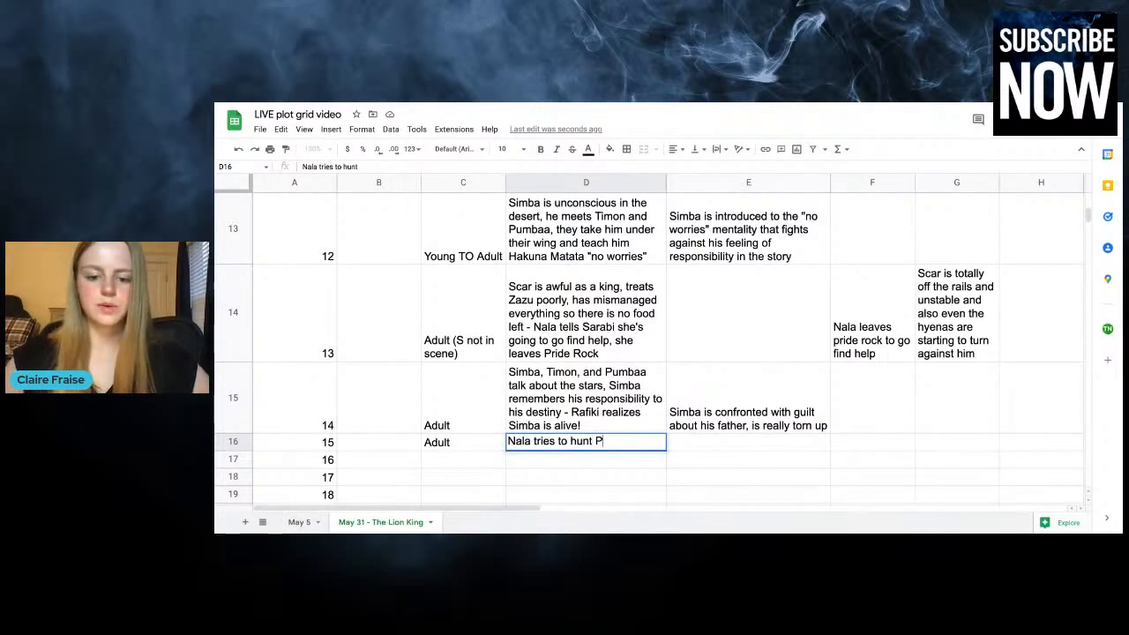
text(umbaa and Sim)
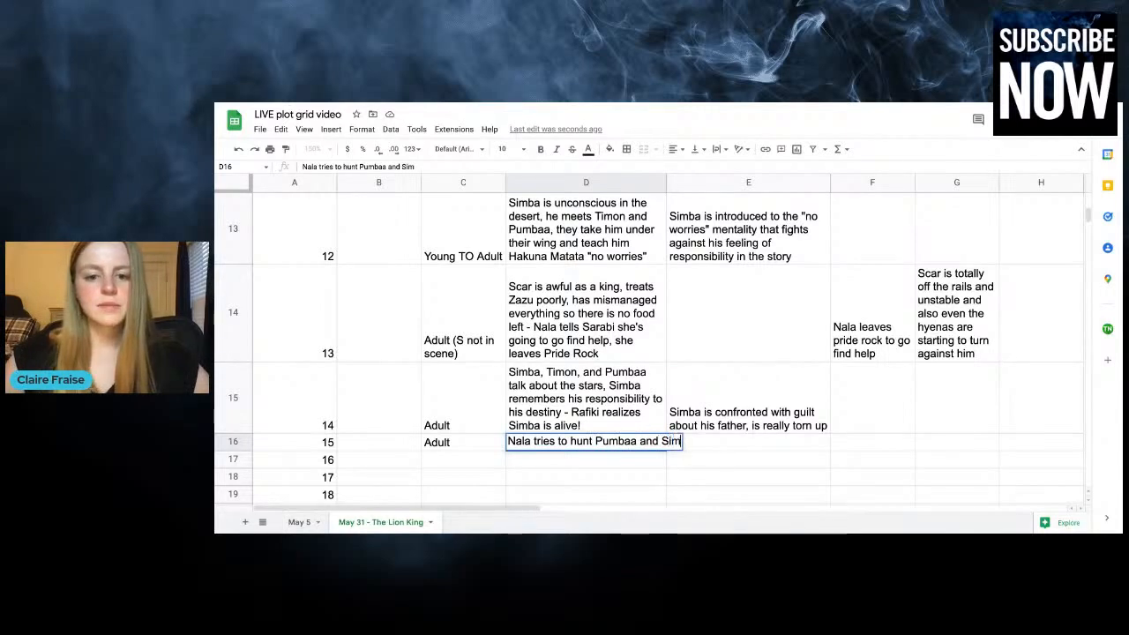
text(ba saves h)
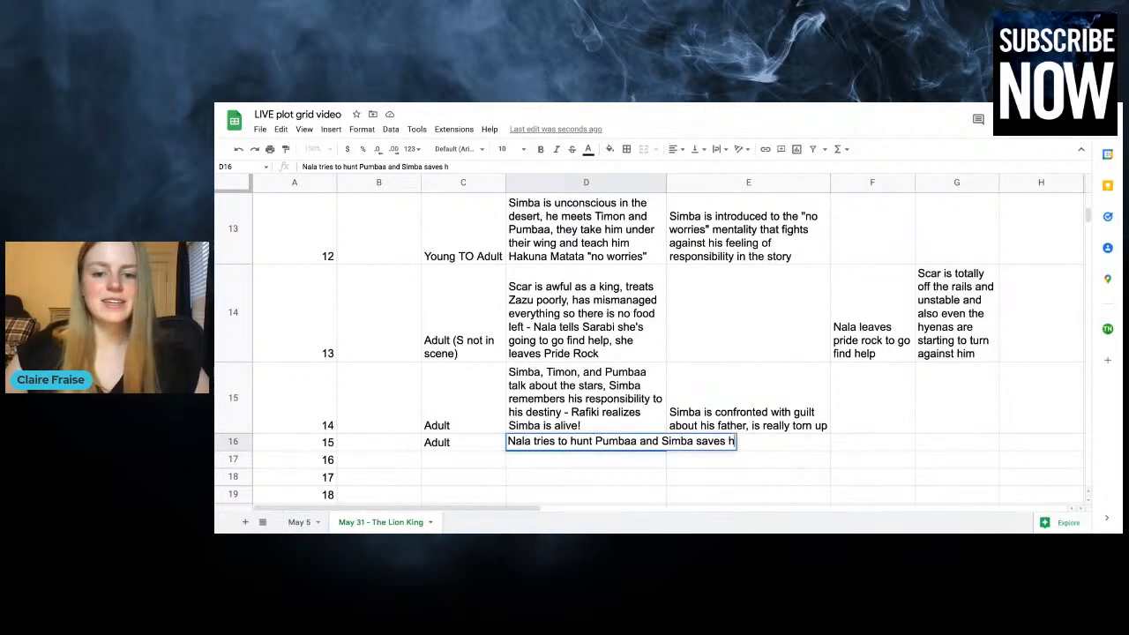
text(im,)
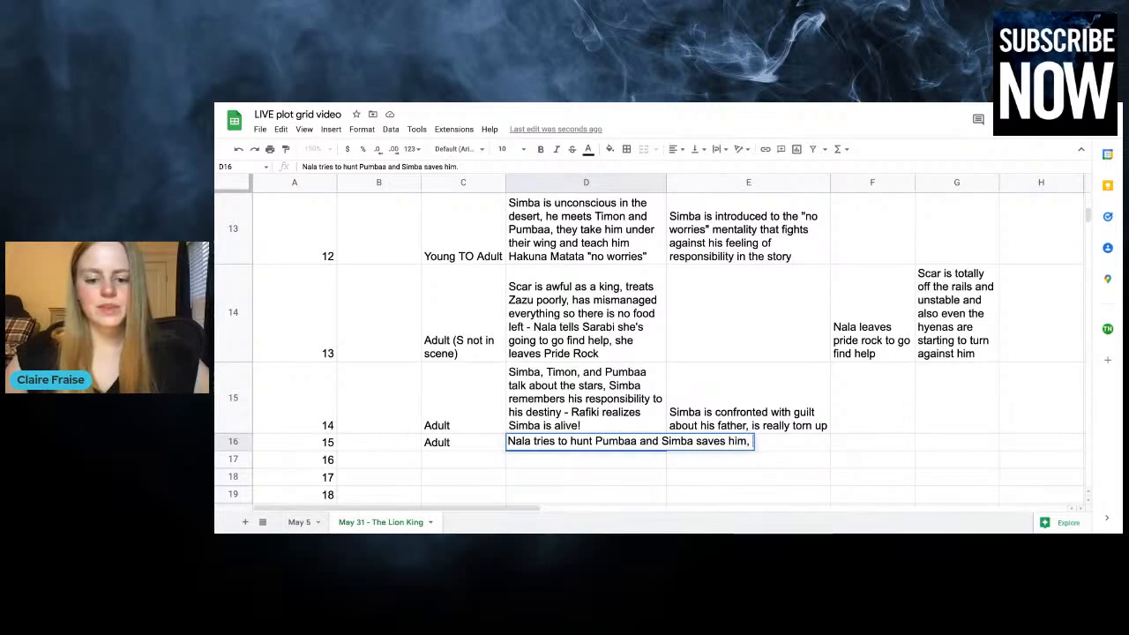
text( he and Nala fight,)
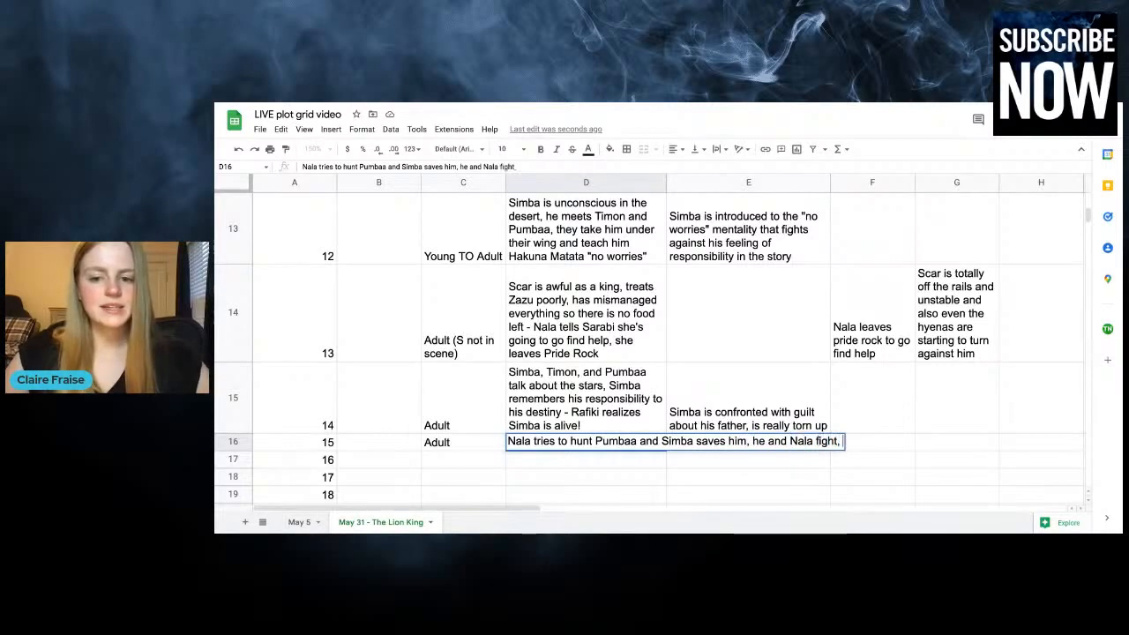
text( Nala is about to win,)
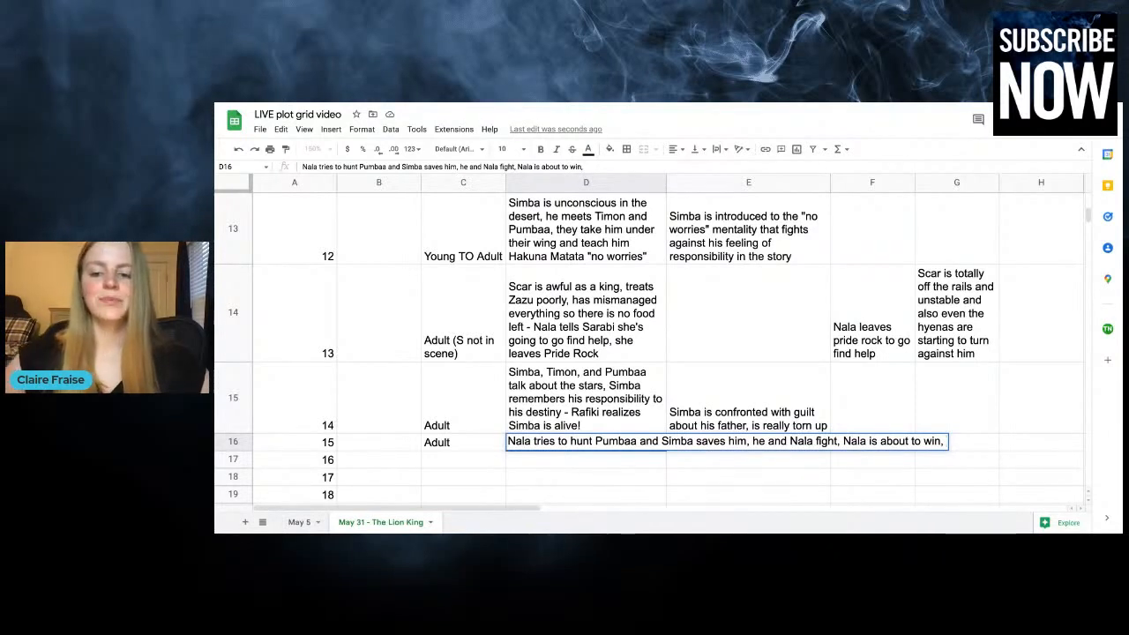
Continue the chapter 15 plot entry with "Nala and Simba have their big reunion"
text(Na)
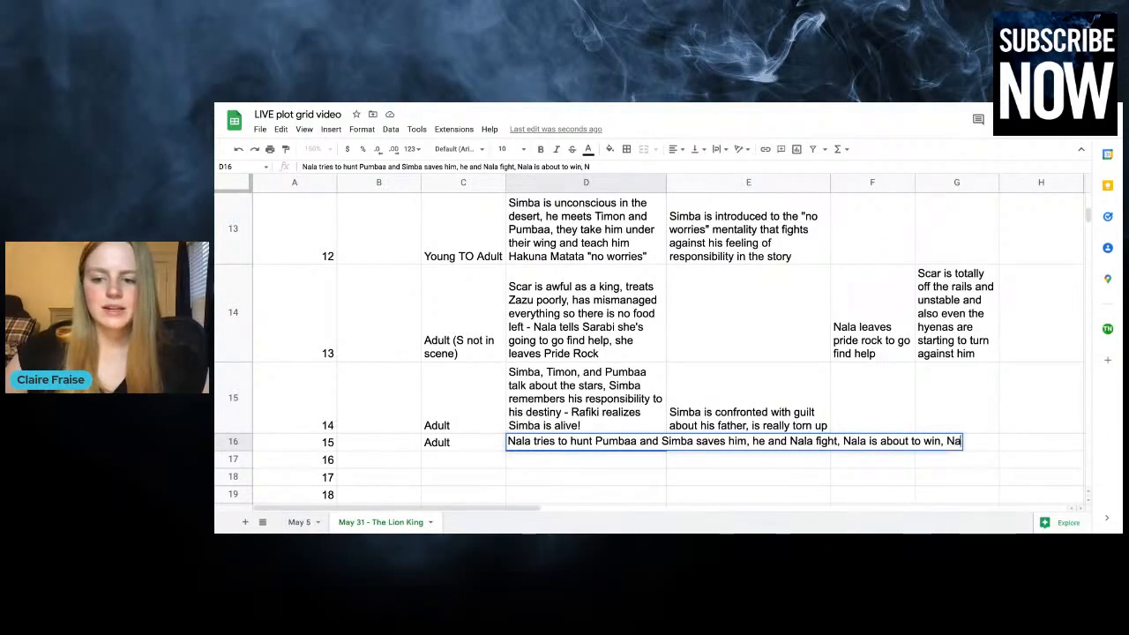
text(la and Simba have t)
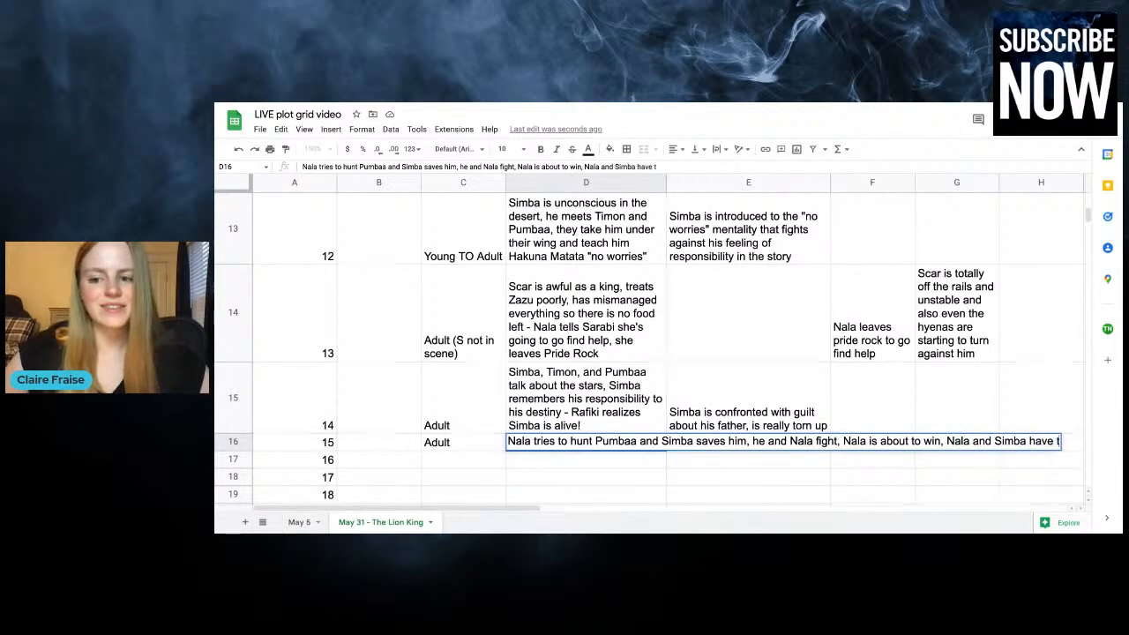
text(heir big reunion)
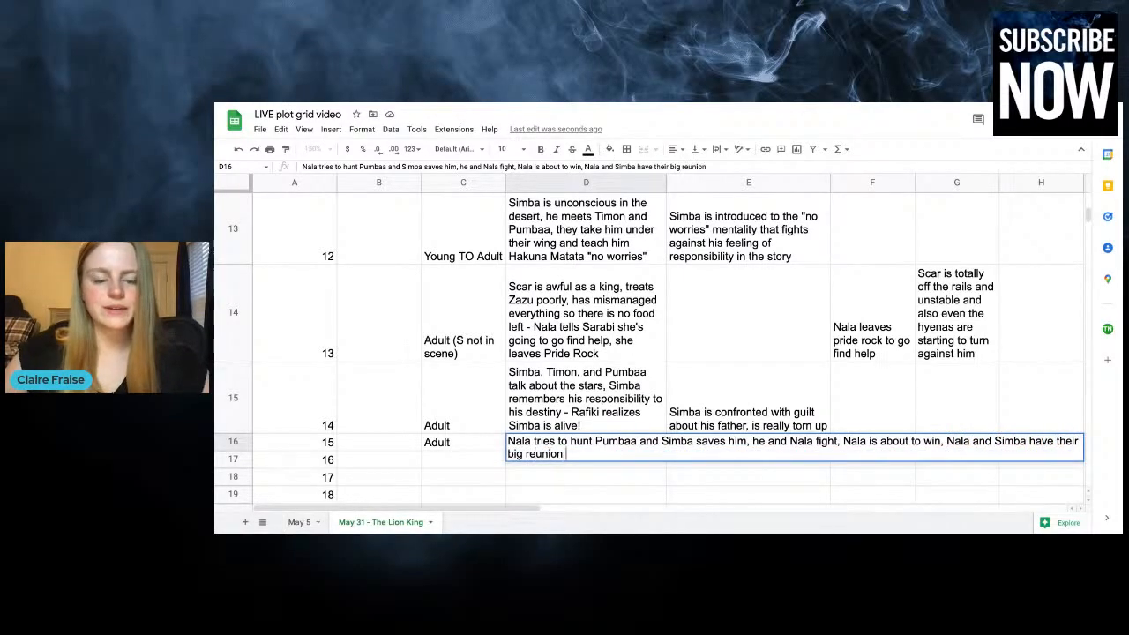
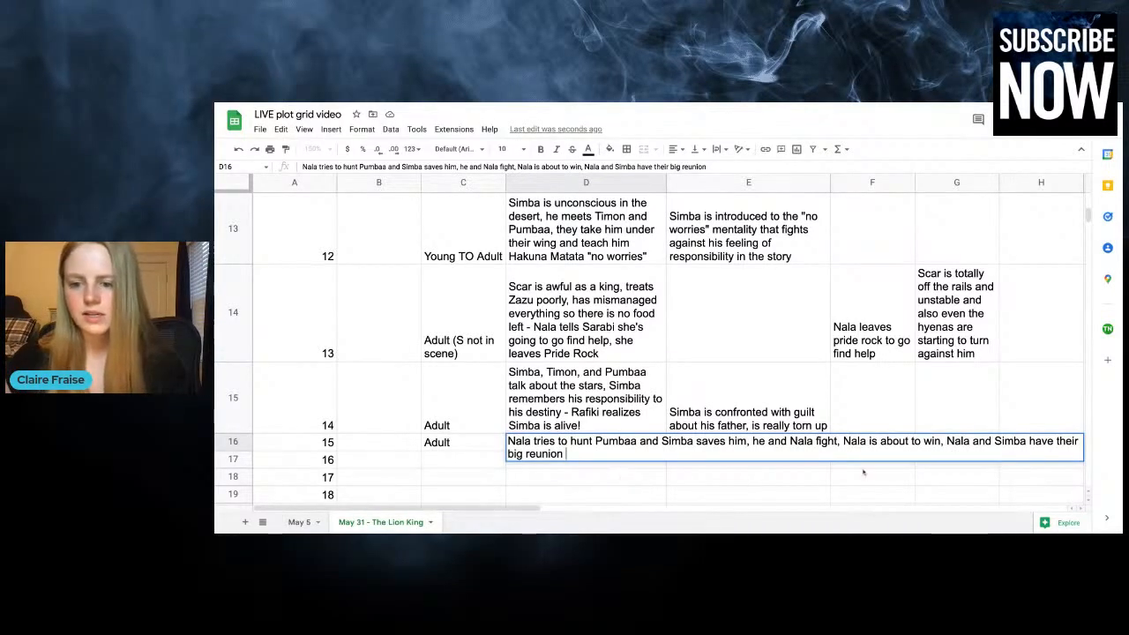
Replace the reunion clause at the end of the chapter 15 plot entry with "Simba recognizes Nala during fight"
drag(948, 441, 950, 455)
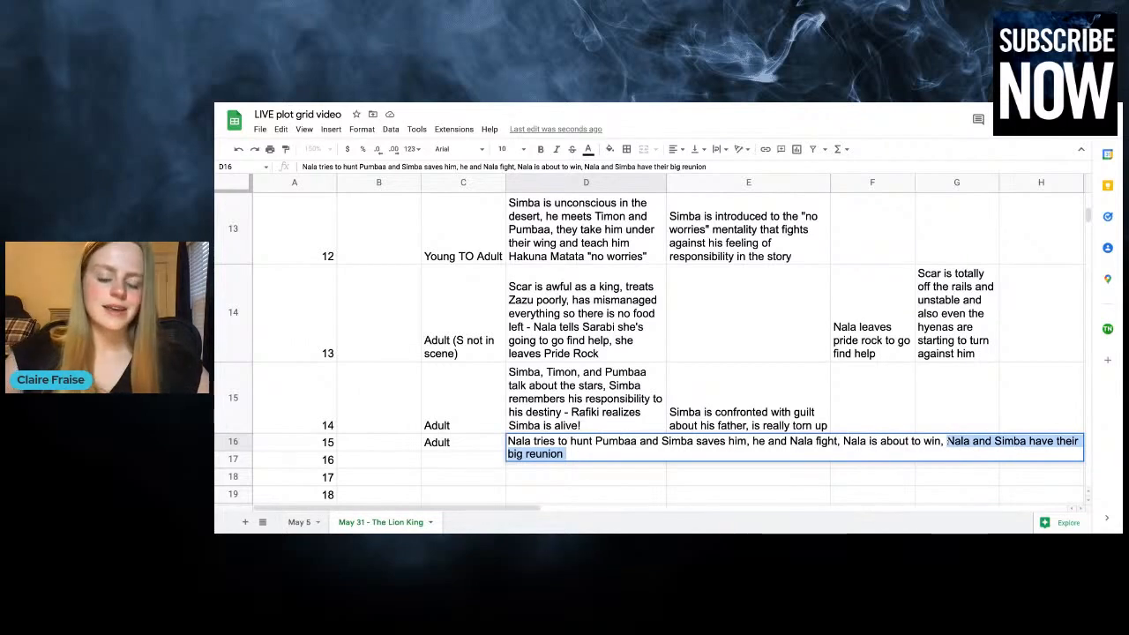
text(Simba recognized)
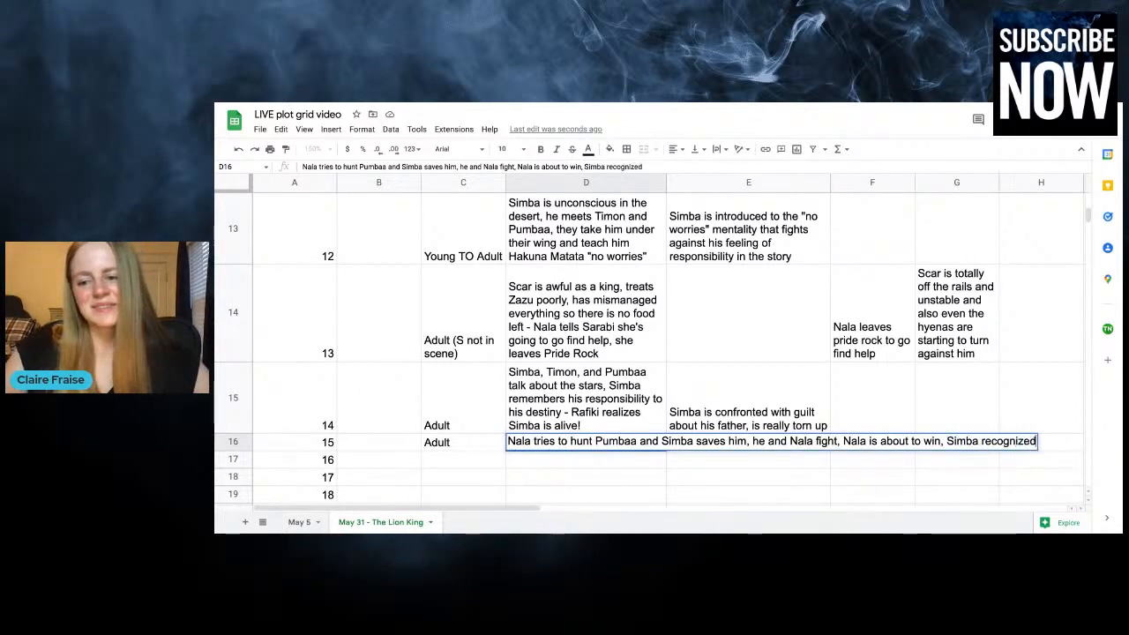
key(BackSpace)
text(s )
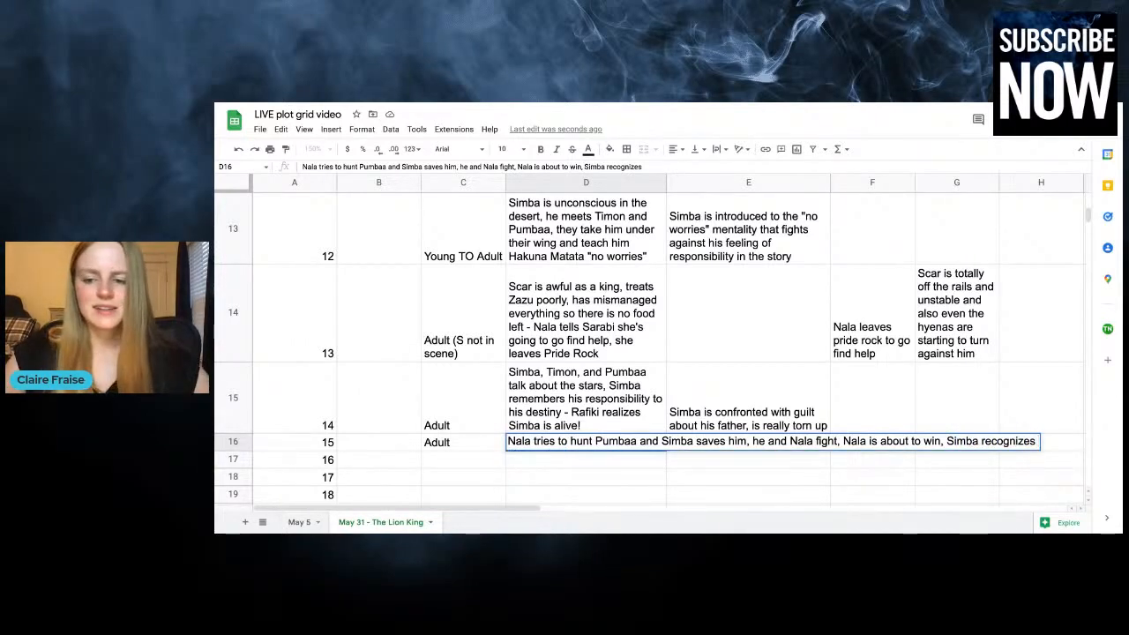
text(Nala)
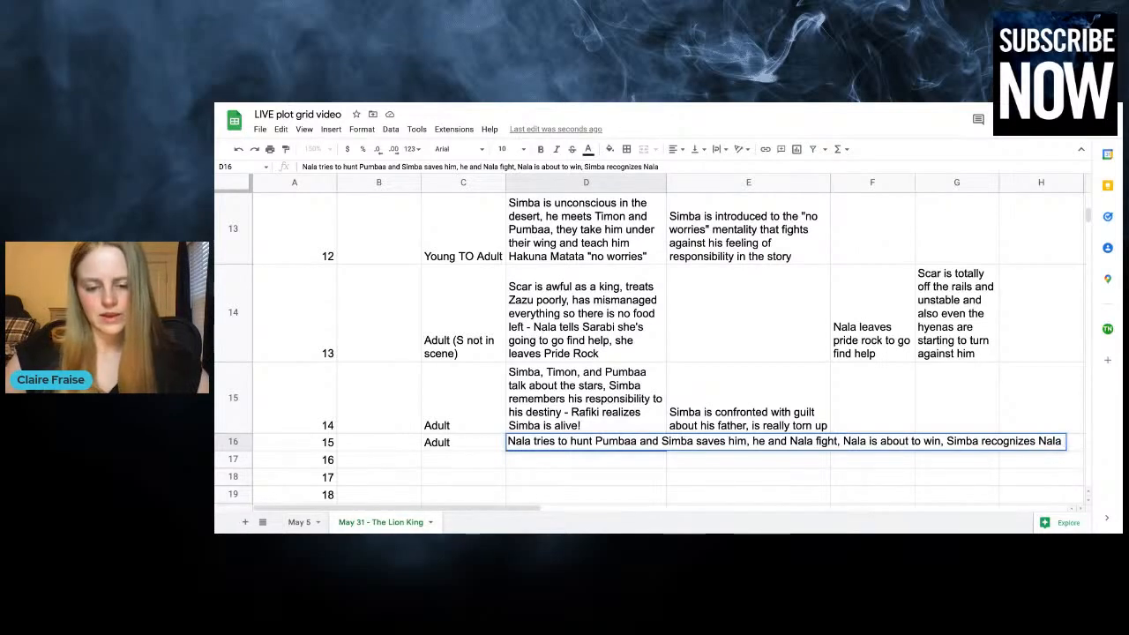
text( during fi)
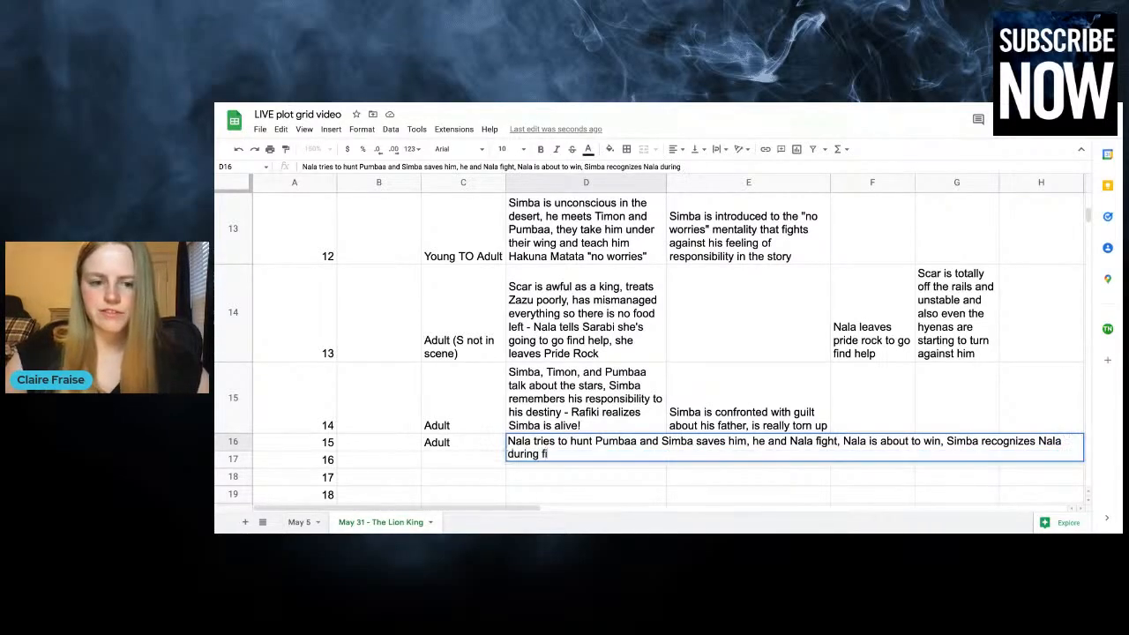
text(ght)
click(873, 408)
click(839, 460)
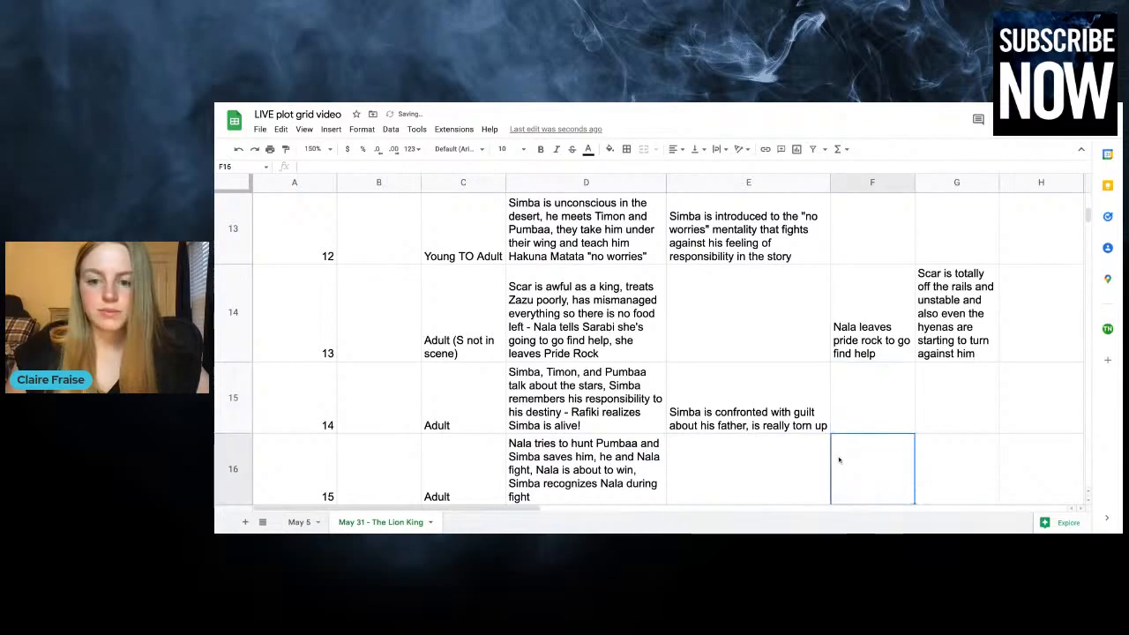
Examine the duplicated plot text and missing chapter numbers in the rows directly below chapter 15
scroll(838, 459, down, 1)
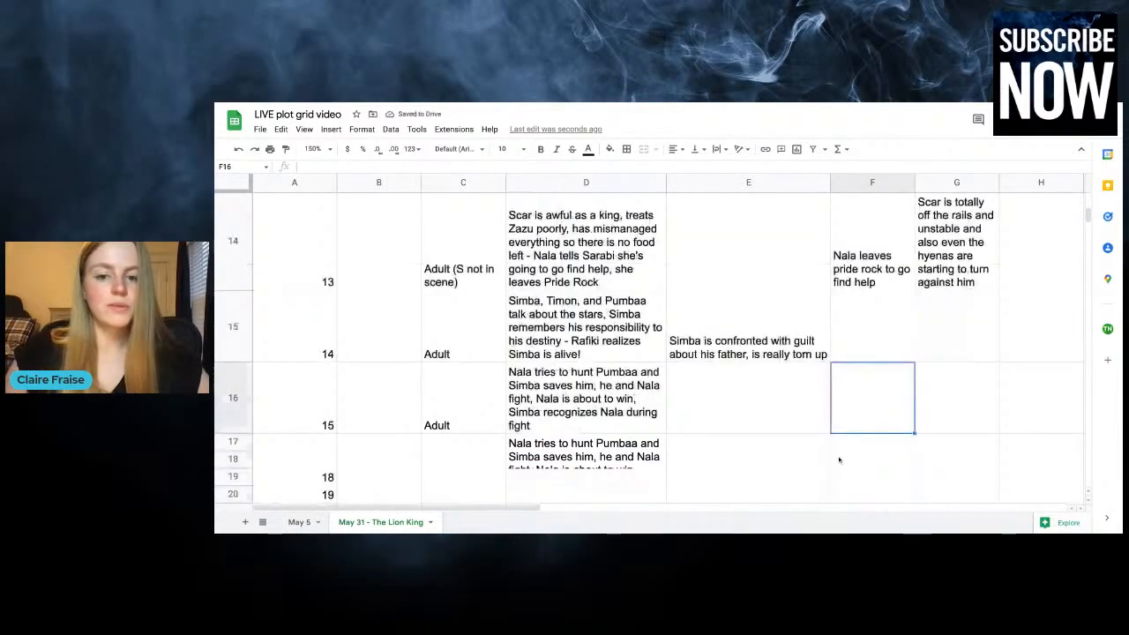
click(860, 459)
scroll(859, 459, down, 2)
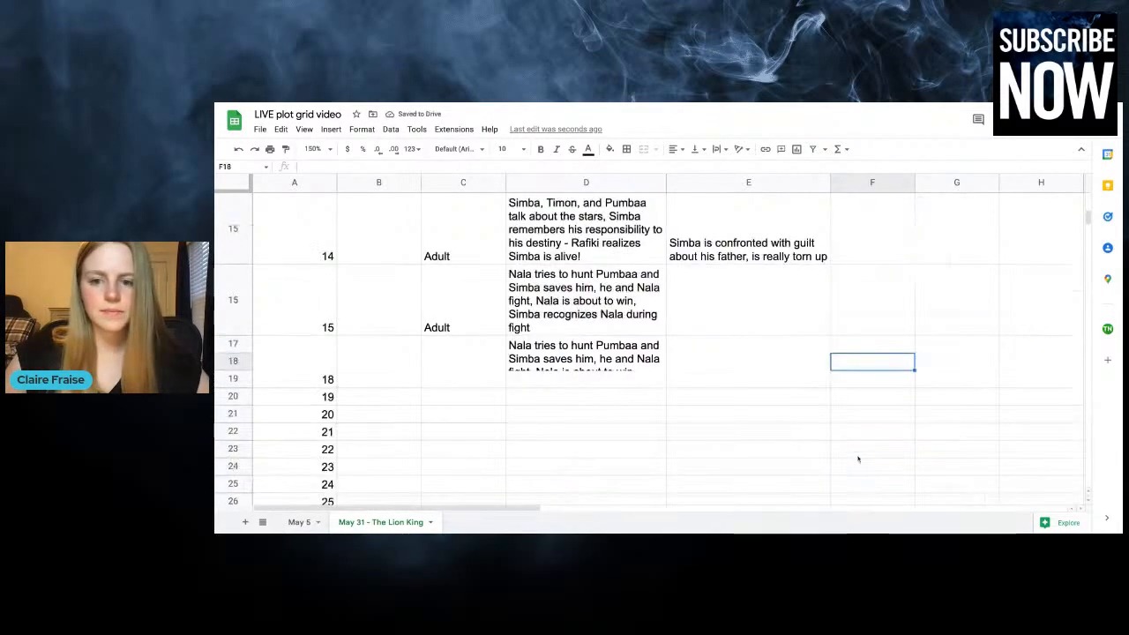
click(859, 279)
click(638, 306)
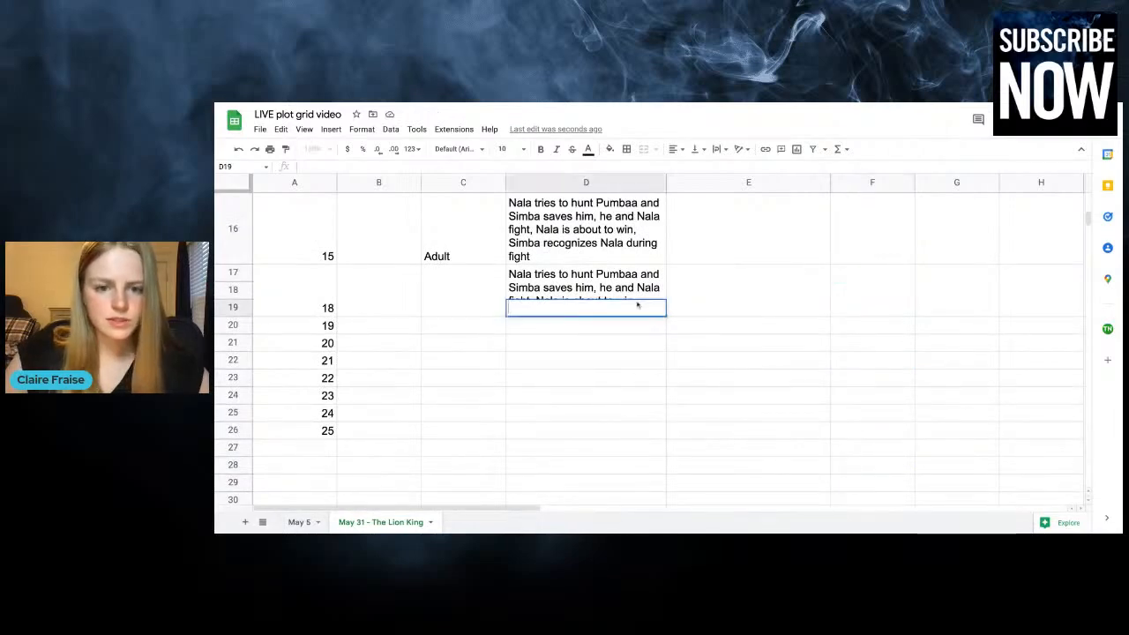
double_click(646, 291)
click(456, 292)
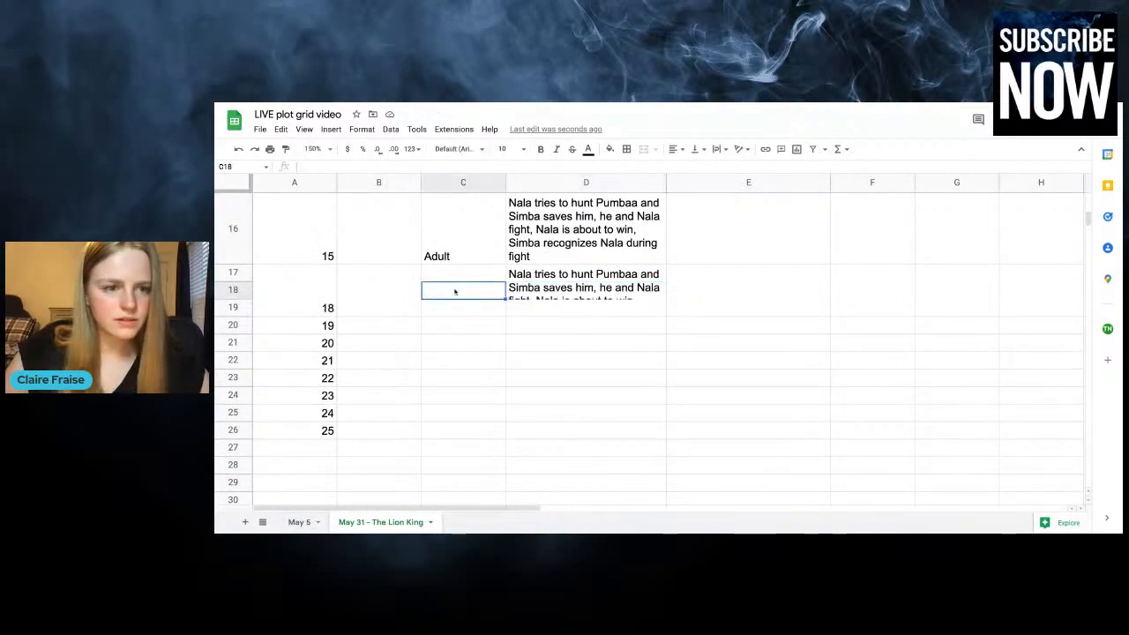
click(232, 274)
key(shift+Down)
key(shift+Down)
key(shift+Down)
key(shift+Down)
key(shift+Down)
key(shift+Down)
key(shift+Down)
key(shift+Down)
key(shift+Down)
key(shift+Down)
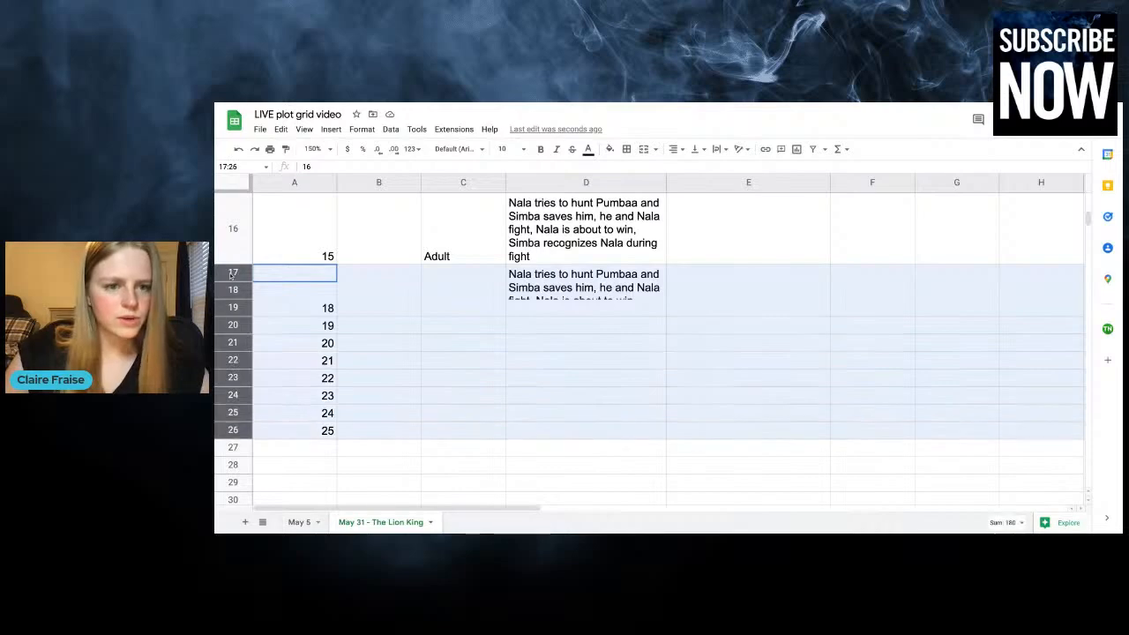
click(571, 276)
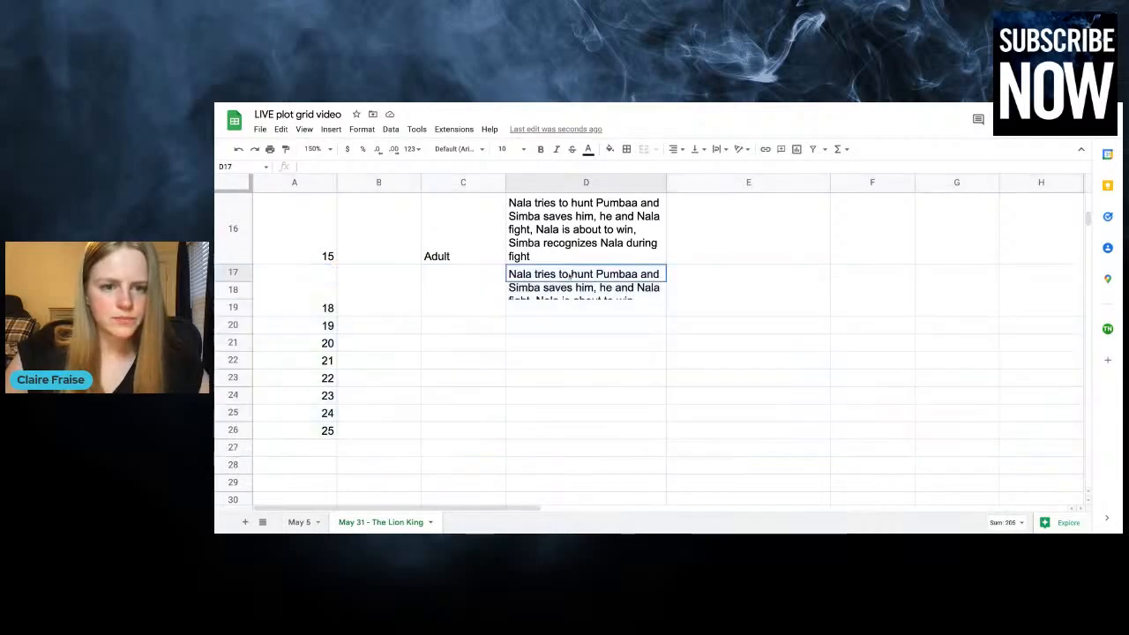
double_click(567, 290)
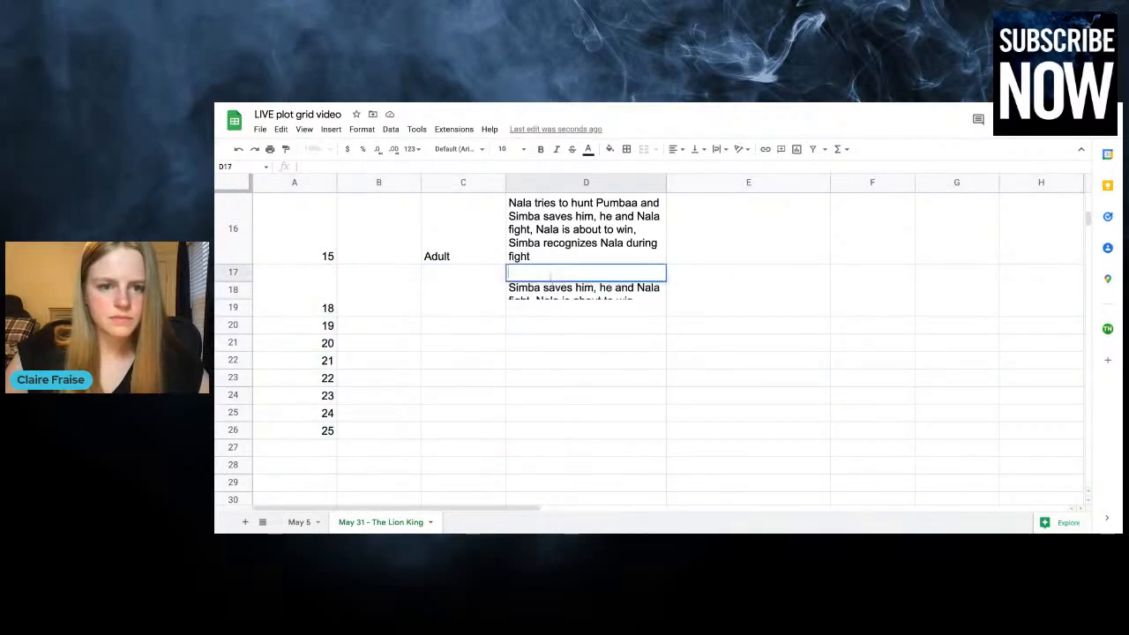
double_click(542, 247)
Clear the contents of rows 17 to 28 below the chapter 15 row
drag(238, 275, 925, 472)
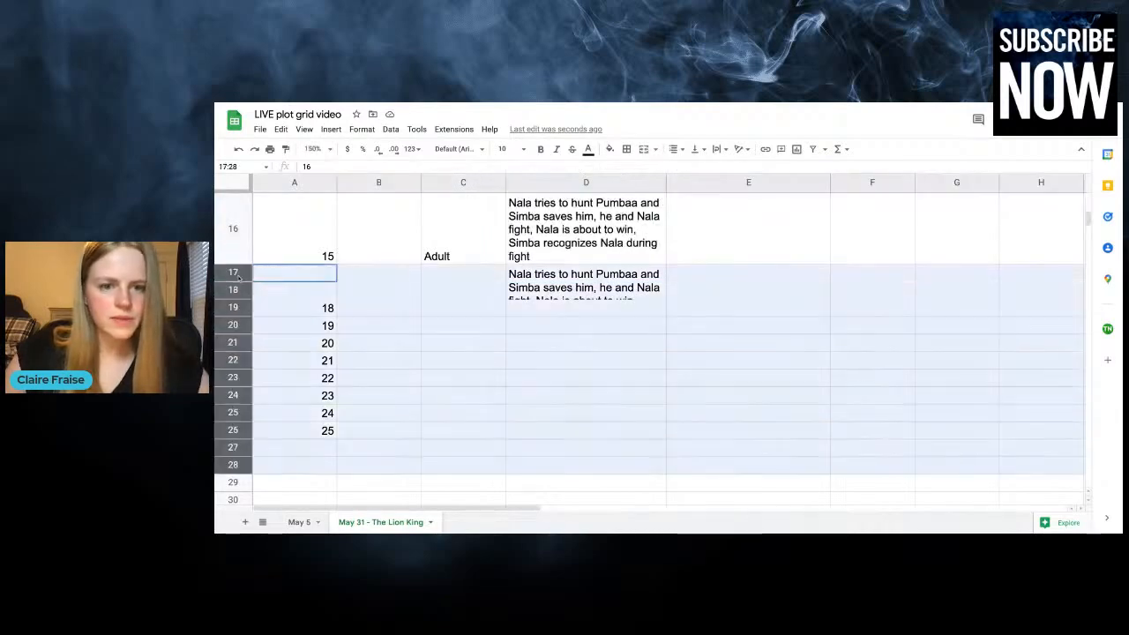
key(Delete)
click(668, 232)
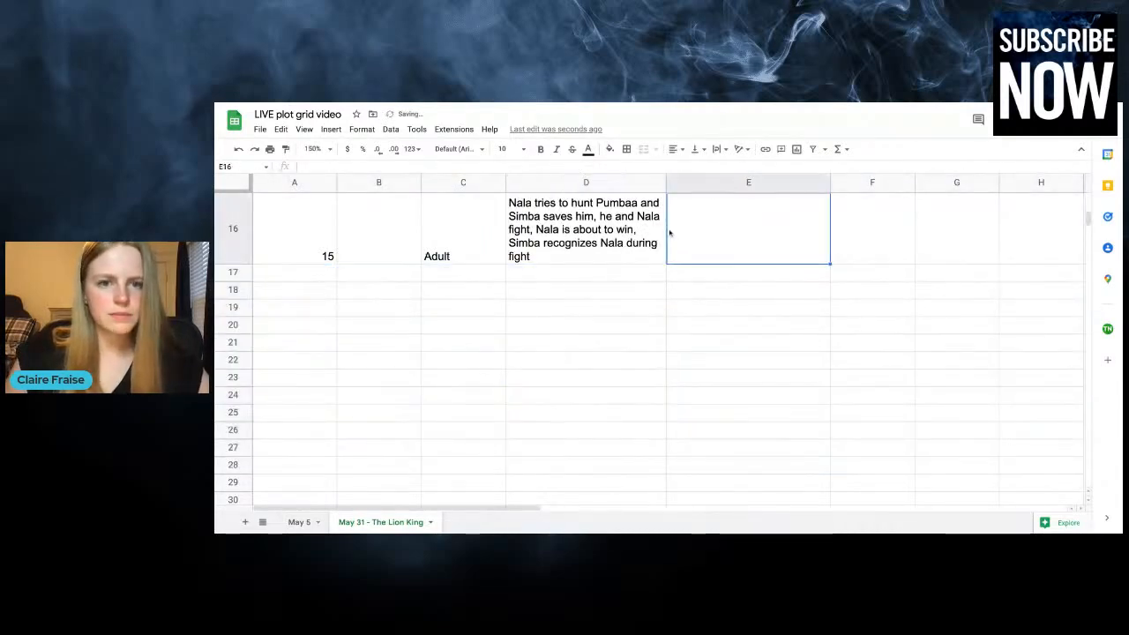
Enter "Nala and Simba recognize each other" in column F of the chapter 15 row
scroll(668, 232, up, 3)
click(574, 476)
scroll(575, 477, down, 1)
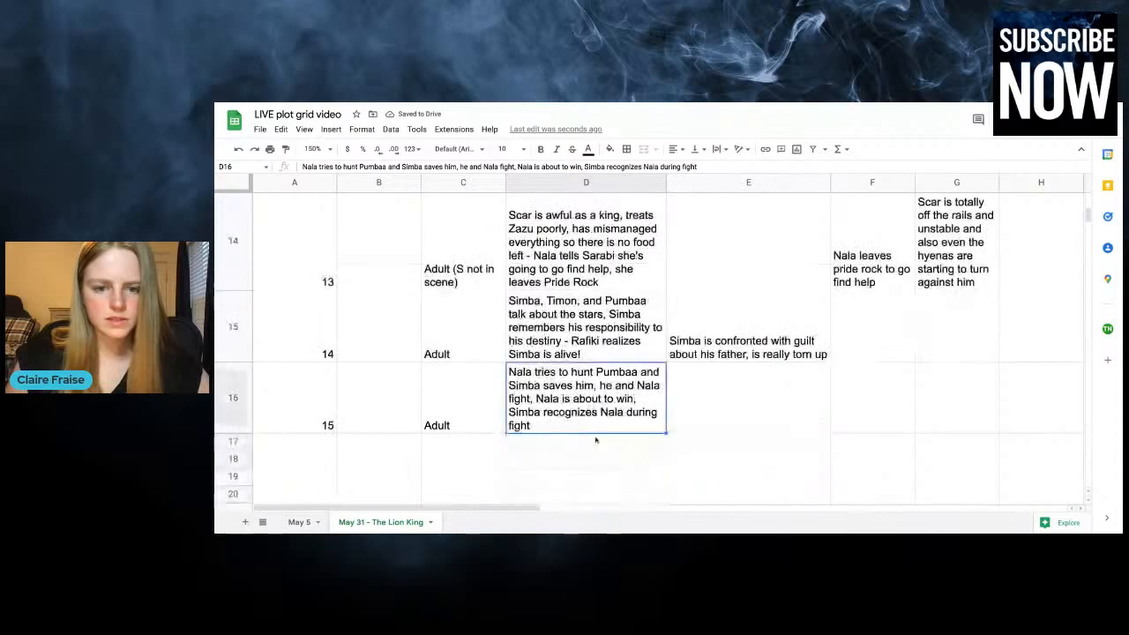
click(880, 409)
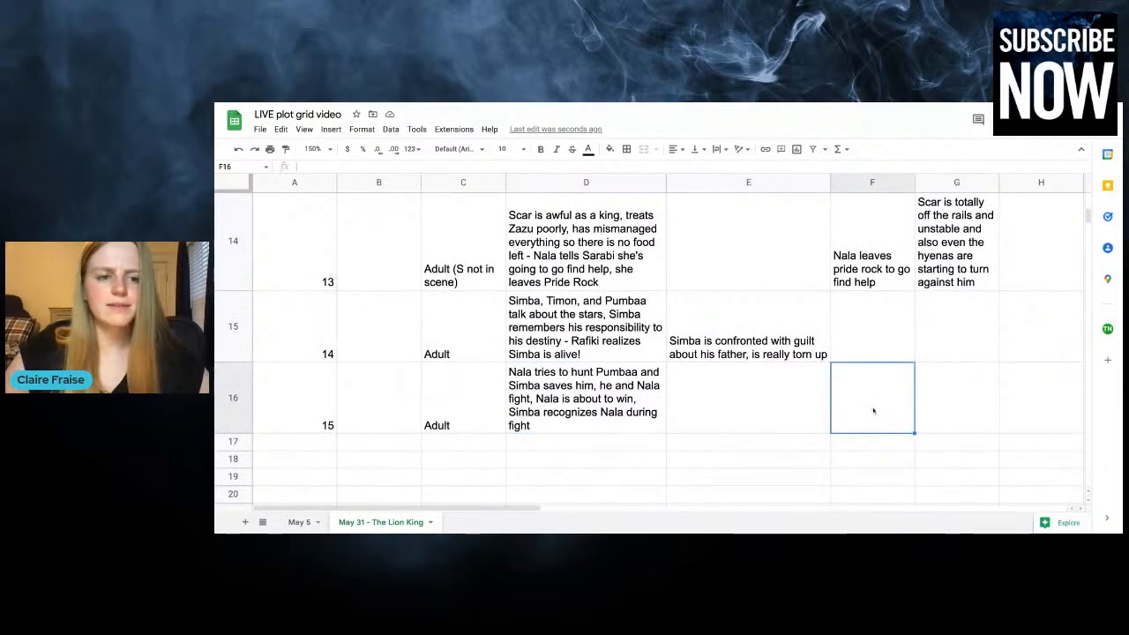
text(Na)
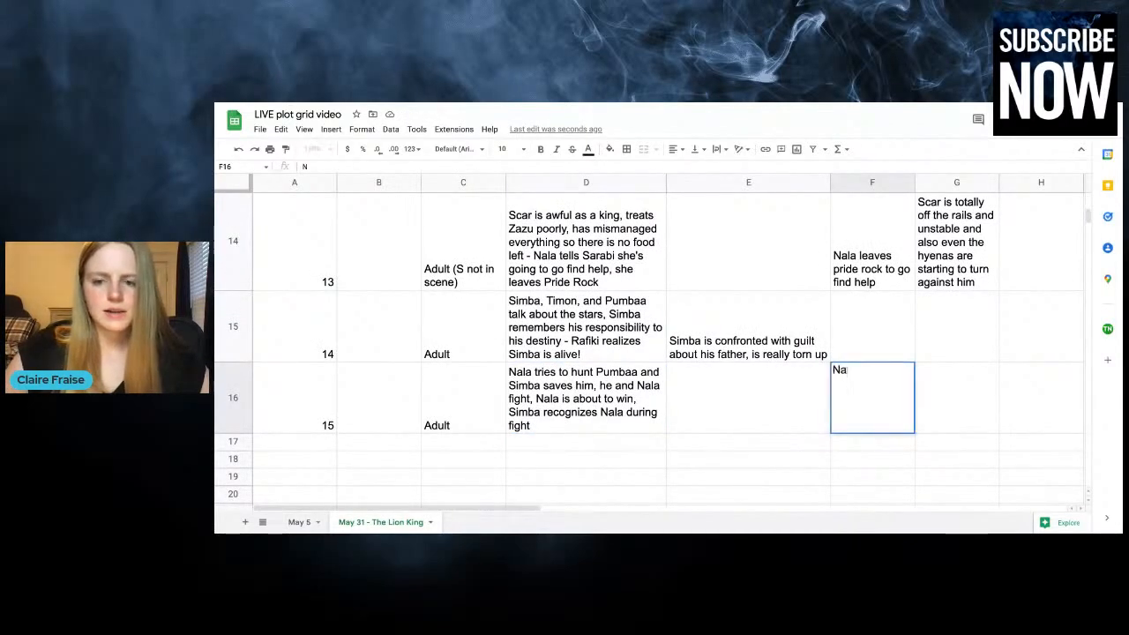
text(la and Simba)
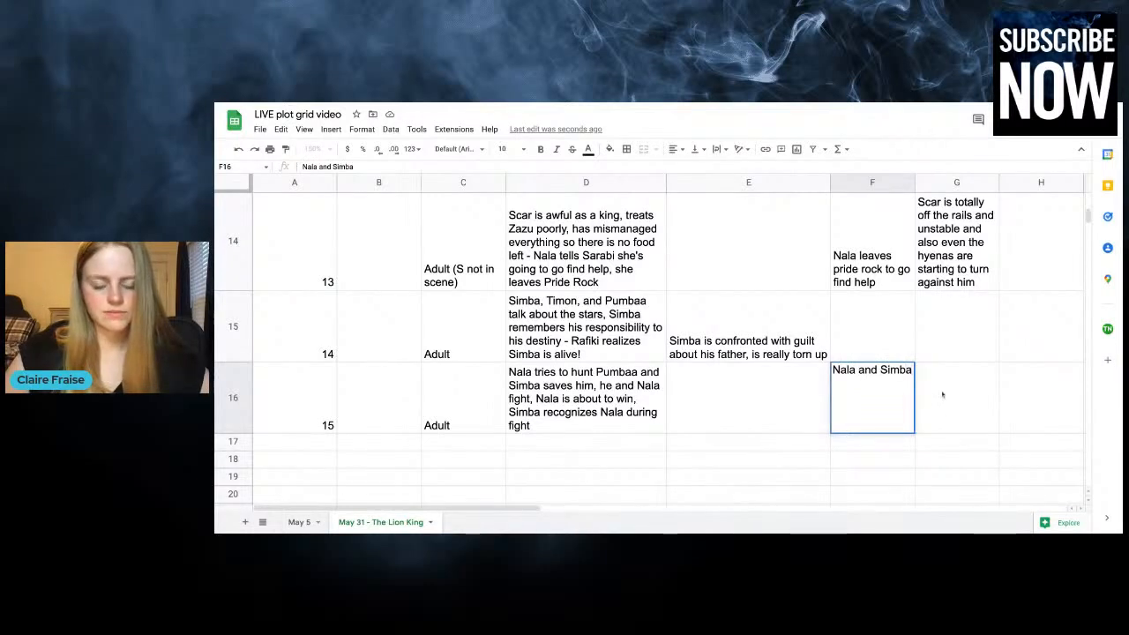
text( recognize eac)
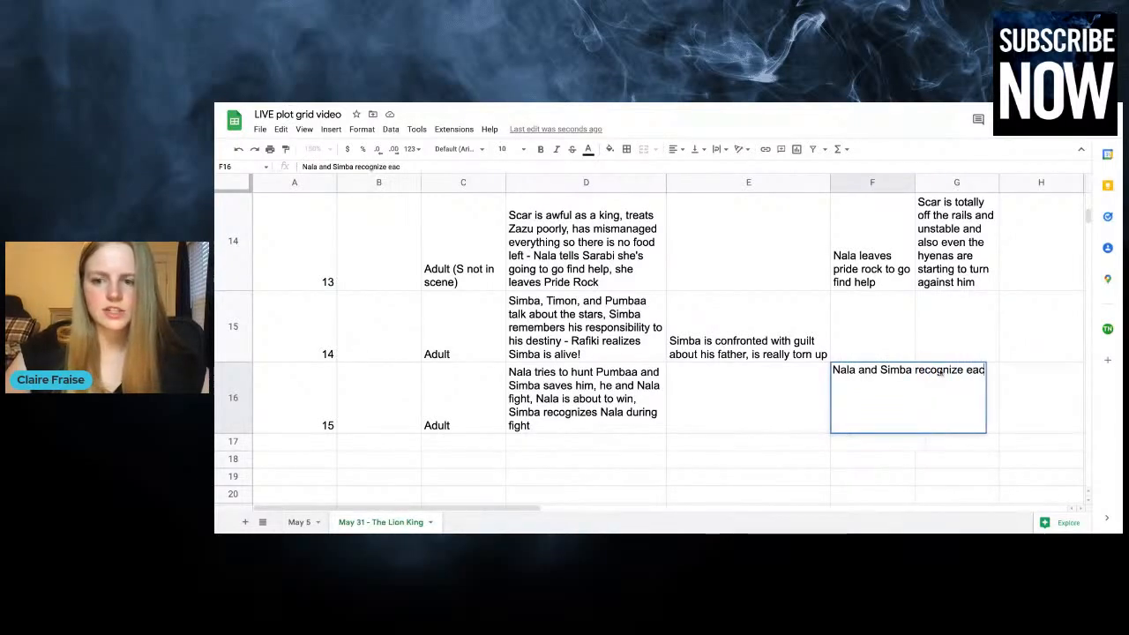
text(h other)
click(867, 343)
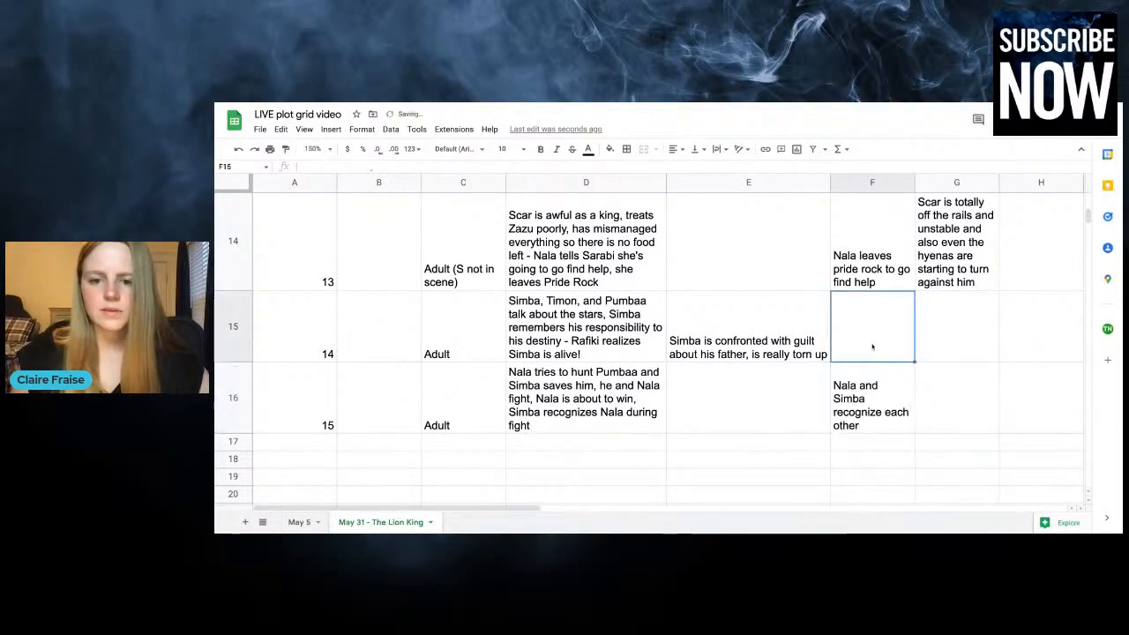
Open the existing chapter 15 plot entry for in-cell editing and close it again
click(791, 416)
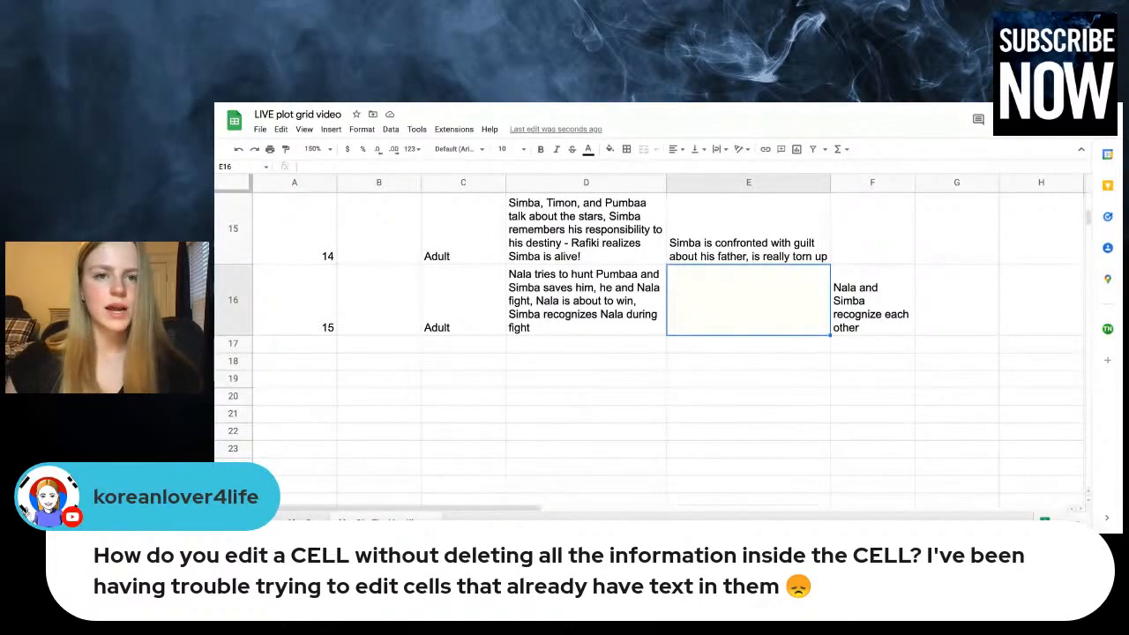
click(597, 297)
double_click(597, 297)
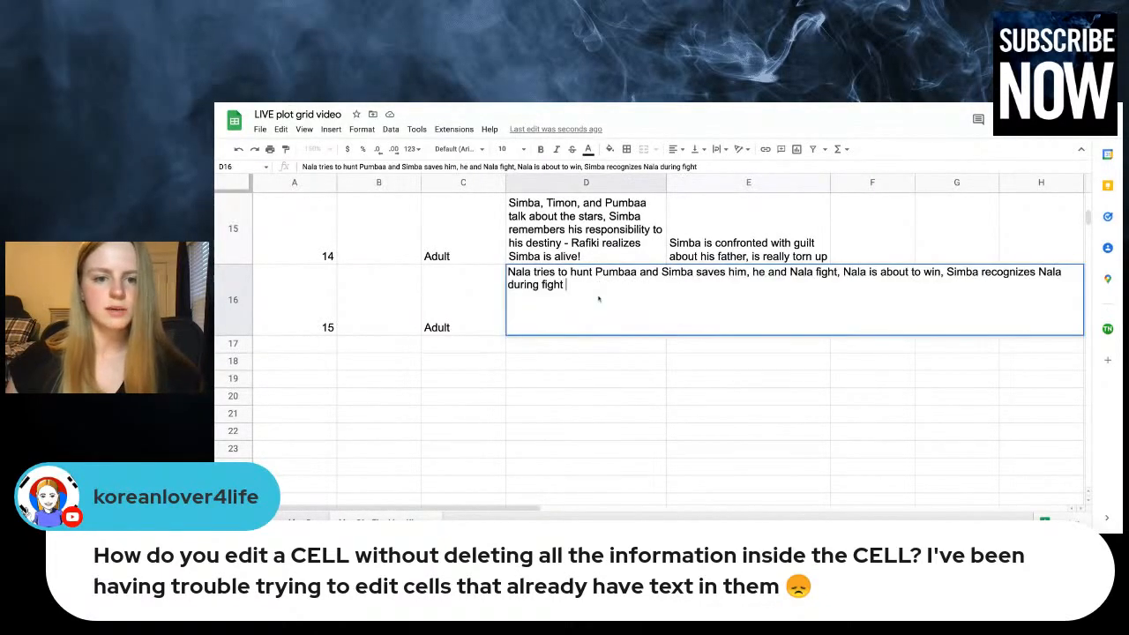
click(639, 239)
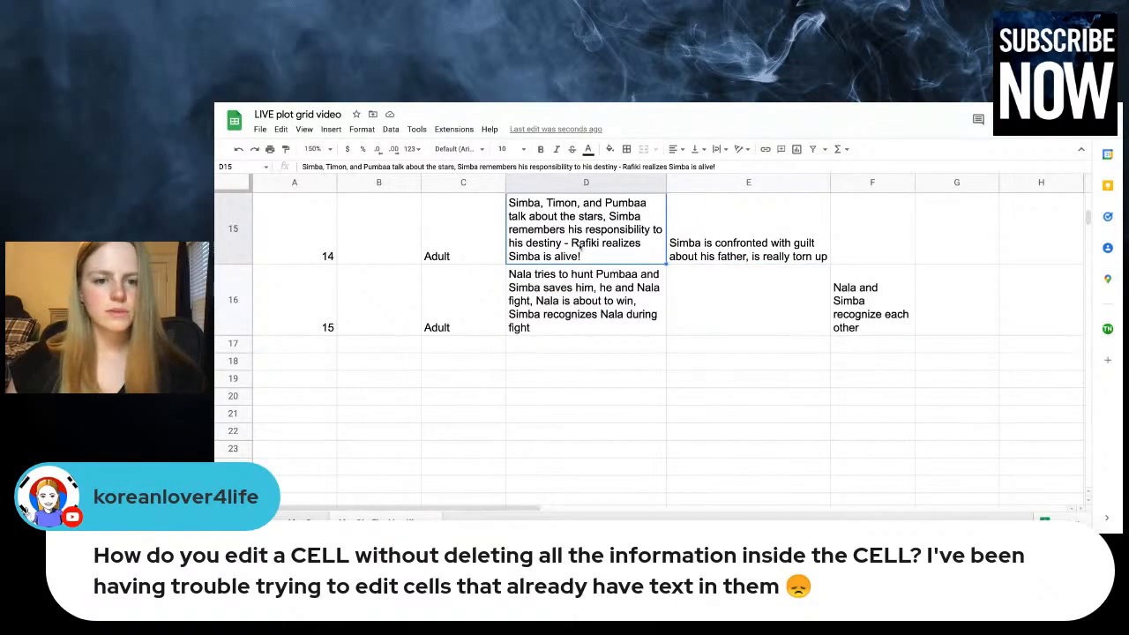
double_click(619, 302)
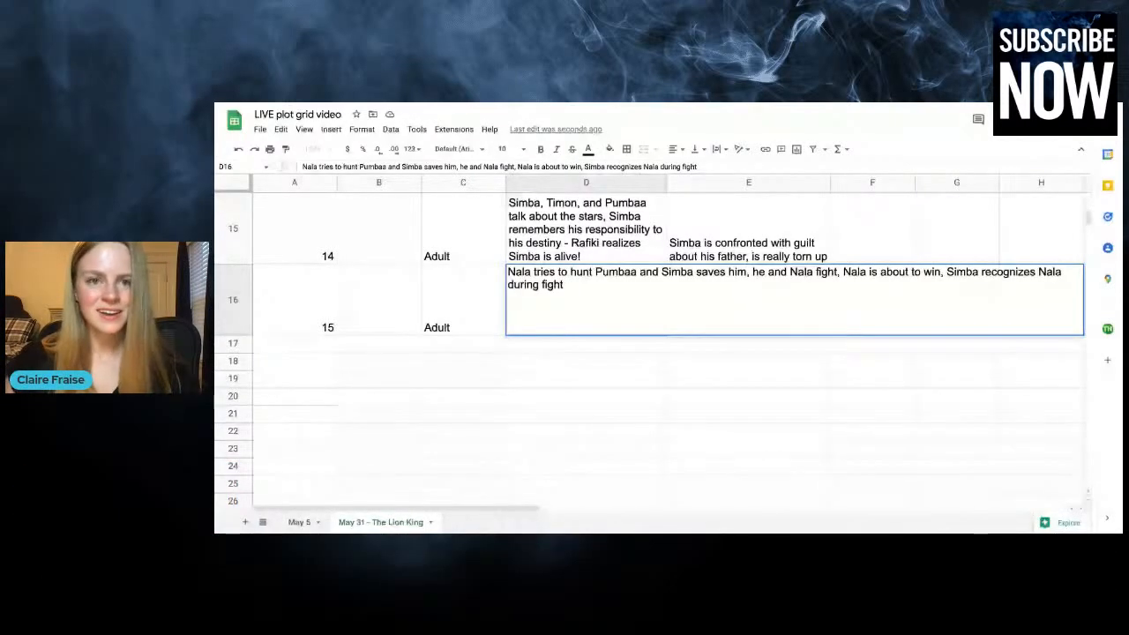
key(Return)
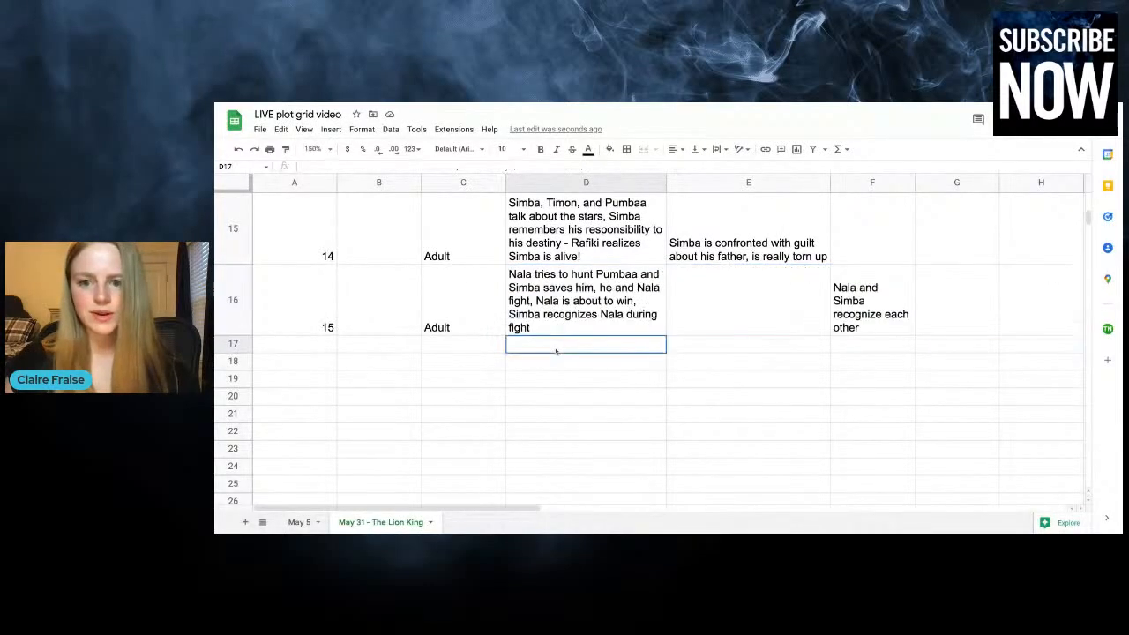
Add a chapter 16 row below chapter 15 by entering "Adult" as the time and 16 as the chapter number
click(451, 344)
text(A)
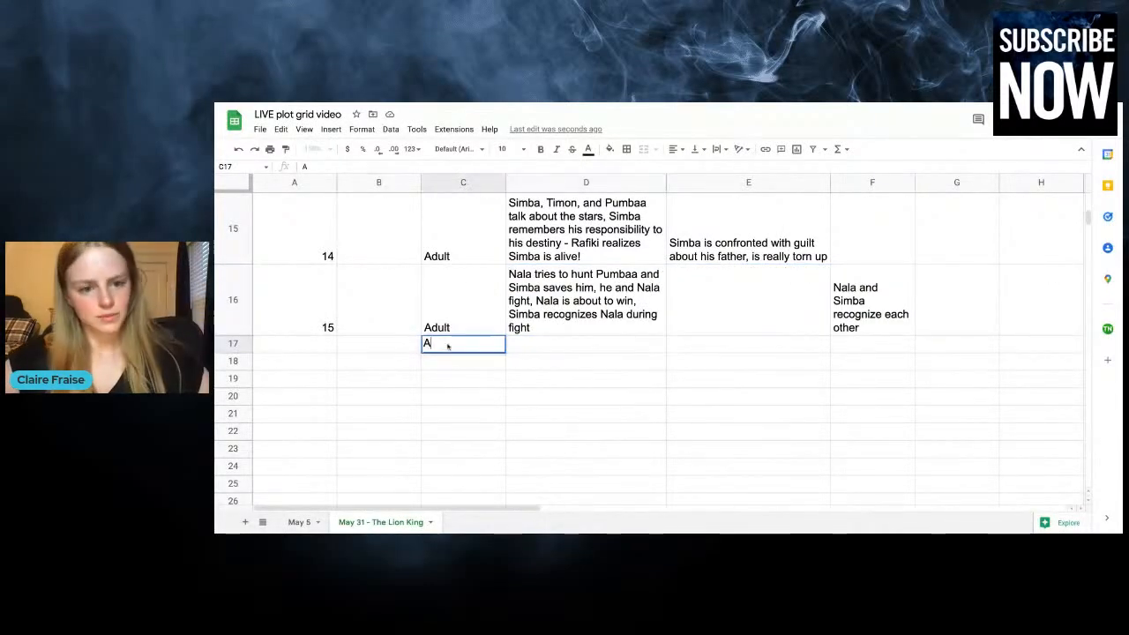
text(dult)
key(Left)
key(Left)
text(16)
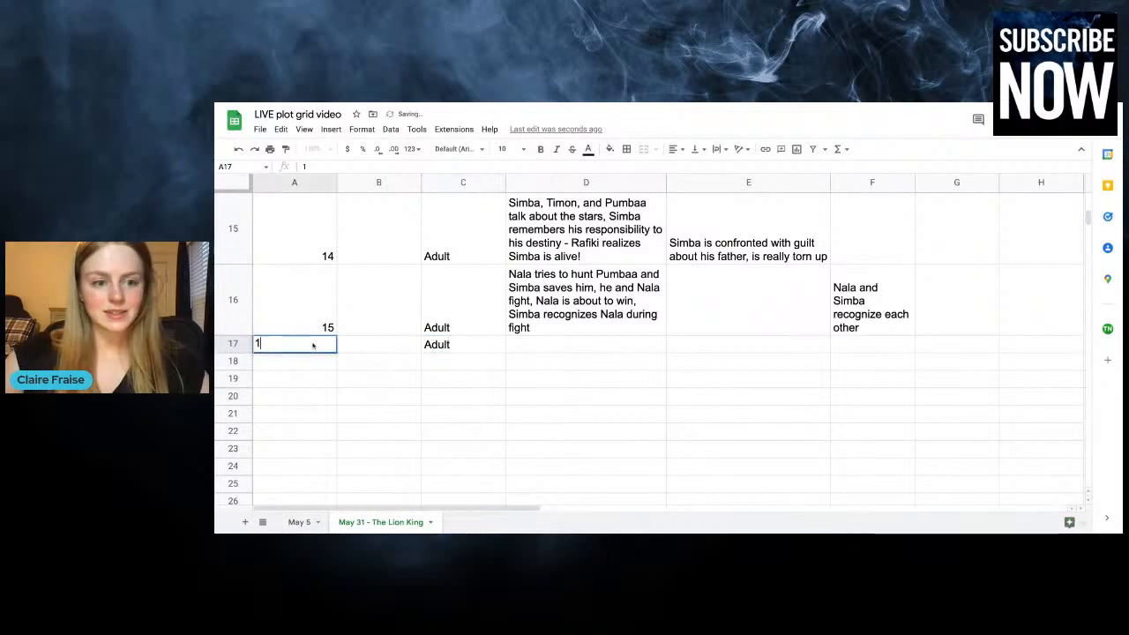
click(443, 363)
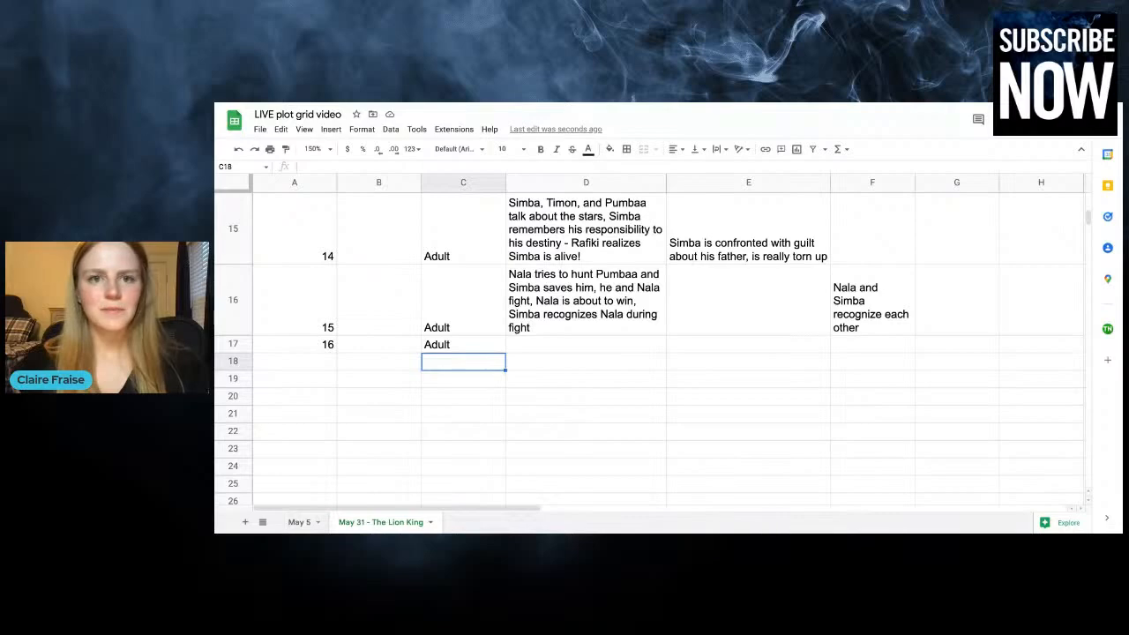
Begin the chapter 16 plot entry in column D with "Simba and Nala have their big reunion,"
click(520, 342)
text(Sima)
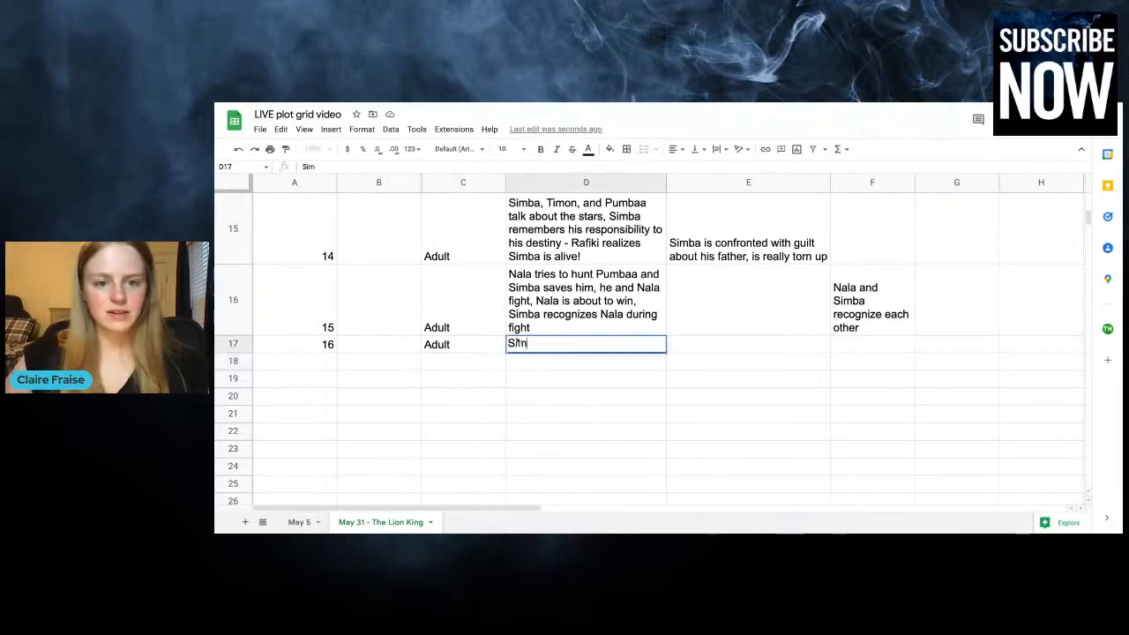
key(BackSpace)
text(a)
key(BackSpace)
key(BackSpace)
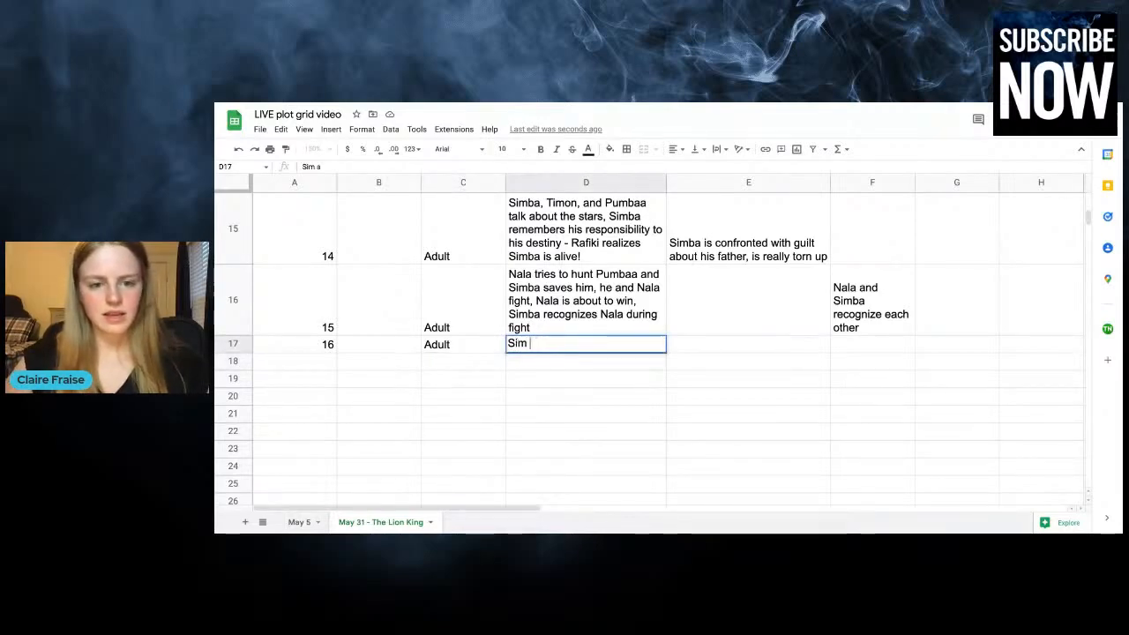
text(ba and Nala h)
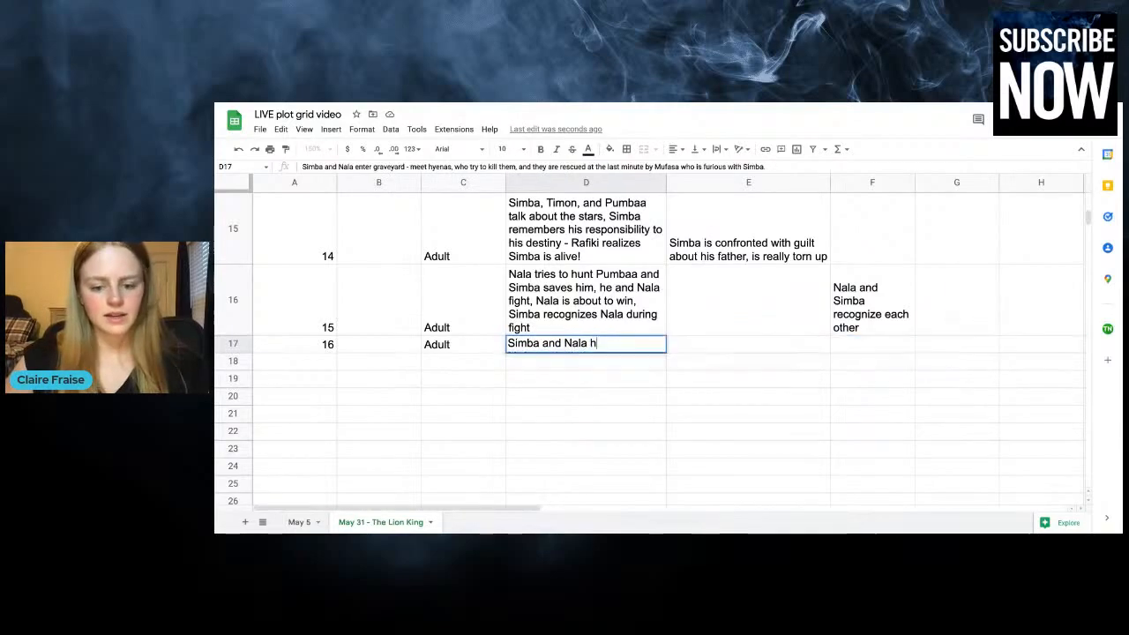
text(ave their big reunion,)
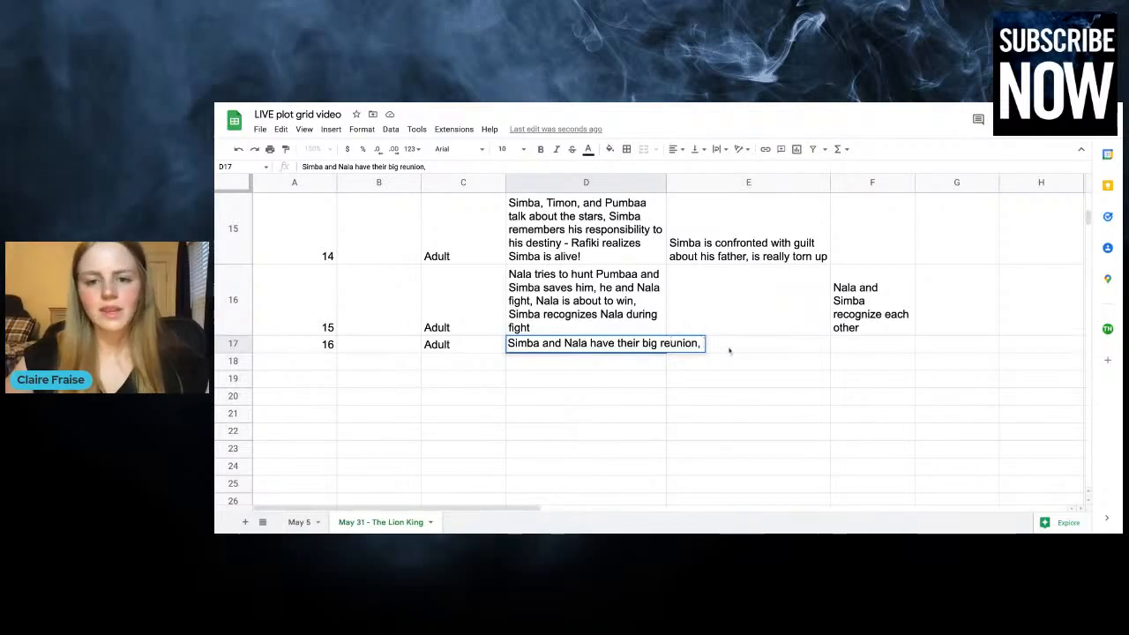
Complete the chapter 16 plot entry with "start to fall in love, Simba shows Nala around his home, and everything is super romantic."
text(start t)
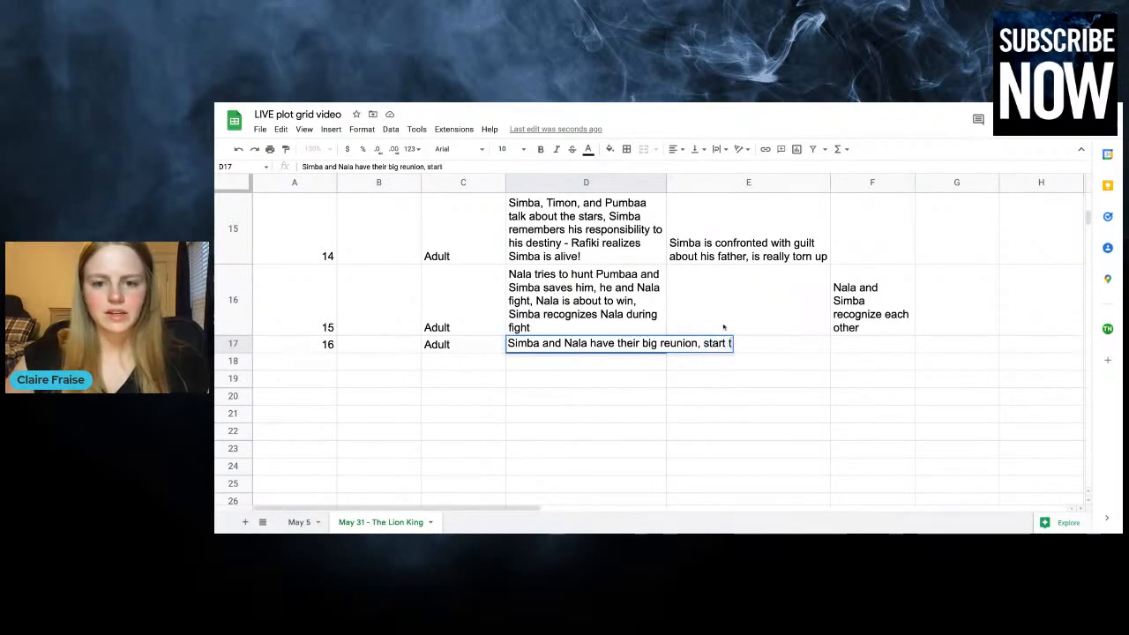
text(o fall in love, S)
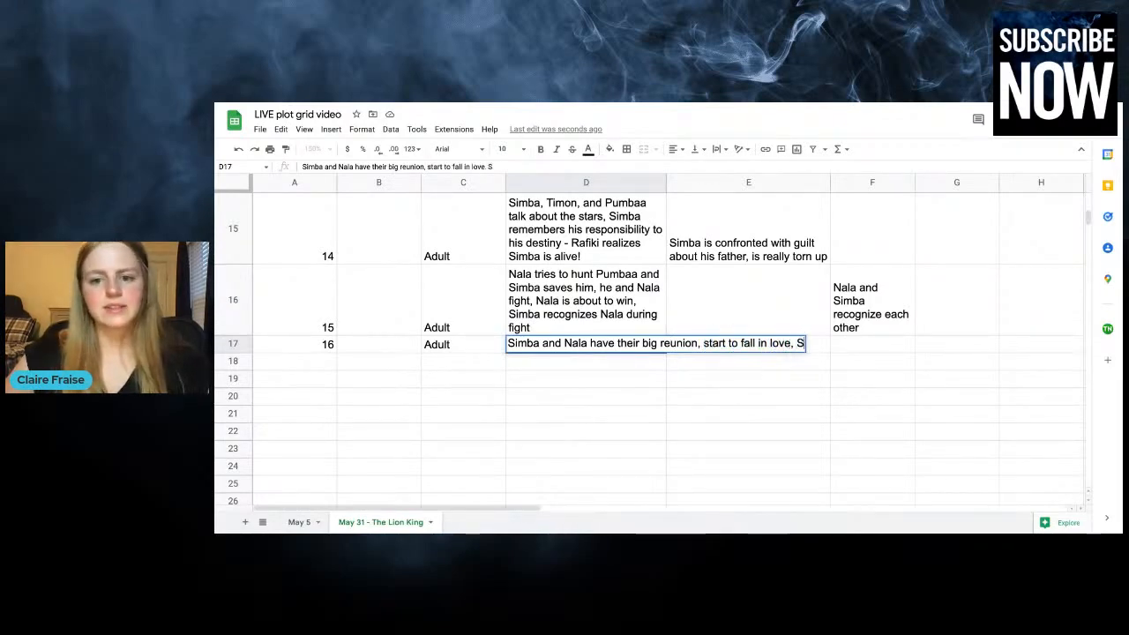
text(imba shows)
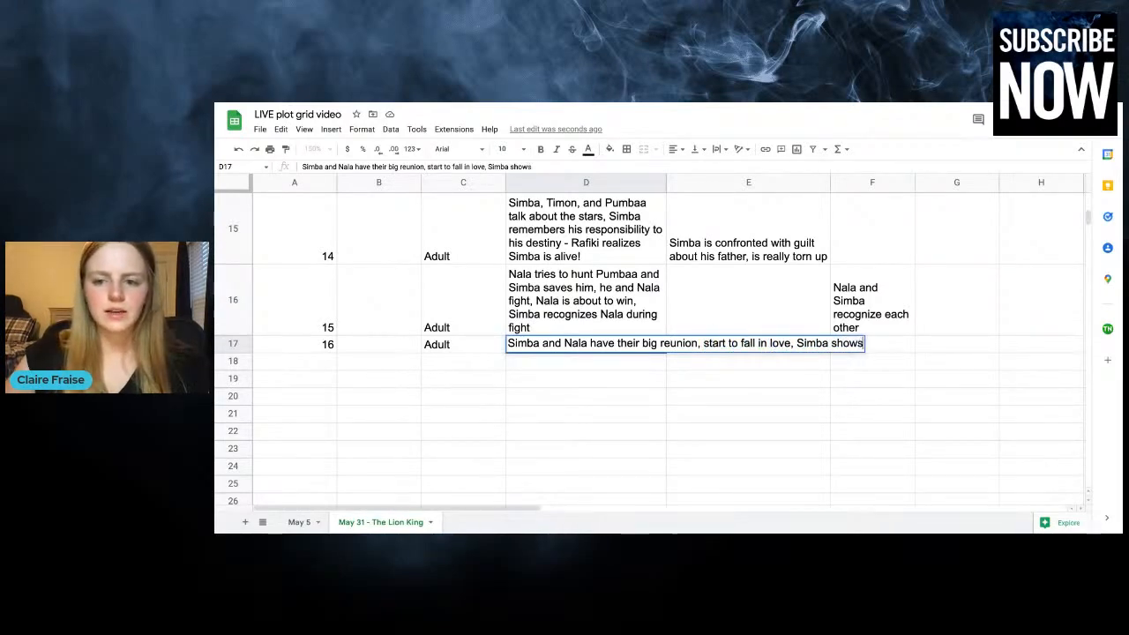
text( Nala arou)
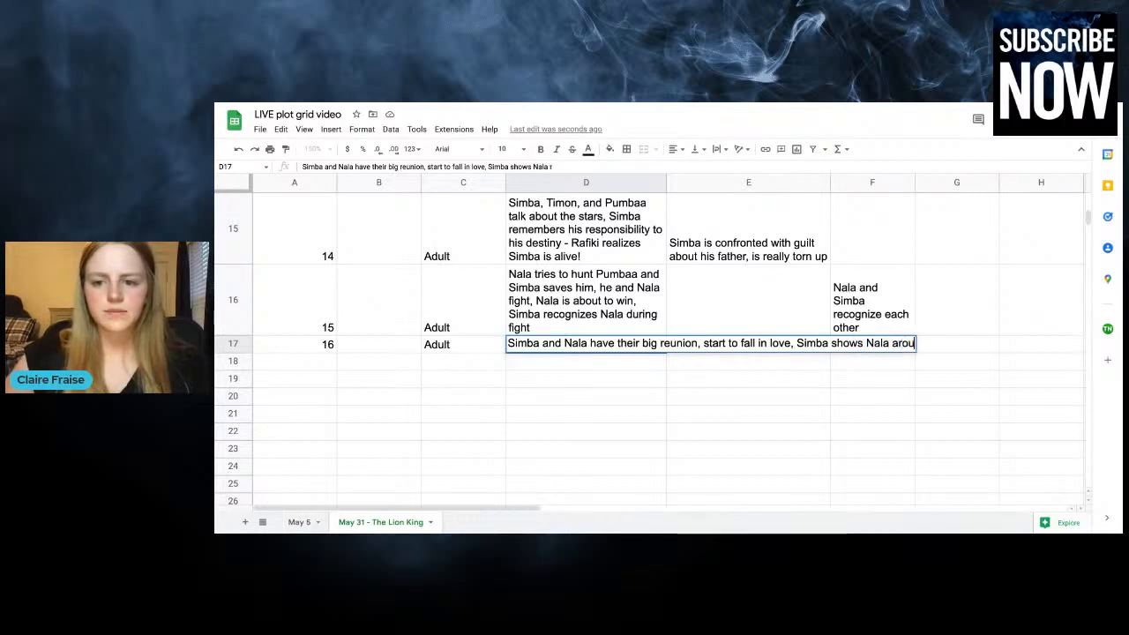
text(nd his home)
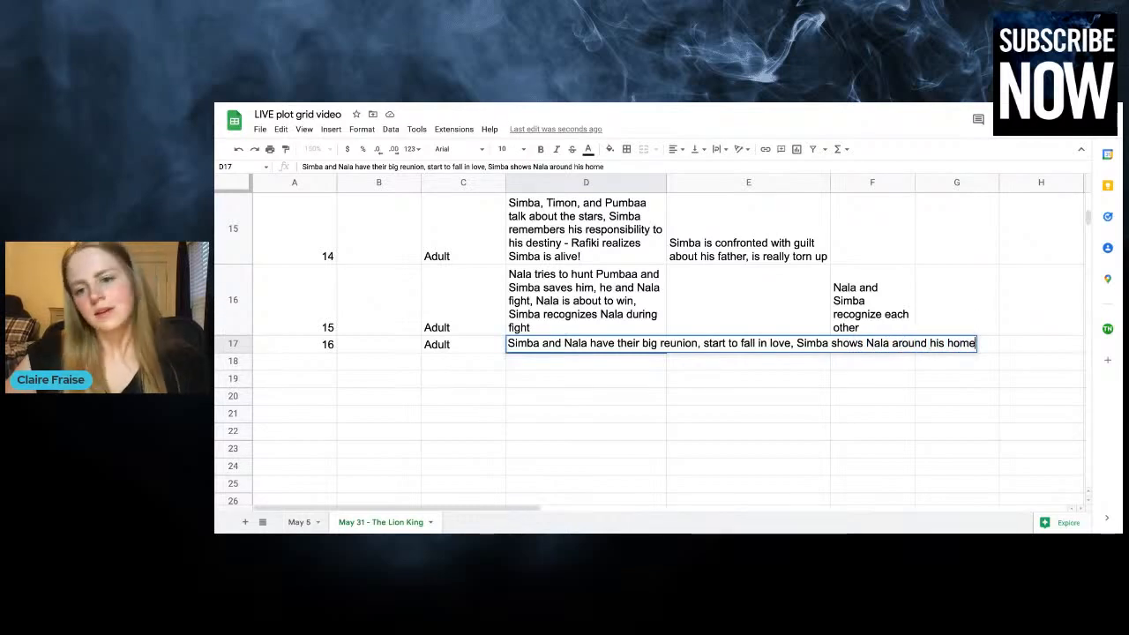
text(, and everything is)
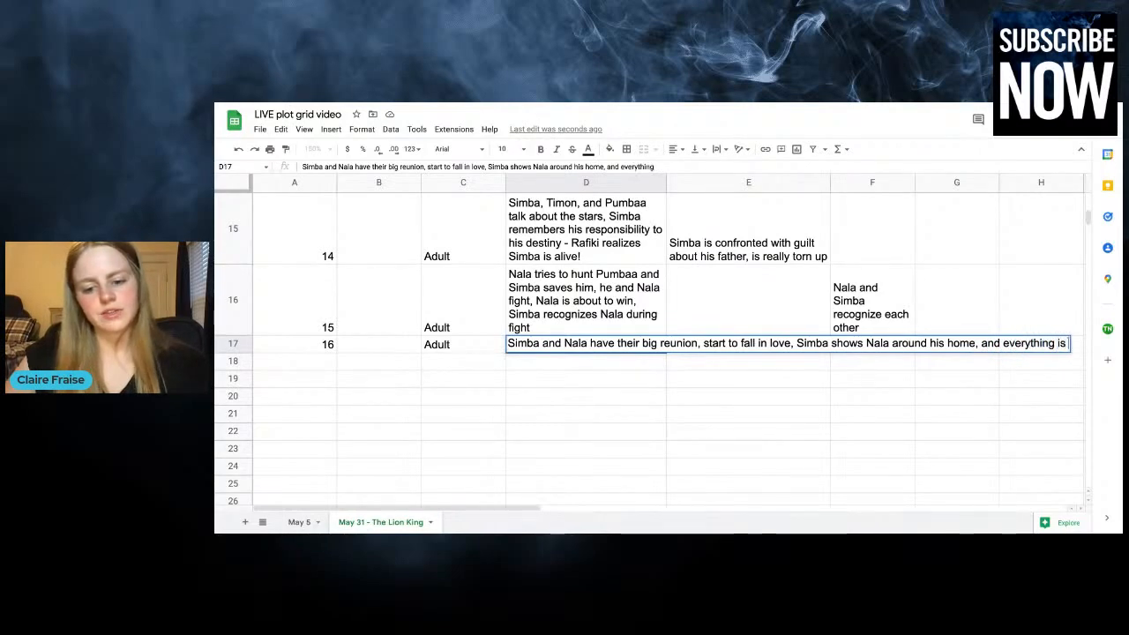
text( super romantic.)
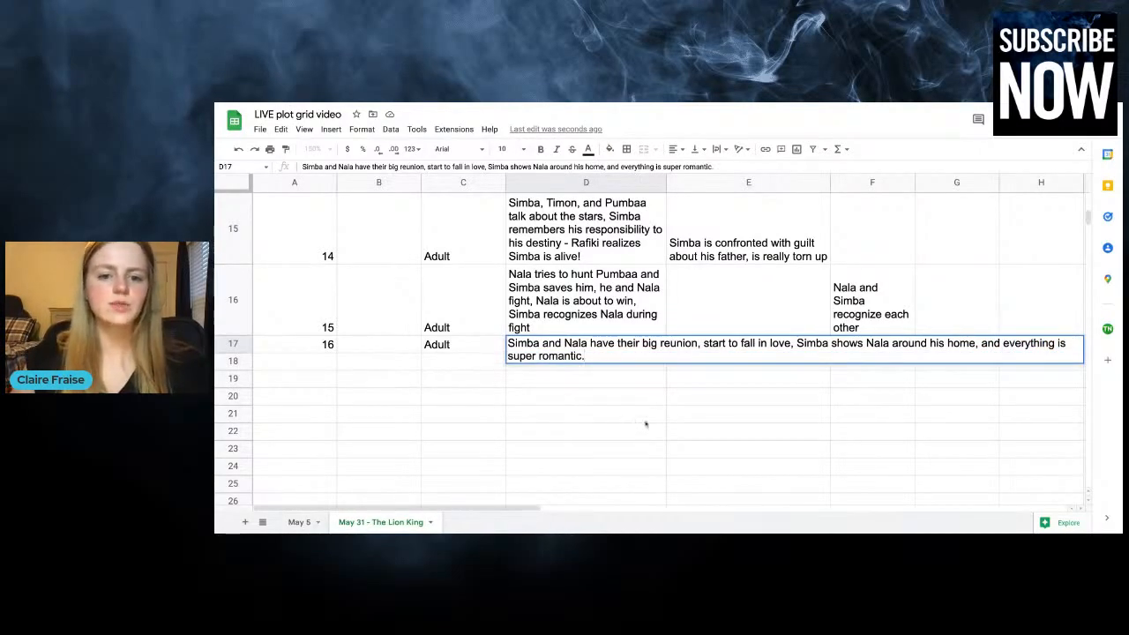
drag(645, 424, 649, 415)
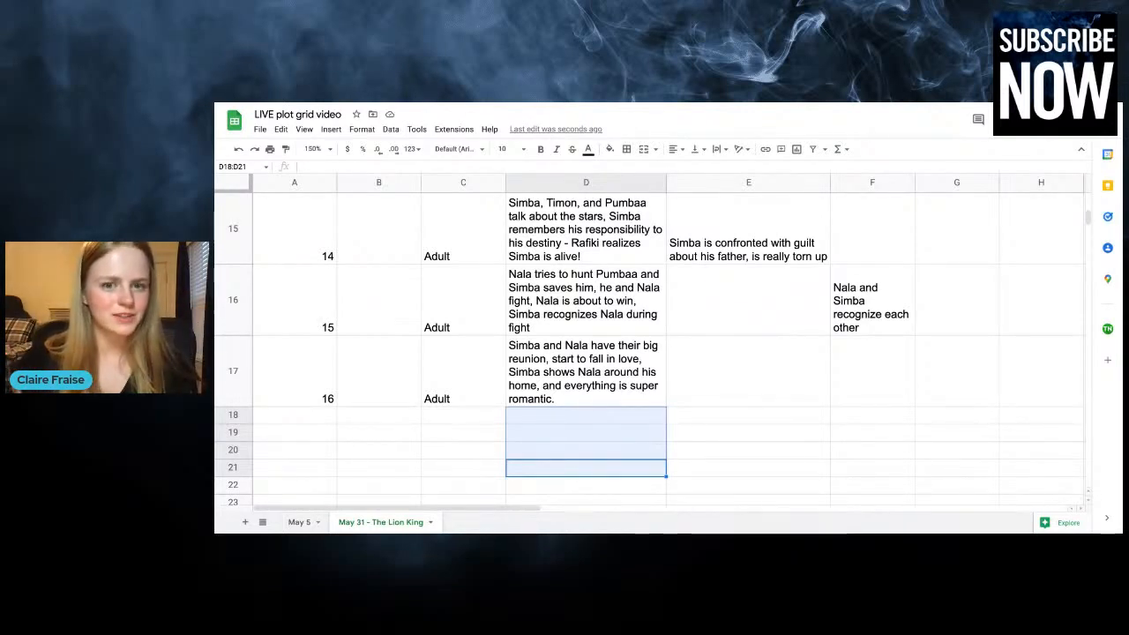
Enter "They get reunited and start to fall in love" in column F of the chapter 16 row
click(869, 396)
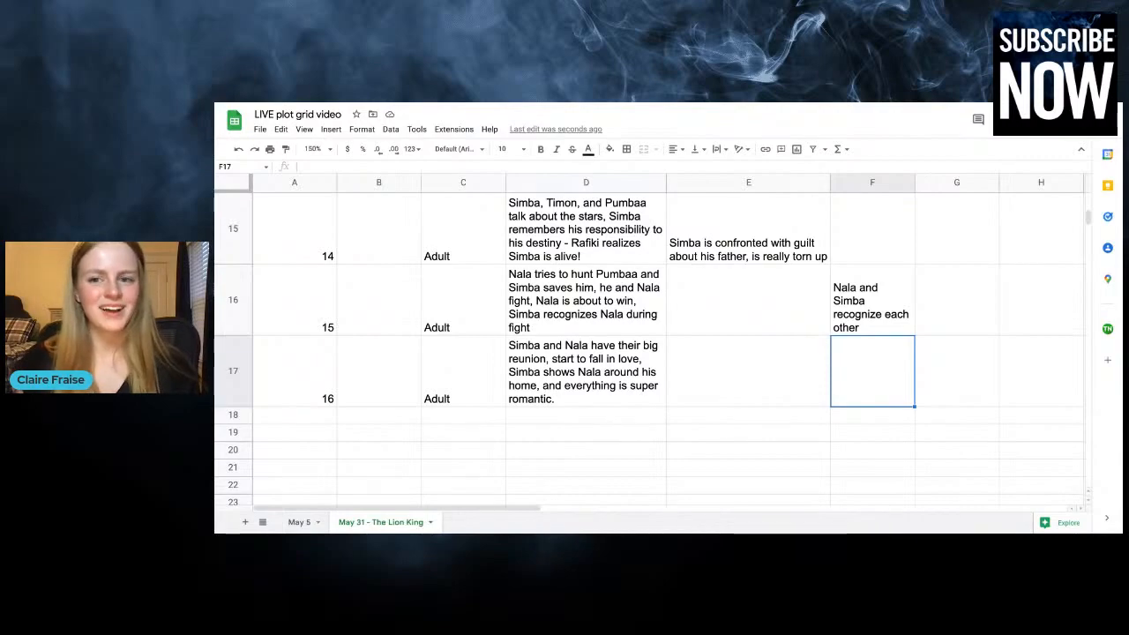
scroll(872, 364, up, 8)
scroll(872, 364, down, 10)
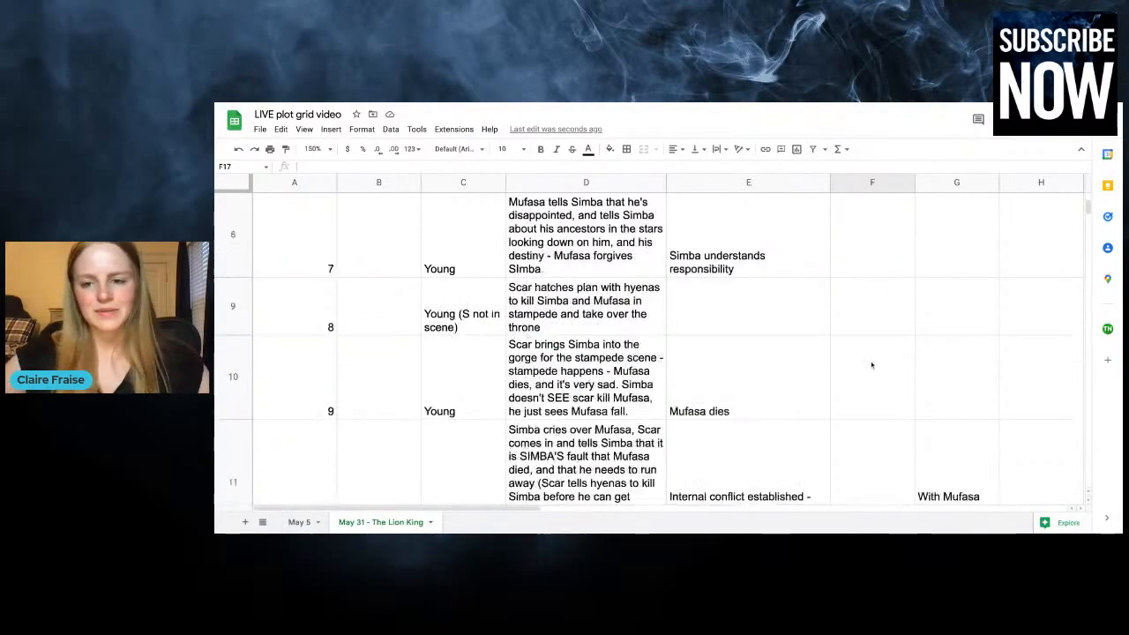
text(They get )
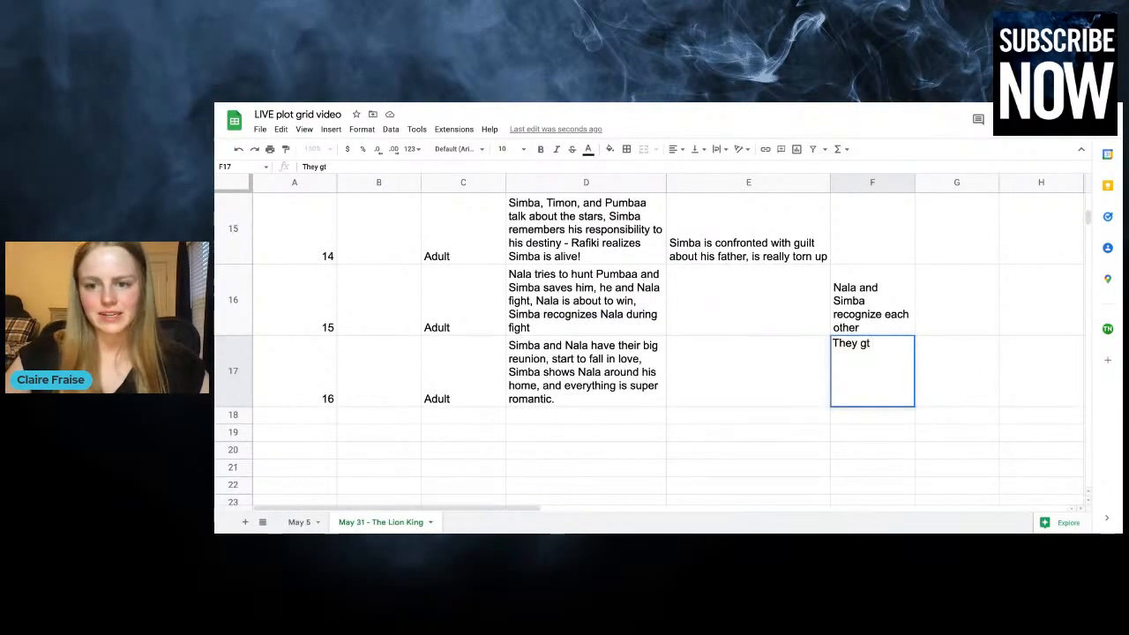
text(reunited and )
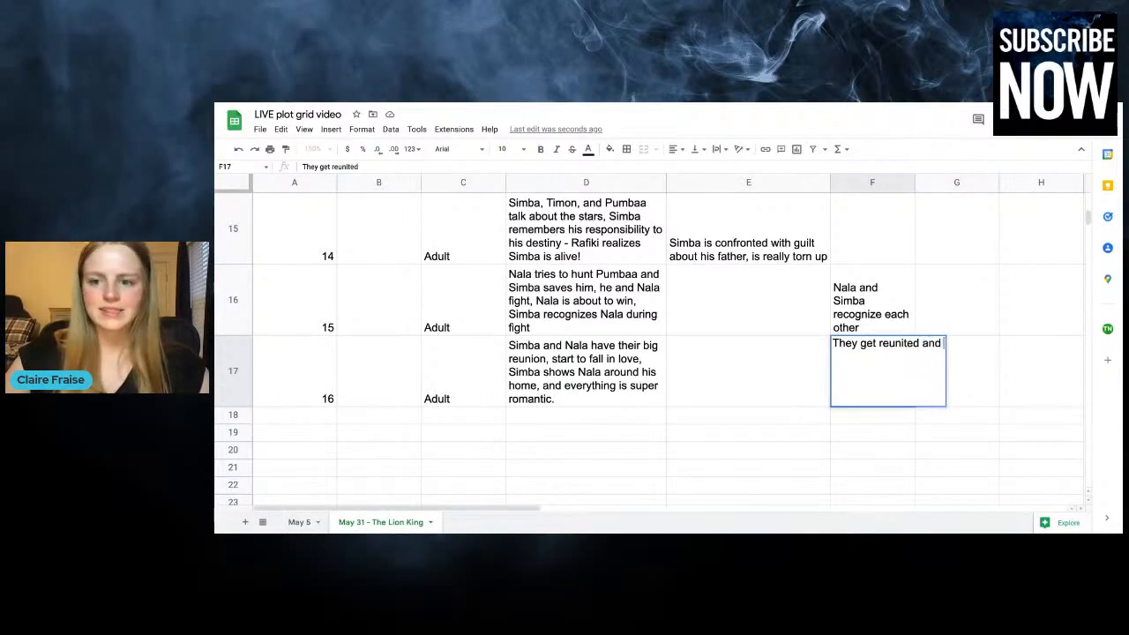
text(start to fall in love)
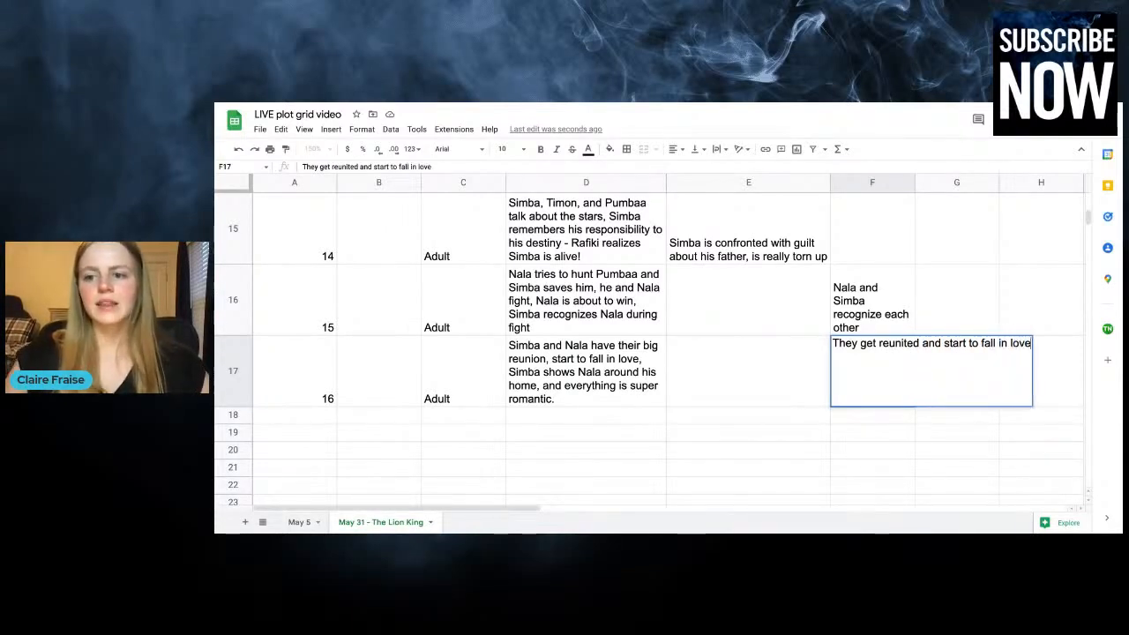
click(933, 293)
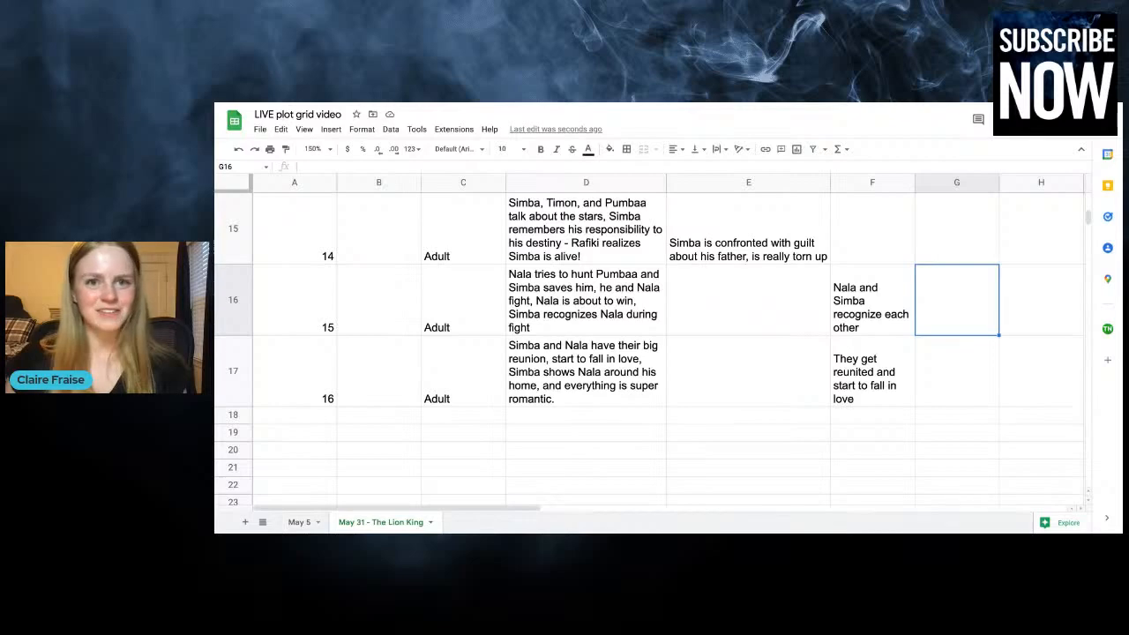
Review the empty chapter 16 cells against the column headings and the earlier chapters' plot point and subplot entries
click(950, 381)
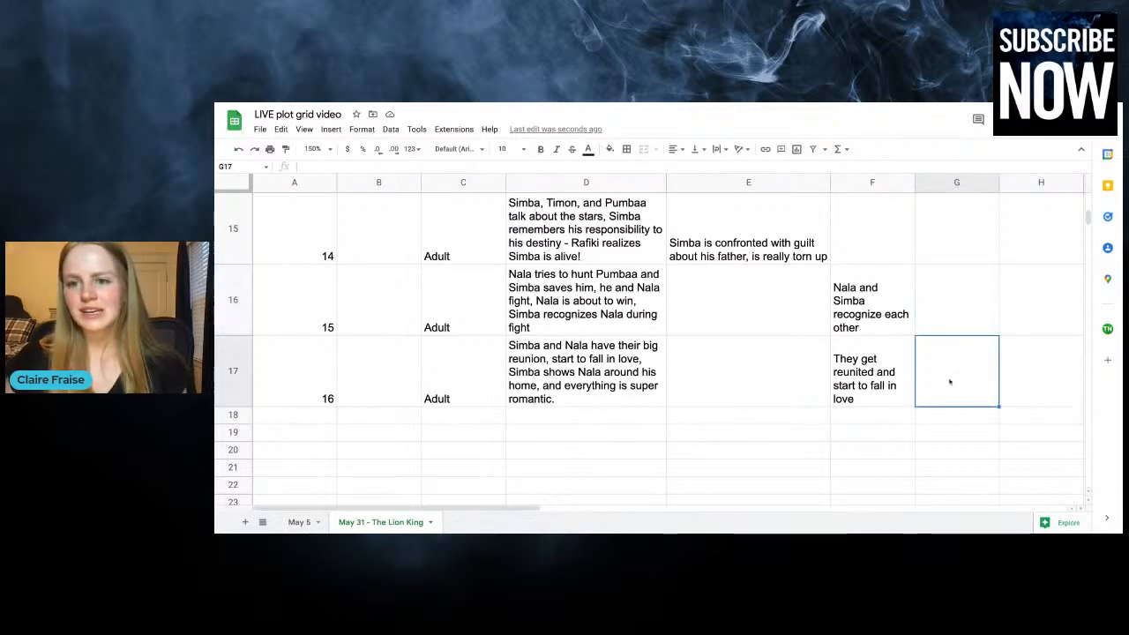
click(748, 381)
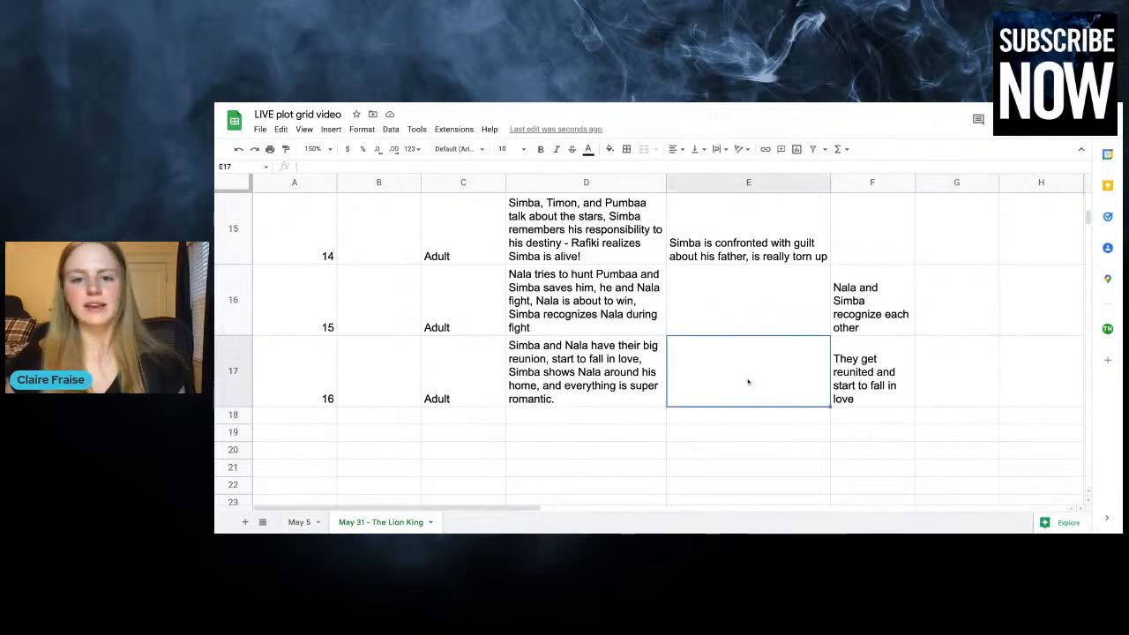
scroll(748, 381, up, 10)
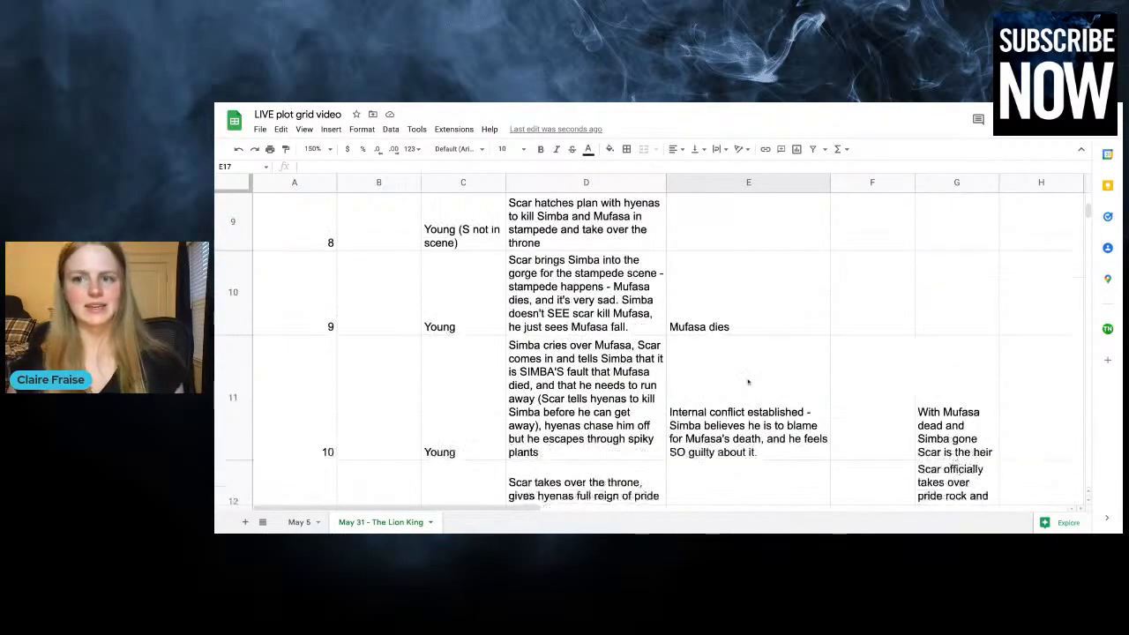
scroll(748, 381, up, 10)
click(948, 230)
scroll(938, 324, down, 4)
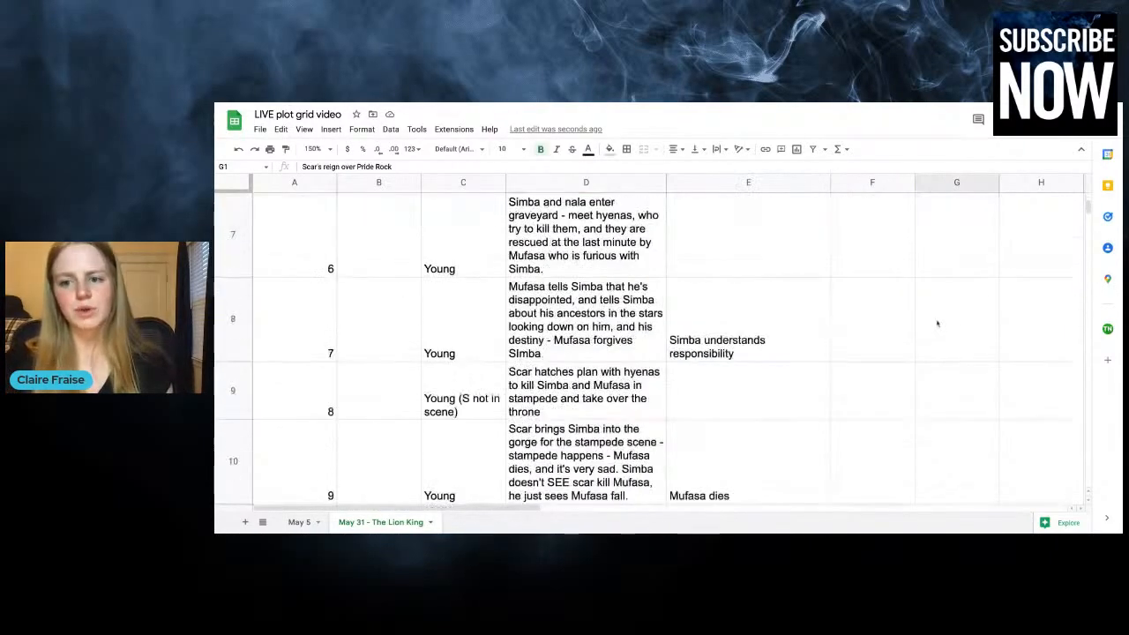
scroll(937, 324, down, 10)
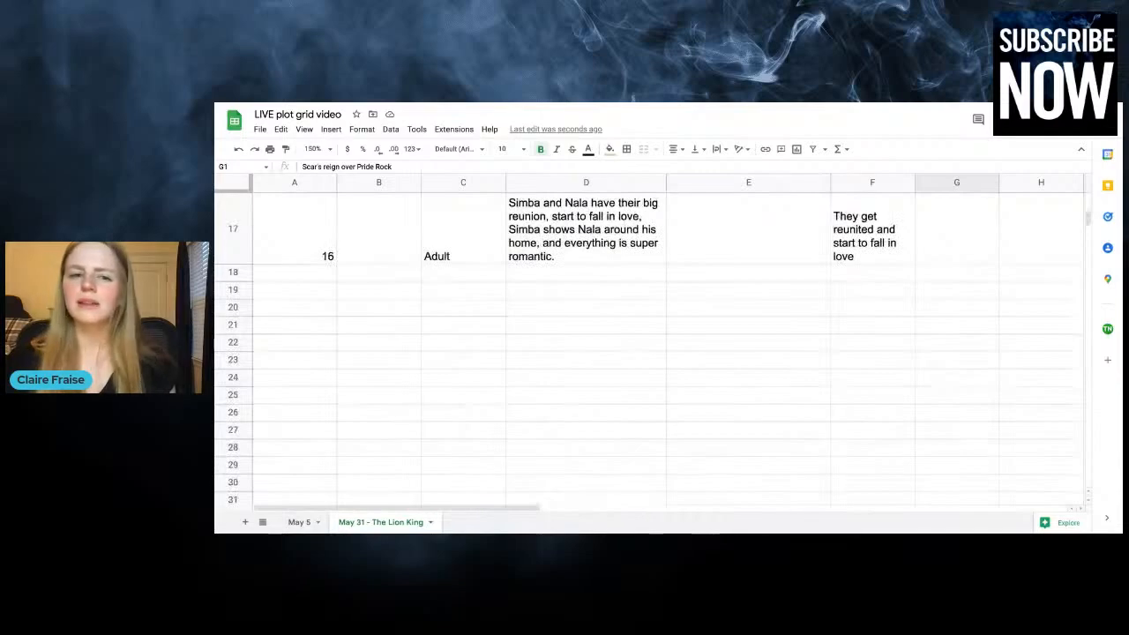
scroll(501, 313, up, 1)
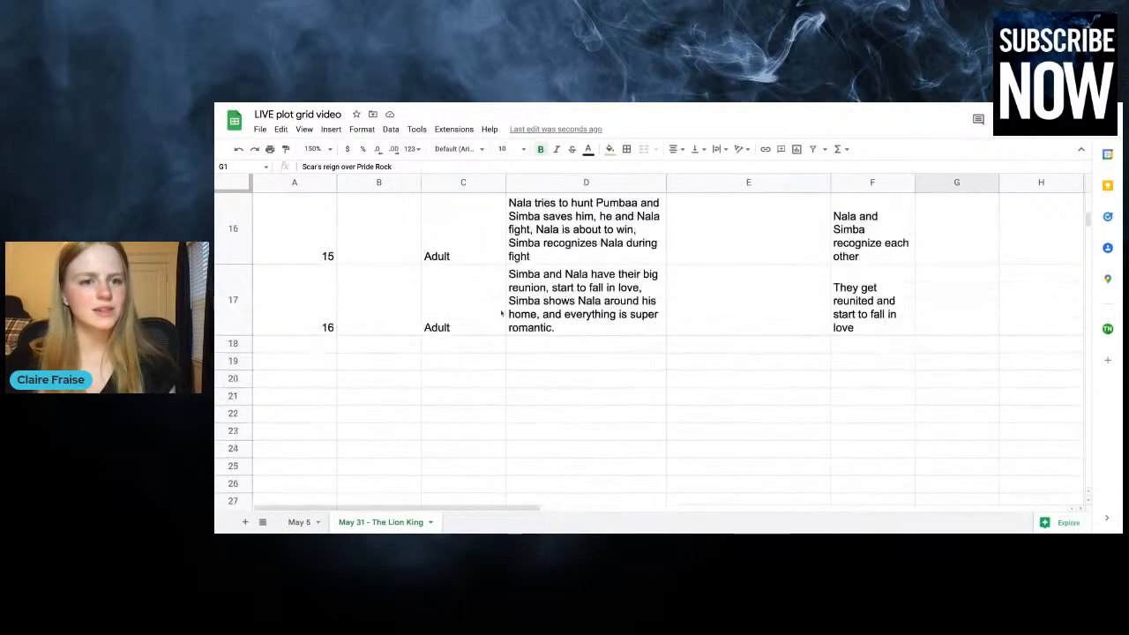
Add a chapter 17 row below chapter 16 by entering 17 as the chapter number and "Adult" as the time
click(317, 351)
text(17)
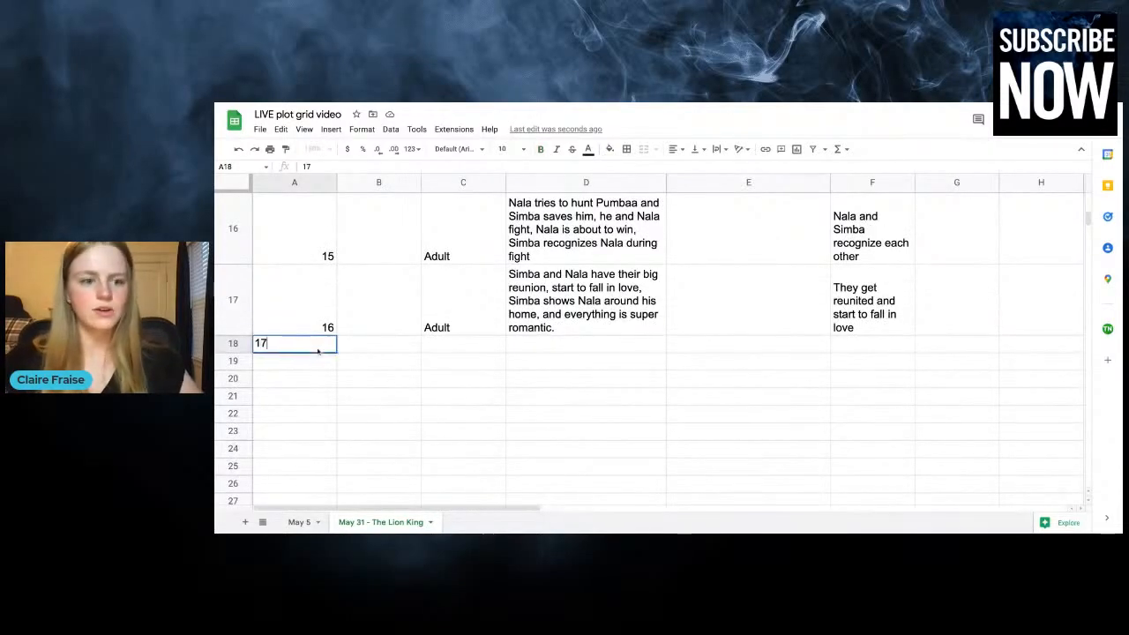
click(464, 333)
click(447, 343)
text(Adult)
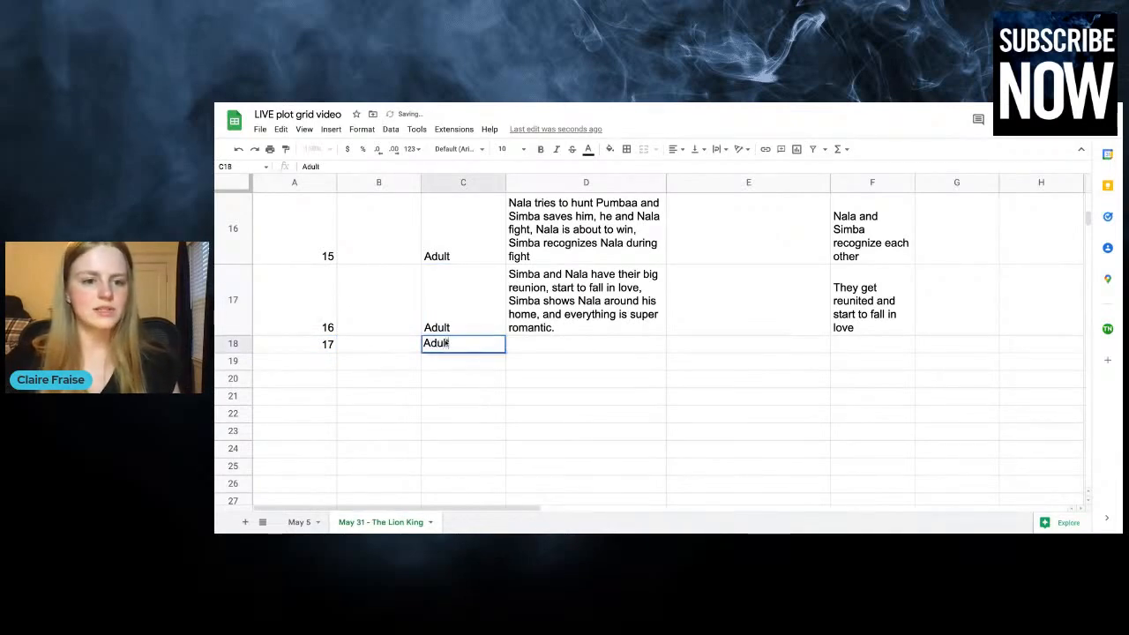
Enter "Nala tells Simba to come home and fight Scar, simba says no "hakuna matata" not his responsibility, and she gets mad" as the chapter 17 plot
click(566, 343)
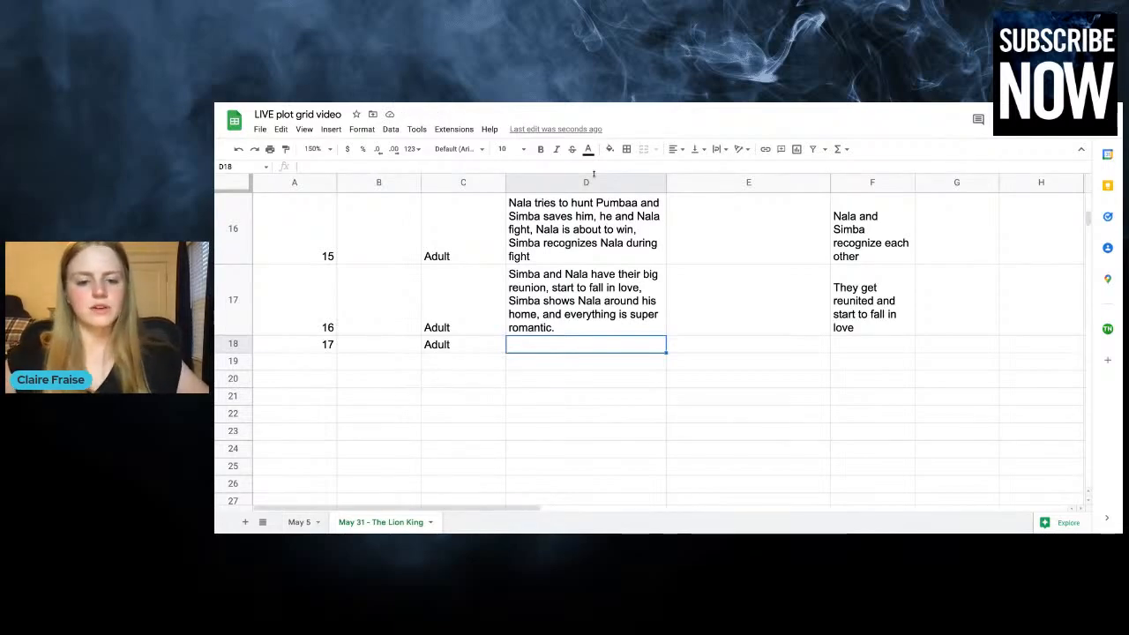
text(Nala tells )
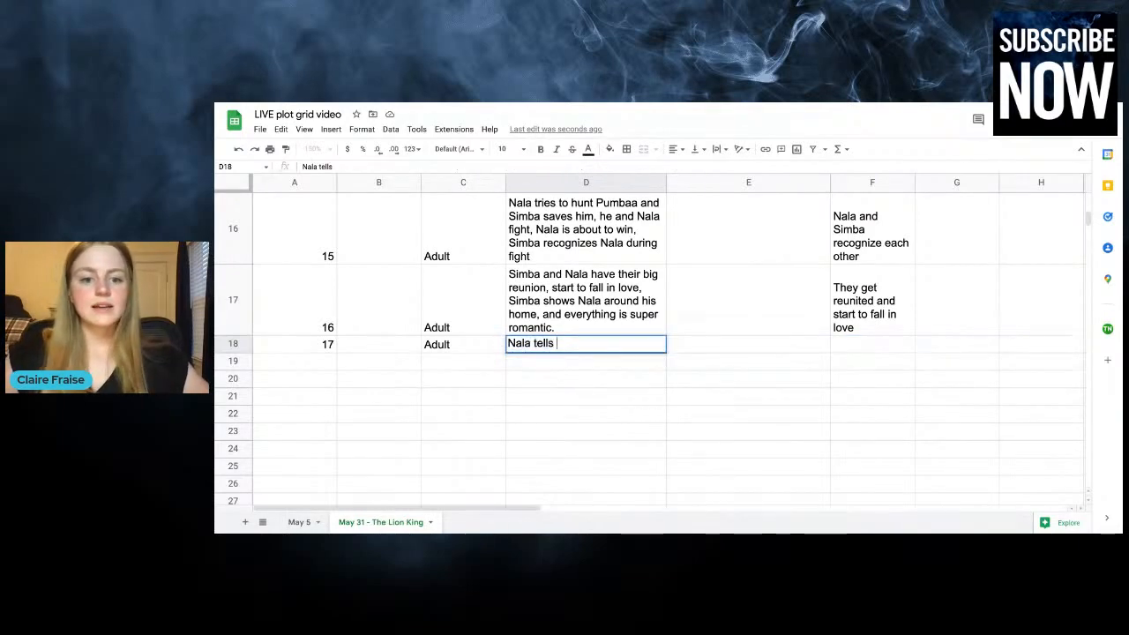
text(Simba)
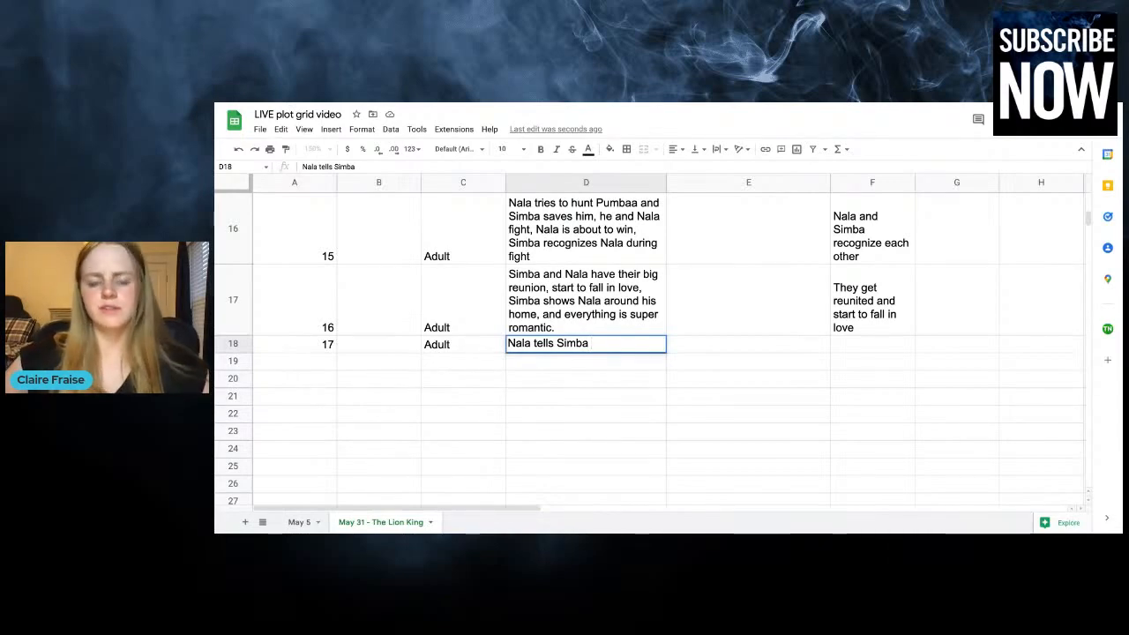
text(to come home)
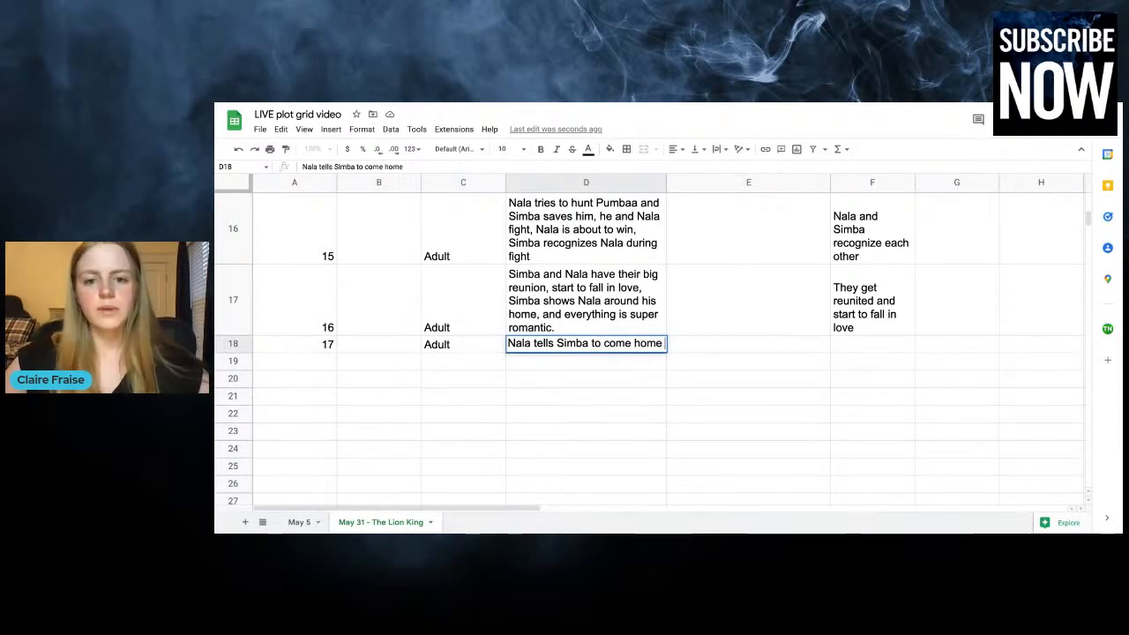
text( and fight Sc)
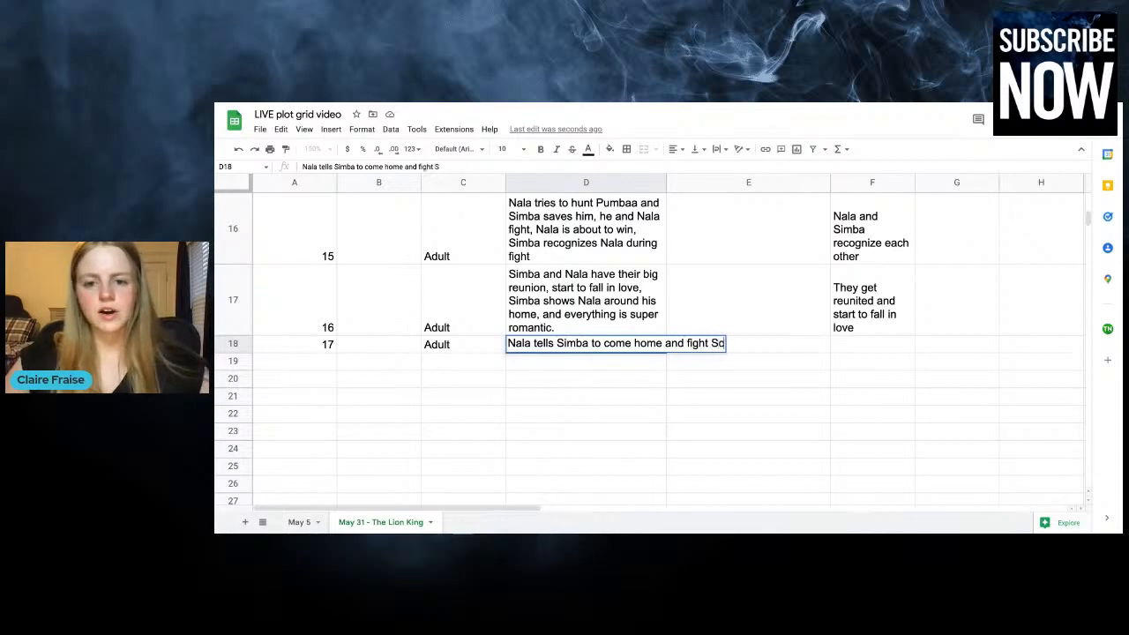
text(ar, simba says no "ah)
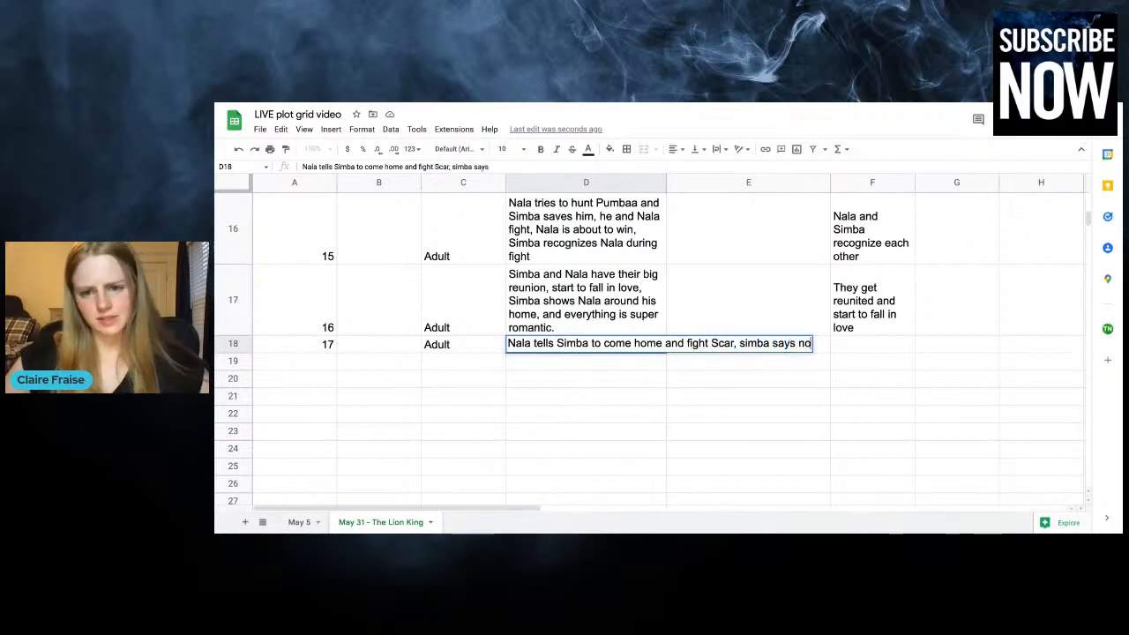
text(kuna)
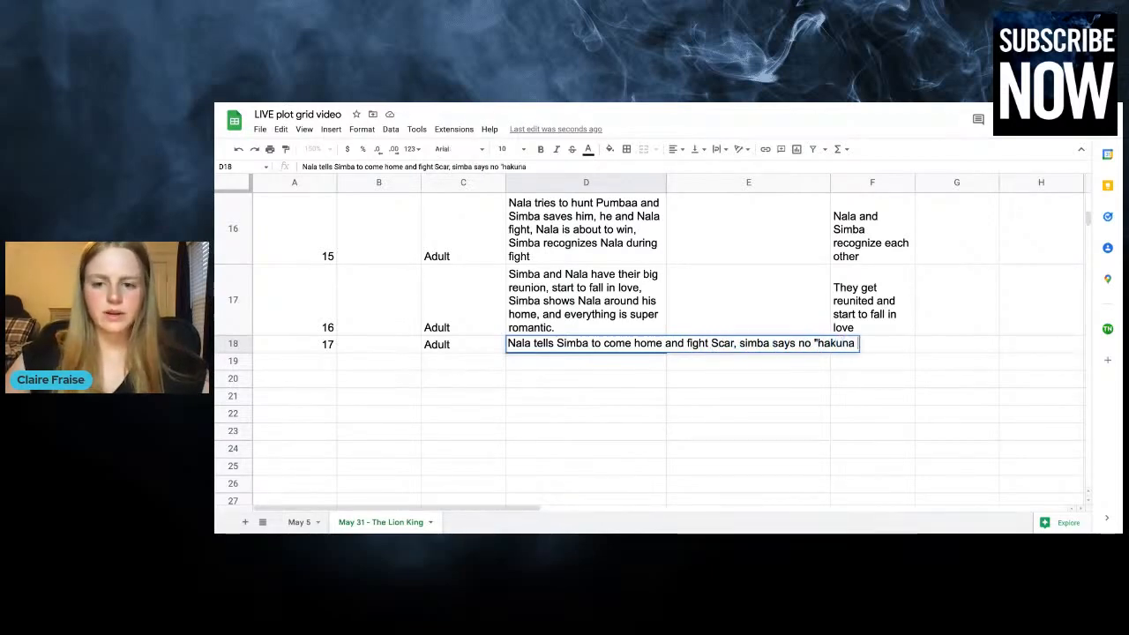
text( matata" not his)
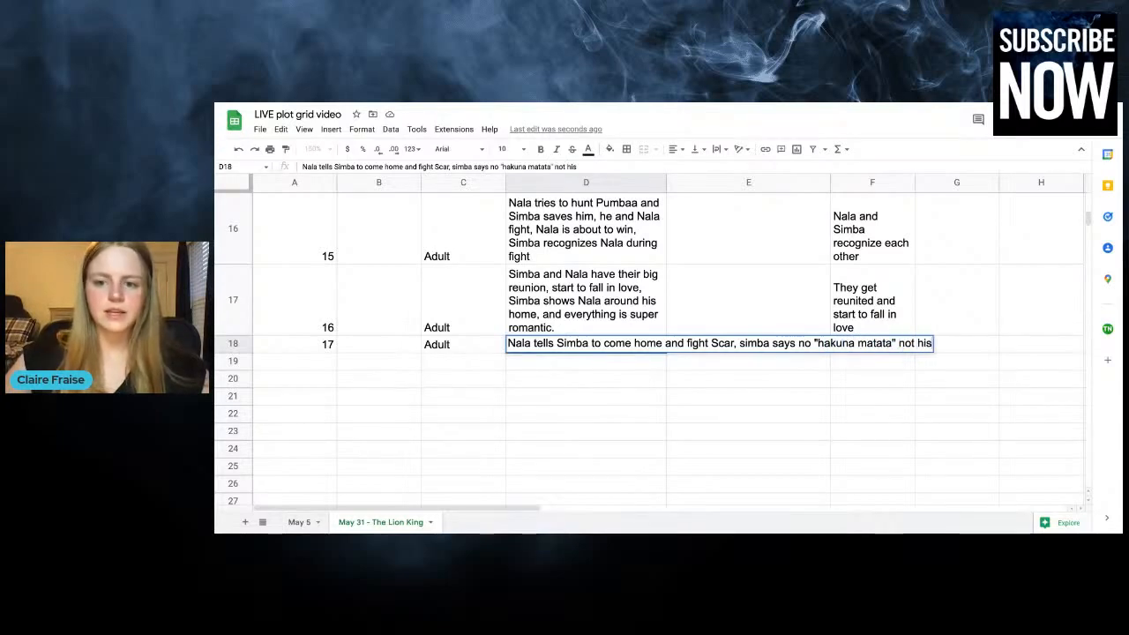
text( responsibility)
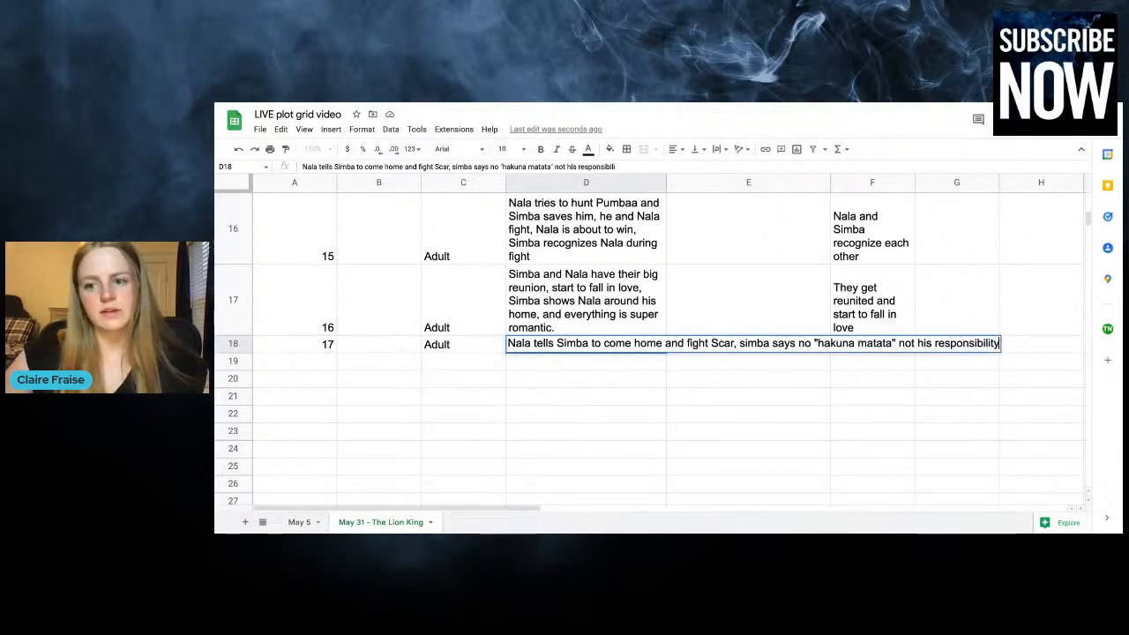
text(, and she gets mad)
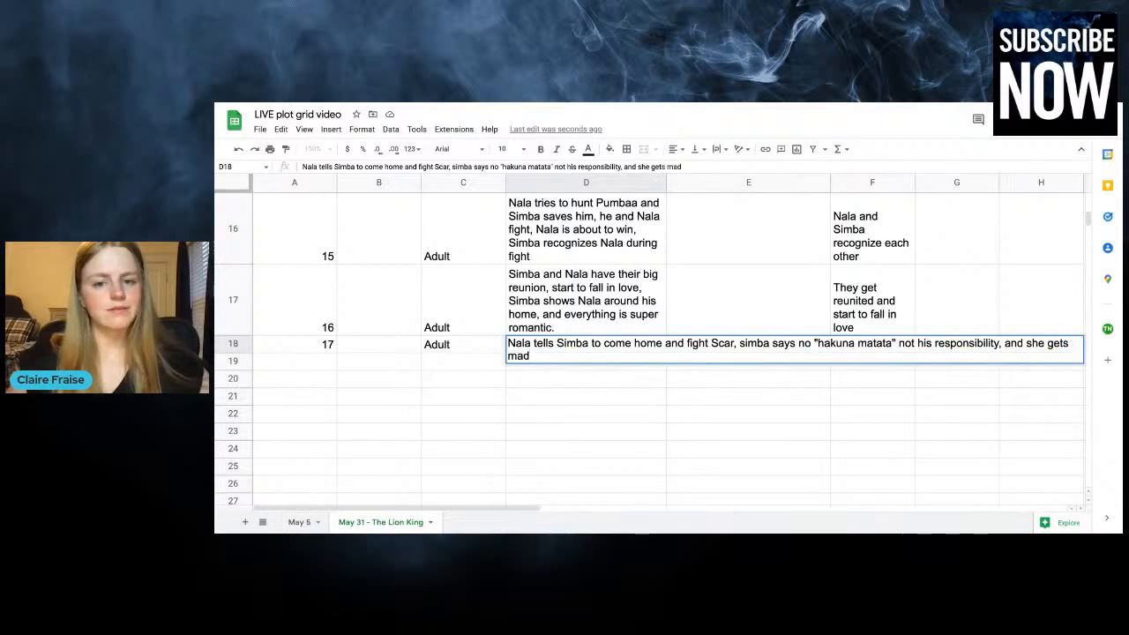
click(738, 260)
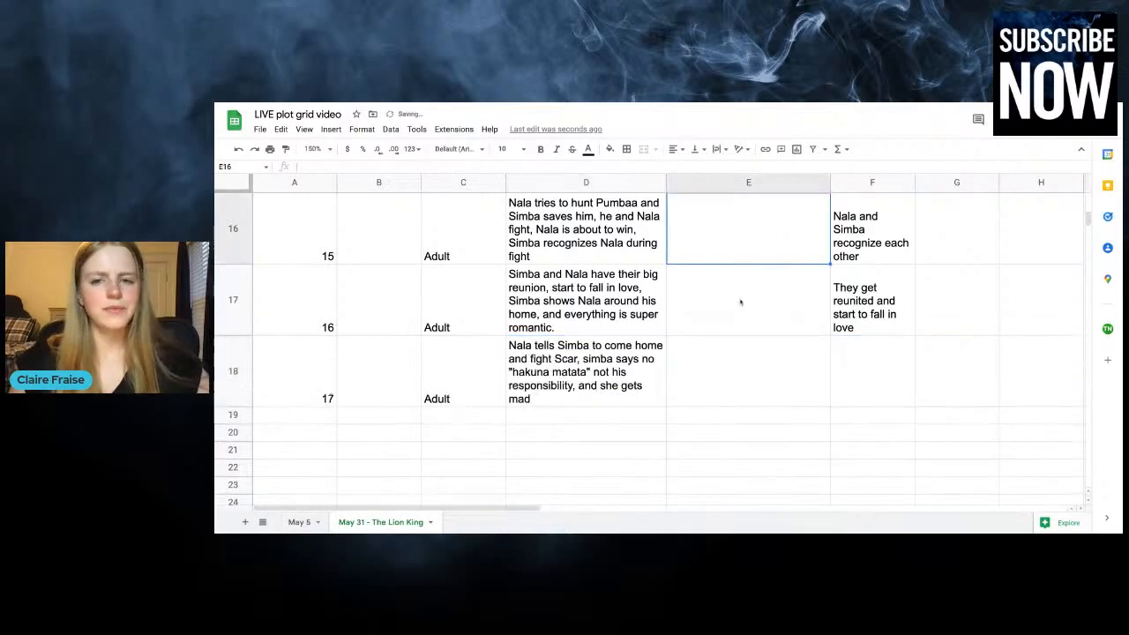
Enter "They get into huge fight over values" in column F of the chapter 17 row
click(730, 361)
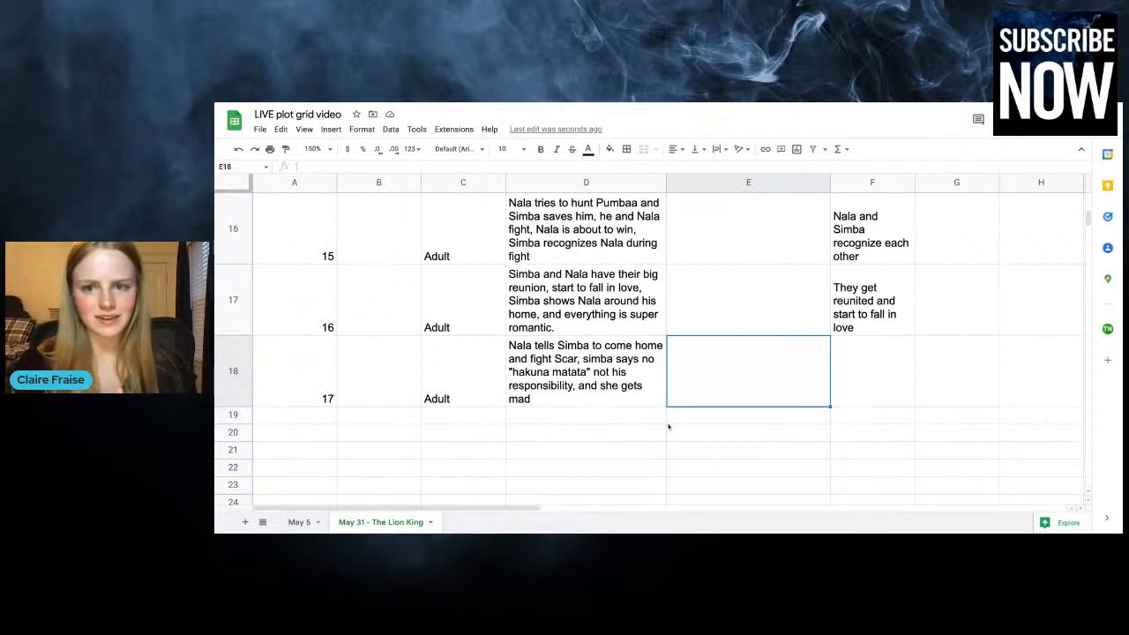
click(892, 393)
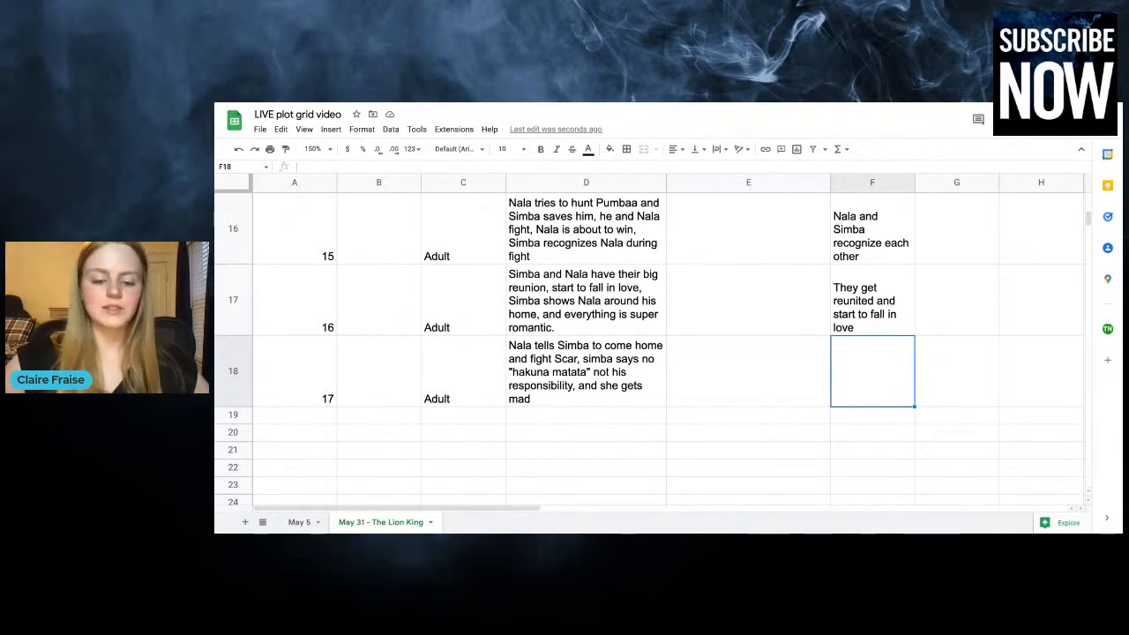
text(They get into )
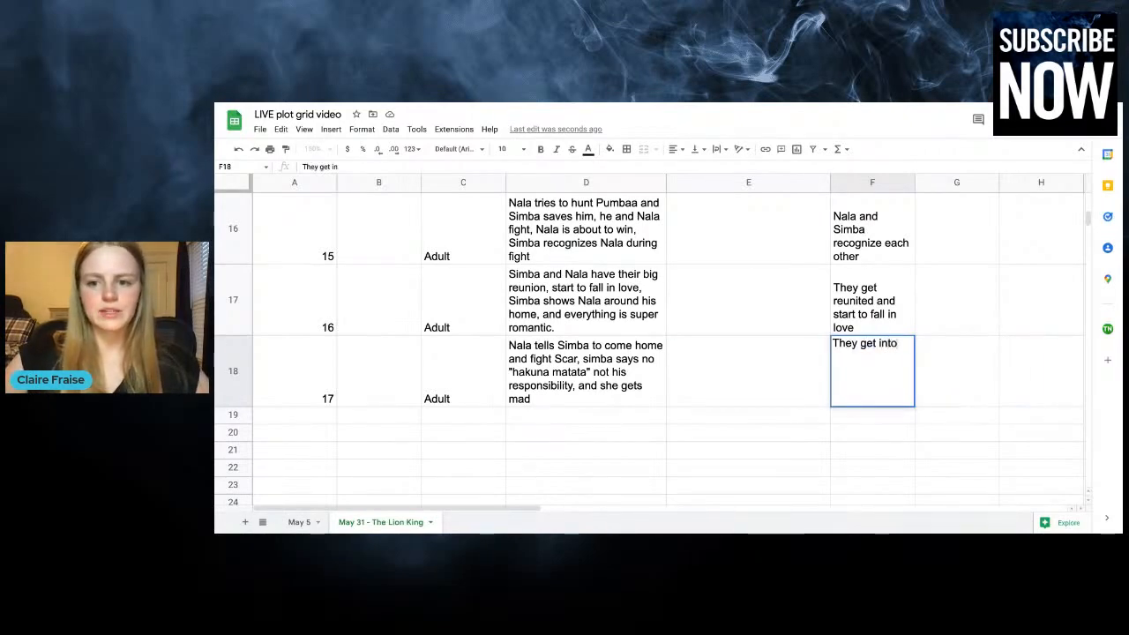
text(huge fight)
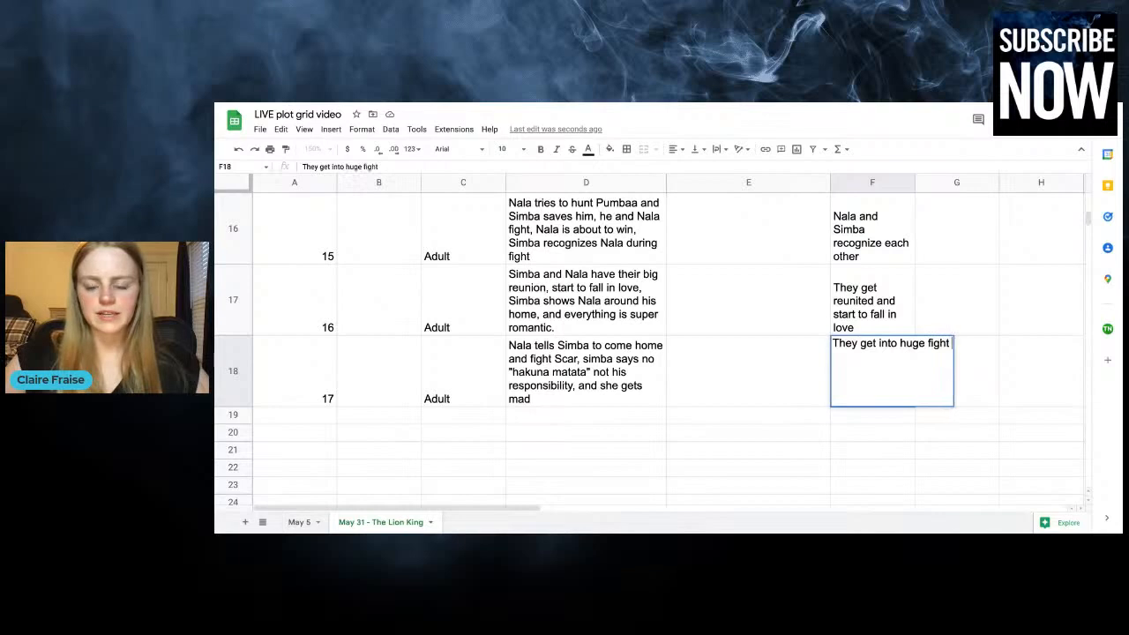
text( over values)
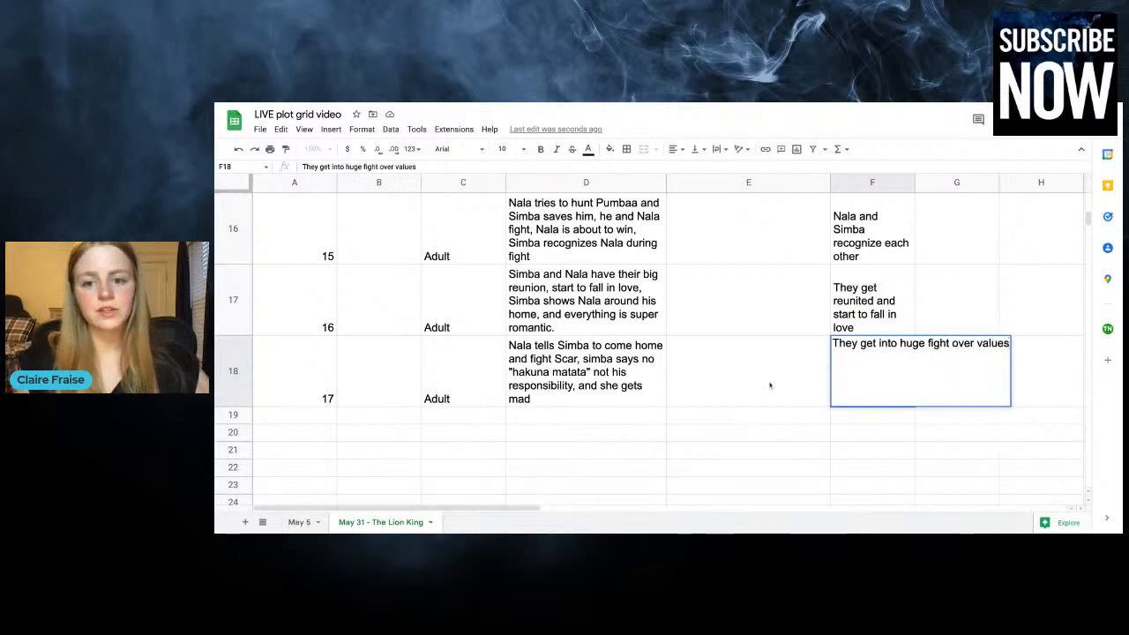
Enter "Simba chooses hakuna matata over his responsbility to the throne and to his family" in column E of the chapter 17 row
click(716, 372)
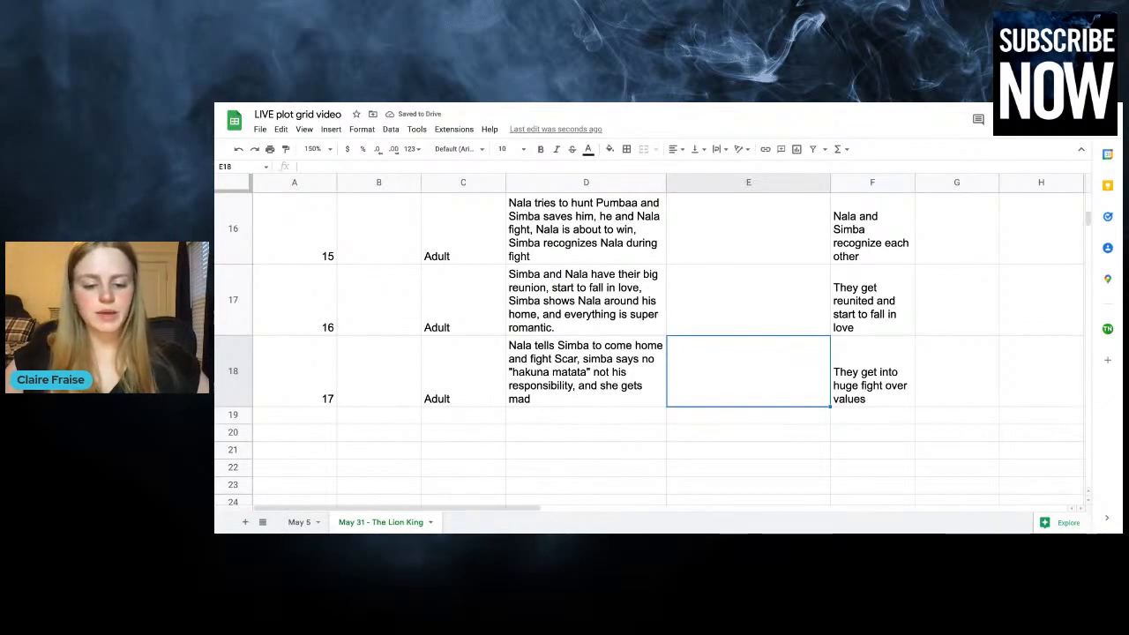
text(Simba chooses )
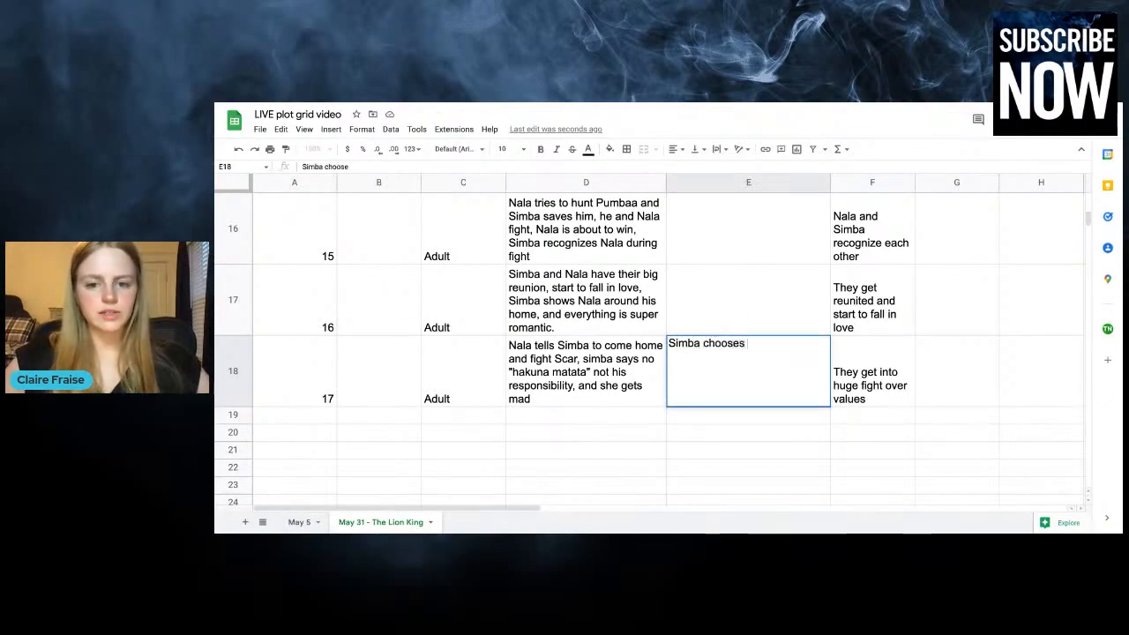
text(hakuna mat)
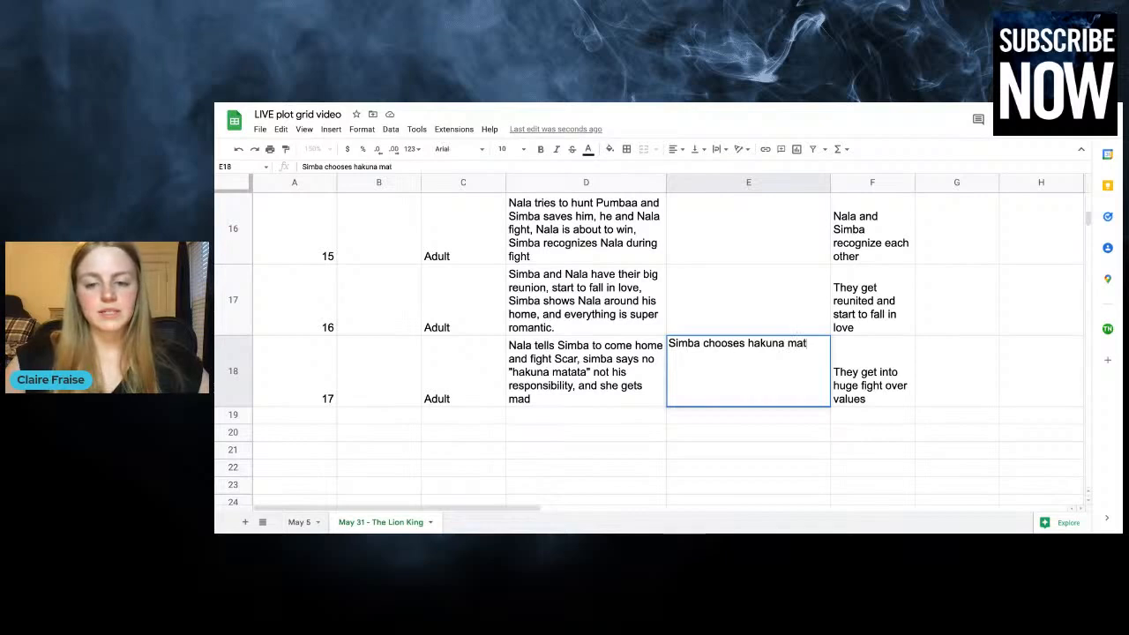
text(ata over)
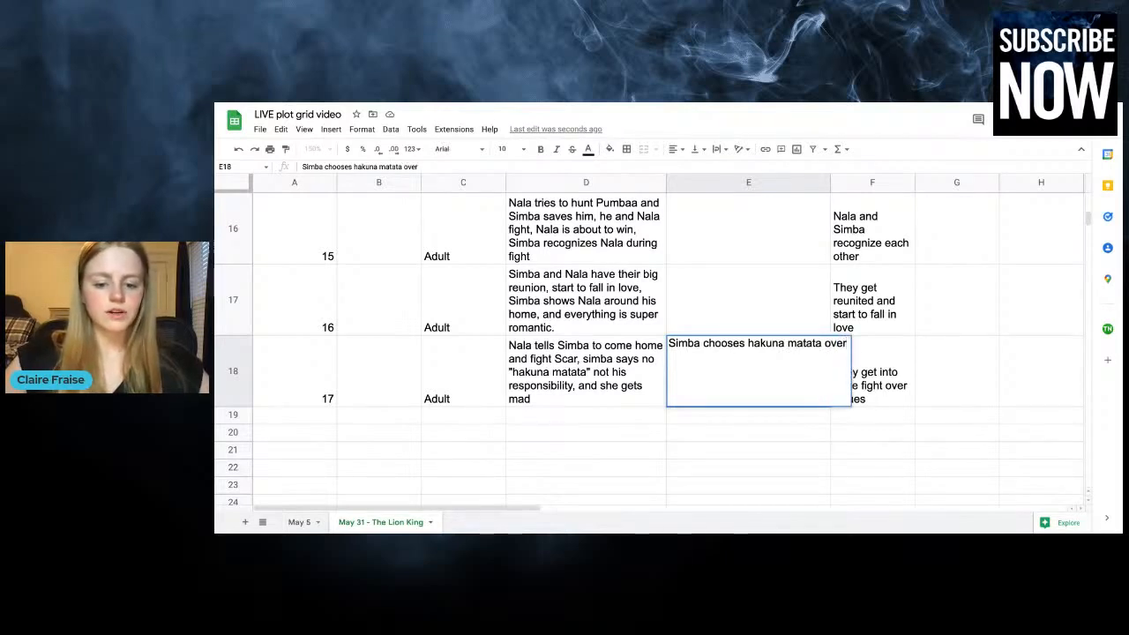
text( his responsbility to t)
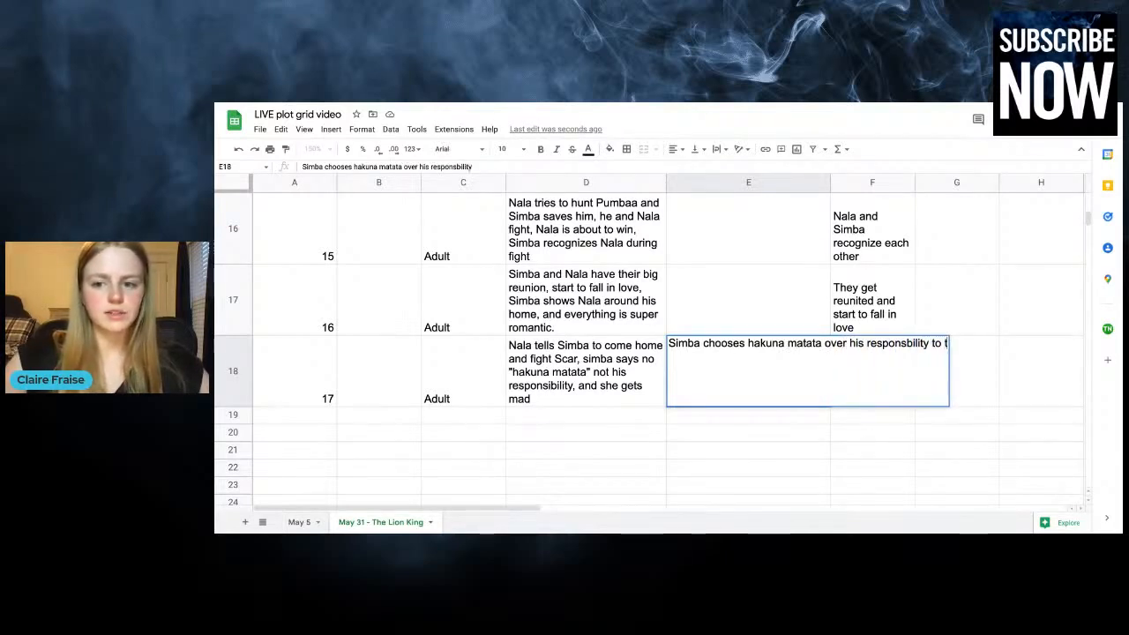
text(he throne an)
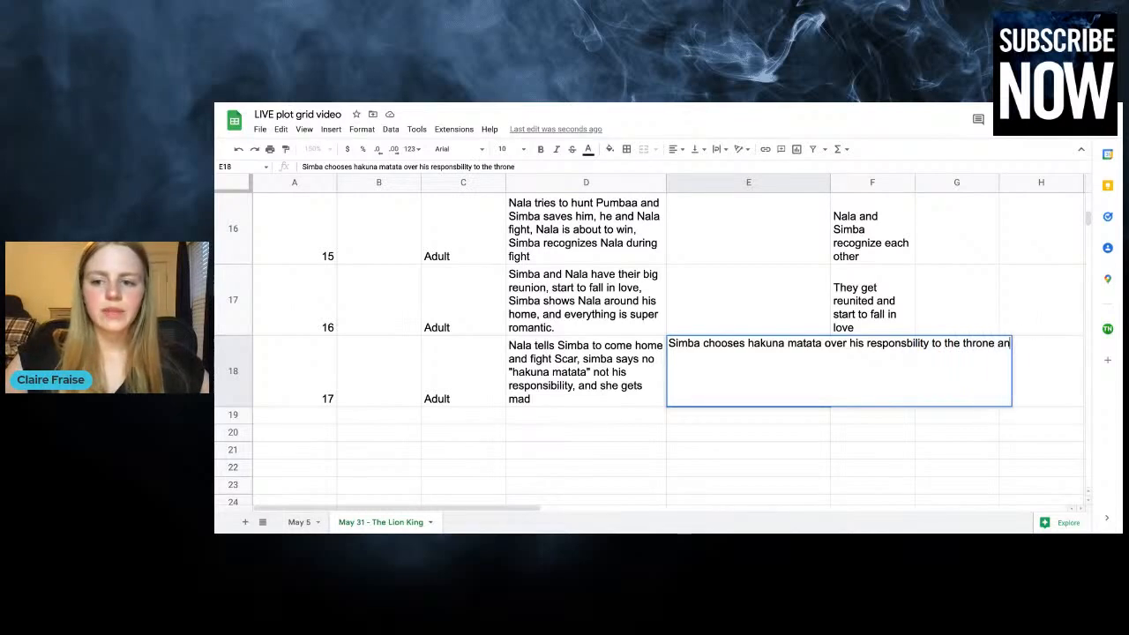
text(d to his family)
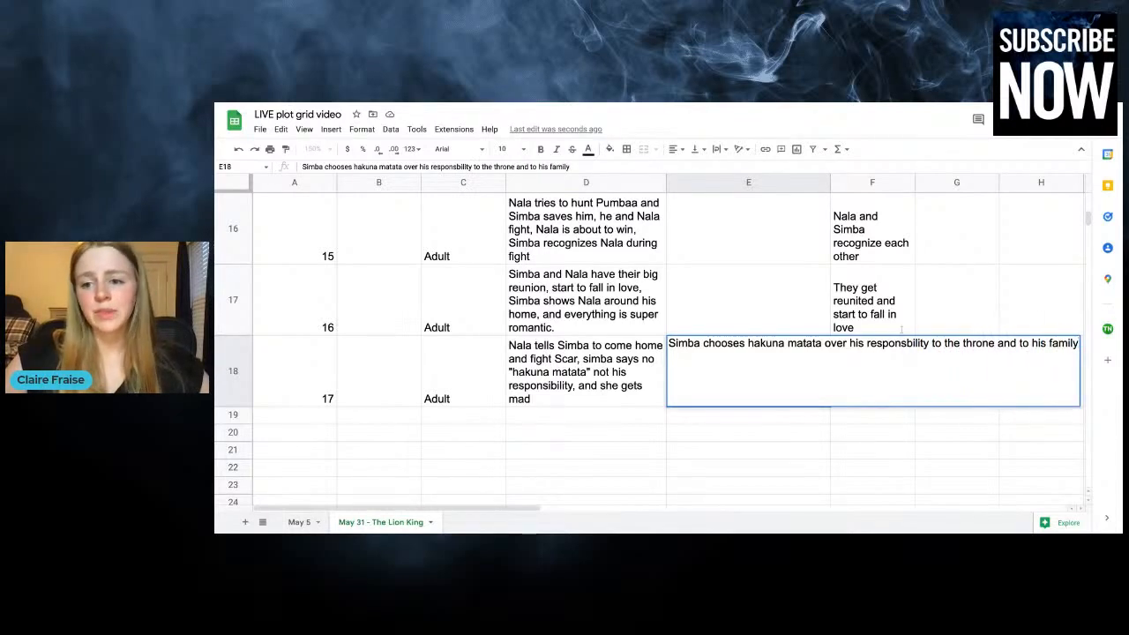
click(935, 313)
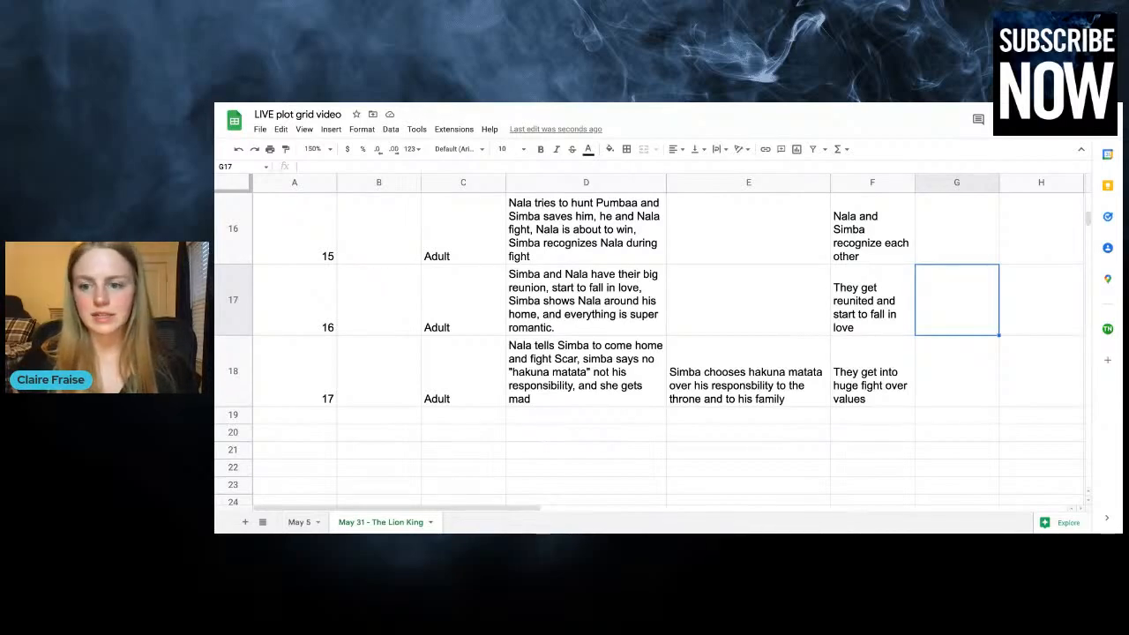
Enter "Nala tells Simba that everything at pride rock is horrible" in column G of the chapter 17 row
click(972, 384)
scroll(972, 385, up, 10)
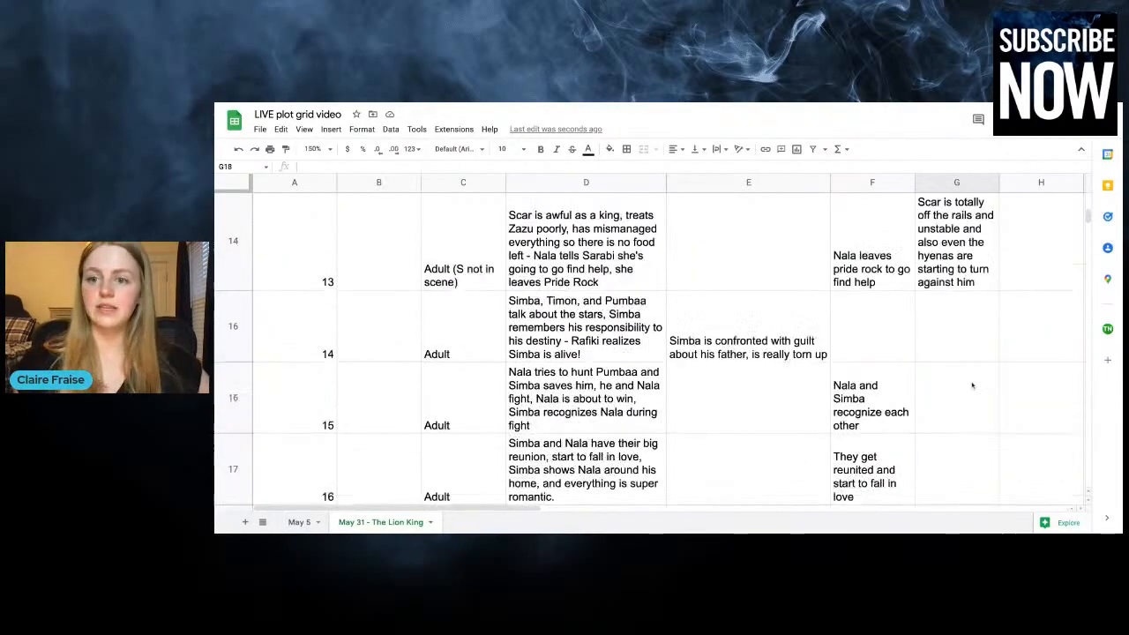
scroll(948, 344, down, 12)
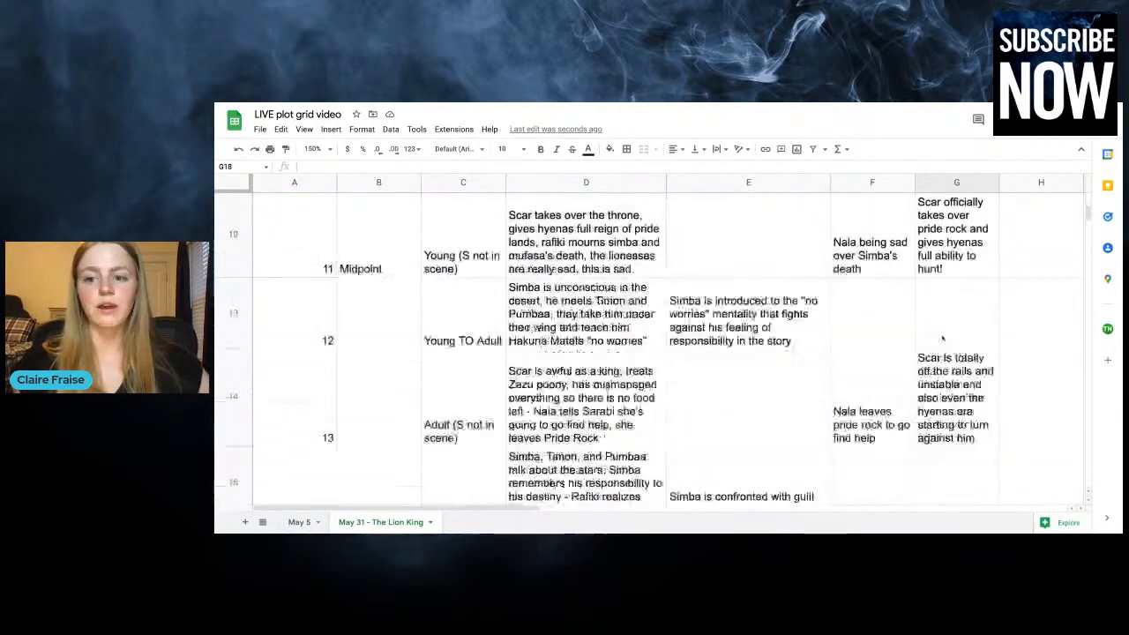
double_click(971, 248)
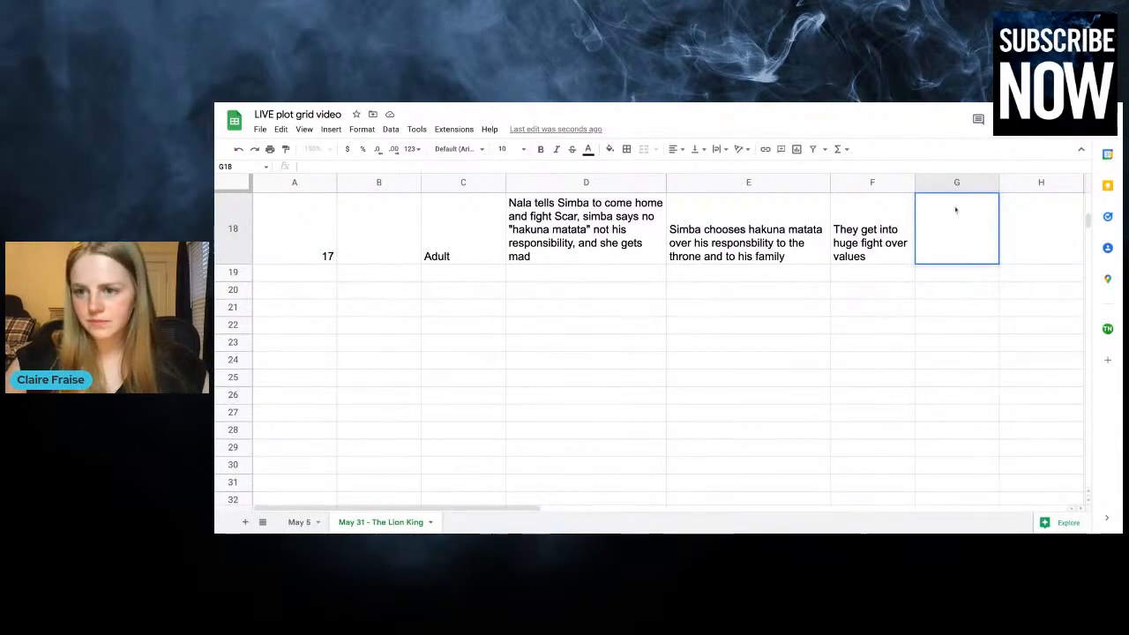
key(Tab)
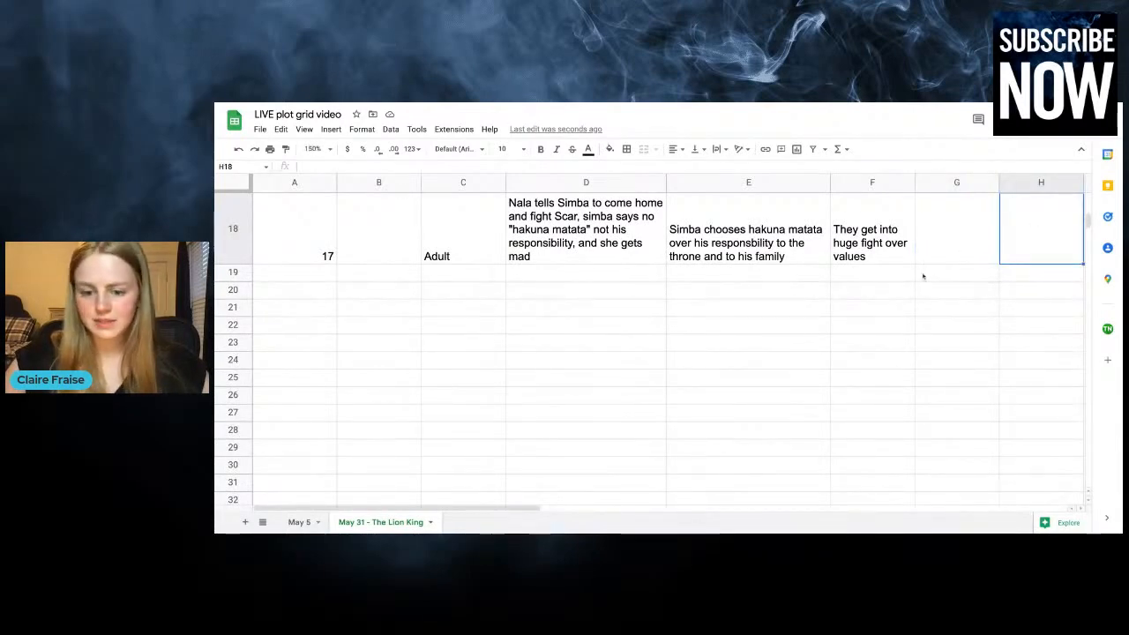
scroll(923, 276, up, 2)
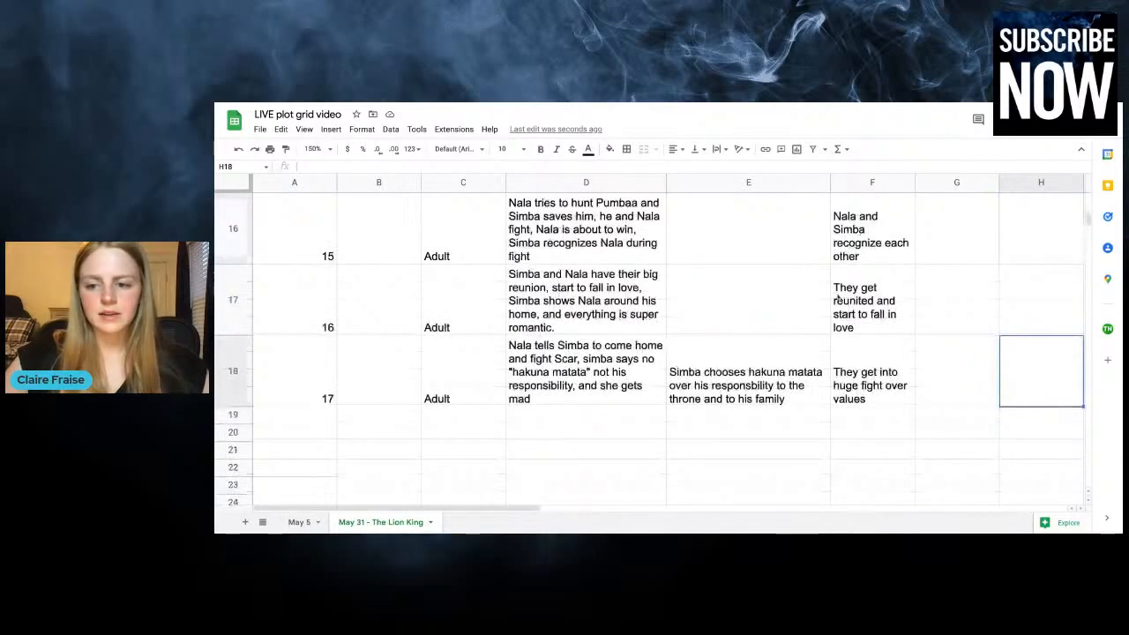
scroll(838, 300, up, 1)
key(Left)
text(Nala tells Simba)
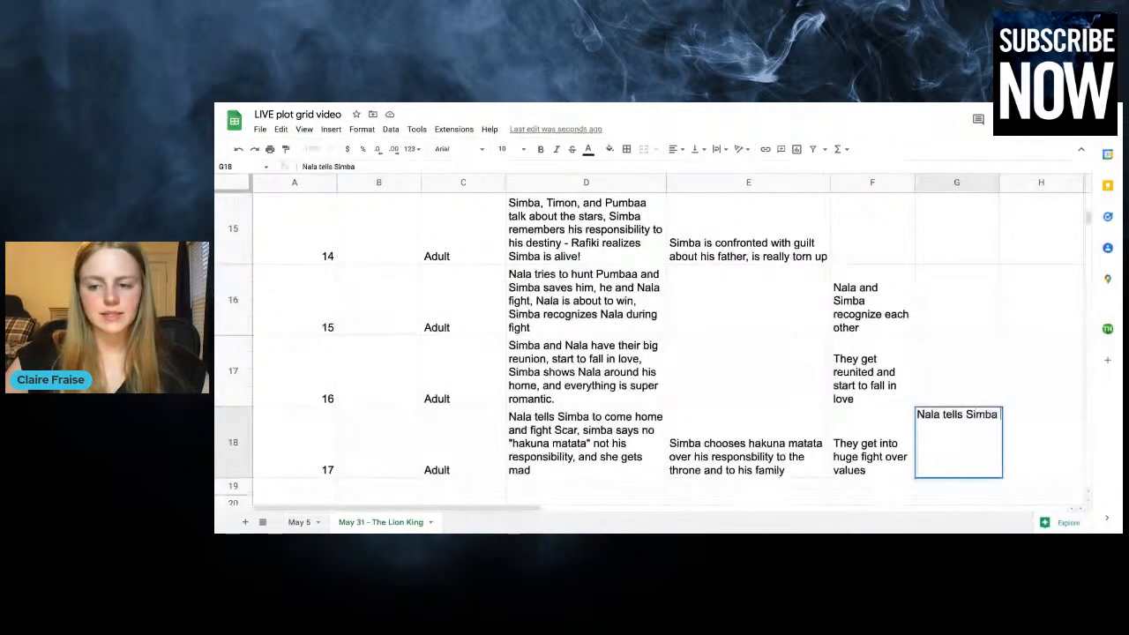
text( that everything at)
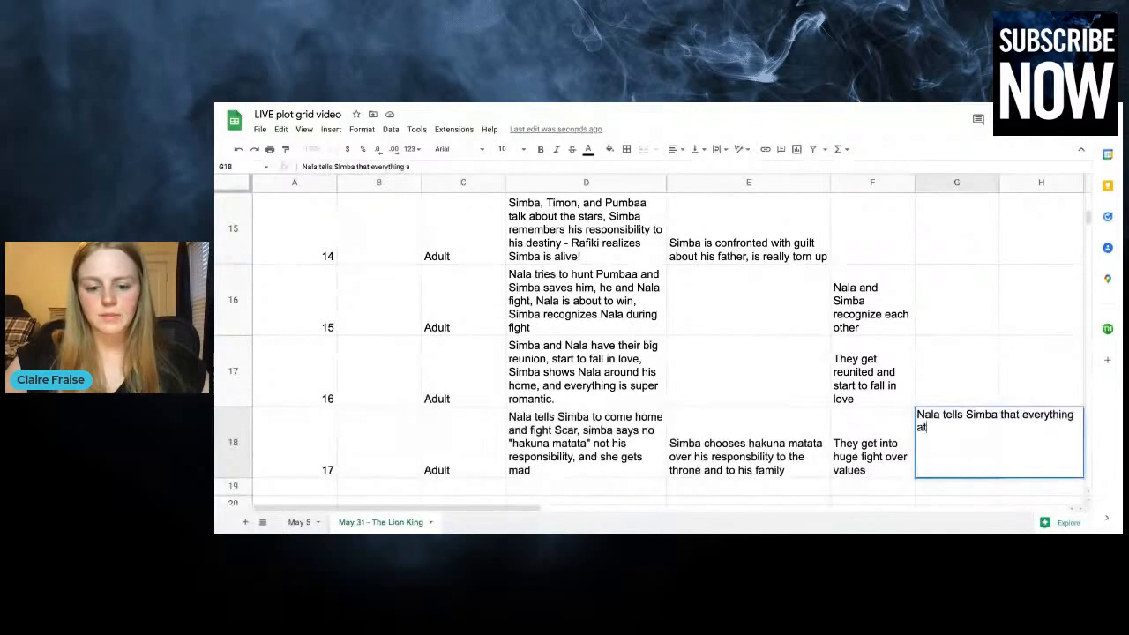
text( pride rock is horrible)
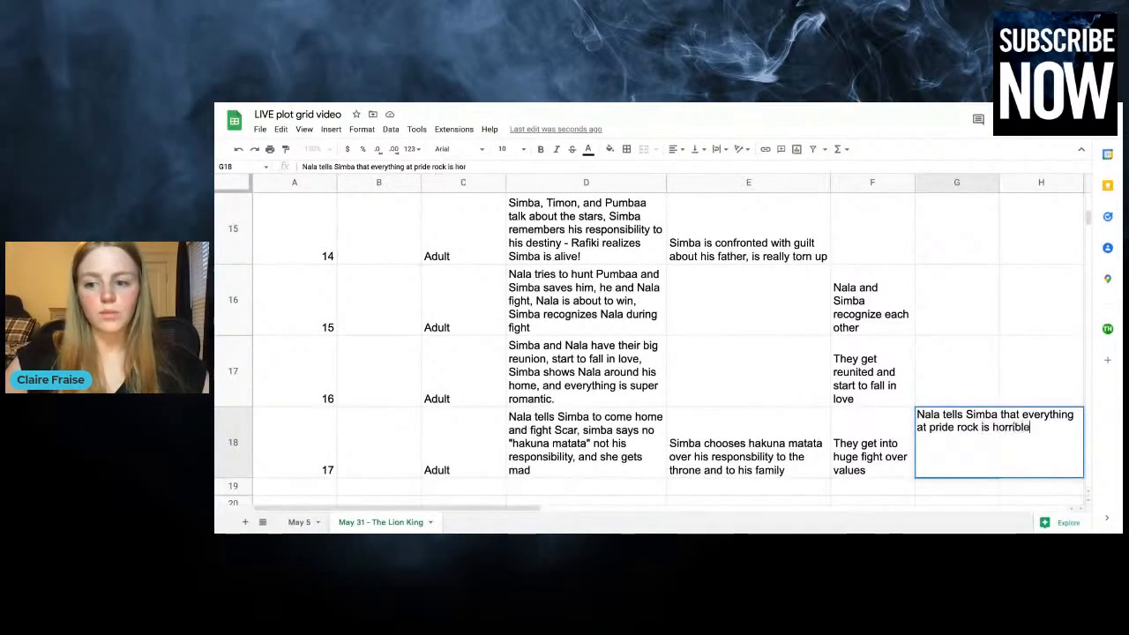
click(909, 367)
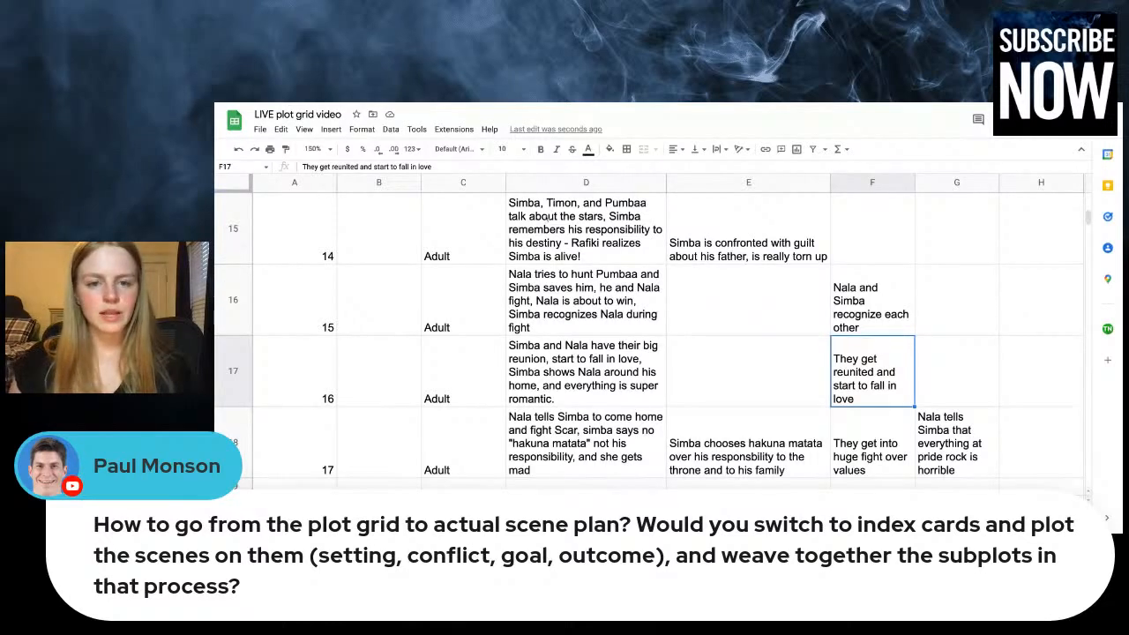
click(554, 457)
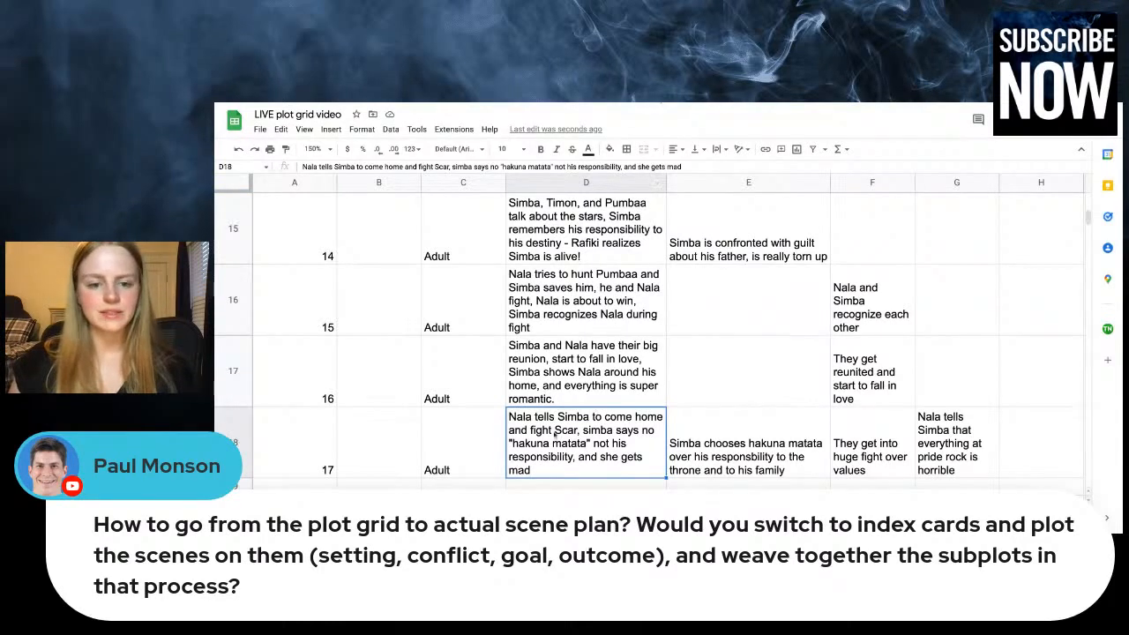
double_click(555, 433)
click(575, 388)
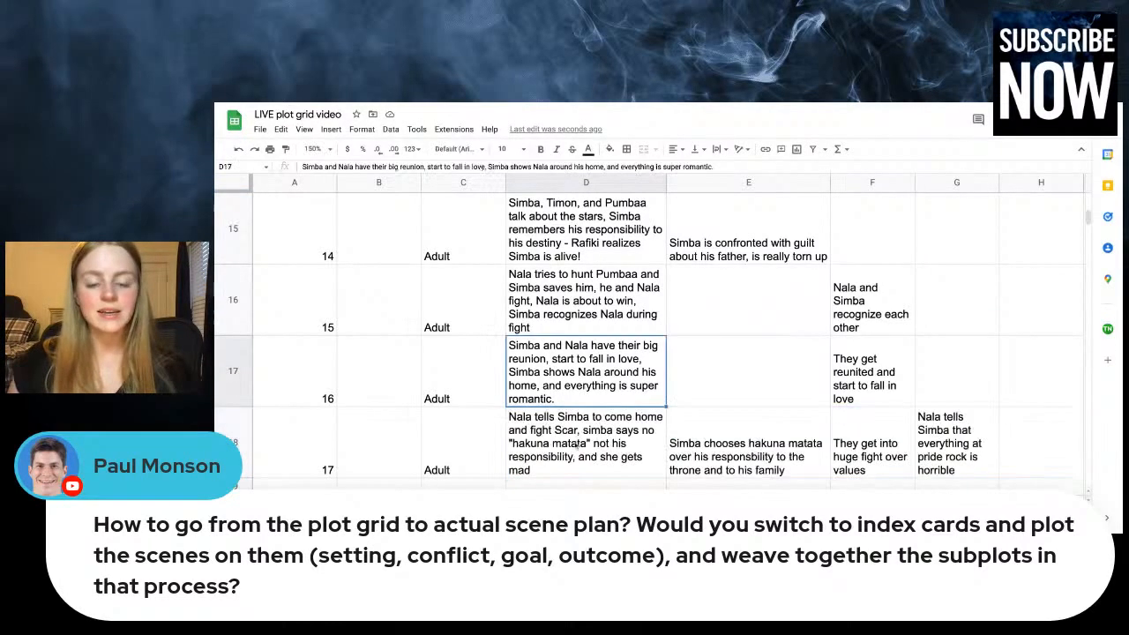
Start the next row of the plot grid as chapter 18 with the time "Adult"
click(577, 446)
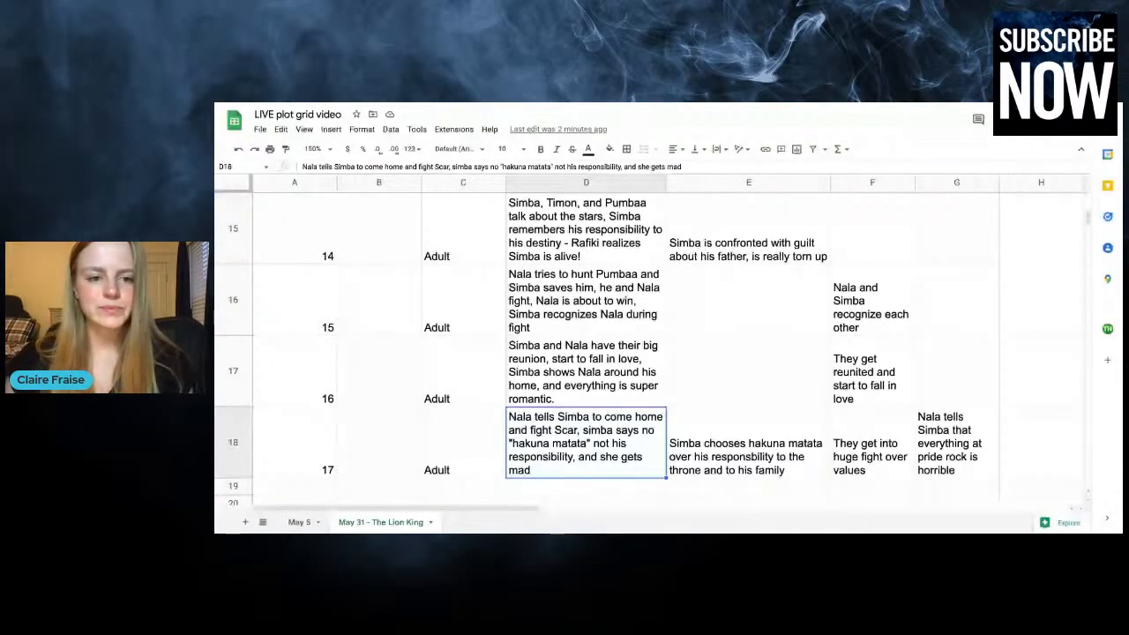
scroll(396, 454, down, 1)
click(442, 421)
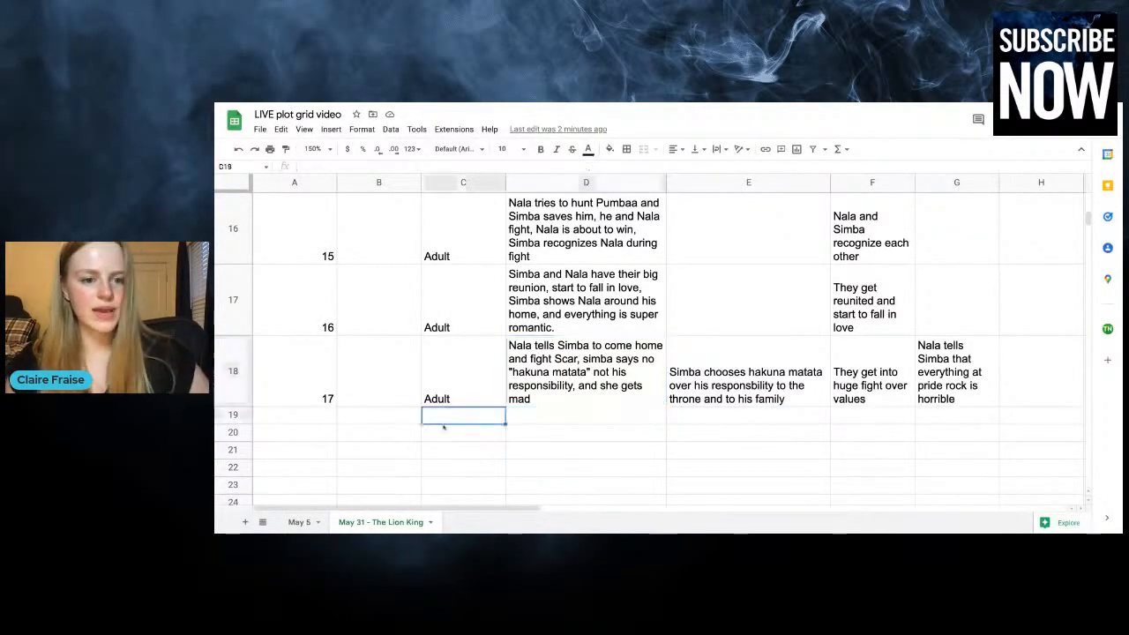
text(Adult)
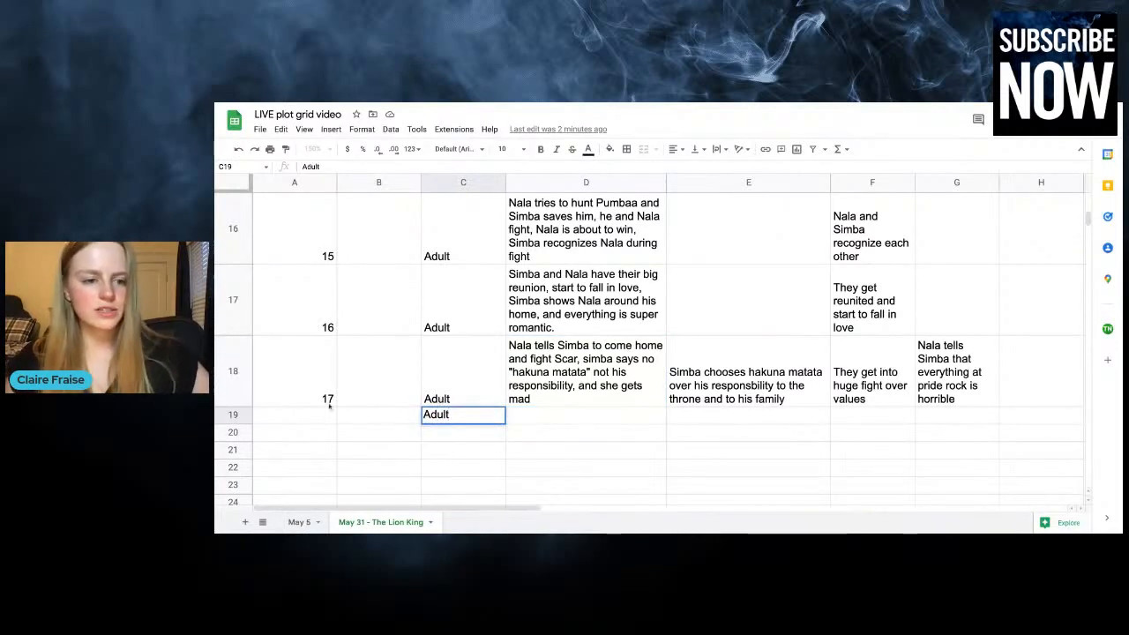
click(317, 419)
text(18)
key(Tab)
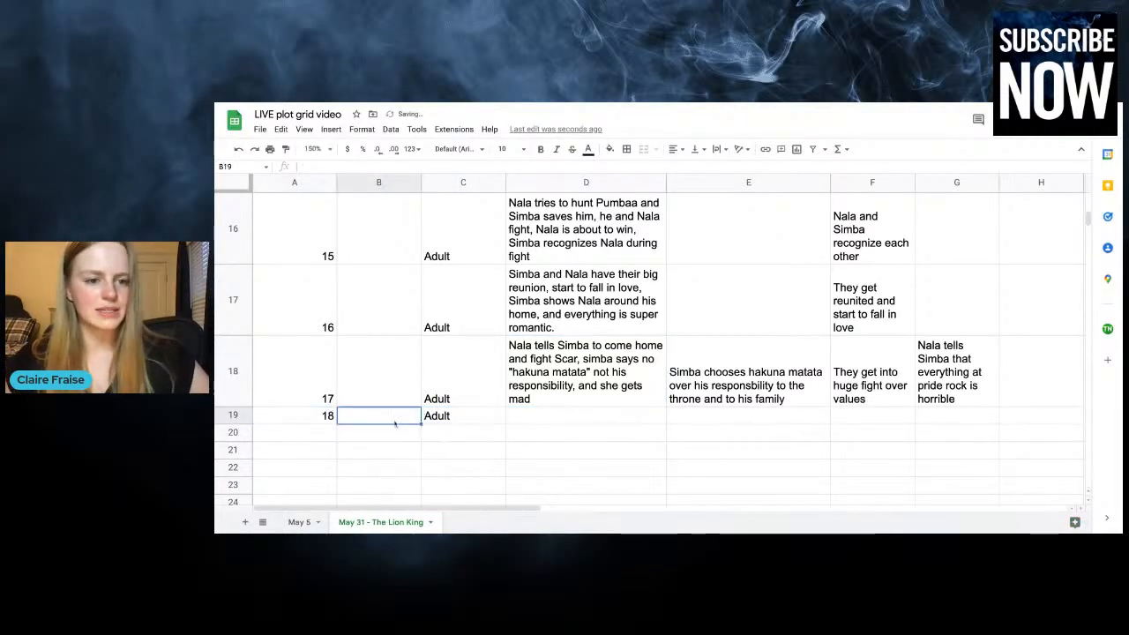
text(T)
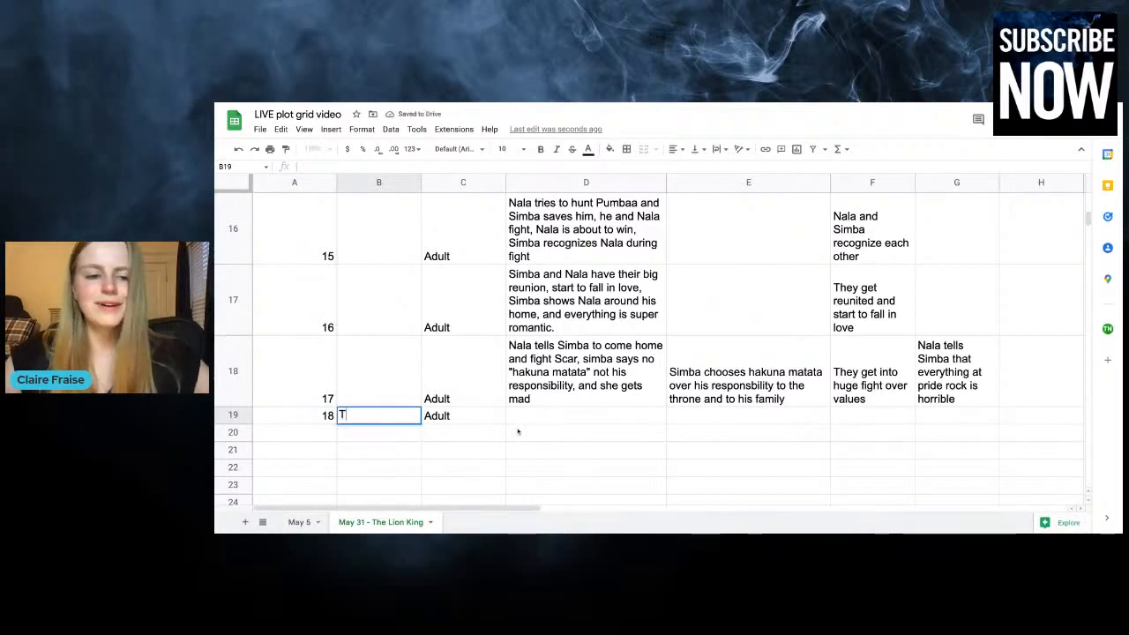
text(hematic climax)
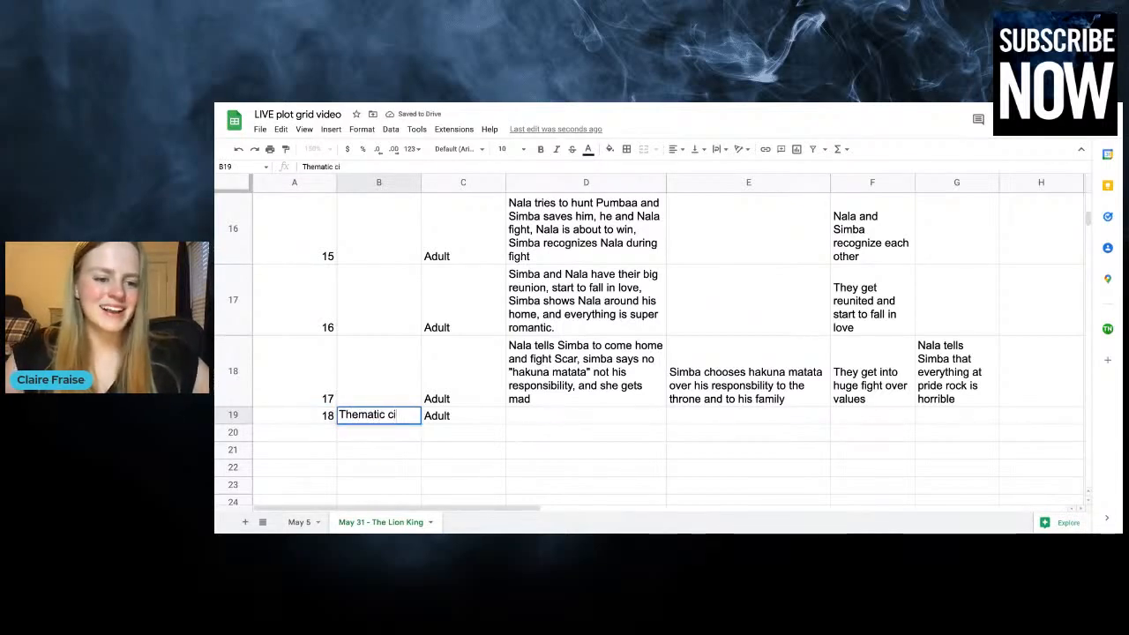
click(574, 418)
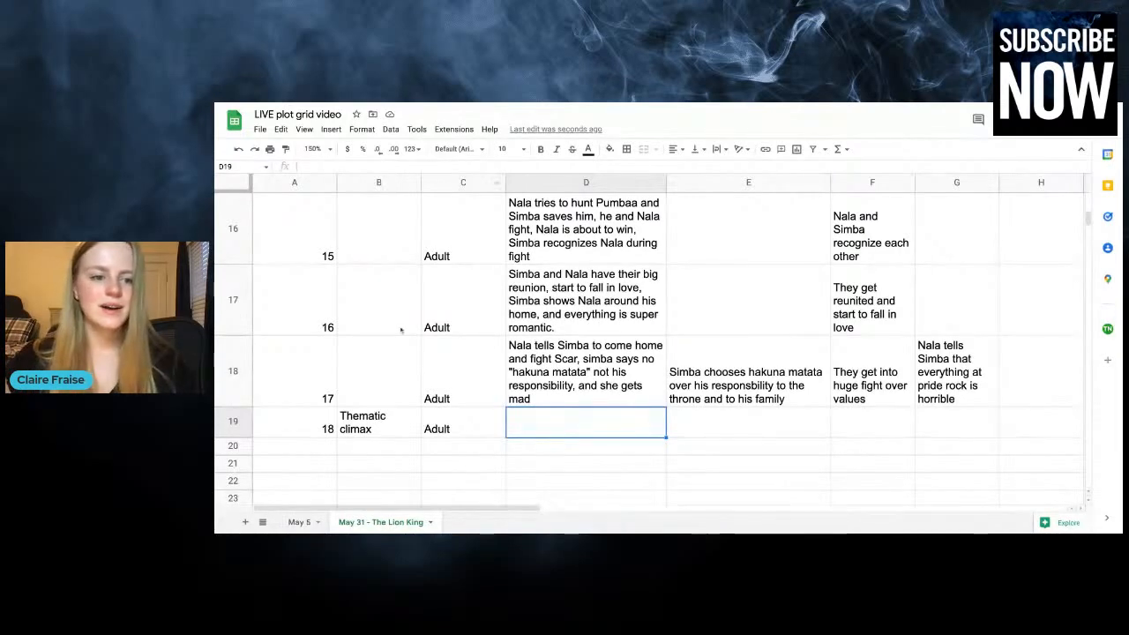
click(370, 429)
key(Delete)
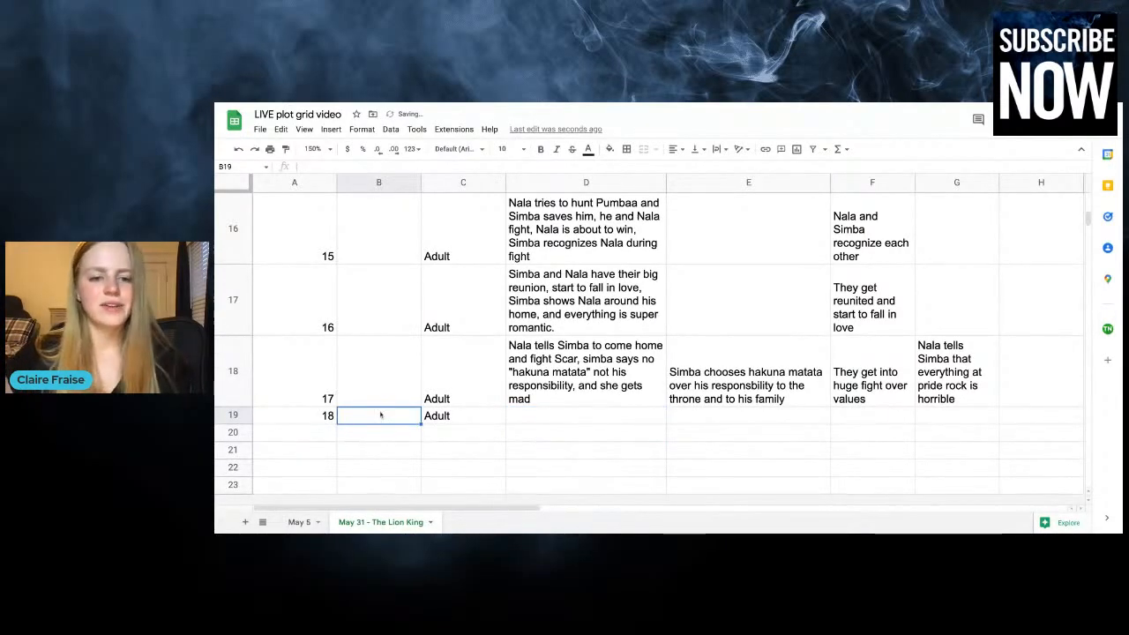
Begin the chapter 18 plot entry in column D with "Simba is pouting and Rafiki comes in"
click(529, 415)
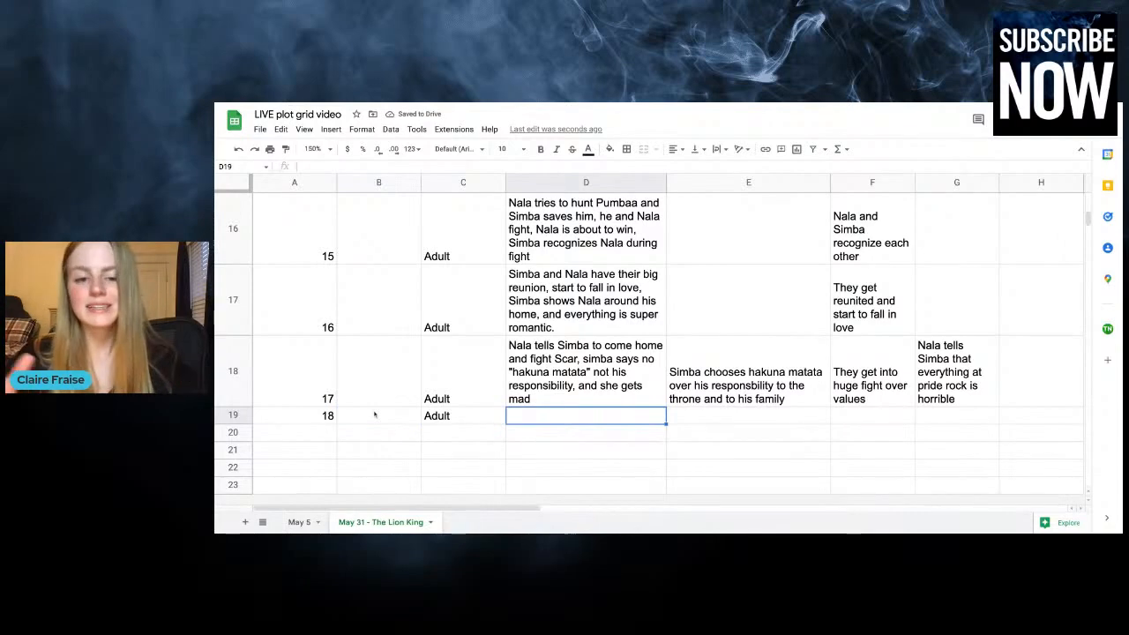
text(Raffiki)
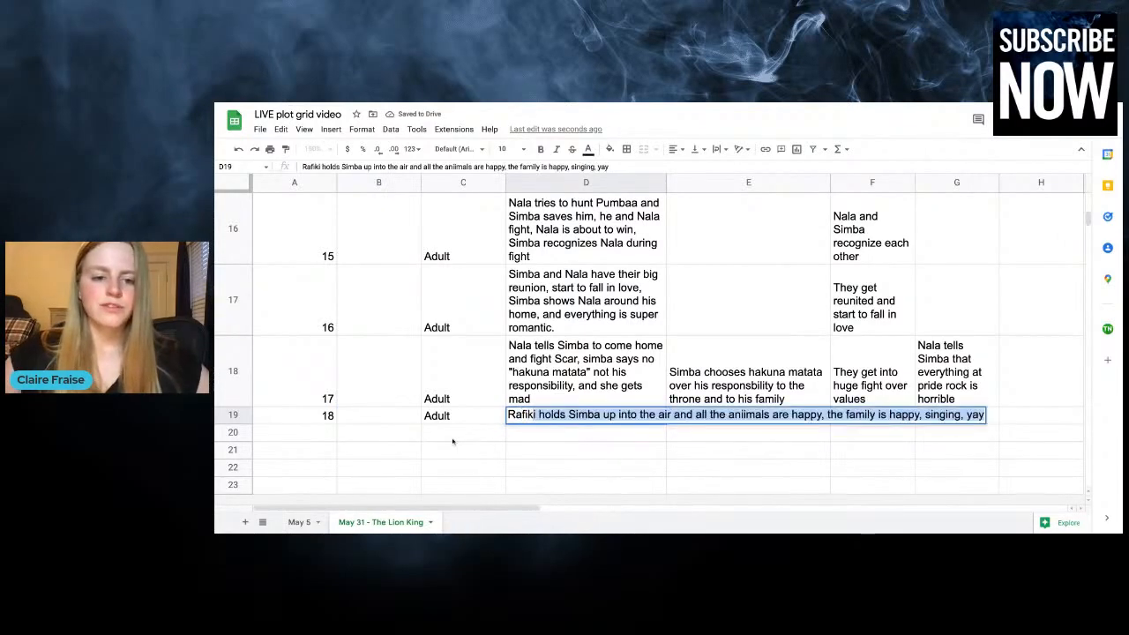
key(BackSpace)
key(BackSpace)
key(BackSpace)
key(BackSpace)
key(BackSpace)
key(BackSpace)
text(Simba )
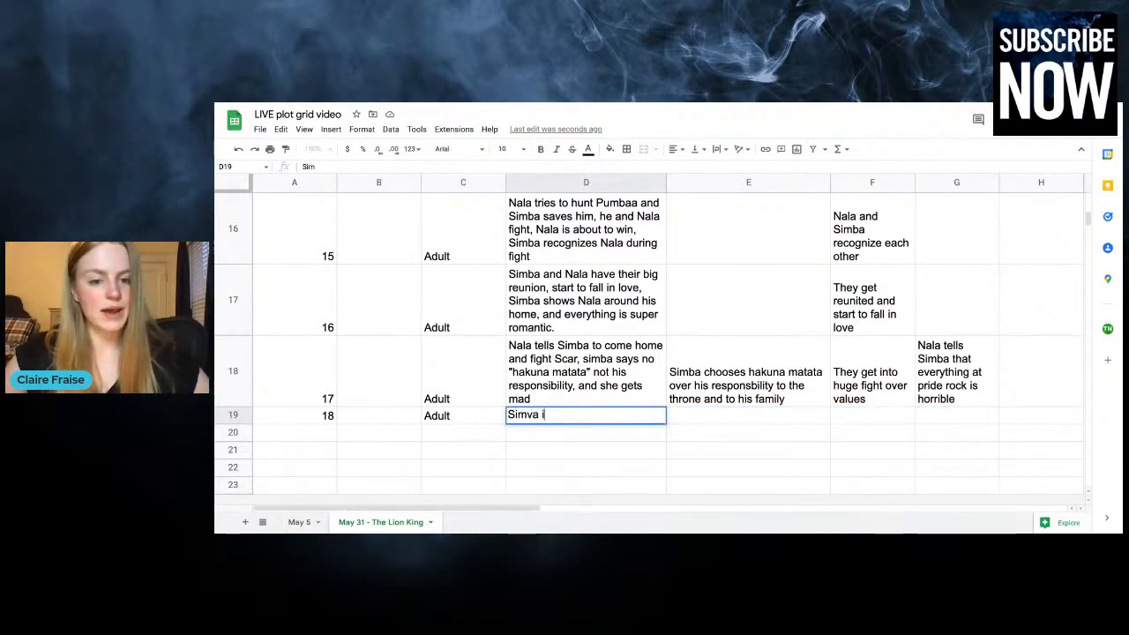
text(is poutin)
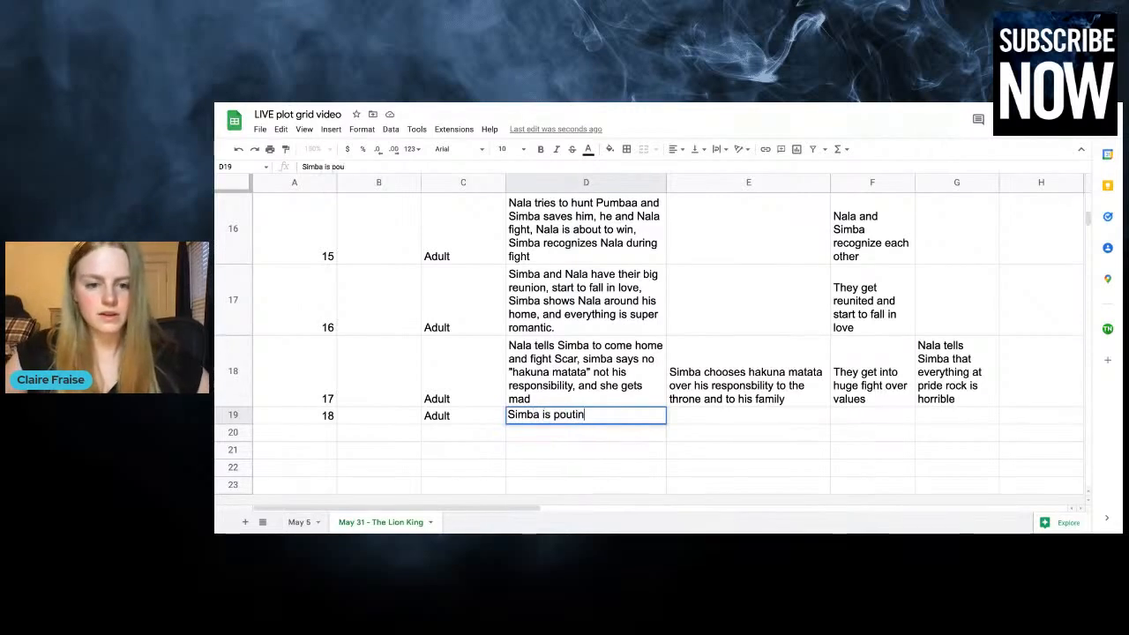
text(g and Rafi)
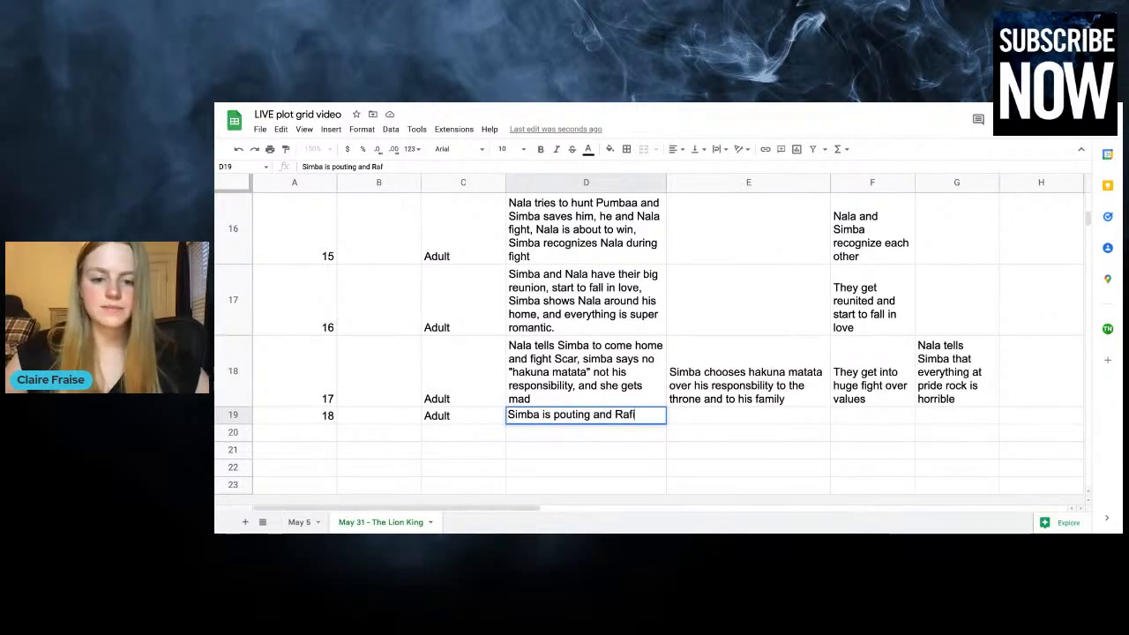
text(ki teach)
key(BackSpace)
key(BackSpace)
key(BackSpace)
key(BackSpace)
key(BackSpace)
key(BackSpace)
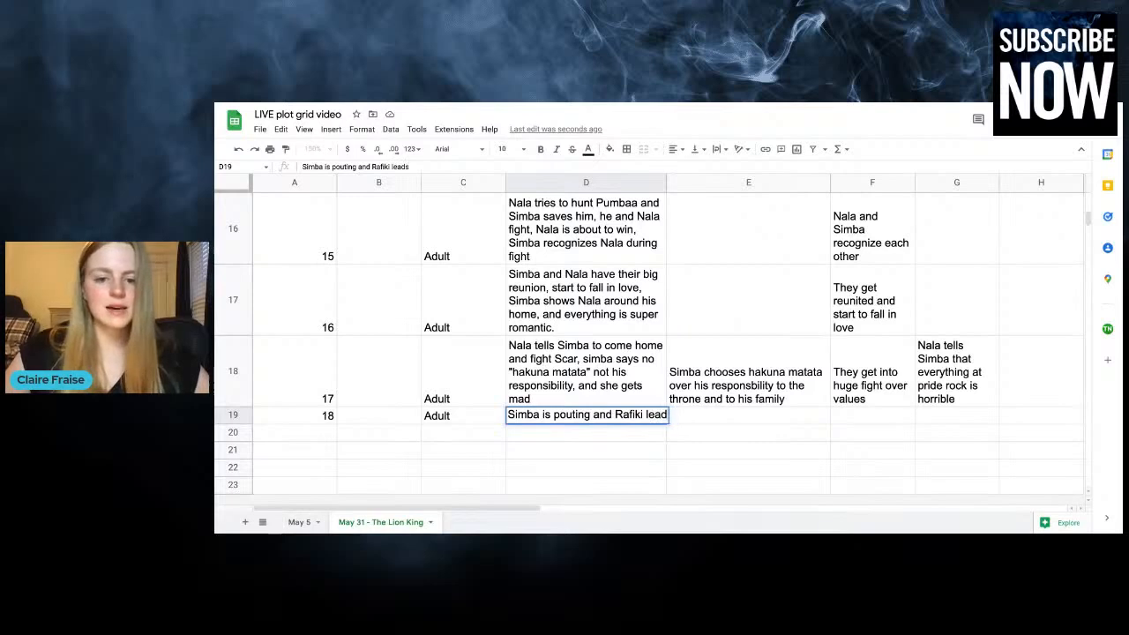
text(comes in)
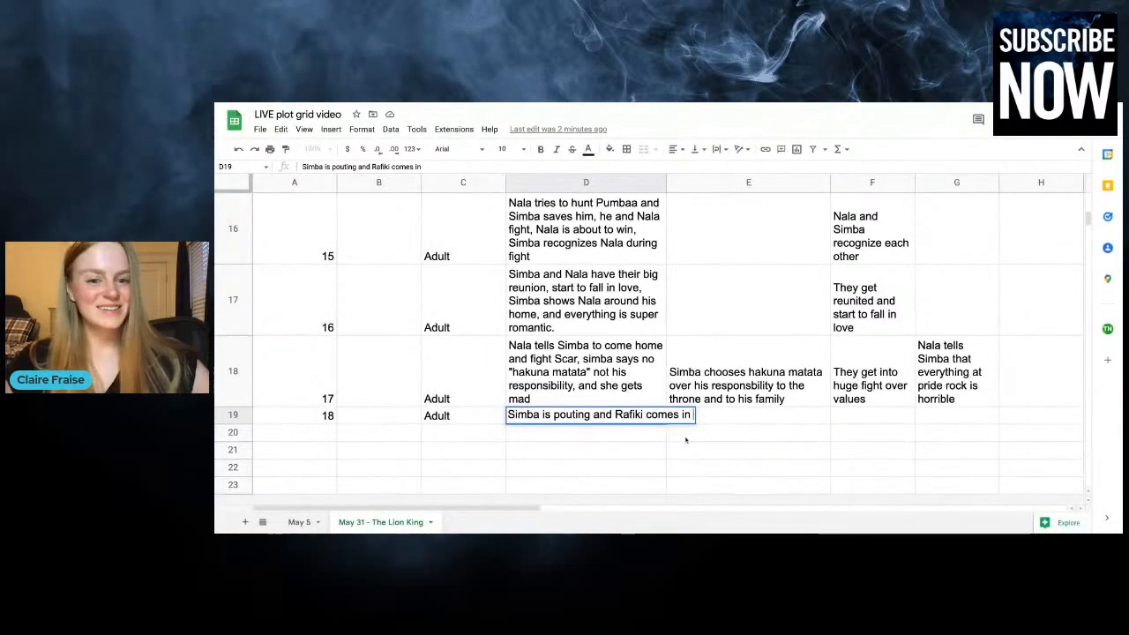
Extend the chapter 18 plot entry with ", takes him to Mufasa, "Remember who you are,""
text(, take)
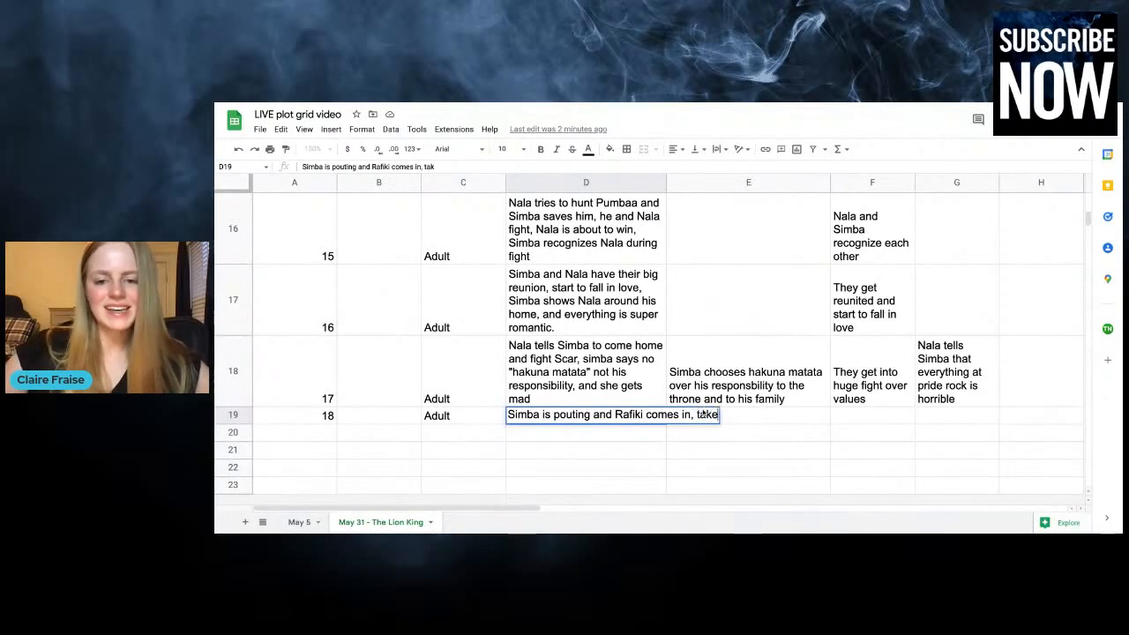
text(s him to Mufa)
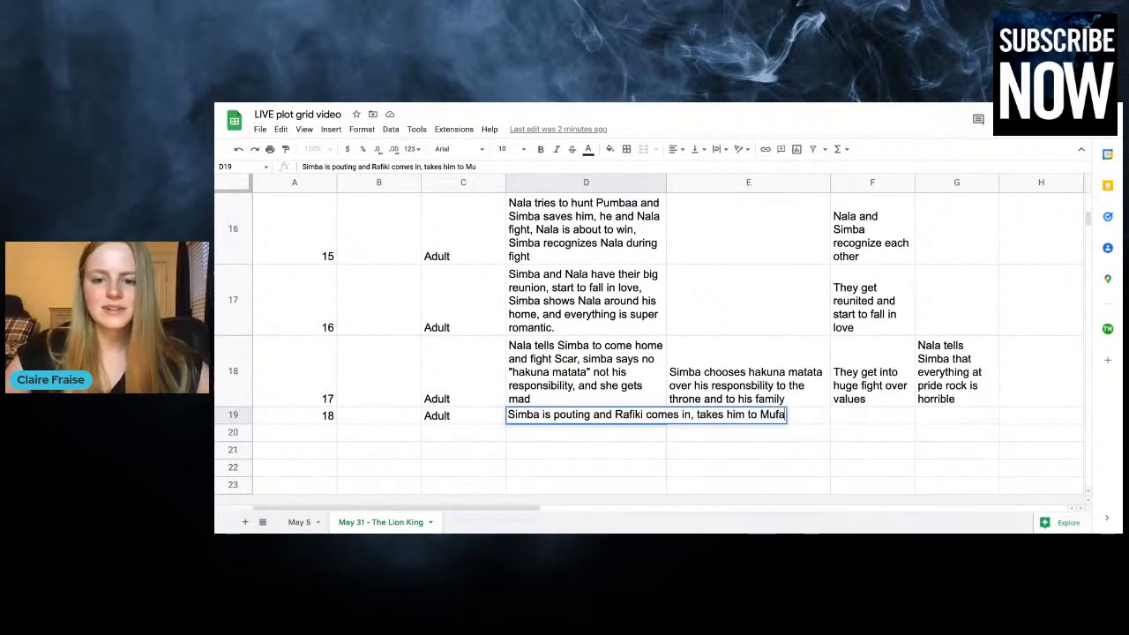
text(sa,)
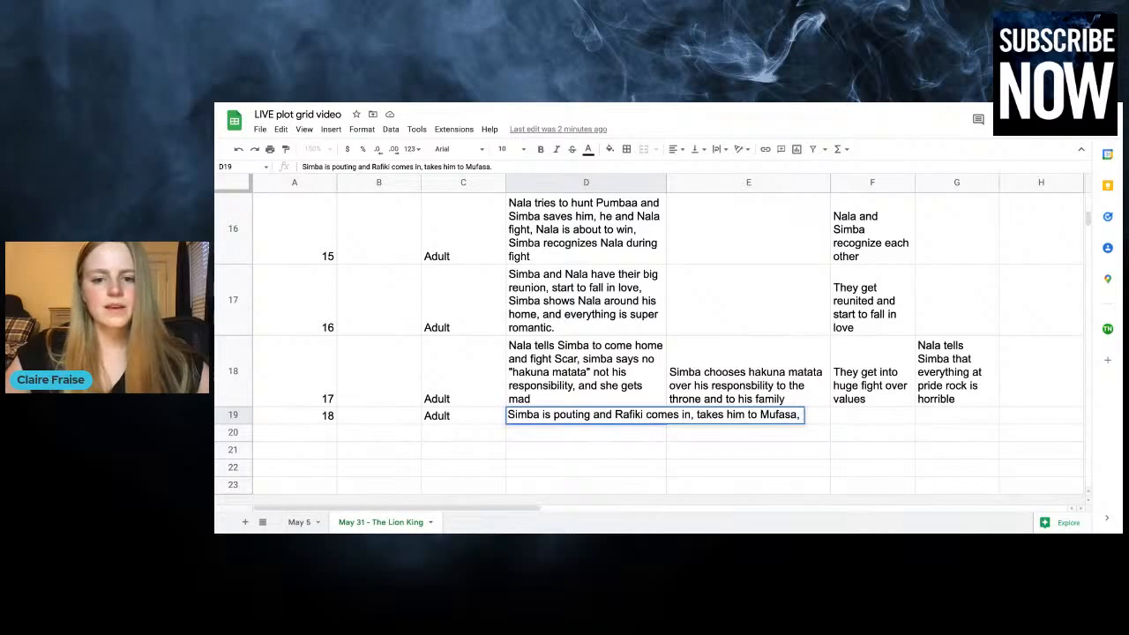
text( "REmember who you are)
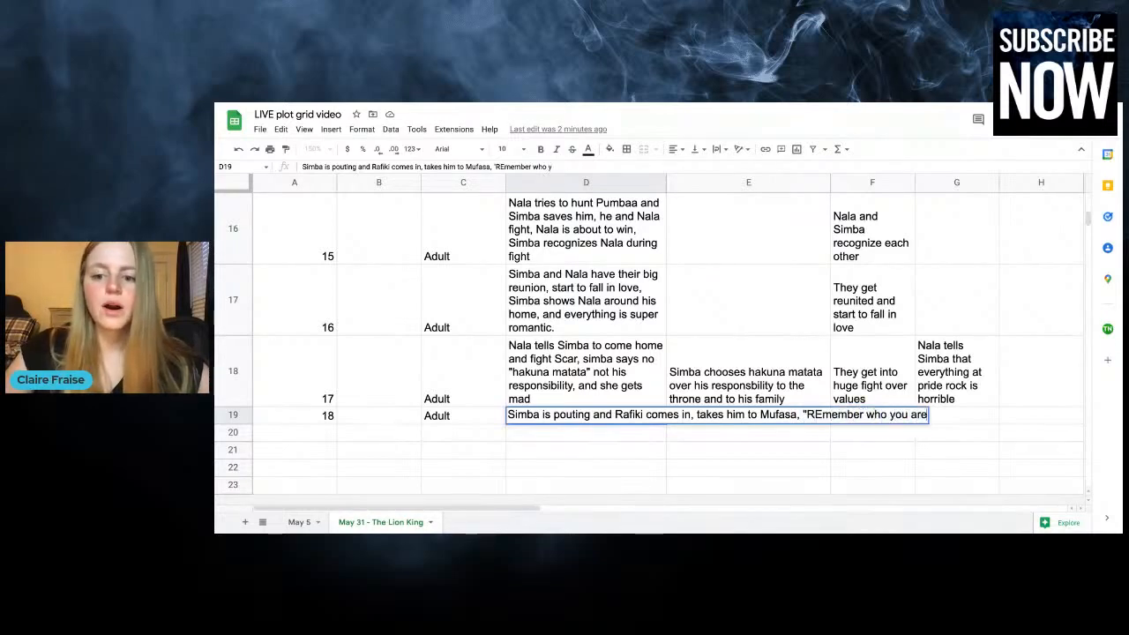
click(821, 415)
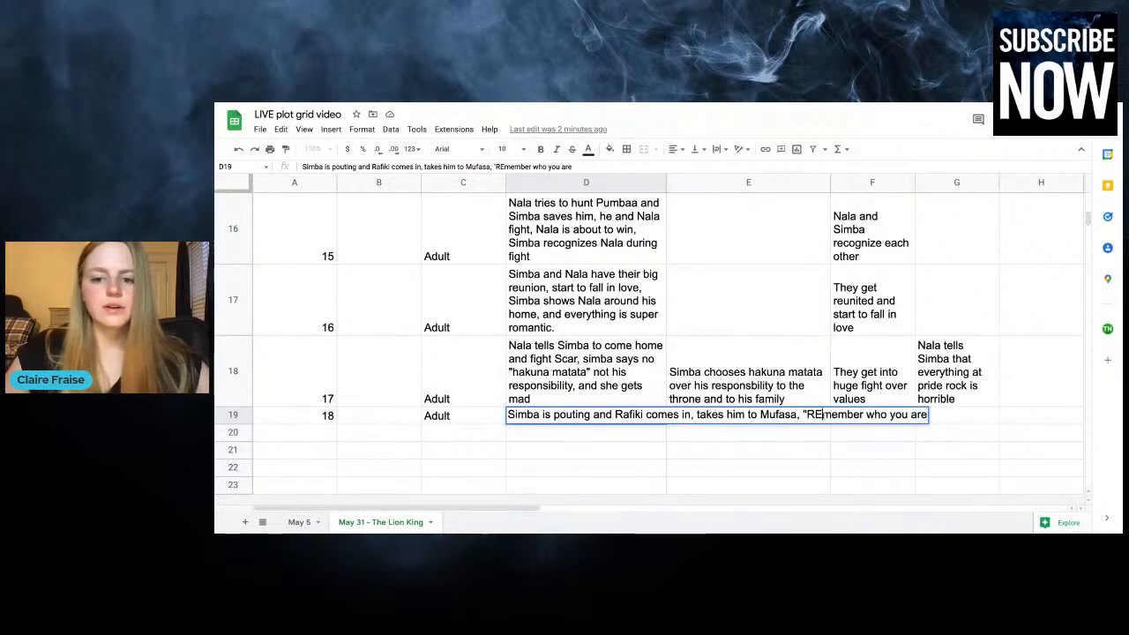
key(BackSpace)
text(e)
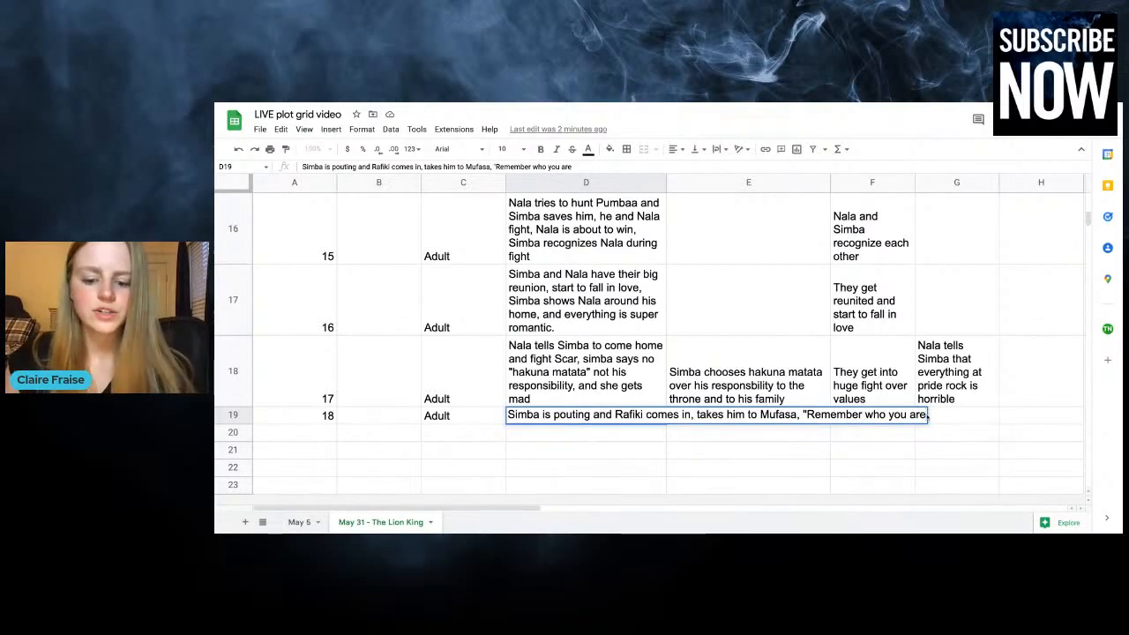
text(,")
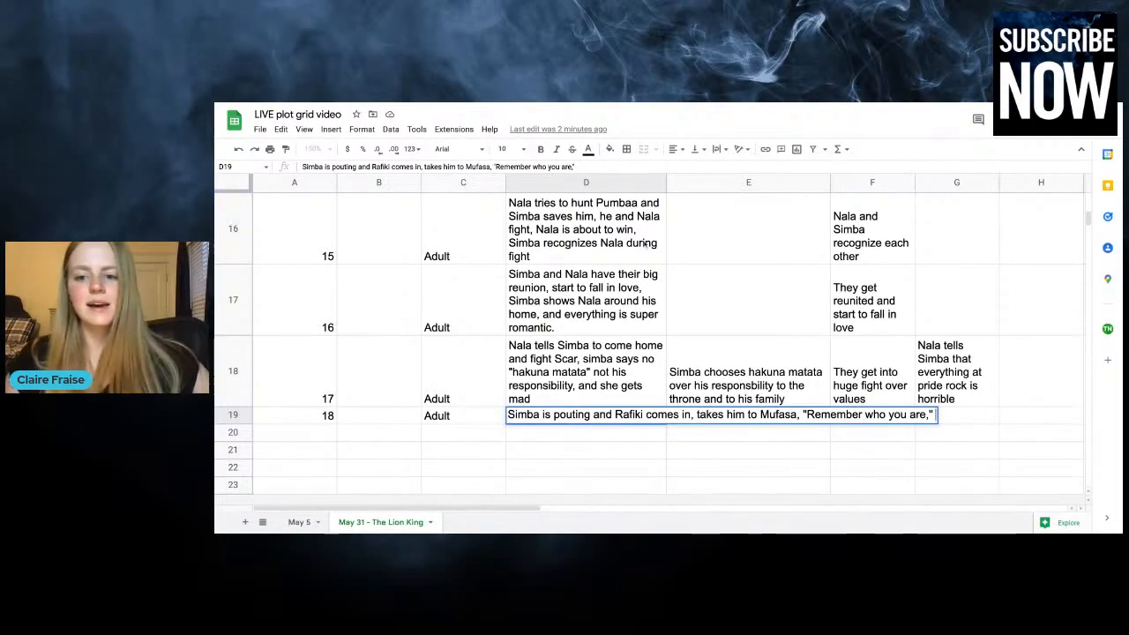
Complete the chapter 18 plot entry with "Mufasa drops some truth bombs, SImba has to confront his past"
text(Mufasa tells)
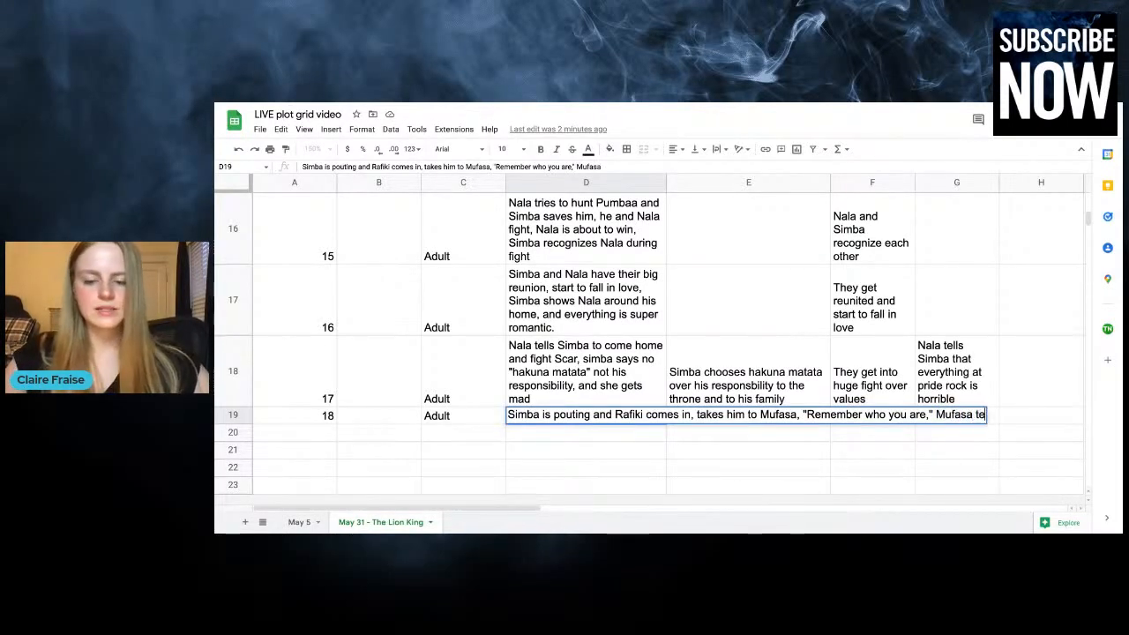
key(BackSpace)
key(BackSpace)
key(BackSpace)
key(BackSpace)
key(BackSpace)
key(BackSpace)
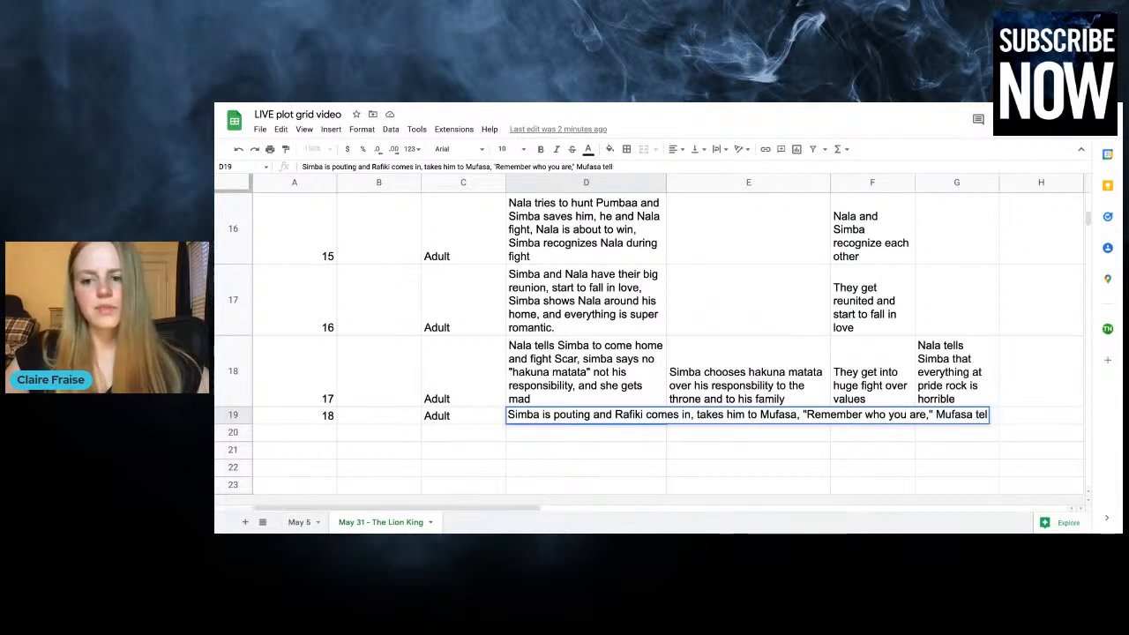
text(d)
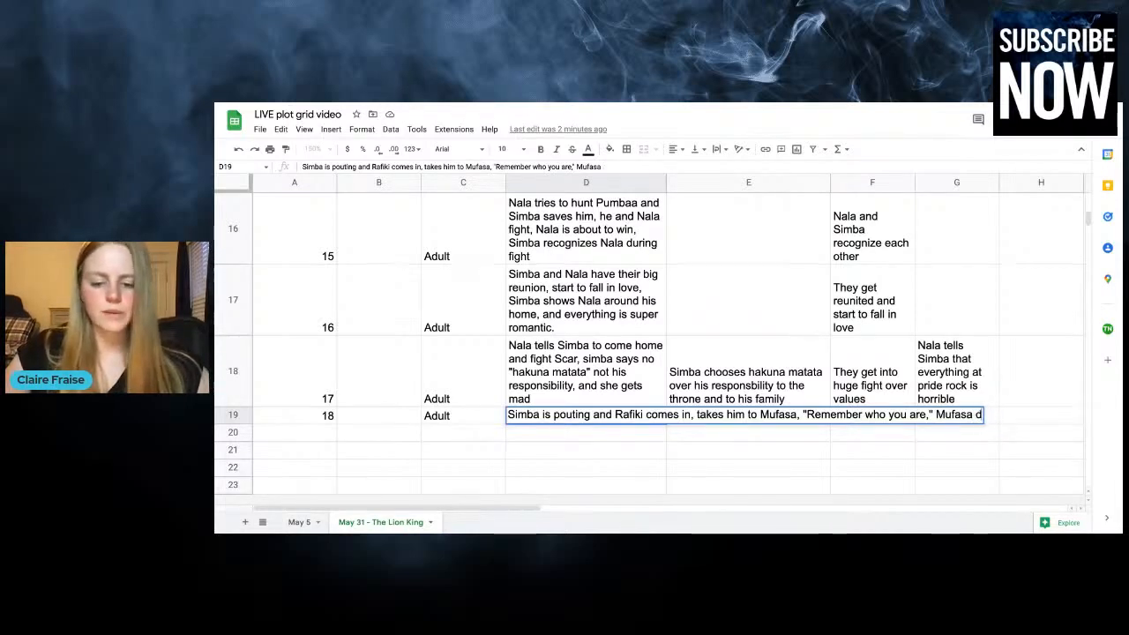
text(rops some truth bom)
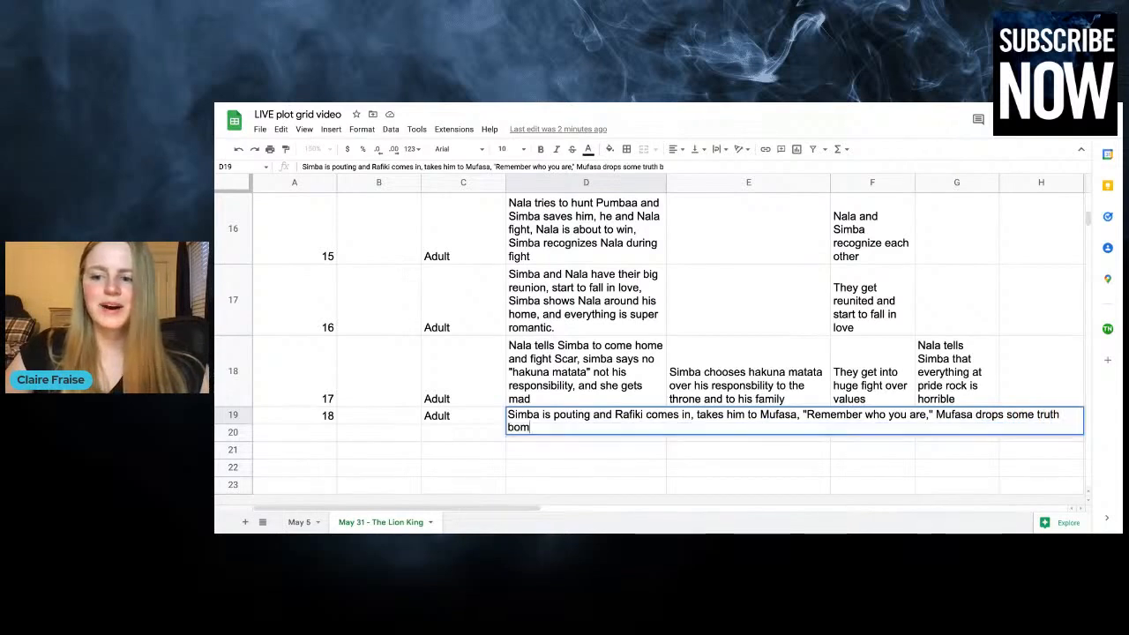
text(bs, SImba)
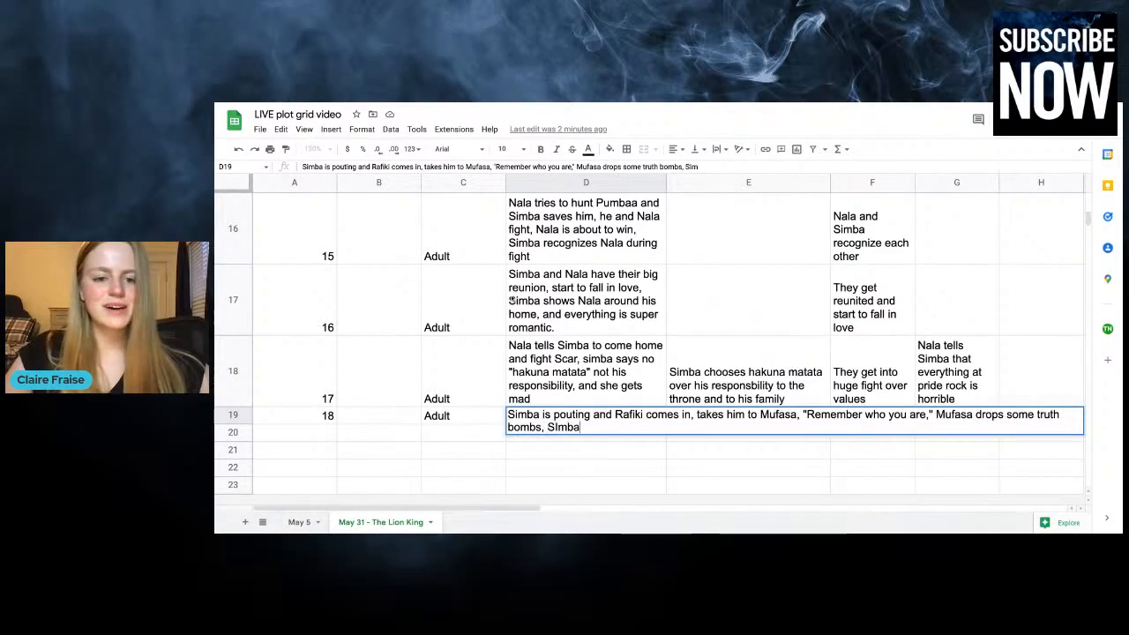
text( has to confront)
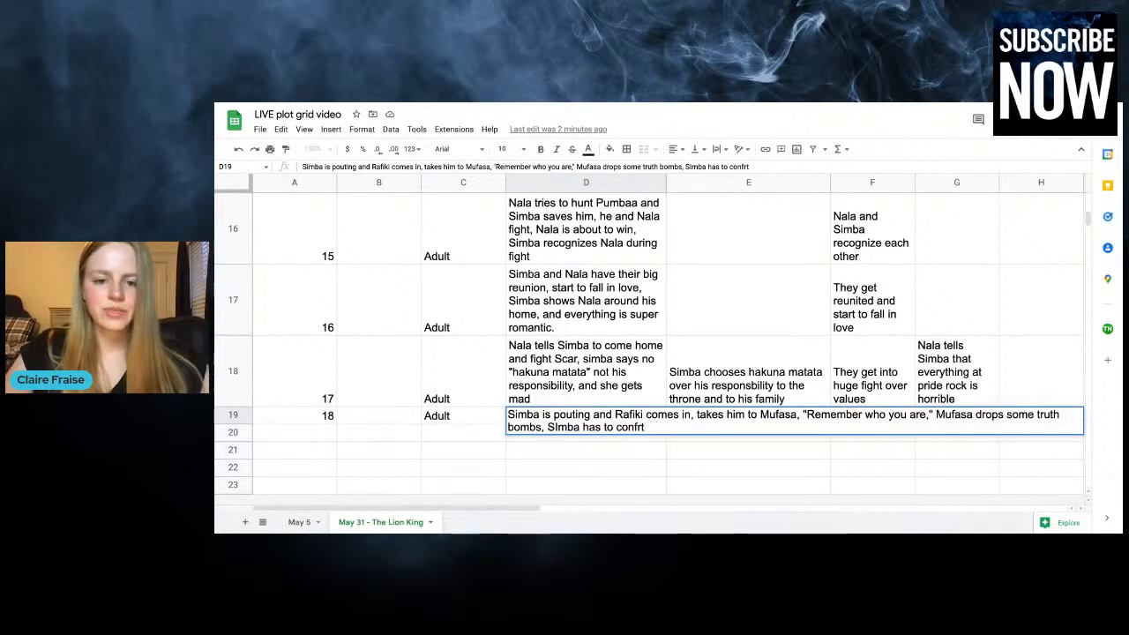
text( his fa)
key(BackSpace)
key(BackSpace)
text(past)
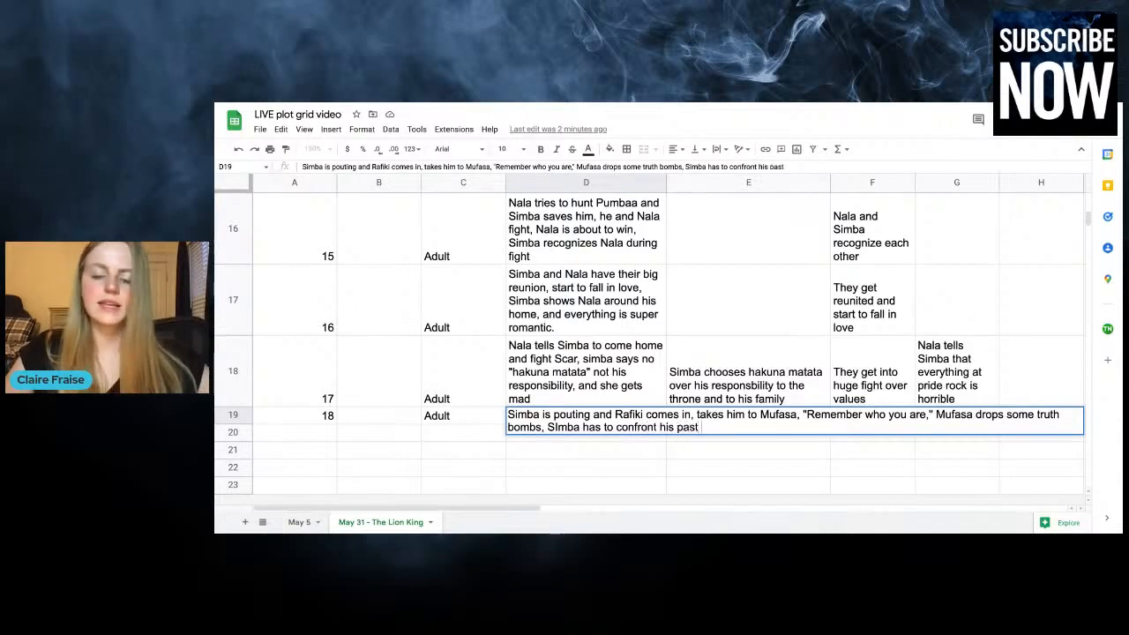
key(Return)
Enter "Simba talks to his father in the sky" in column E of the chapter 18 row
click(748, 447)
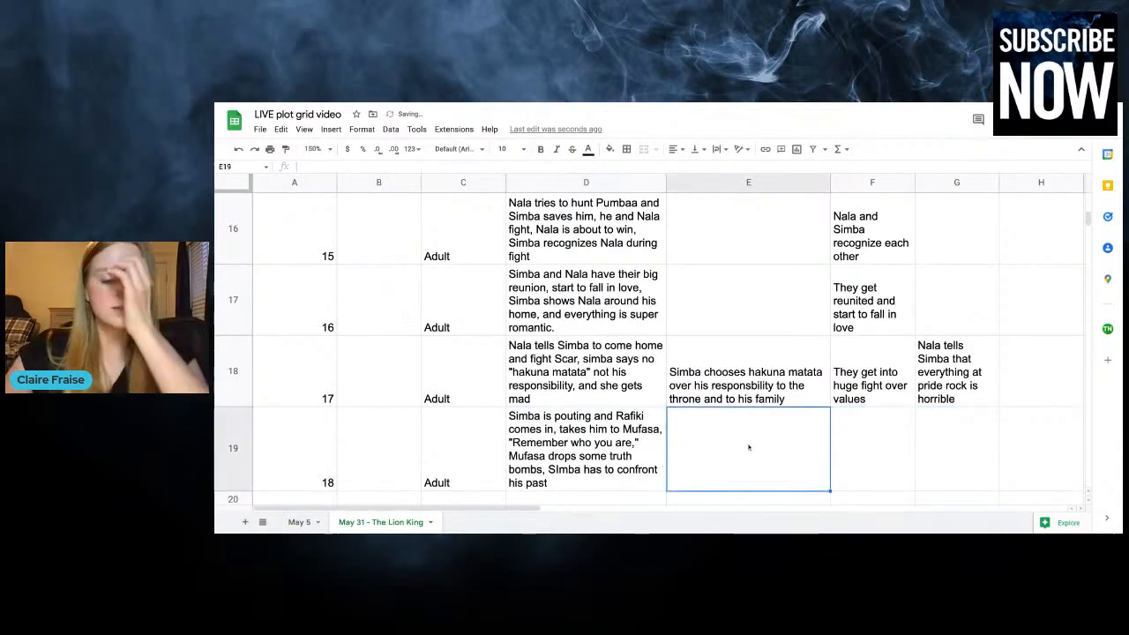
text(Simba )
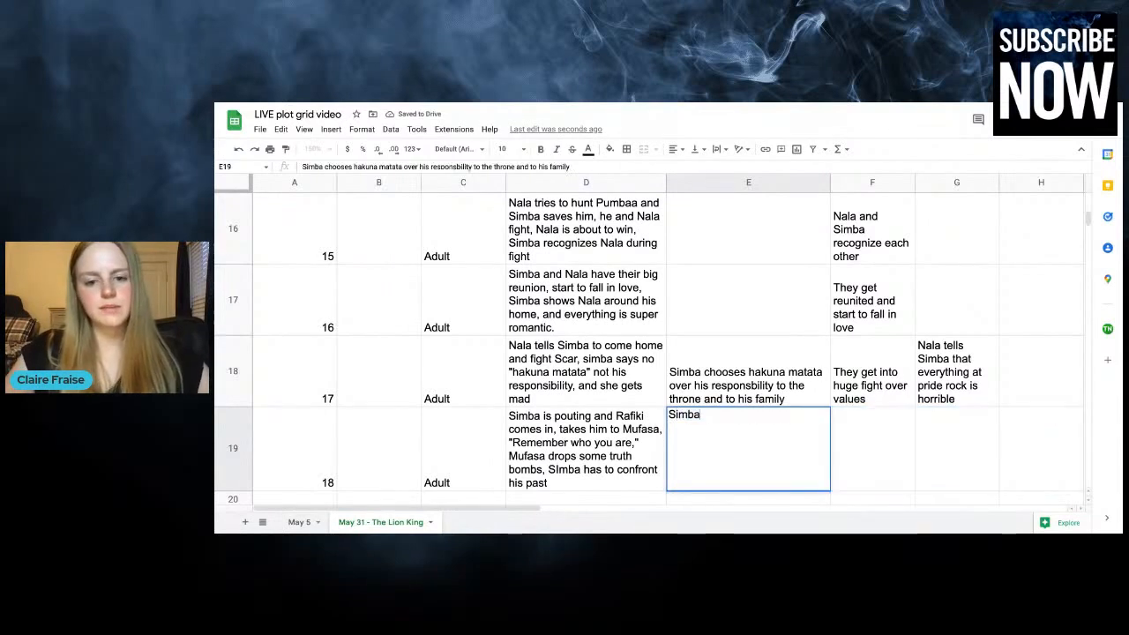
text(talks to hi)
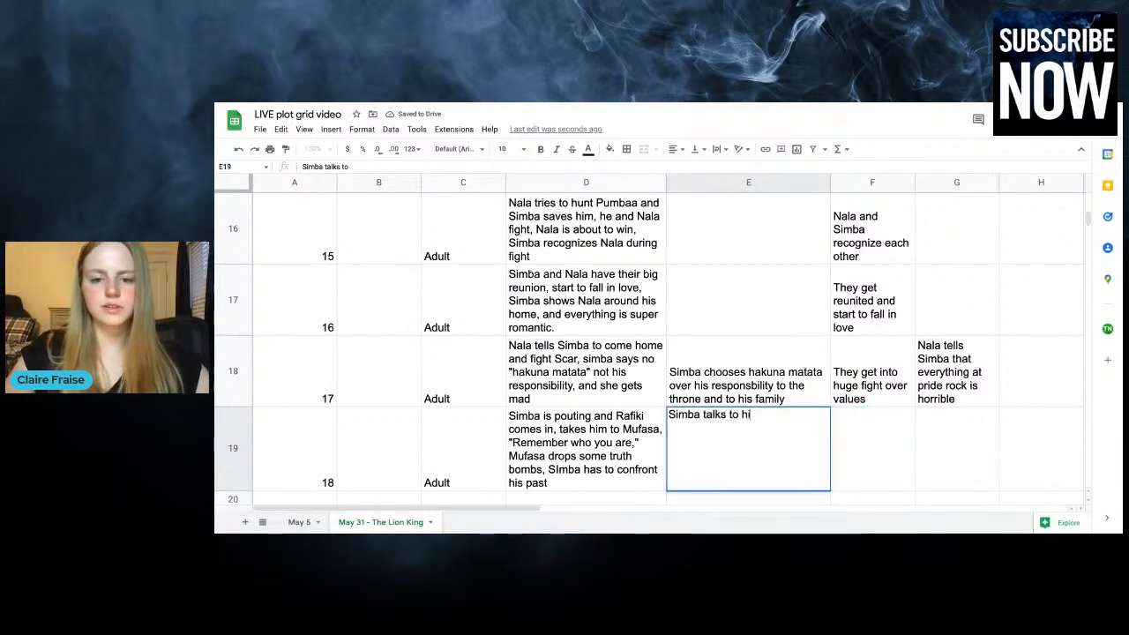
text(s f)
key(BackSpace)
text(fath)
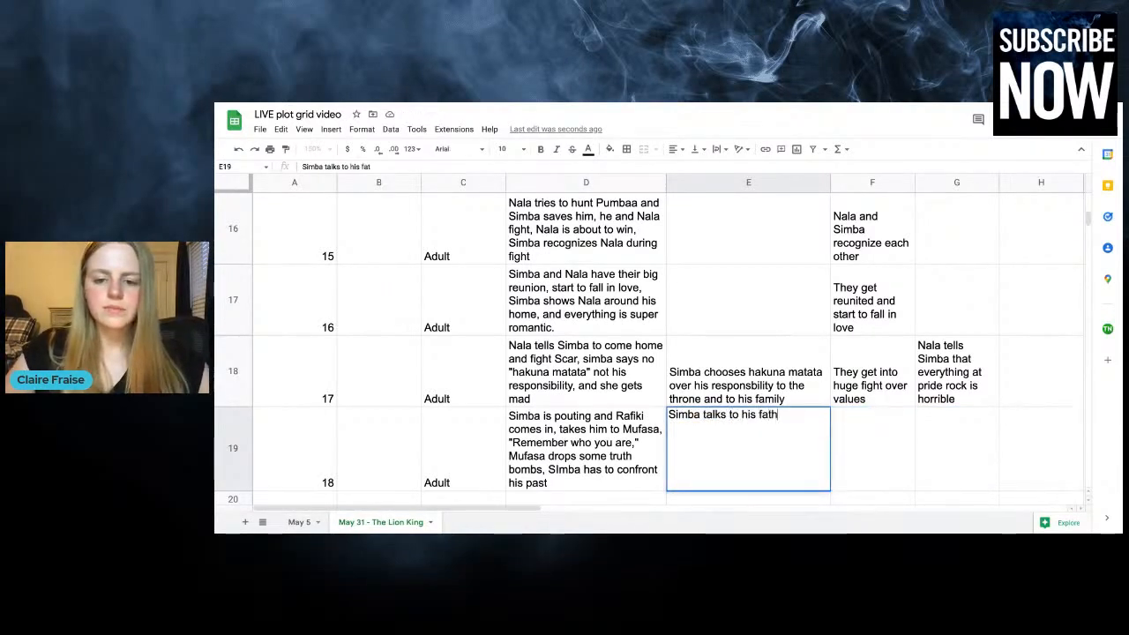
text(er in the sky)
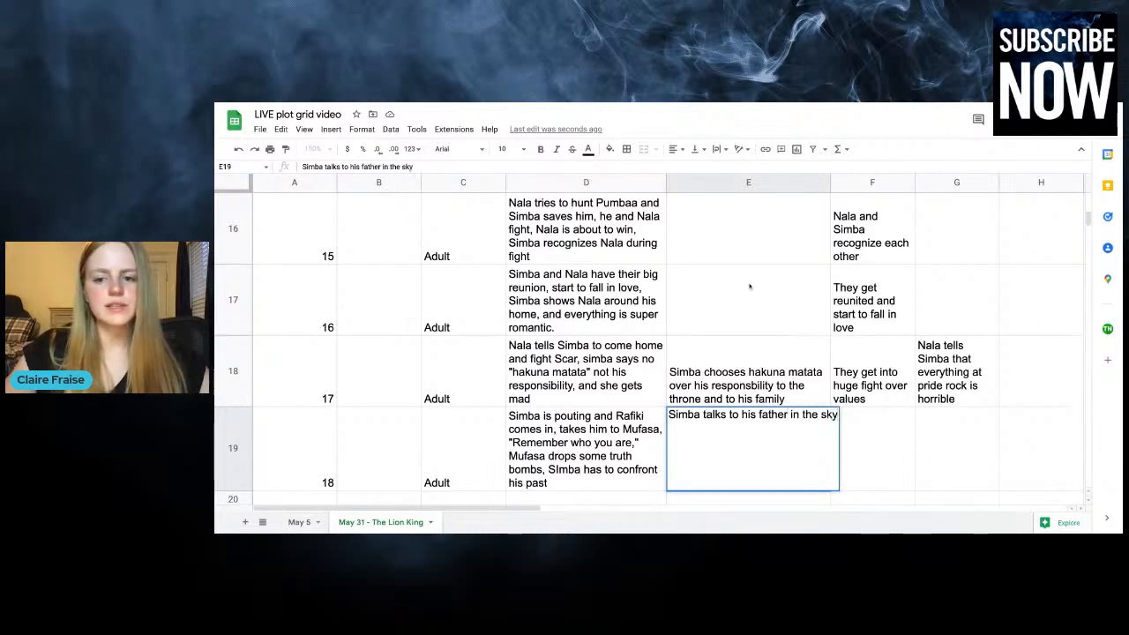
click(894, 470)
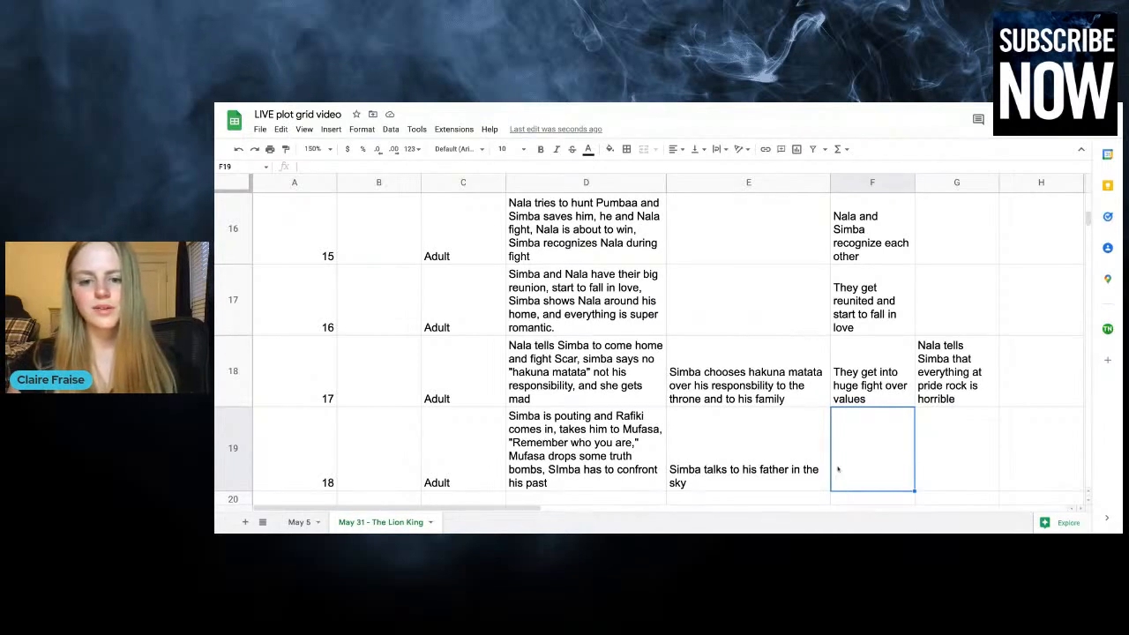
Extend the chapter 18 plot entry in column D with "- Simba decides to go home and confront Scar and take back the throne."
scroll(767, 468, down, 1)
click(714, 406)
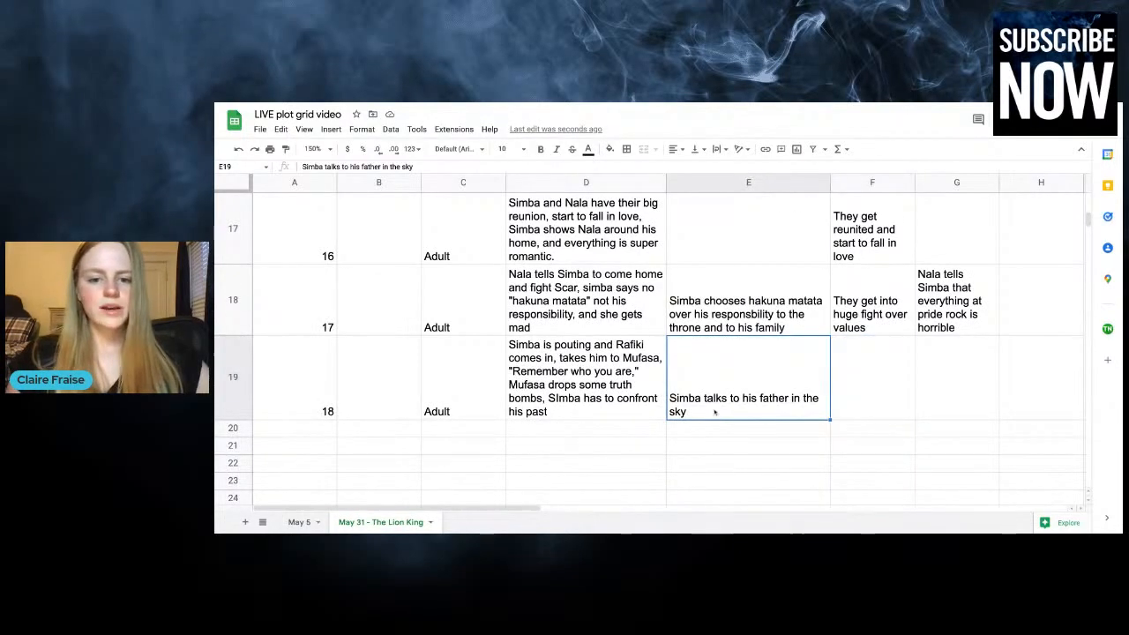
double_click(740, 377)
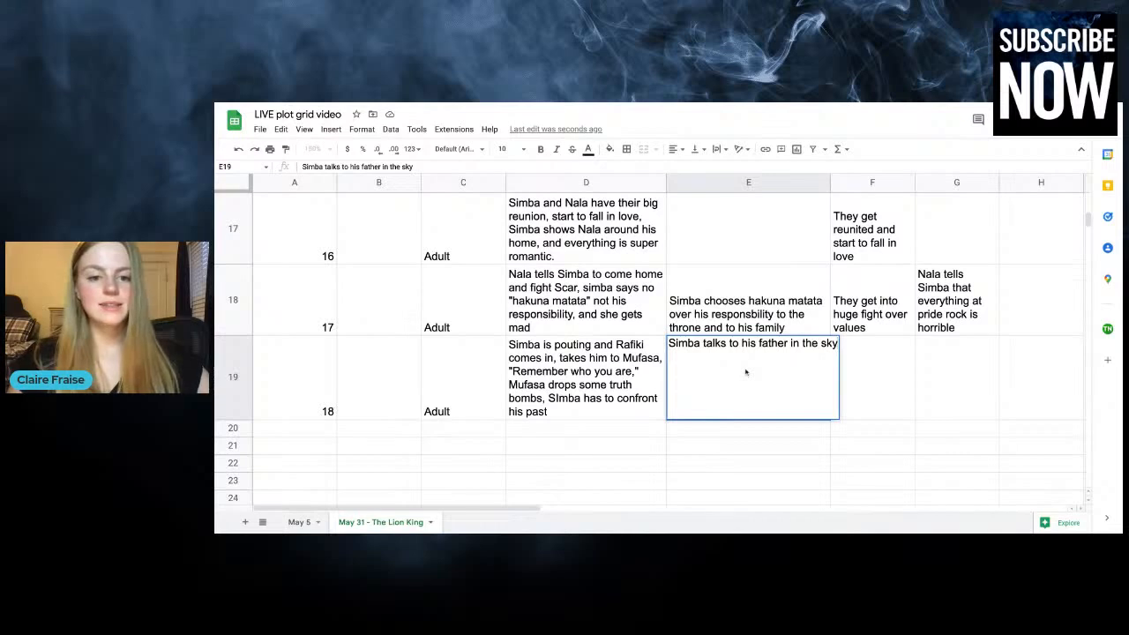
click(577, 362)
double_click(577, 362)
text(- Si)
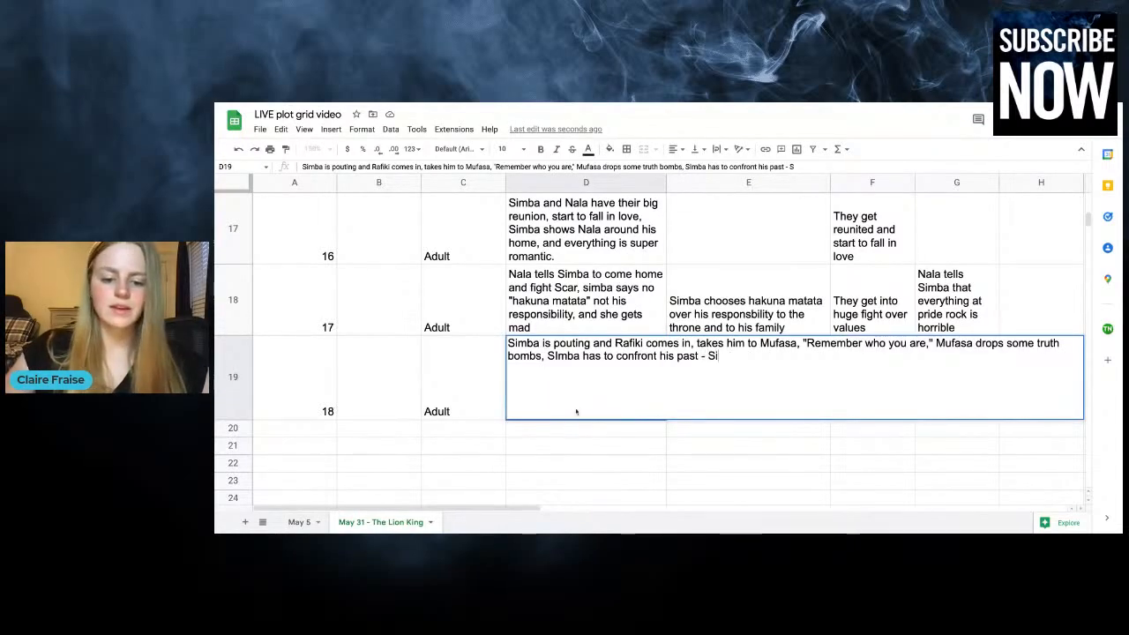
text(mba decides to go)
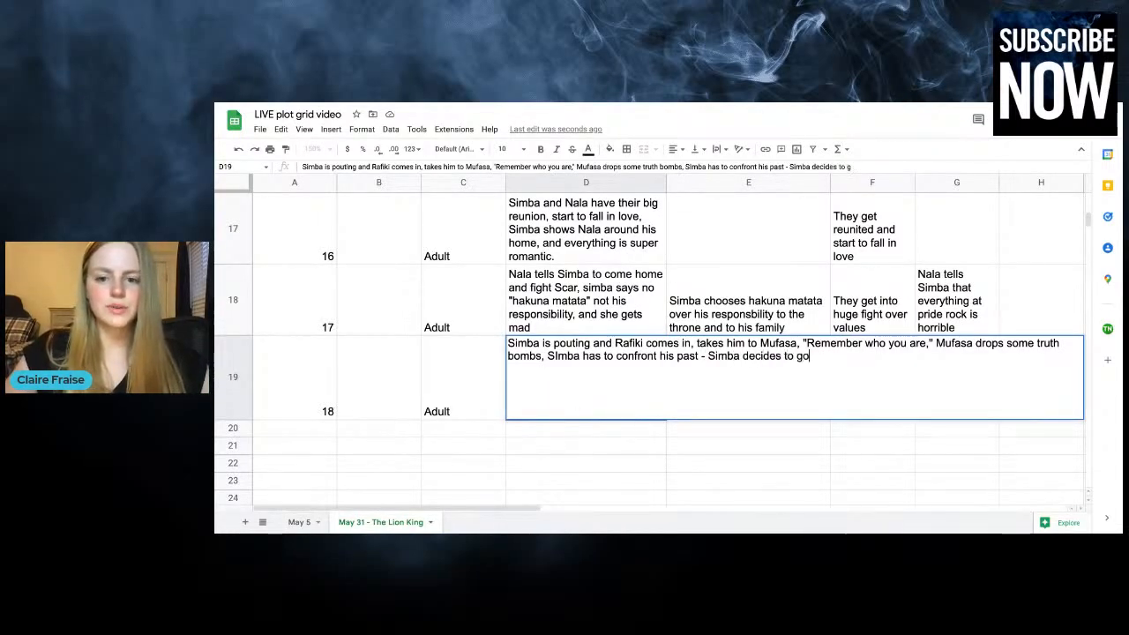
text( home and confront)
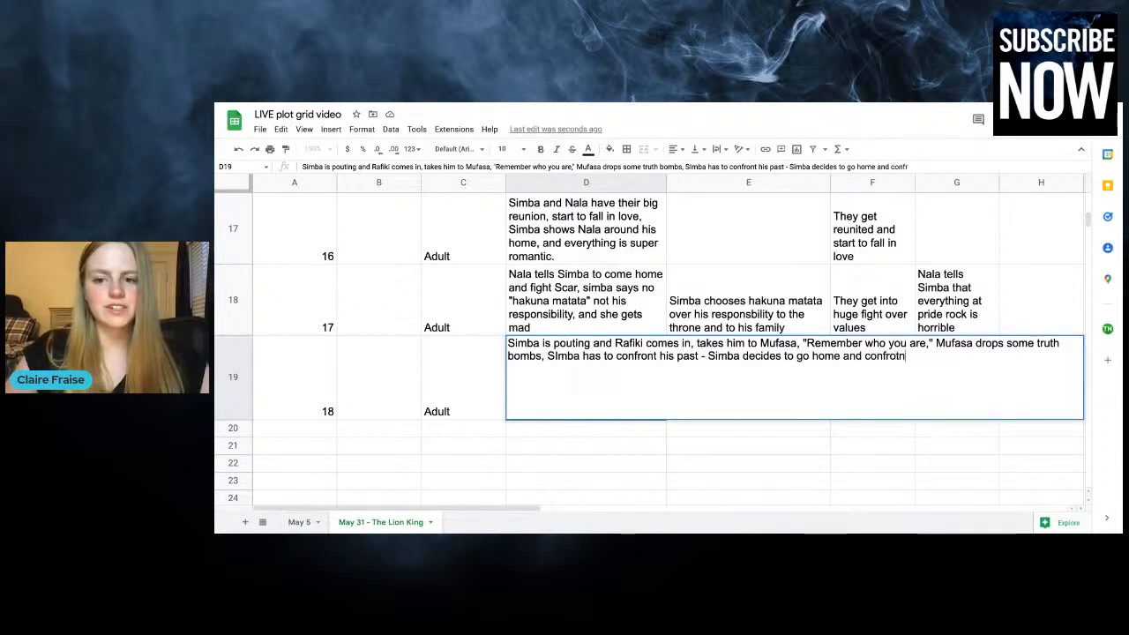
text( Scar and )
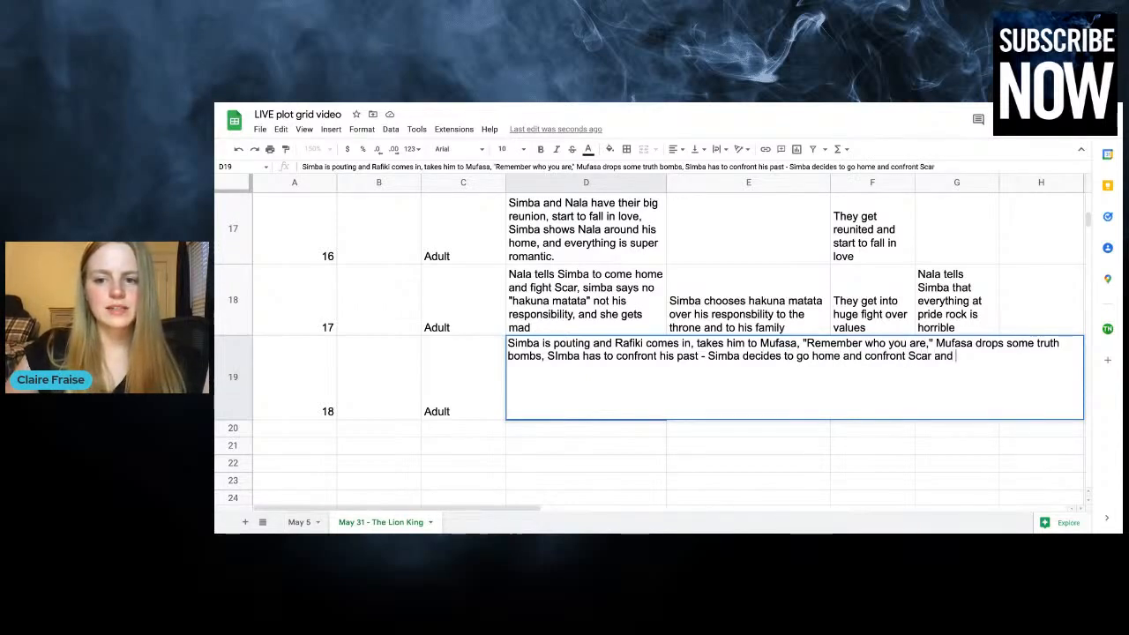
text(take back the throne.)
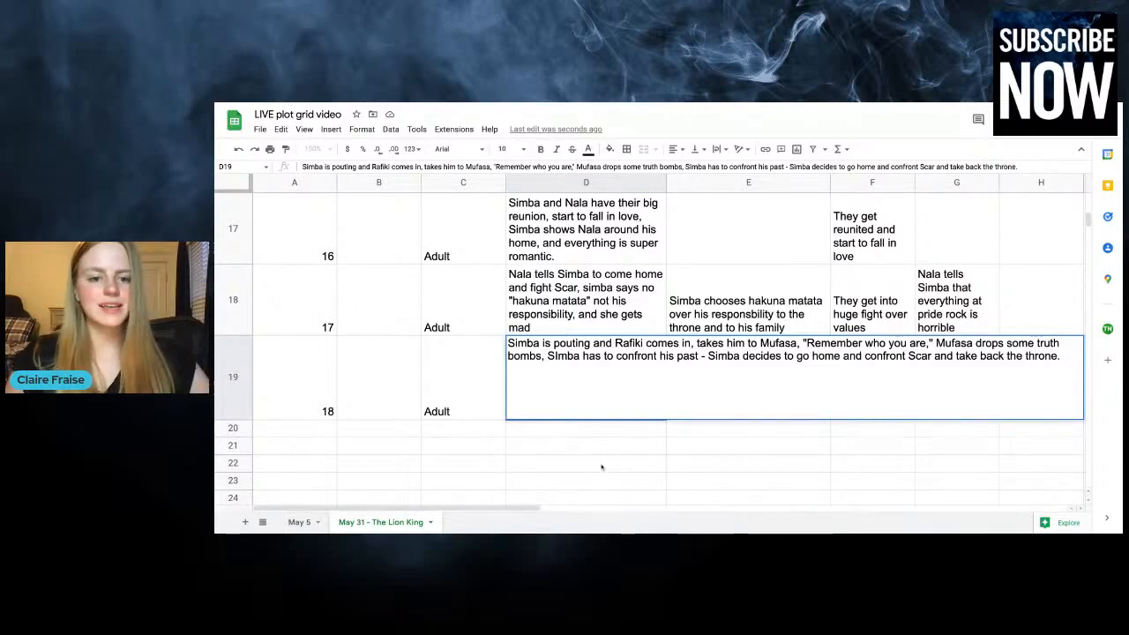
click(602, 467)
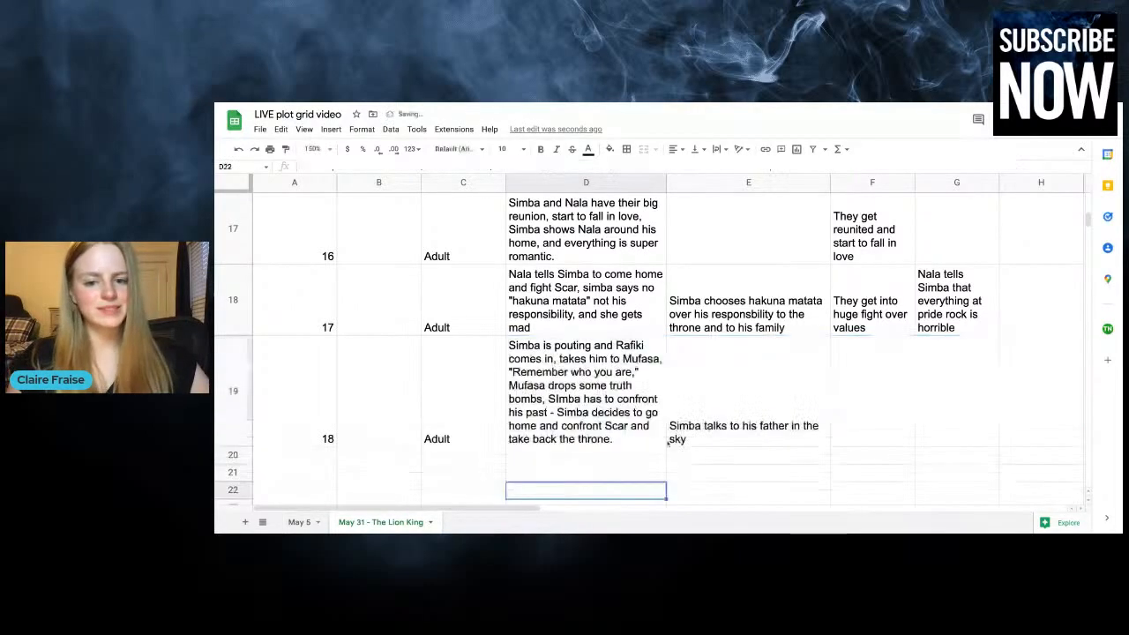
Extend the chapter 18 entry in column E with "- Simba decides to go back to Pride Rock."
click(766, 442)
double_click(767, 442)
text(- Simba d)
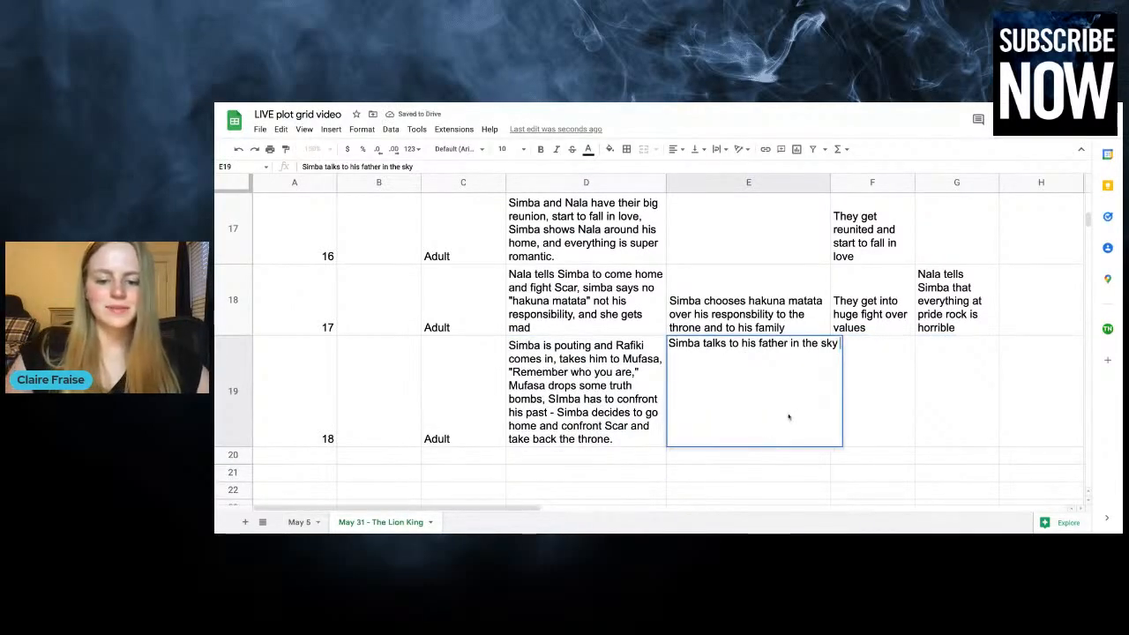
text(ecid)
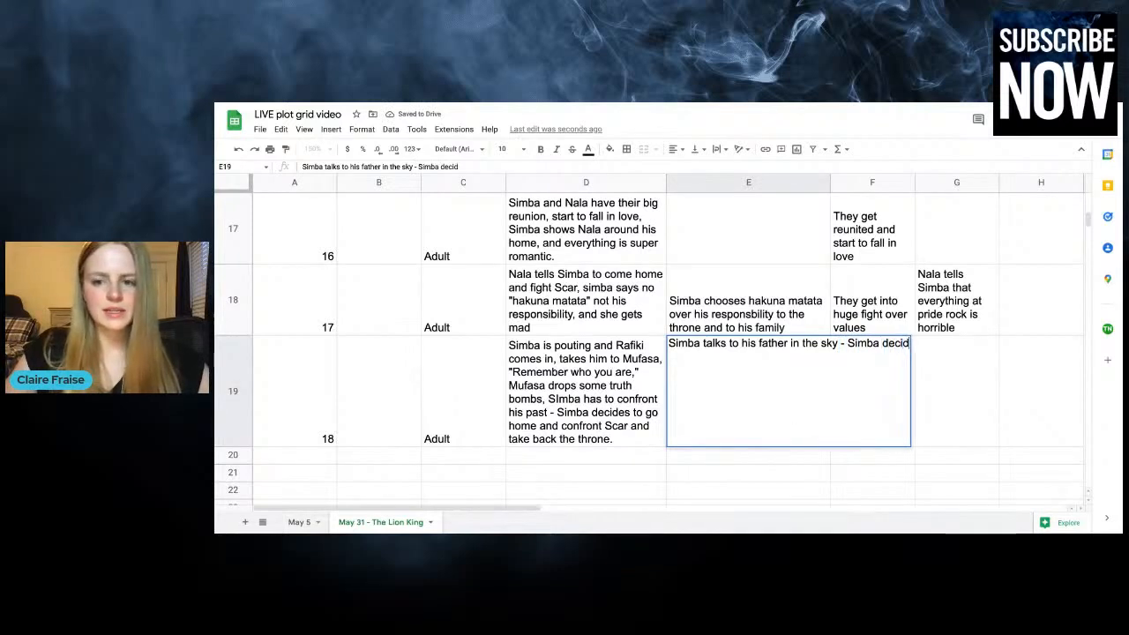
text(es to go back to Pride Rock.)
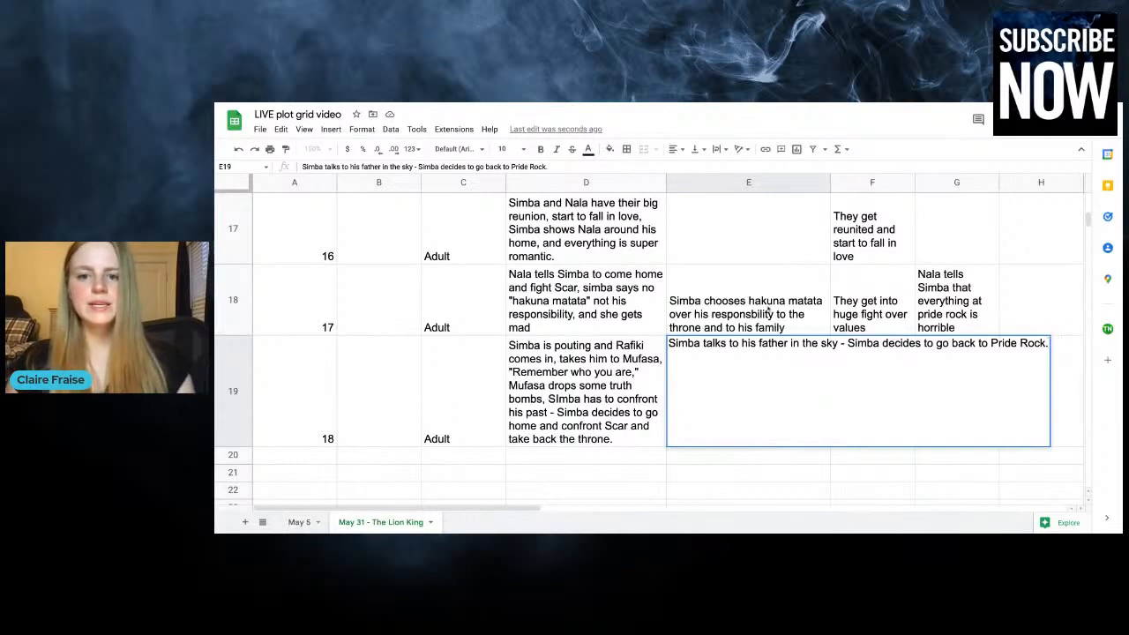
click(759, 244)
click(653, 370)
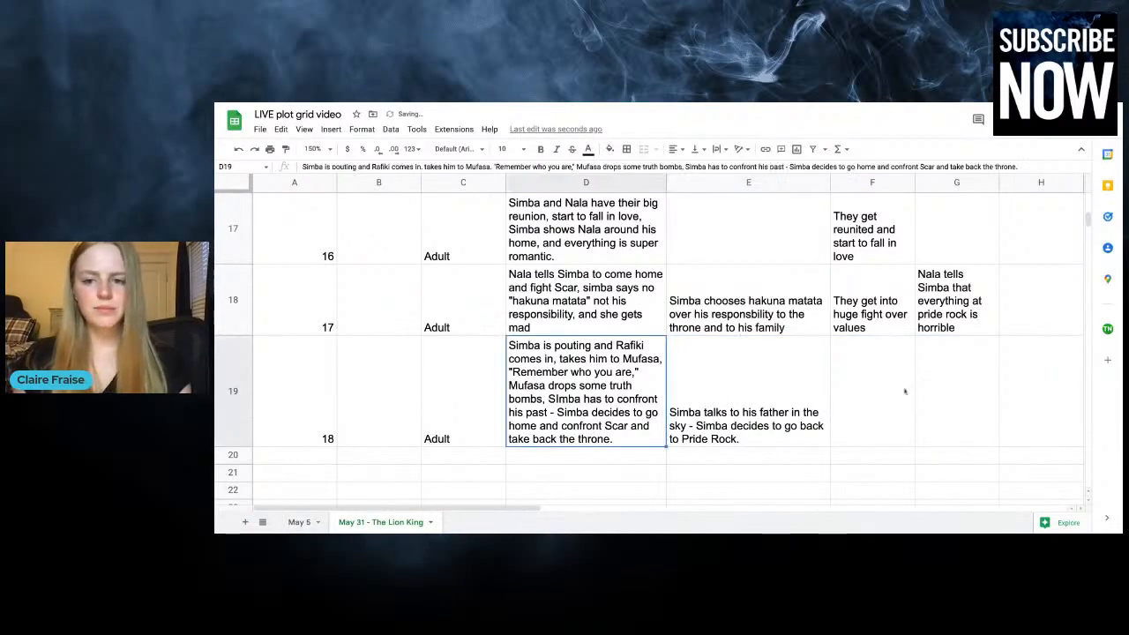
click(871, 403)
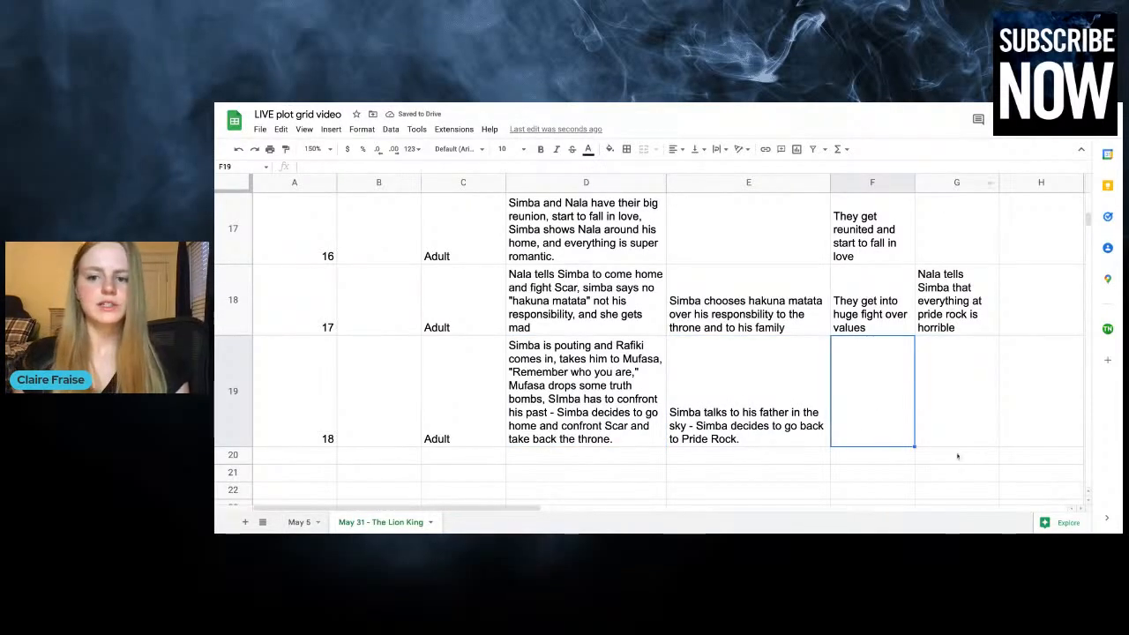
Start the row for chapter 19 in row 20, entering 19 in column A and "Adult" in column C
click(465, 457)
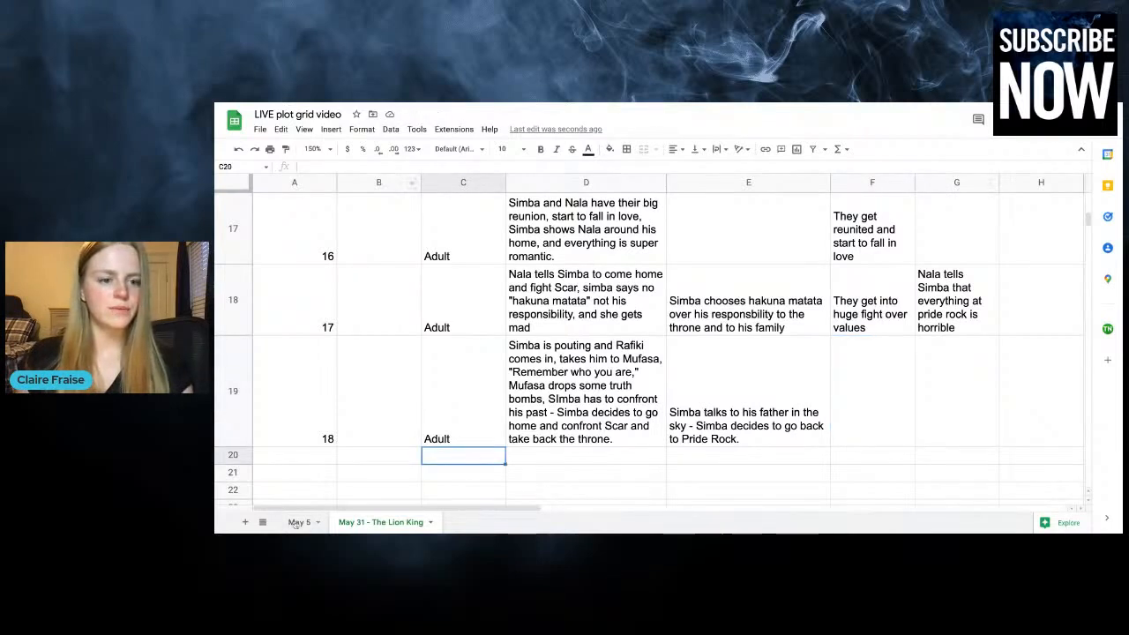
click(311, 457)
text(19)
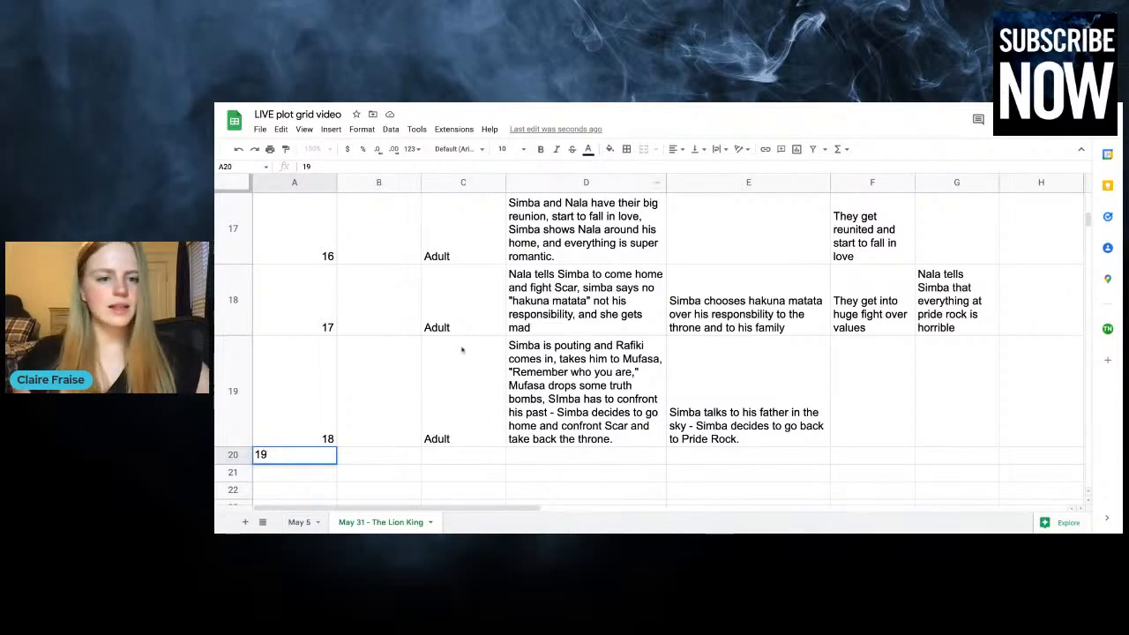
click(468, 456)
scroll(471, 398, down, 3)
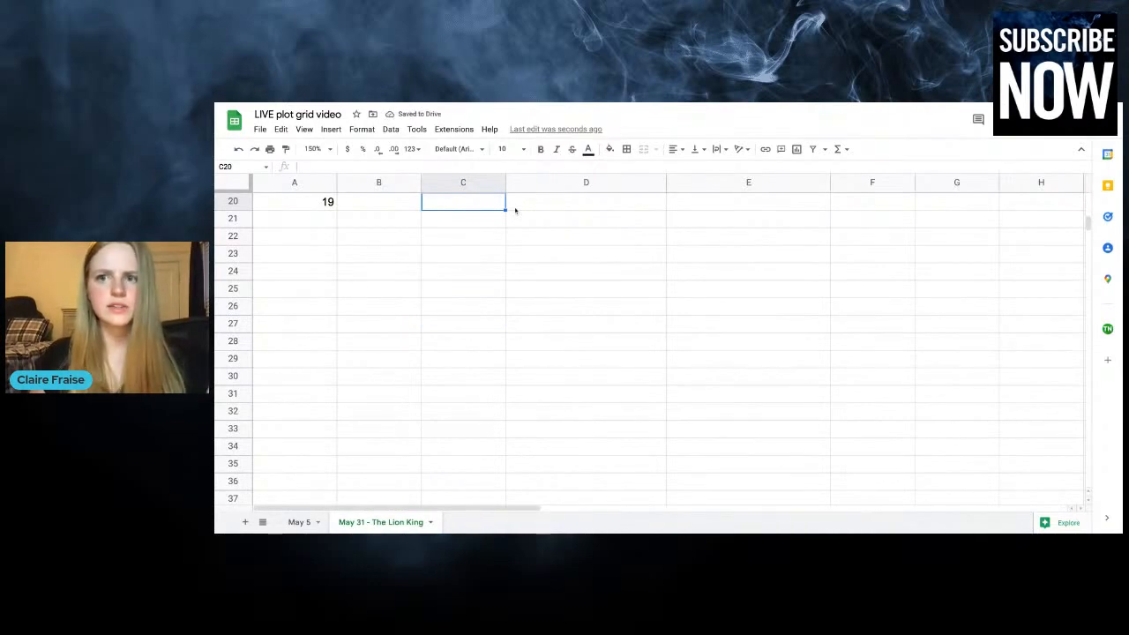
scroll(515, 210, up, 2)
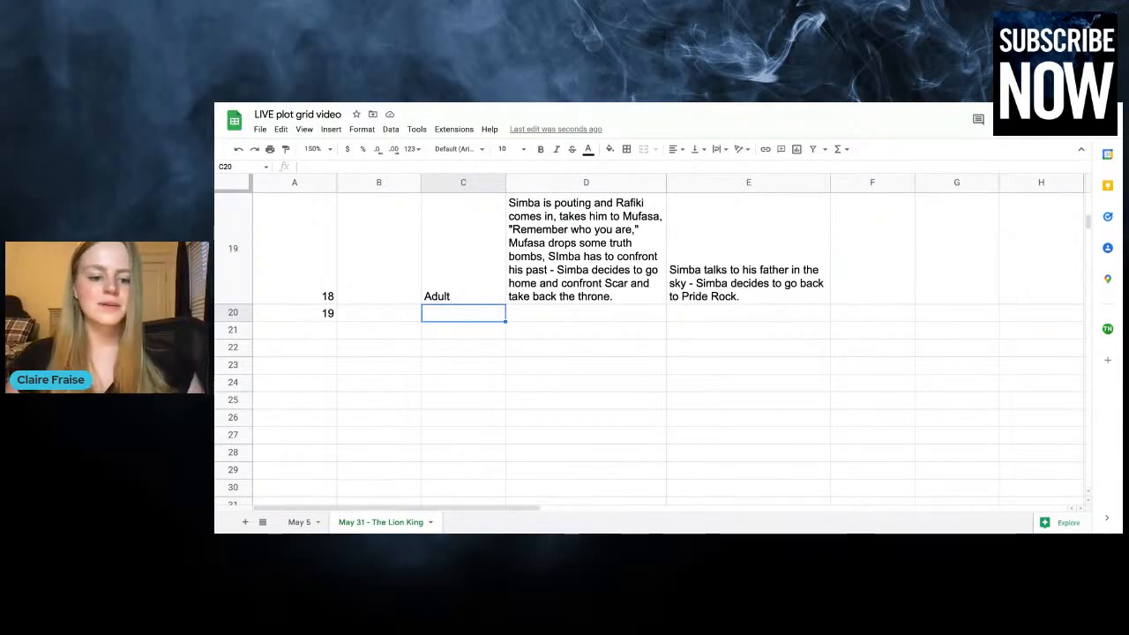
text(Adult)
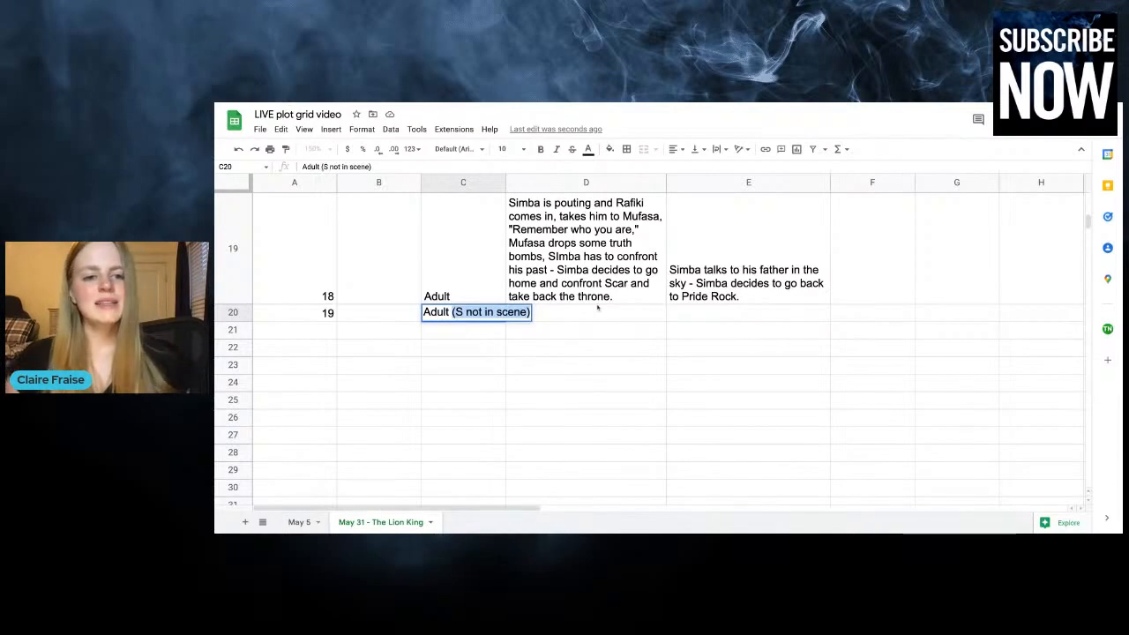
key(Delete)
Begin the chapter 19 plot entry in column D with "Simba goes home (everyone learns about it),"
click(618, 311)
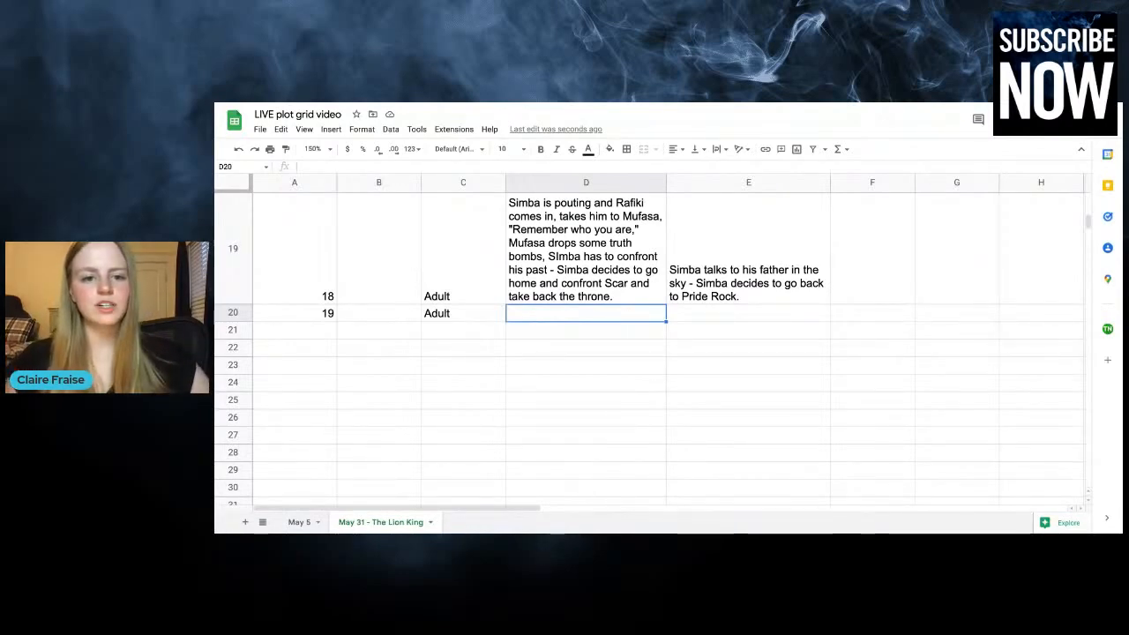
text(N)
key(BackSpace)
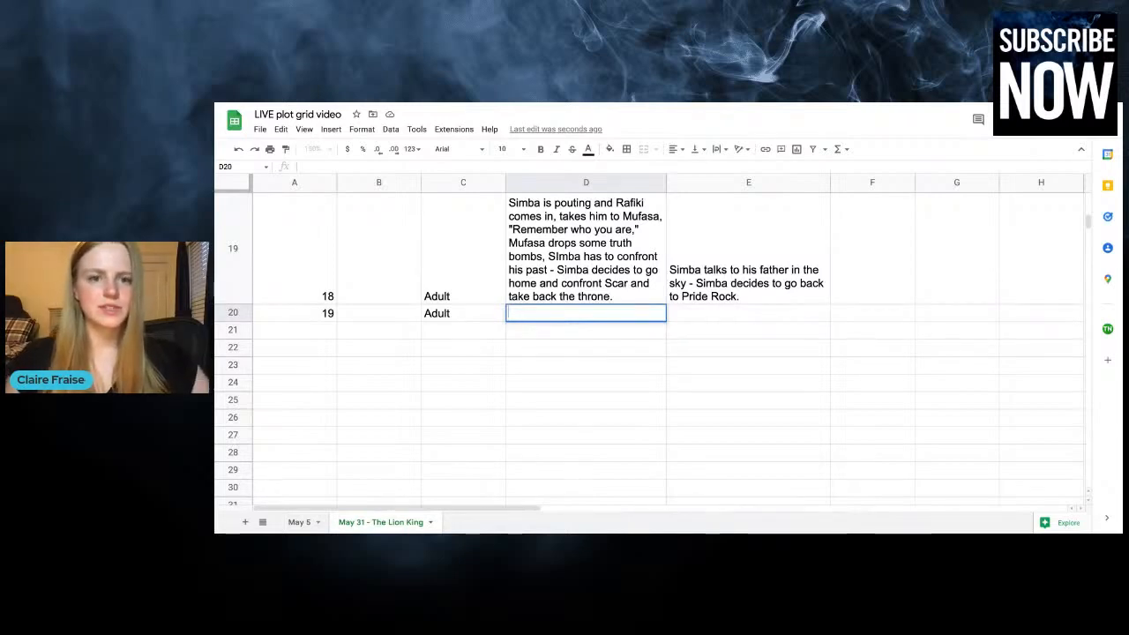
text(imba goes )
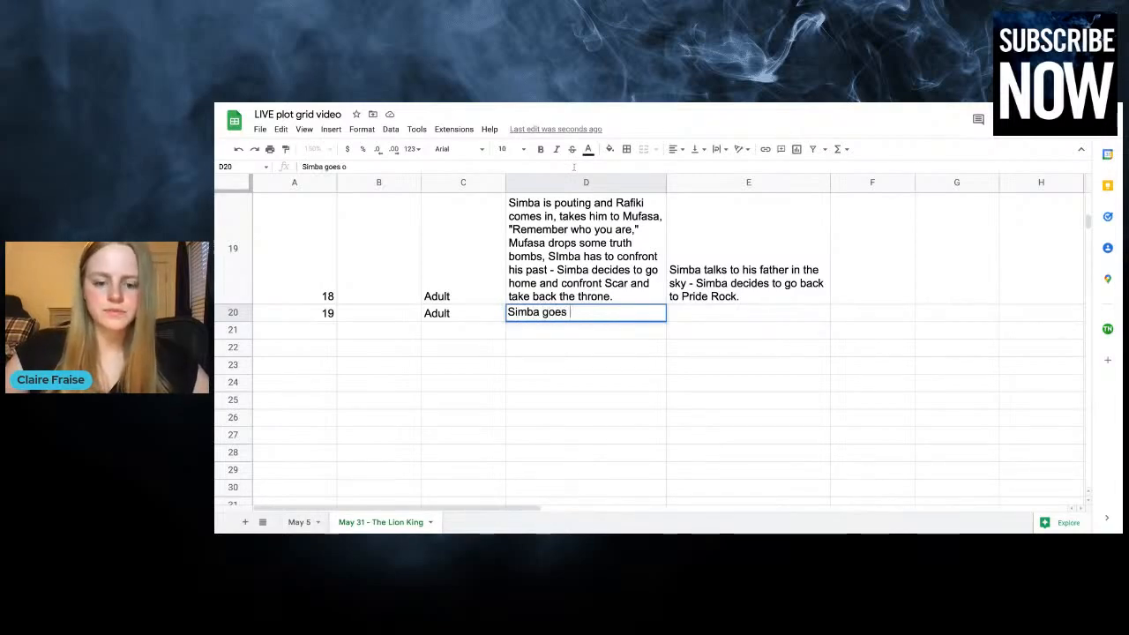
text(home (everyone lea)
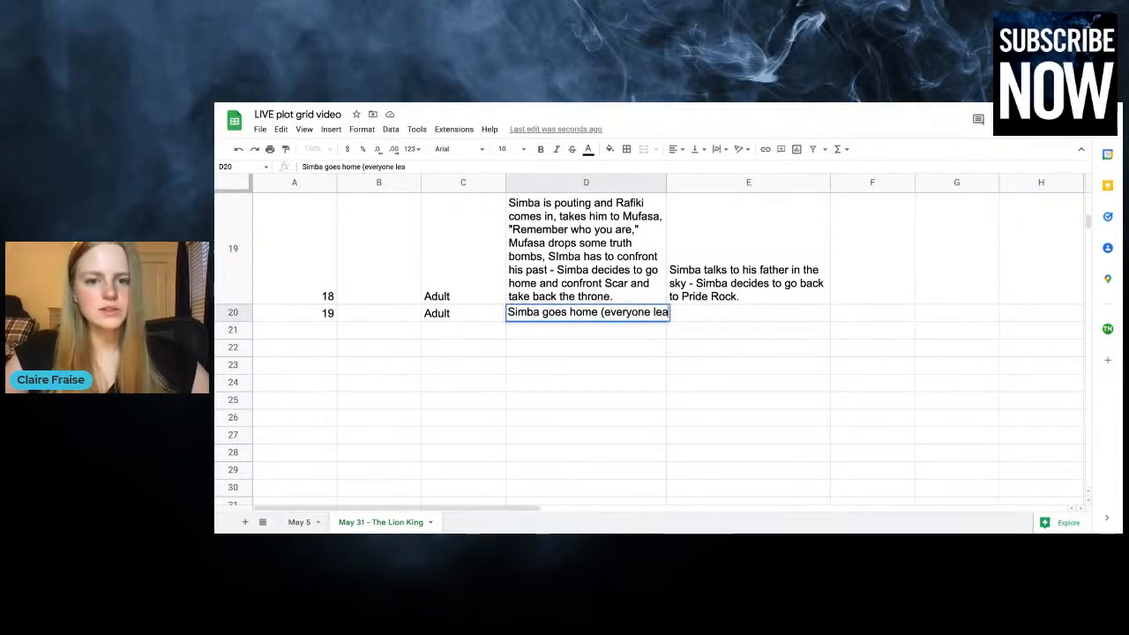
text(rns about it),)
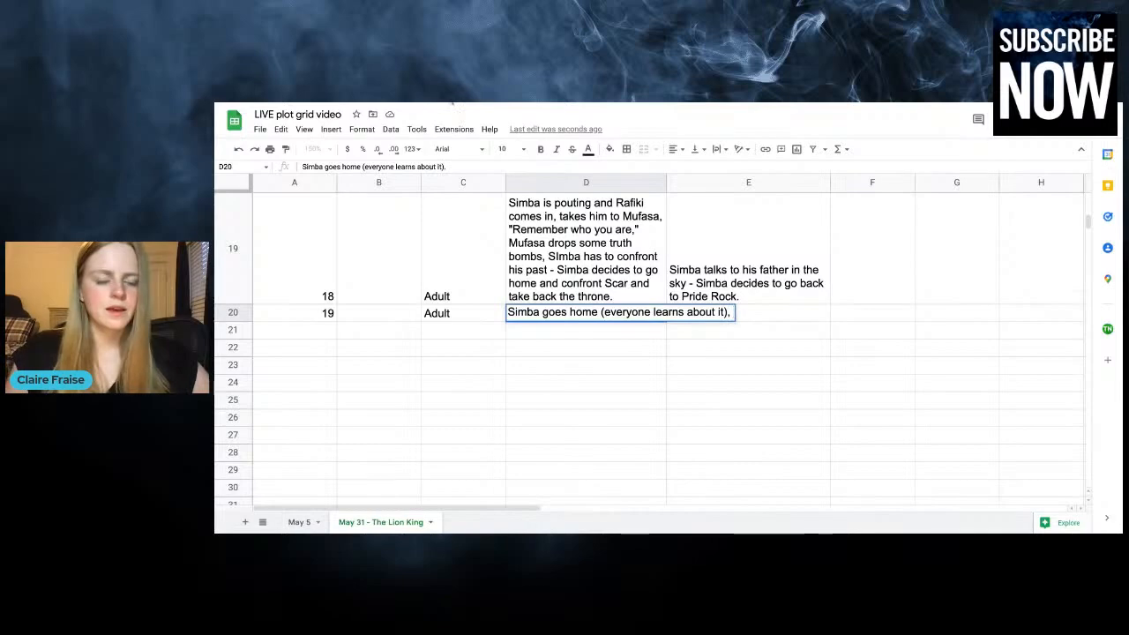
text( he goes back to )
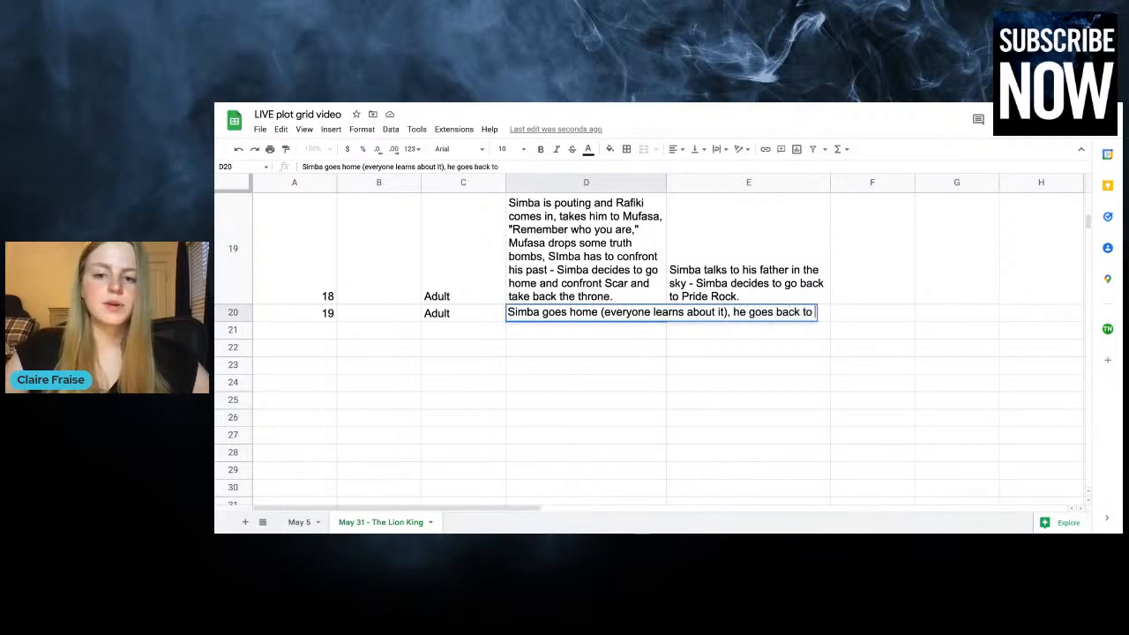
text(Pride Rock and se)
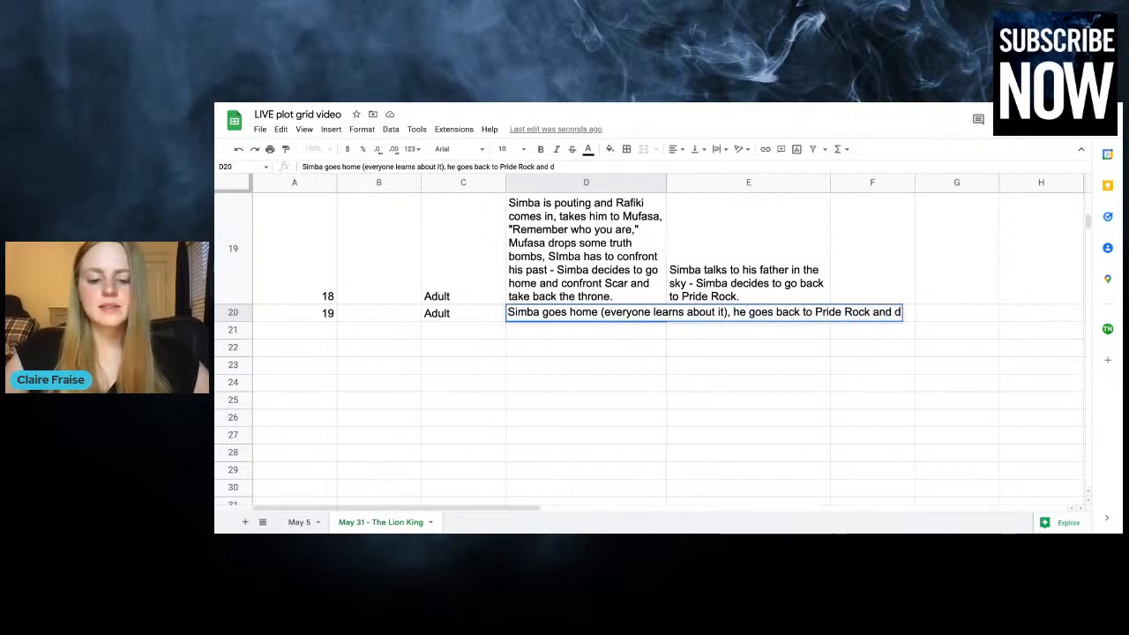
text(es that Nal)
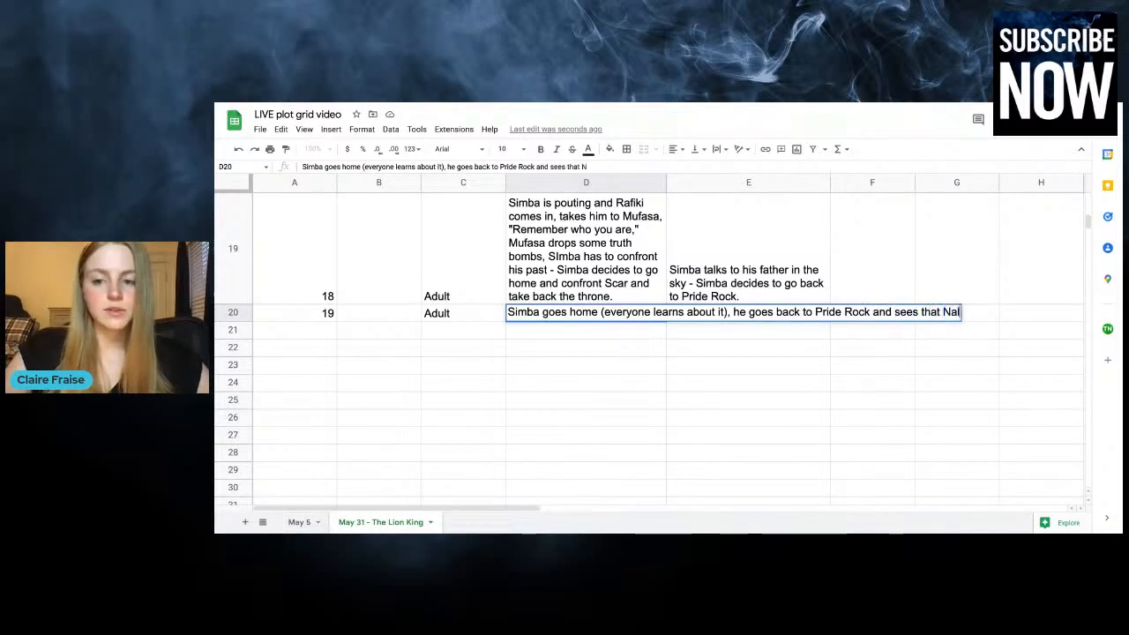
text(a was)
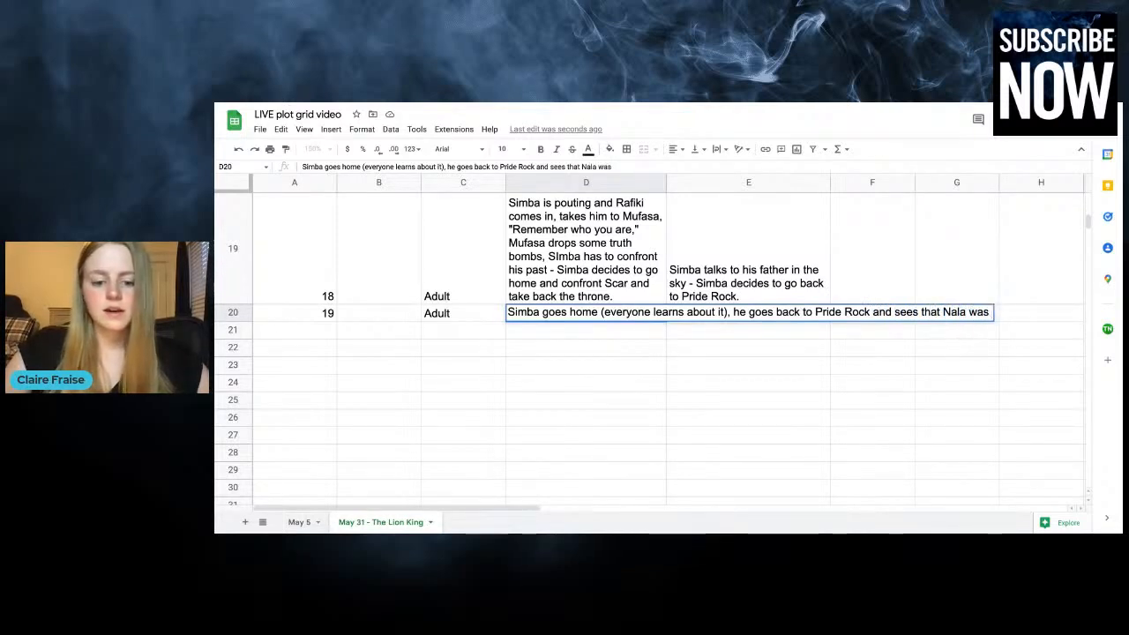
text( right and everything is)
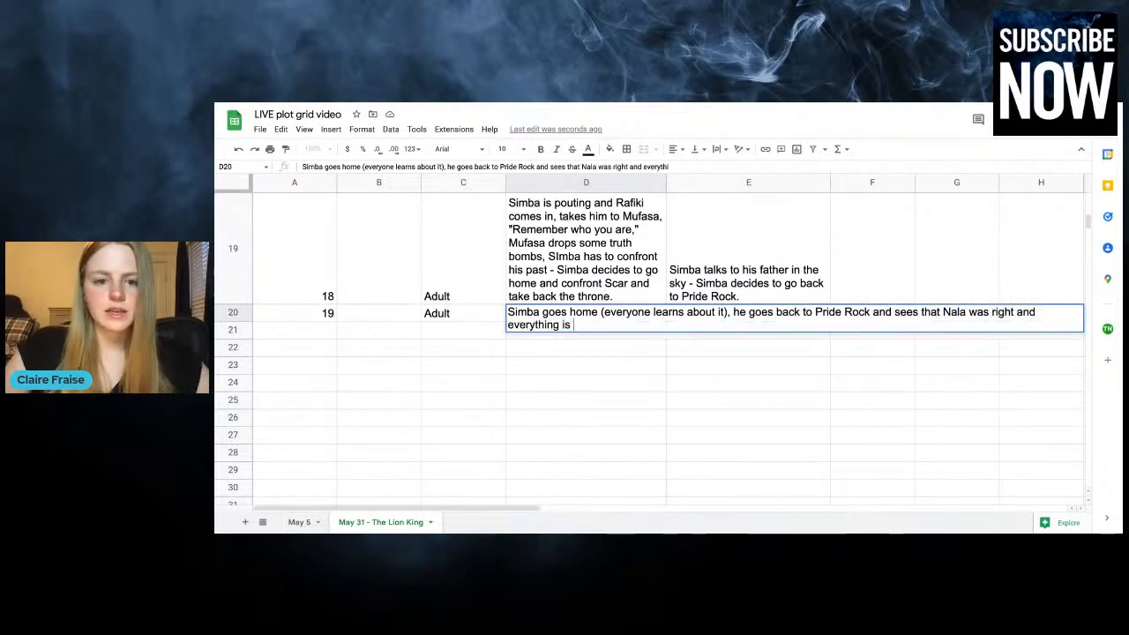
text( horrible and d)
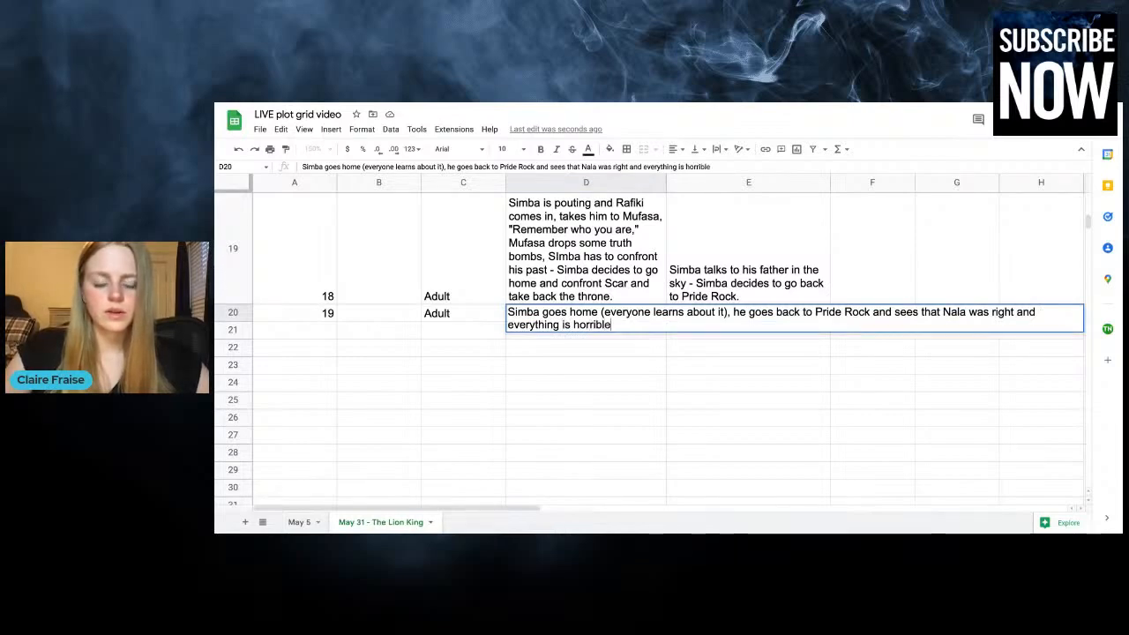
Continue the chapter 19 plot entry with "he goes back to Pride Rock and sees that Nala was right and everything is horrible."
key(BackSpace)
key(BackSpace)
key(BackSpace)
key(BackSpace)
key(BackSpace)
key(BackSpace)
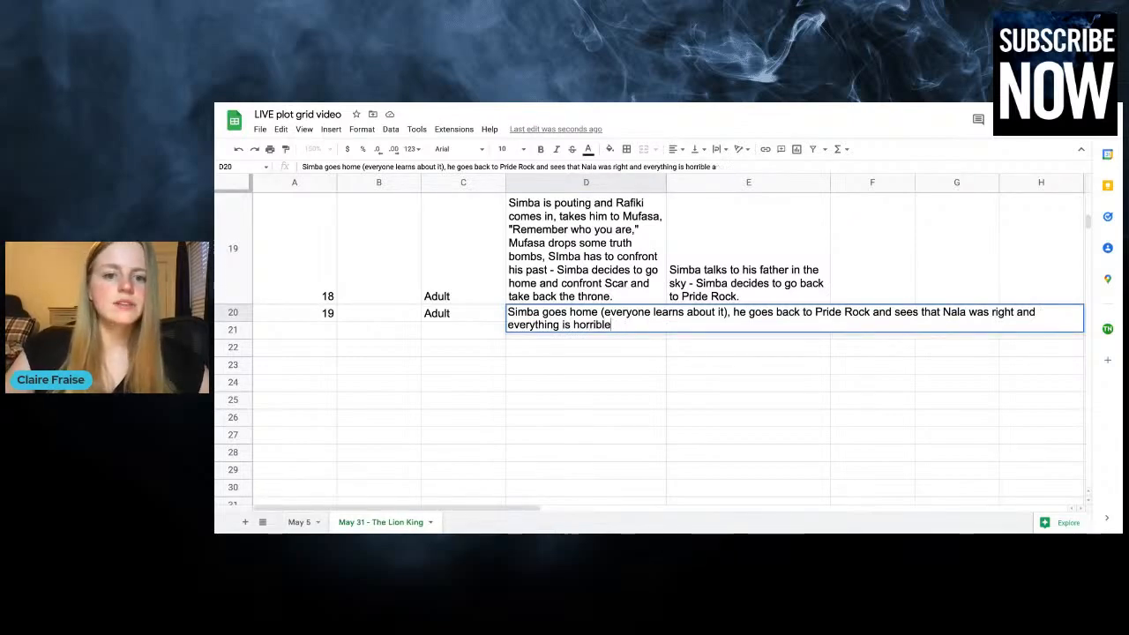
text(.)
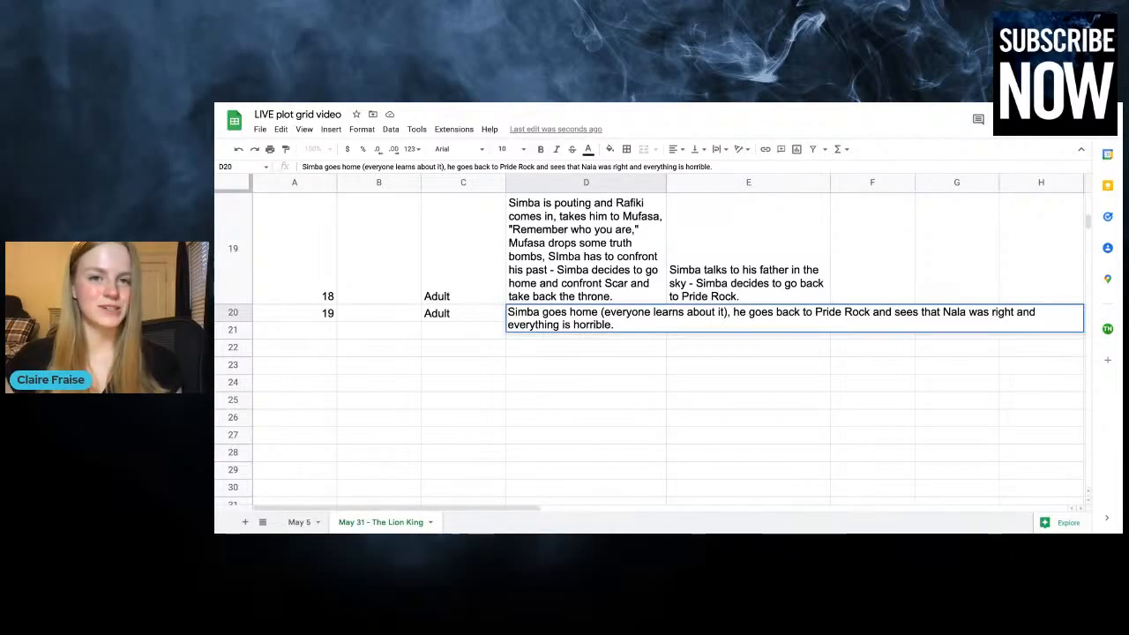
Enter "Climax (beginning)" as the plot point in column B of the chapter 19 row
click(365, 311)
text(Climax )
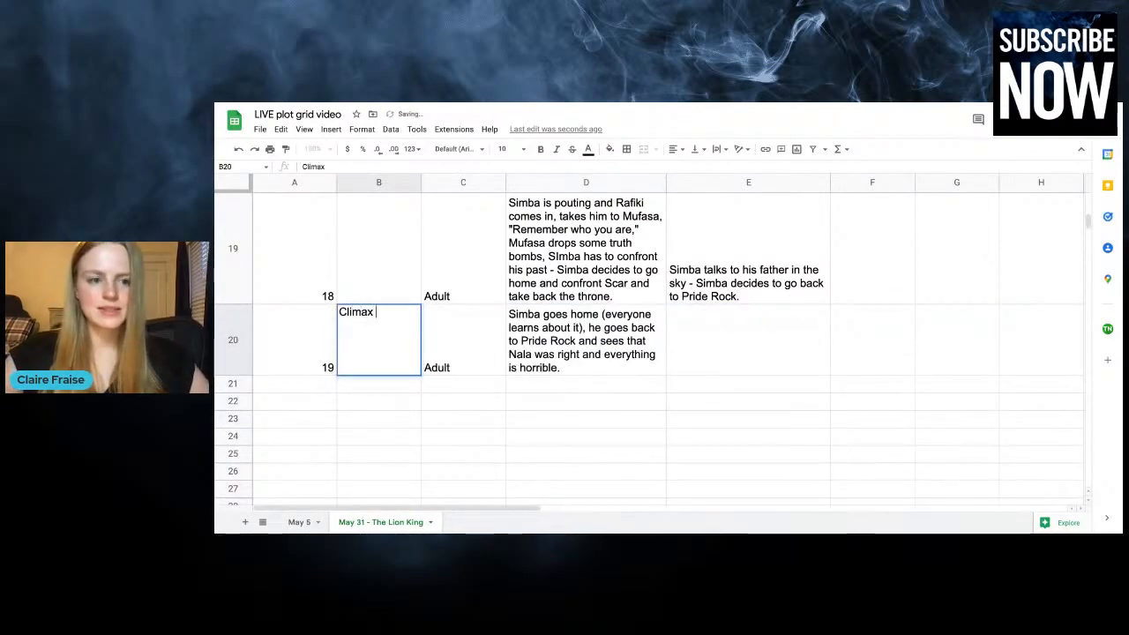
text((beginning))
click(521, 388)
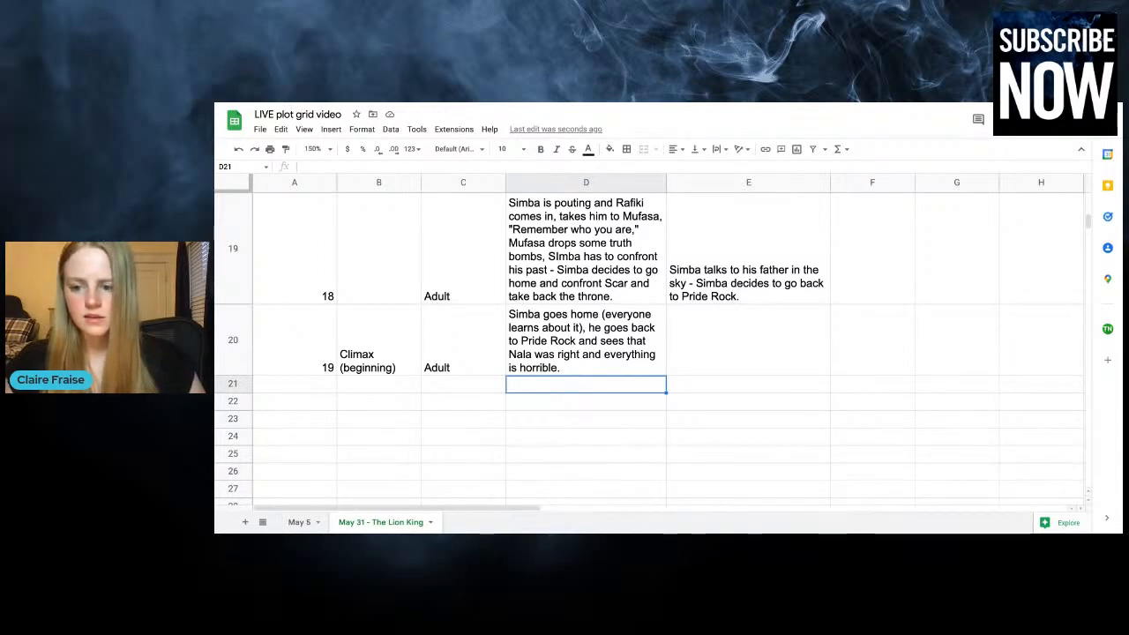
Add to the chapter 19 plot entry in column D "Nala and Timon and Pumbaa catch up to Simba"
double_click(627, 351)
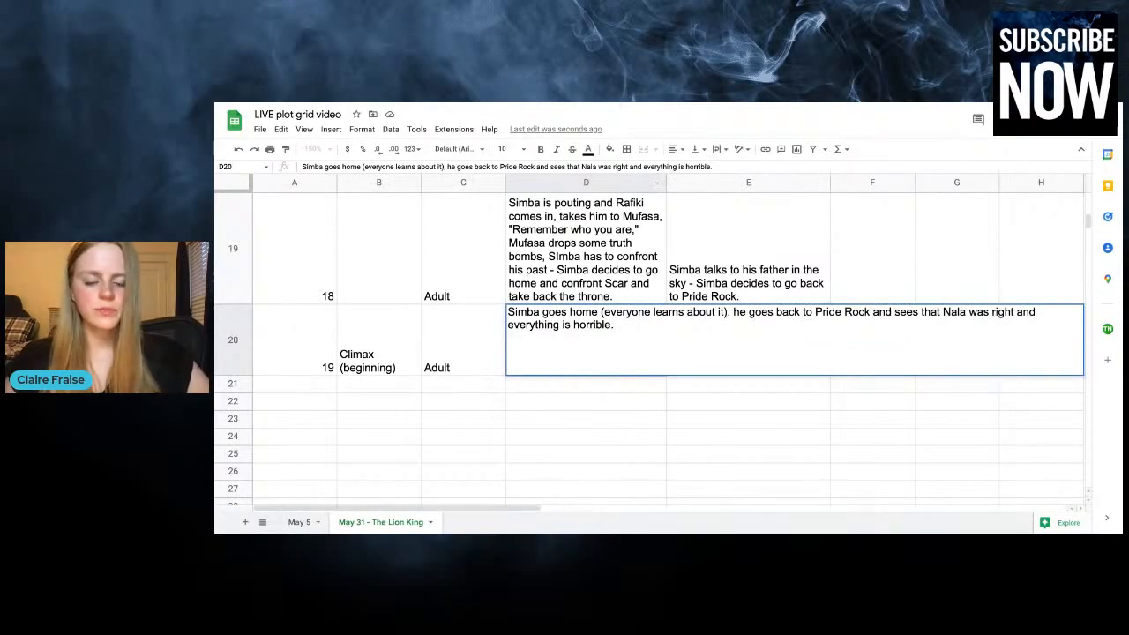
text(Nala an)
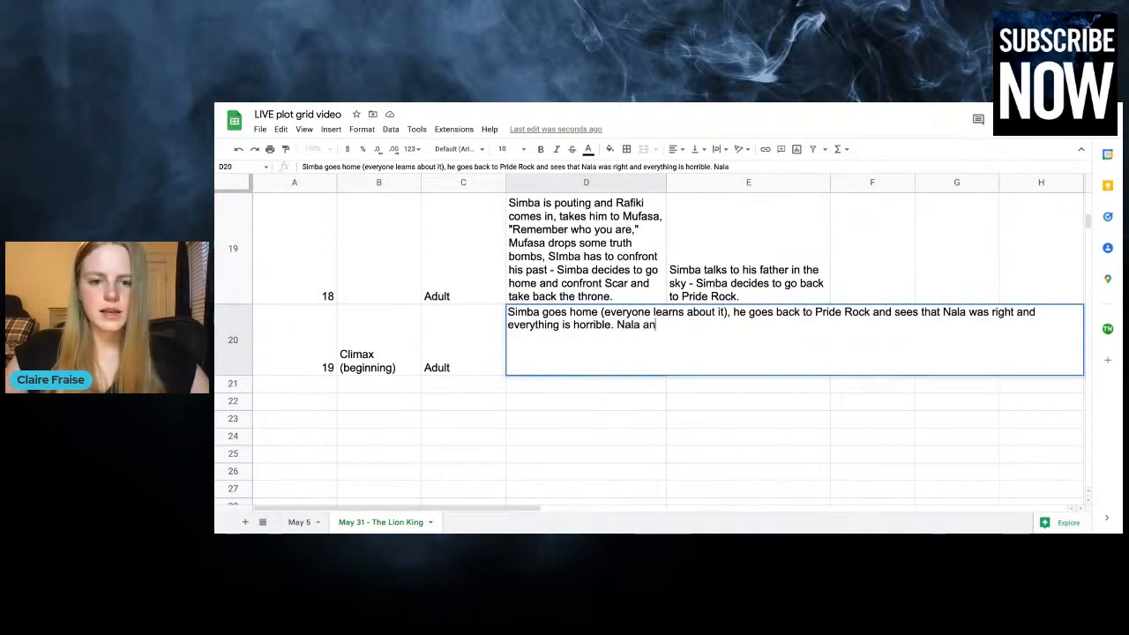
text(d Timon and Pum)
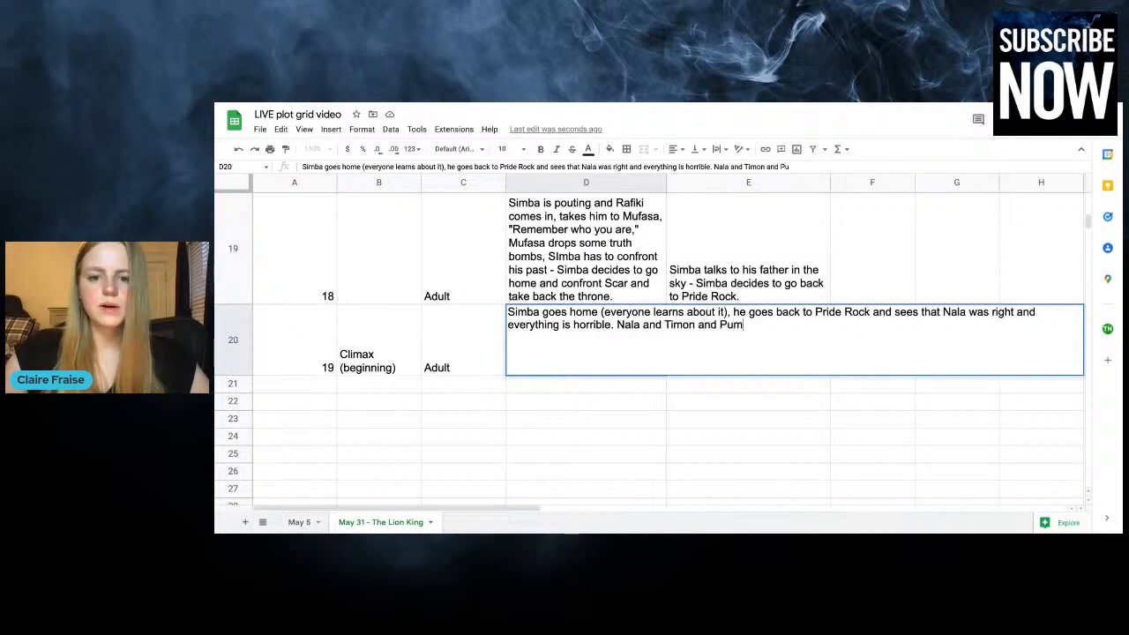
text(baa ca)
key(BackSpace)
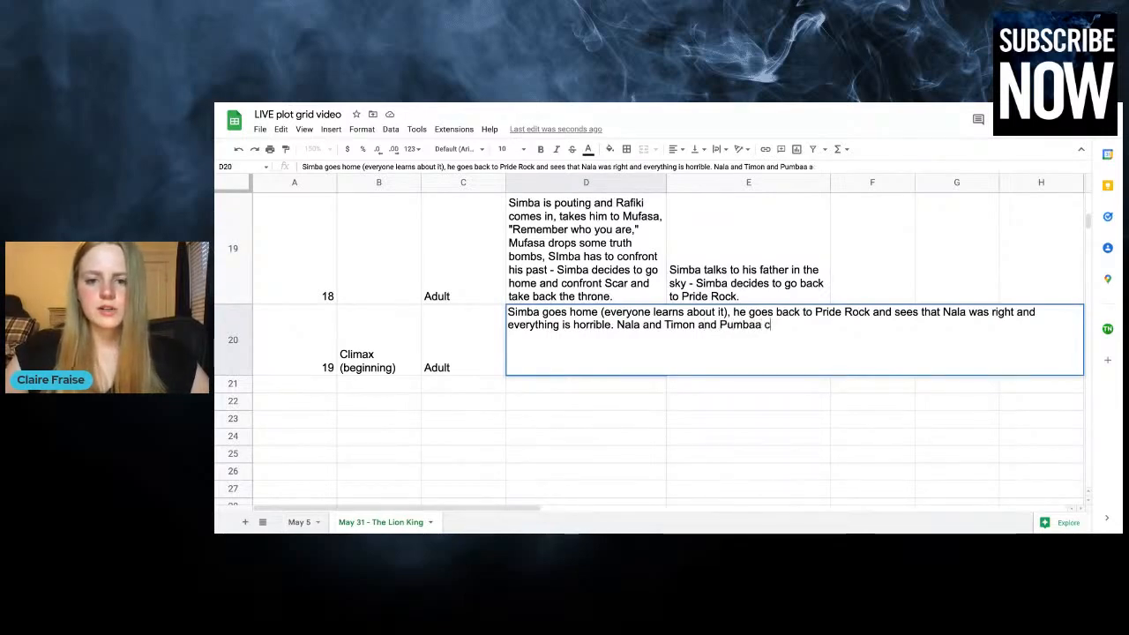
text(atch up to Simba dn)
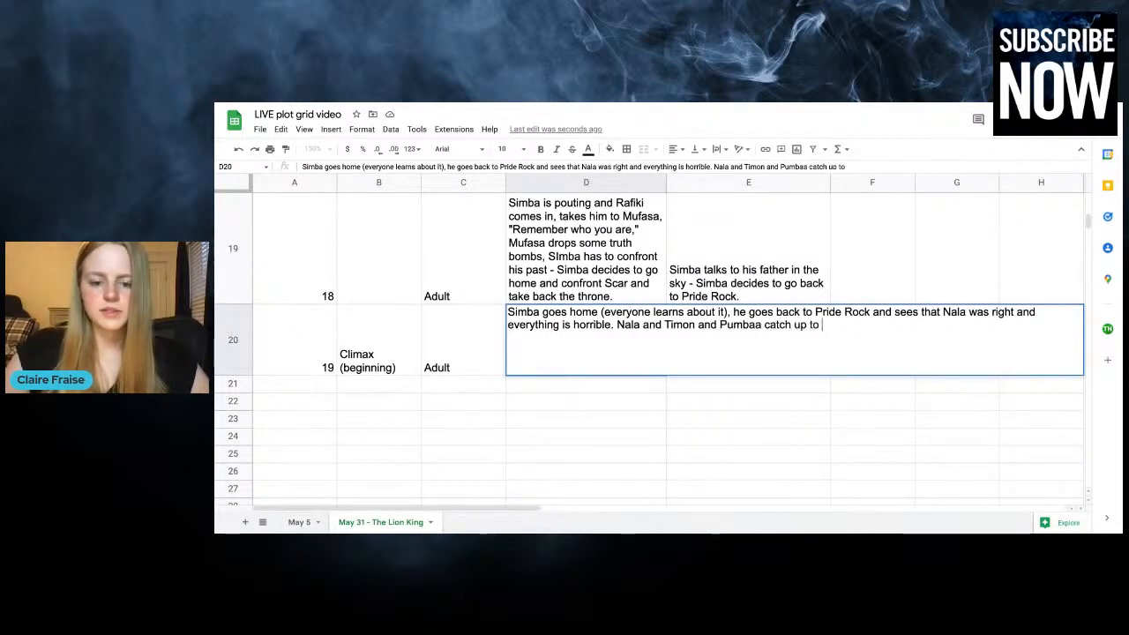
key(BackSpace)
key(BackSpace)
Complete that plot sentence with "and they all make a plan for how they're going to confront Scar."
text(an)
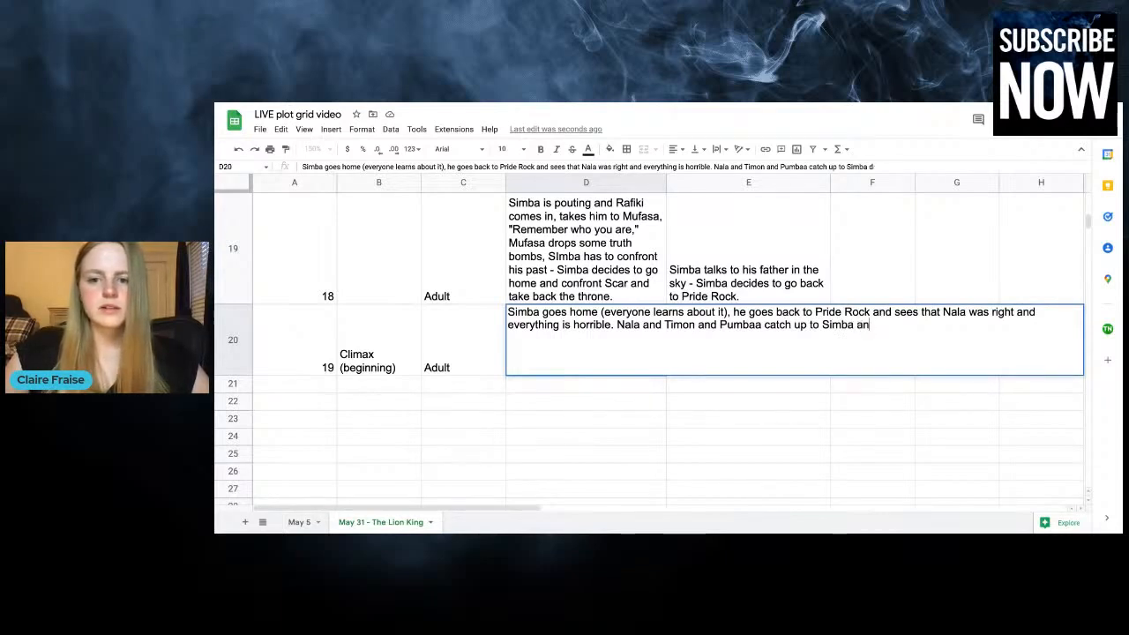
text(d they all make a plan)
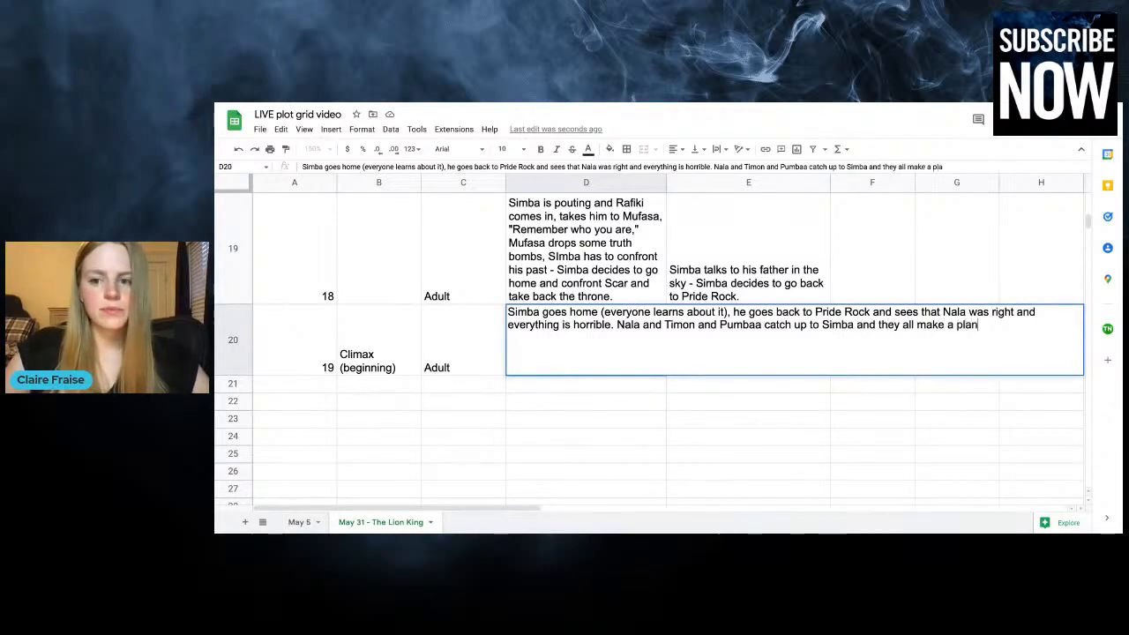
text( fo)
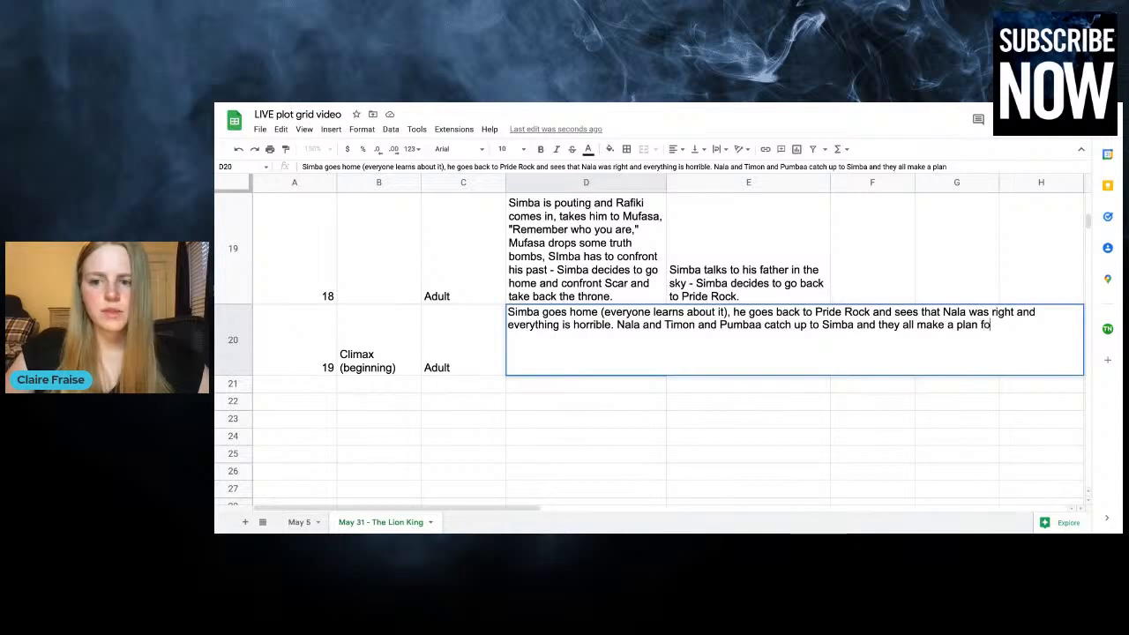
text(r how they're going to confrto)
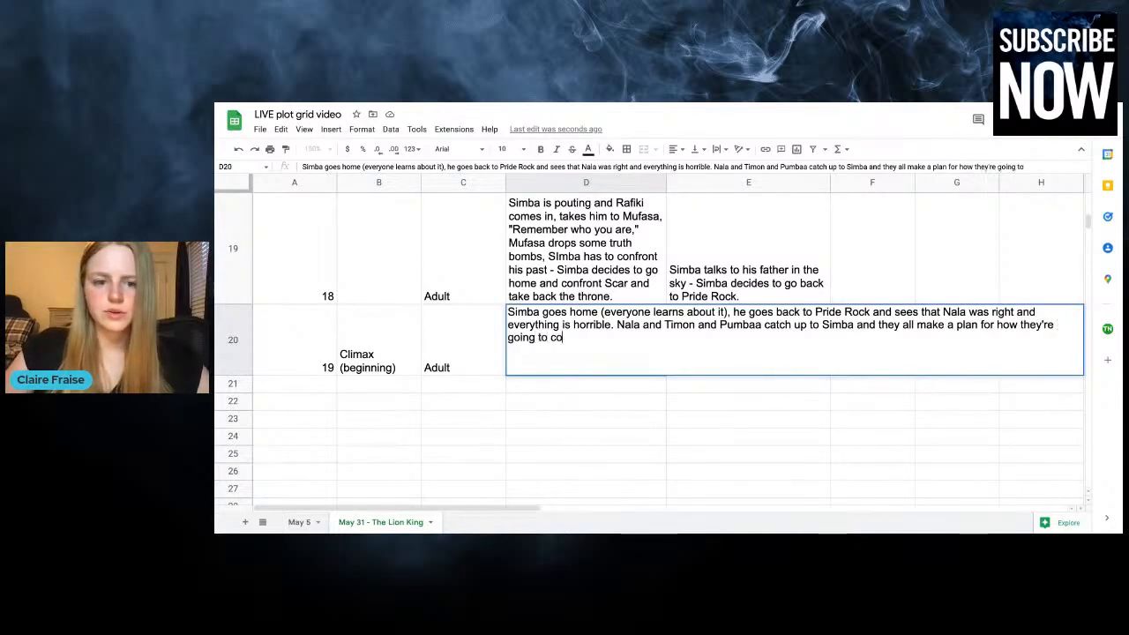
key(BackSpace)
key(BackSpace)
text(ont Scar.)
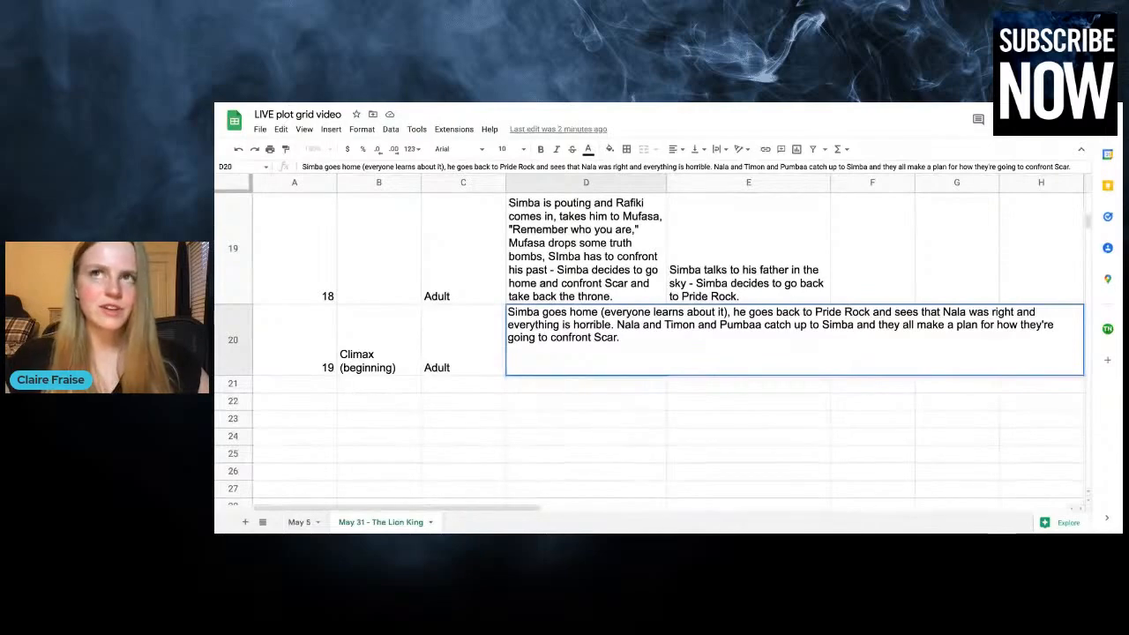
Continue the chapter 19 plot entry with "Simba starts confronting Scar, Scar makes Simba confess to killing Mufasa"
text(S)
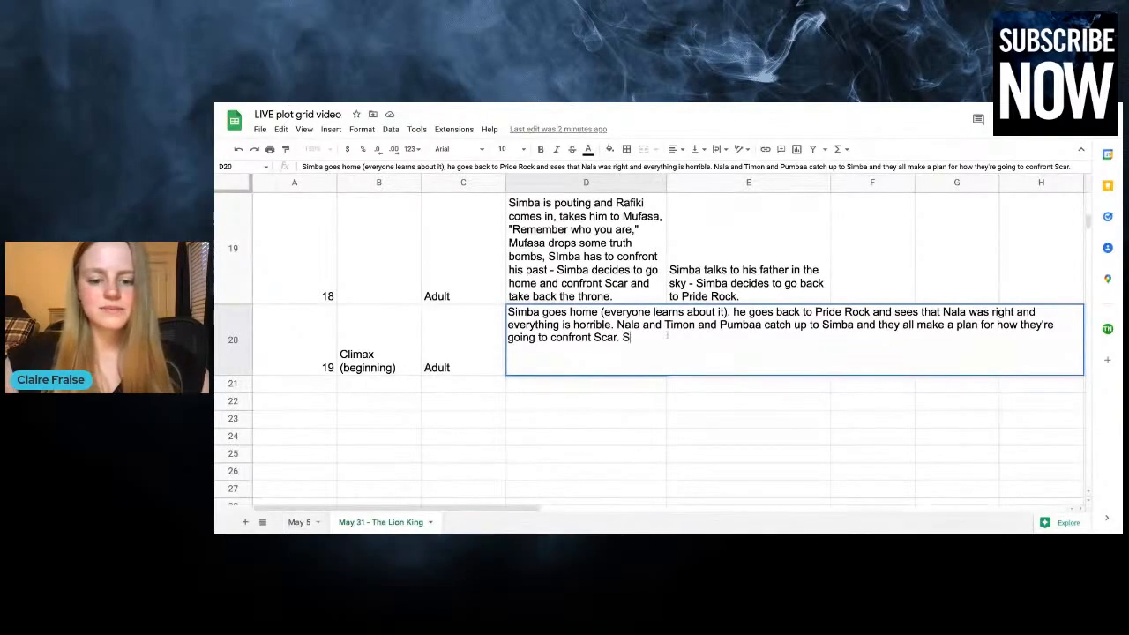
text(imba starts )
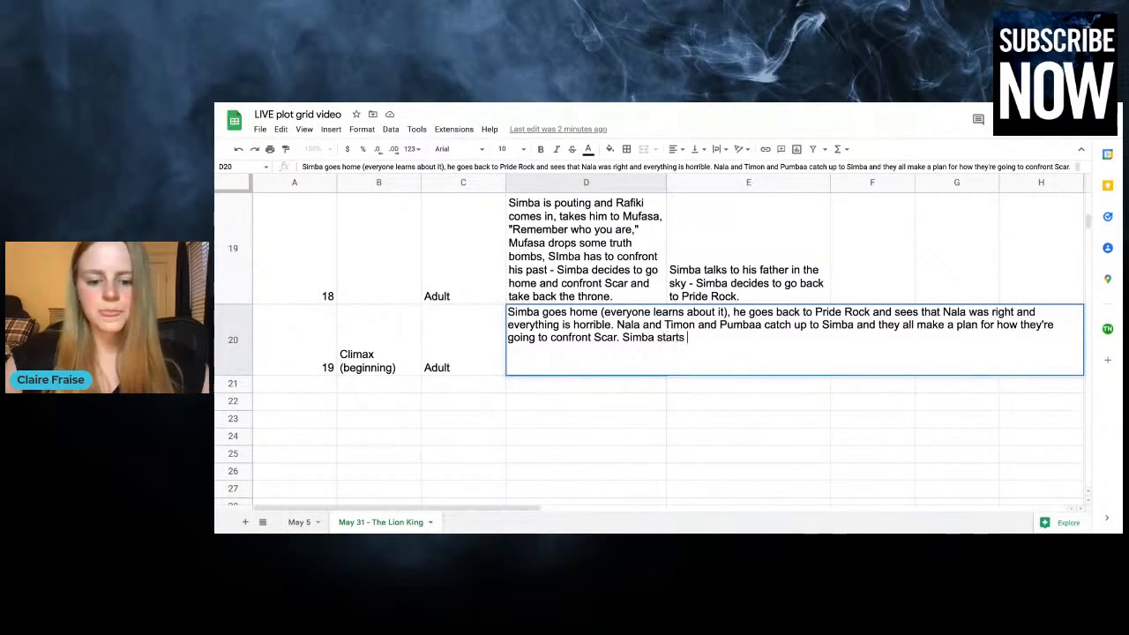
text(confron)
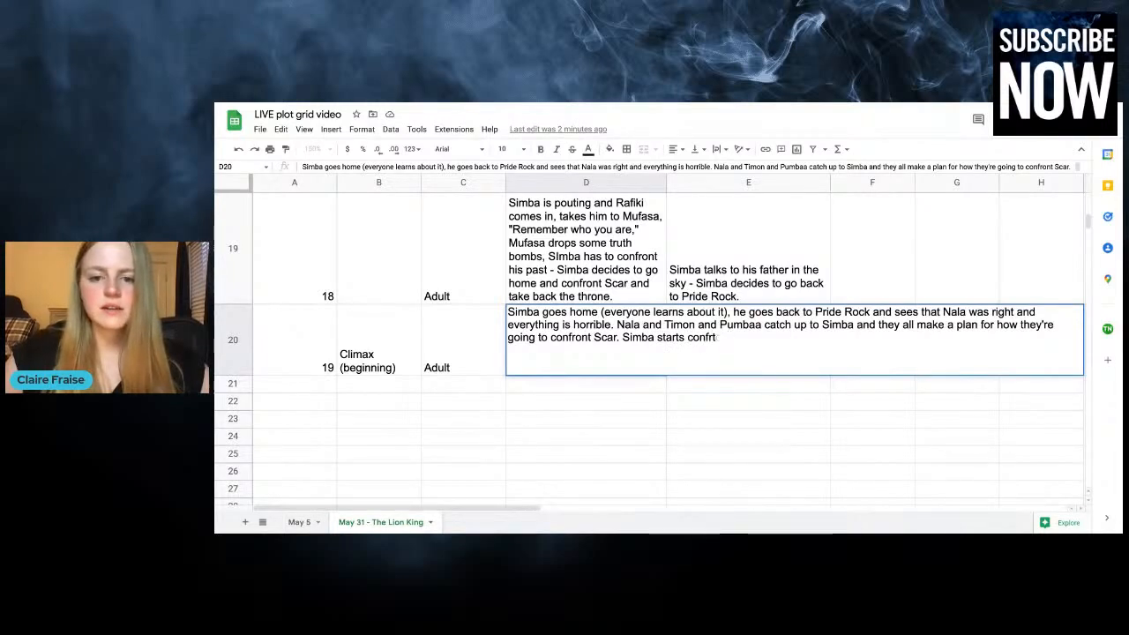
text(ting Scar,)
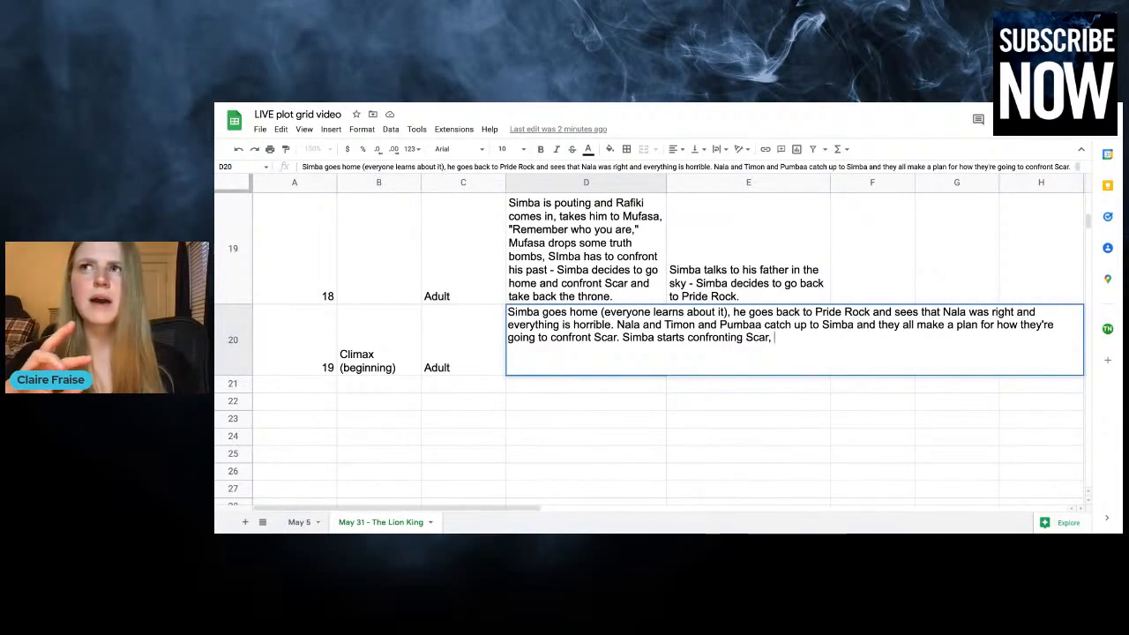
text(Scar)
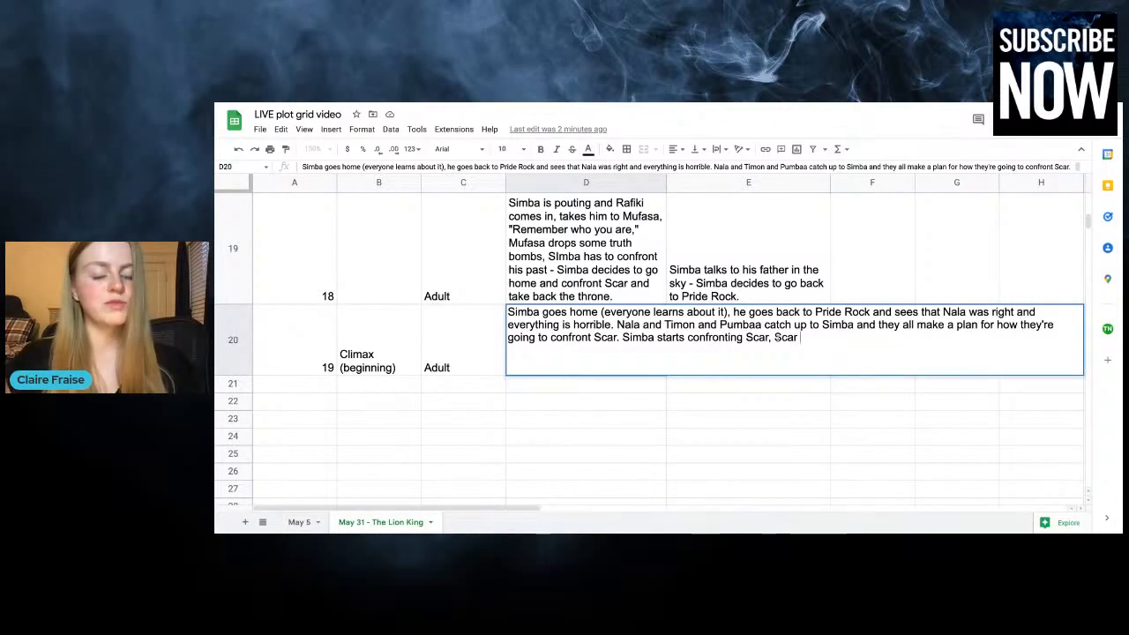
text(makes S)
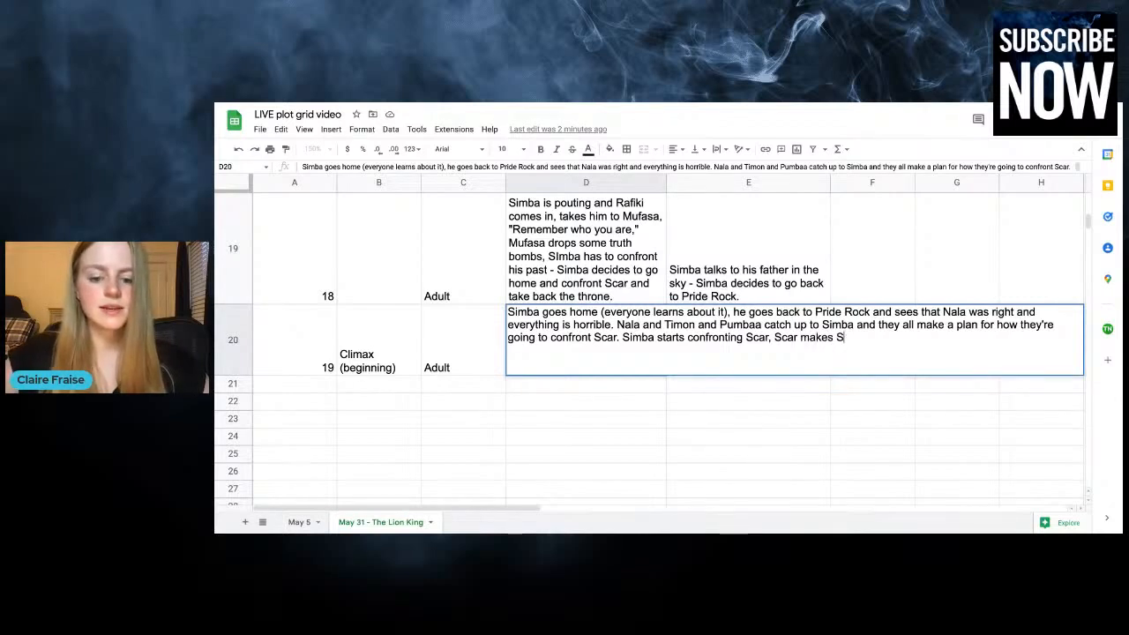
text(imba confess to )
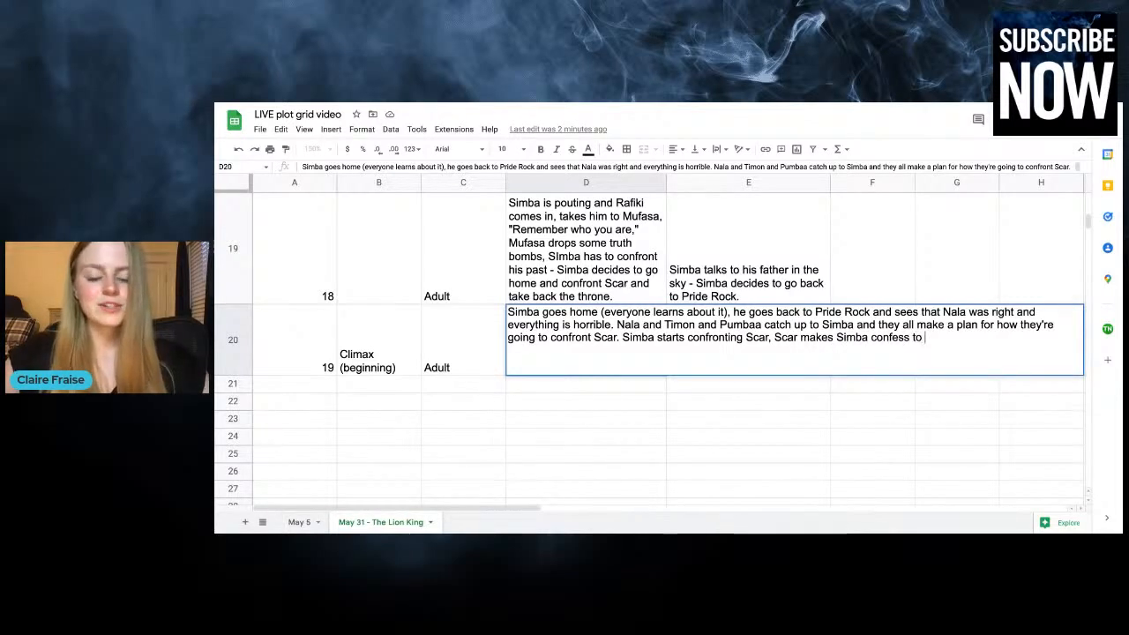
text(killing Mufasa)
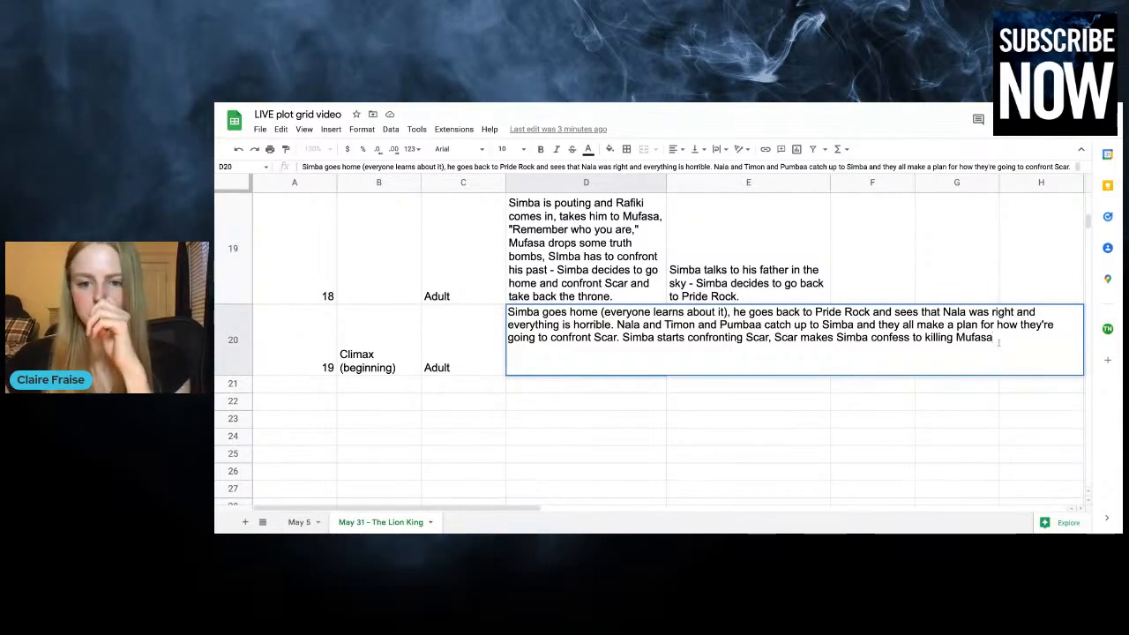
Extend the chapter 19 plot entry with ", almost kills Simba, right at the end Scar confesses to killing Mufasa,"
text(, )
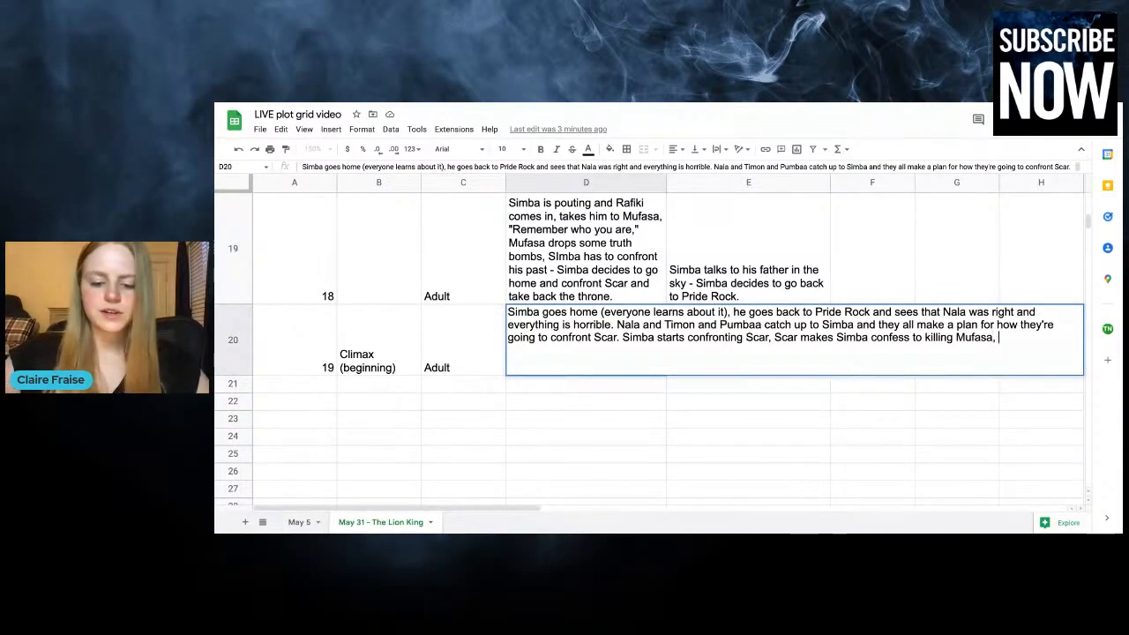
text(almost kills Sim)
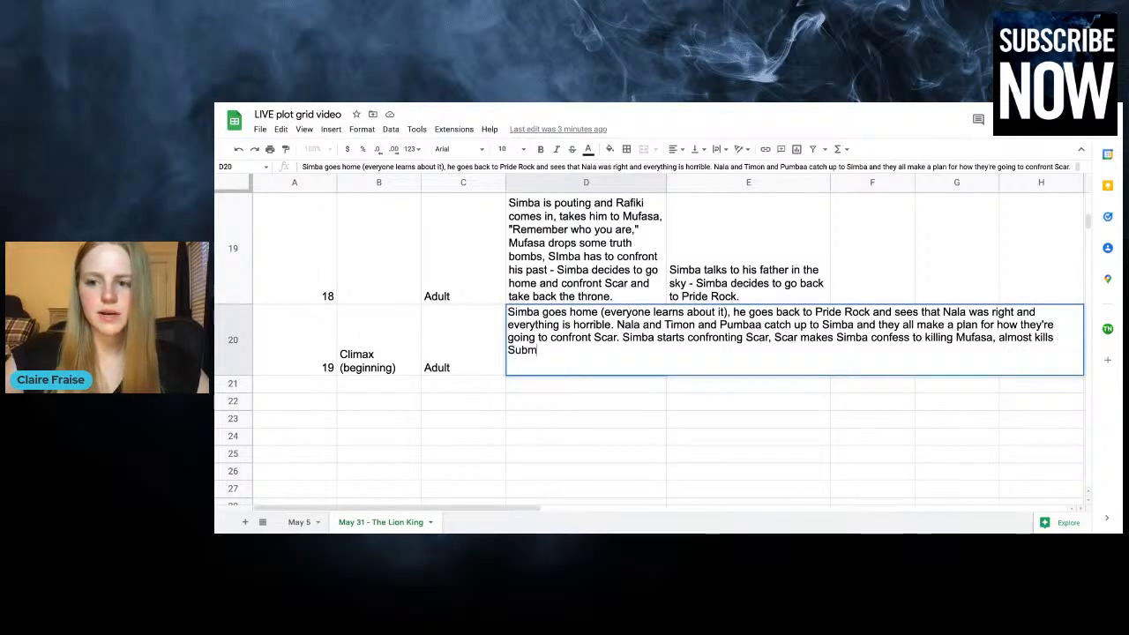
text(ba, ri)
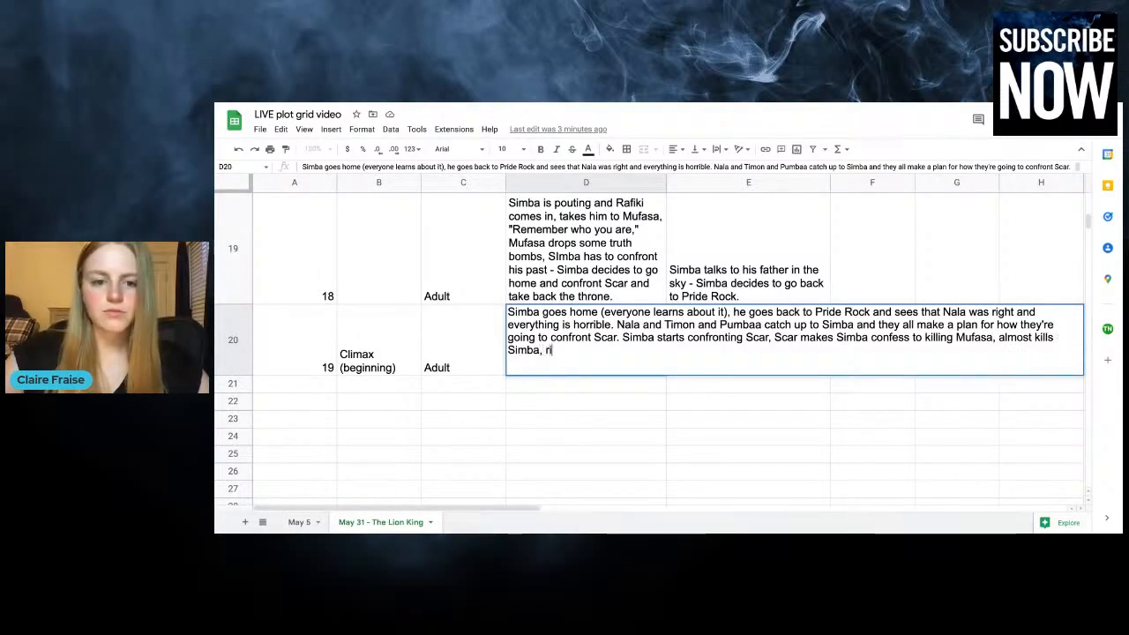
text(ght at the end)
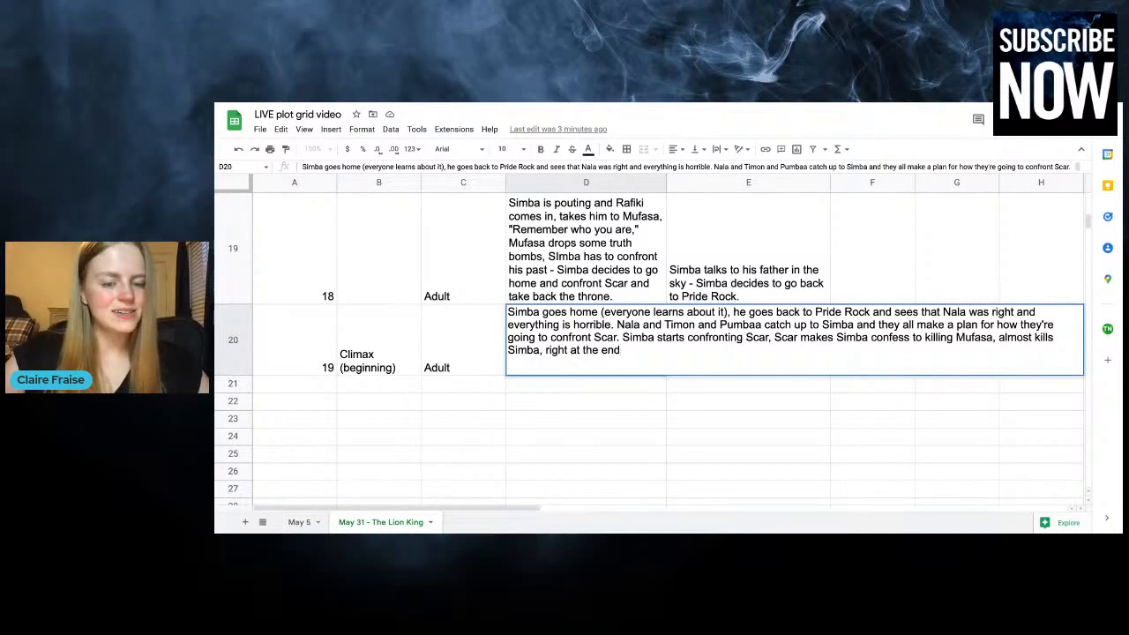
text( Scar)
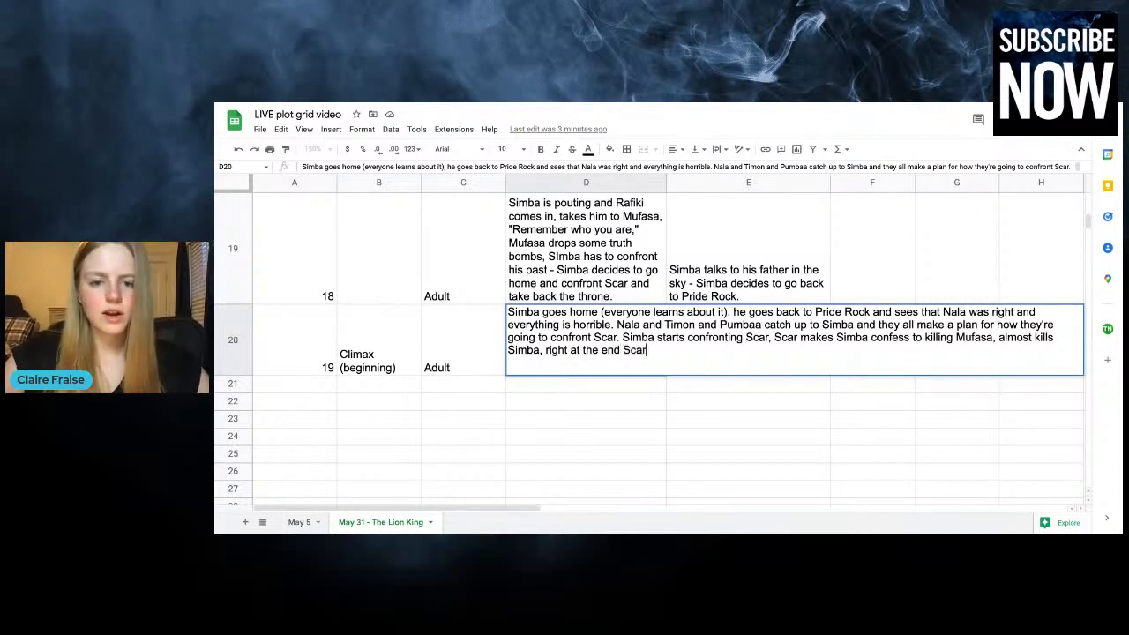
text( confesses to ki)
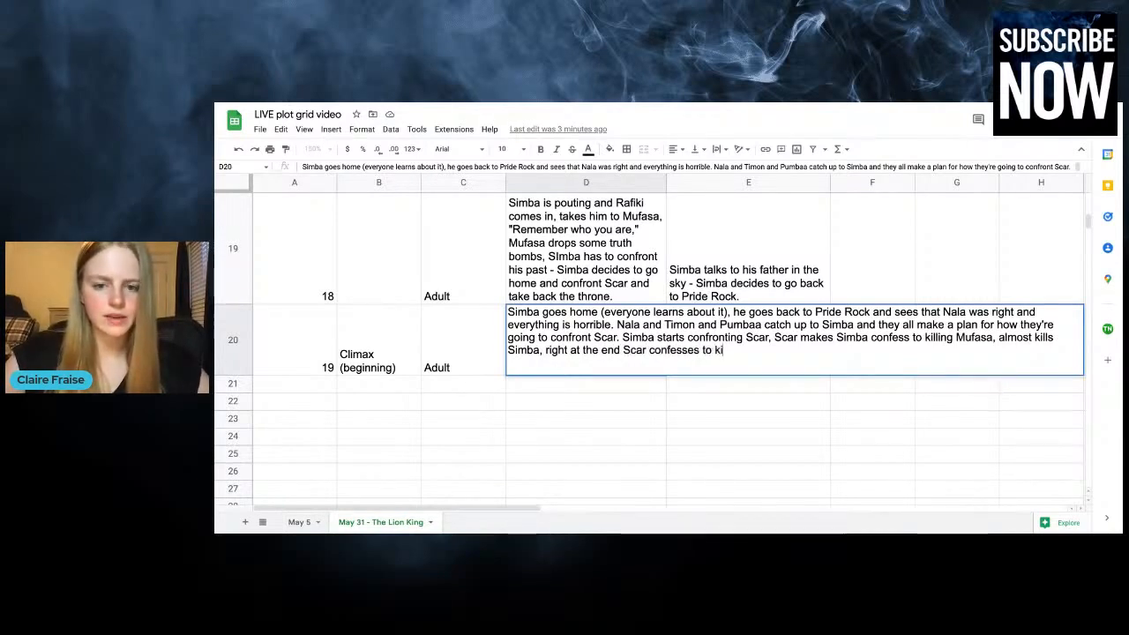
text(lling Mufasa,)
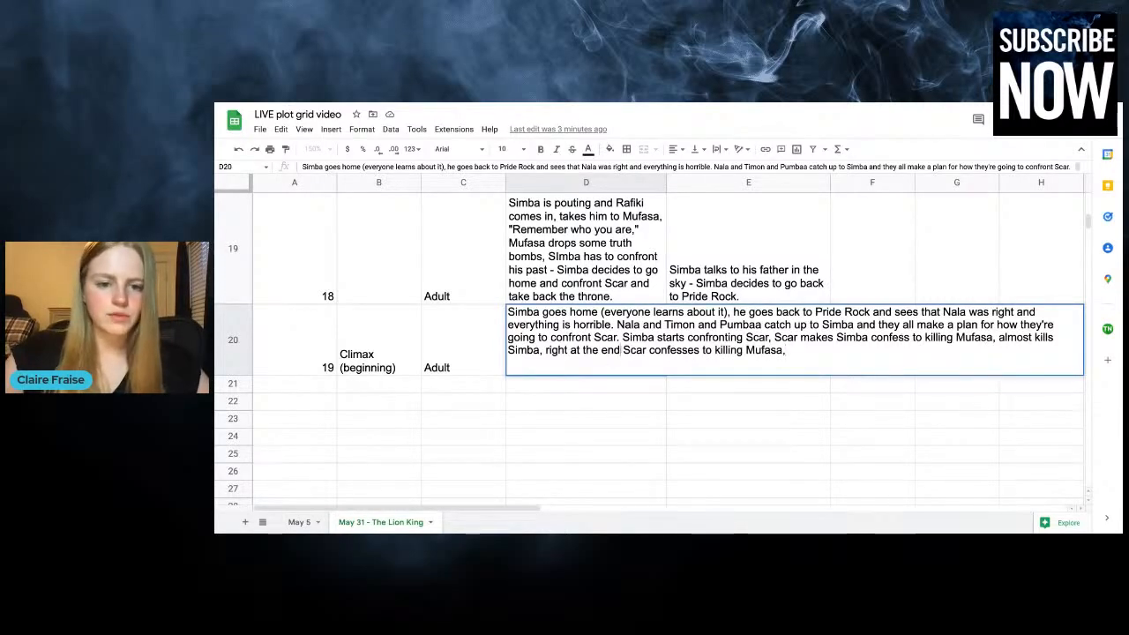
In the chapter 19 plot entry, replace "at the end" with "before he's about to kill Simba" and end the sentence with a period
drag(620, 351, 571, 352)
text(before he's about to kil)
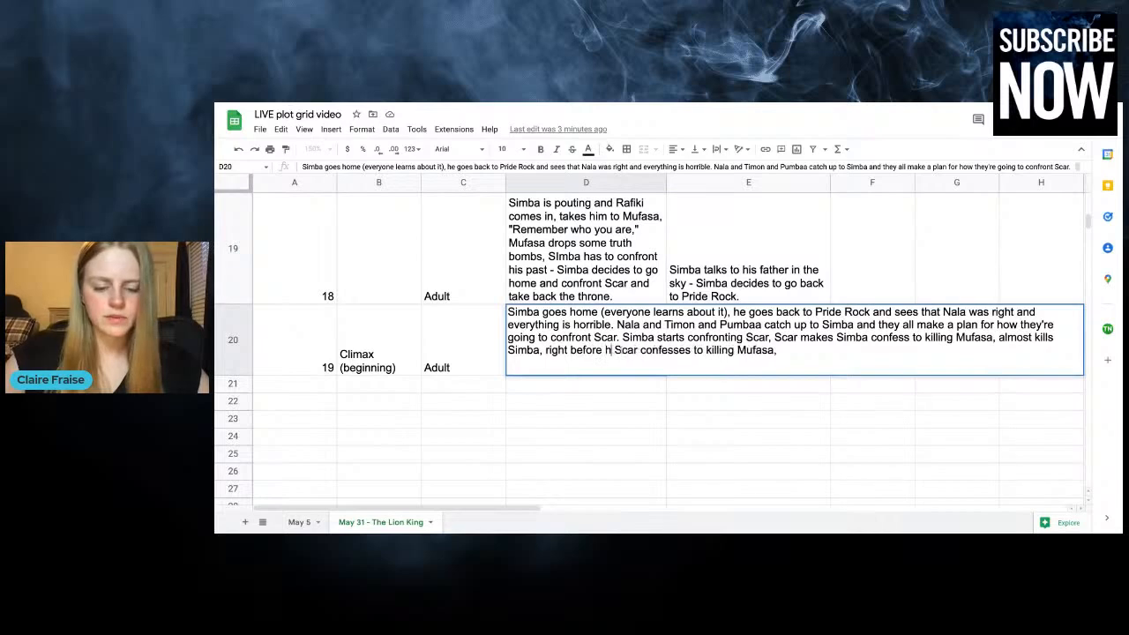
text(l Simba)
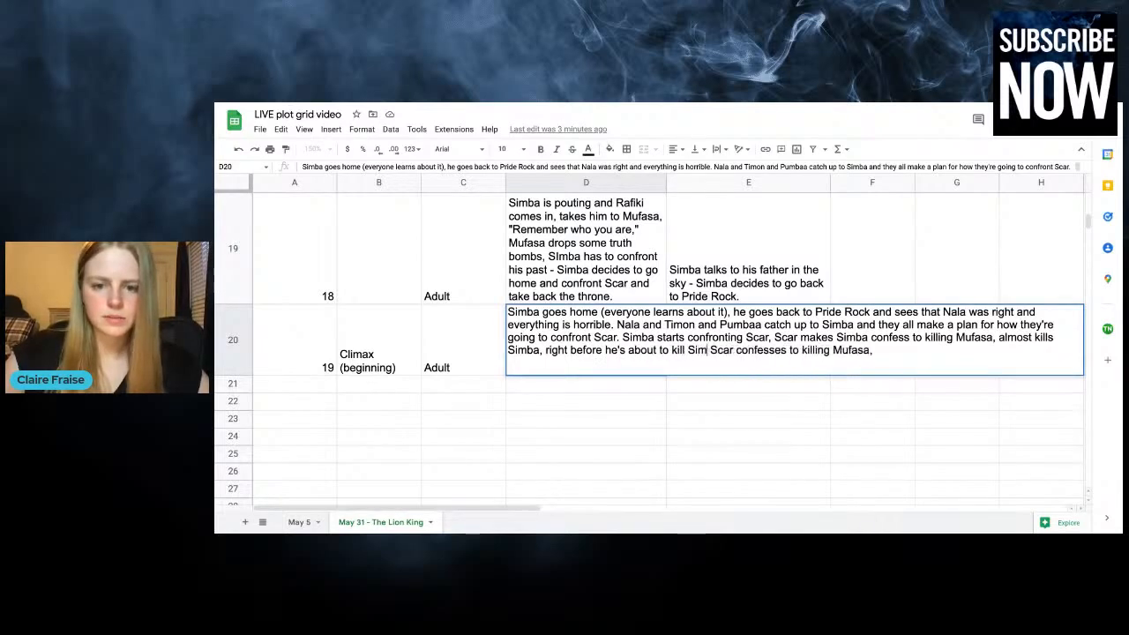
click(926, 355)
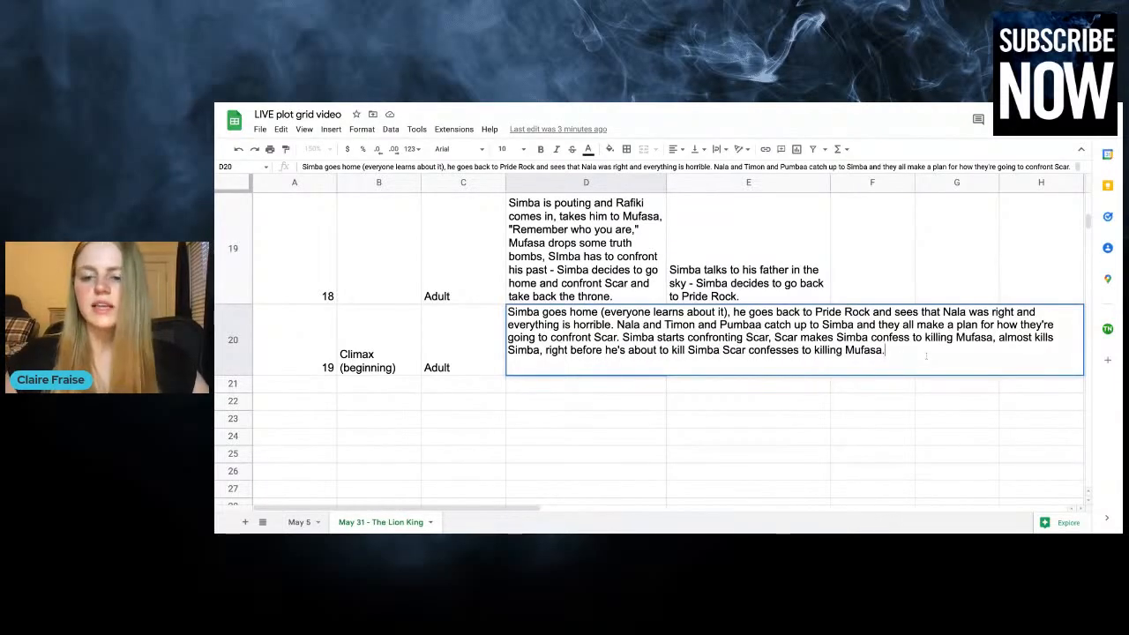
click(700, 420)
Enter "Simba has to confess that he's responsible for Mufasa's death" in the chapter 19 row's column E
scroll(680, 378, up, 3)
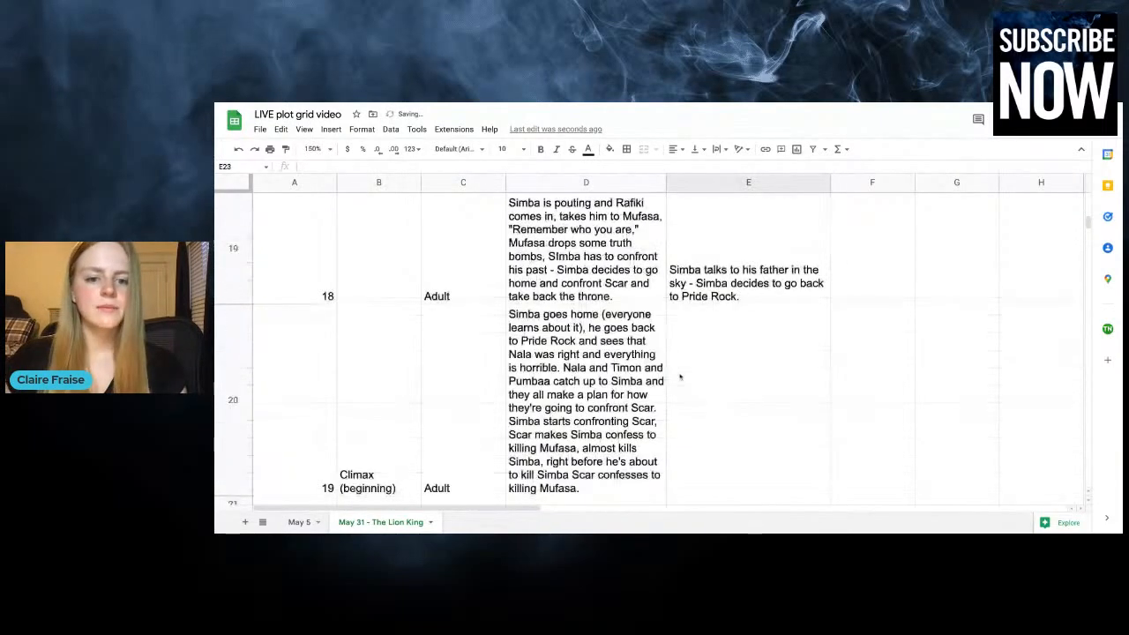
double_click(612, 411)
click(743, 283)
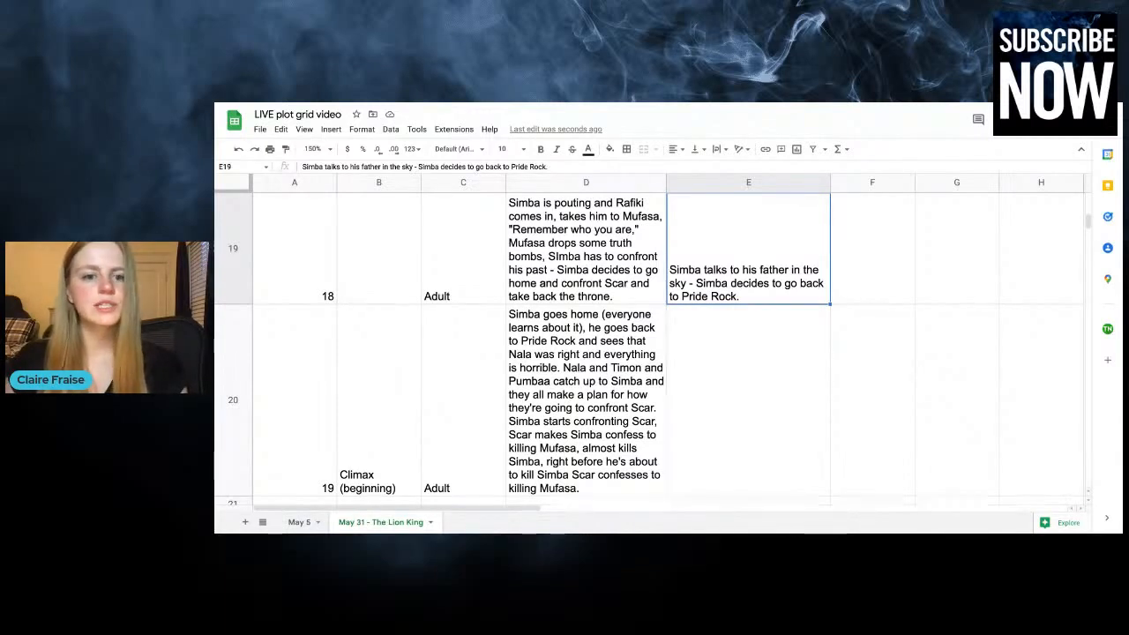
click(758, 418)
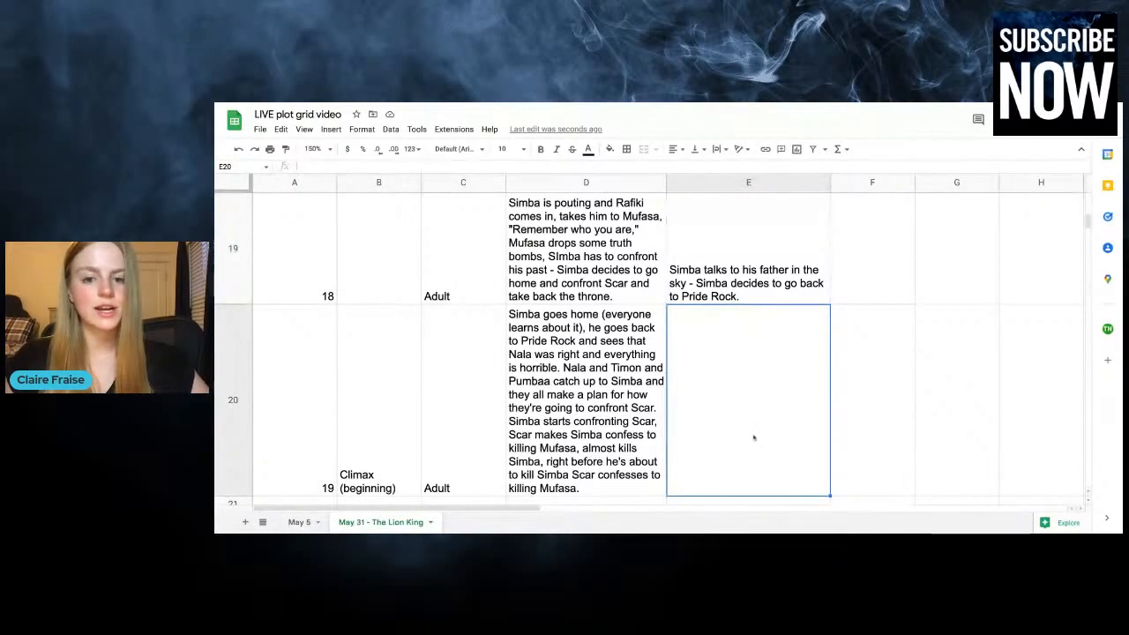
double_click(731, 448)
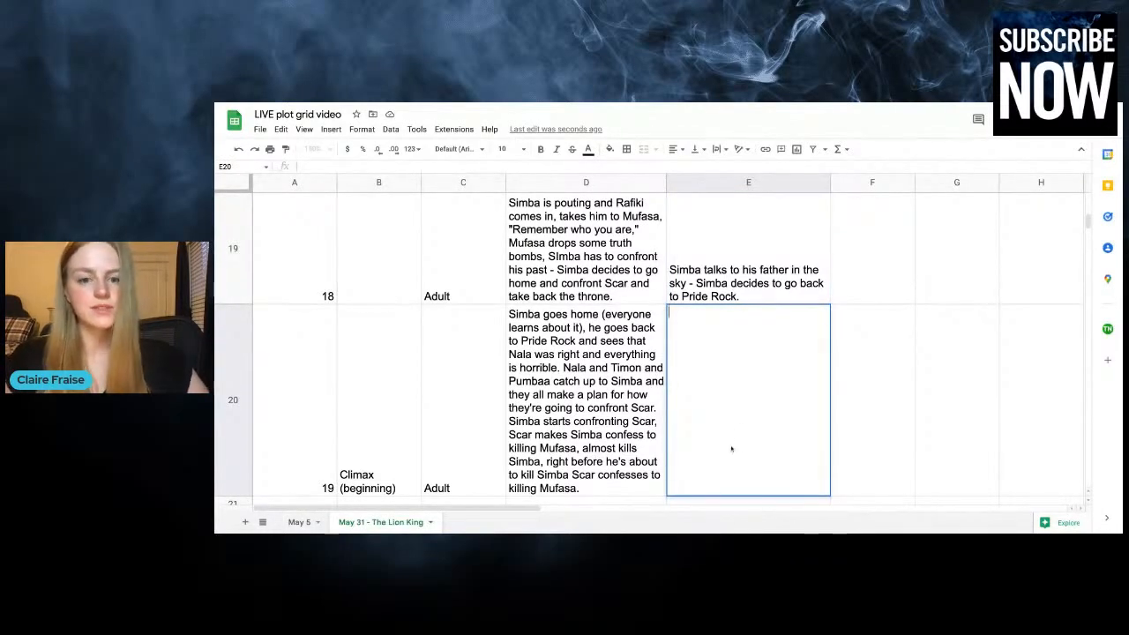
text(Simba has)
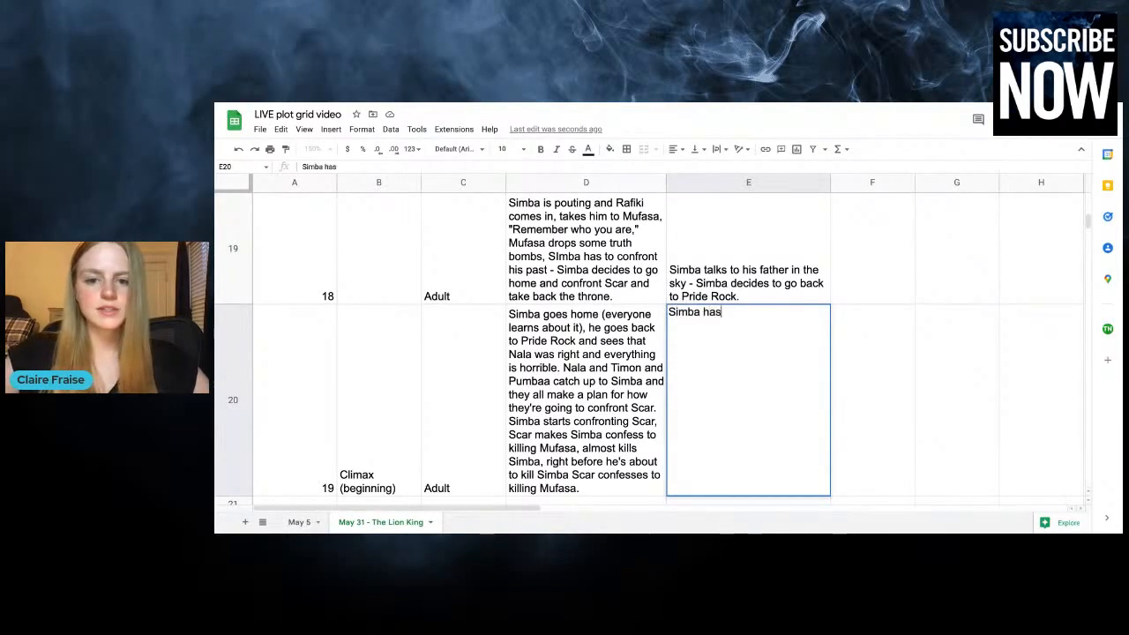
text( to confess that h)
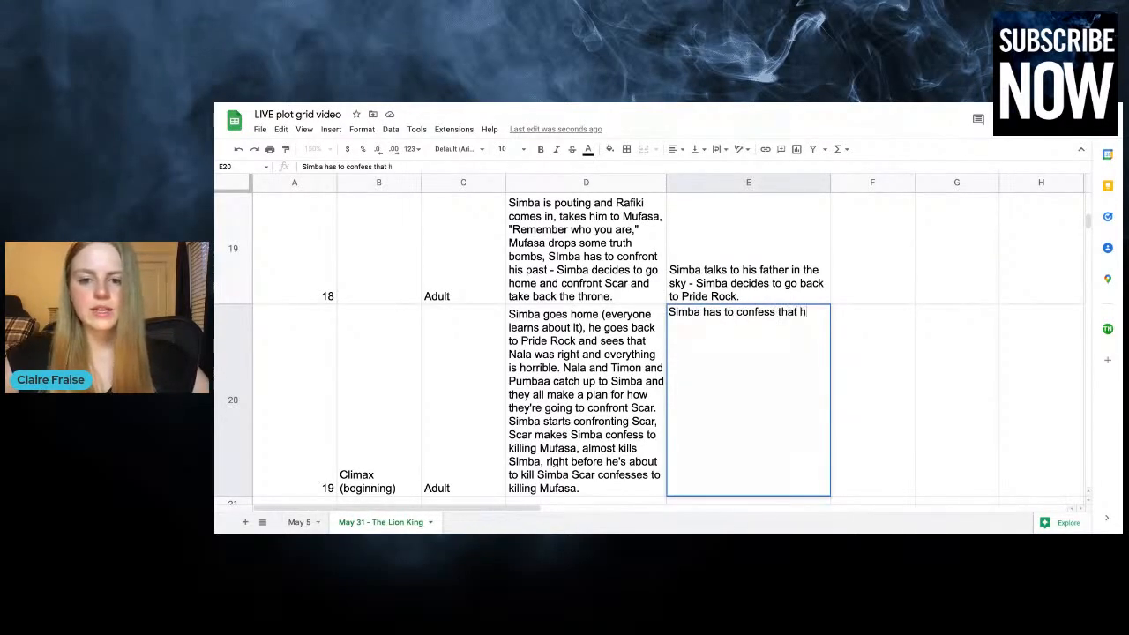
text(e's responsibl)
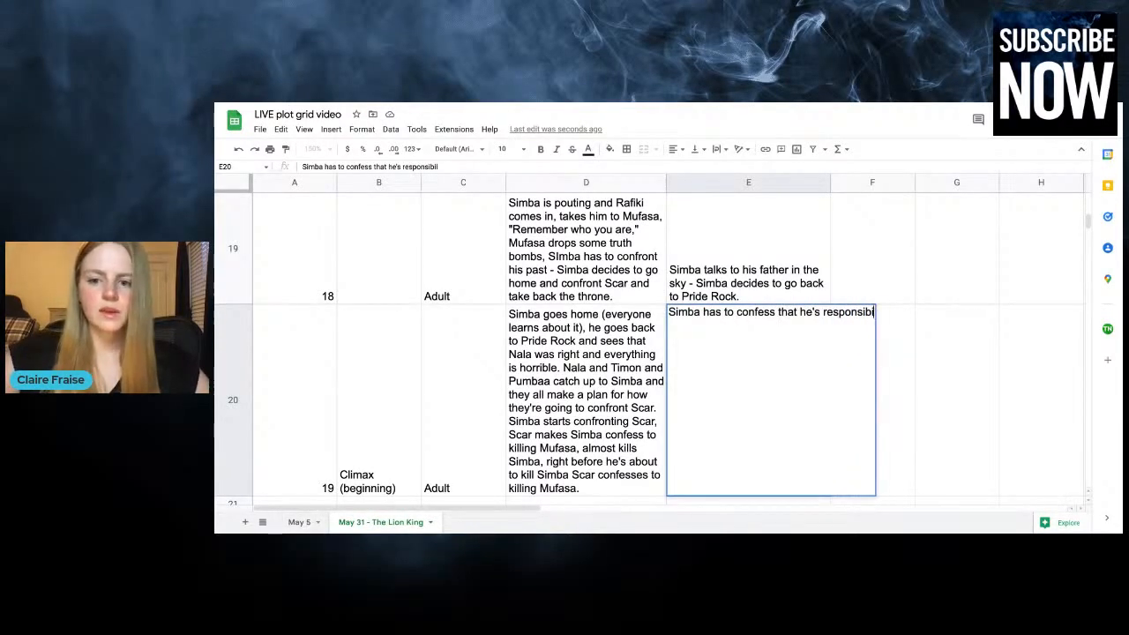
text(e for Mufasa's d)
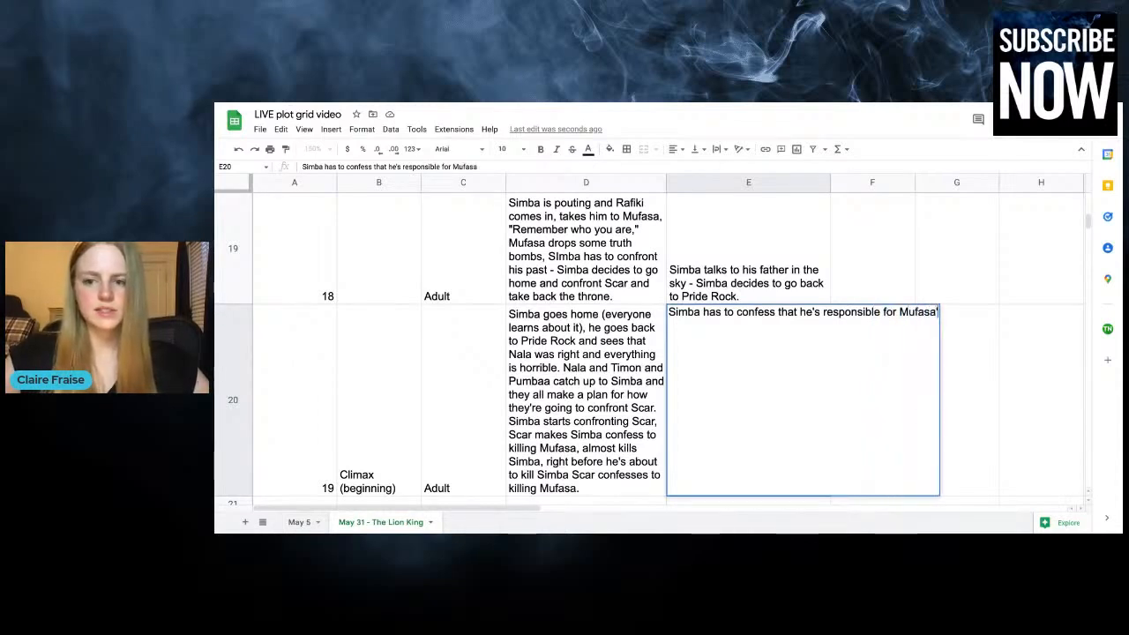
text(eath)
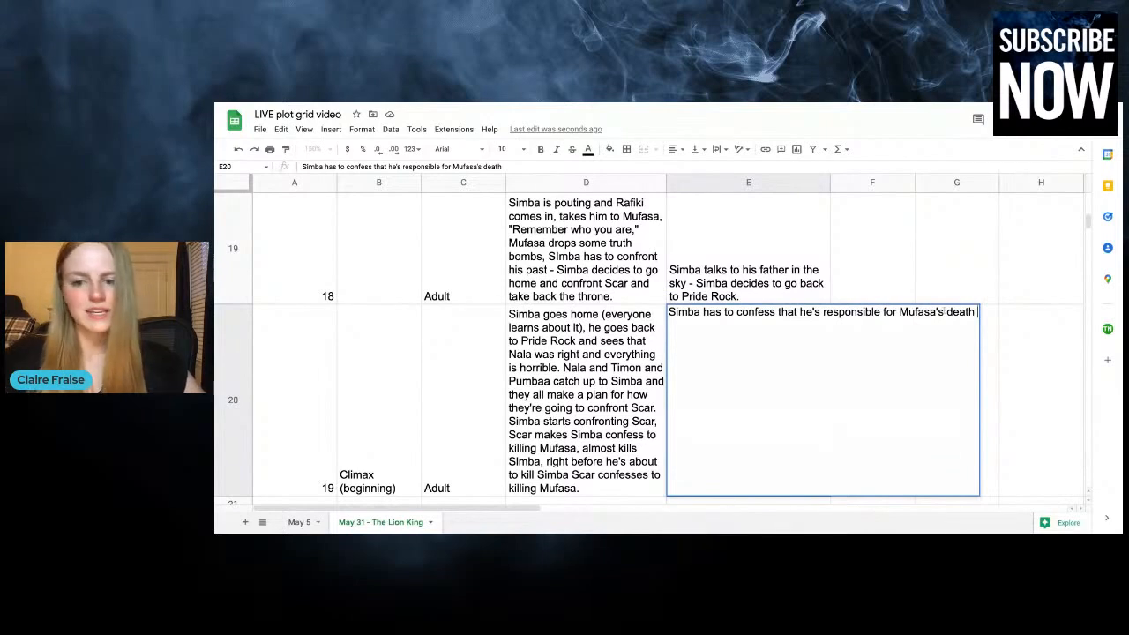
Extend that chapter 19 entry with ", BUT he learns that Scar is really the one responsible"
text(, )
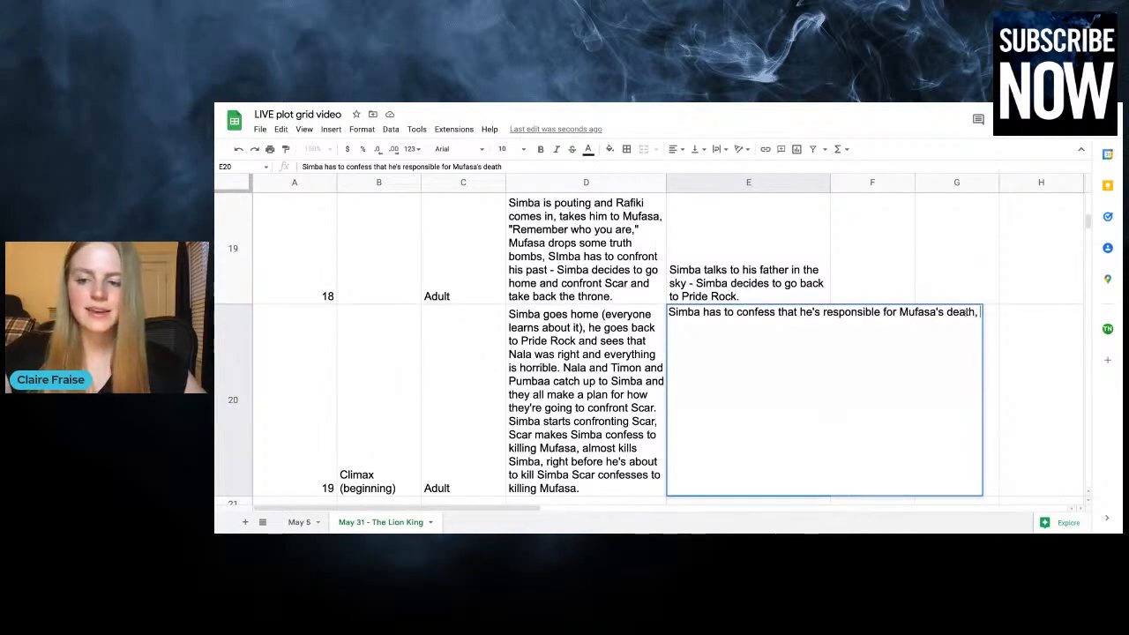
text(BUT he learns)
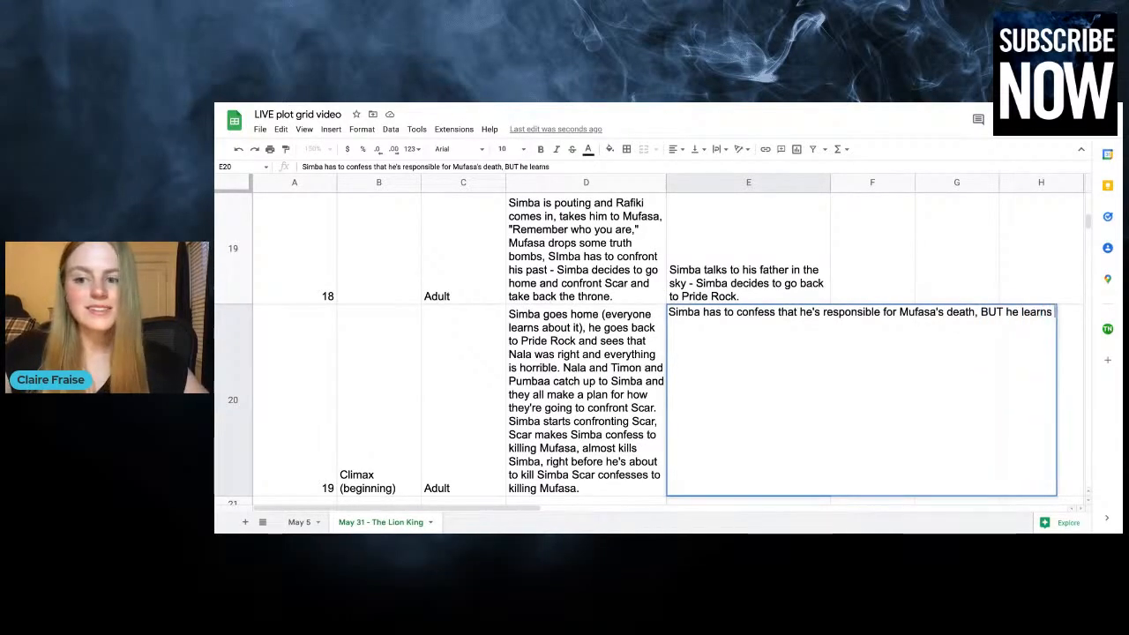
text( that Scar is really )
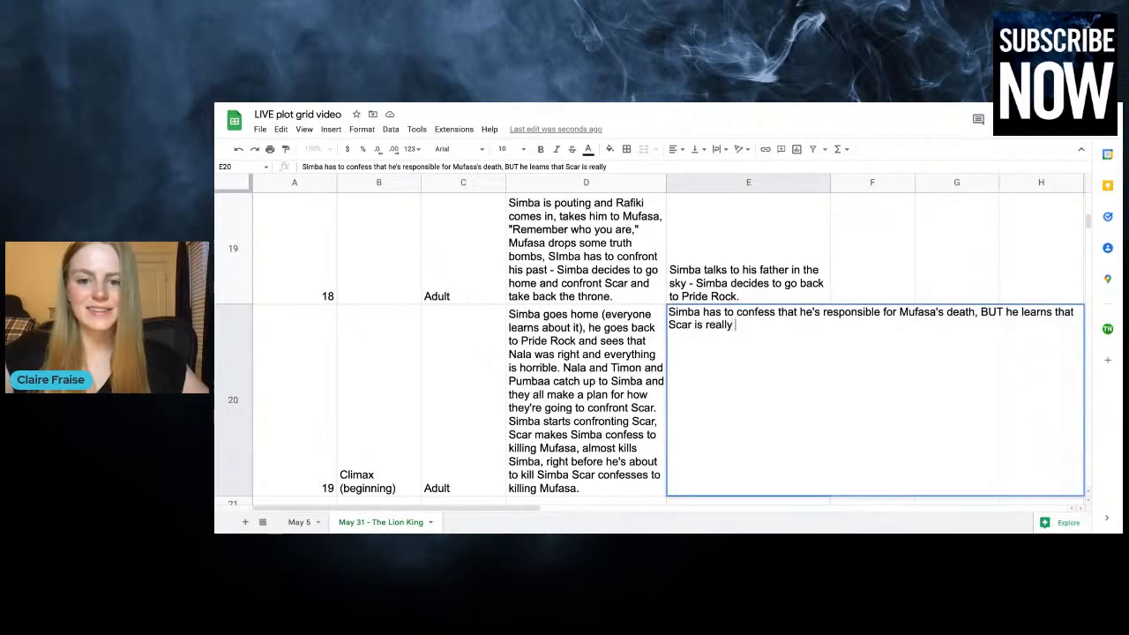
text(the one responsible)
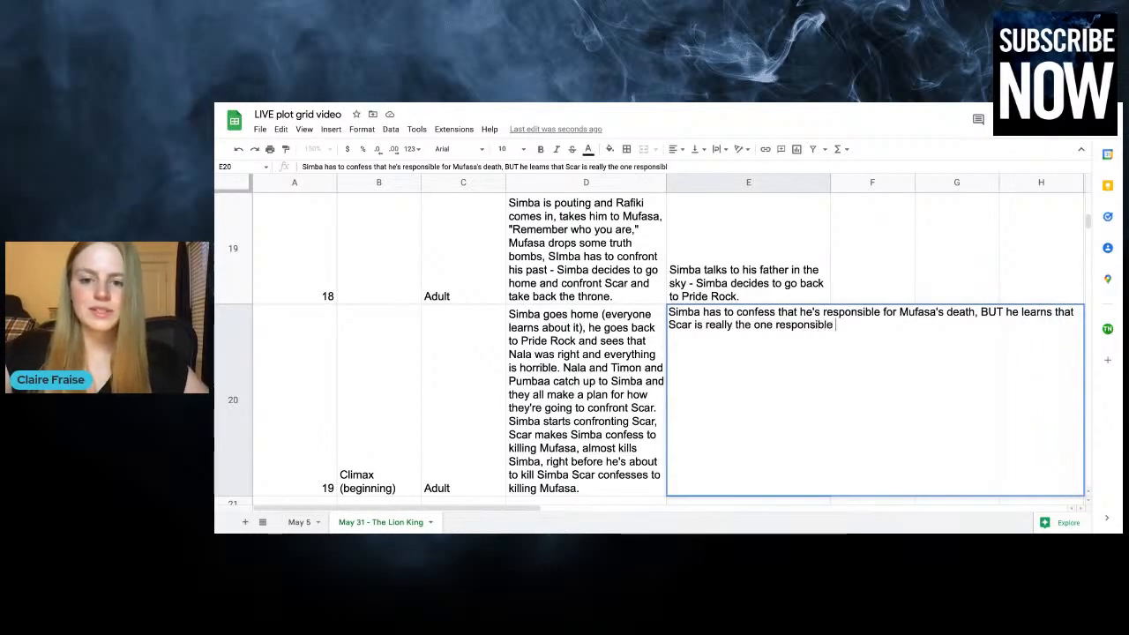
Enter "Nala shows up for Simba" in column F of the chapter 19 row, correcting the spelling of Simba
click(862, 264)
click(862, 366)
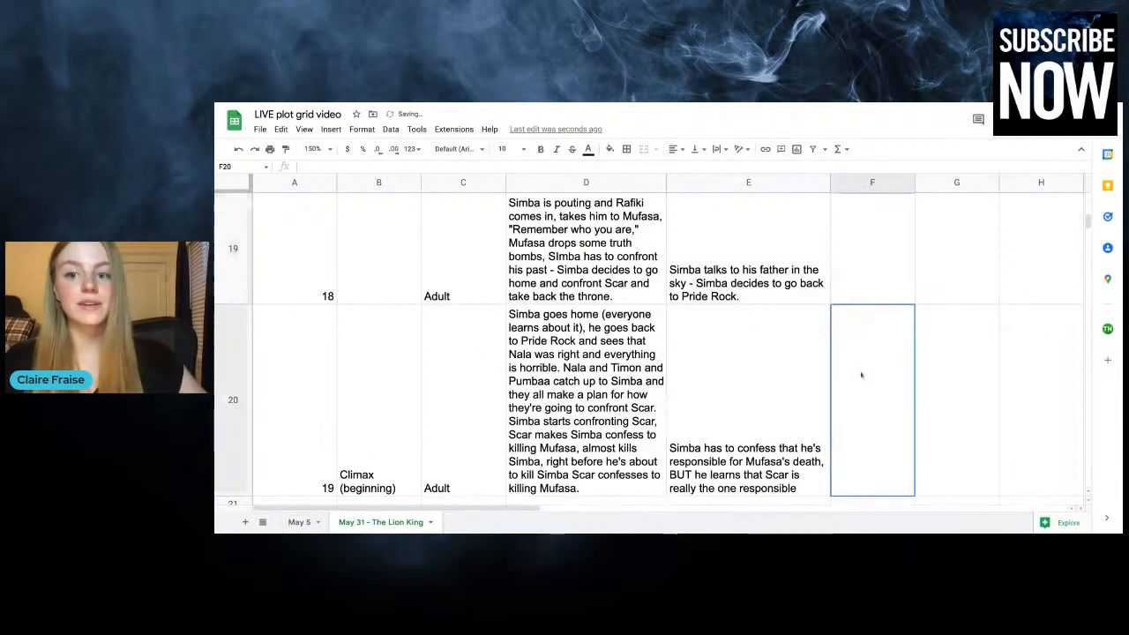
text(Nal)
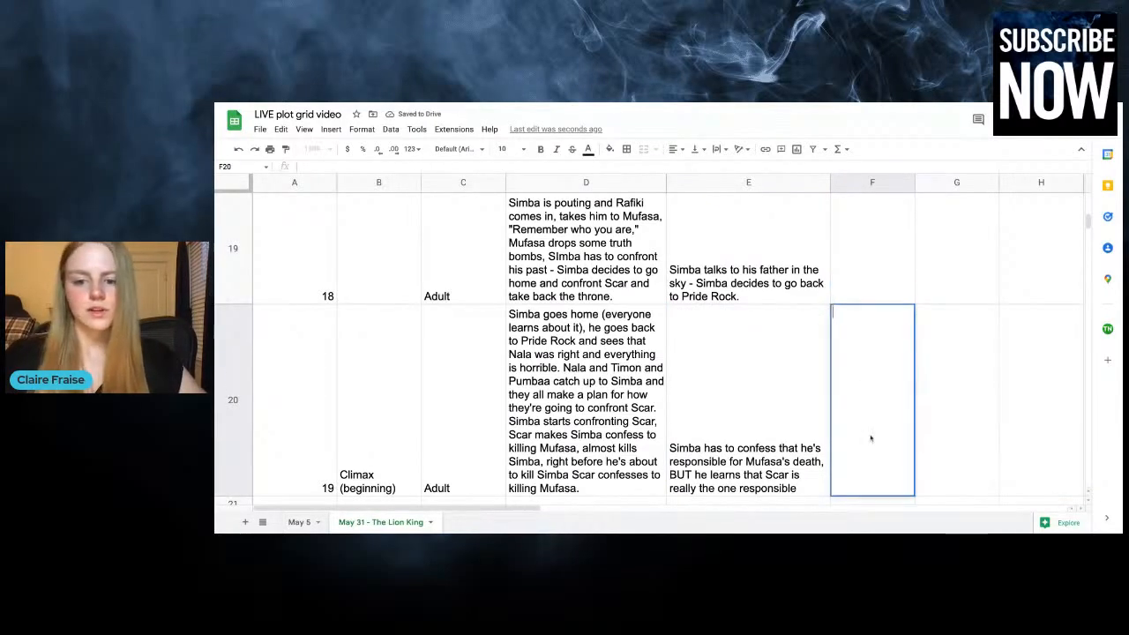
text(a shows up )
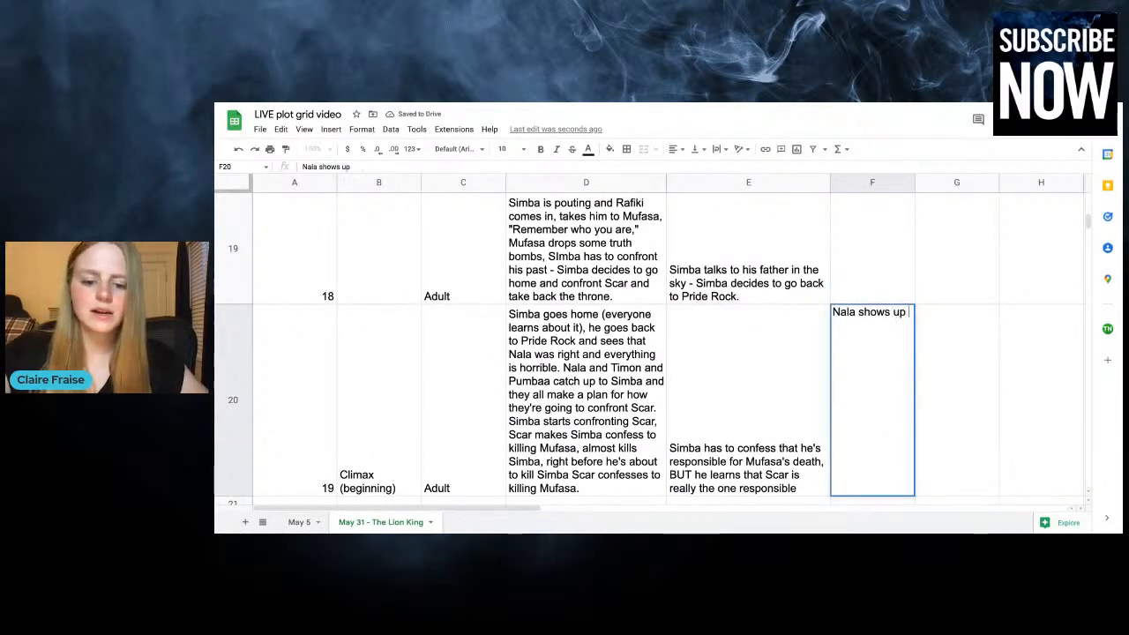
text(for Smba)
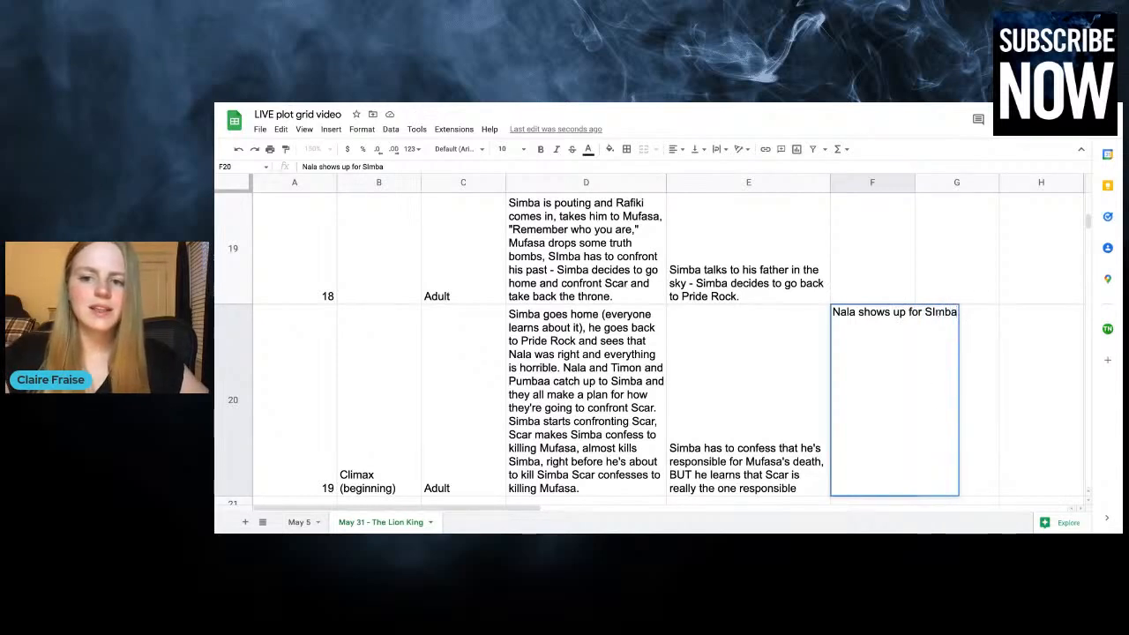
click(932, 313)
text(i)
Enter "Simba gets to see first hand how bad Pride Rock is" in column G of the chapter 19 row
click(979, 349)
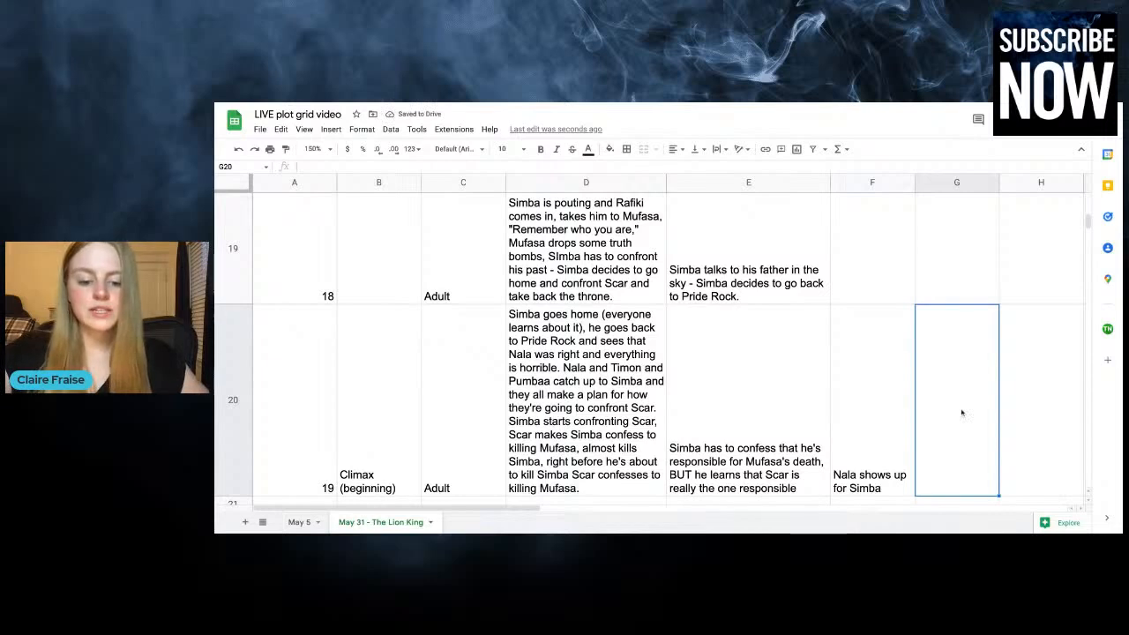
text(Simba gets )
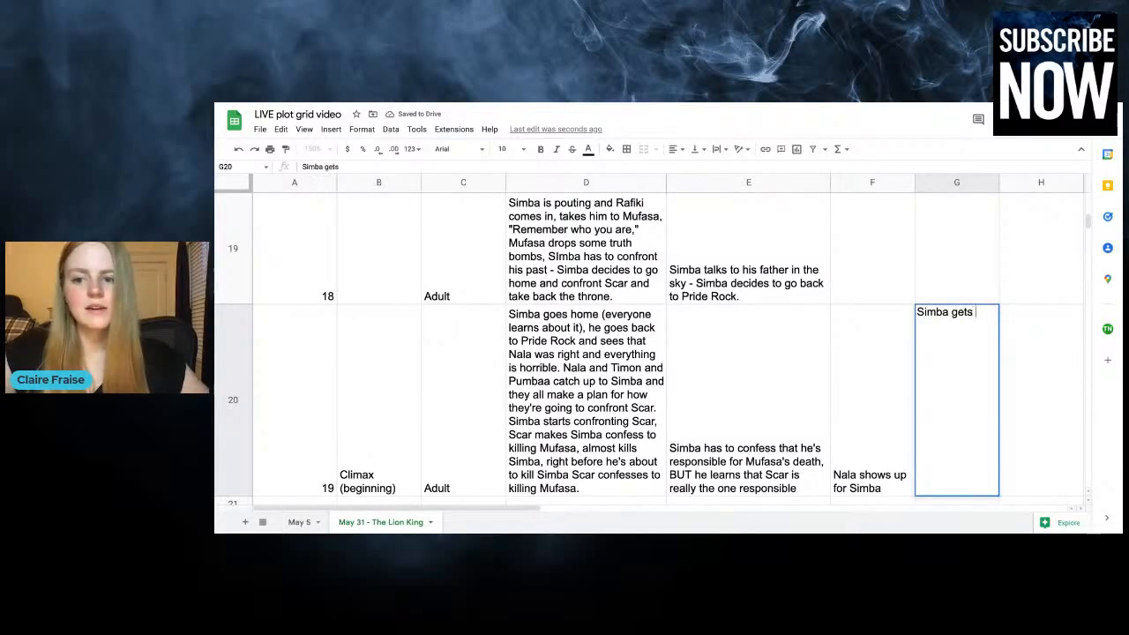
text(to see first hand h)
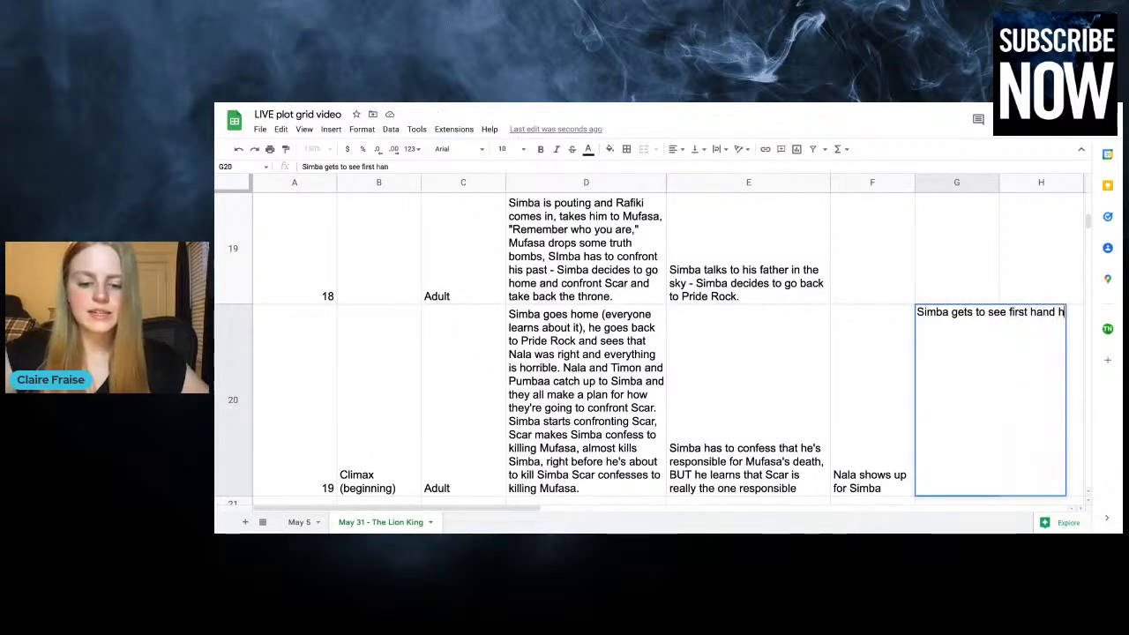
text(ow bad Pride Rock is)
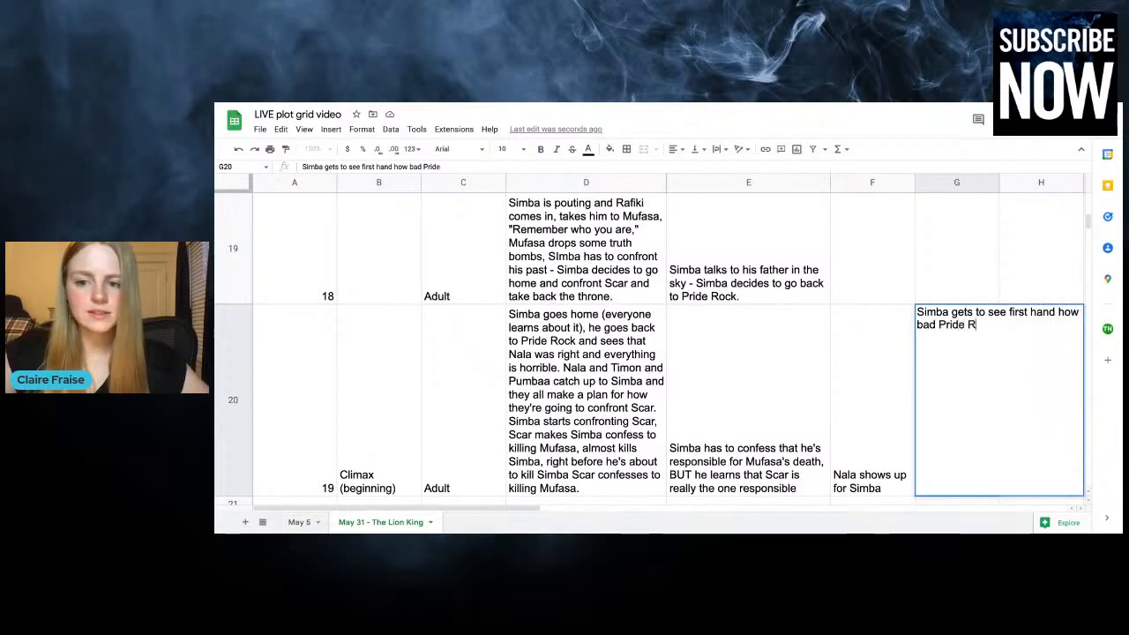
click(843, 381)
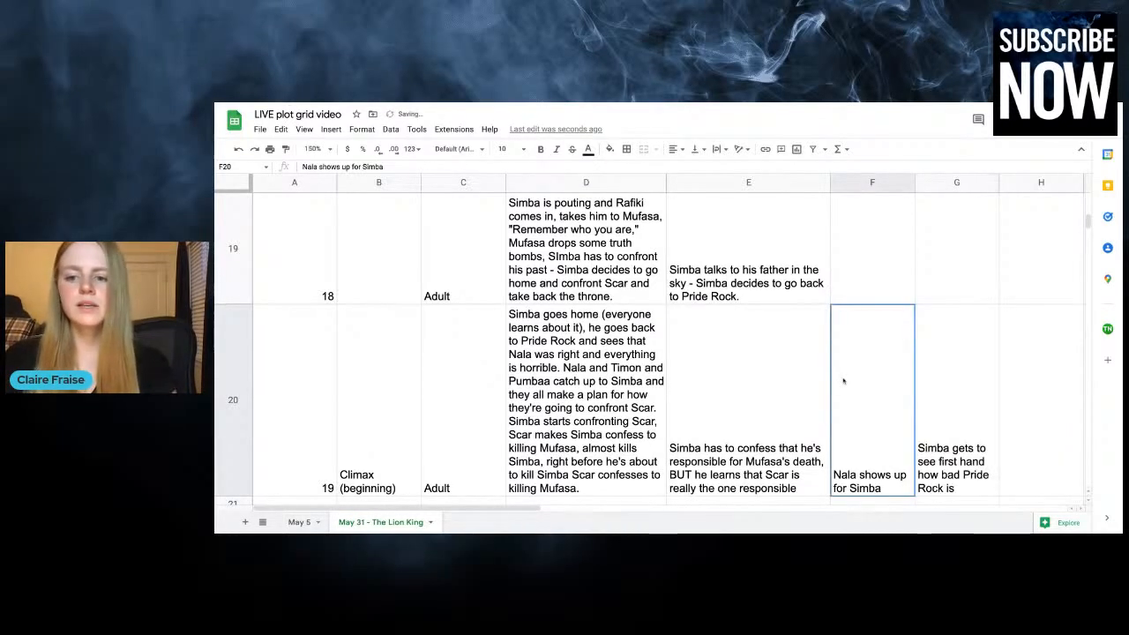
click(953, 361)
Start a row for chapter 20 below chapter 19 and enter "Climax (continued)" as its plot point
scroll(920, 328, down, 2)
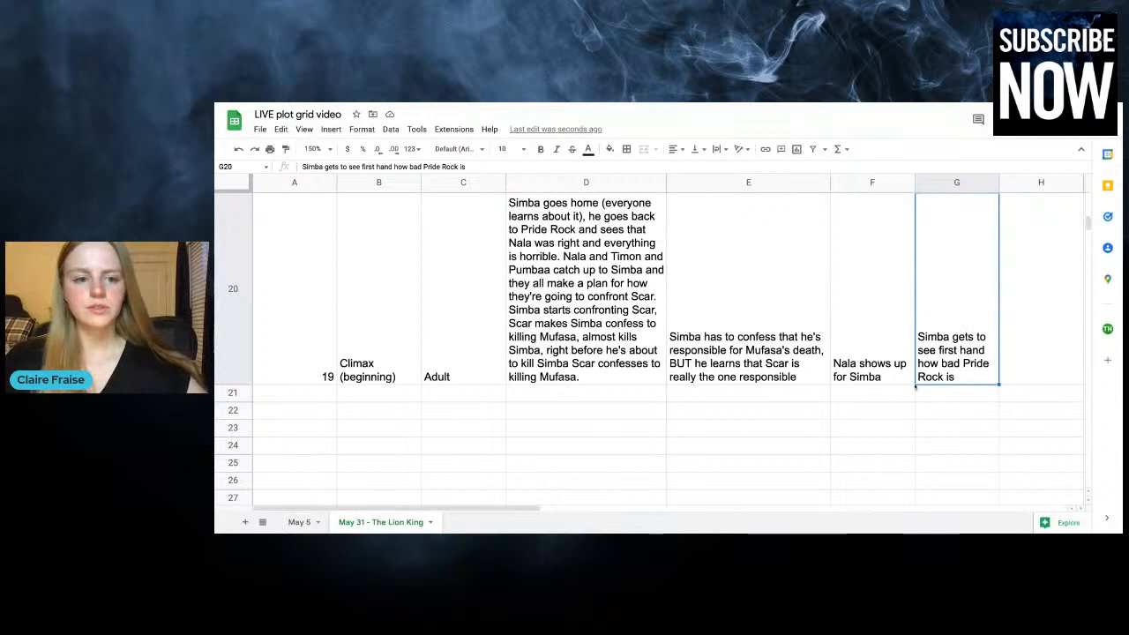
key(Return)
text(20)
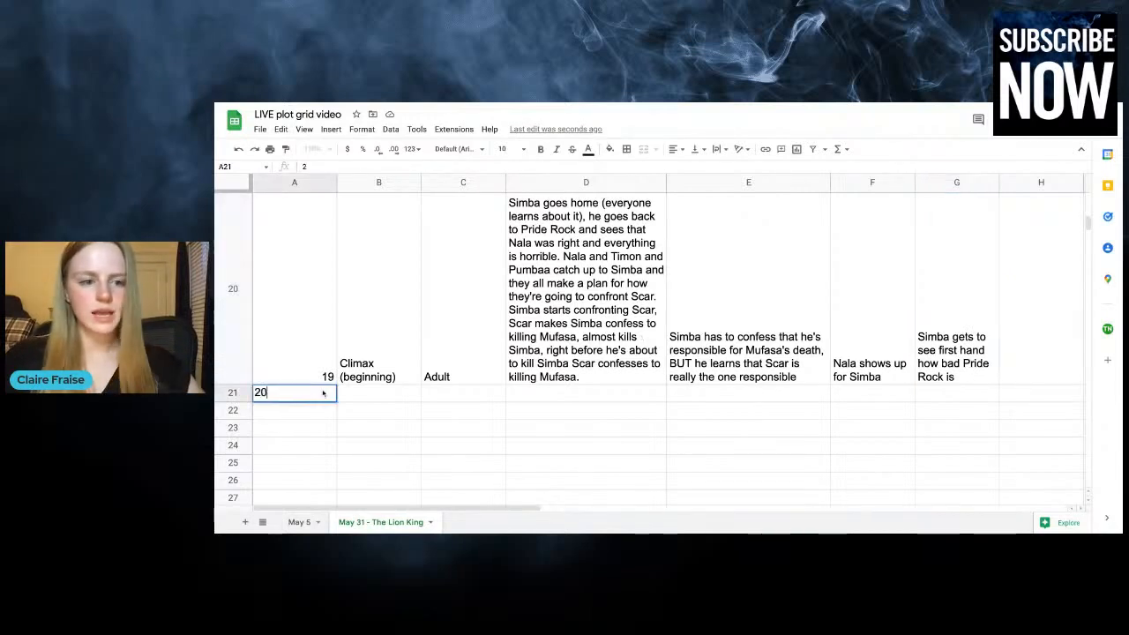
key(Tab)
text(Climac)
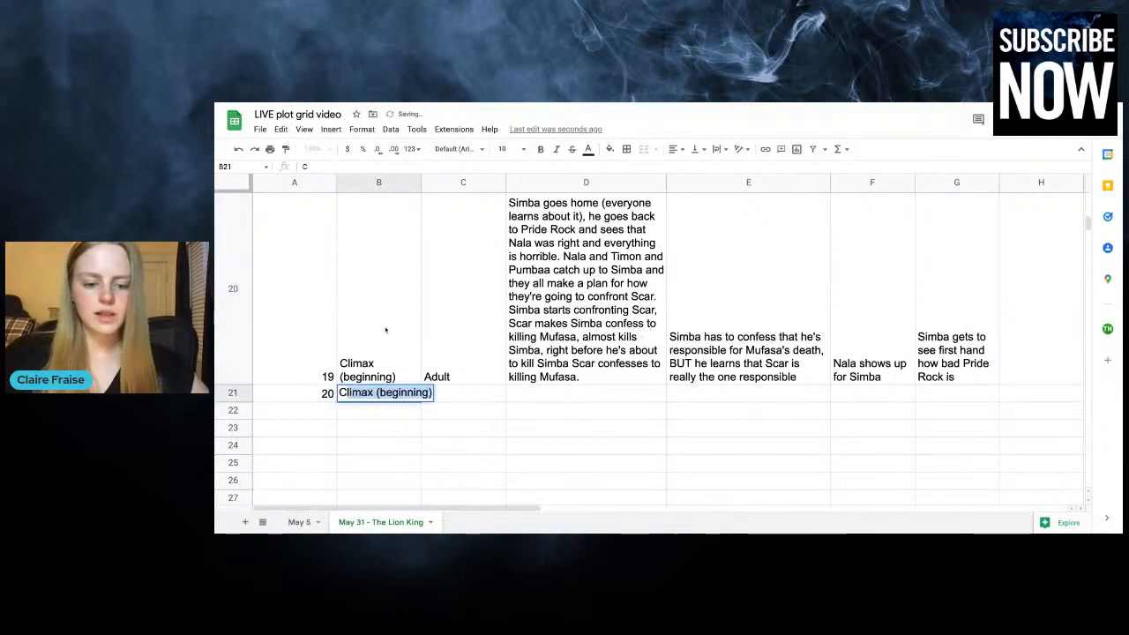
key(BackSpace)
text(x (c)
key(BackSpace)
key(BackSpace)
key(BackSpace)
text((cont)
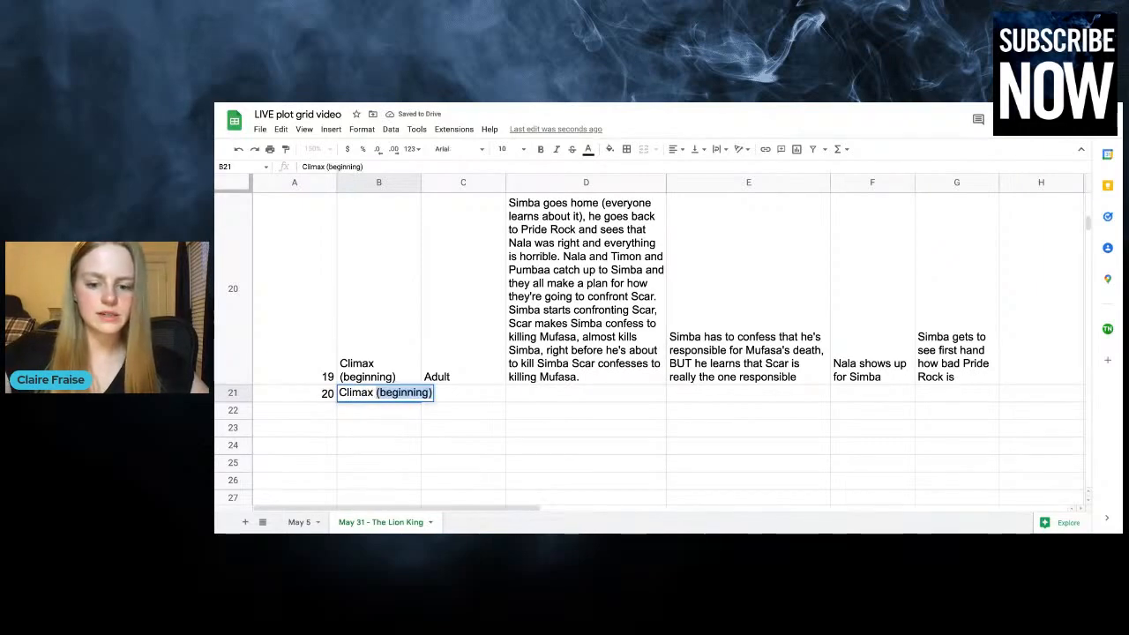
text(inued))
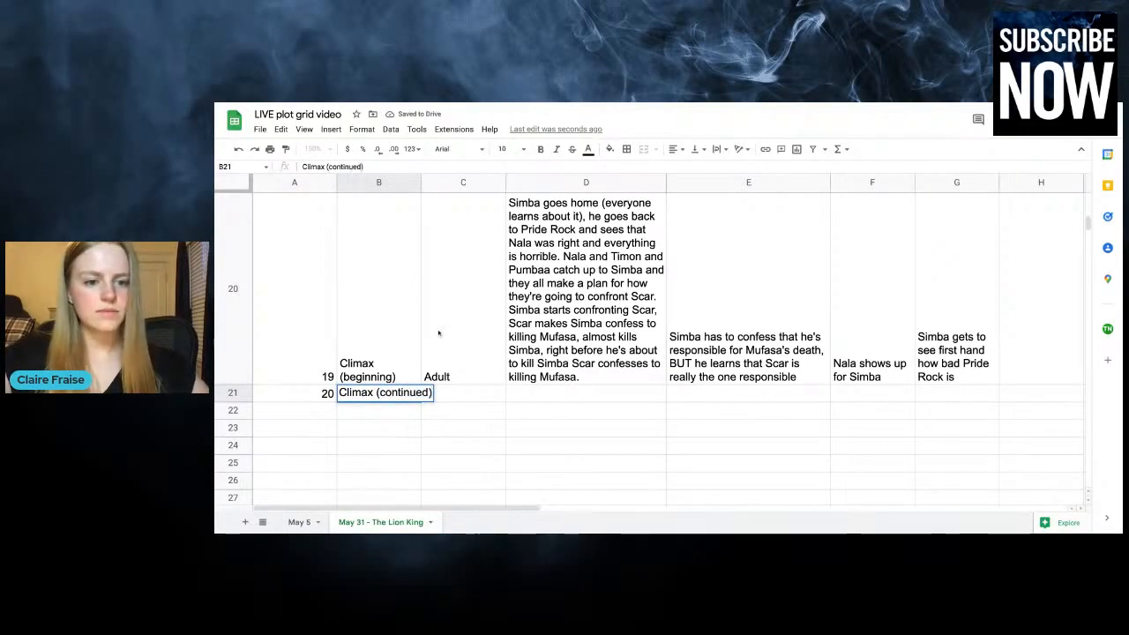
Enter "Adult" as the time for chapter 20
key(Tab)
text(Adult)
key(Tab)
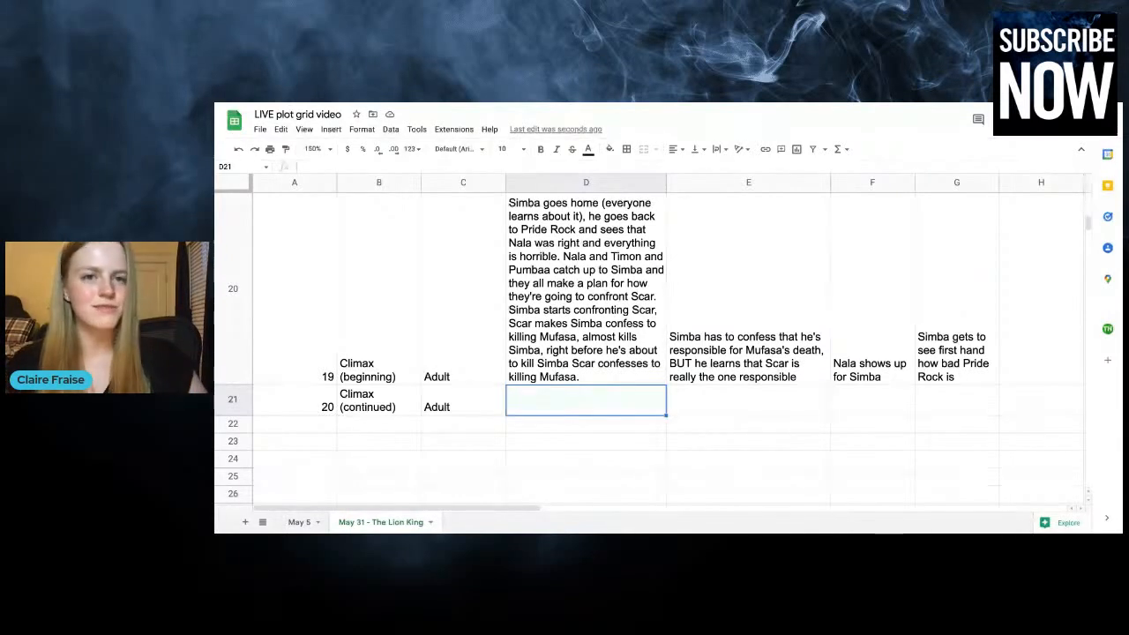
Enter "Scar confesses to everyone that he killed Mufasa" as the chapter 20 plot
text(S)
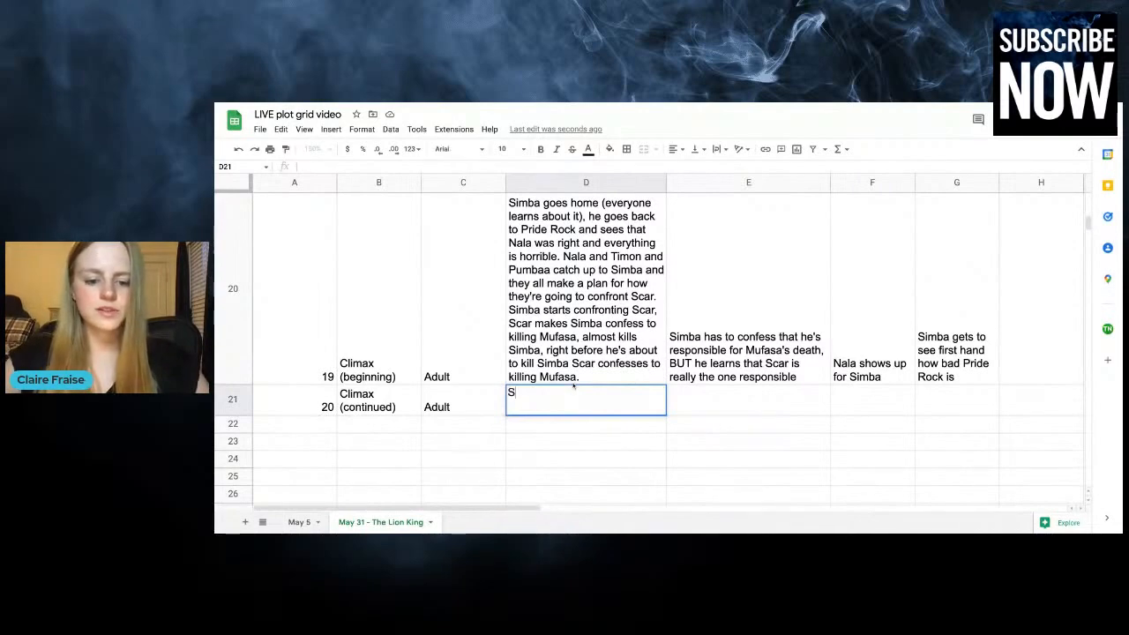
text(car confesses to )
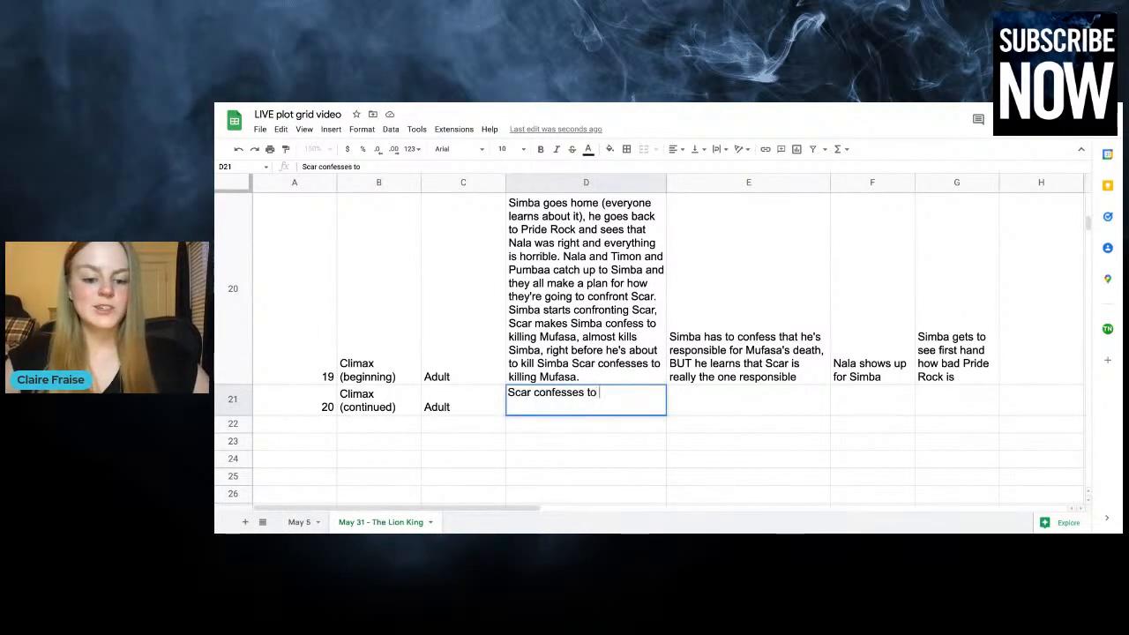
text(everyone that he killed Mufasa)
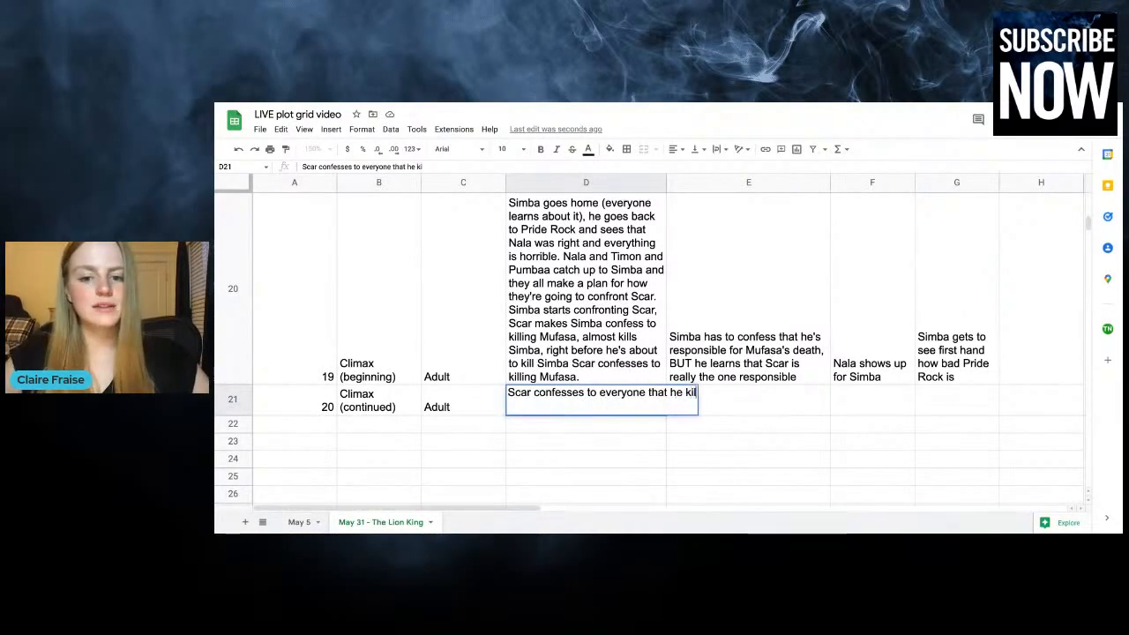
click(765, 399)
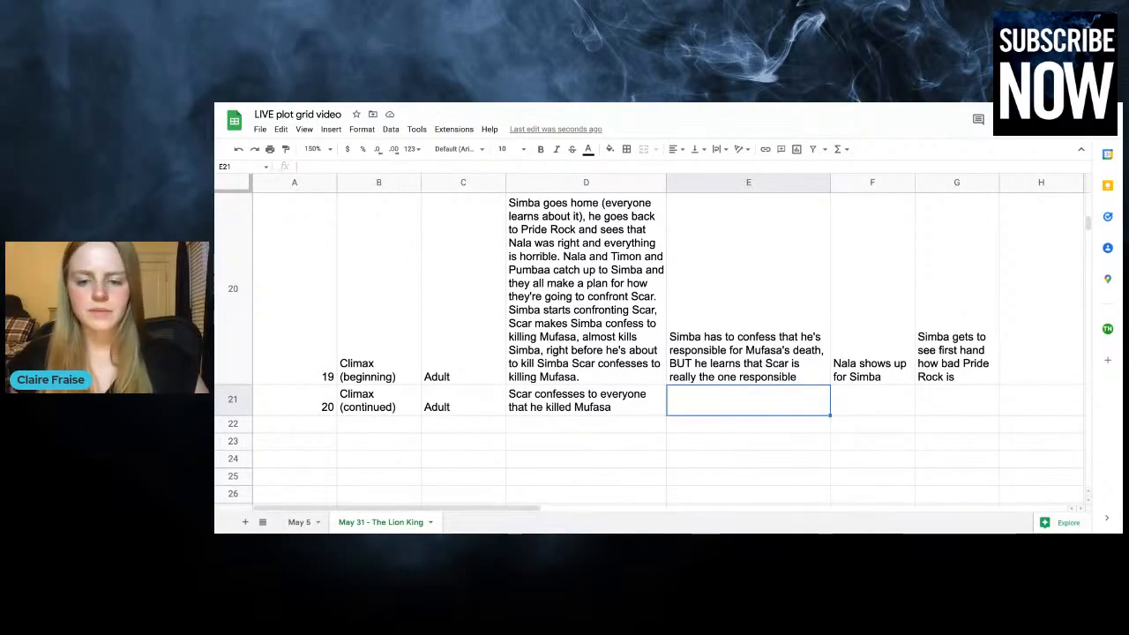
Append "- HUGE fight breaks out between lions and hyenas/Scar." to the chapter 20 plot
click(623, 401)
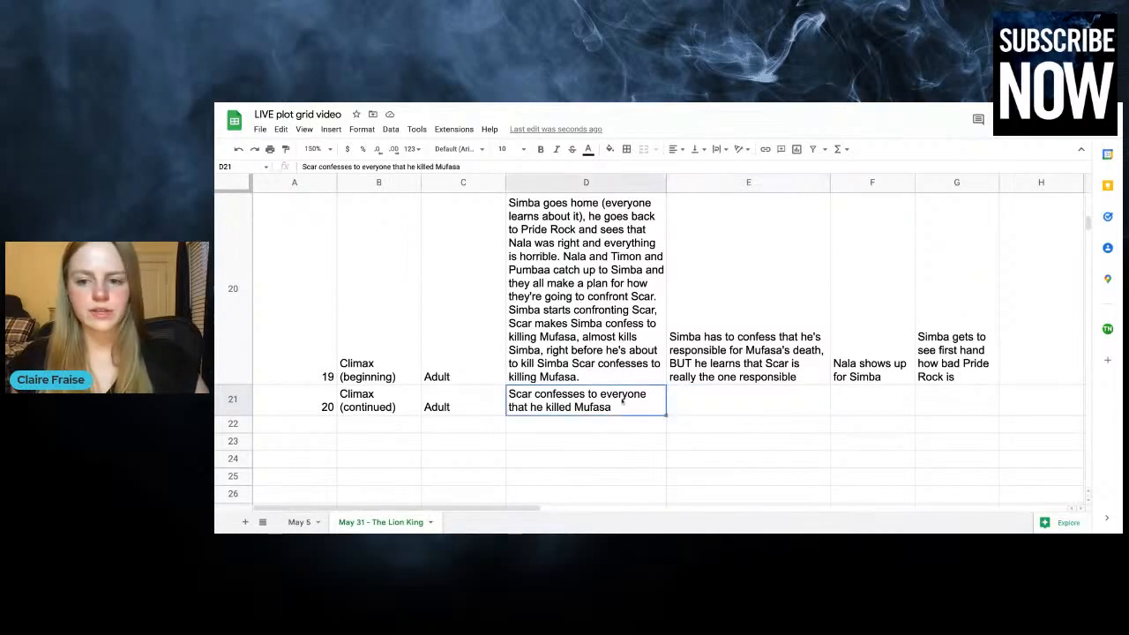
double_click(639, 398)
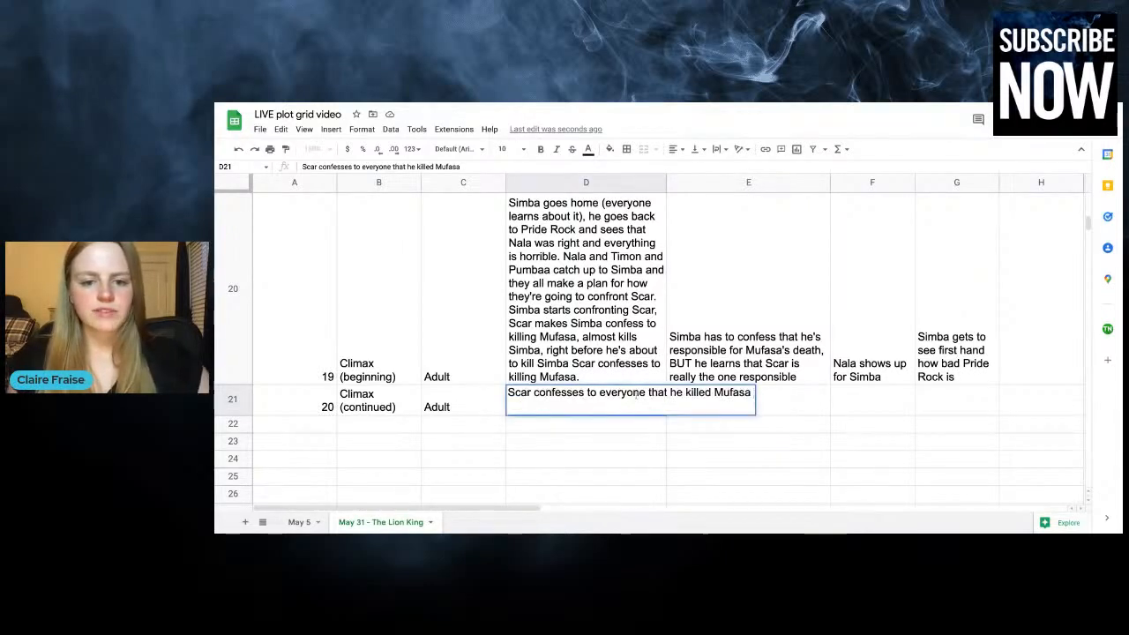
text(- HUGE)
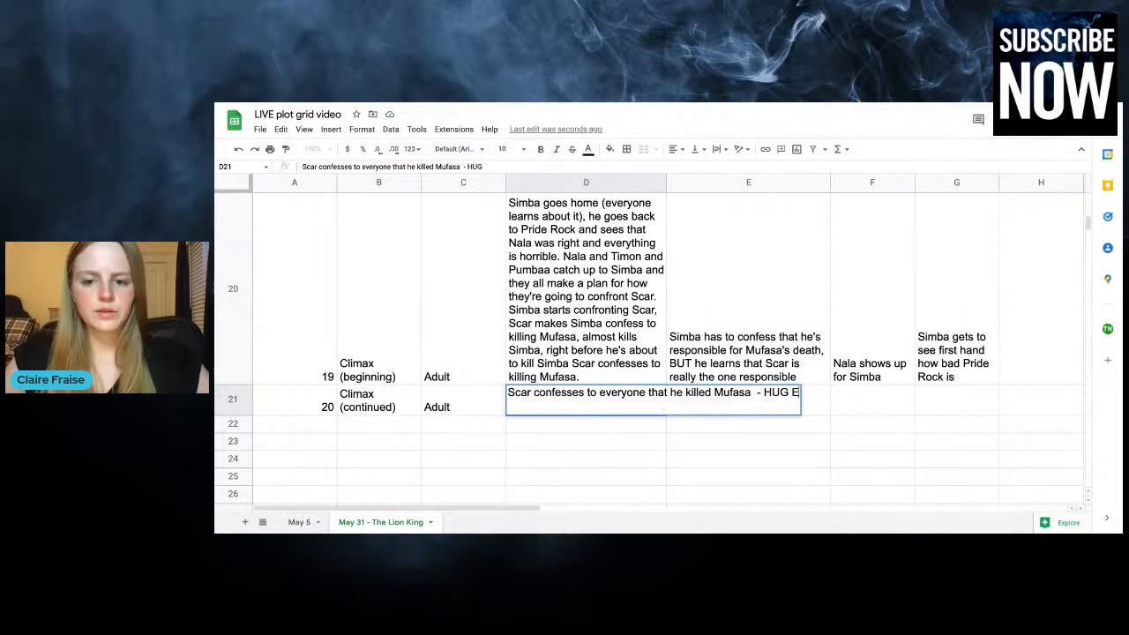
text( fight)
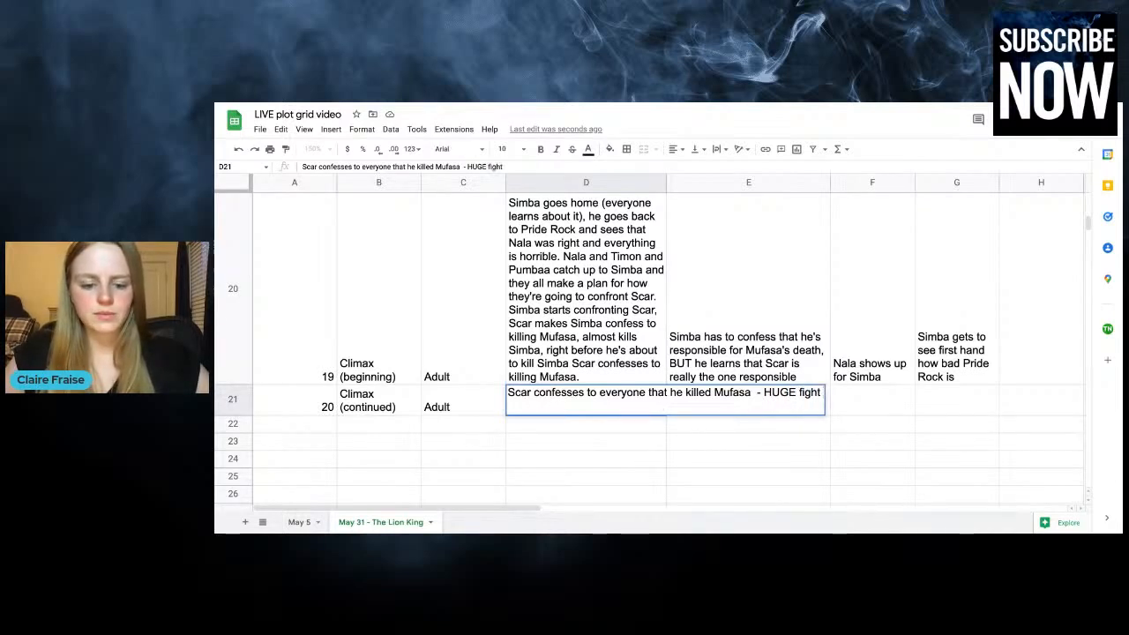
text( breaks out between l)
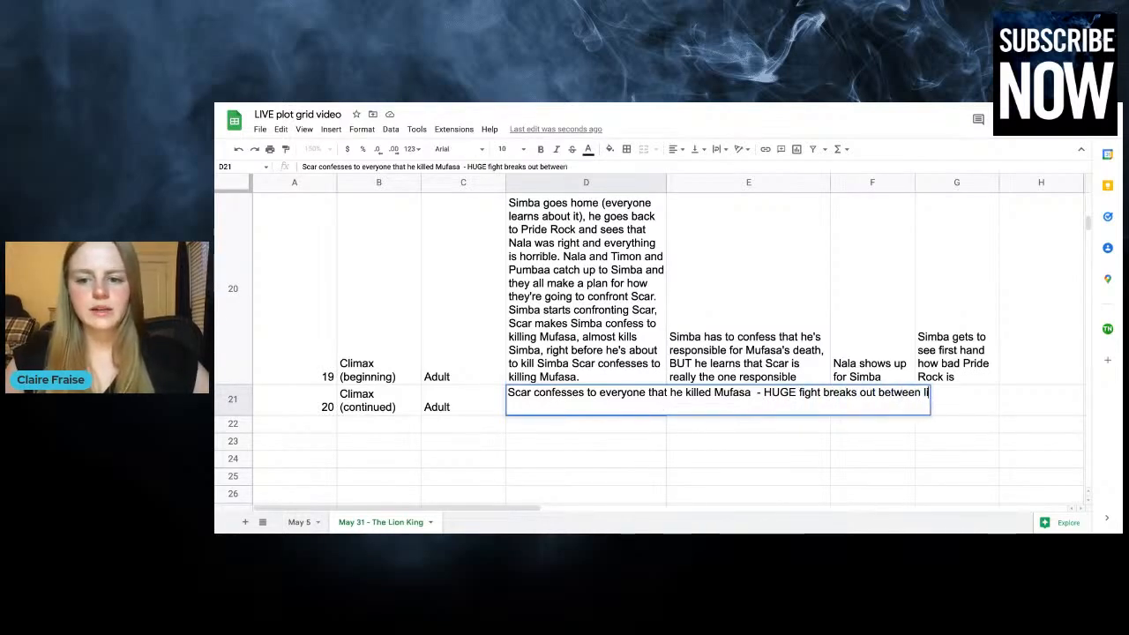
text(ions and h)
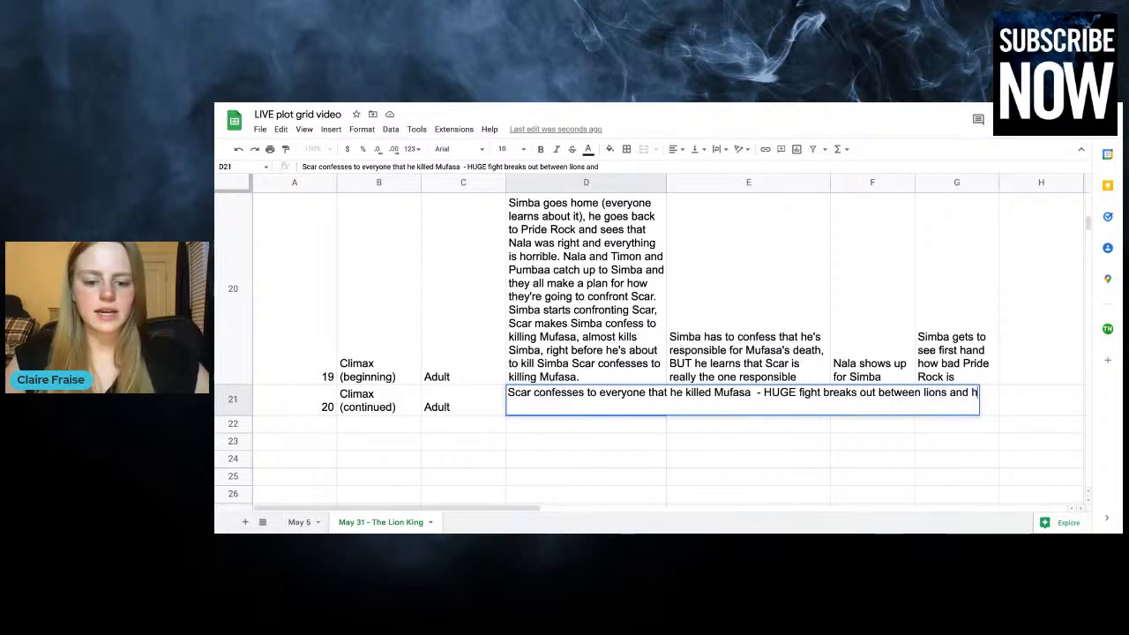
text(yenas/Scar.)
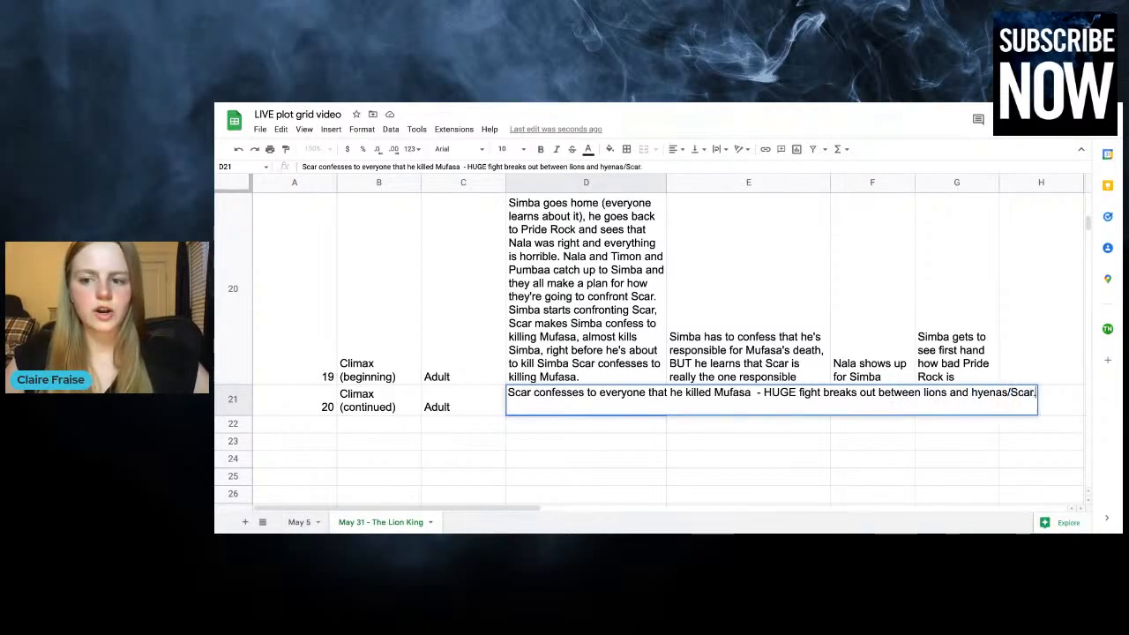
key(Return)
click(570, 436)
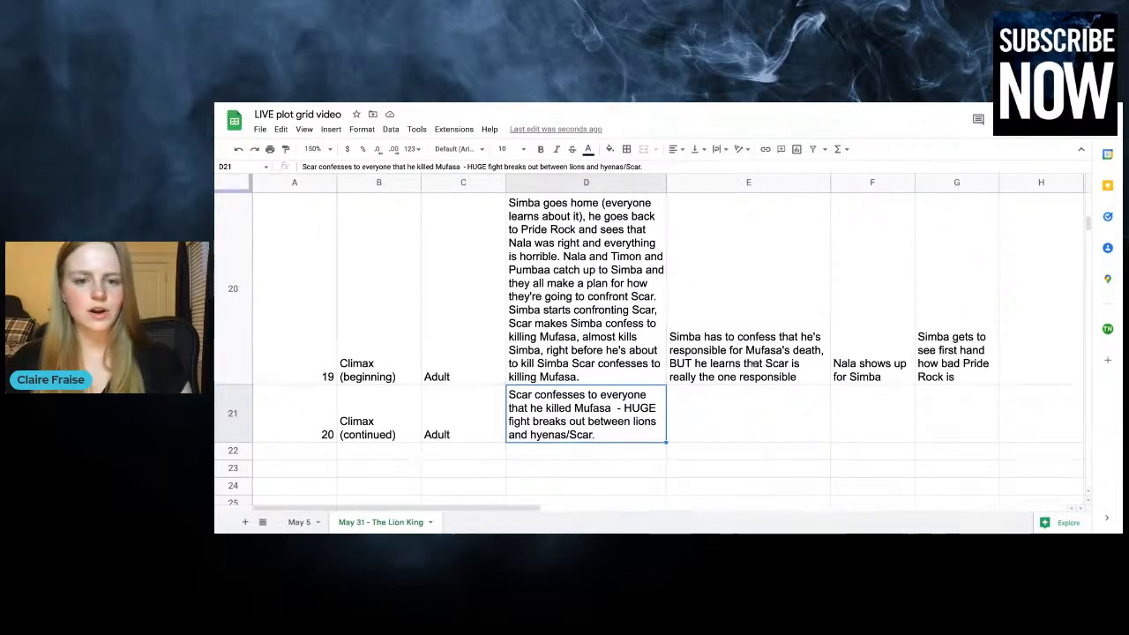
Continue the chapter 20 plot with "Showdown between Simba and Scar, Scar blames hyenas,"
key(Return)
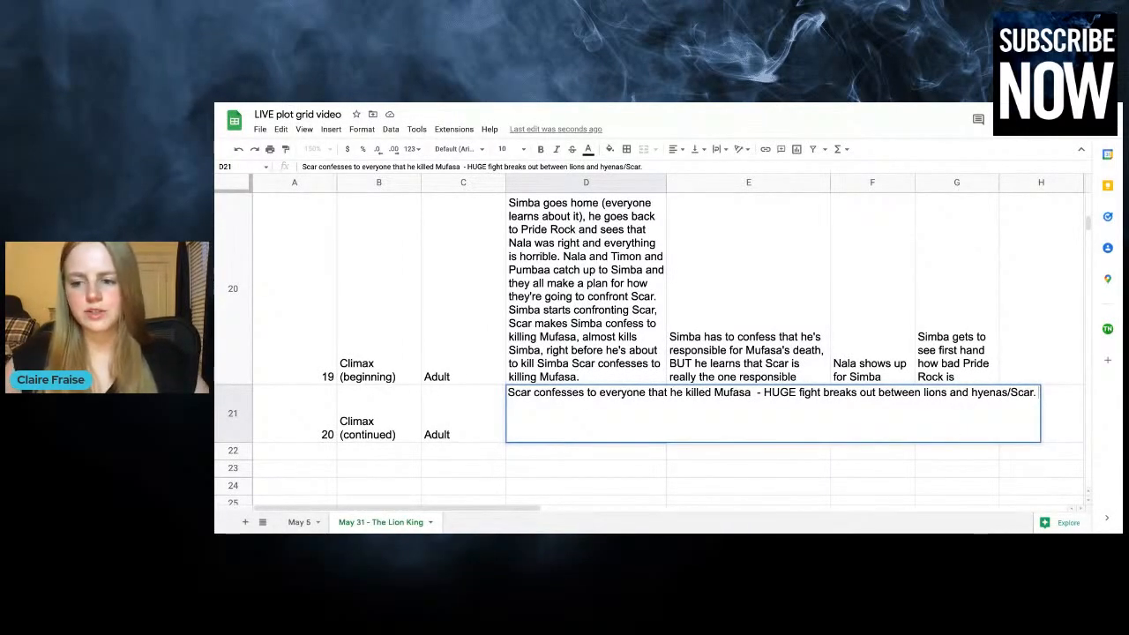
text(Showdown)
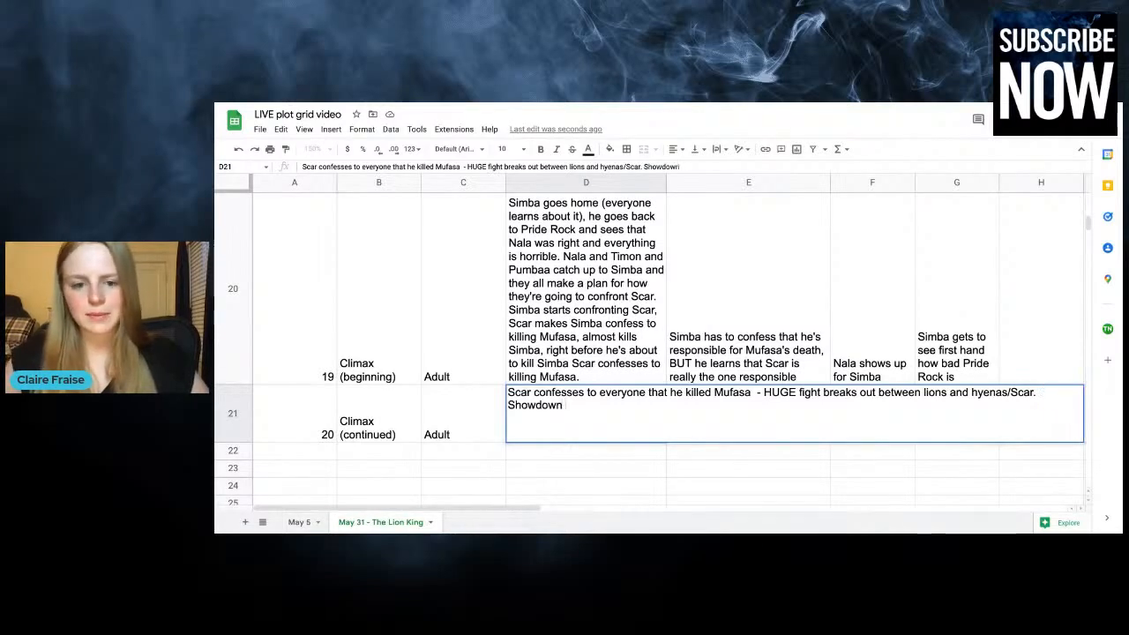
text( betwe)
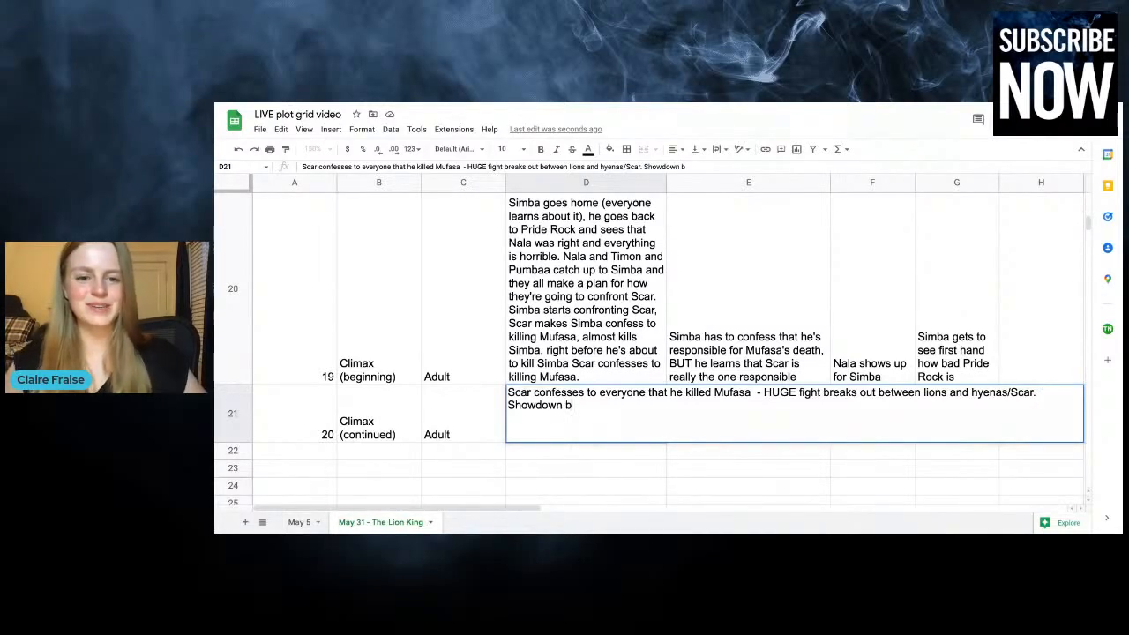
text(en Simba )
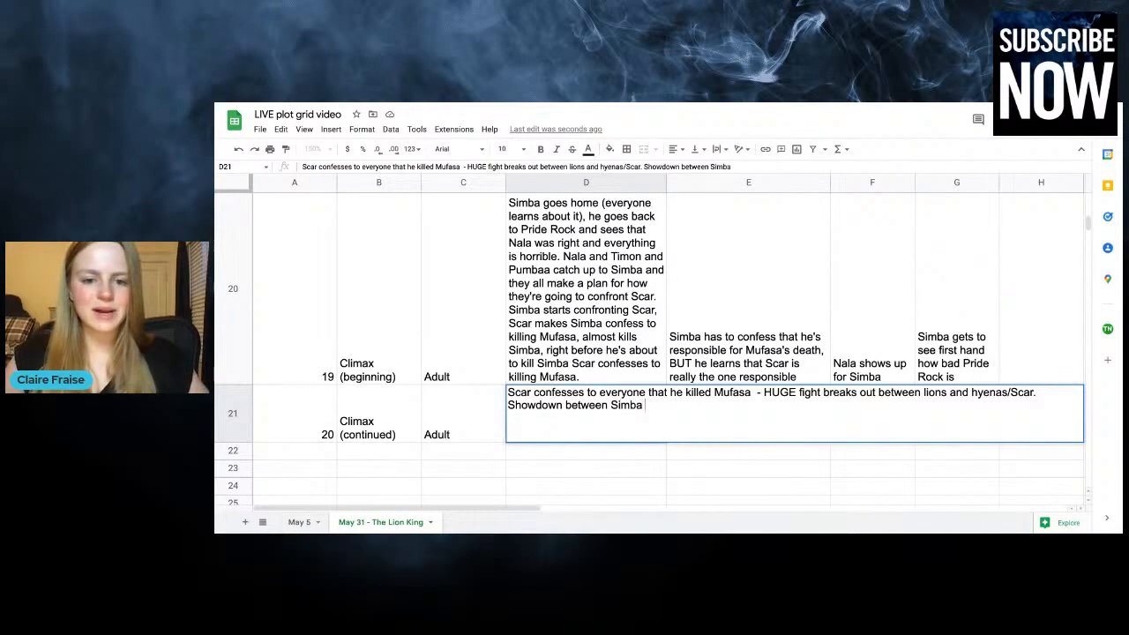
text(and Scar, Scar )
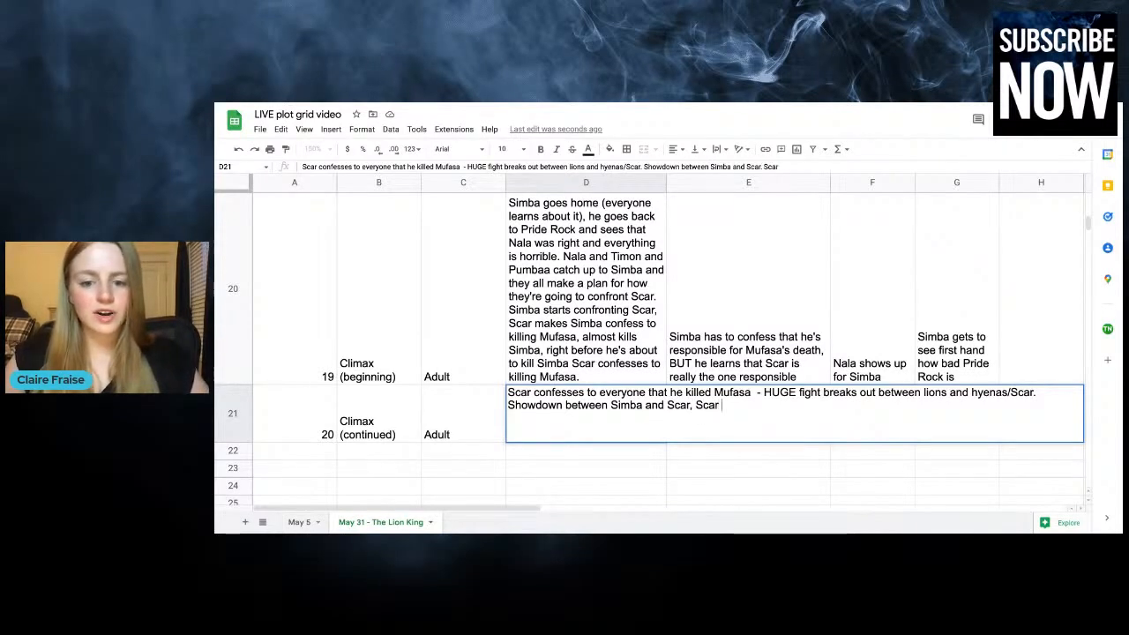
text(blames hyenas, )
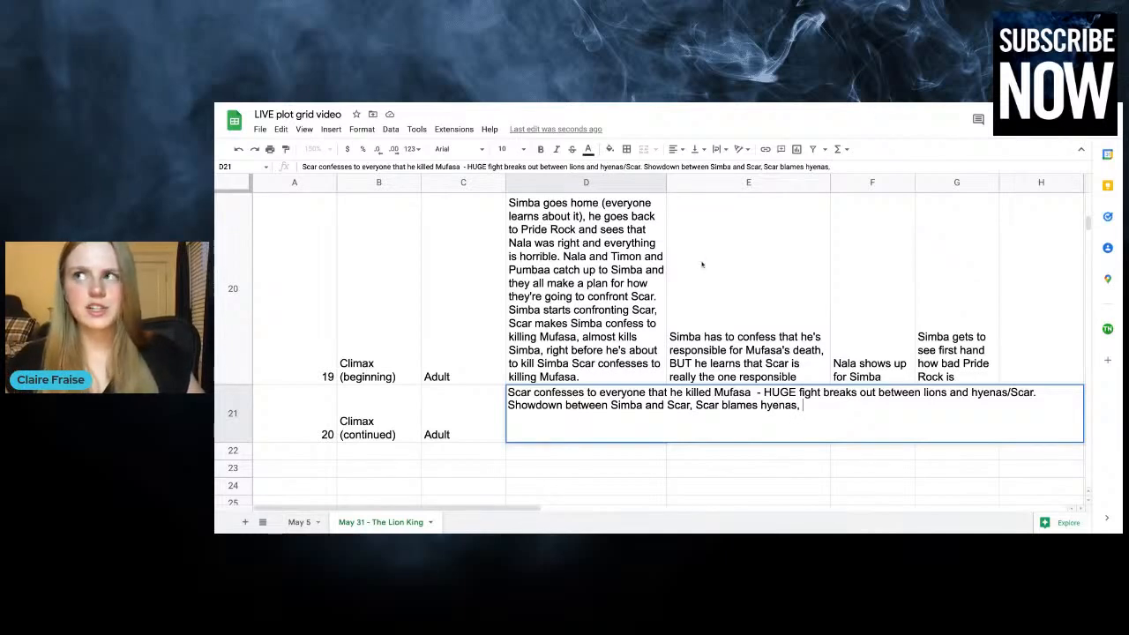
text(Simba pushes )
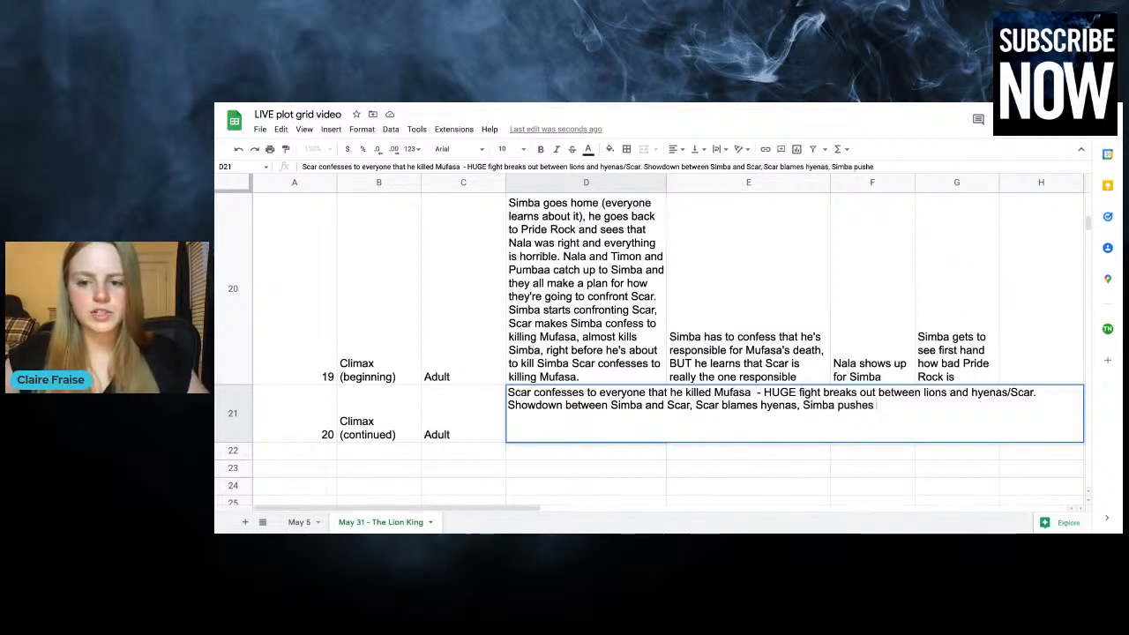
text(scar off)
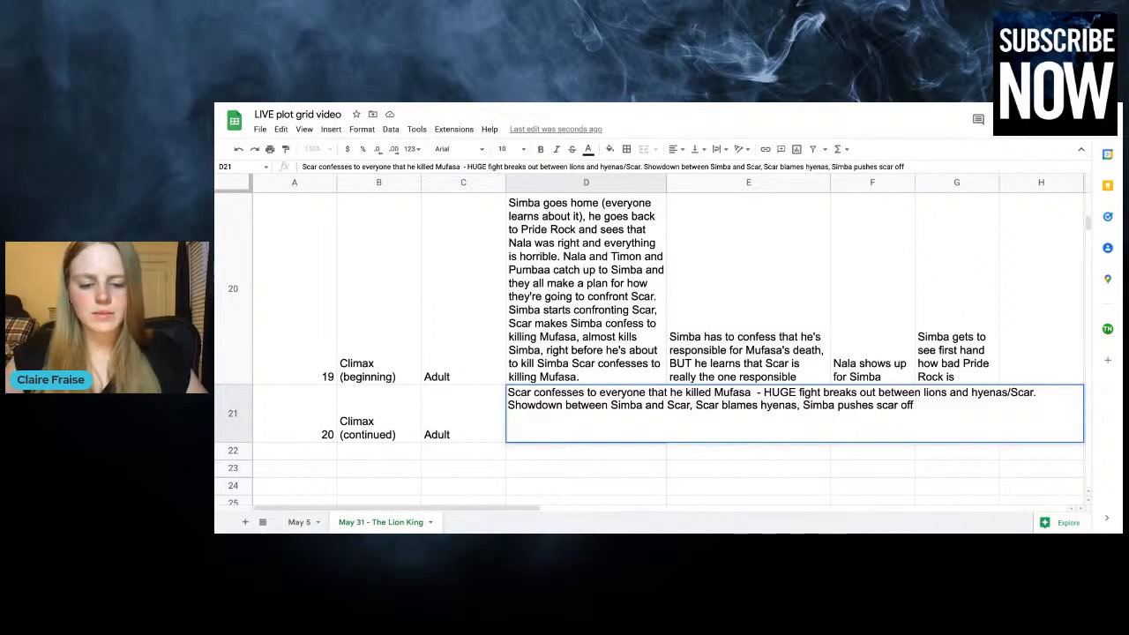
text( pride rock)
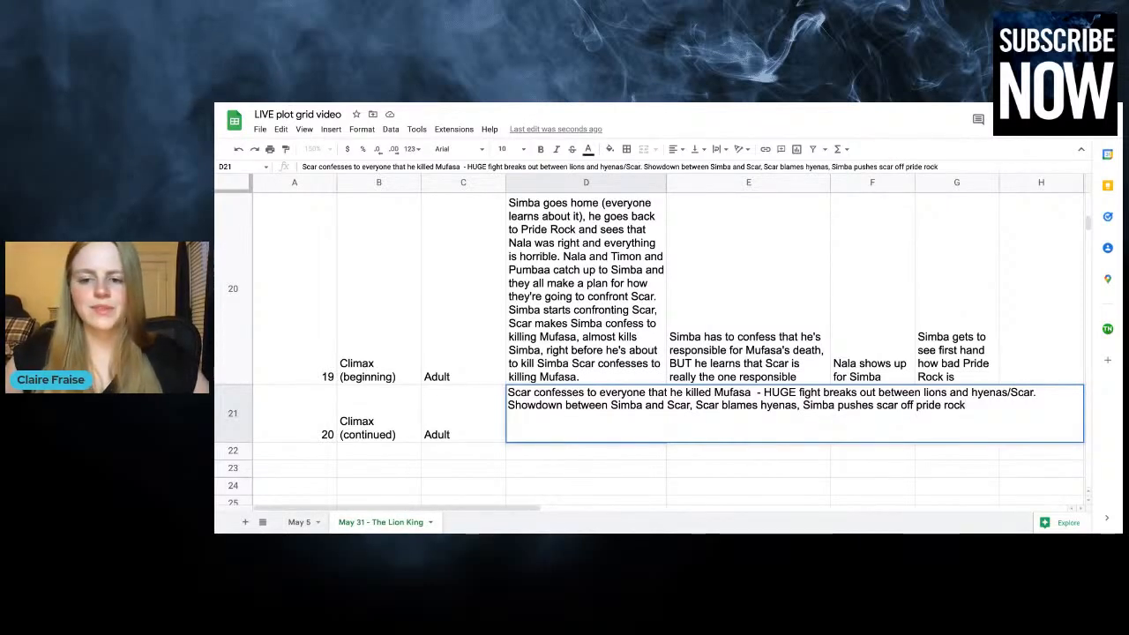
text( t)
Complete the chapter 20 showdown sentence with "Simba pushes scar off pride rock, and then the hyenas maul scar to death."
text(nd then the hyenas)
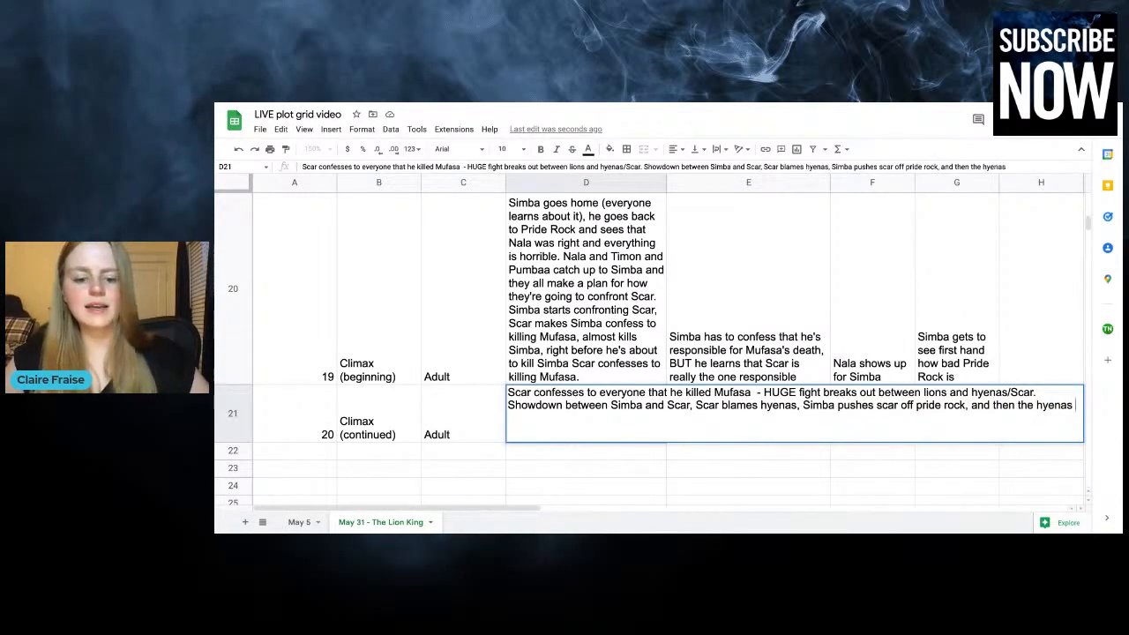
text( maul scar to )
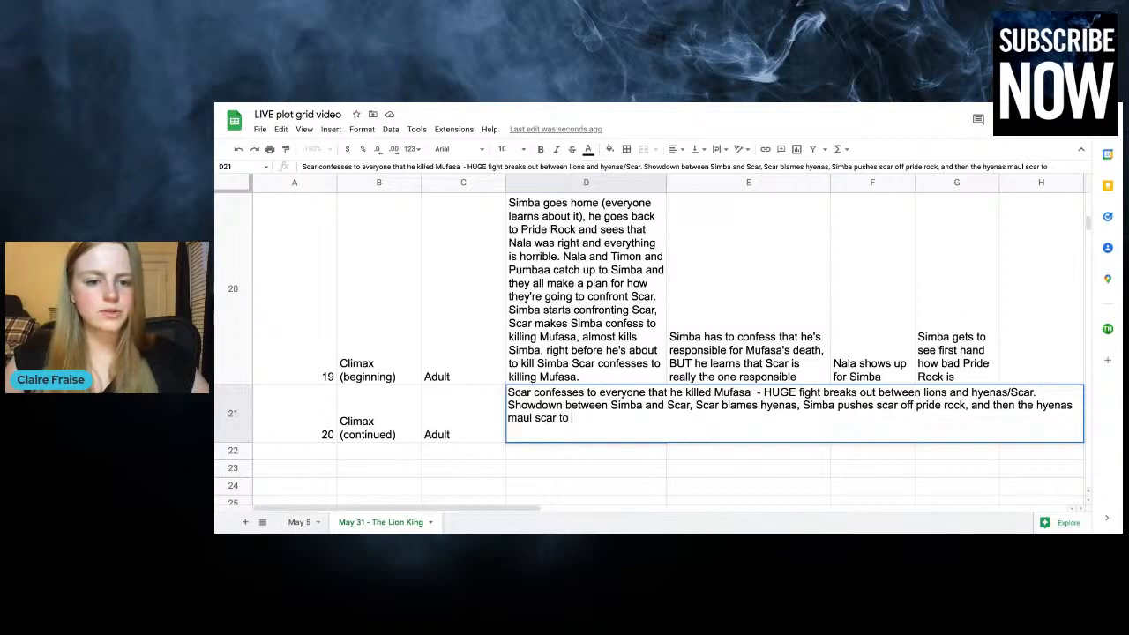
text(death.)
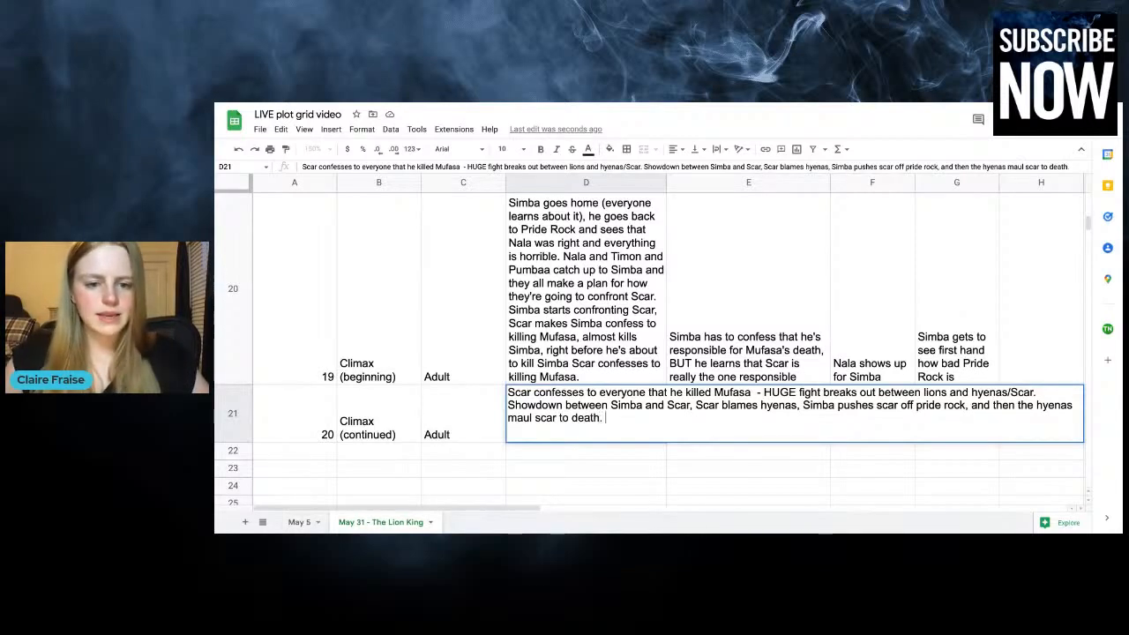
key(Return)
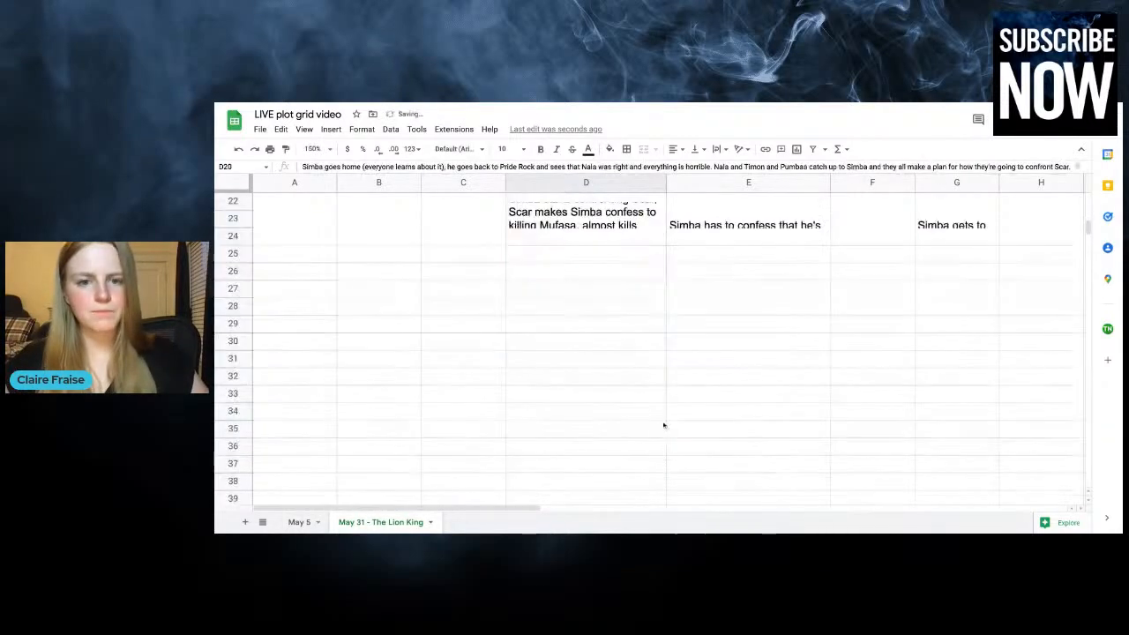
Clear the contents of cells A23:G29 below the chapter 20 row
double_click(631, 268)
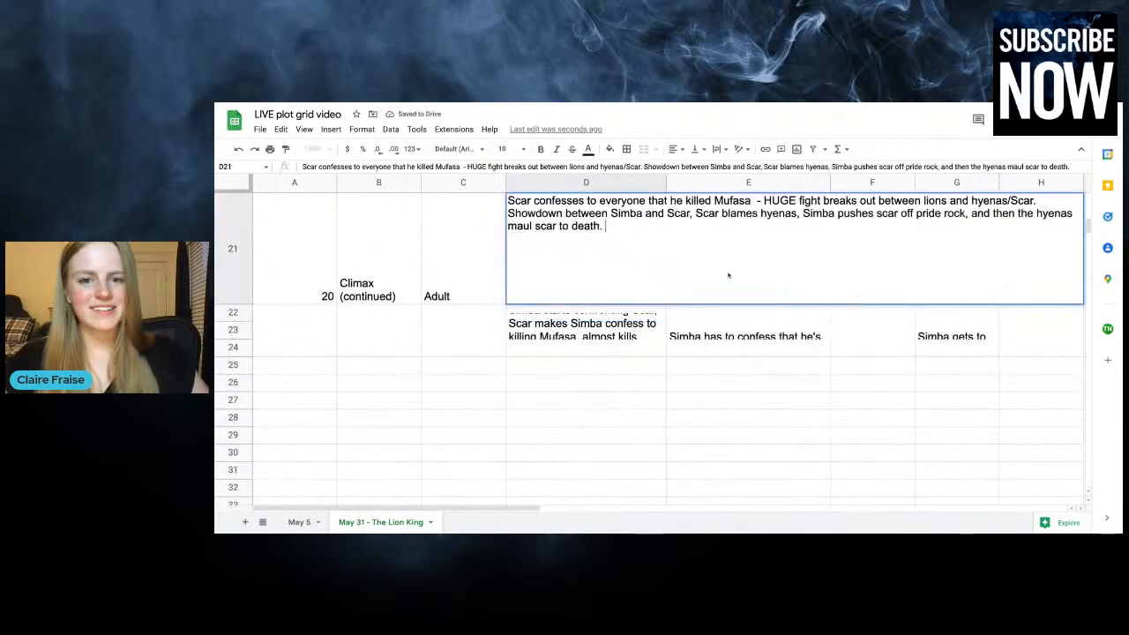
click(413, 300)
drag(304, 331, 1001, 434)
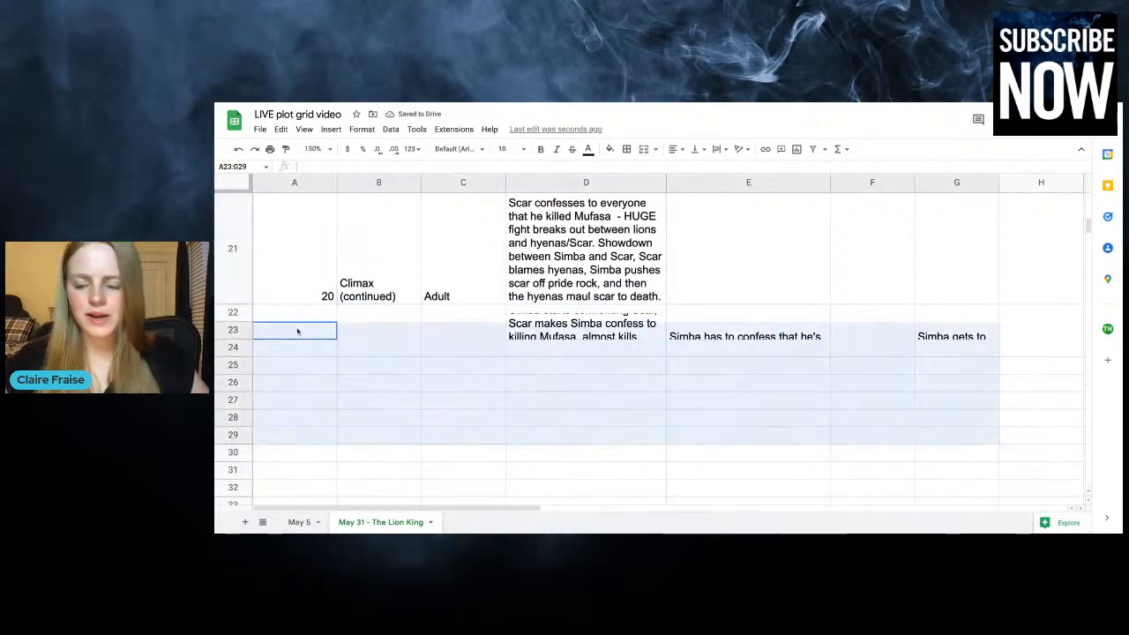
key(Delete)
click(696, 214)
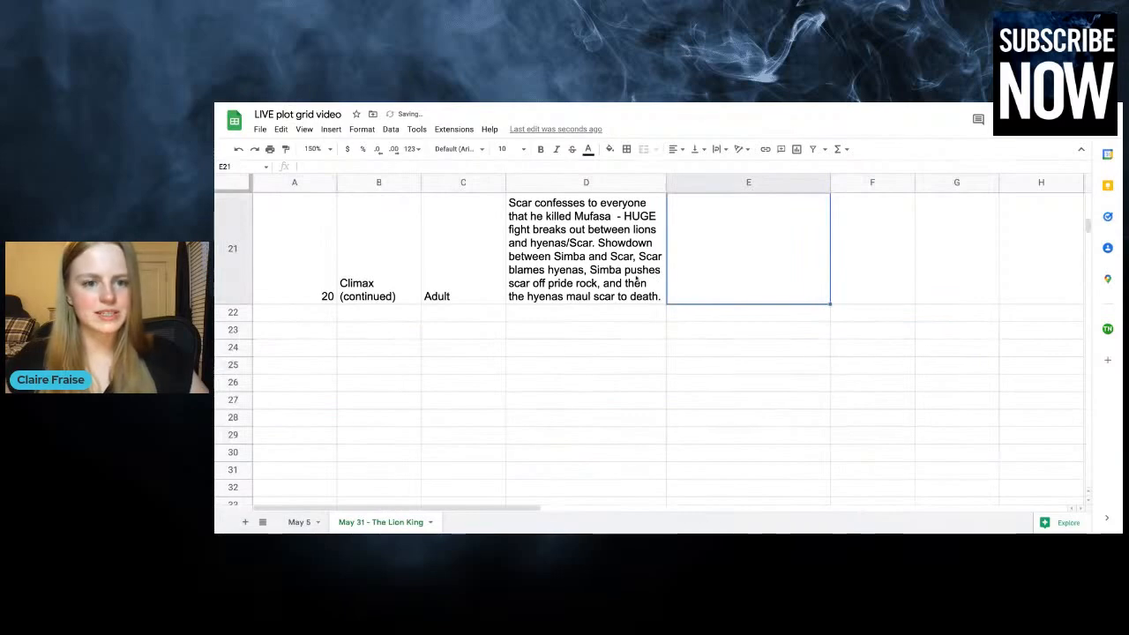
Append "Simba wins!" to the end of the chapter 20 plot
click(637, 282)
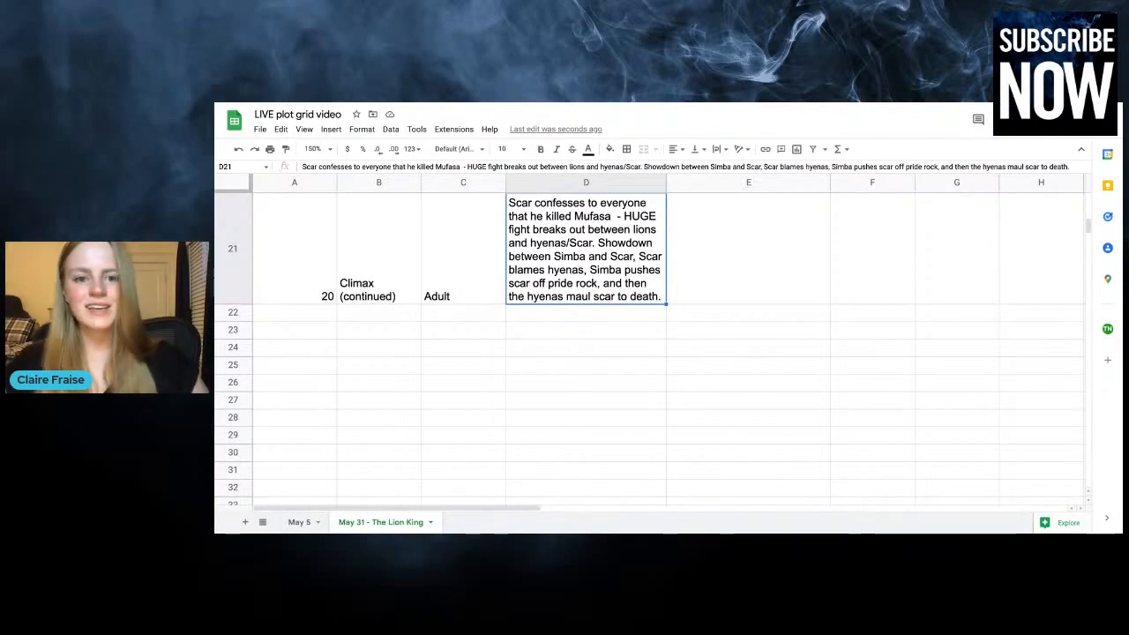
click(744, 285)
scroll(743, 285, up, 2)
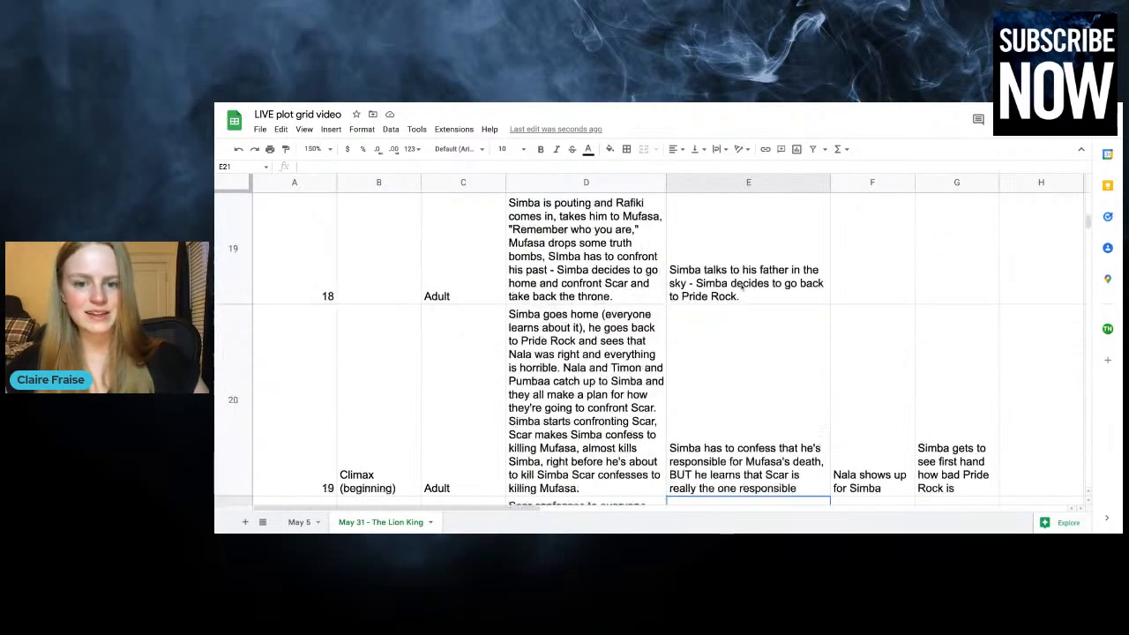
key(Left)
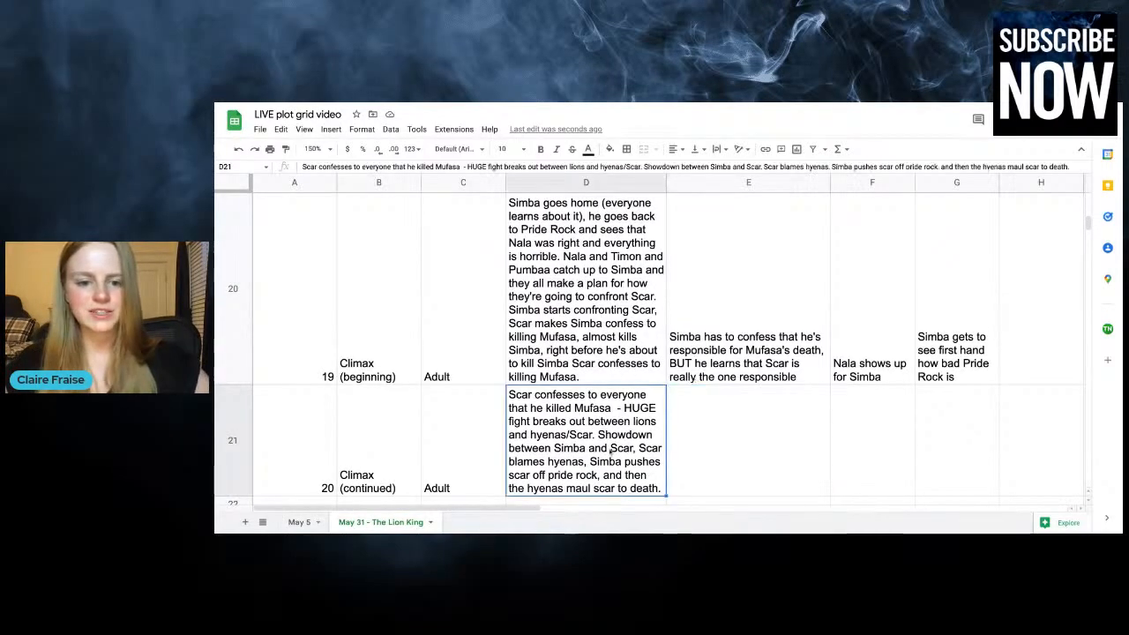
key(Return)
text(Simba wins!)
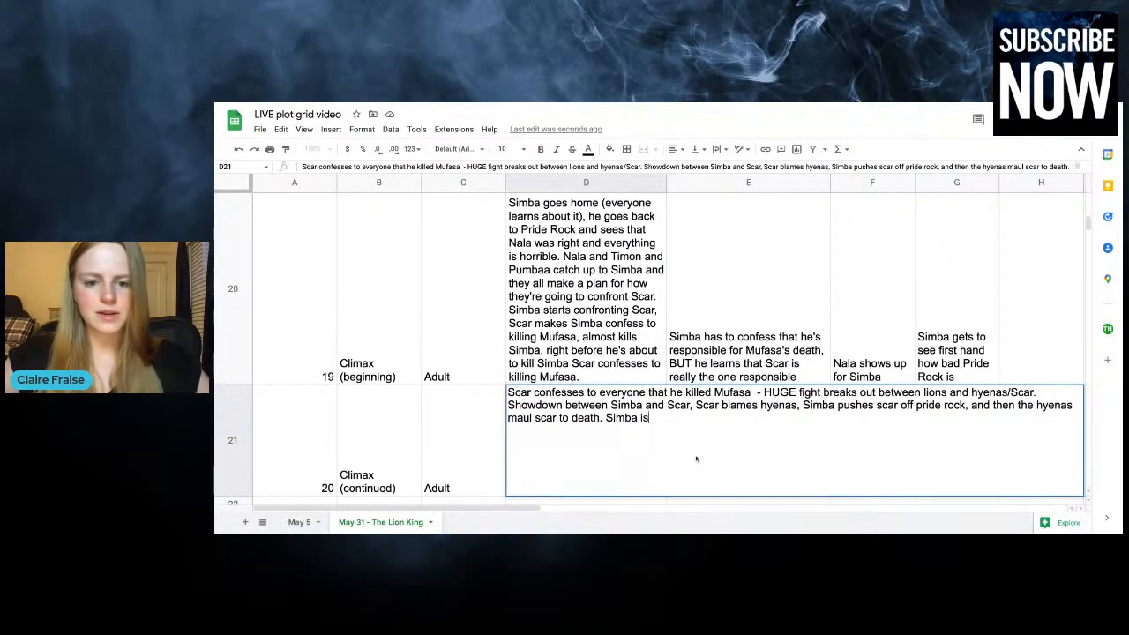
click(850, 434)
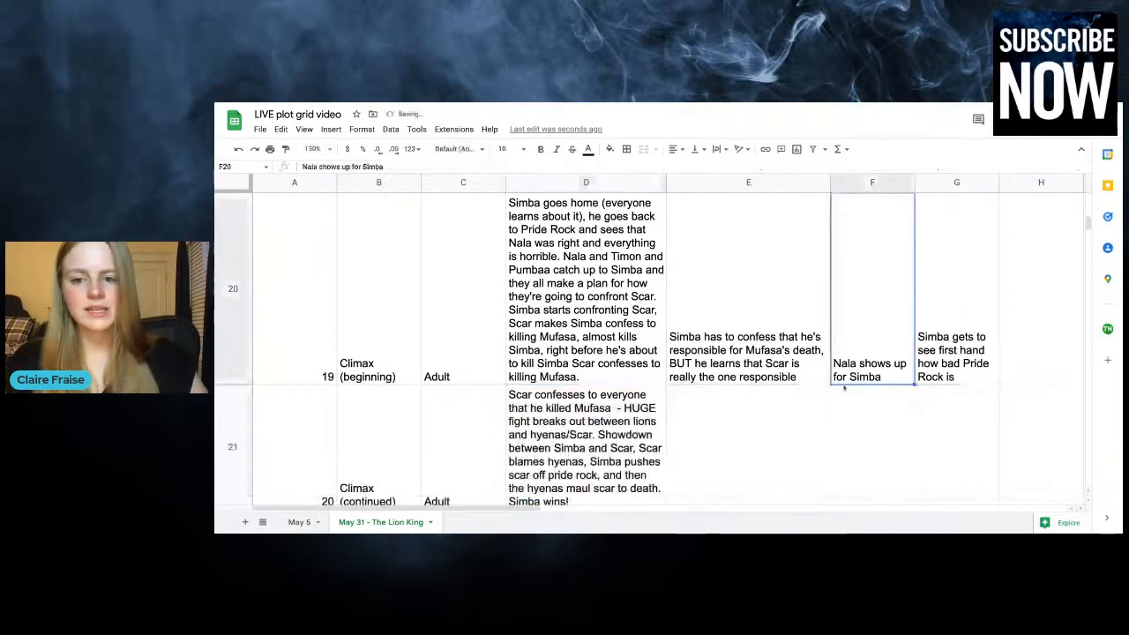
scroll(850, 433, down, 2)
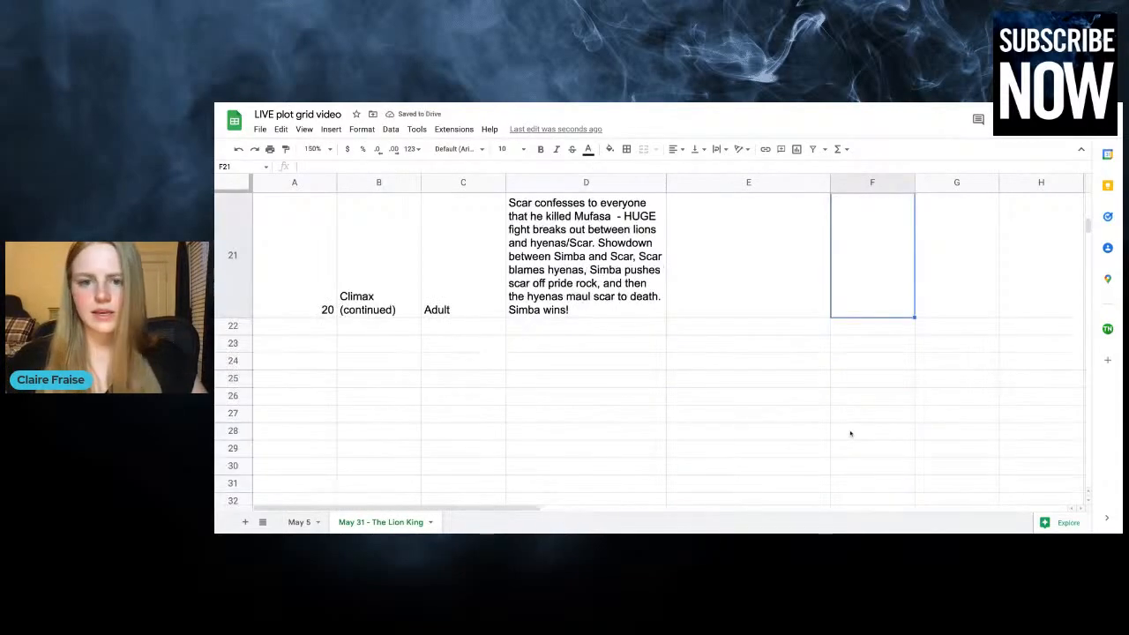
scroll(850, 433, up, 2)
double_click(738, 464)
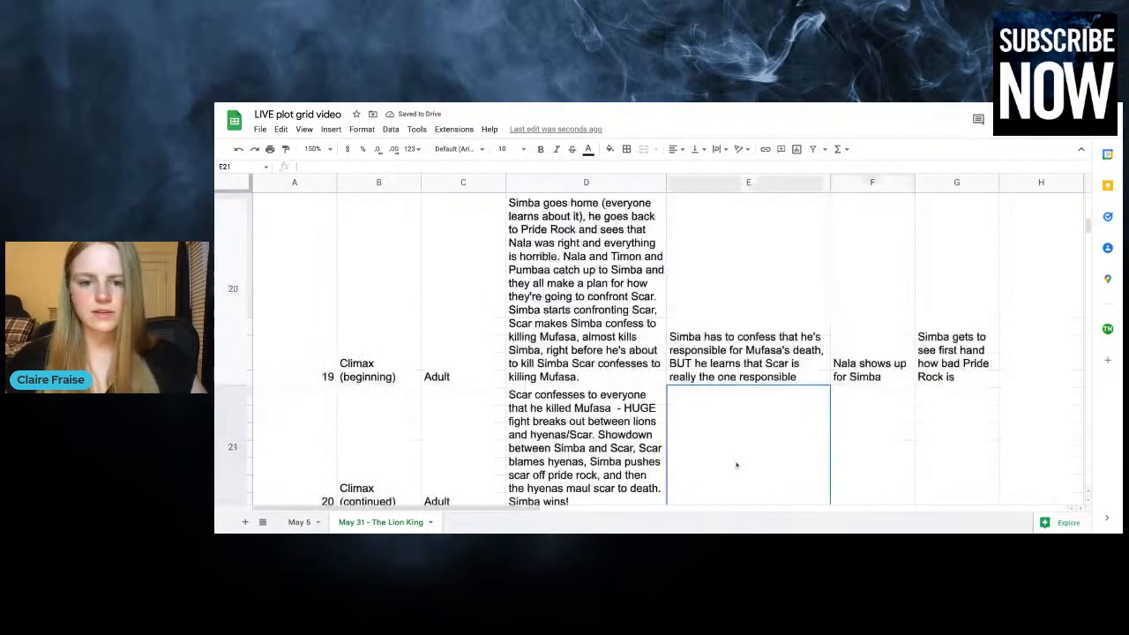
click(298, 325)
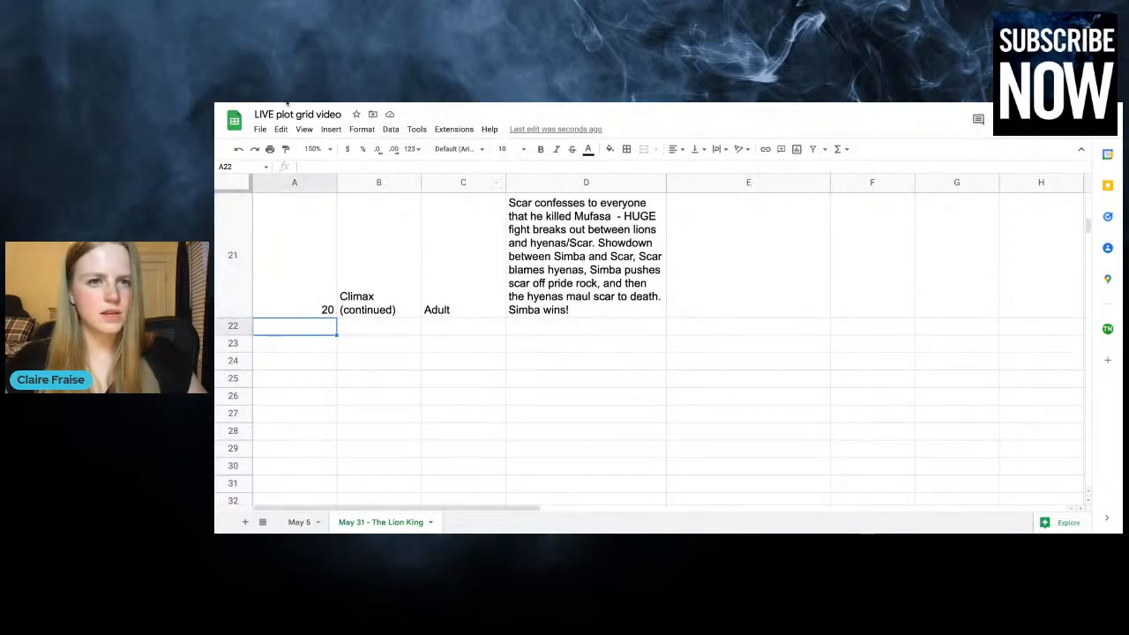
click(764, 250)
click(900, 249)
click(938, 231)
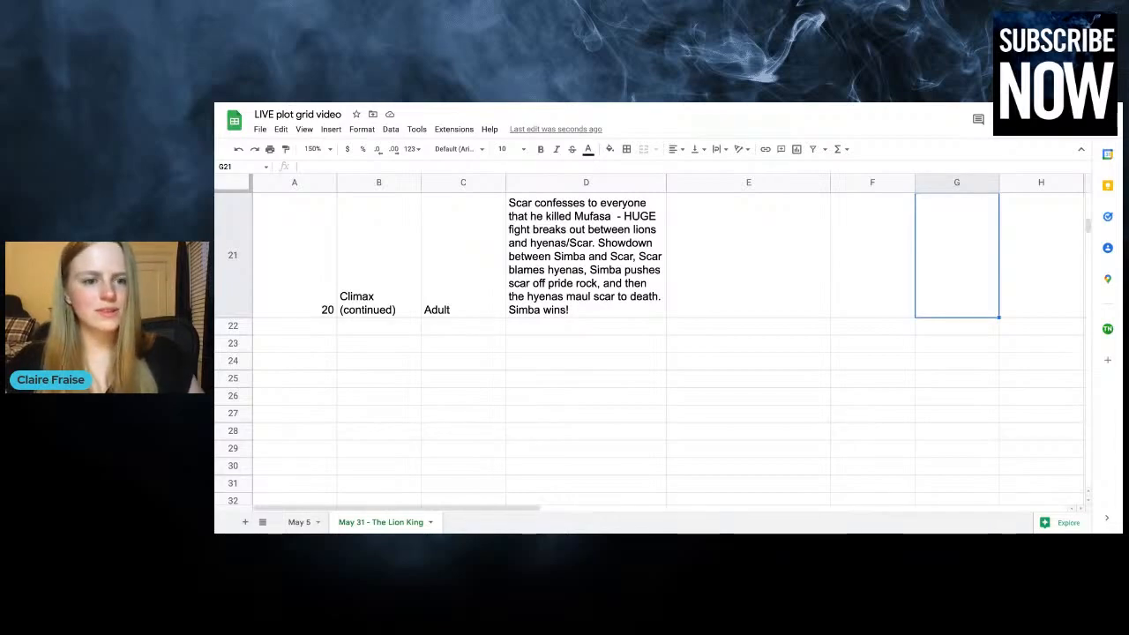
Start the chapter 21 row below chapter 20 with plot point "Resolution" and time "Adult"
click(296, 325)
text(21)
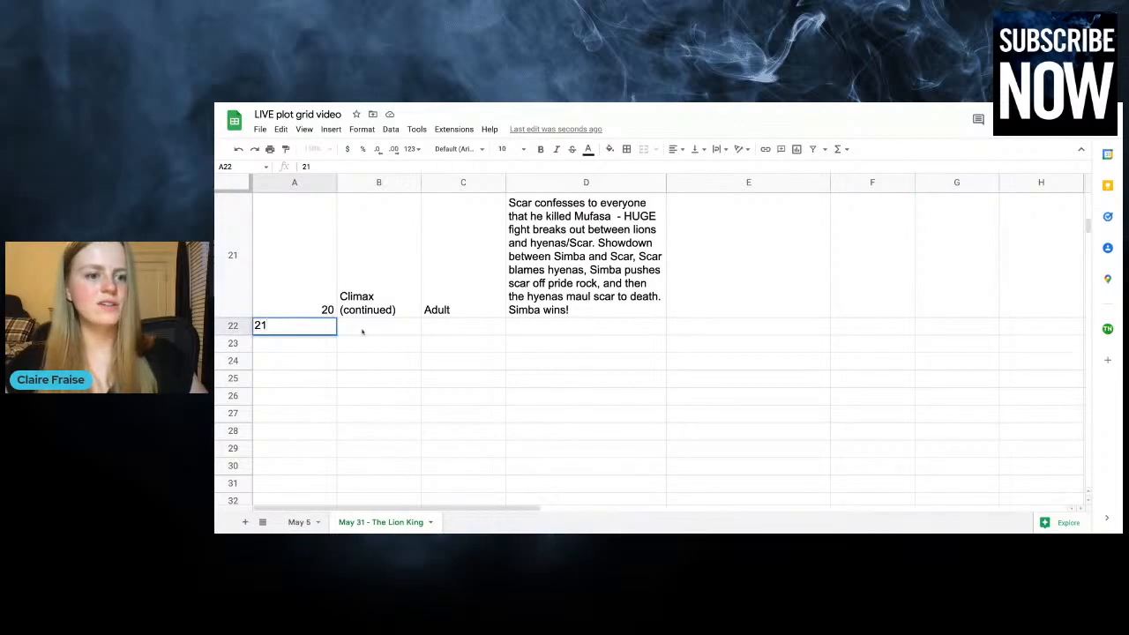
click(362, 330)
text(R)
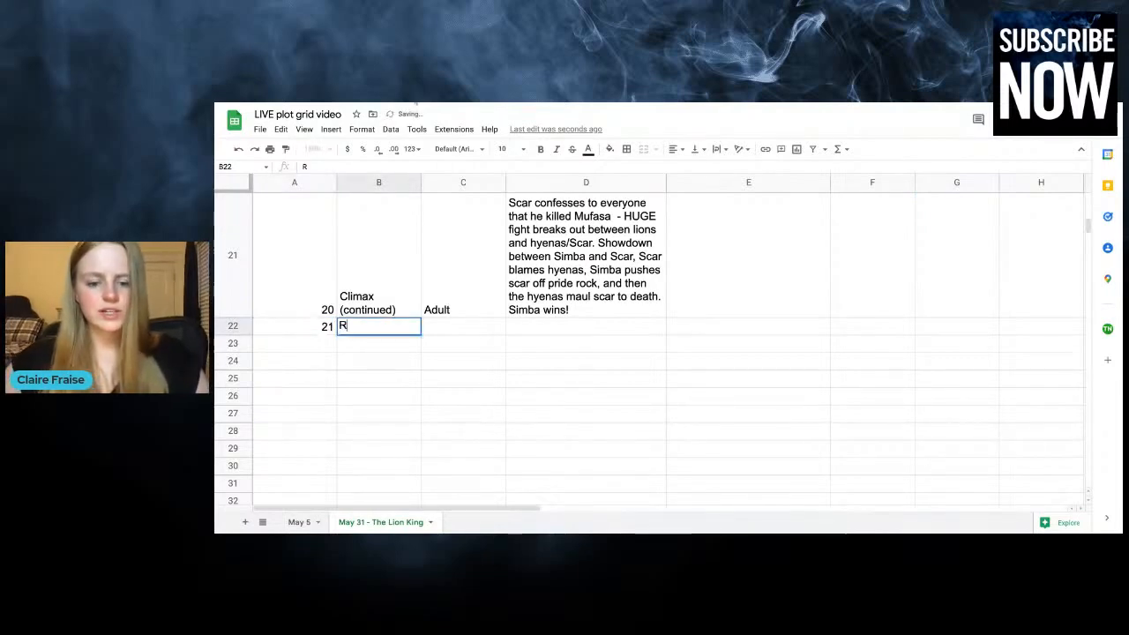
text(esolution)
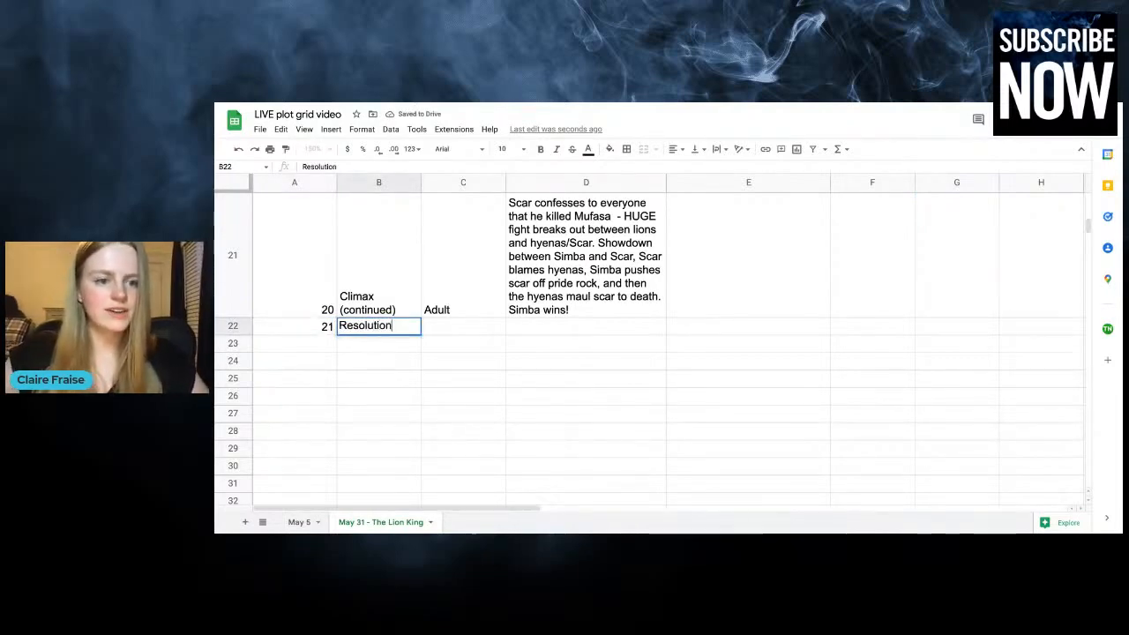
click(450, 329)
text(Adult)
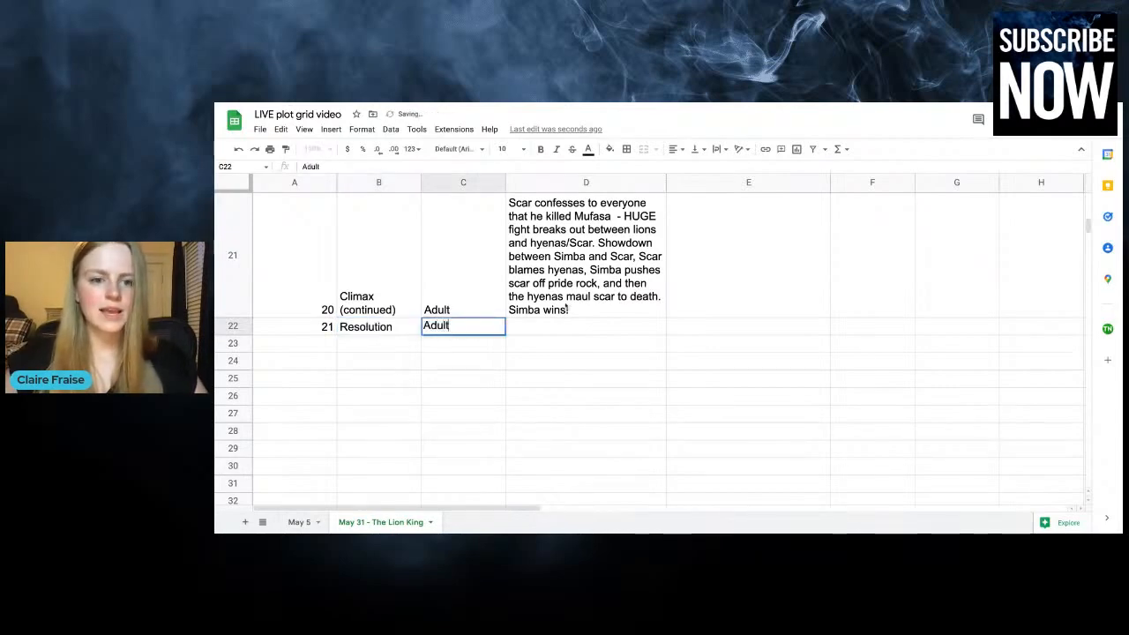
key(Tab)
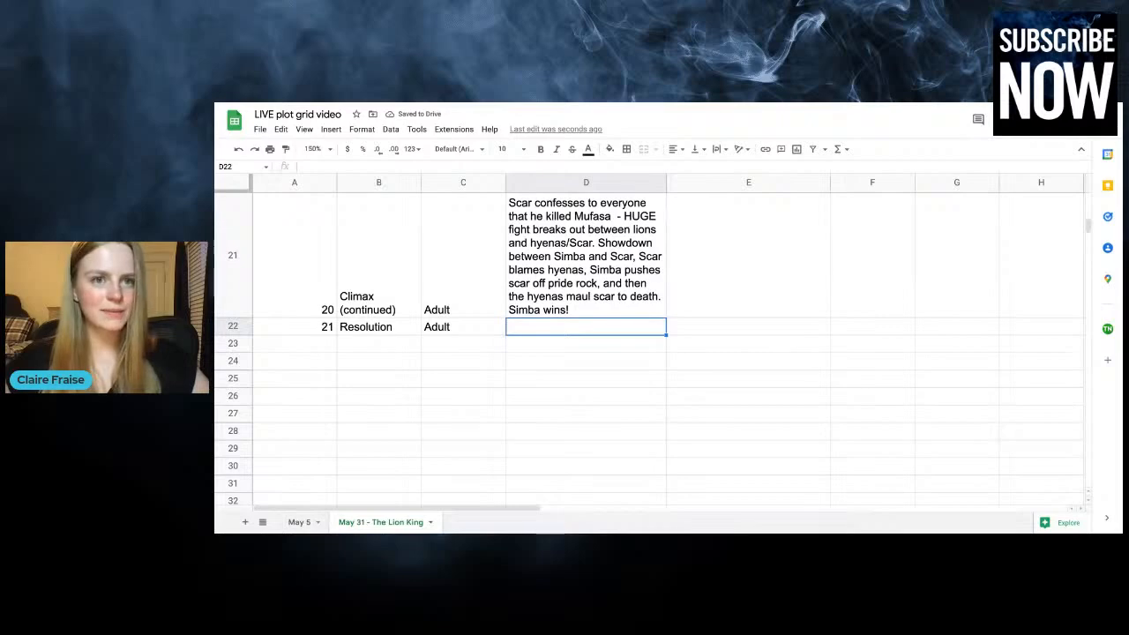
Enter "Simba claims the throne" as the chapter 21 plot
text(Simba)
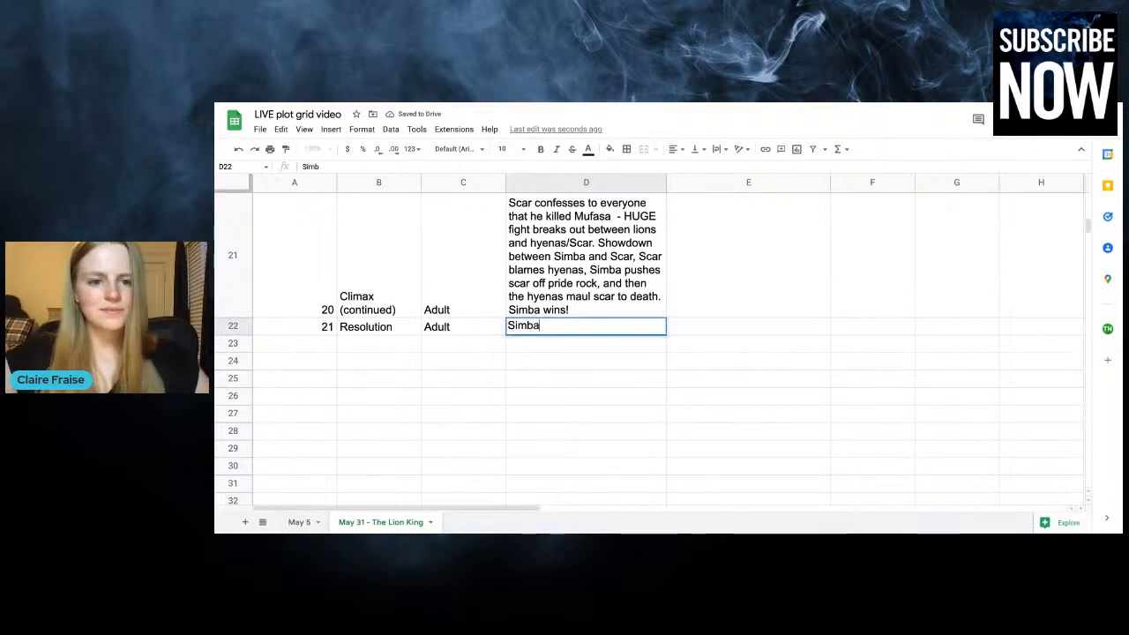
text( claims )
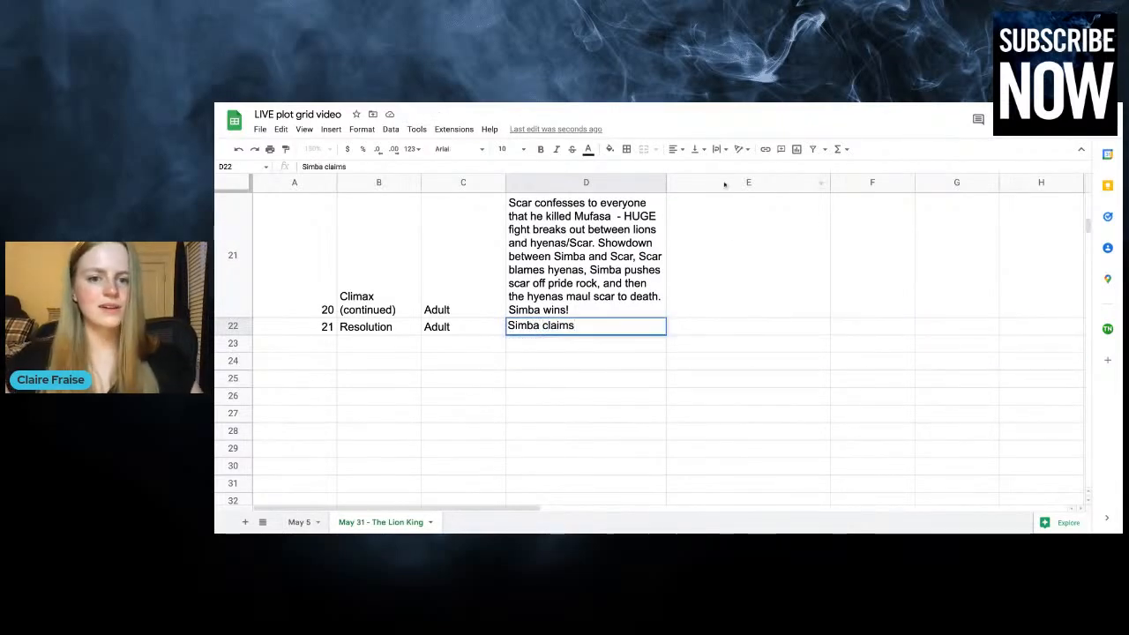
text(the throne)
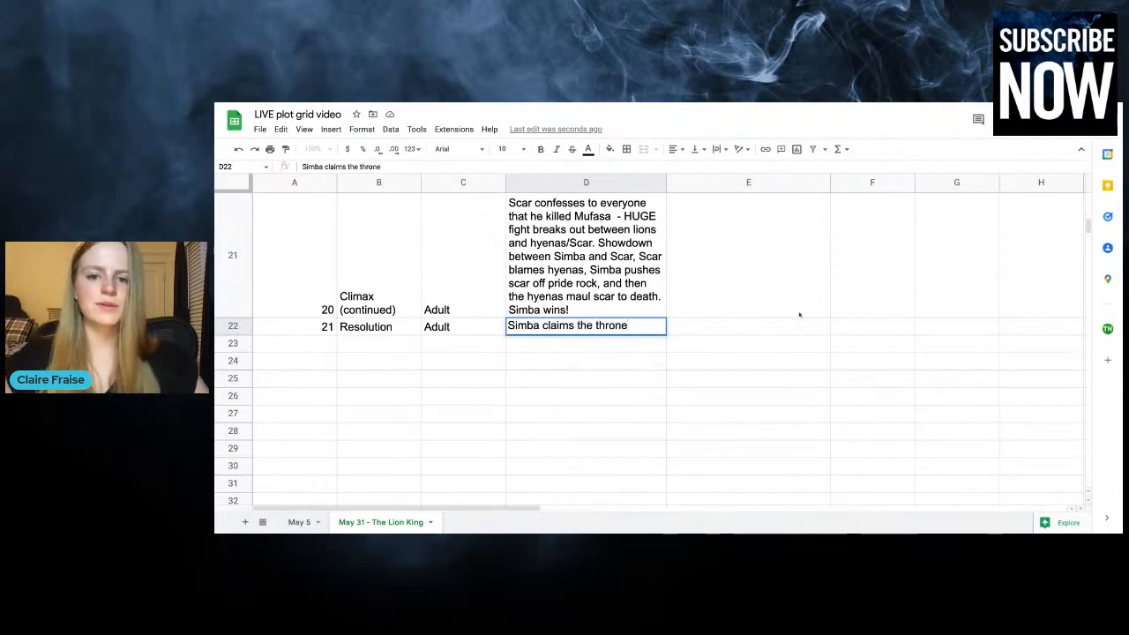
click(709, 346)
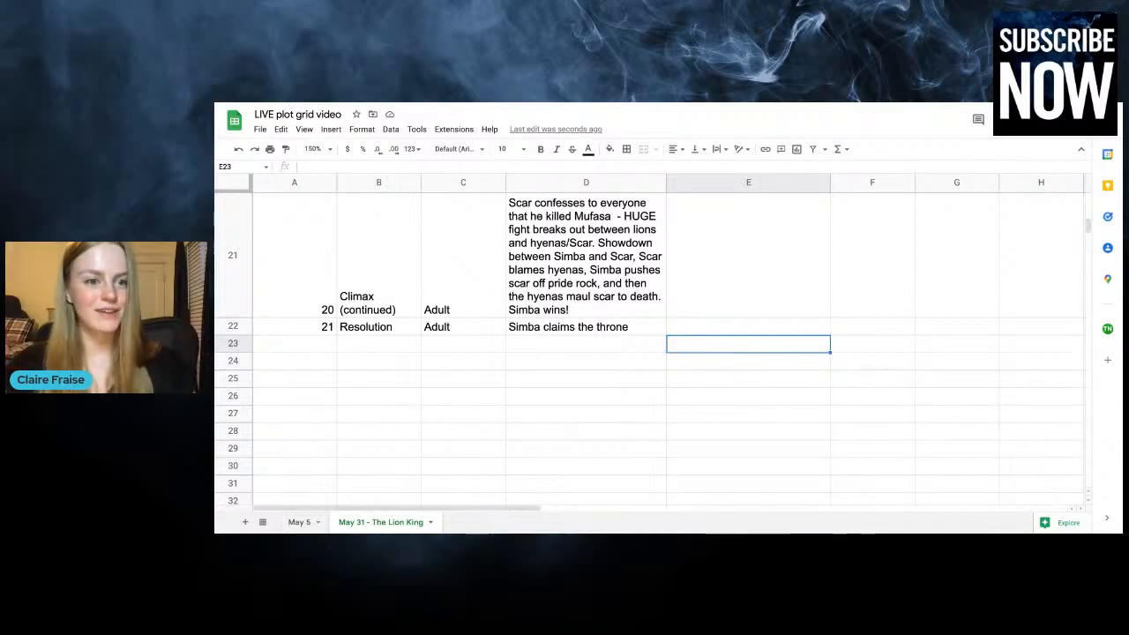
Extend the chapter 21 plot with ", all the life returns to Pride Rock, happy ending"
double_click(634, 334)
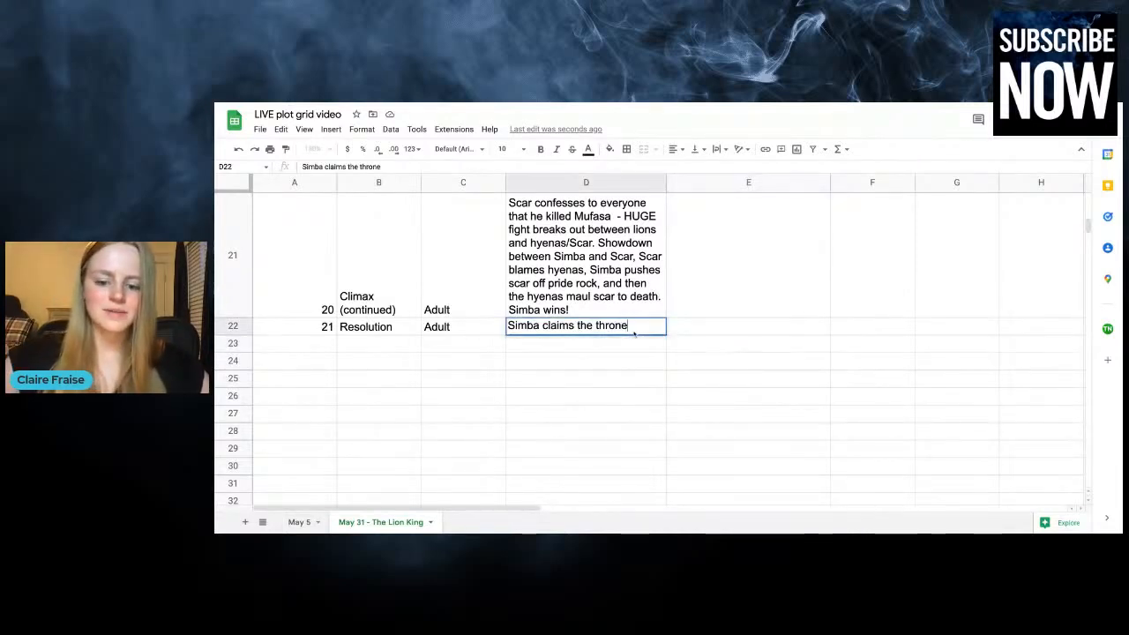
text(, all the life returns)
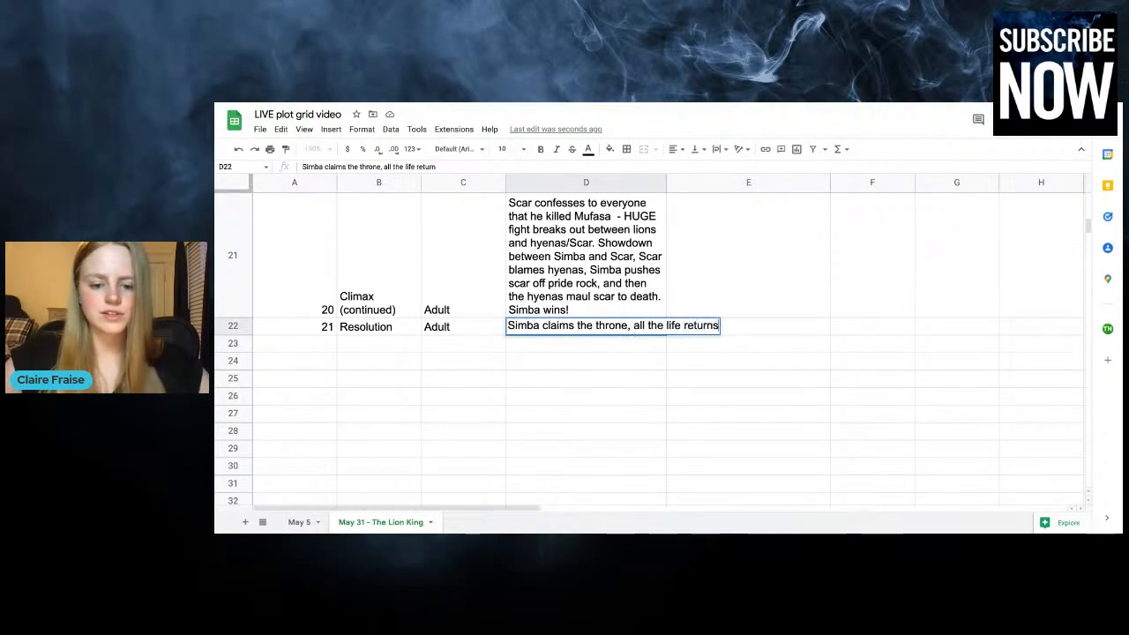
text( to Pride Rock, )
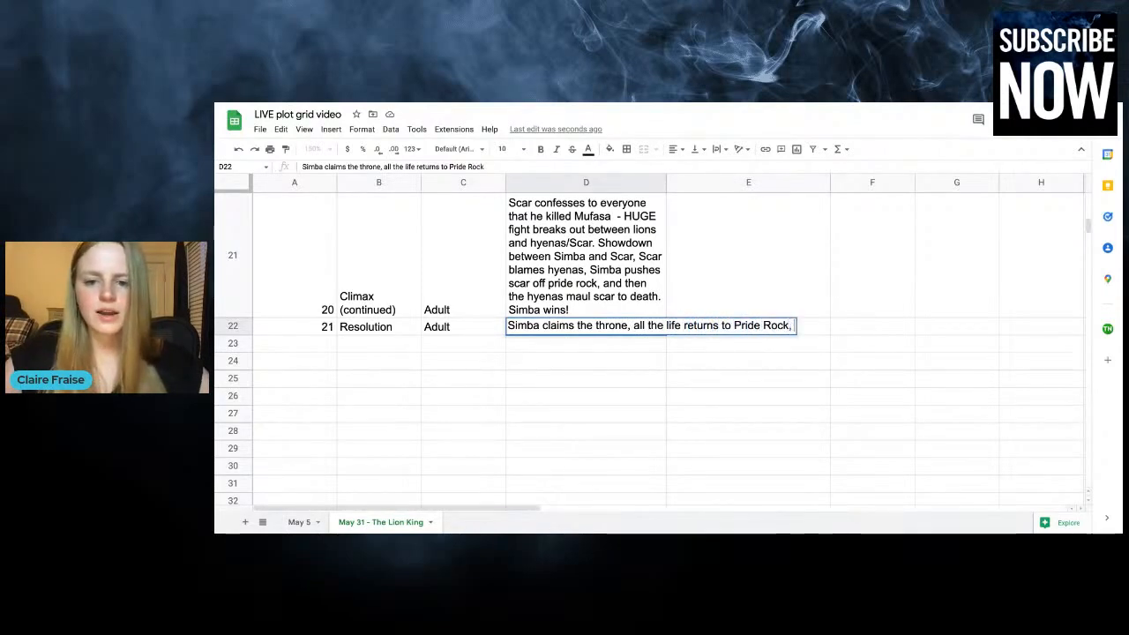
text(happy ending)
click(772, 396)
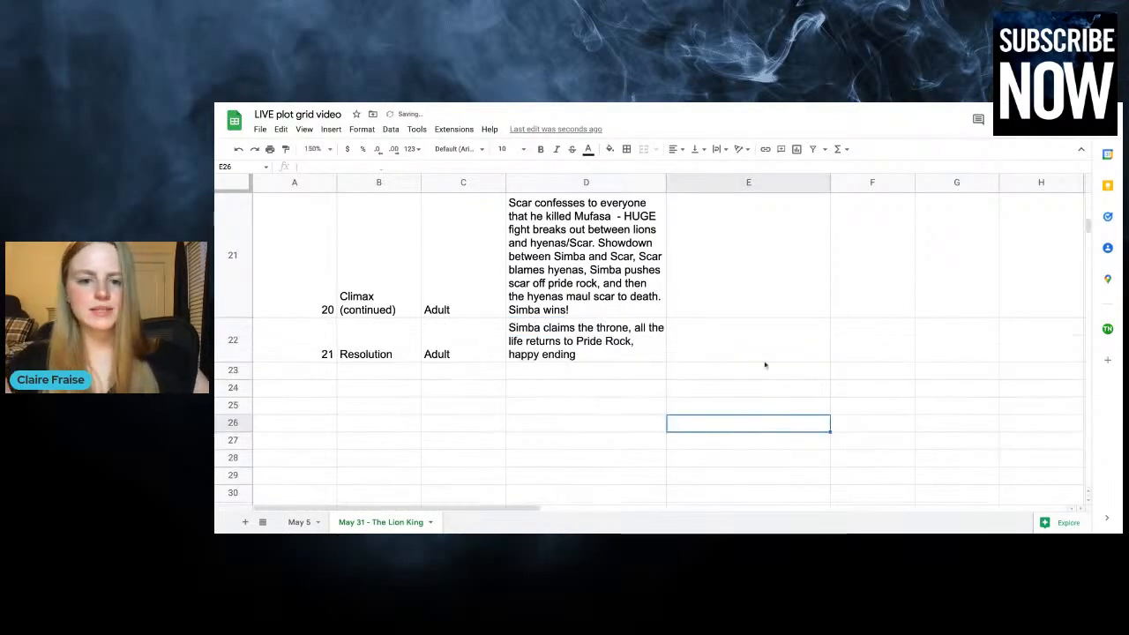
Enter "Nala takes the throne as the queen" in the Simba and Nala romance subplot for chapter 21
click(759, 354)
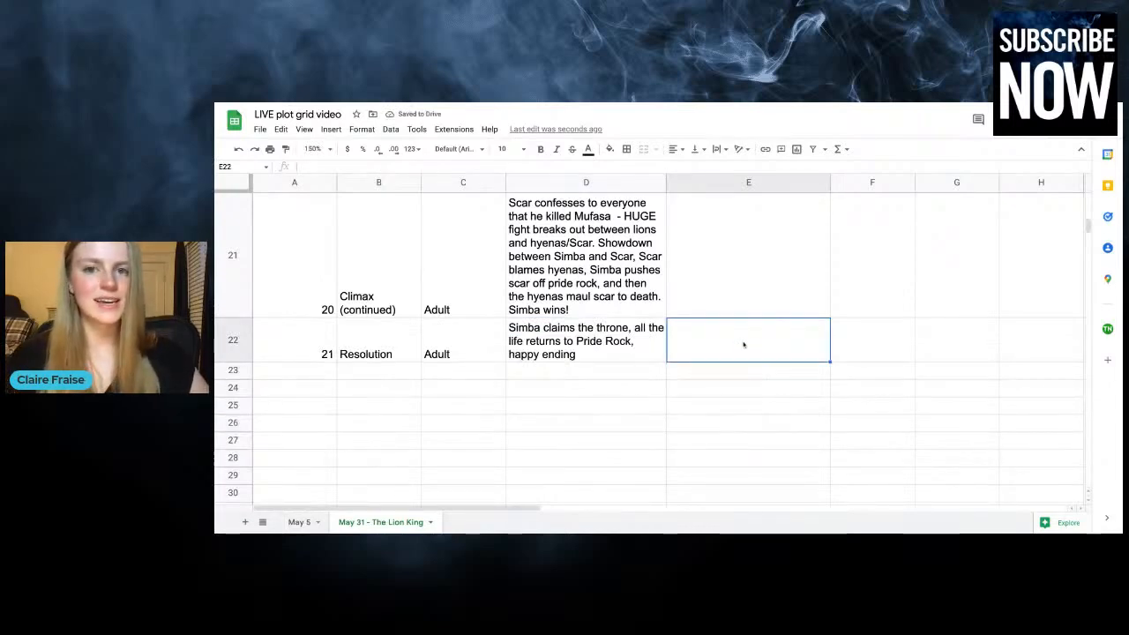
click(844, 342)
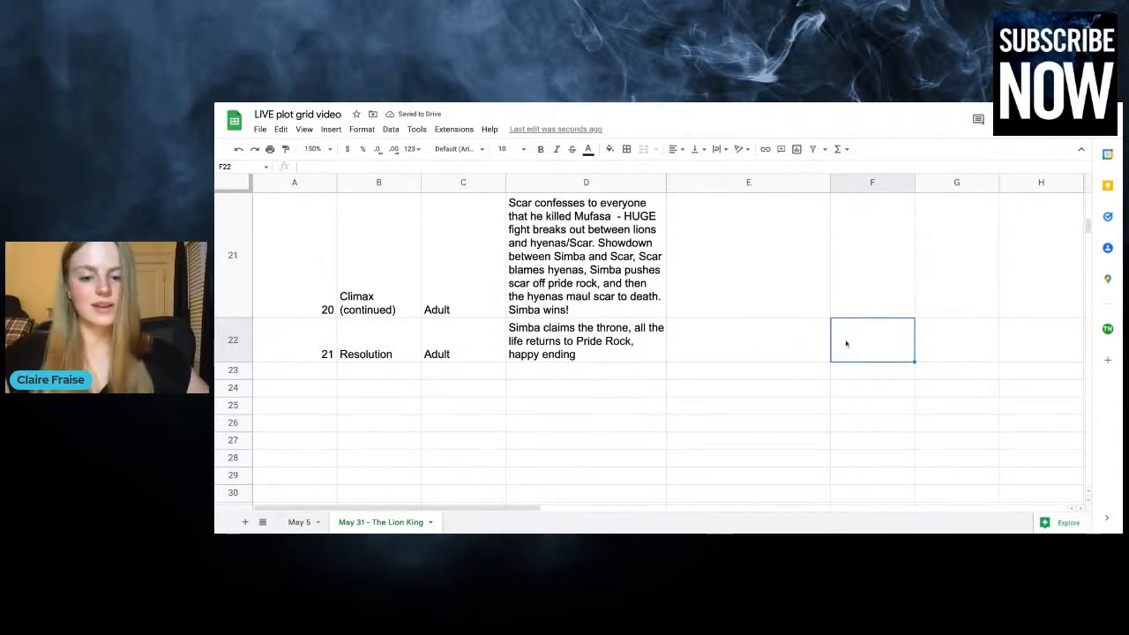
text(Nala)
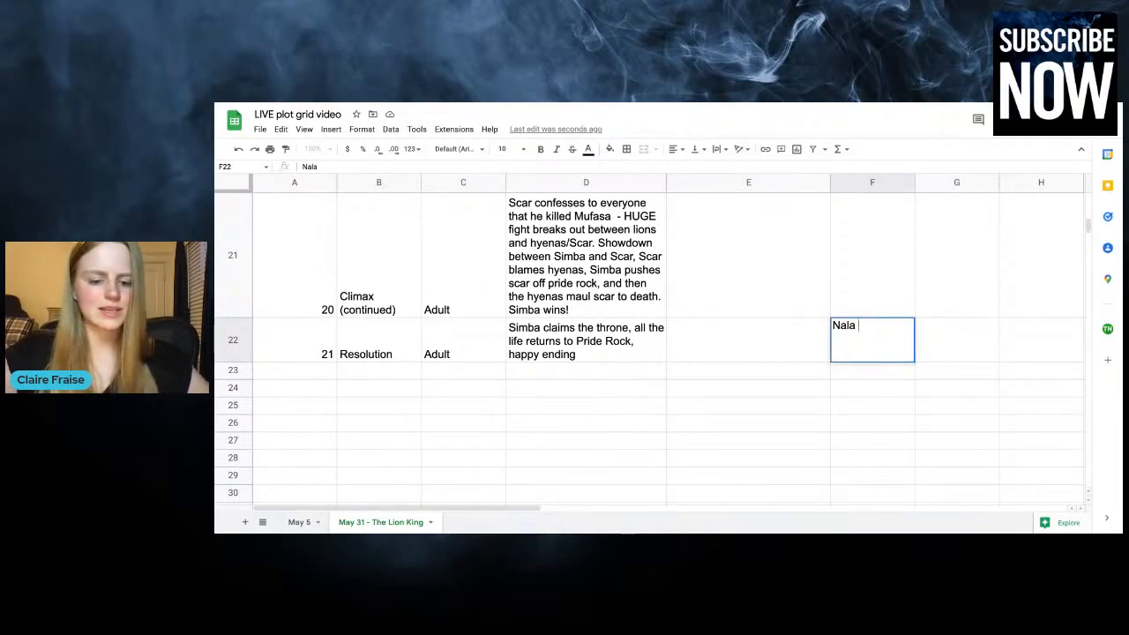
text( takes the thron)
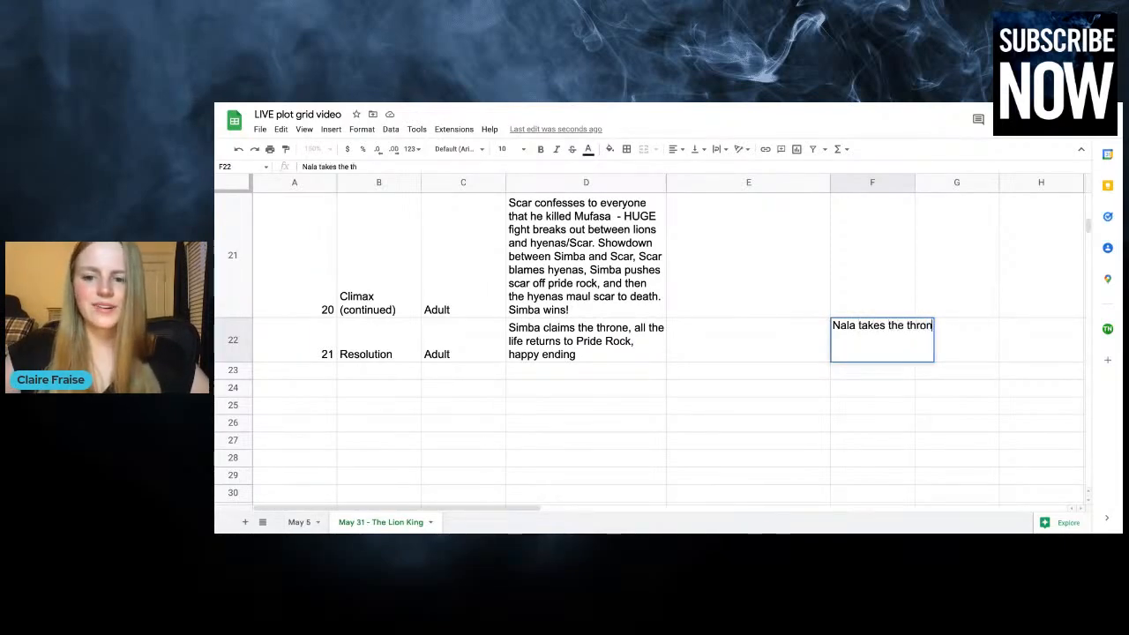
text(e as the quee)
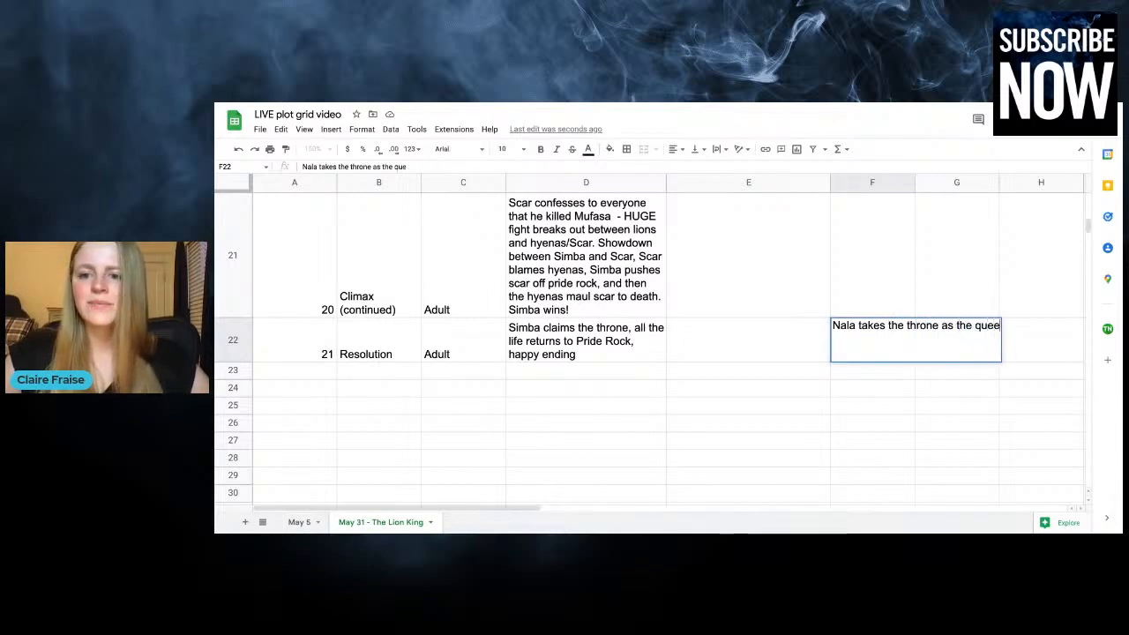
text(n)
click(752, 339)
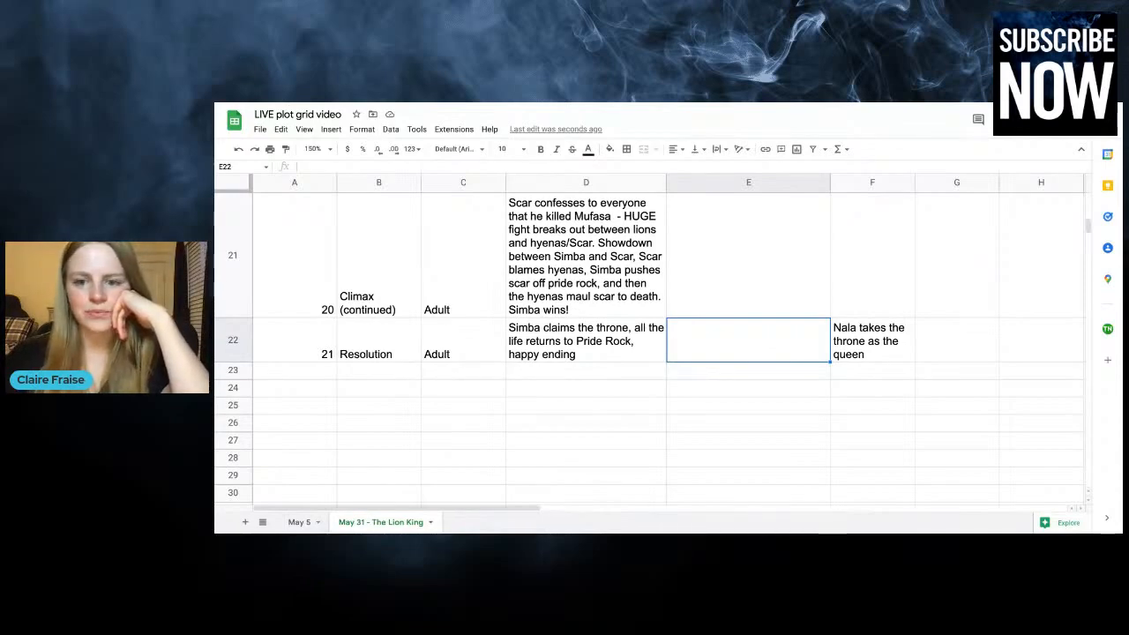
Enter "Scar dies so he's no longer ruler" in the Scar's reign over Pride Rock subplot for chapter 20
click(961, 297)
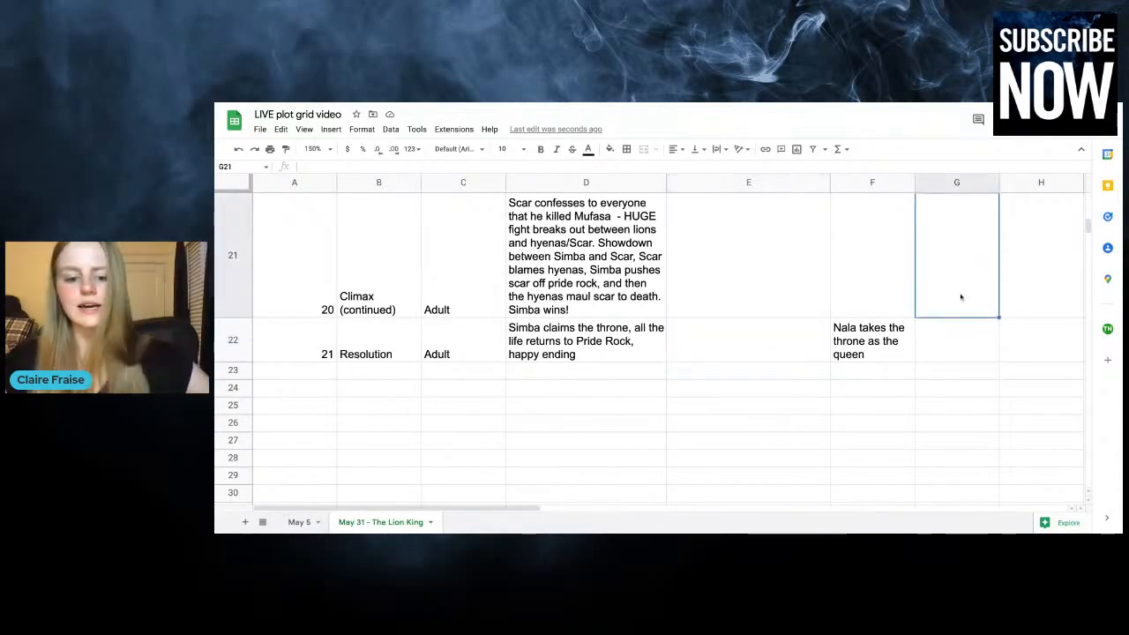
text(Scar d)
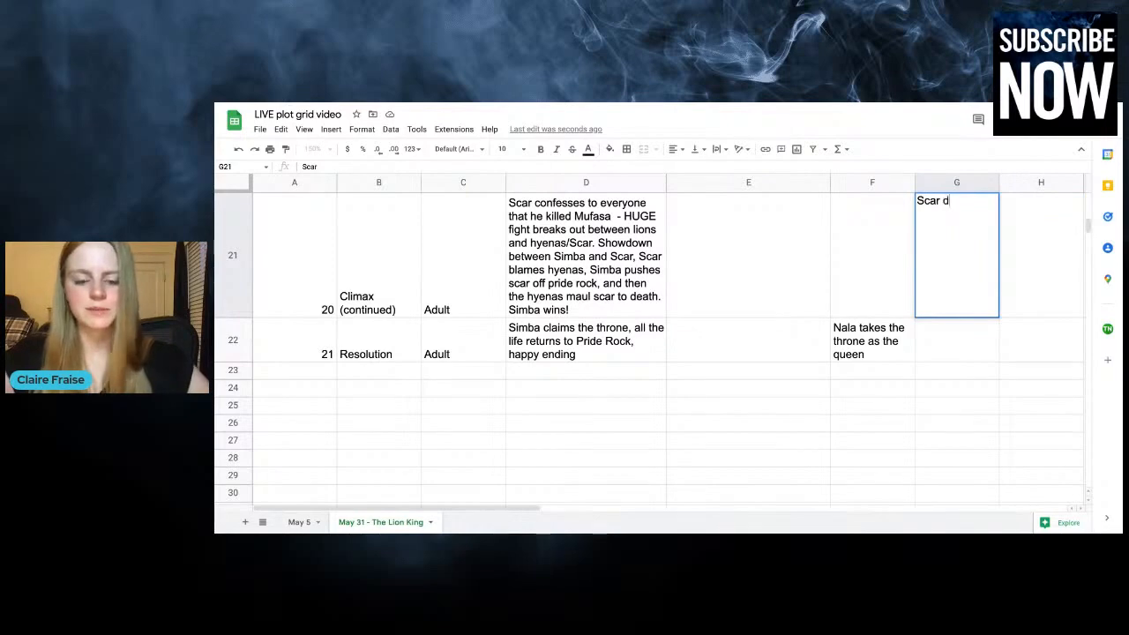
text(ies so he's no lon)
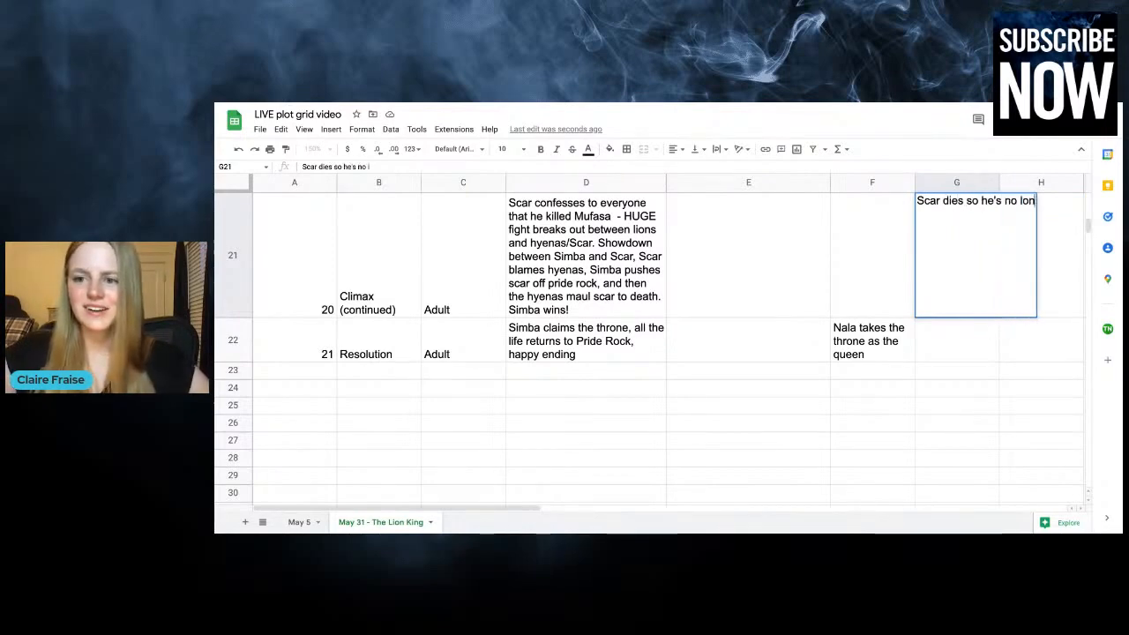
text(ger ruler)
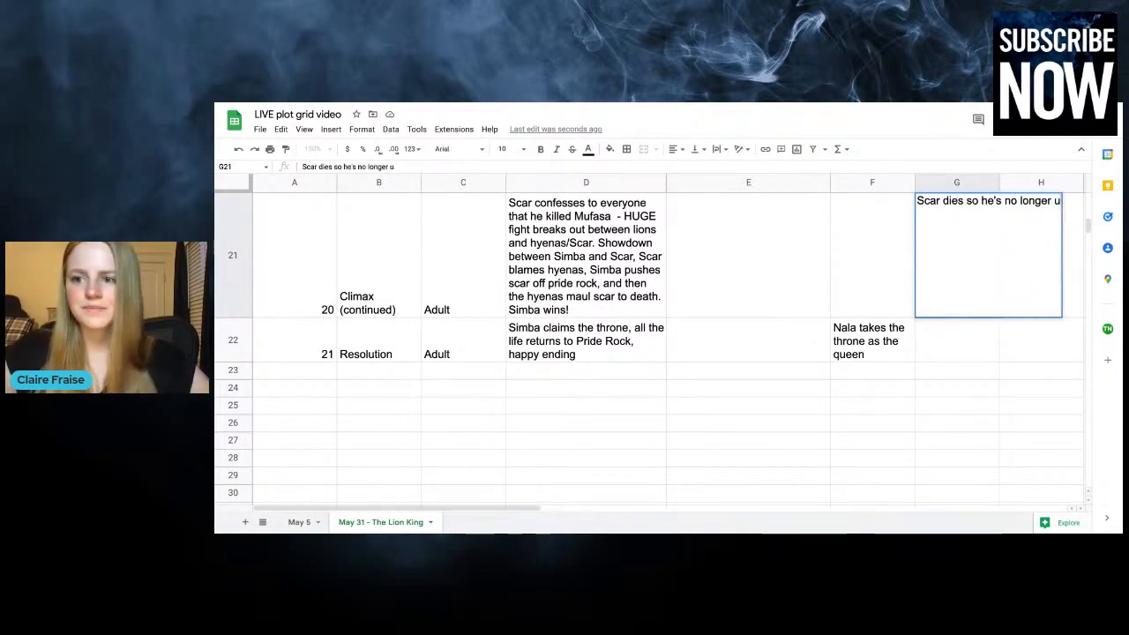
click(746, 350)
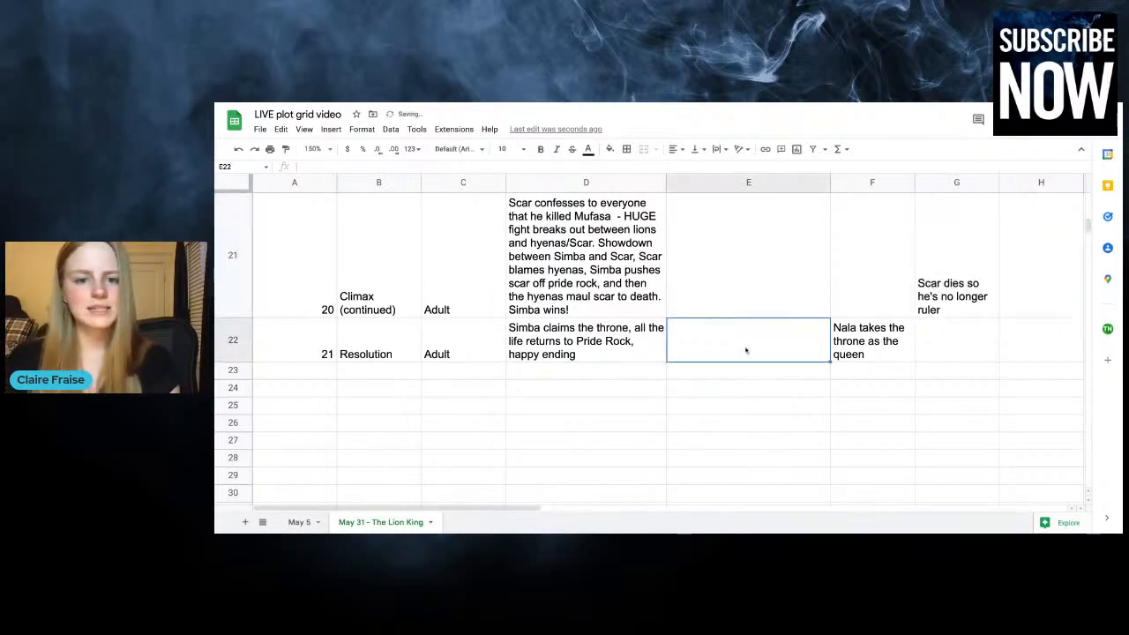
Add a period after "happy ending" in the chapter 21 plot
scroll(746, 350, up, 5)
scroll(841, 379, down, 5)
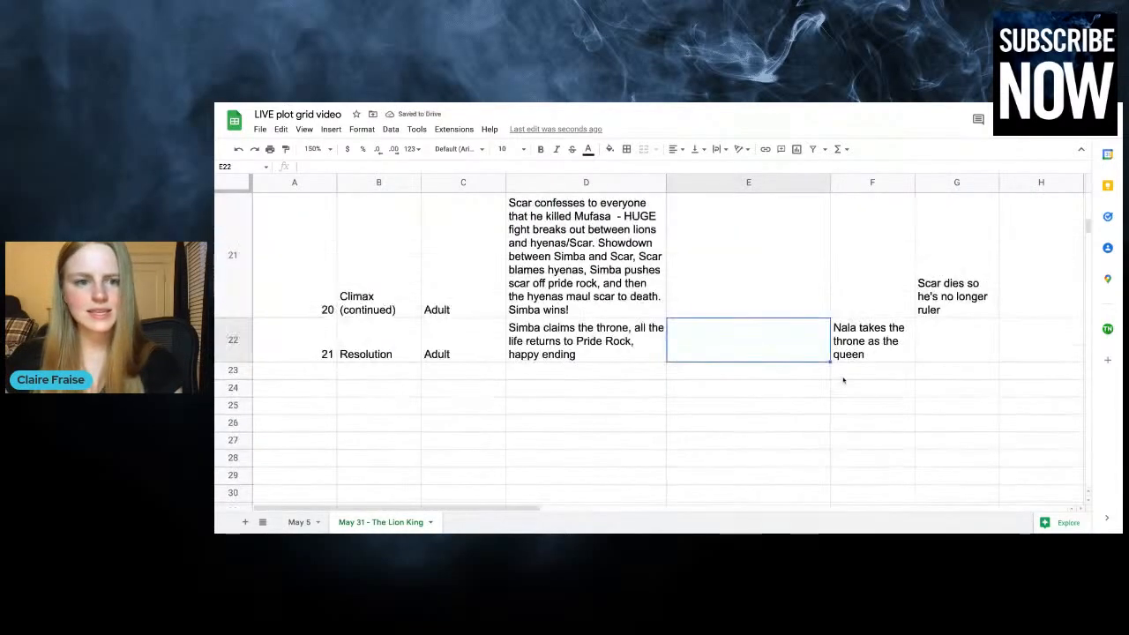
click(635, 354)
double_click(631, 355)
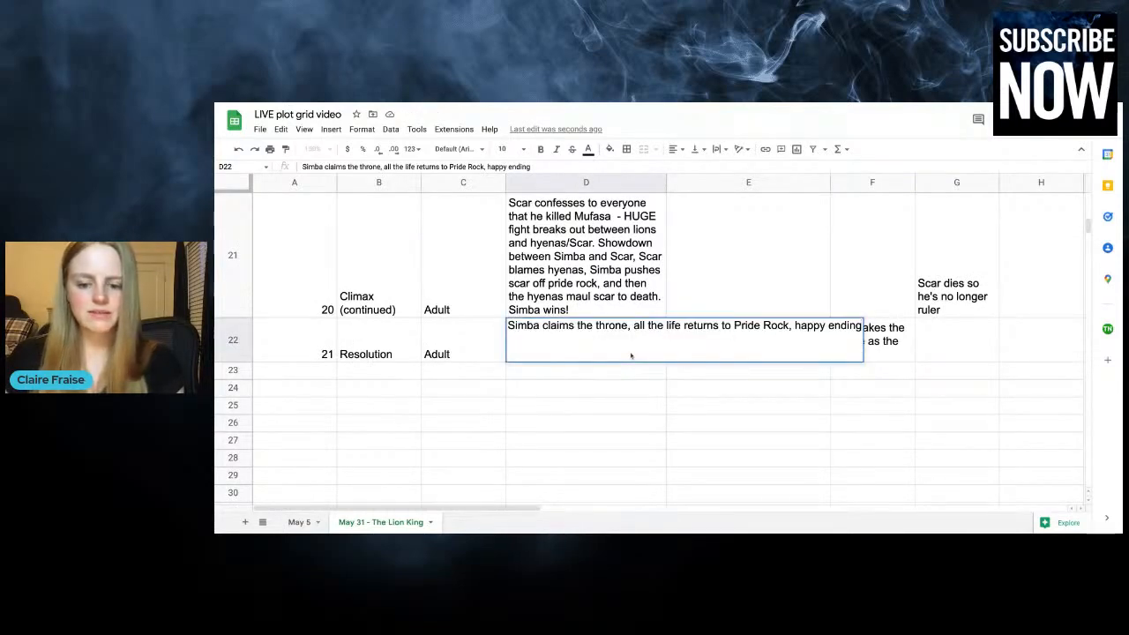
text(.)
click(794, 265)
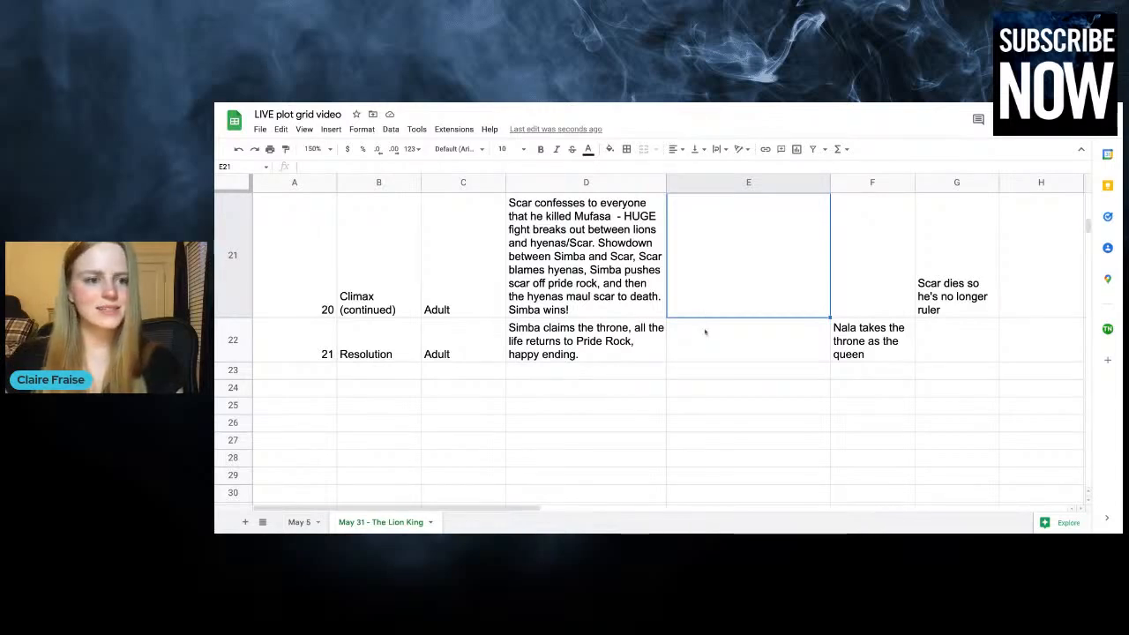
click(1010, 357)
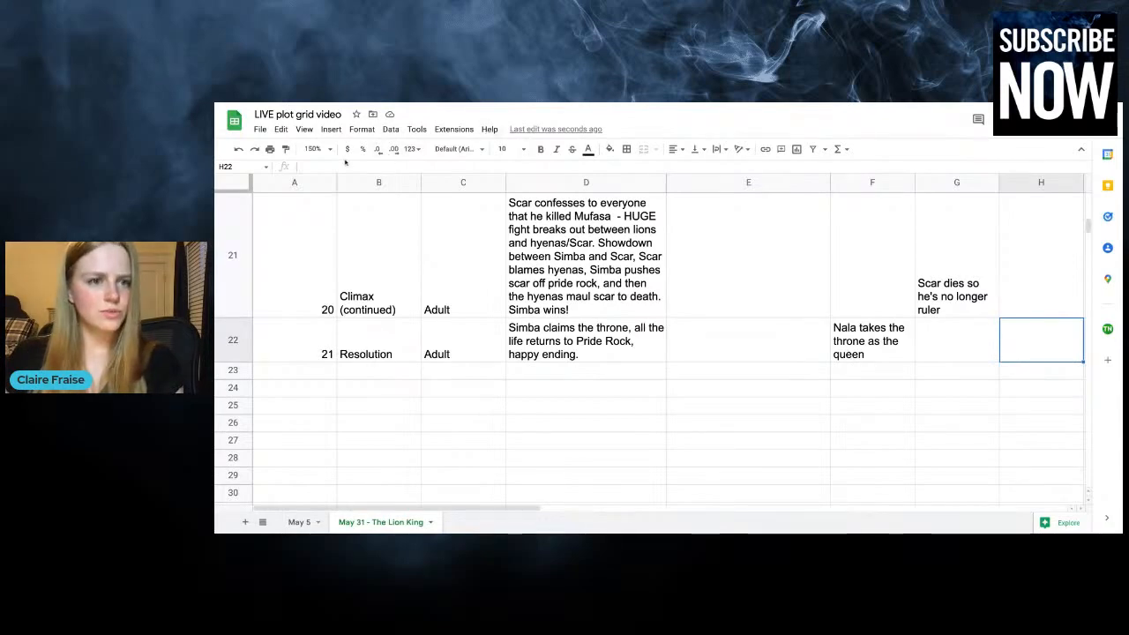
Zoom the sheet out to 50% and look over the whole plot grid, including the Scar's reign and Simba and Nala romance columns
click(320, 148)
click(325, 232)
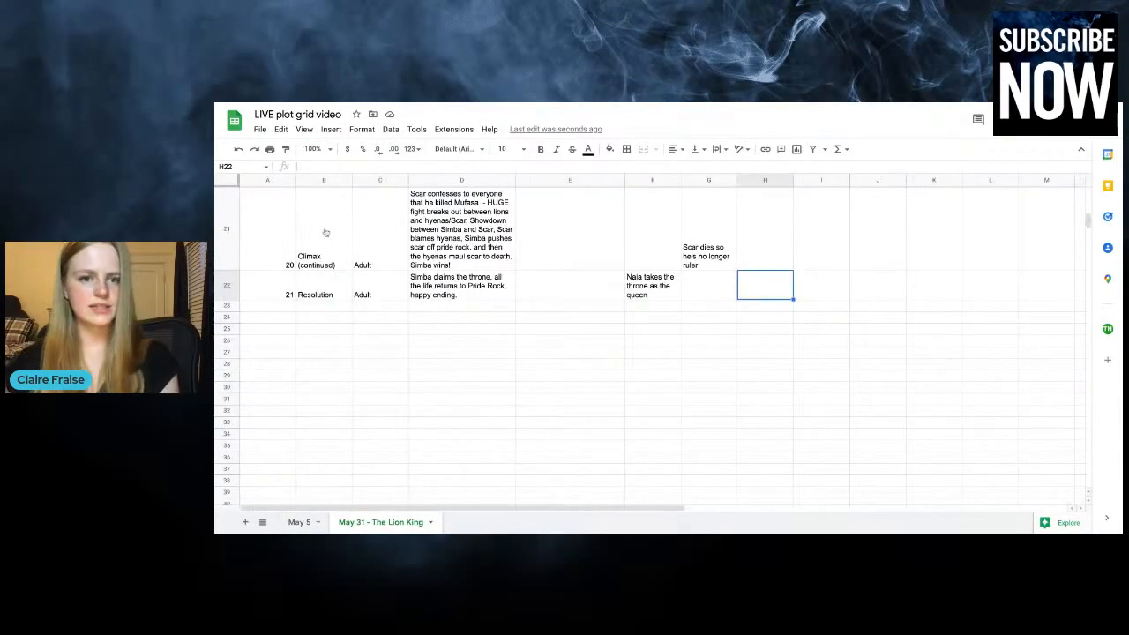
scroll(326, 233, up, 10)
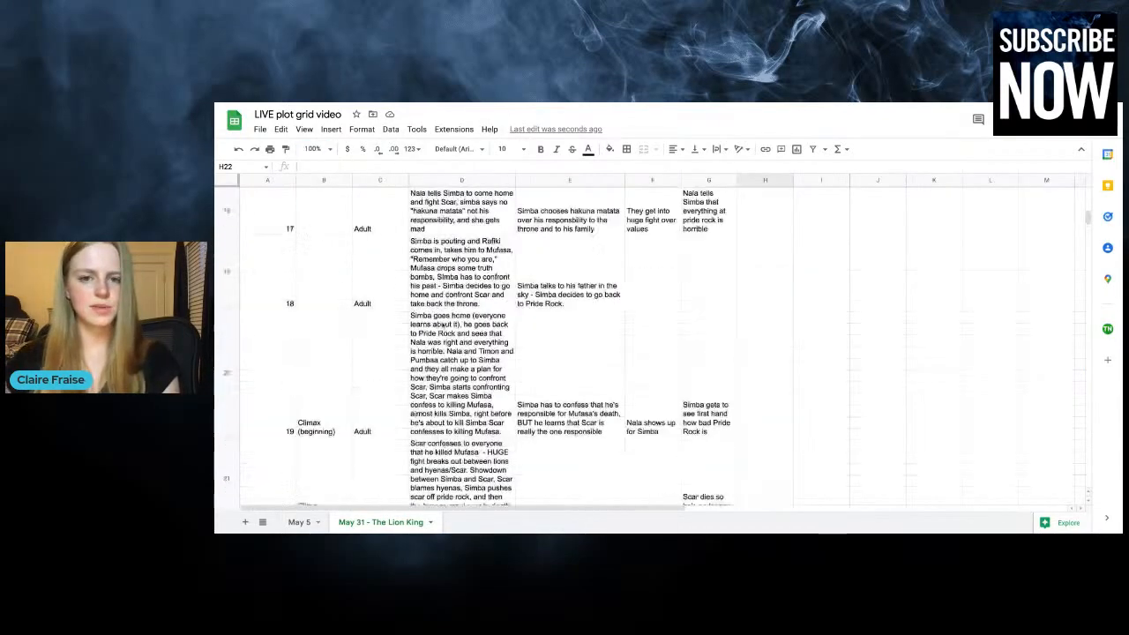
click(330, 149)
click(325, 163)
scroll(466, 303, up, 1)
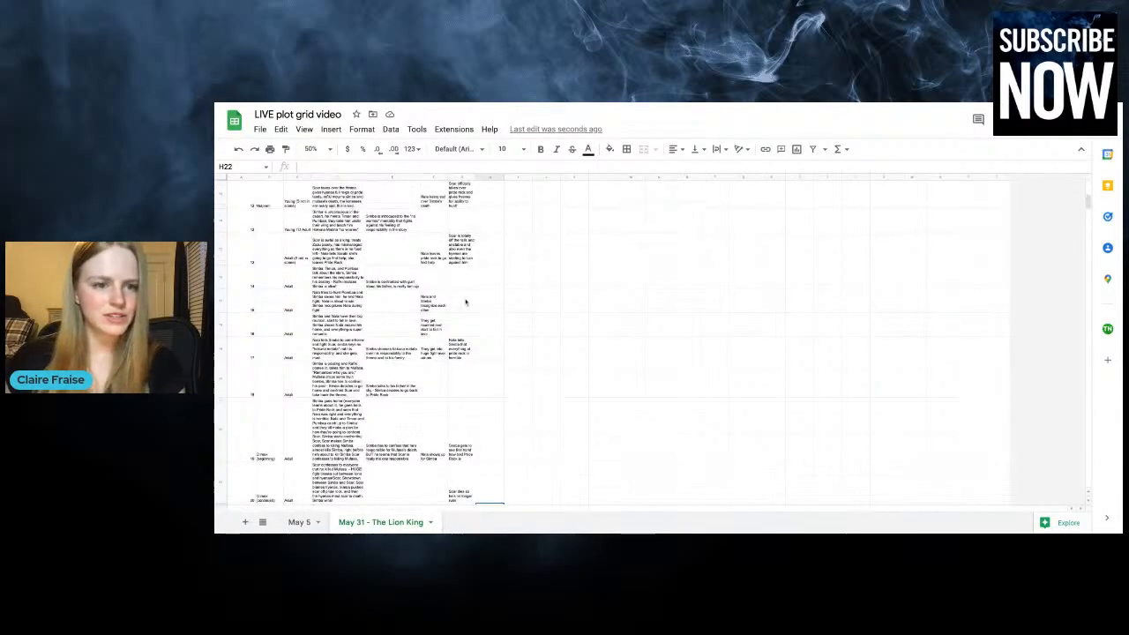
scroll(466, 302, up, 8)
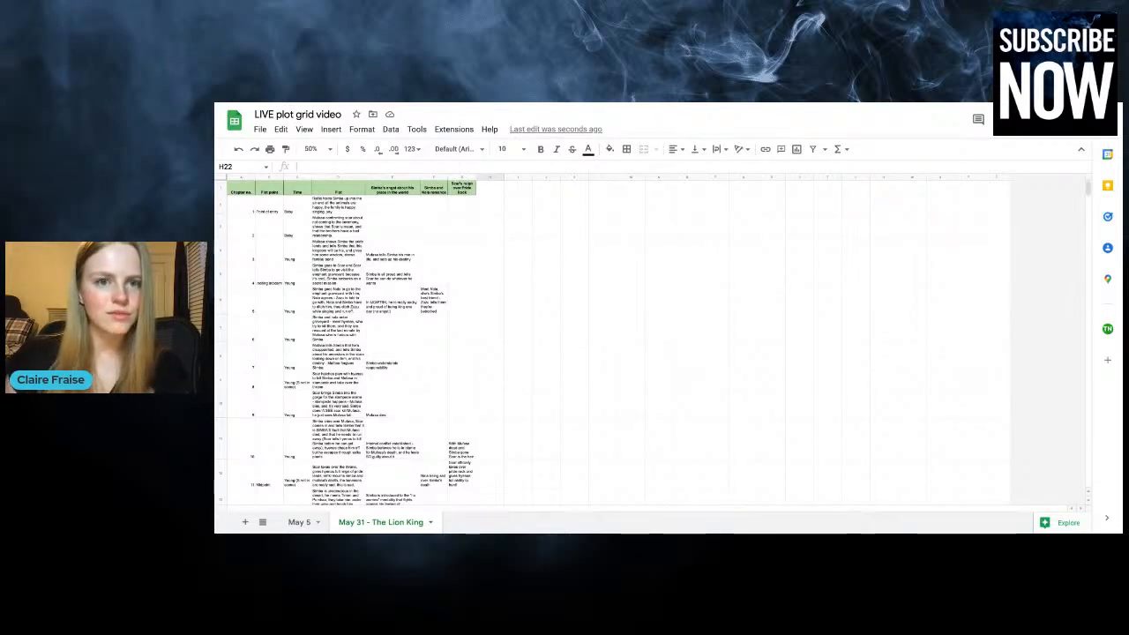
click(460, 177)
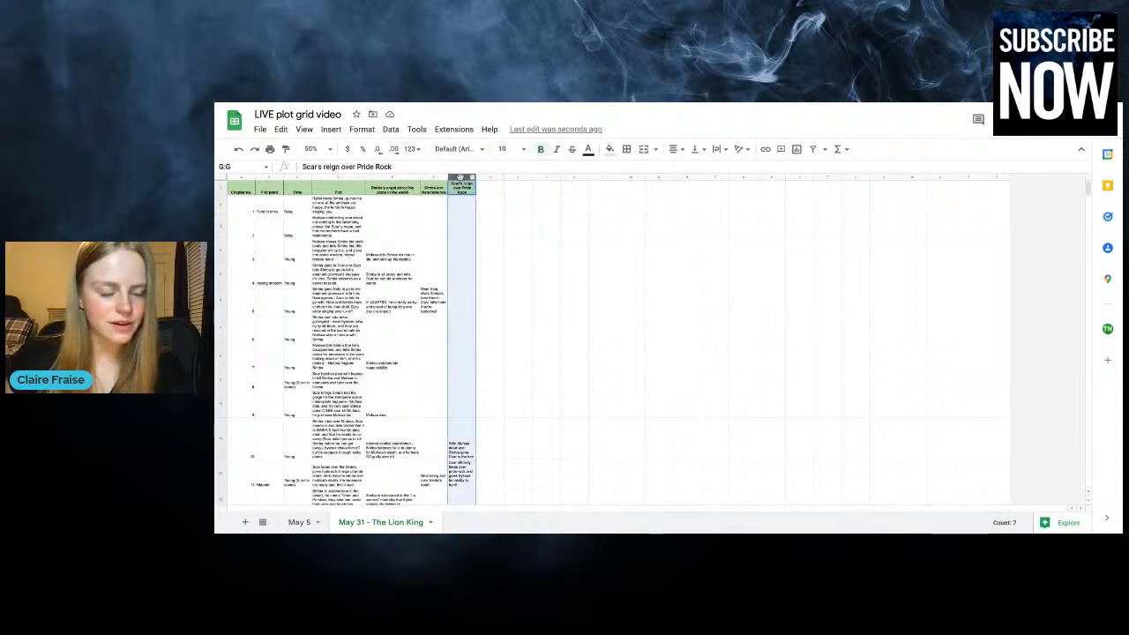
click(432, 178)
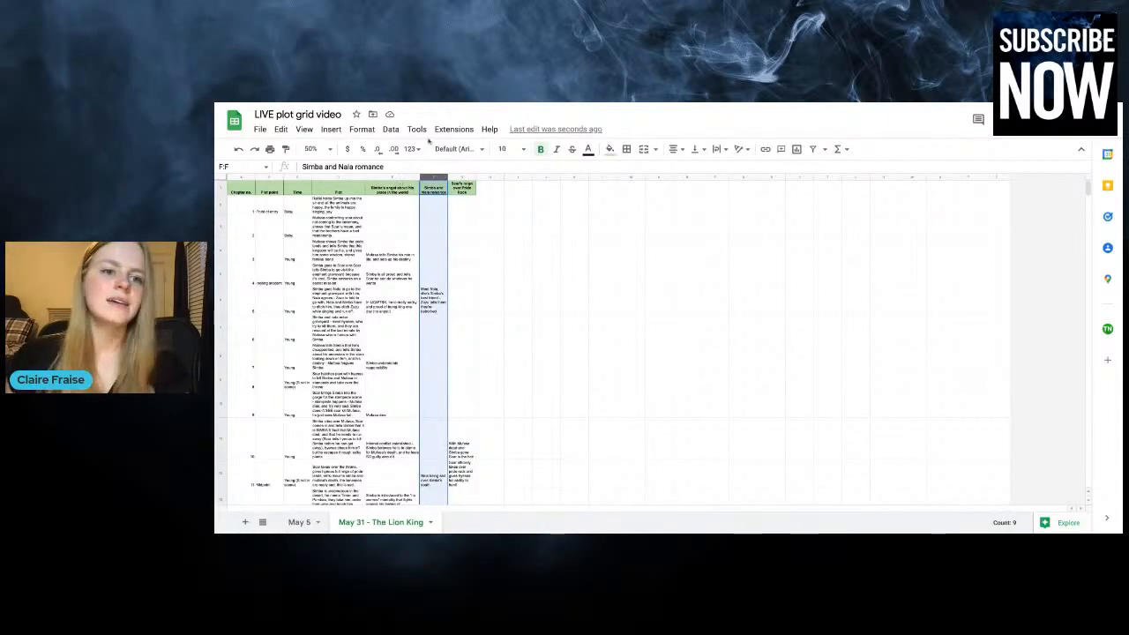
Return the zoom to 100% and review the Simba's angst about his place in the world column from chapter 1 downward
click(314, 149)
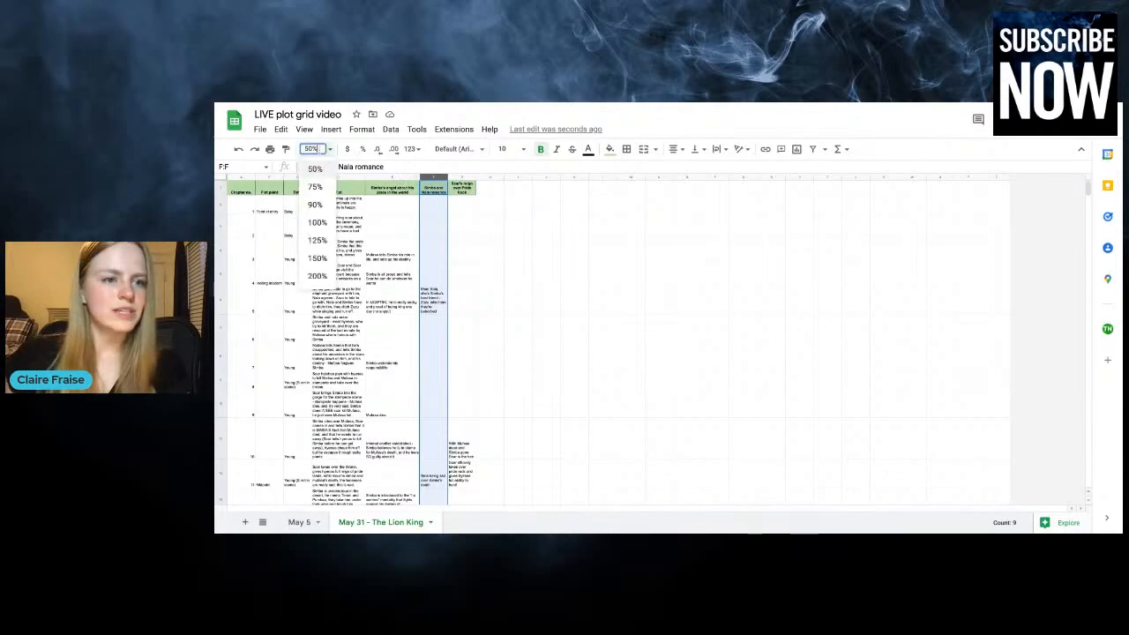
click(317, 222)
click(775, 275)
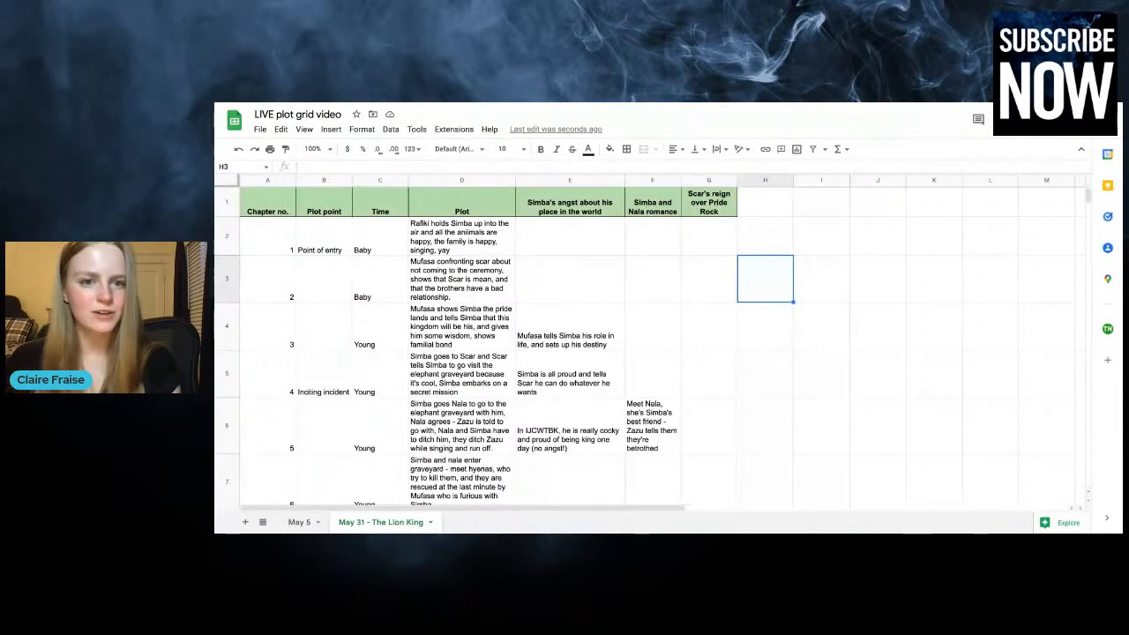
click(584, 181)
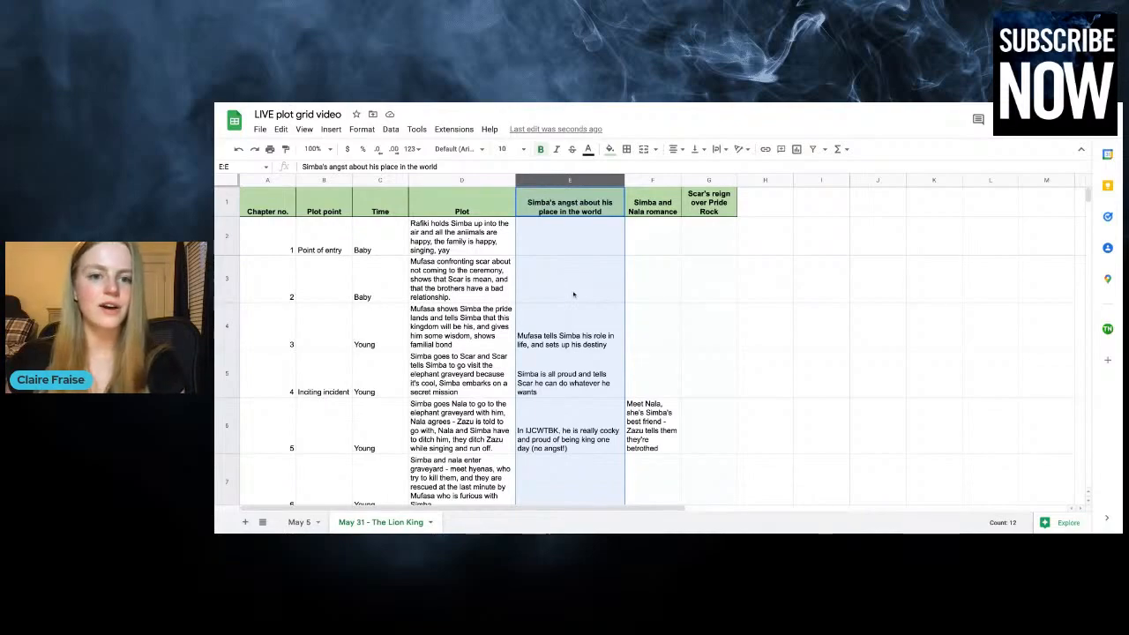
scroll(578, 401, down, 6)
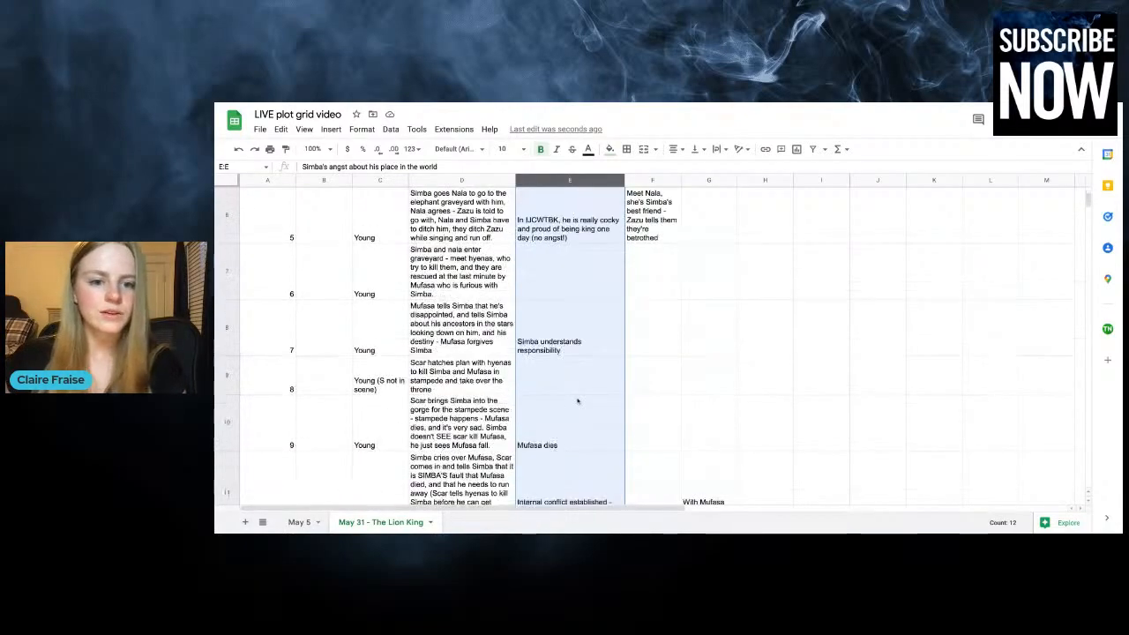
scroll(578, 402, down, 8)
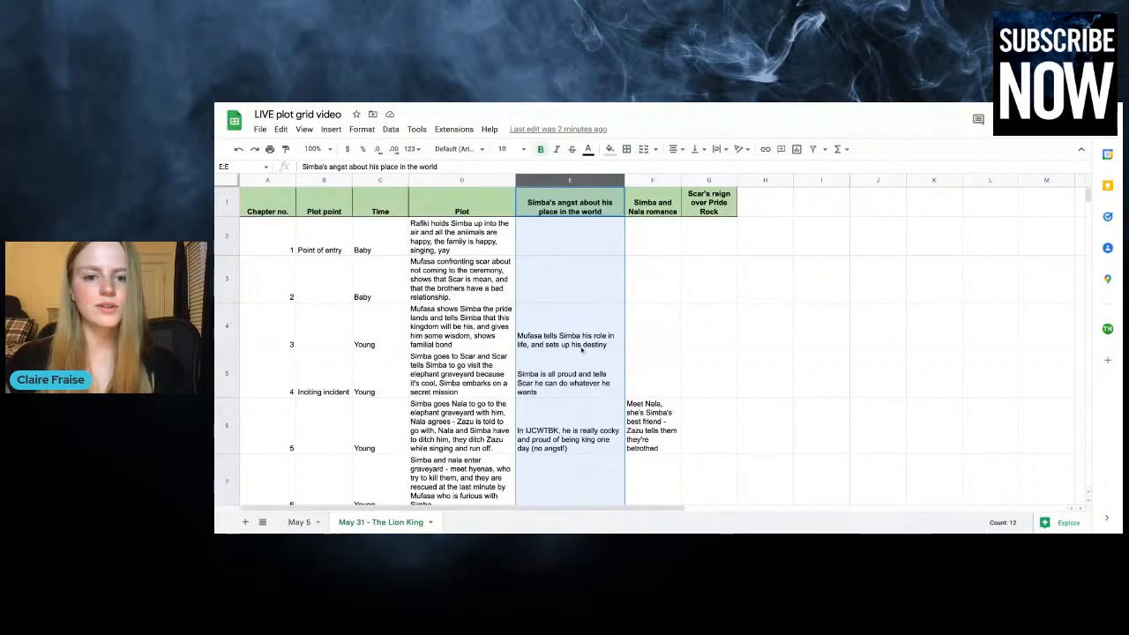
scroll(581, 350, down, 10)
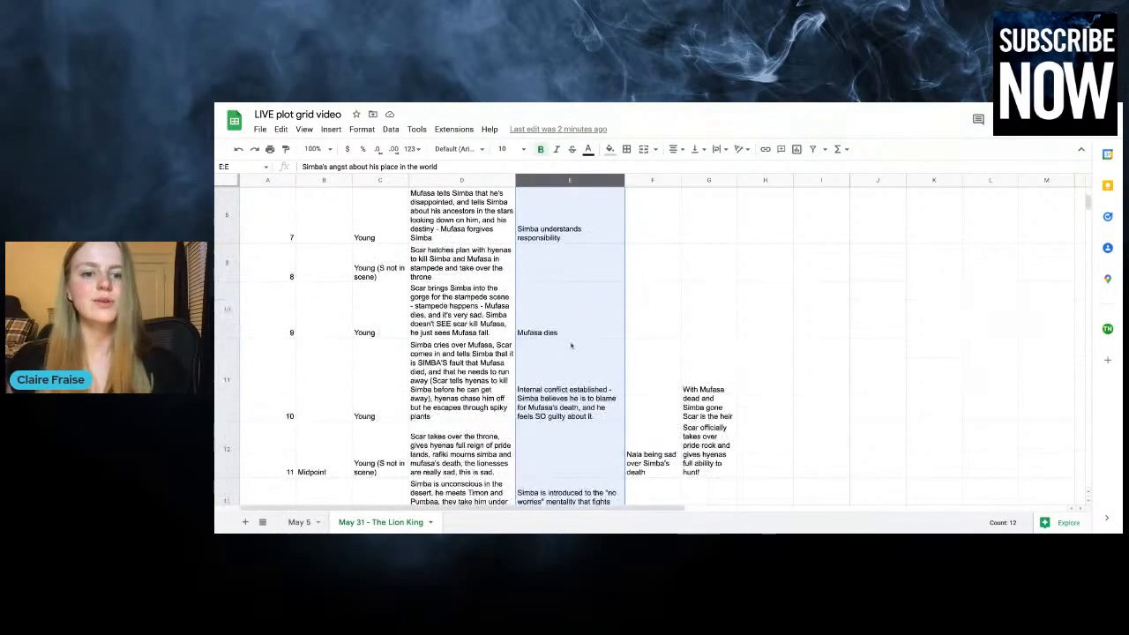